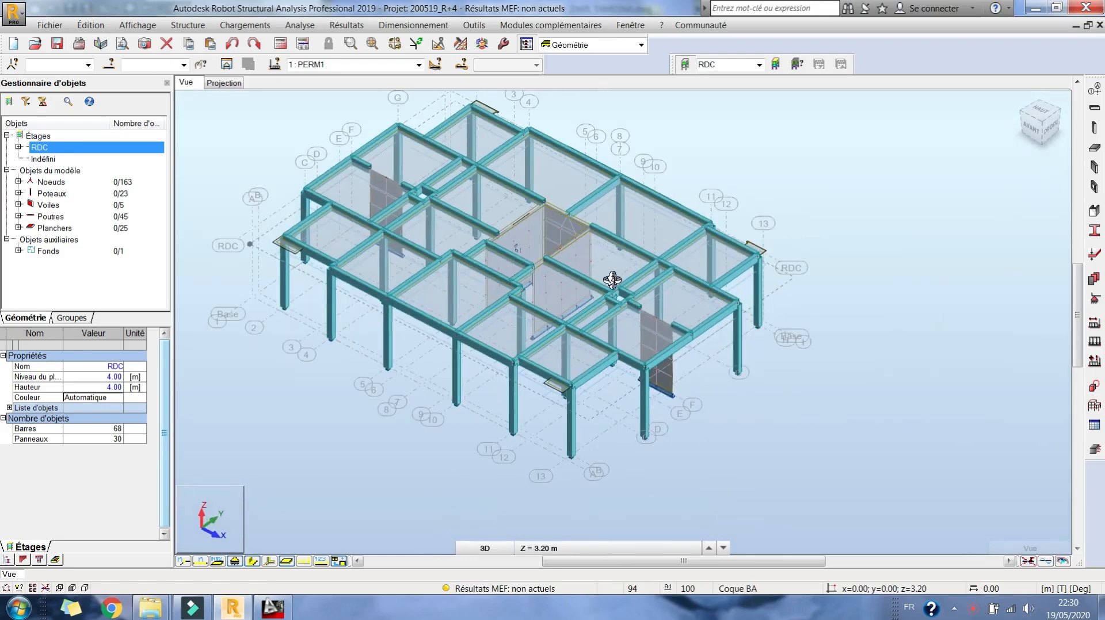
# Show the RDC storey in plan projection and inspect the corner slab panel between axes 2 and 4, G and H
pyautogui.click(223, 83)
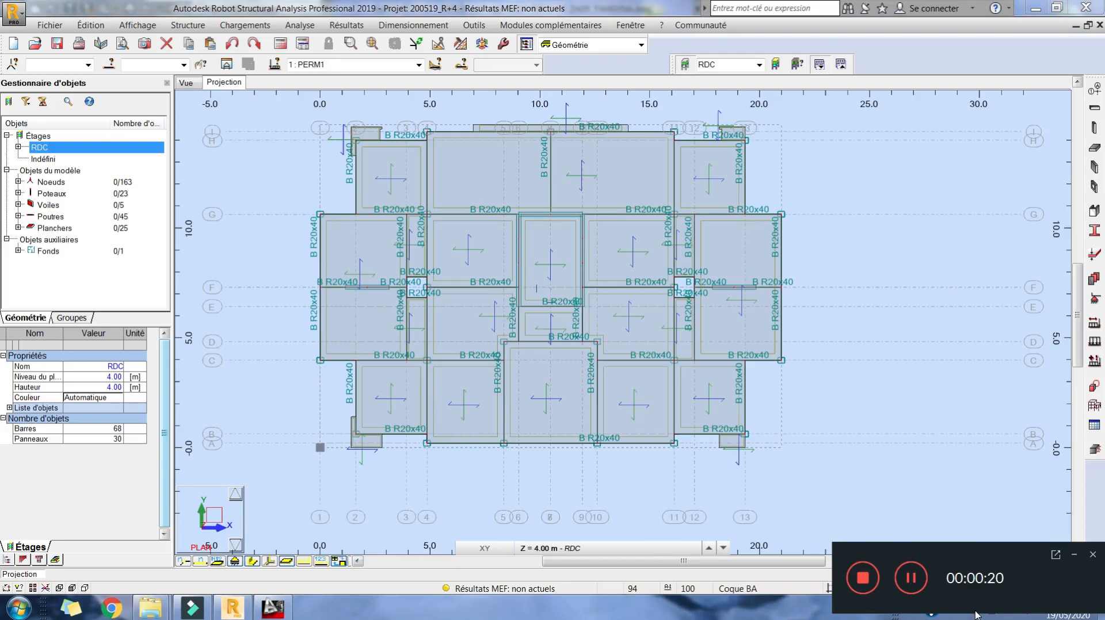
pyautogui.click(1078, 555)
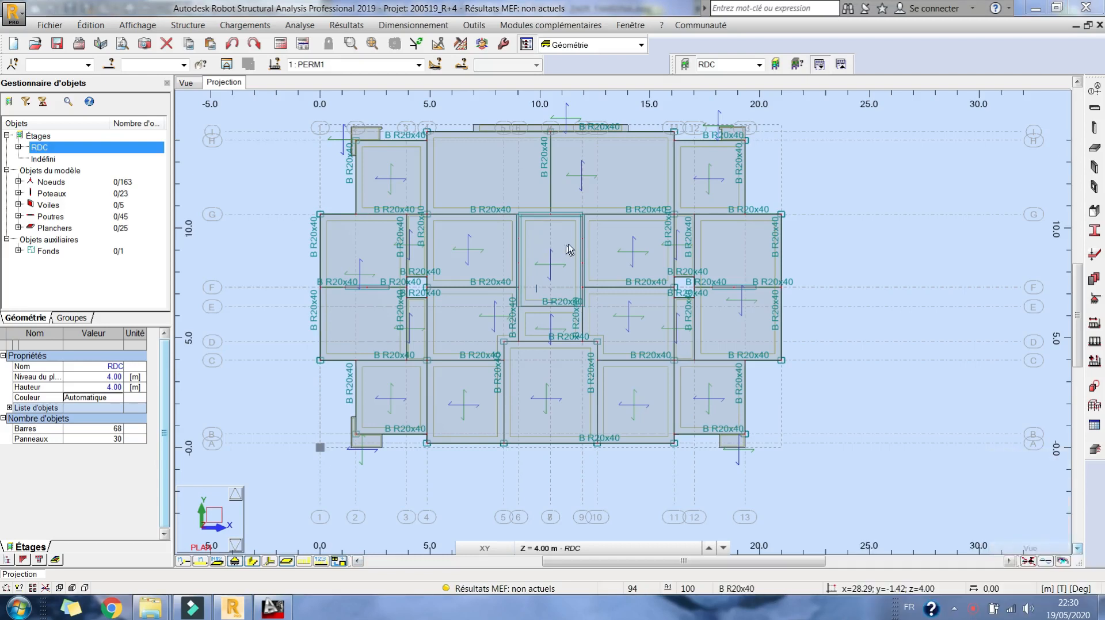
pyautogui.moveTo(559, 229); pyautogui.dragTo(559, 234, button='middle')
pyautogui.click(416, 187)
pyautogui.scroll(2, 426, 221)
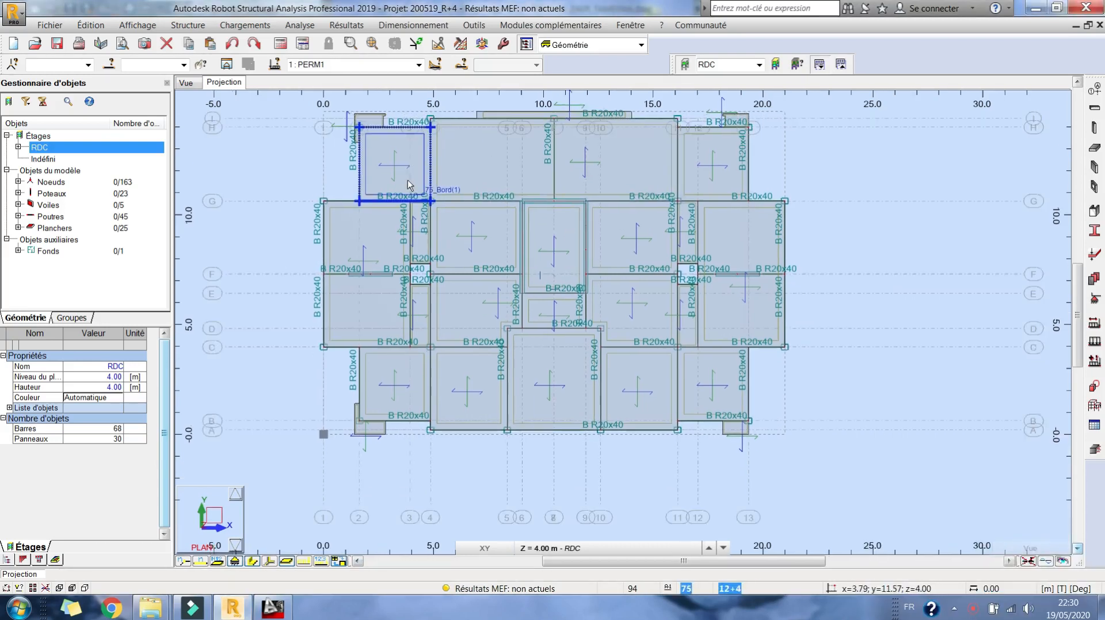
pyautogui.moveTo(426, 165); pyautogui.dragTo(436, 222, button='middle')
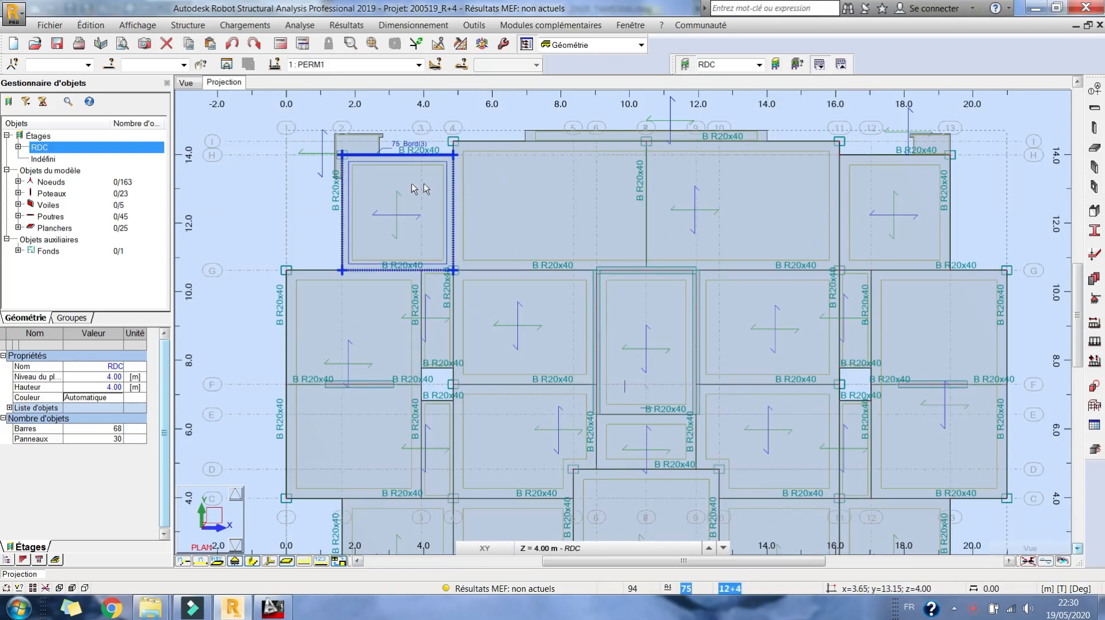
pyautogui.moveTo(487, 181); pyautogui.dragTo(480, 190, button='middle')
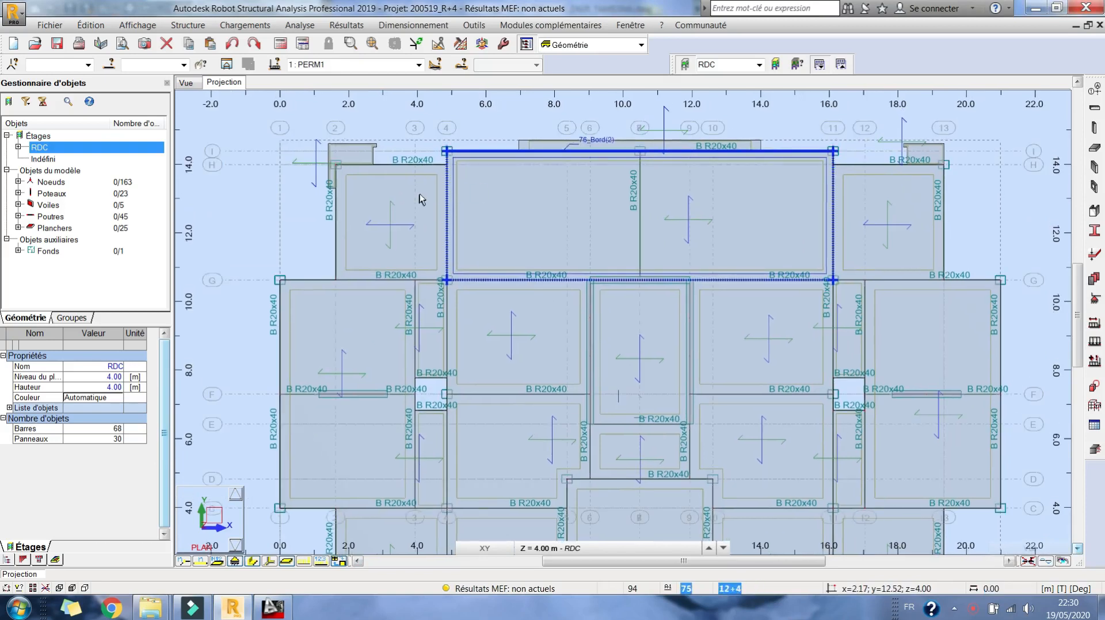
# Inspect the large slab panel between axes 4 and 11, G and I, and the surrounding RDC beam layout
pyautogui.click(454, 157)
pyautogui.moveTo(567, 184); pyautogui.dragTo(530, 195, button='middle')
pyautogui.scroll(-2, 530, 195)
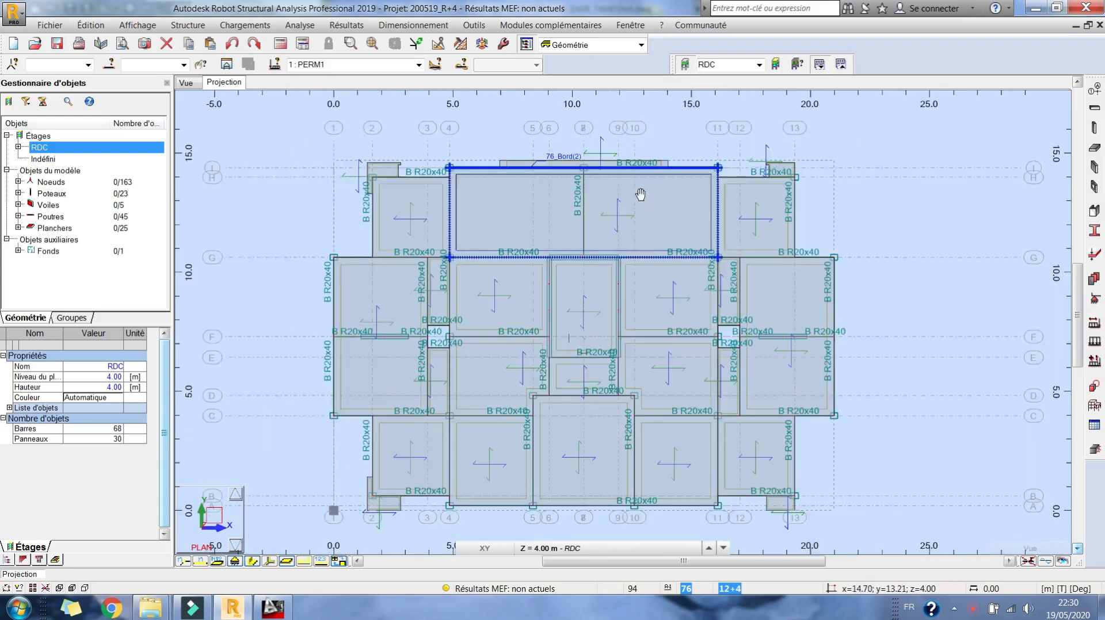
pyautogui.moveTo(647, 198); pyautogui.dragTo(632, 212, button='middle')
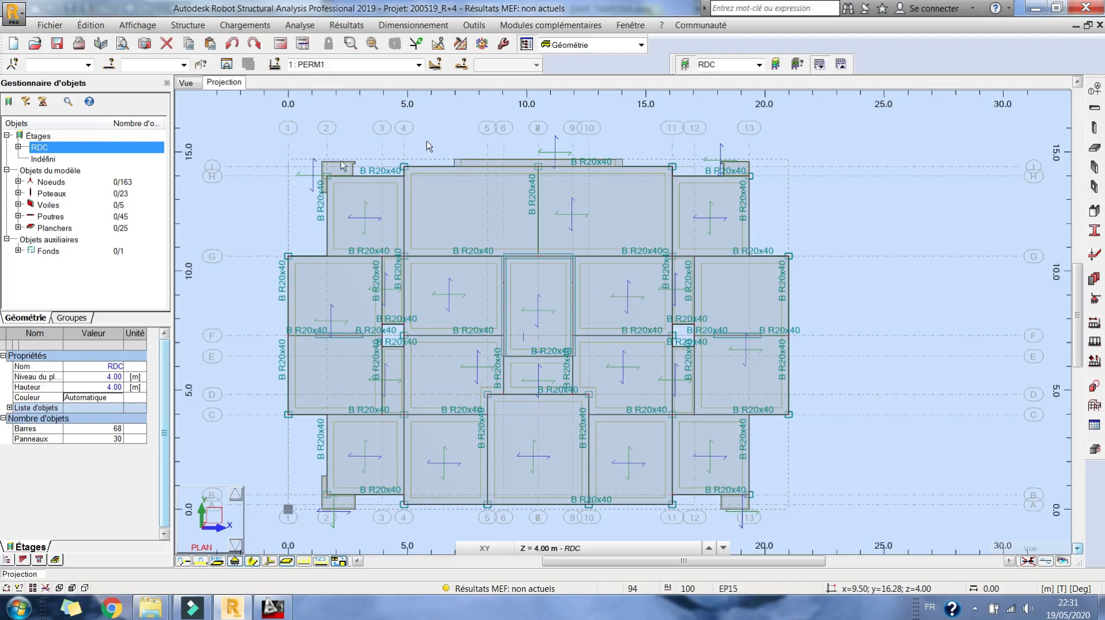
pyautogui.moveTo(426, 285); pyautogui.dragTo(424, 281, button='middle')
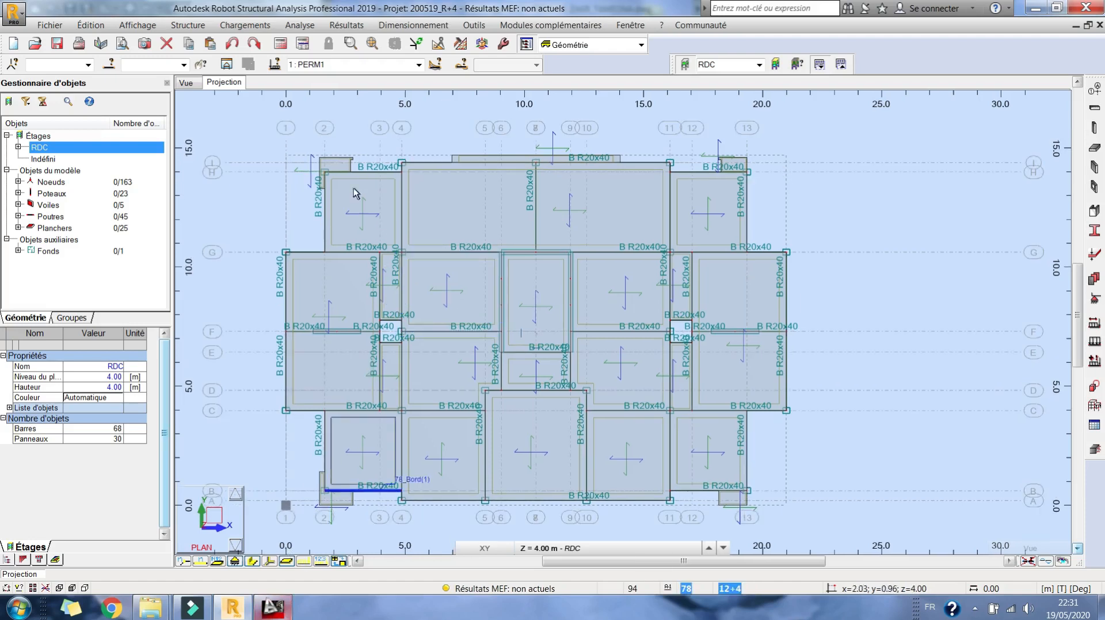
# Switch to AutoCAD and examine the beam sections on the upper part of the PH RDC formwork plan
pyautogui.click(273, 607)
pyautogui.scroll(-6, 412, 233)
pyautogui.scroll(-3, 408, 233)
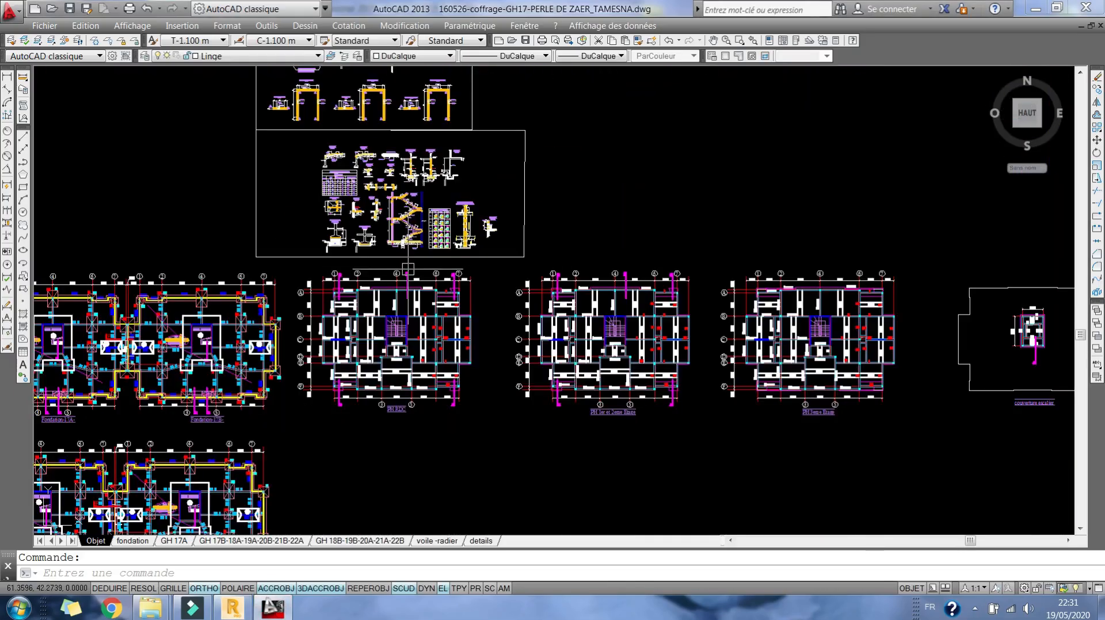
pyautogui.scroll(6, 349, 306)
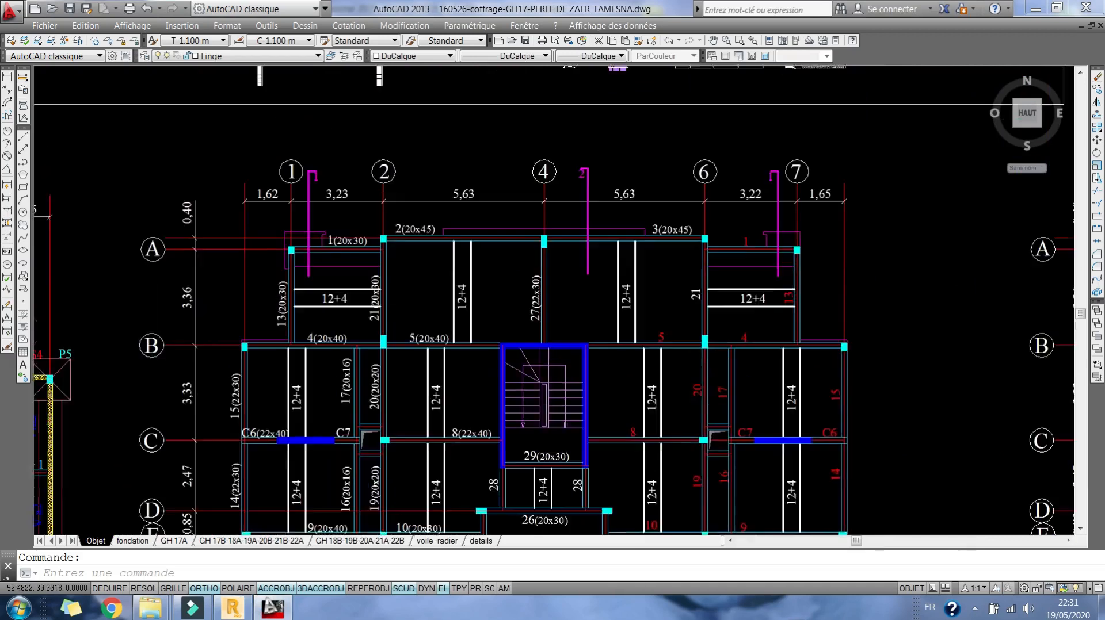
pyautogui.scroll(4, 266, 277)
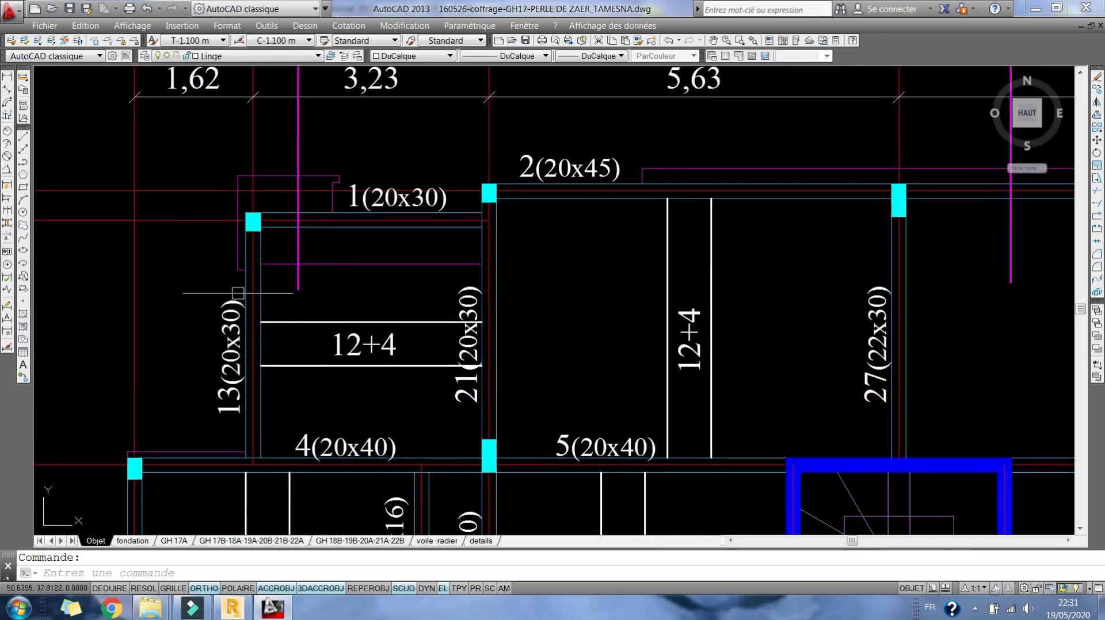
pyautogui.scroll(-2, 238, 292)
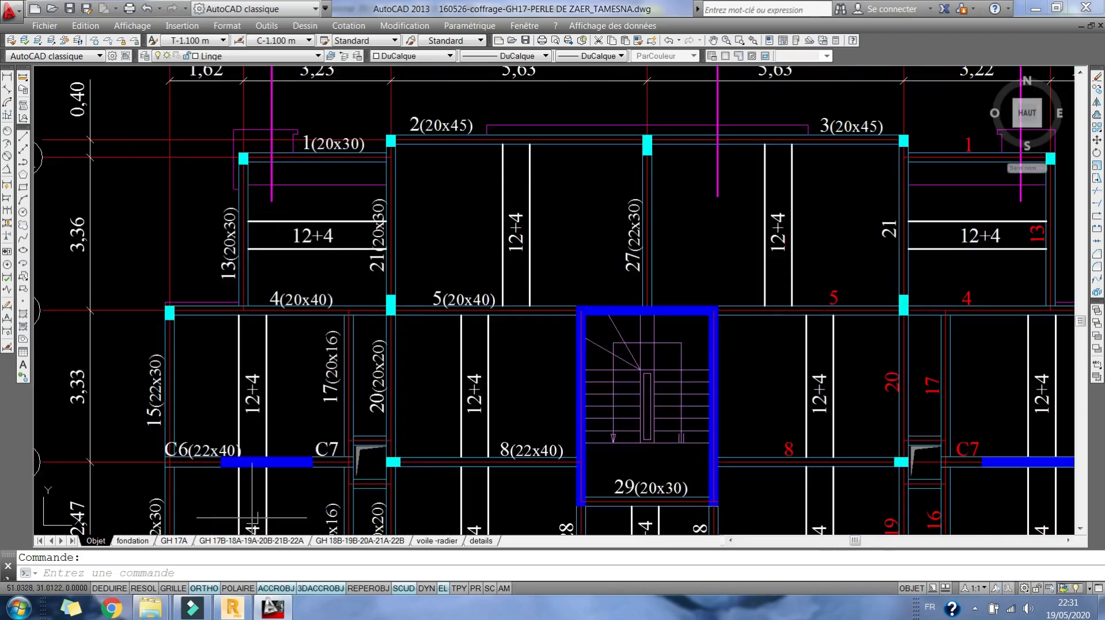
# Open a blank Bloc-notes document for notes and minimise it to return to the drawing
pyautogui.click(19, 608)
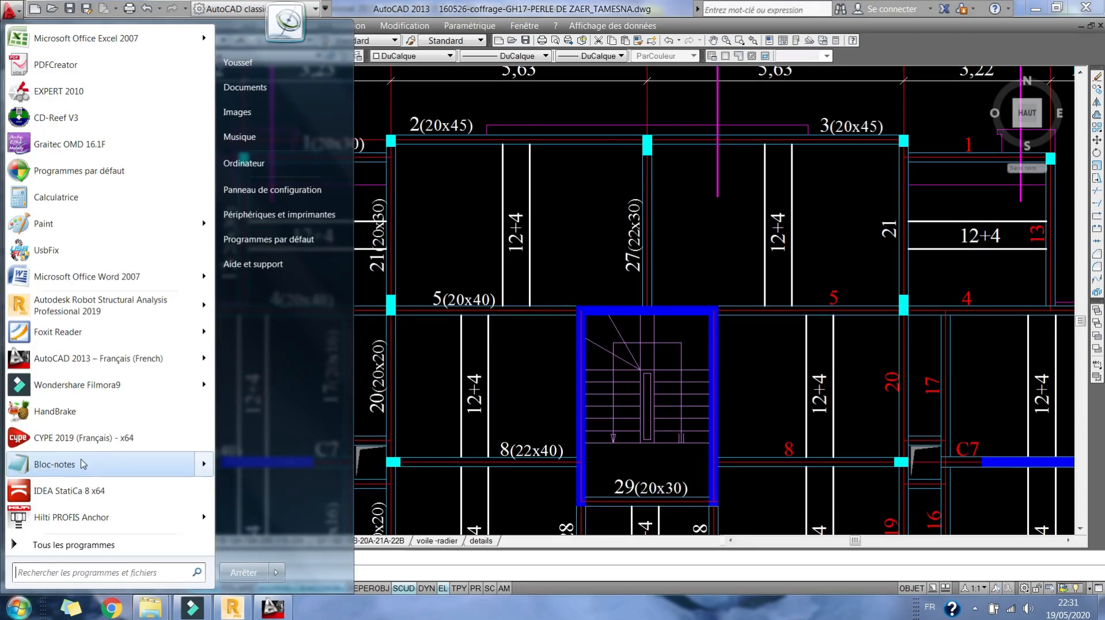
pyautogui.click(83, 464)
pyautogui.click(905, 185)
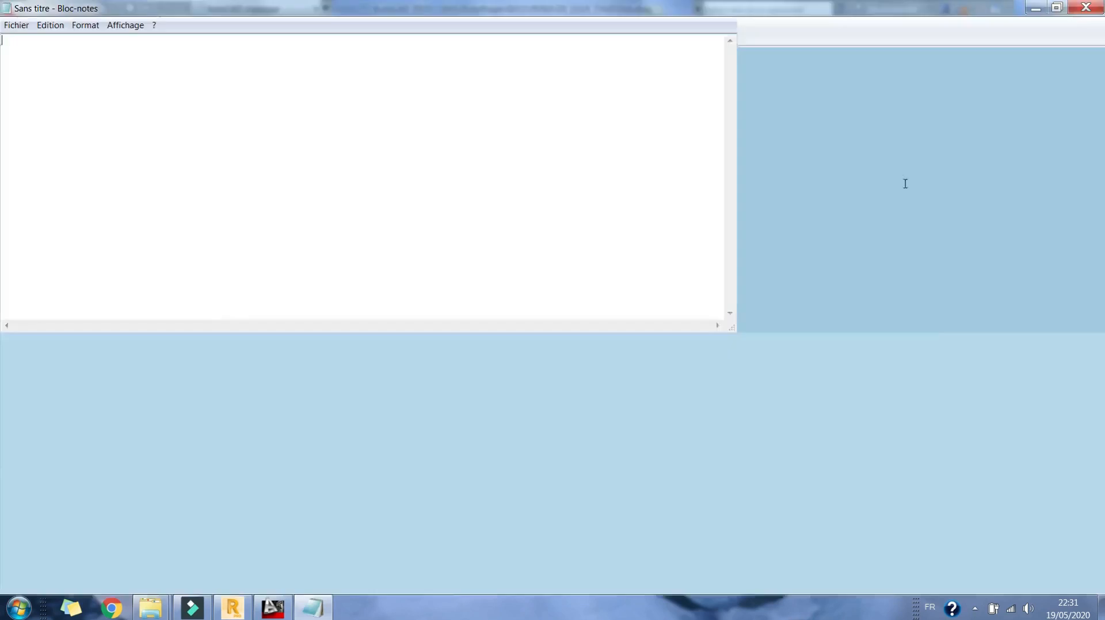
pyautogui.click(1036, 8)
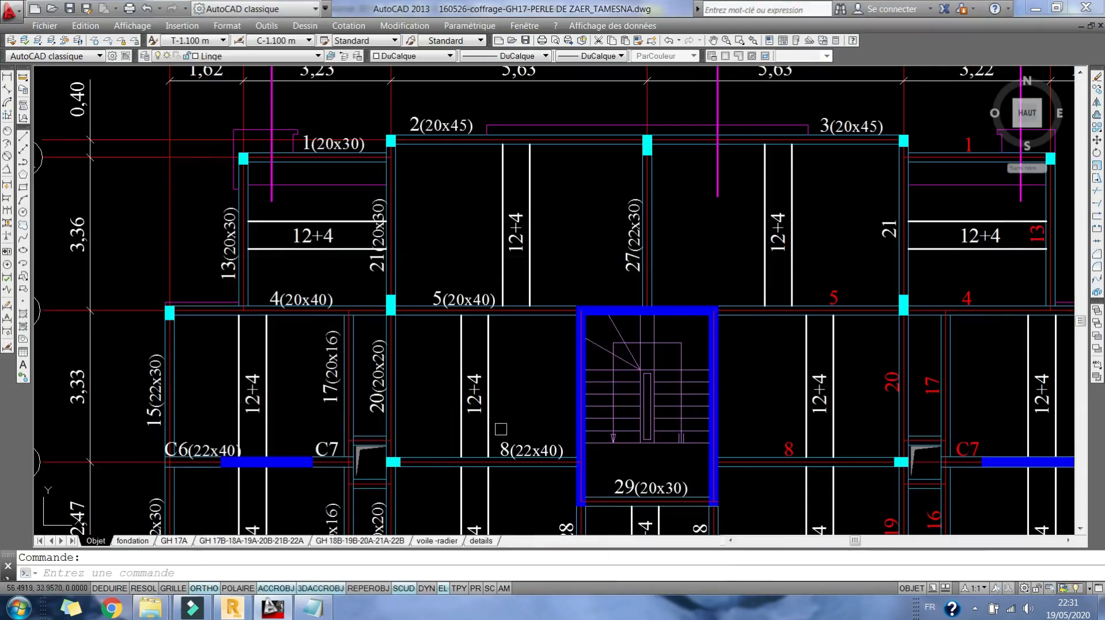
# Examine the beam sections and spans between axes C and F on the PH RDC plan
pyautogui.scroll(-2, 429, 247)
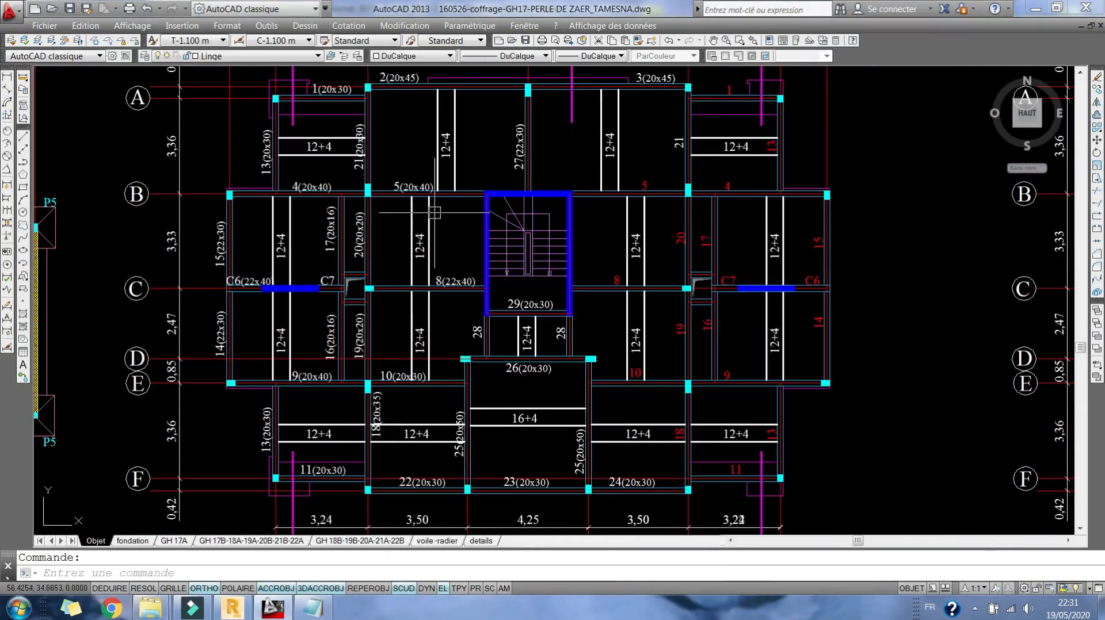
pyautogui.moveTo(632, 353); pyautogui.dragTo(598, 288, button='middle')
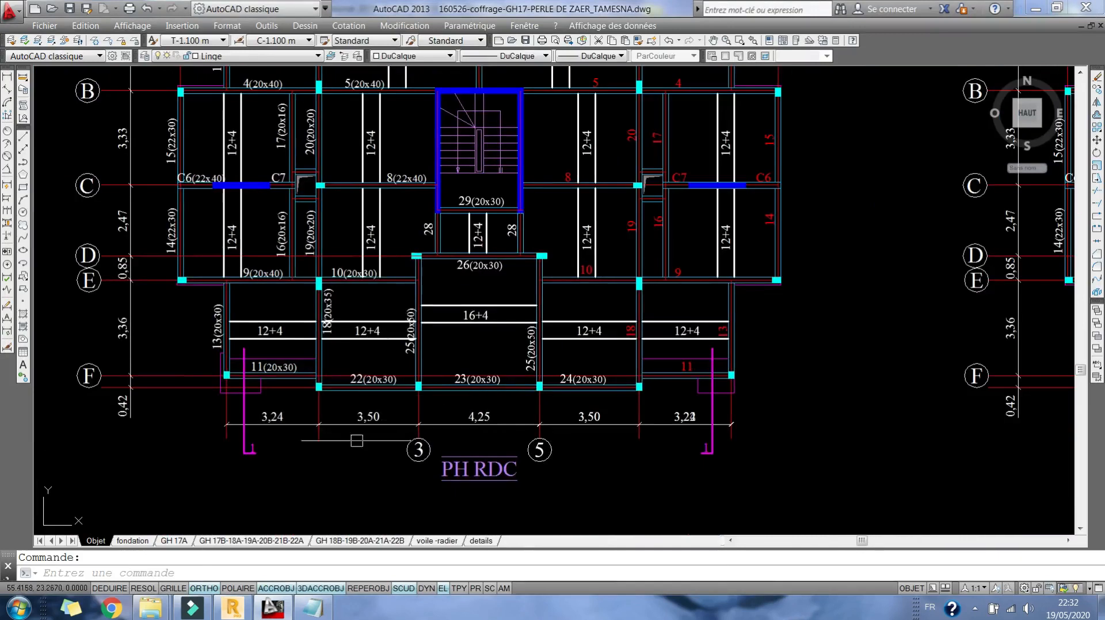
pyautogui.scroll(5, 273, 288)
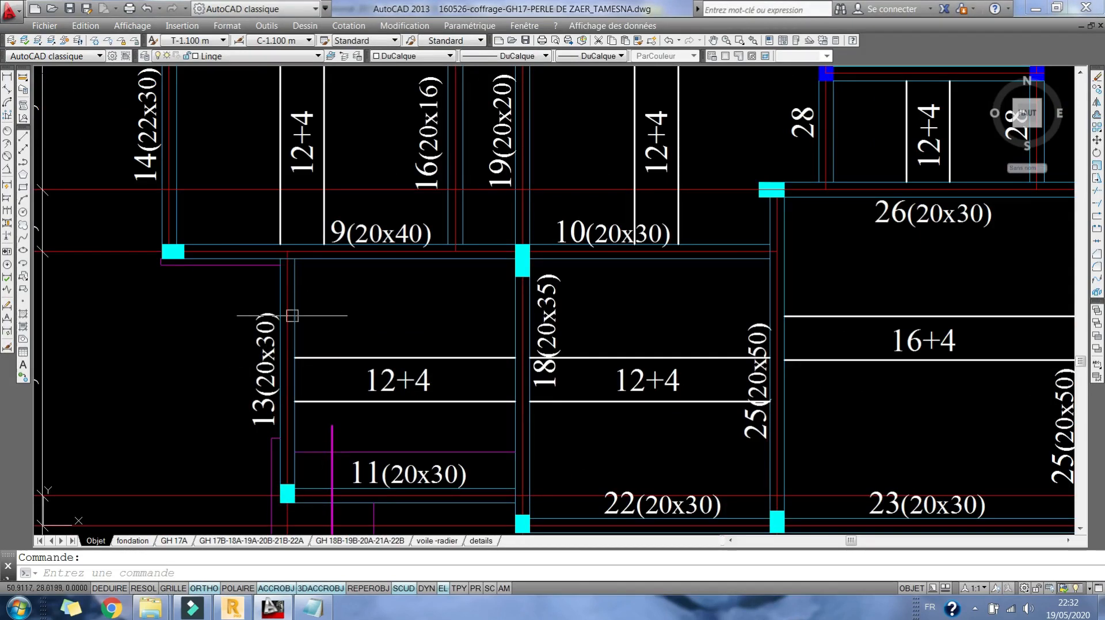
pyautogui.scroll(-2, 354, 332)
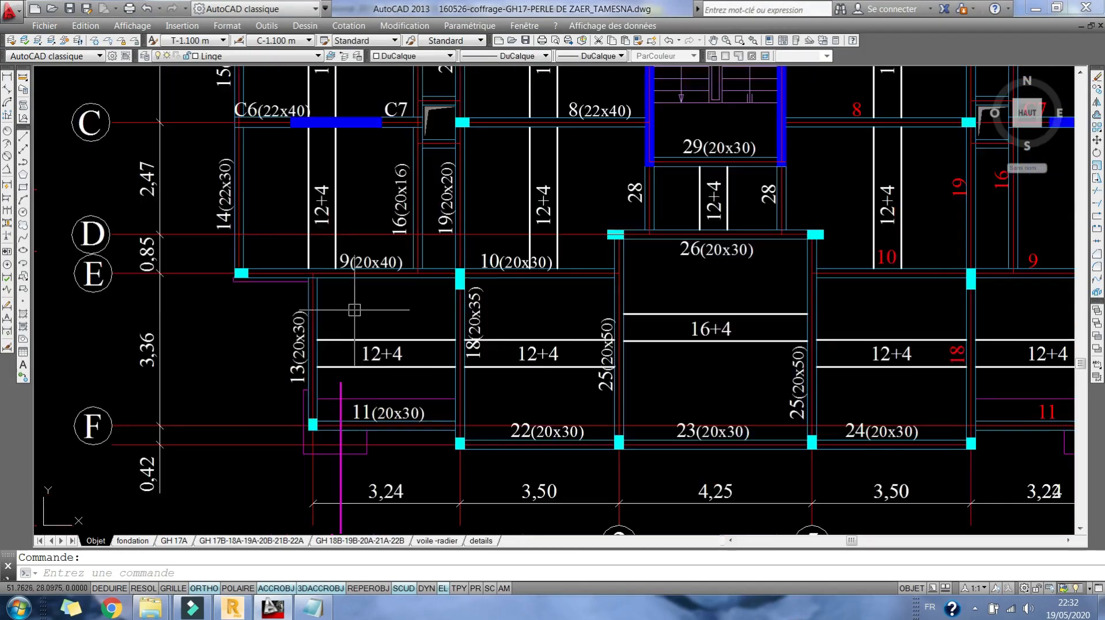
# Switch to Bloc-notes and write the sizing rule "Poutre très chargée : h=L/10"
pyautogui.click(316, 609)
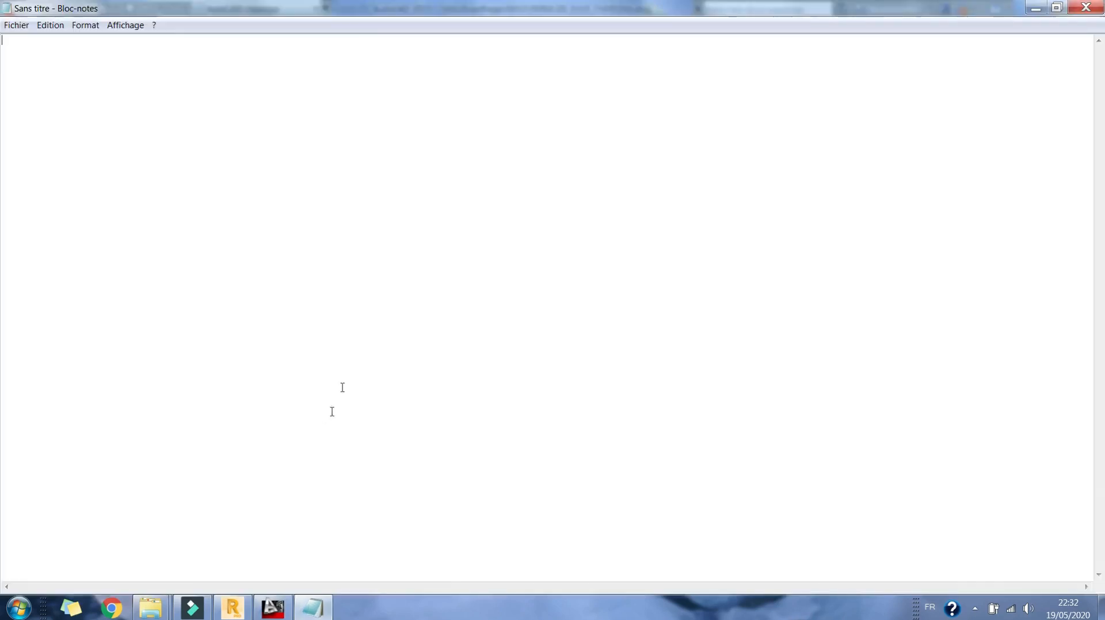
pyautogui.click(185, 127)
pyautogui.write('Poutre très char')
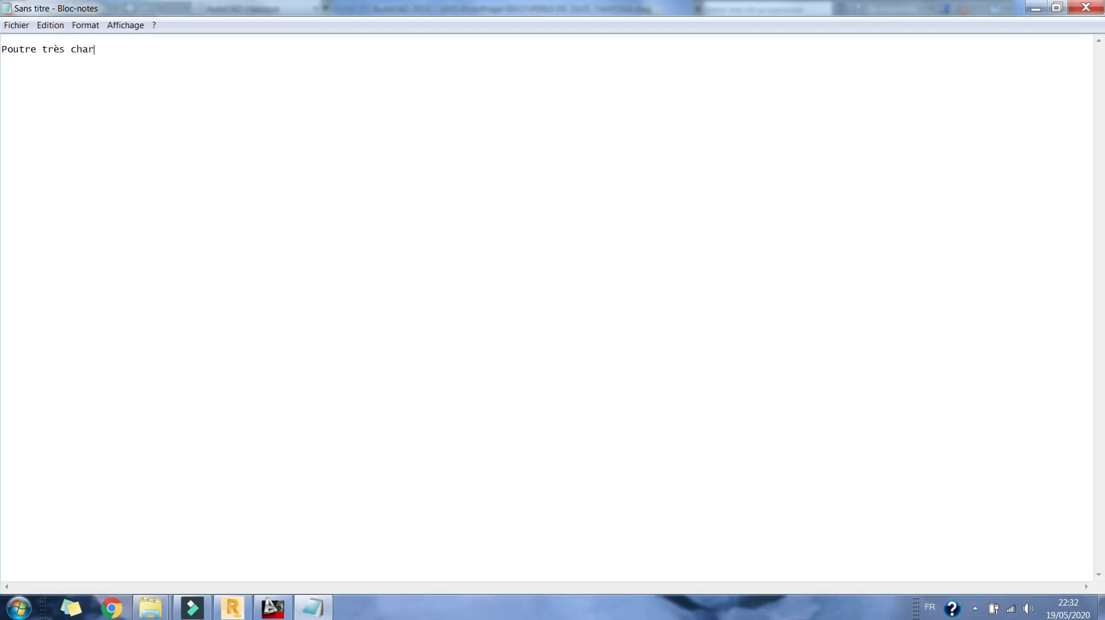
pyautogui.write('gée : L/10')
pyautogui.click(125, 44)
pyautogui.click(129, 56)
pyautogui.click(128, 48)
pyautogui.write('h=')
pyautogui.click(171, 49)
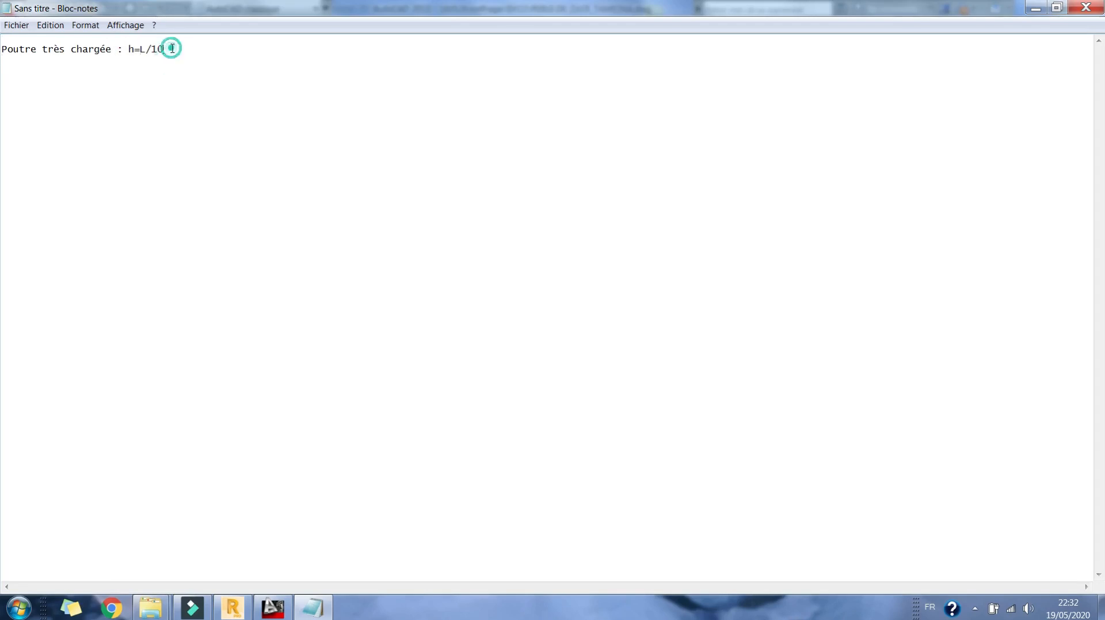
# Add the line "Poutre moyen chargée : L/12" to the notes and return to the formwork plan
pyautogui.write('Poutre moyen c')
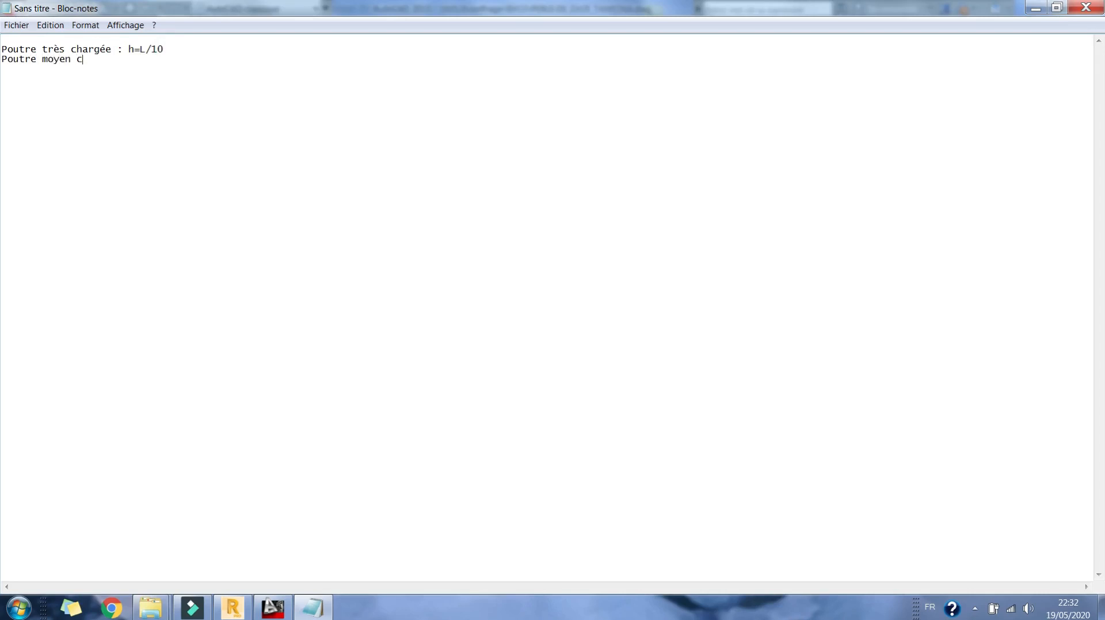
pyautogui.write('hargée : L/12')
pyautogui.press('Return')
pyautogui.click(1034, 8)
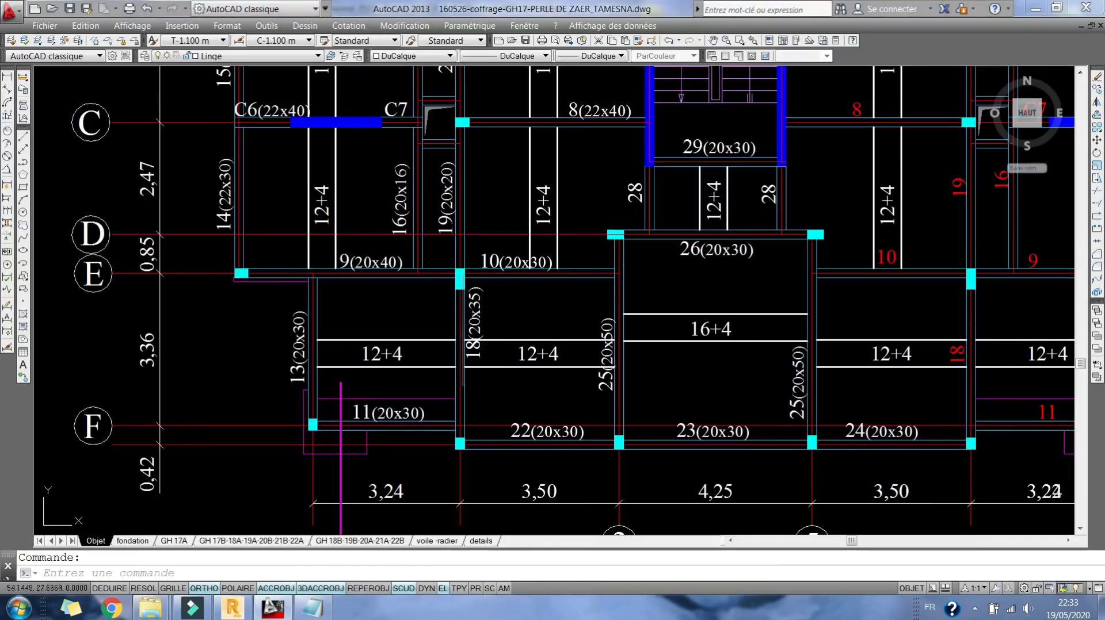
pyautogui.moveTo(420, 313); pyautogui.dragTo(361, 331, button='middle')
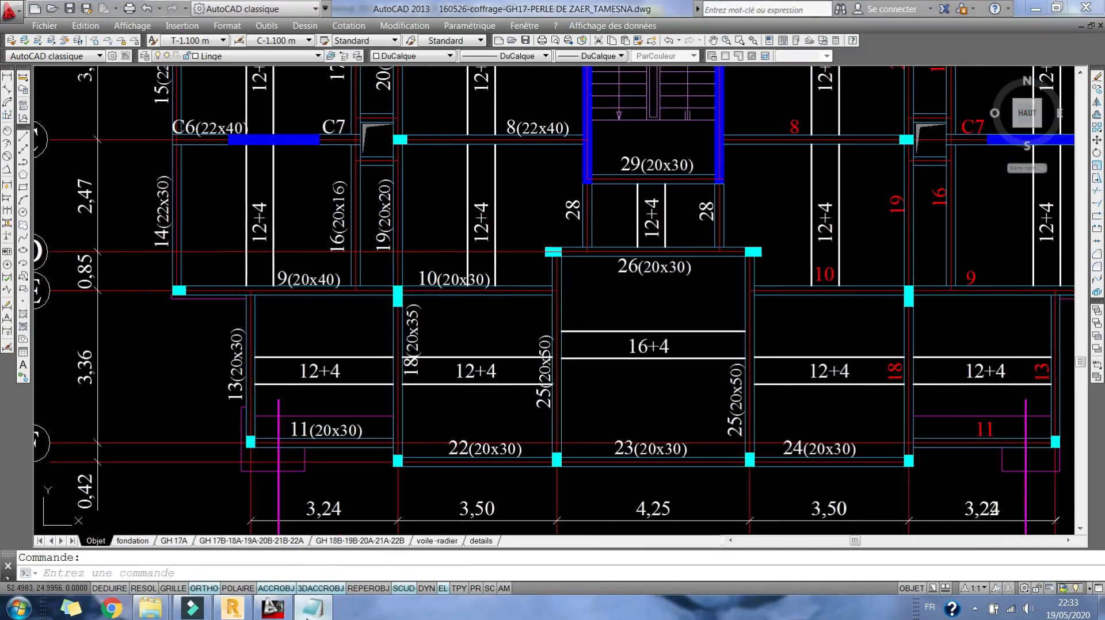
# Add the rule "Poutre faibl chargée :retenir ép plancher" with "ou" L/16 as the alternative, and minimise the notes
pyautogui.click(313, 608)
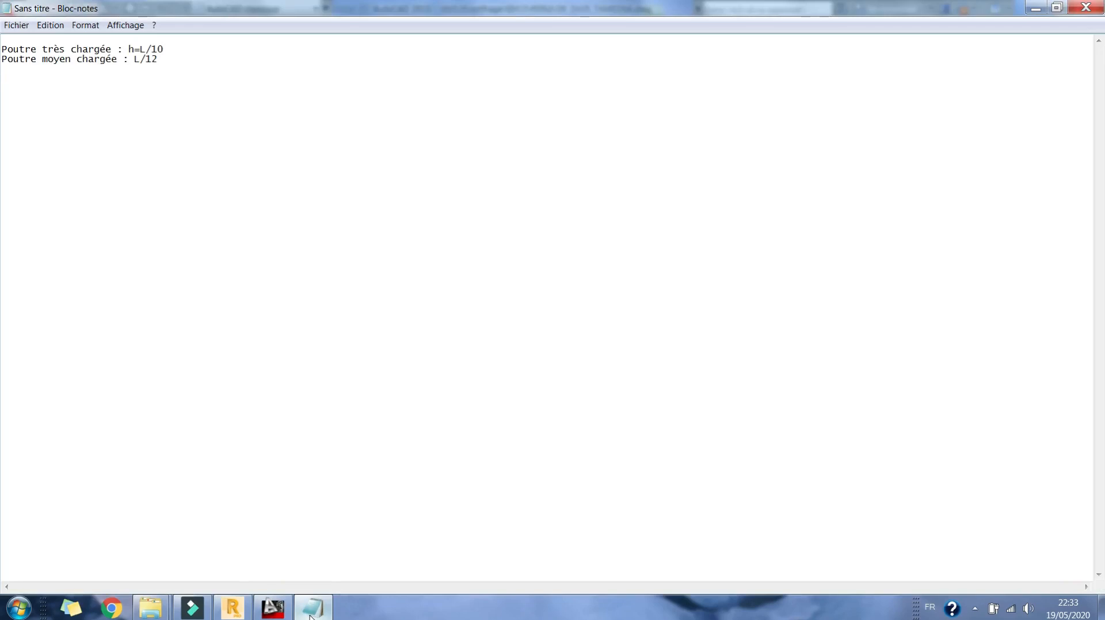
pyautogui.write('Poutre faibl chargée :retenir ép plancher ')
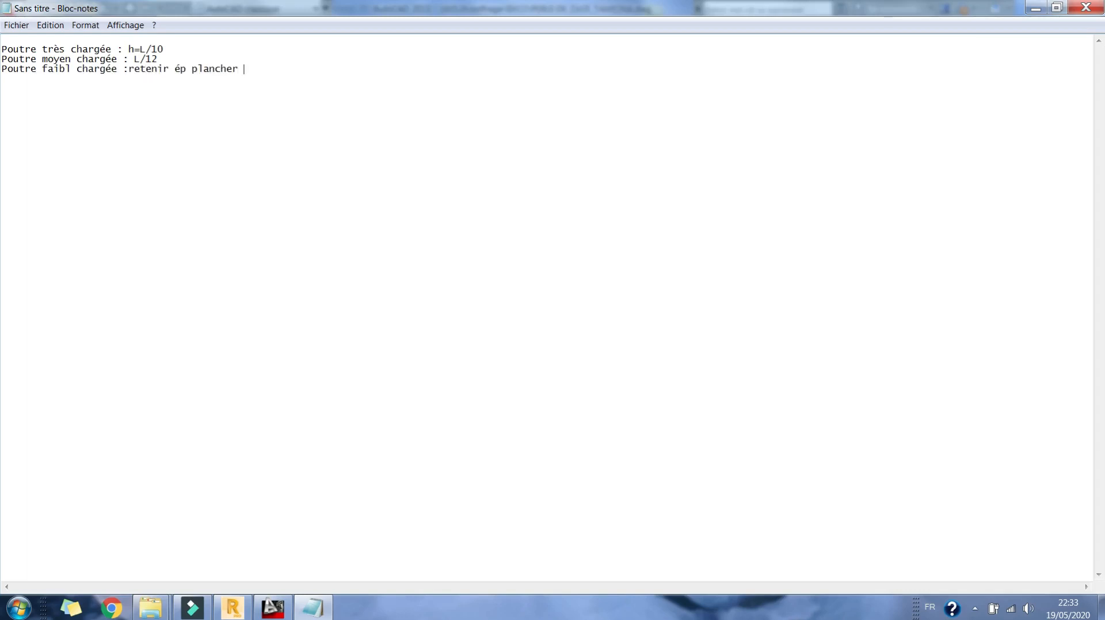
pyautogui.write(', L/16')
pyautogui.click(252, 69)
pyautogui.press('BackSpace')
pyautogui.press('BackSpace')
pyautogui.write('ou')
pyautogui.click(1035, 8)
# Check the clear span of beam 8(22x40) between its column and the stairwell wall using a linear dimension, without placing it
pyautogui.moveTo(269, 386); pyautogui.dragTo(228, 438, button='middle')
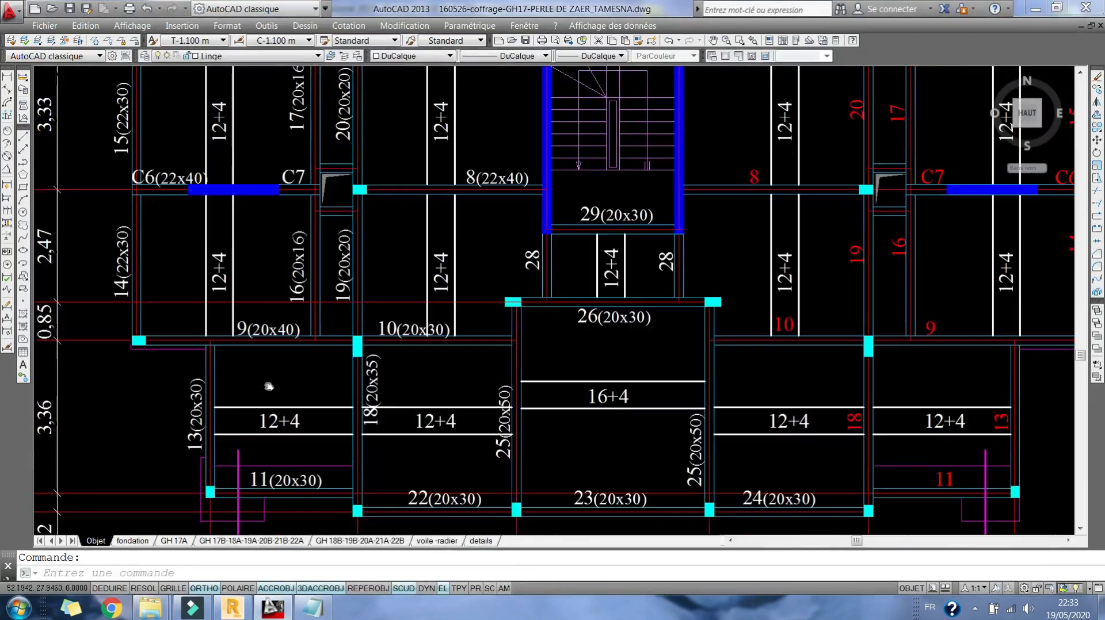
pyautogui.moveTo(271, 259); pyautogui.dragTo(275, 371, button='middle')
pyautogui.moveTo(304, 205); pyautogui.dragTo(256, 240, button='middle')
pyautogui.scroll(2, 373, 390)
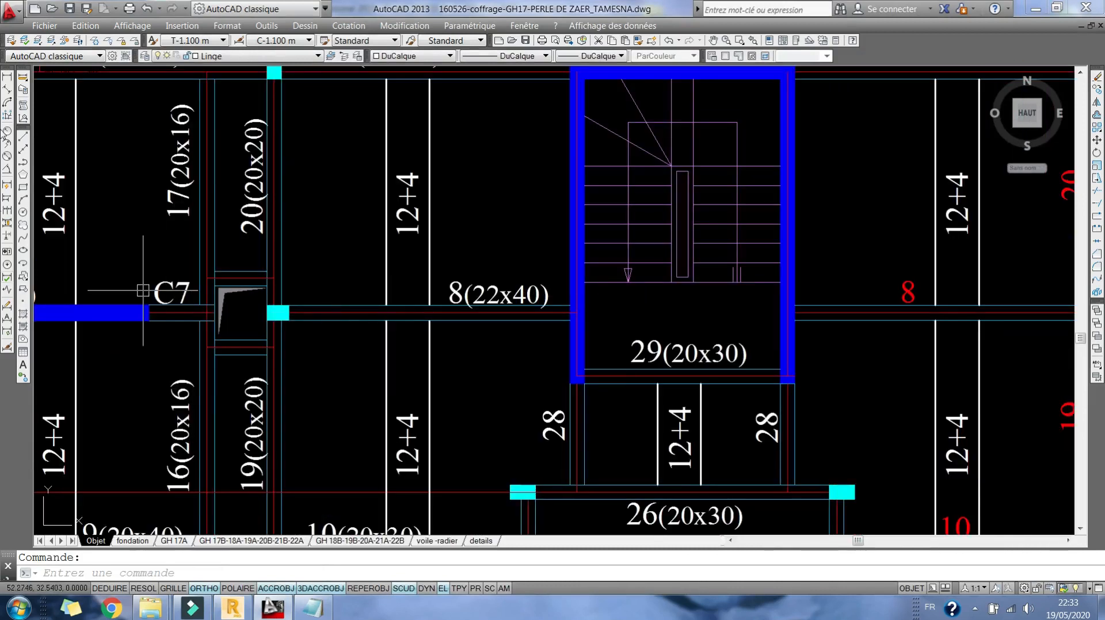
pyautogui.click(7, 77)
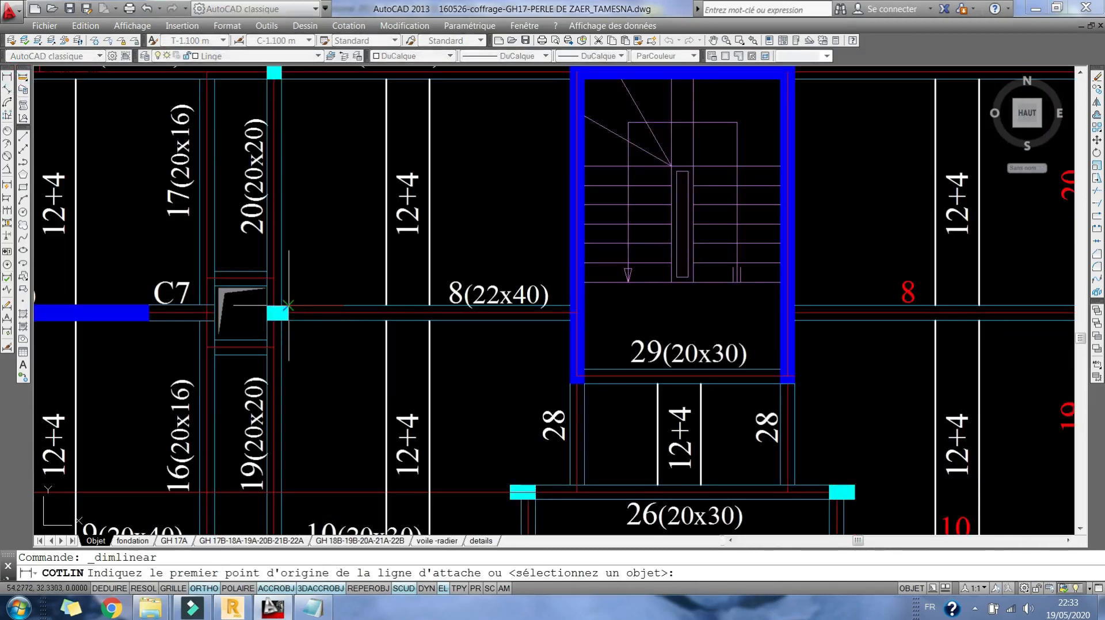
pyautogui.click(288, 306)
pyautogui.click(571, 307)
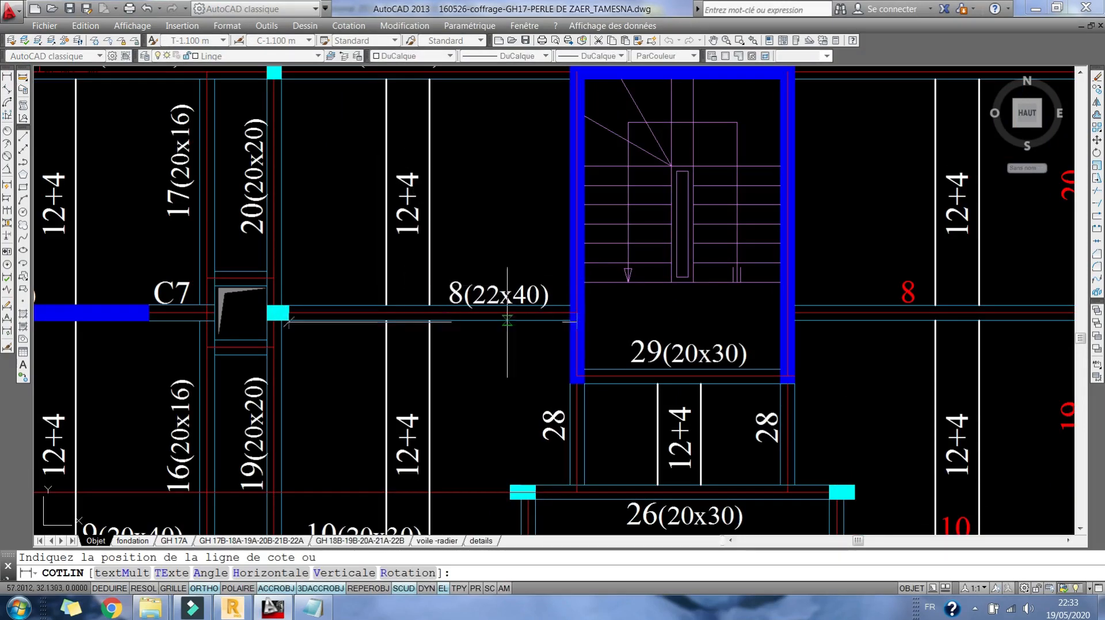
pyautogui.press('Escape')
# Examine beams 2(20x45) and 3(20x45) and their spans between axes 2 and 6 on the PH RDC plan
pyautogui.scroll(-3, 424, 239)
pyautogui.scroll(3, 516, 194)
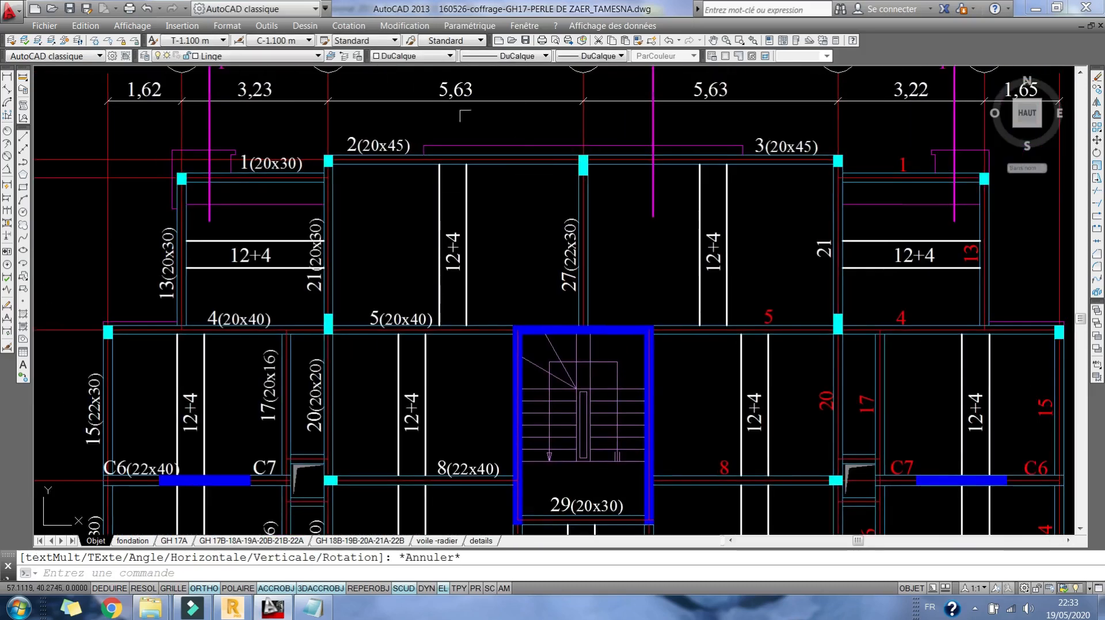
pyautogui.scroll(3, 437, 140)
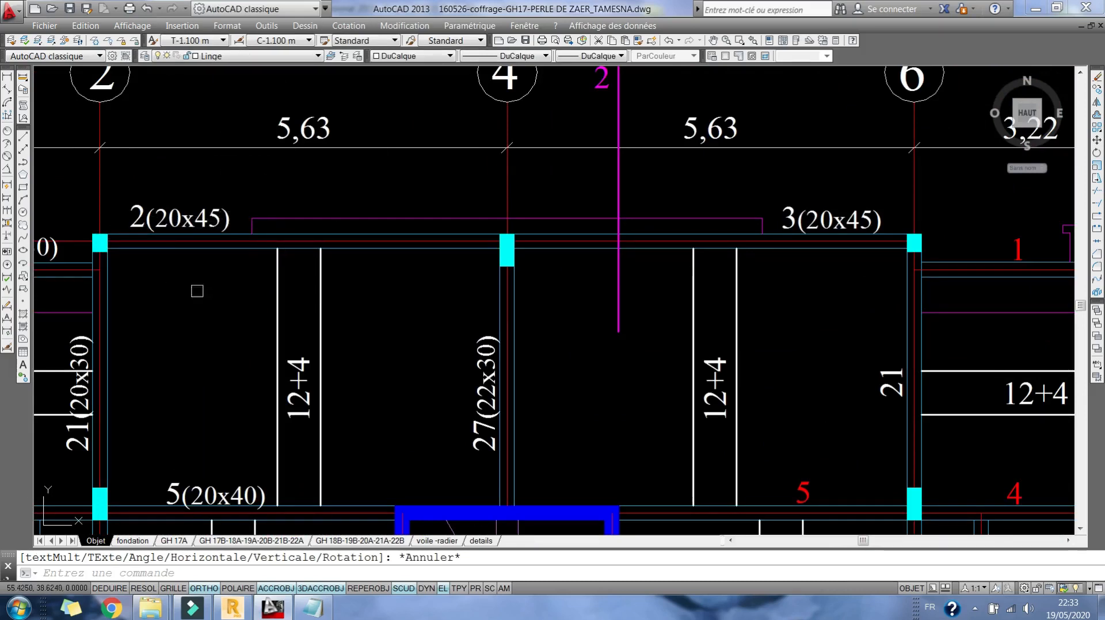
pyautogui.moveTo(254, 248); pyautogui.dragTo(288, 243, button='middle')
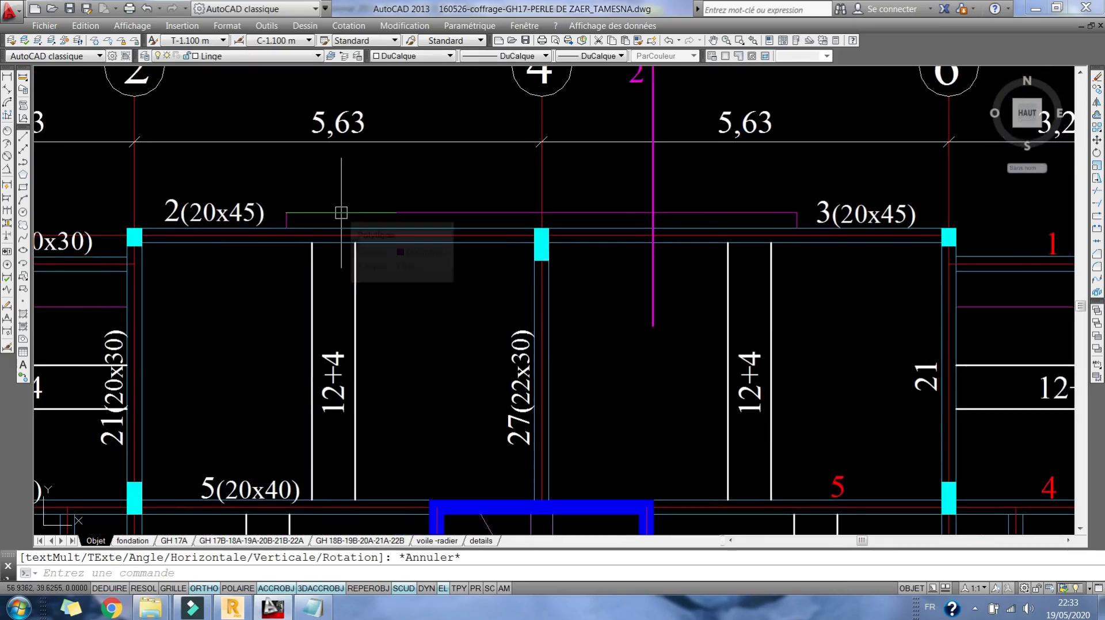
pyautogui.moveTo(361, 212); pyautogui.dragTo(199, 201, button='middle')
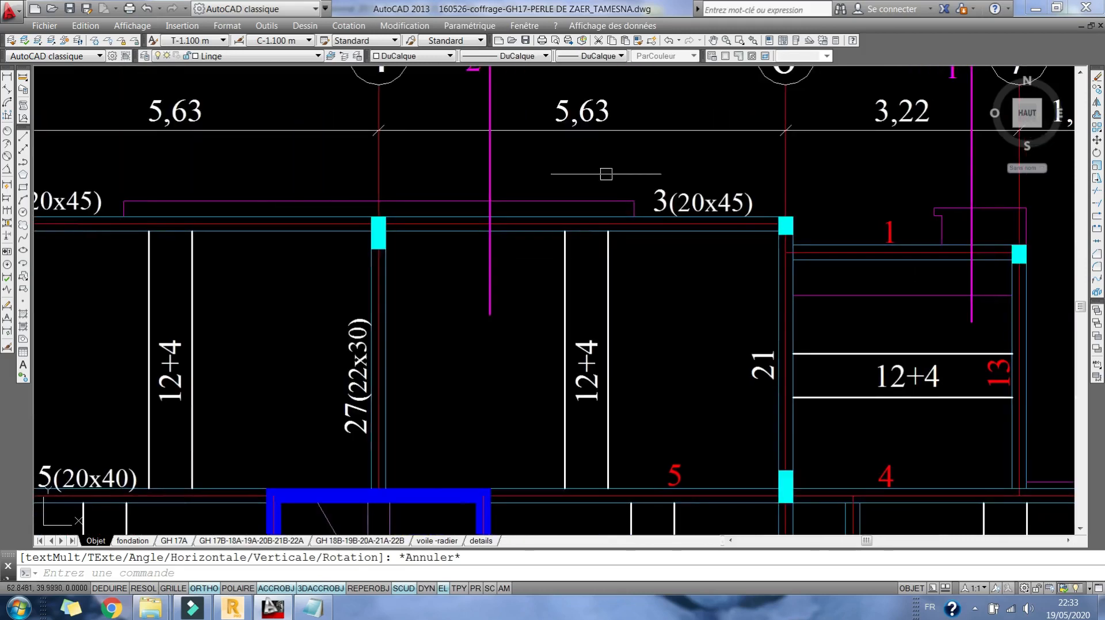
# Examine the beam labels and sections between axes A and B of the PH RDC plan, around beams 2, 3, 5 and 27
pyautogui.scroll(-2, 580, 194)
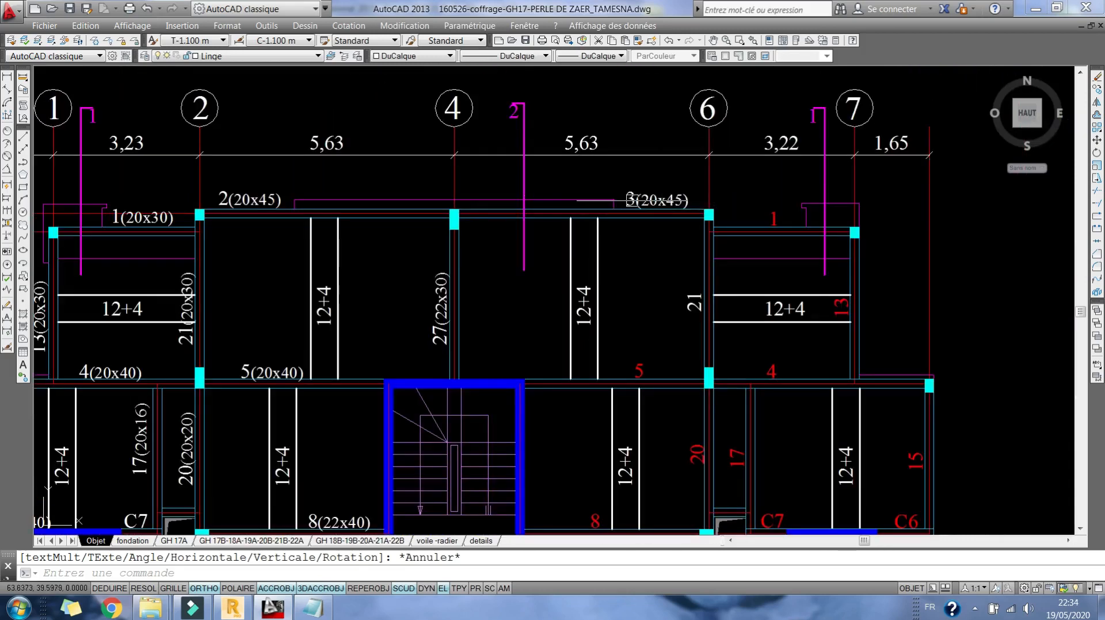
pyautogui.moveTo(627, 203); pyautogui.dragTo(593, 190, button='middle')
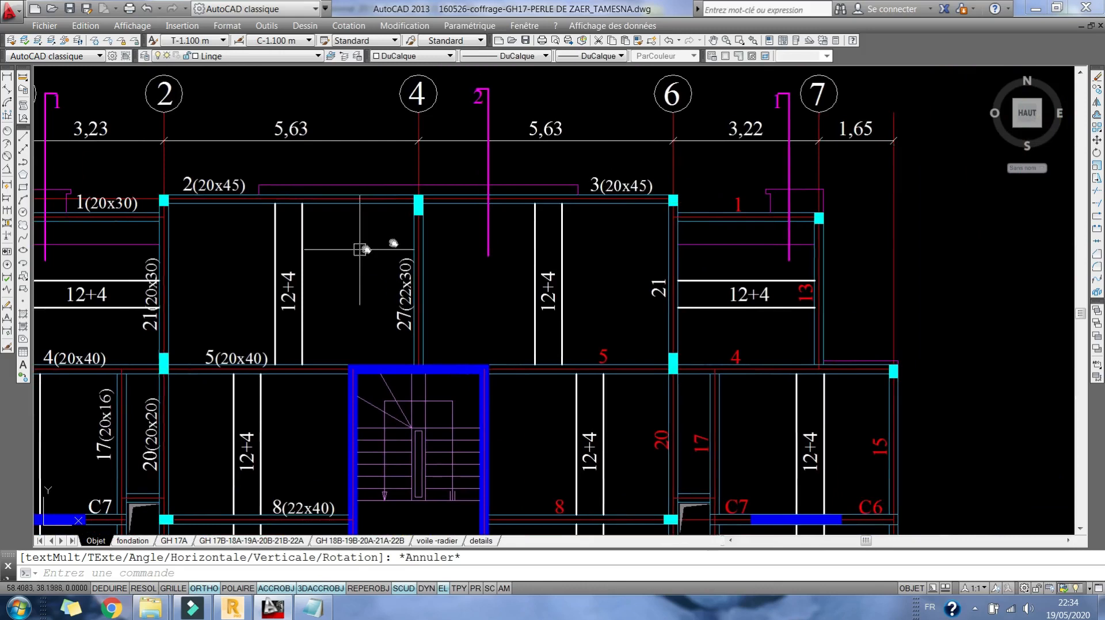
pyautogui.moveTo(365, 247); pyautogui.dragTo(446, 231, button='middle')
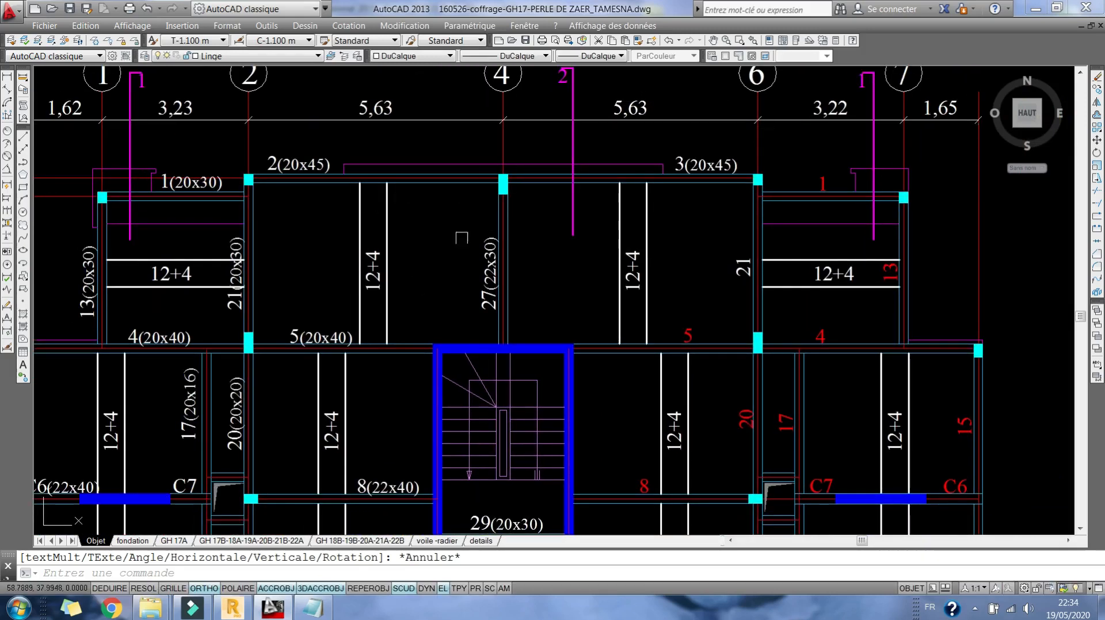
pyautogui.scroll(-2, 410, 210)
pyautogui.moveTo(437, 224); pyautogui.dragTo(438, 171, button='middle')
pyautogui.scroll(-2, 440, 169)
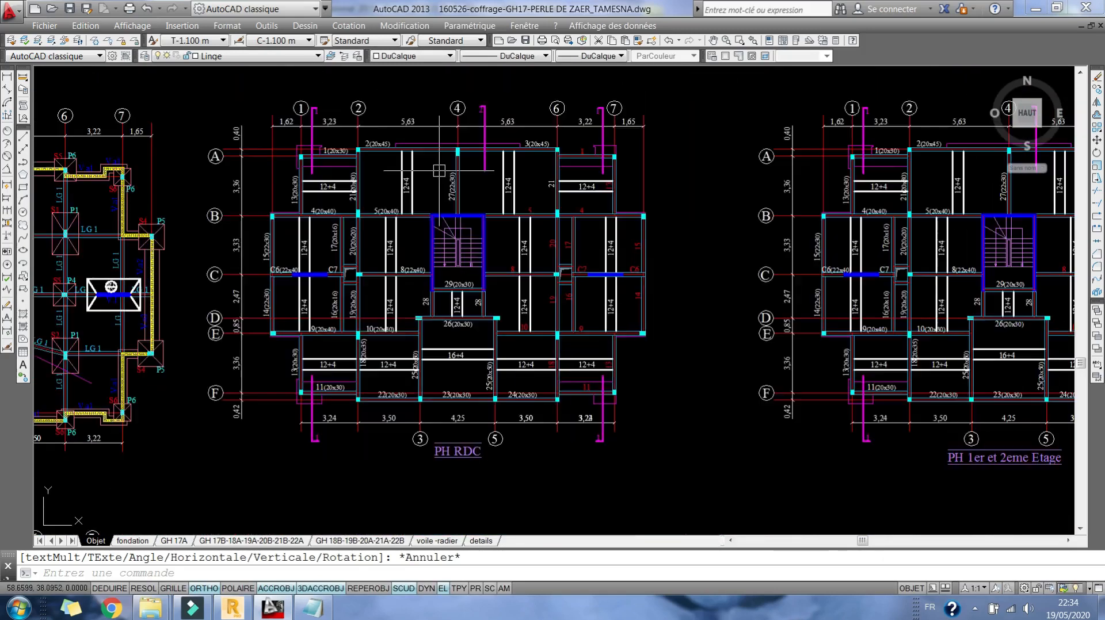
pyautogui.scroll(4, 406, 229)
pyautogui.moveTo(376, 218); pyautogui.dragTo(396, 278, button='middle')
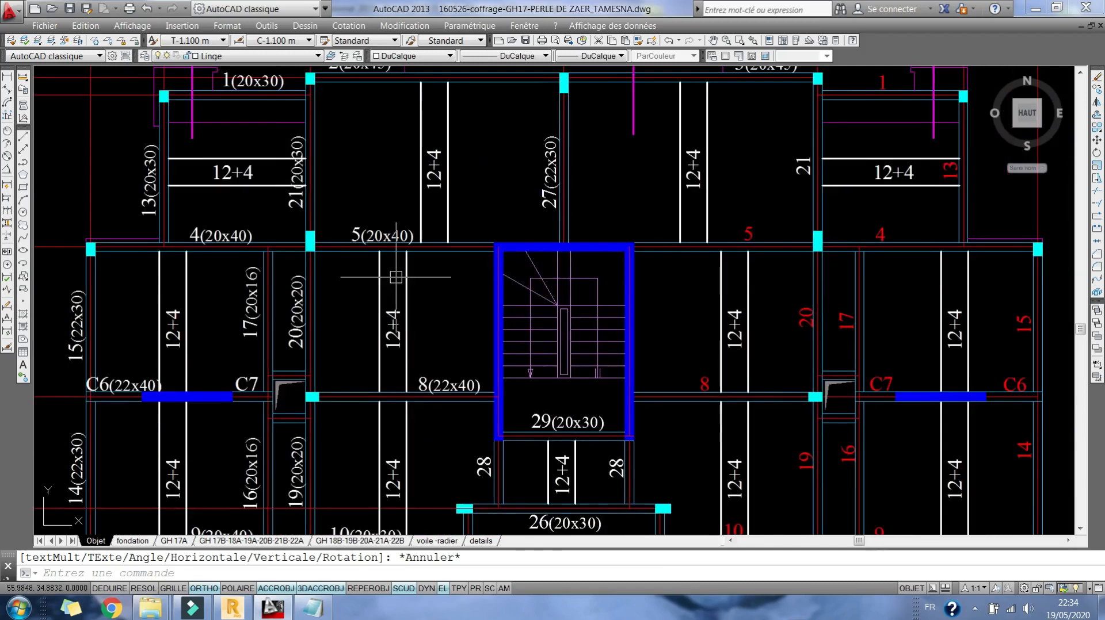
pyautogui.moveTo(516, 193); pyautogui.dragTo(518, 205, button='middle')
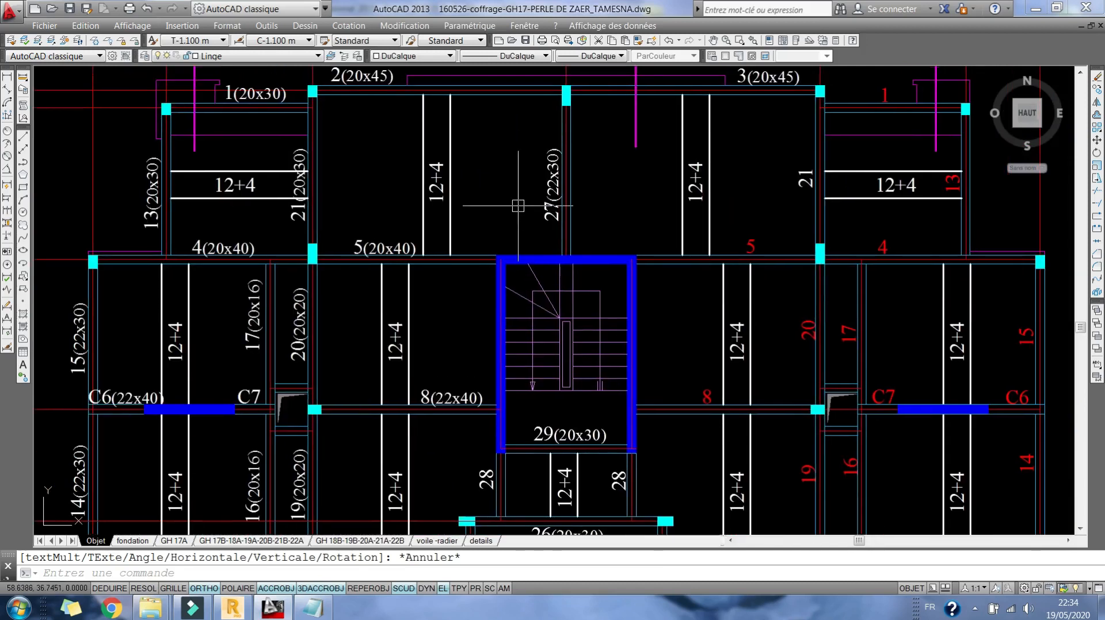
pyautogui.moveTo(390, 168); pyautogui.dragTo(401, 181, button='middle')
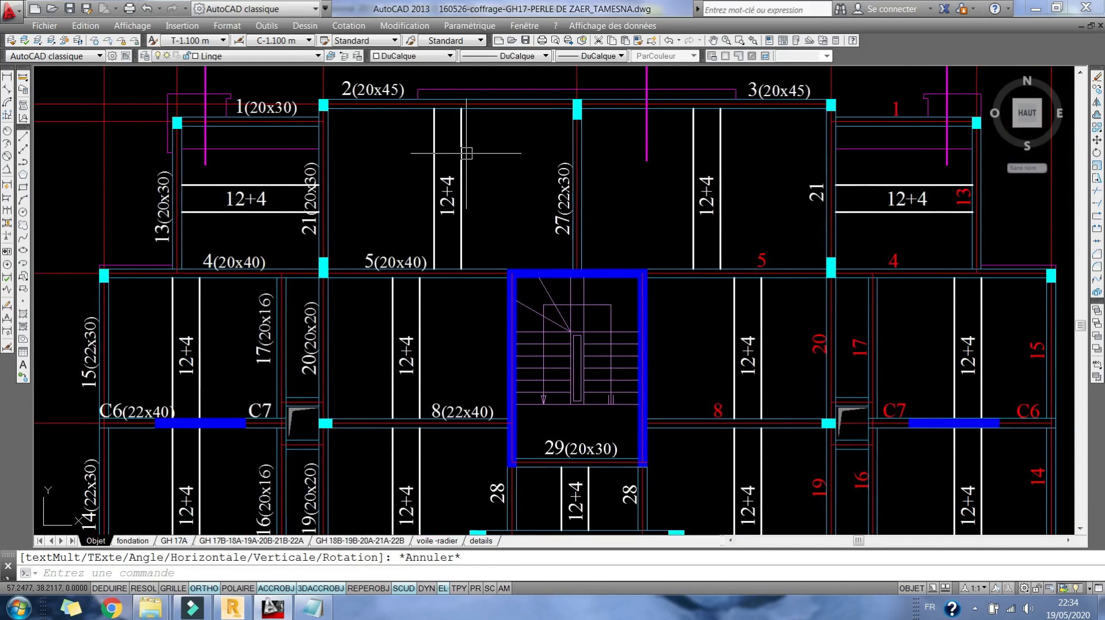
pyautogui.moveTo(482, 139); pyautogui.dragTo(478, 152, button='middle')
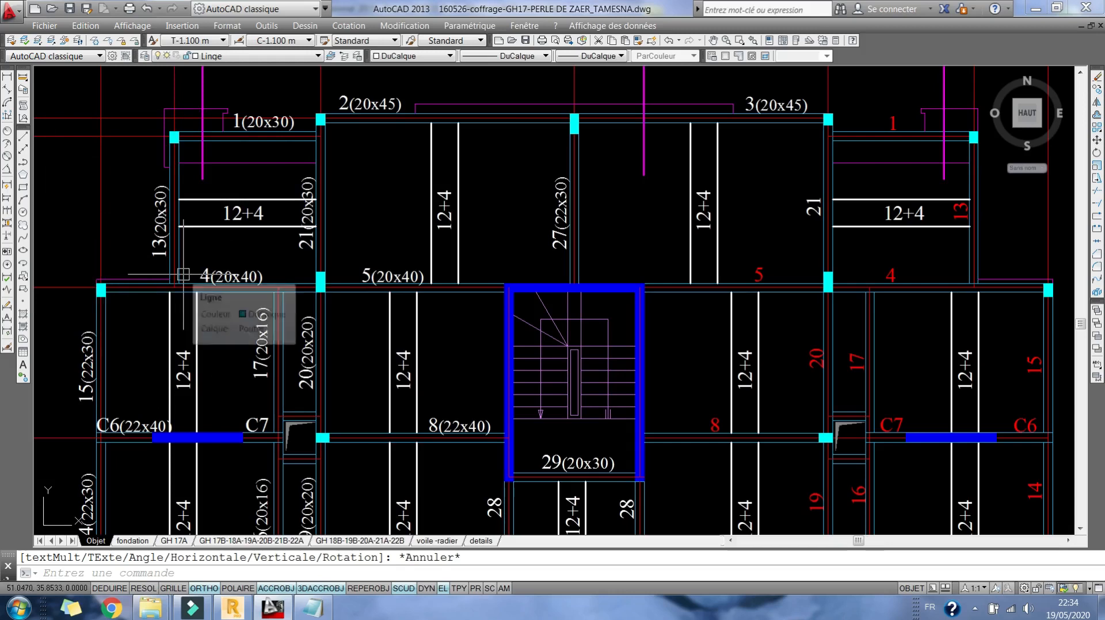
# Examine the beam sections between axes B and F of the PH RDC plan, including beams C6, 8, 9, 10, 14 and 26
pyautogui.moveTo(439, 274); pyautogui.dragTo(322, 247, button='middle')
pyautogui.moveTo(741, 210)
pyautogui.mouseDown(button='middle')
pyautogui.moveTo(721, 166)
pyautogui.moveTo(836, 154)
pyautogui.mouseUp(button='middle')
pyautogui.moveTo(538, 293); pyautogui.dragTo(601, 255, button='middle')
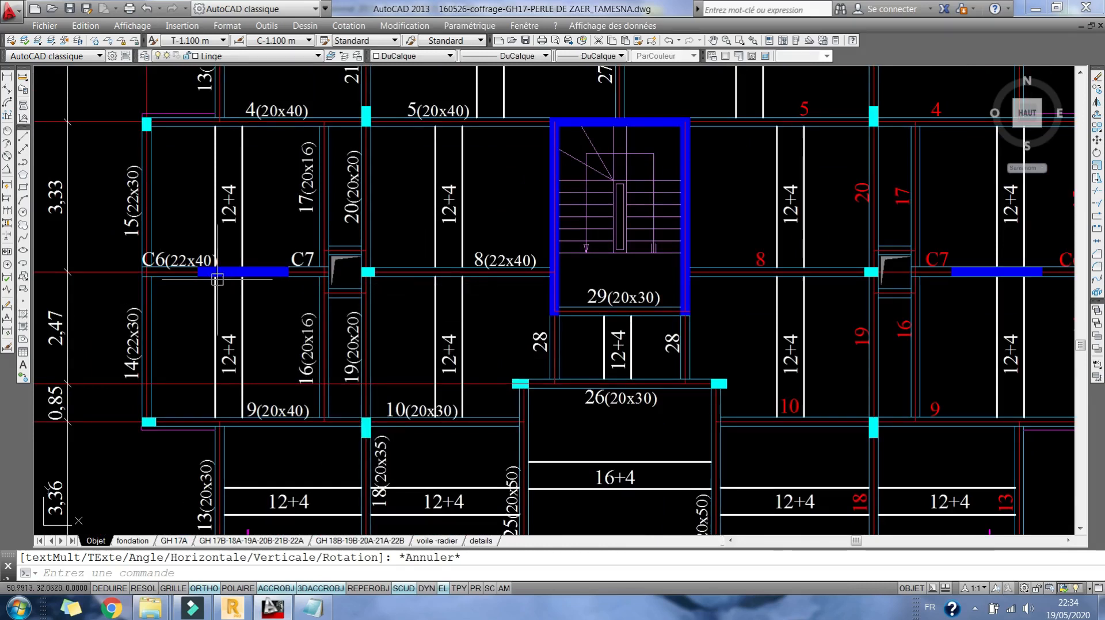
pyautogui.moveTo(287, 373); pyautogui.dragTo(286, 355, button='middle')
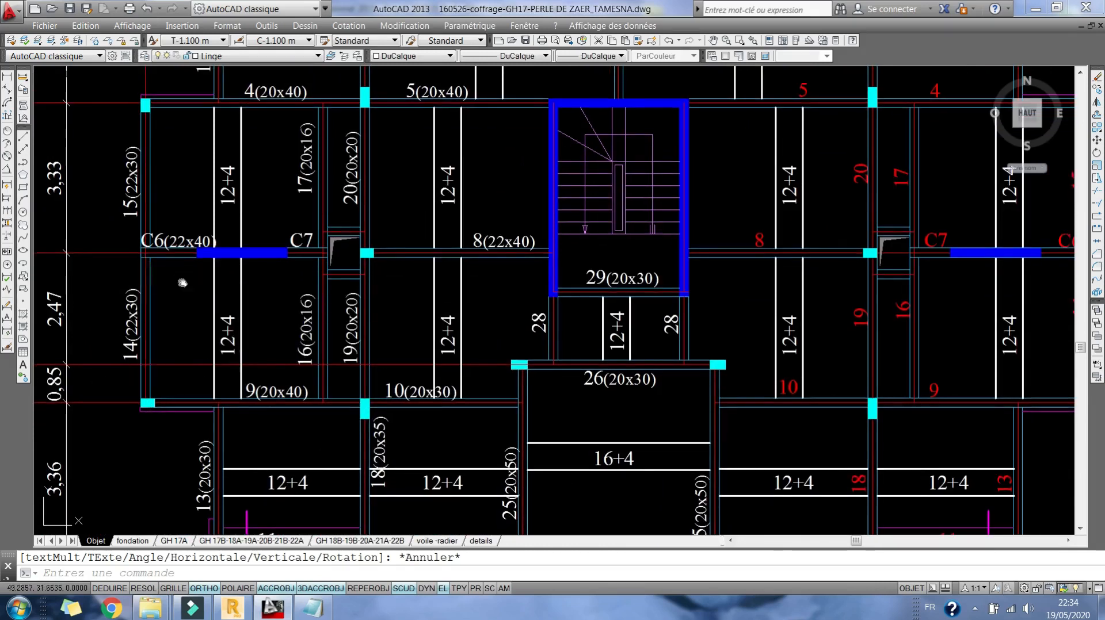
pyautogui.moveTo(149, 338); pyautogui.dragTo(232, 332, button='middle')
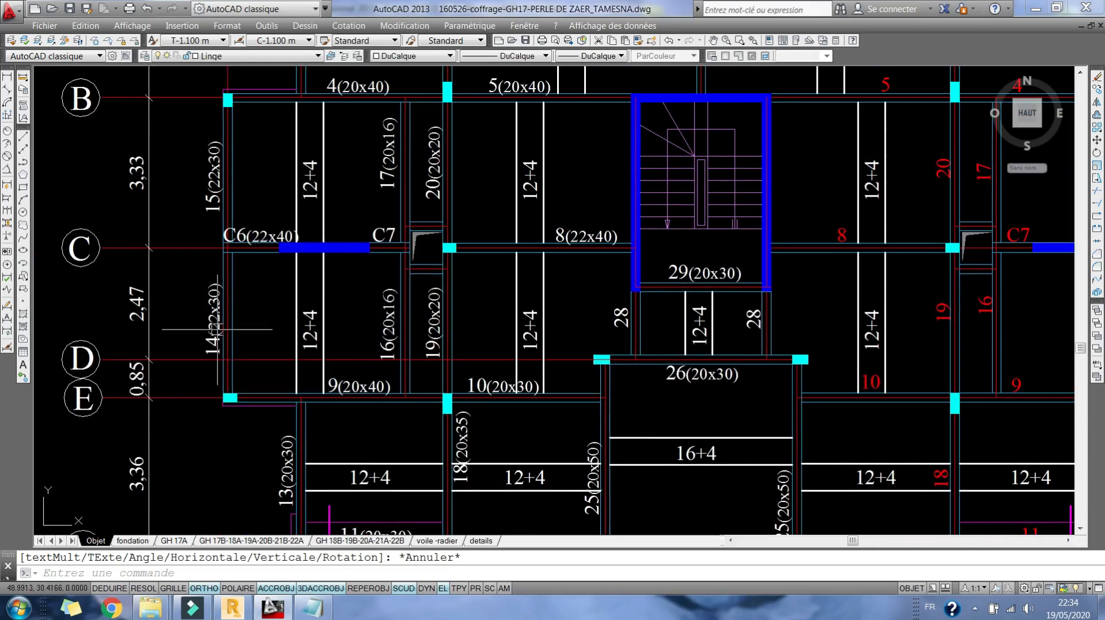
pyautogui.moveTo(358, 172); pyautogui.dragTo(334, 158, button='middle')
pyautogui.moveTo(624, 259); pyautogui.dragTo(593, 195, button='middle')
pyautogui.moveTo(527, 266)
pyautogui.mouseDown(button='middle')
pyautogui.moveTo(487, 265)
pyautogui.moveTo(475, 247)
pyautogui.mouseUp(button='middle')
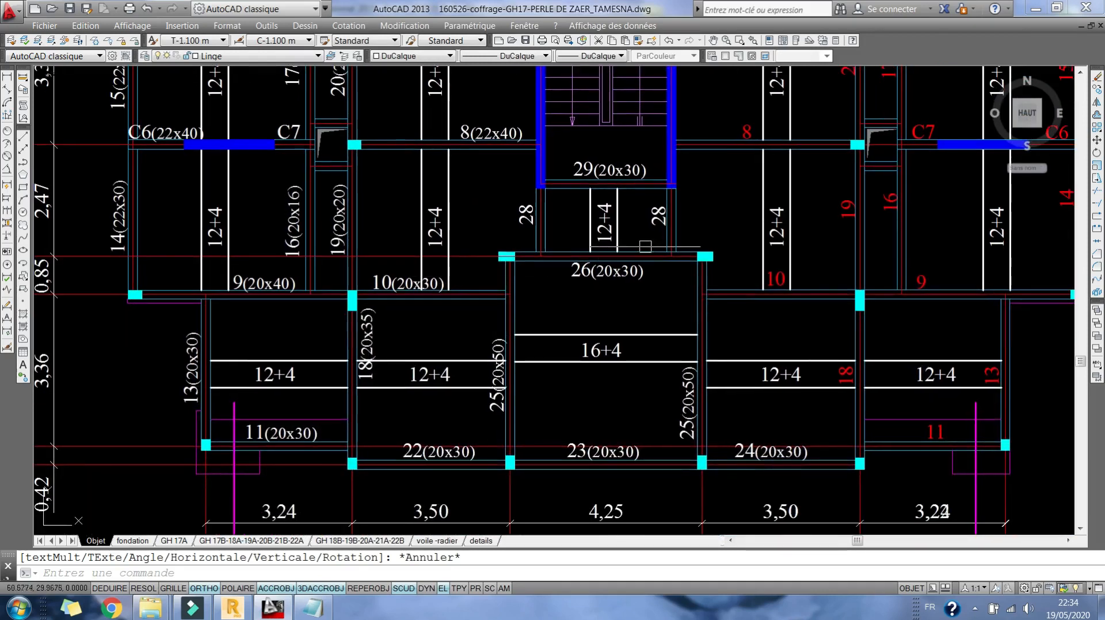
# Measure the clear span of beam 26(20x30) between its two columns with a linear dimension, without placing it
pyautogui.click(9, 78)
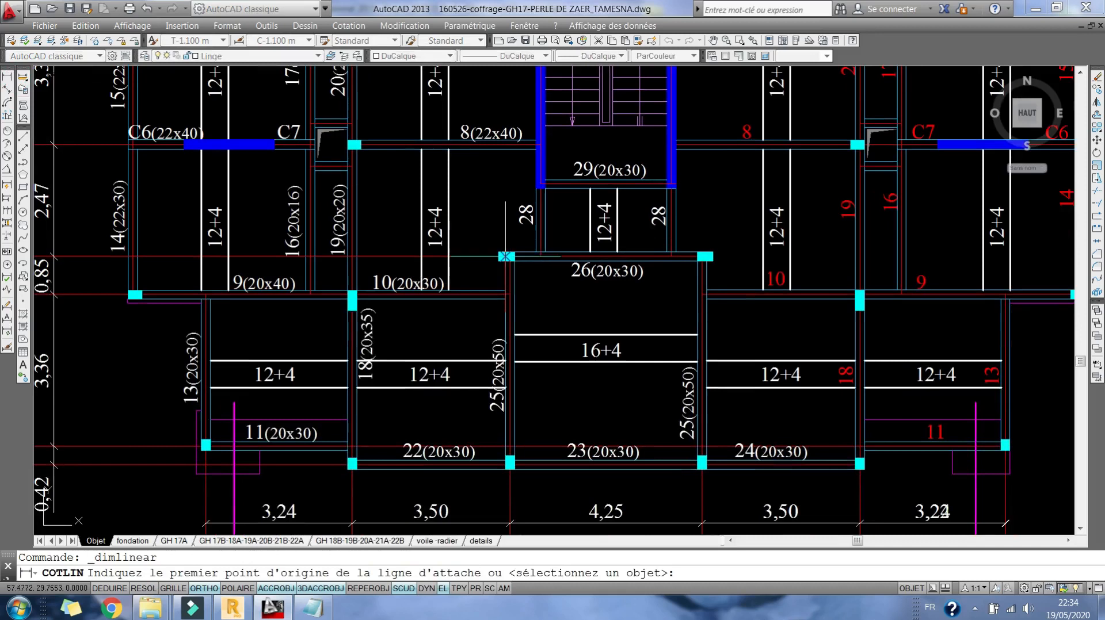
pyautogui.click(514, 249)
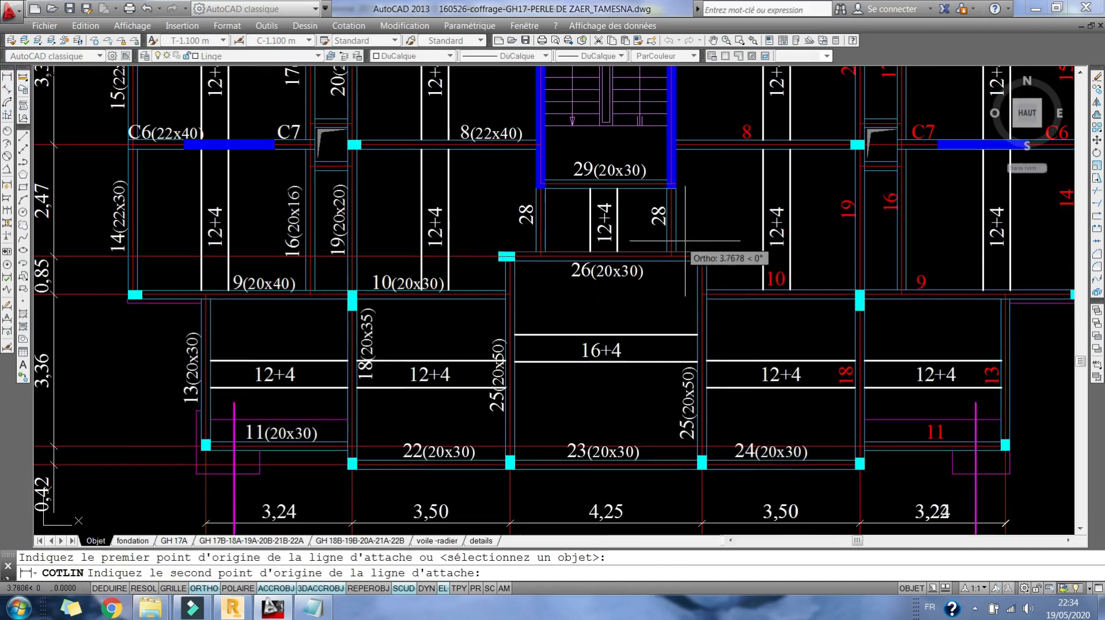
pyautogui.click(703, 254)
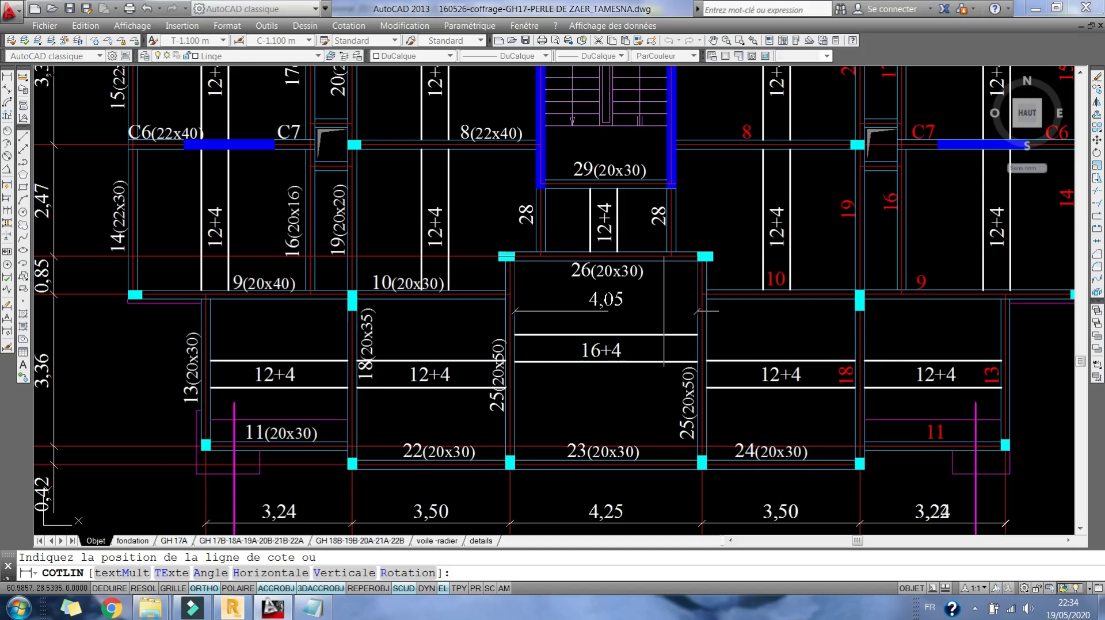
pyautogui.press('Escape')
pyautogui.scroll(-4, 362, 259)
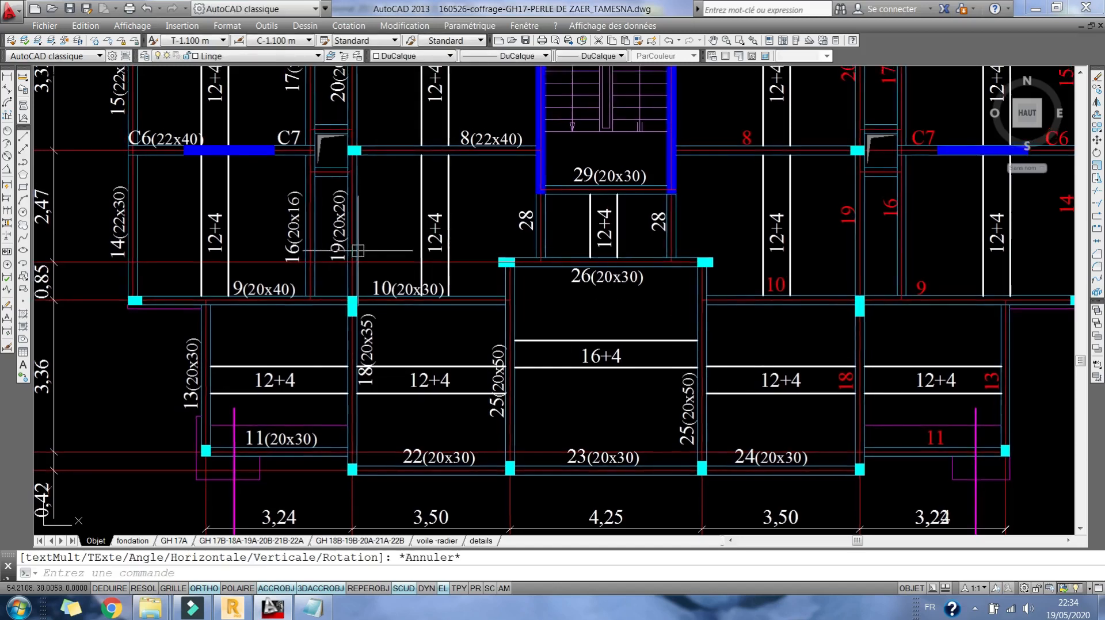
pyautogui.scroll(4, 438, 268)
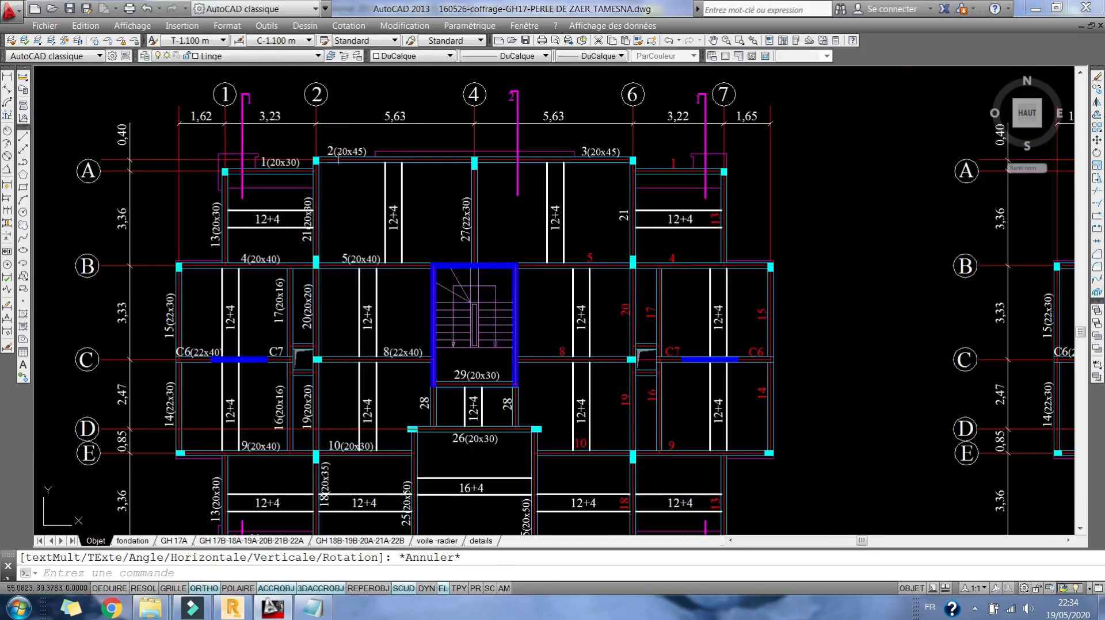
# Switch to Robot Structural Analysis and assign section B R20x30 to the RDC beam on axis H between axes 2 and 4
pyautogui.click(272, 608)
pyautogui.click(233, 607)
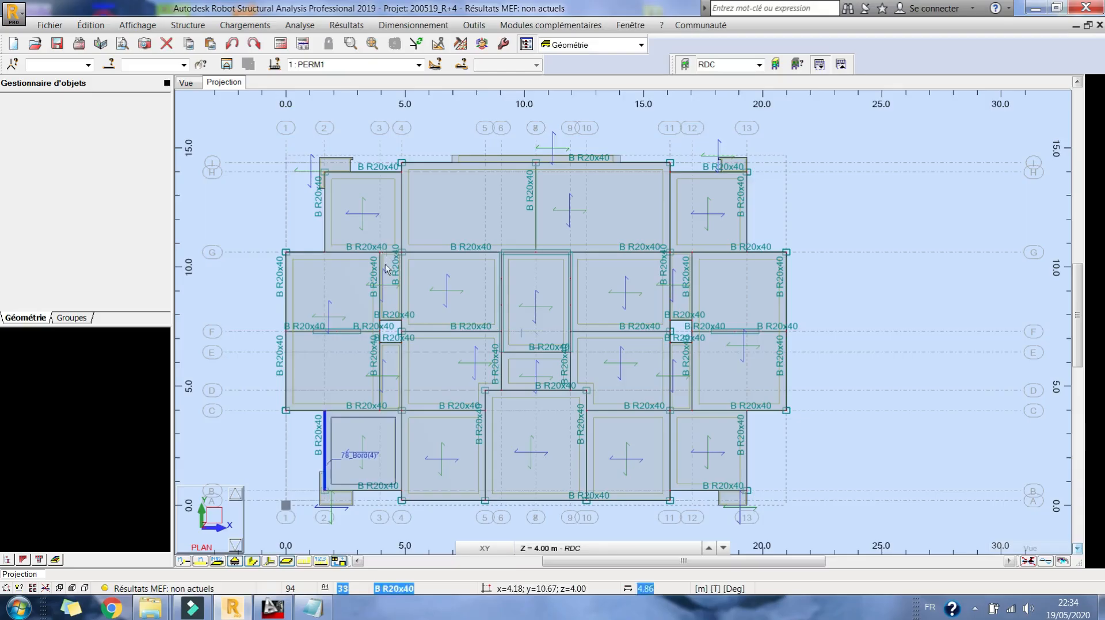
pyautogui.click(1094, 230)
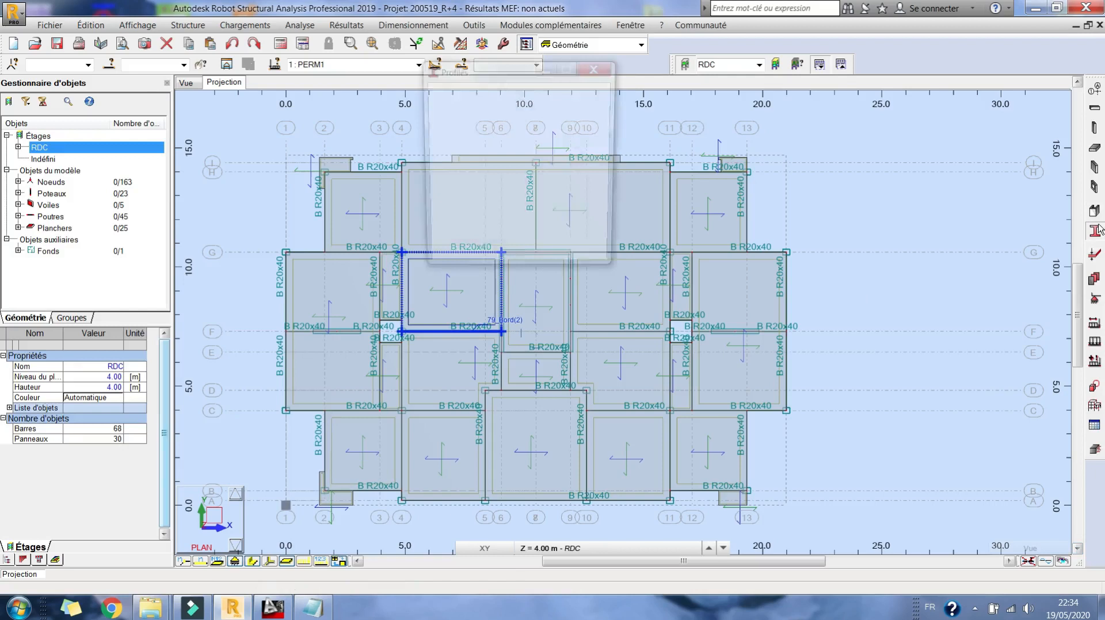
pyautogui.moveTo(476, 73); pyautogui.dragTo(901, 91)
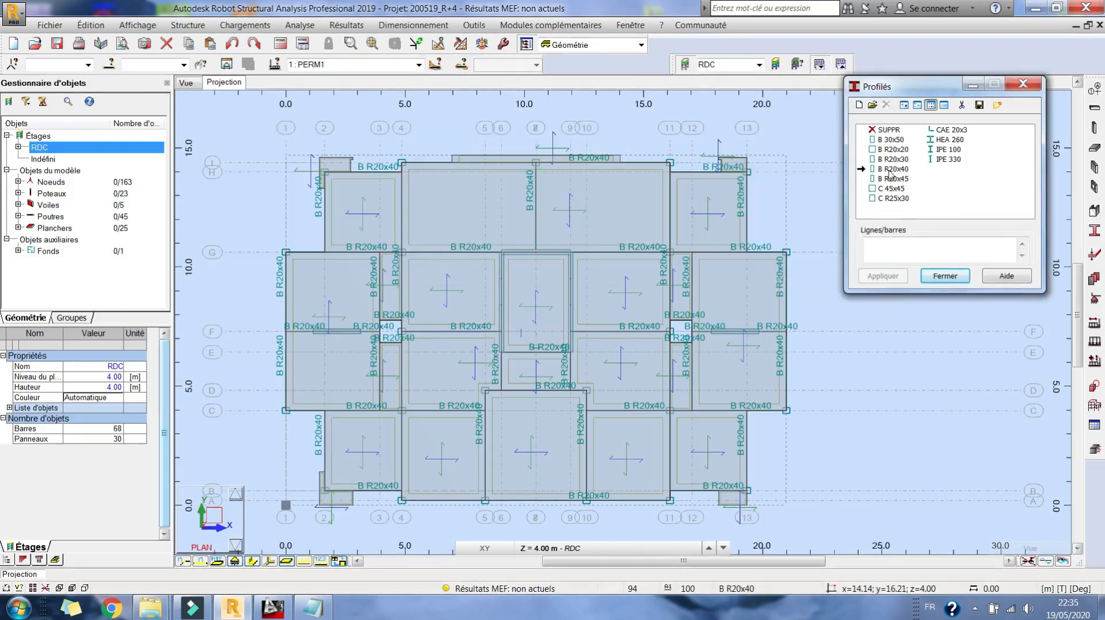
pyautogui.scroll(3, 336, 173)
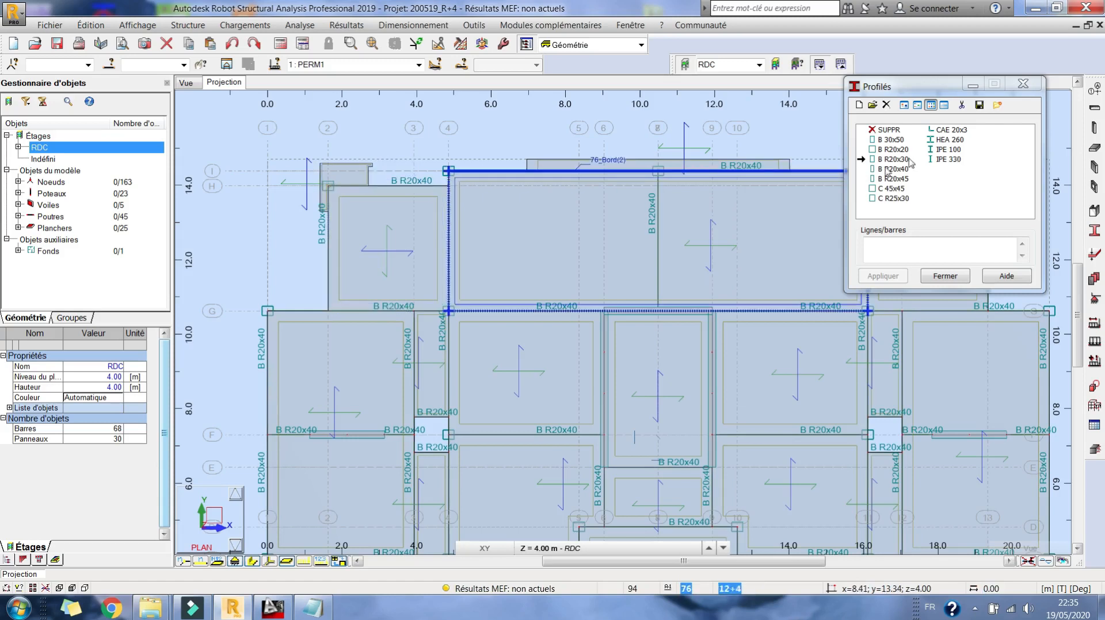
pyautogui.click(892, 159)
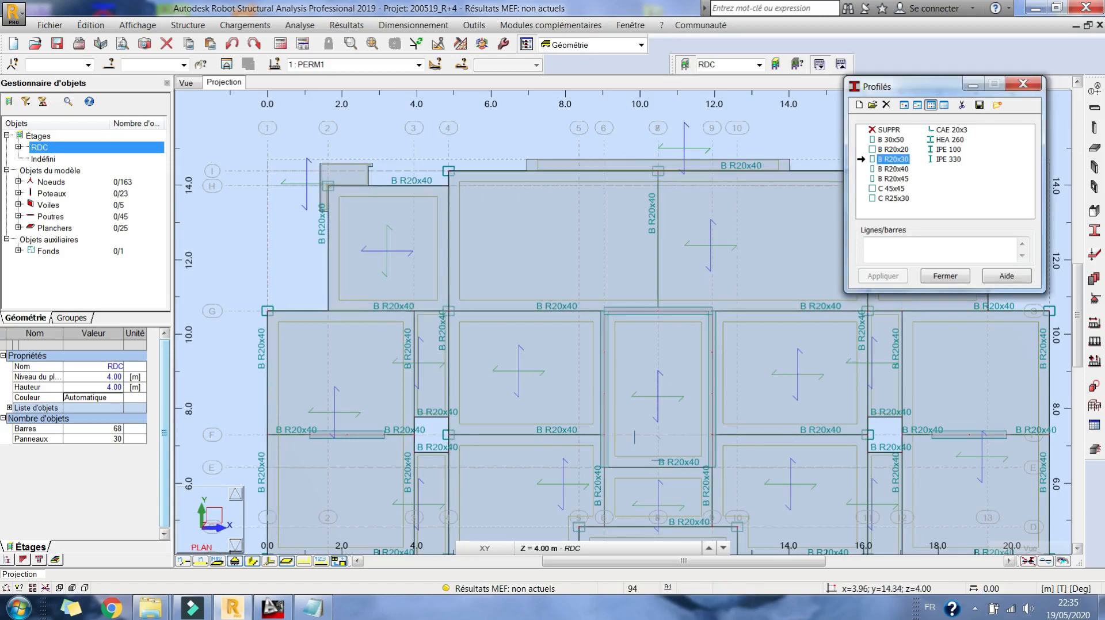
pyautogui.click(408, 189)
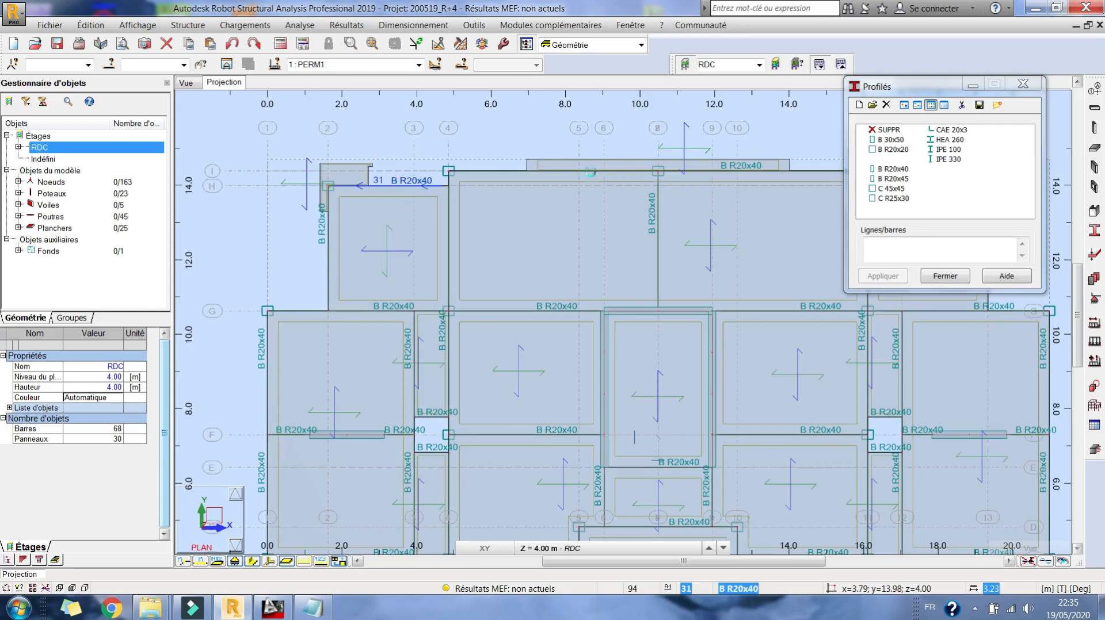
# Create a rectangular concrete beam section B R20x25 in BETON25 with b 20 cm and h 25 cm
pyautogui.click(859, 105)
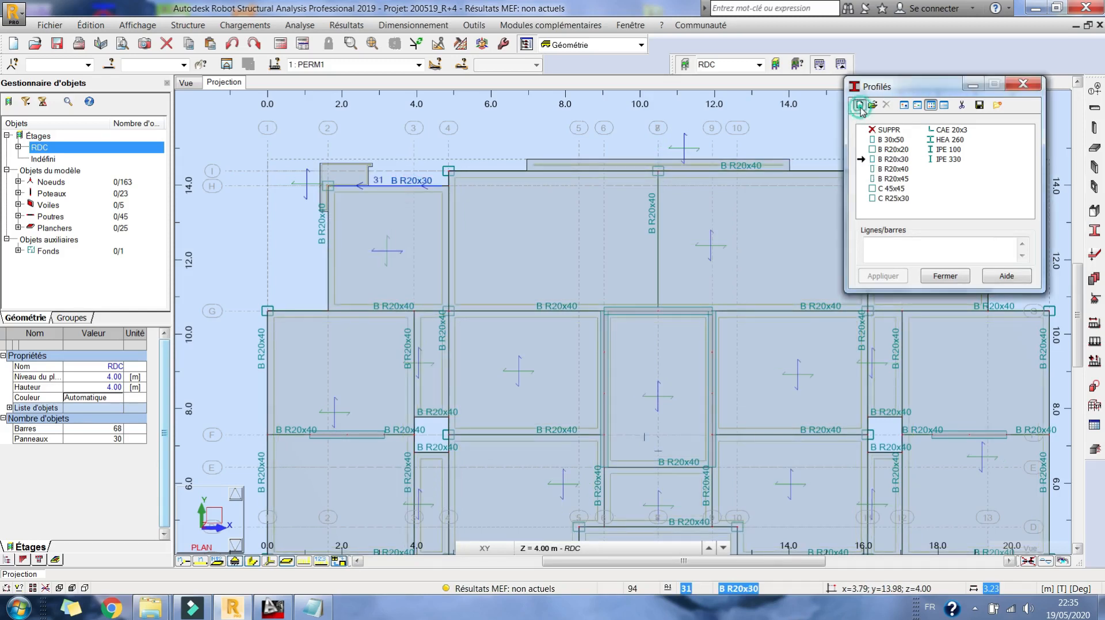
pyautogui.moveTo(990, 359); pyautogui.dragTo(977, 359)
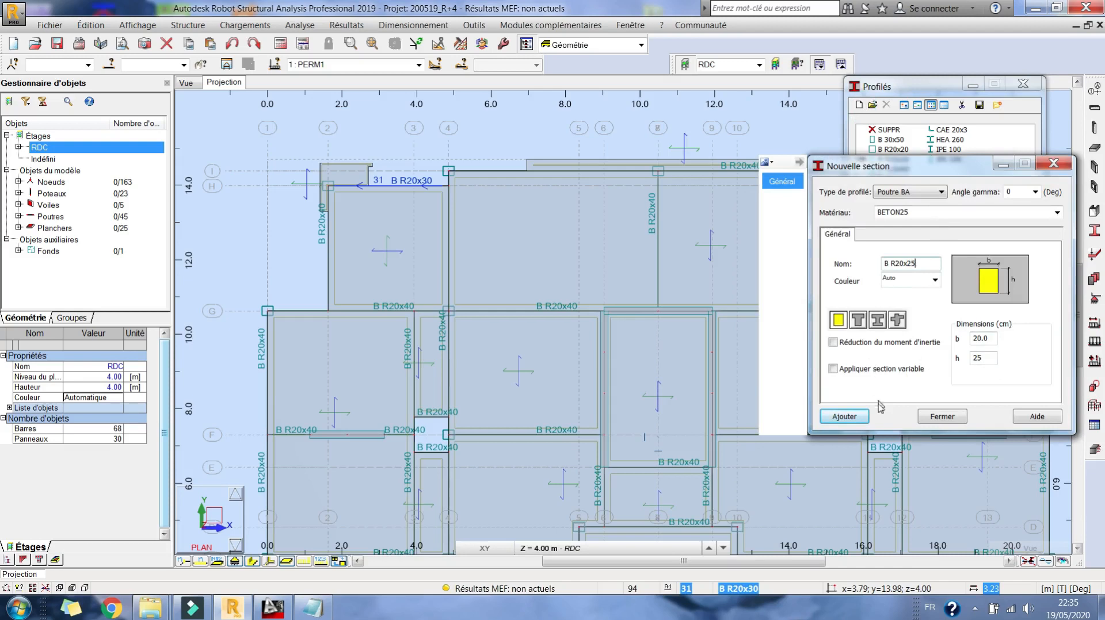
pyautogui.click(862, 416)
pyautogui.click(942, 417)
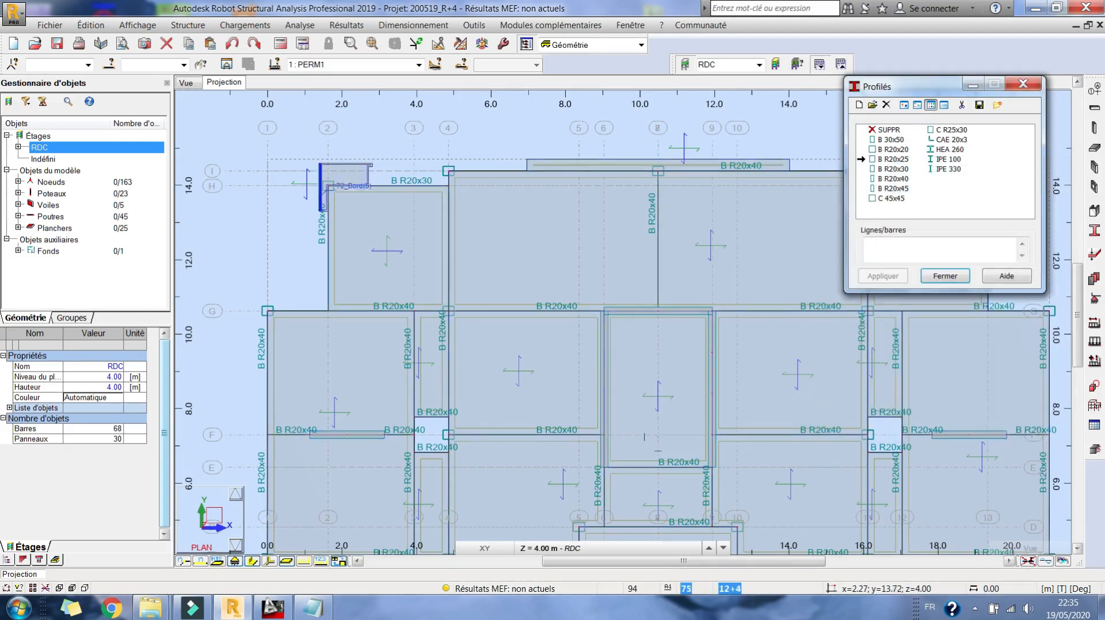
pyautogui.scroll(2, 348, 200)
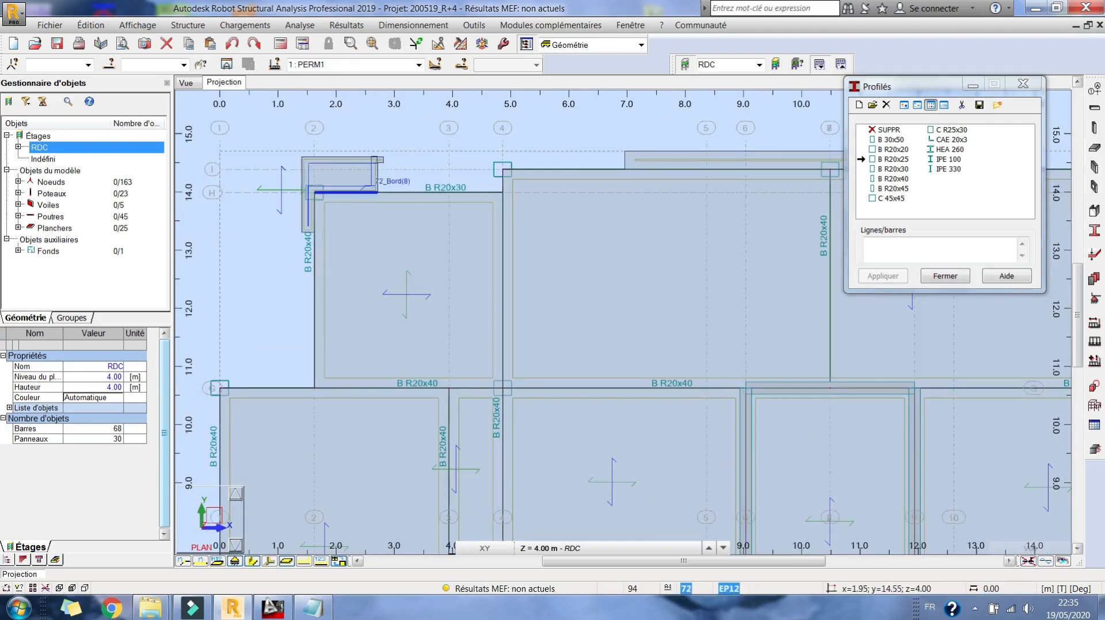
# Create a rectangular concrete beam section B R20x50 in BETON25 with b 20 cm and h 50 cm
pyautogui.click(892, 169)
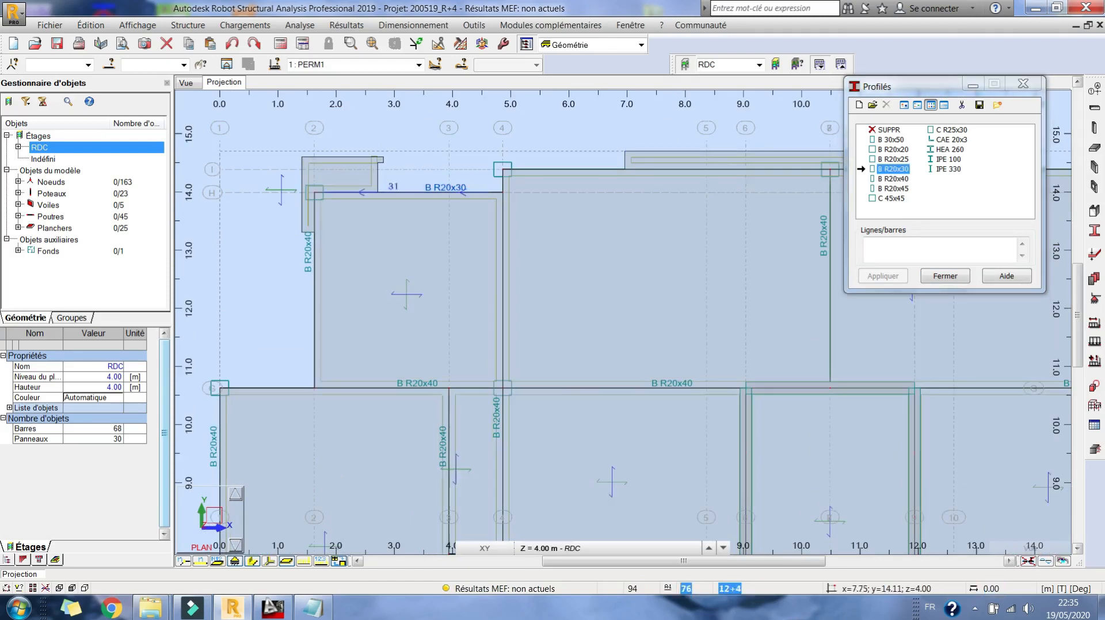
pyautogui.moveTo(670, 186); pyautogui.dragTo(510, 211, button='middle')
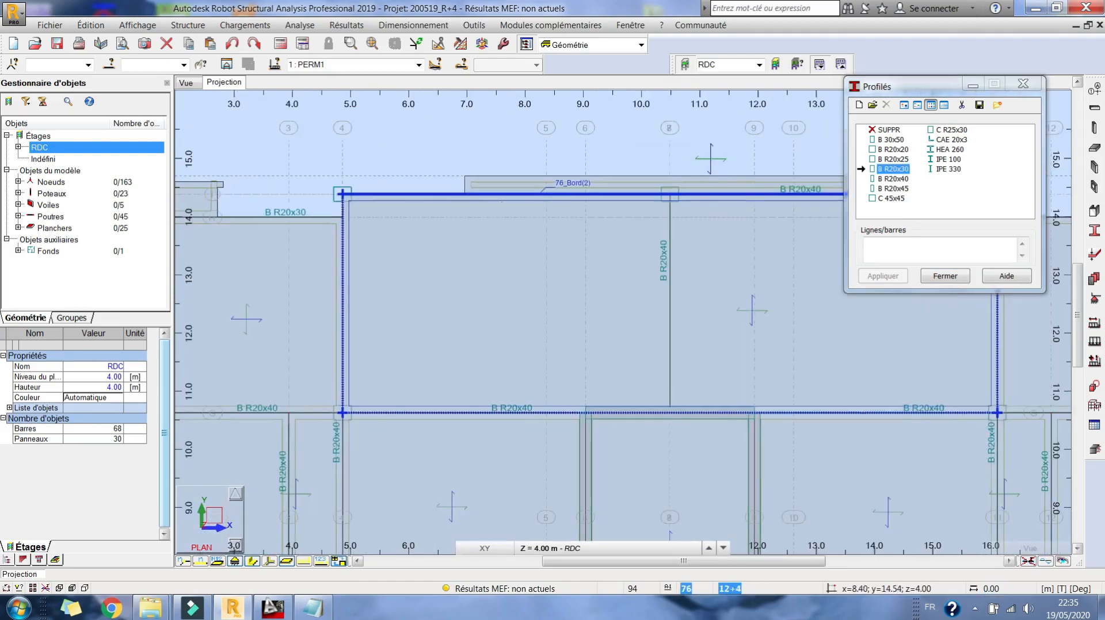
pyautogui.click(859, 105)
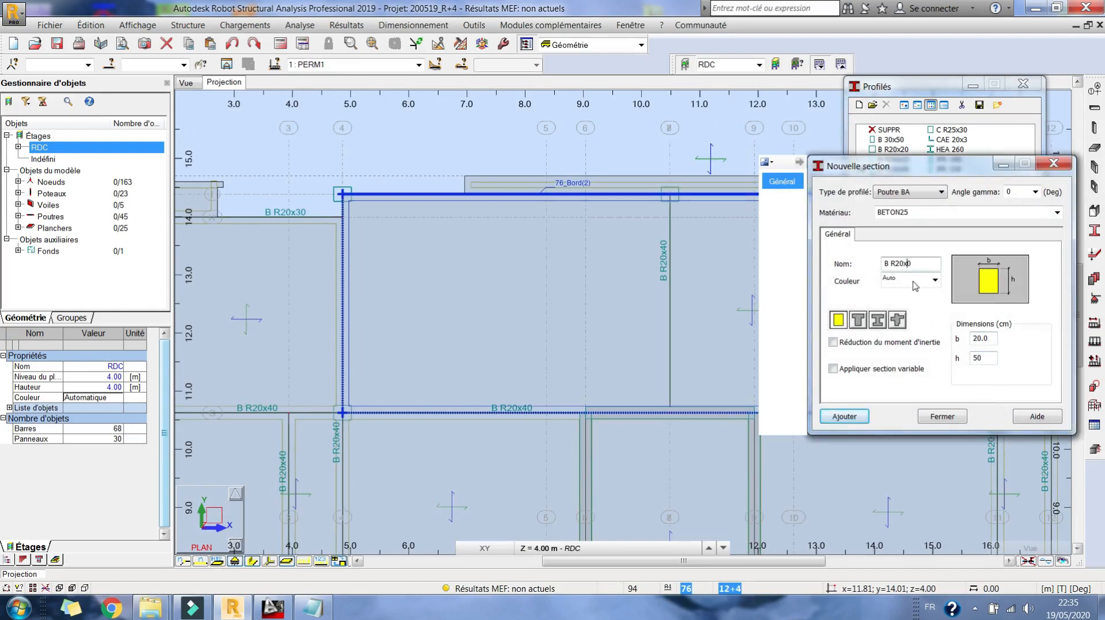
pyautogui.click(845, 416)
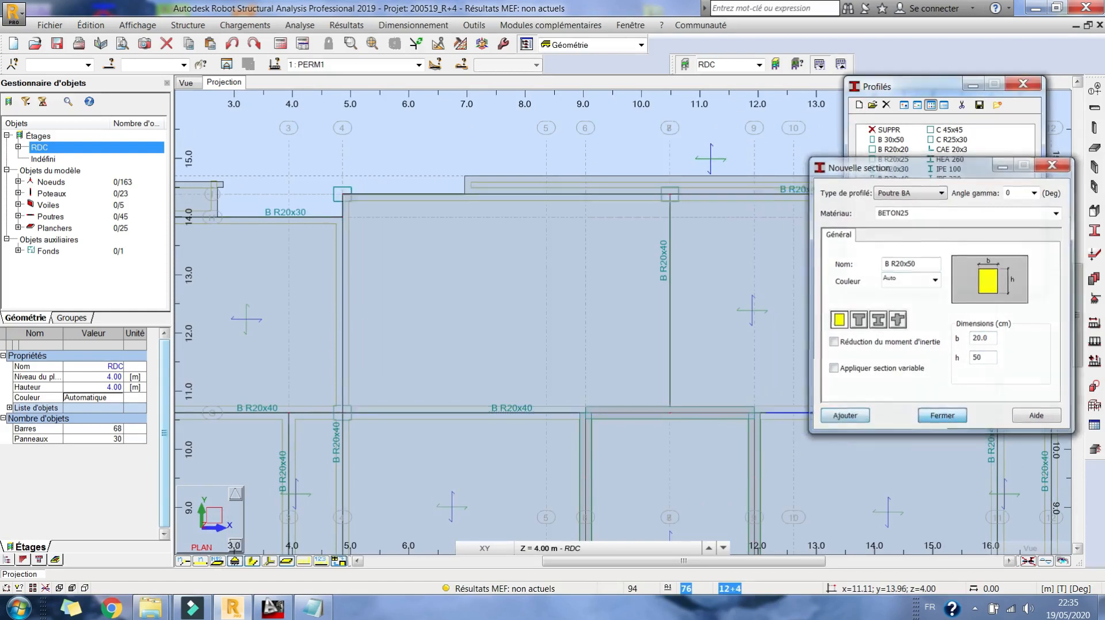
pyautogui.click(942, 416)
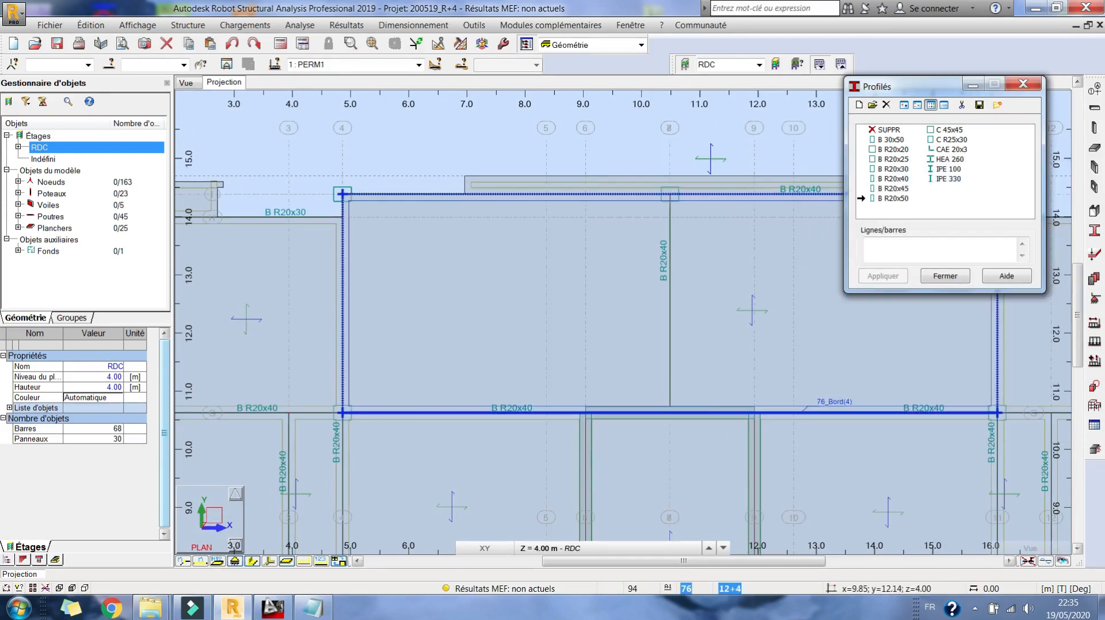
# Assign section B R20x50 to the RDC beam on axis I between axes 4 and 11
pyautogui.click(547, 190)
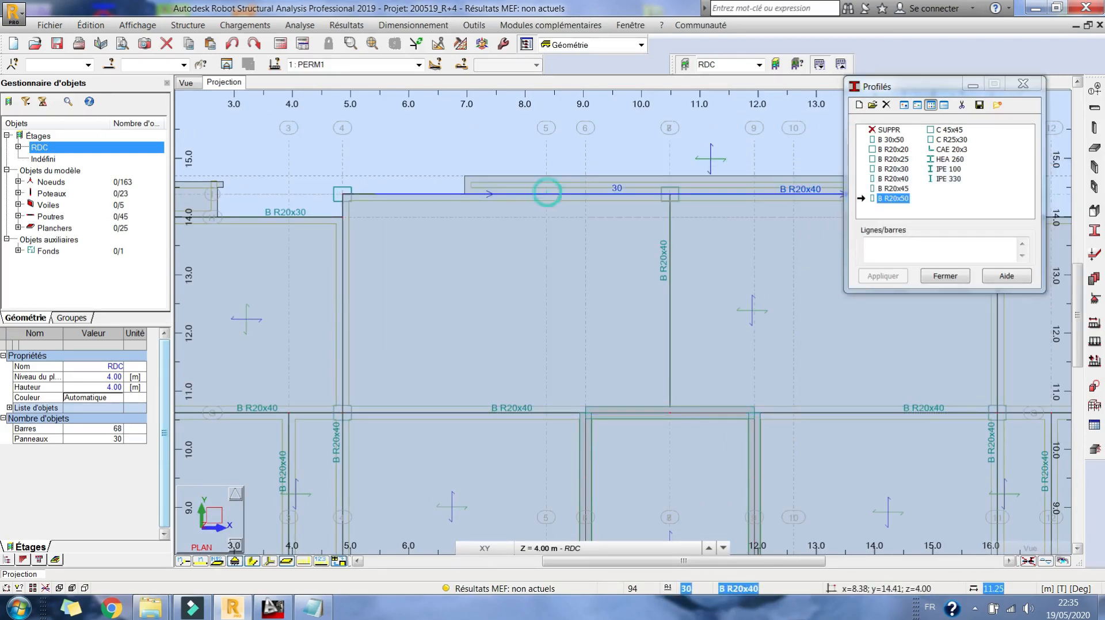
pyautogui.moveTo(547, 187); pyautogui.dragTo(523, 180, button='middle')
pyautogui.scroll(-2, 510, 185)
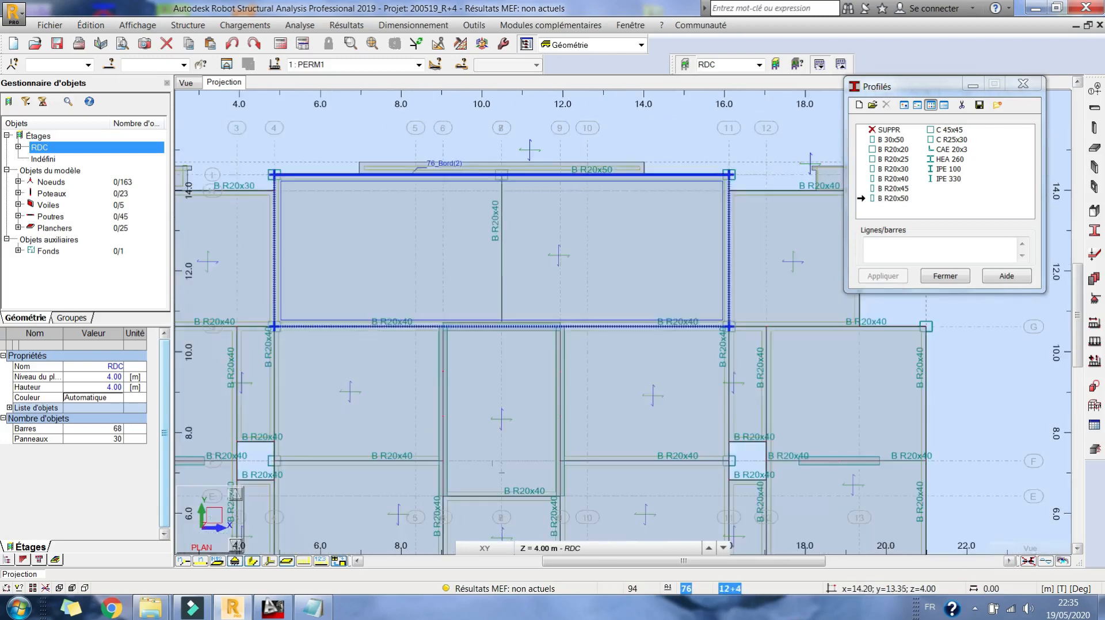
pyautogui.moveTo(661, 217); pyautogui.dragTo(501, 178, button='middle')
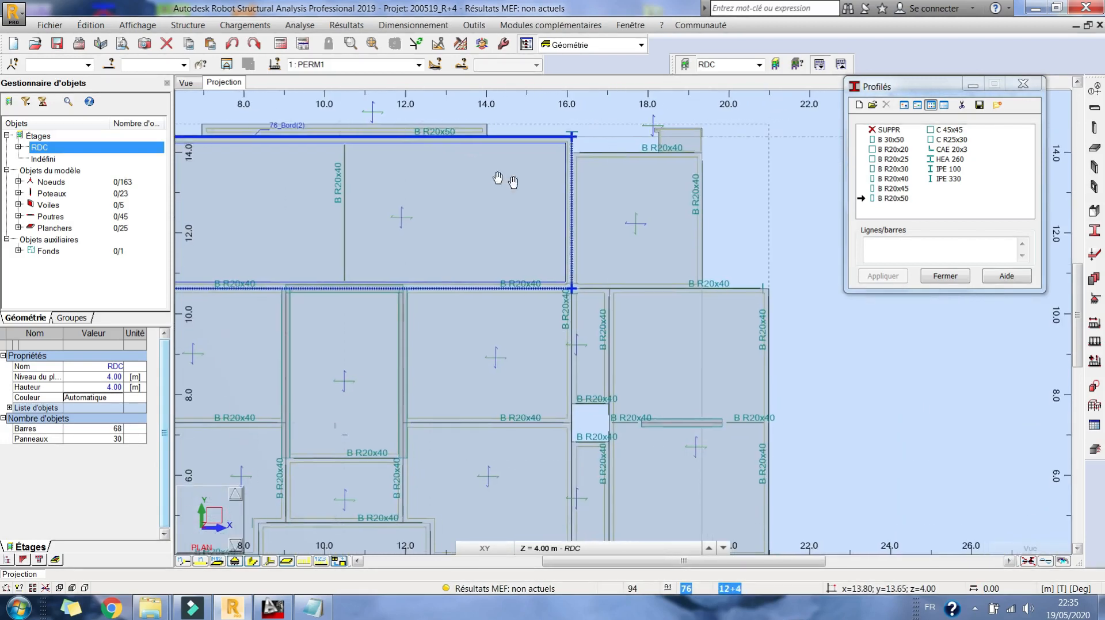
pyautogui.click(950, 150)
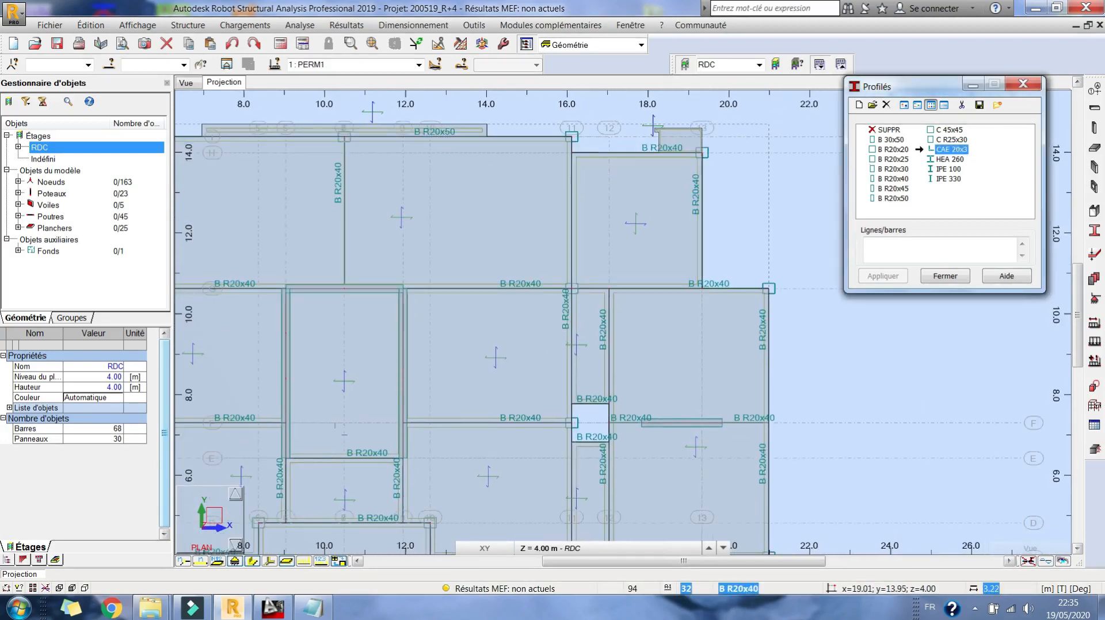
pyautogui.doubleClick(951, 151)
pyautogui.click(942, 417)
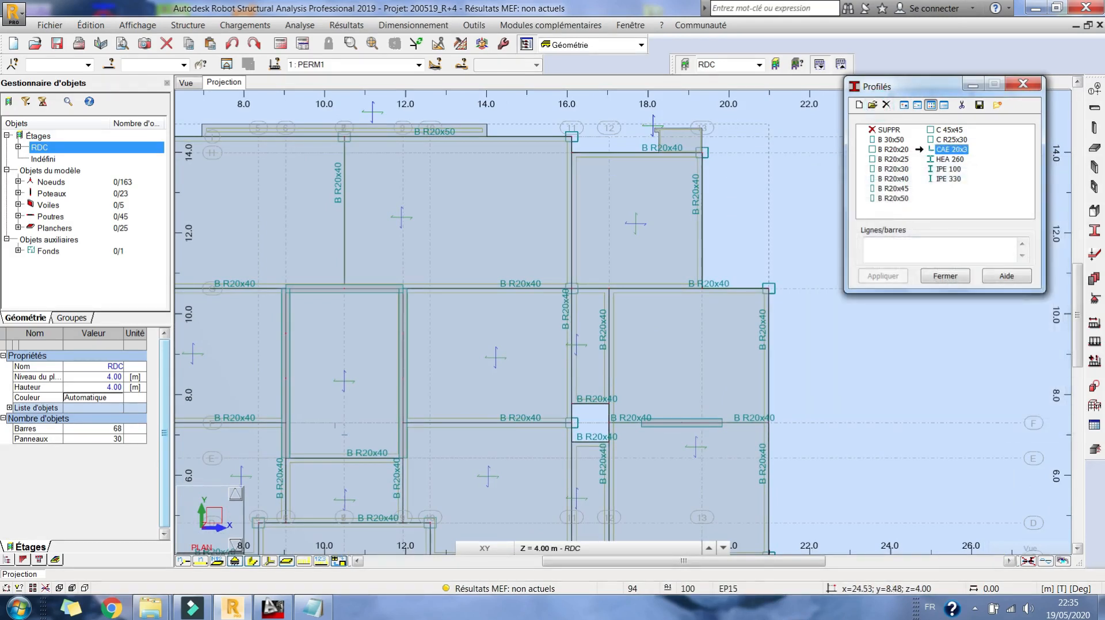
pyautogui.click(932, 347)
pyautogui.click(874, 106)
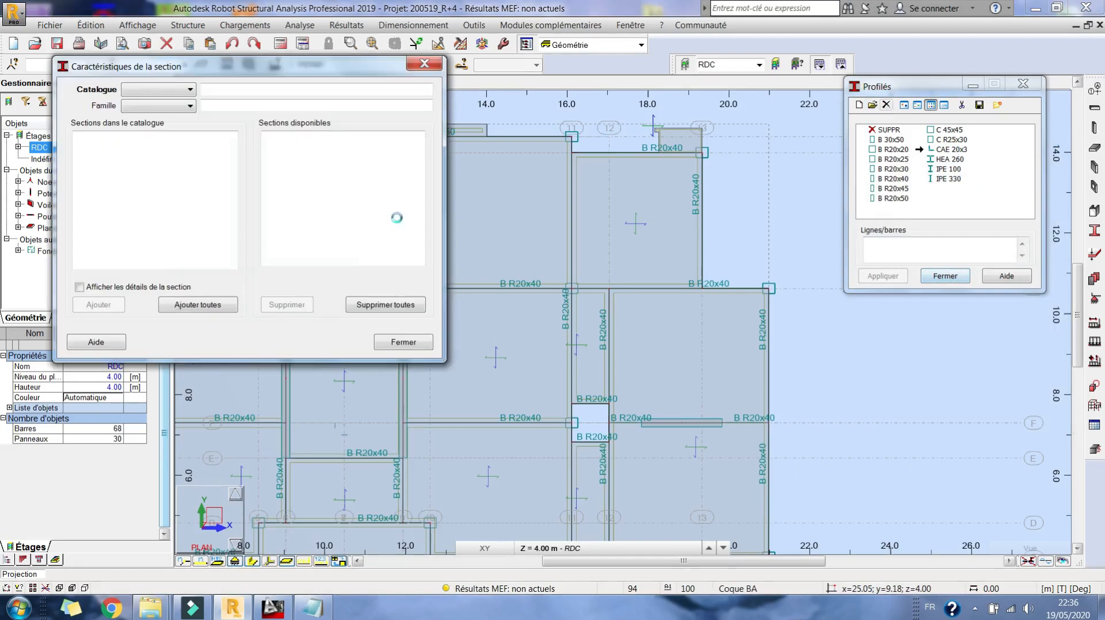
pyautogui.click(403, 342)
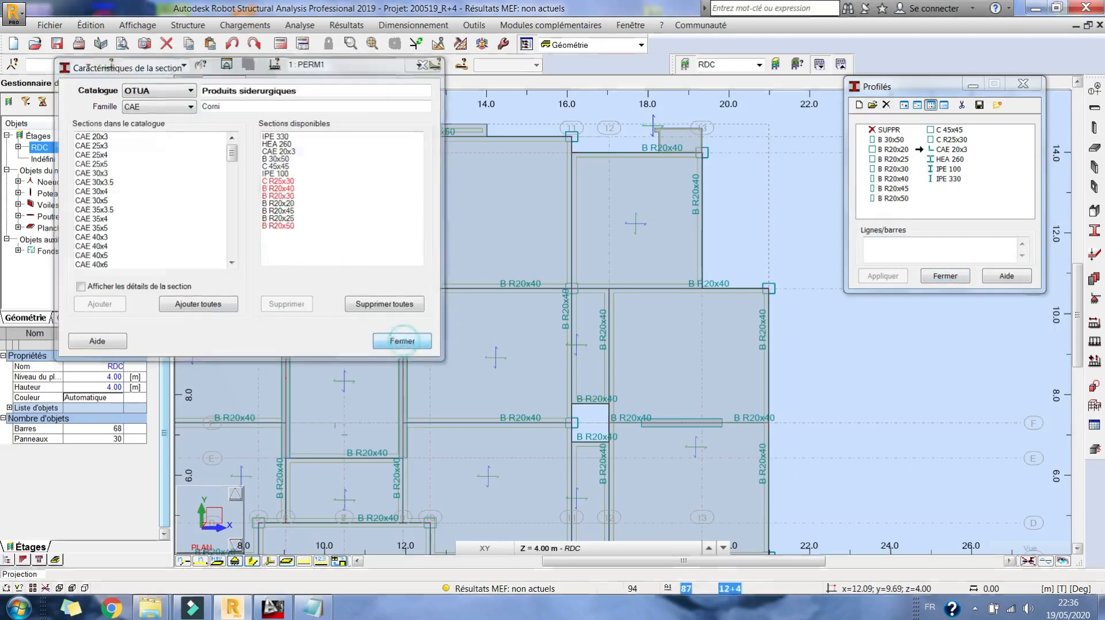
# Delete the unused steel sections CAE 20x3, HEA 260, IPE 100 and IPE 330 from the list of available sections
pyautogui.click(939, 150)
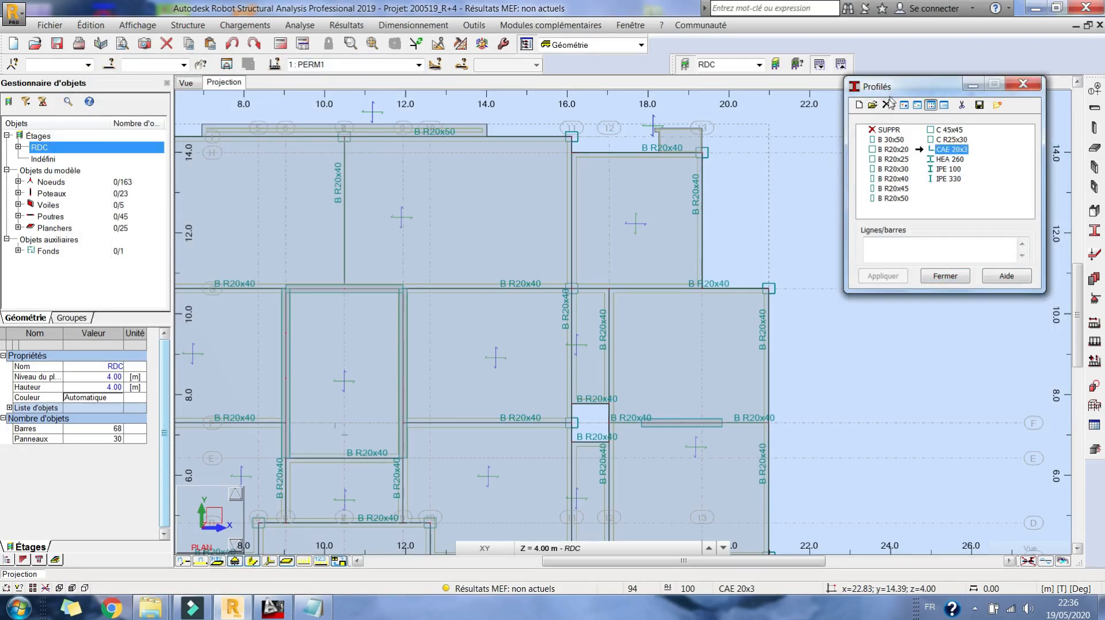
pyautogui.click(886, 104)
pyautogui.click(960, 228)
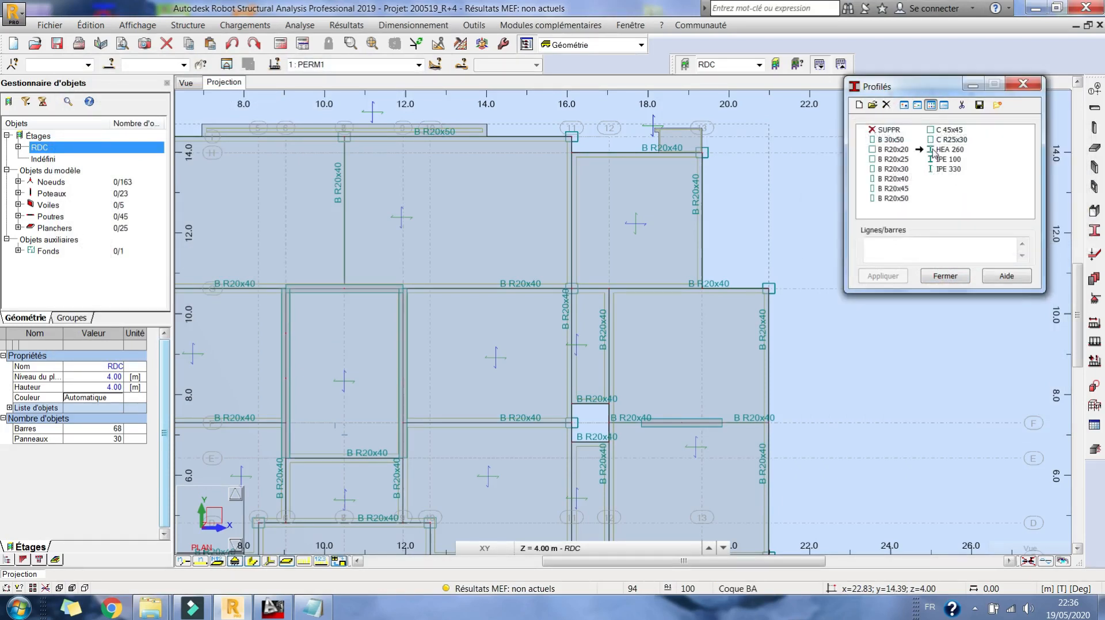
pyautogui.click(888, 104)
pyautogui.click(905, 220)
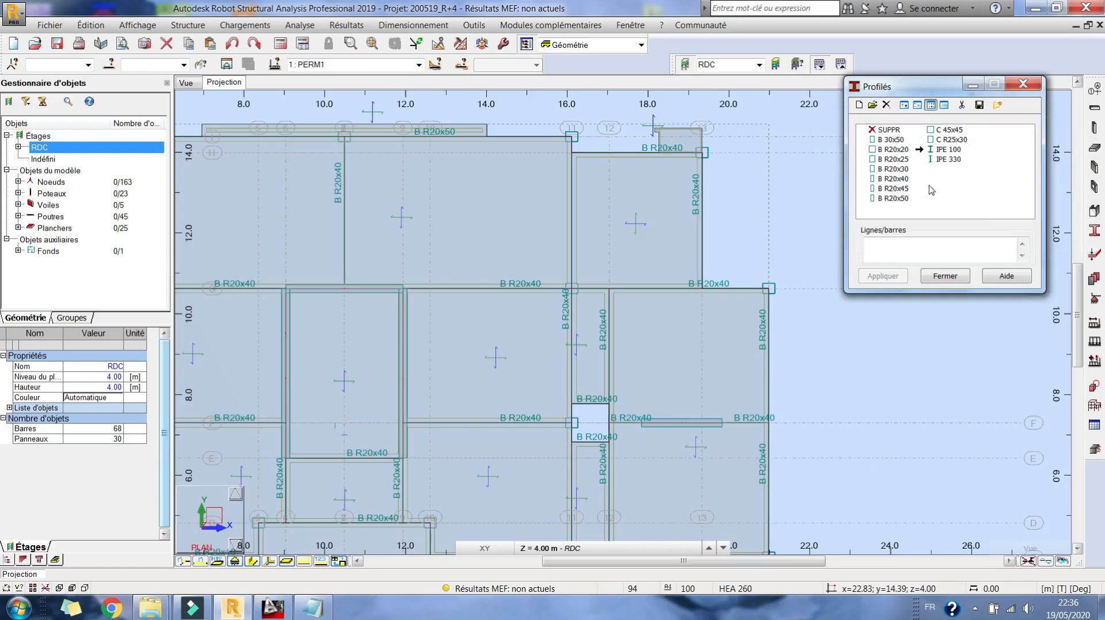
pyautogui.click(887, 105)
pyautogui.click(904, 221)
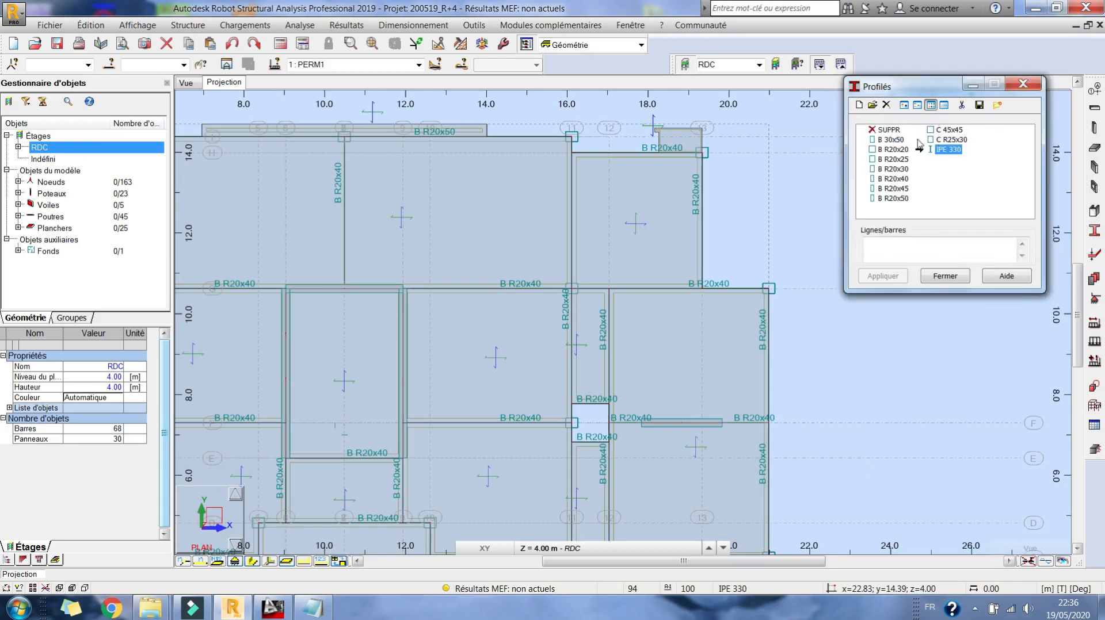
pyautogui.click(886, 106)
pyautogui.click(966, 223)
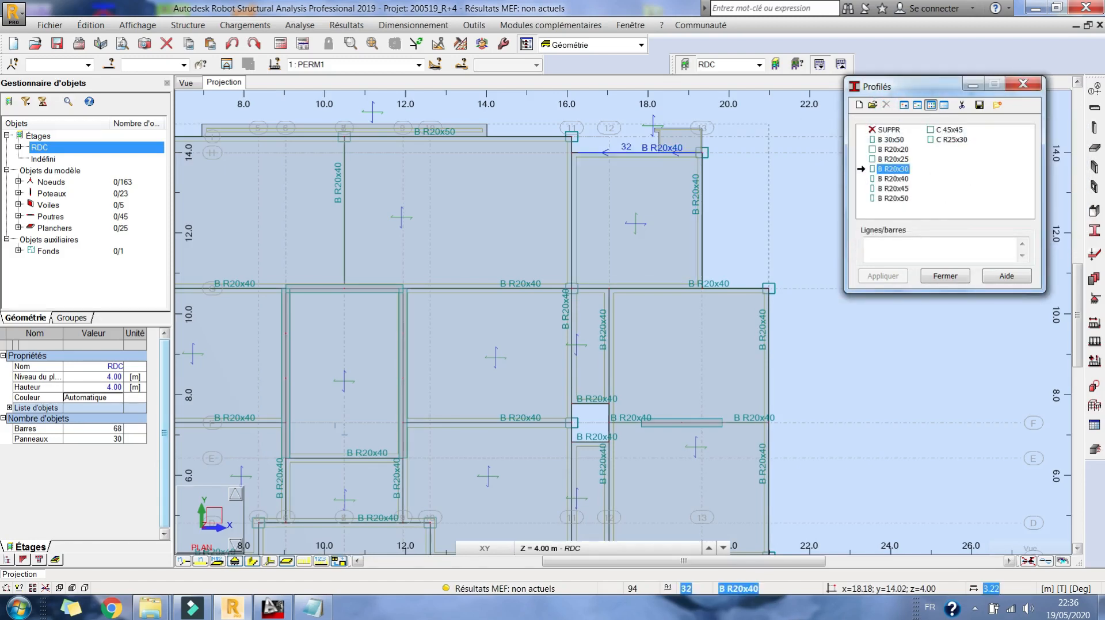
# Assign section B R20x30 to the RDC beam on axis H between axes 11 and 13
pyautogui.moveTo(447, 242); pyautogui.dragTo(755, 213, button='middle')
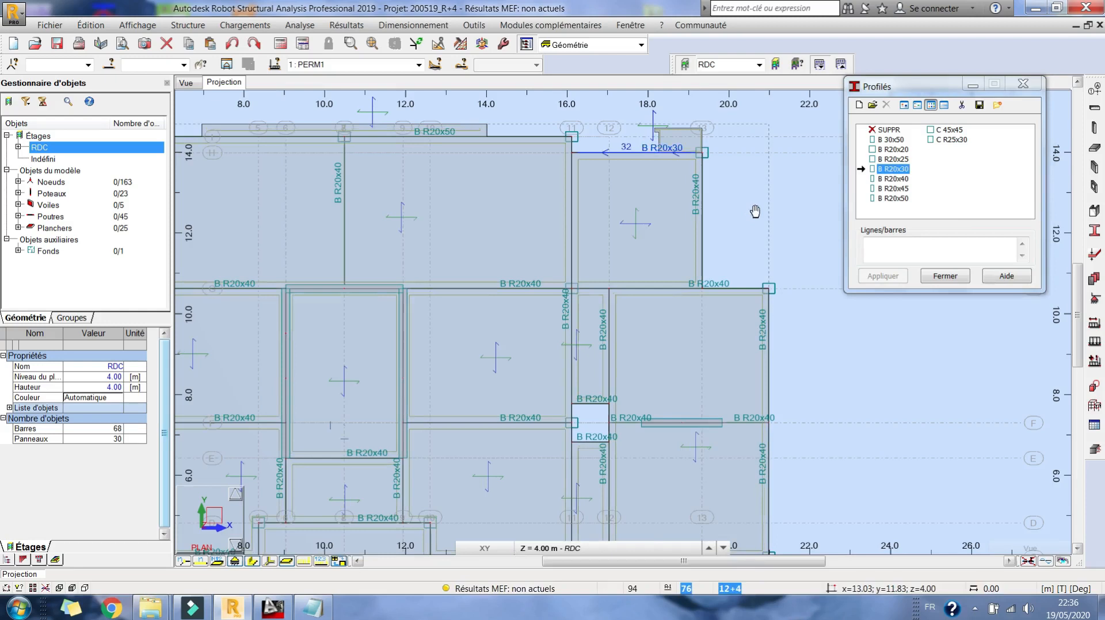
pyautogui.moveTo(371, 259); pyautogui.dragTo(439, 244, button='middle')
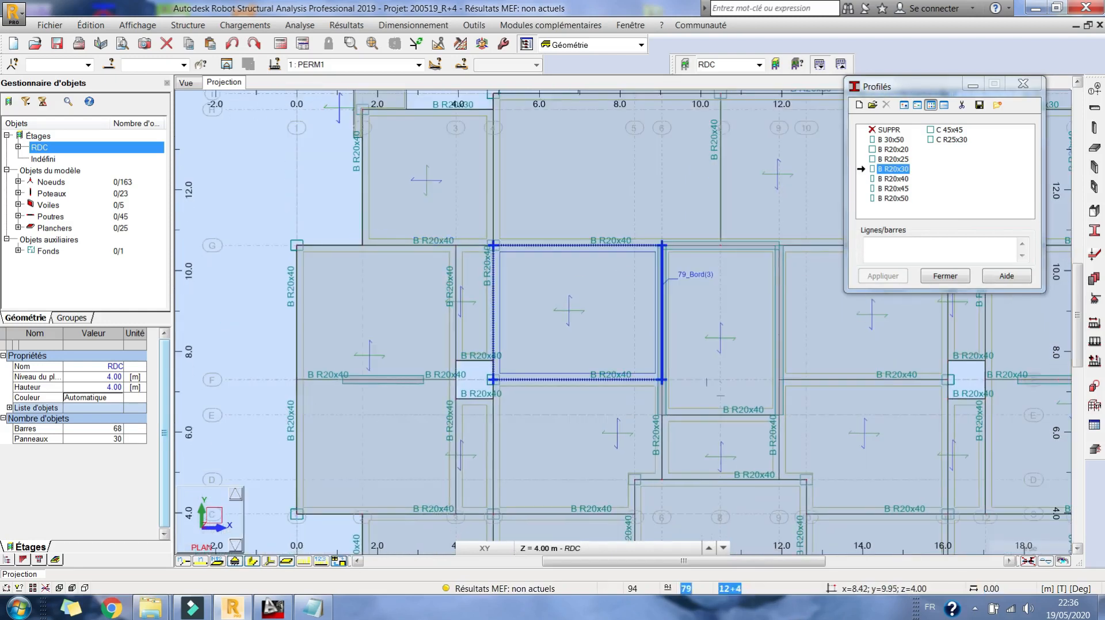
pyautogui.moveTo(622, 254); pyautogui.dragTo(529, 252, button='middle')
pyautogui.moveTo(674, 253); pyautogui.dragTo(436, 260, button='middle')
pyautogui.moveTo(426, 392); pyautogui.dragTo(484, 273, button='middle')
pyautogui.moveTo(485, 344); pyautogui.dragTo(695, 234, button='middle')
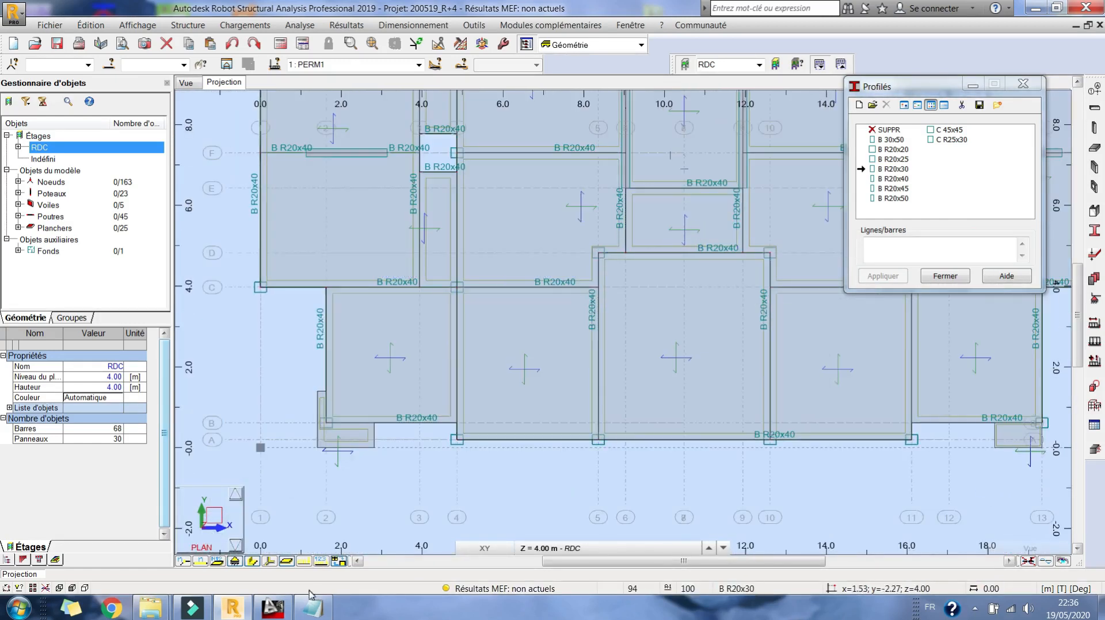
# Switch to the AutoCAD formwork plan and measure the span of beam 10 (20x30) with a linear dimension, without keeping the dimension
pyautogui.click(260, 611)
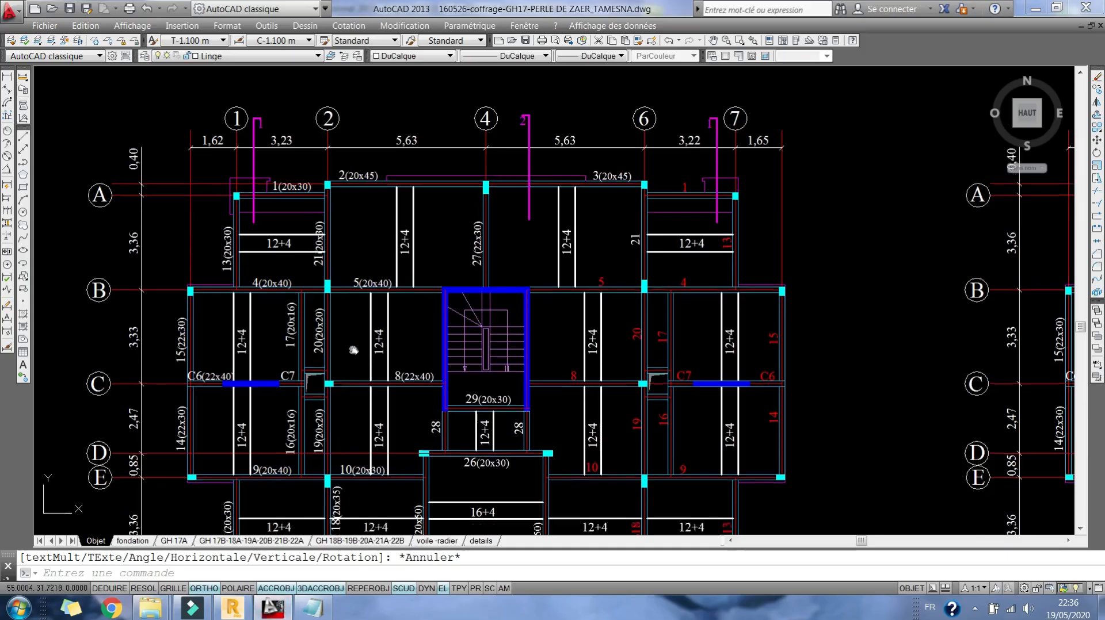
pyautogui.click(232, 608)
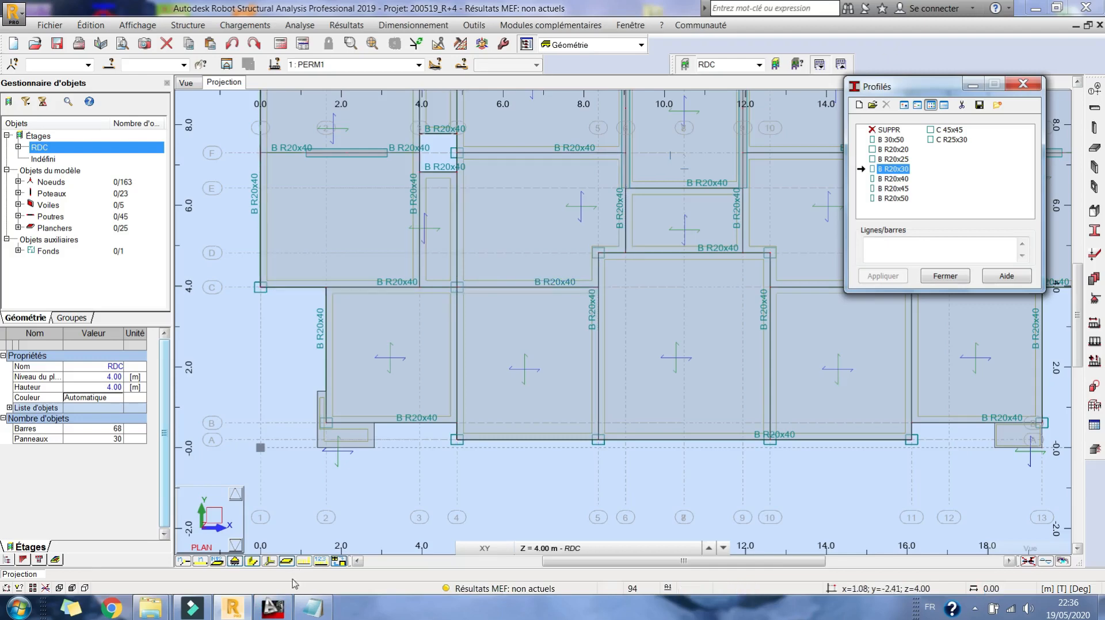
pyautogui.click(274, 610)
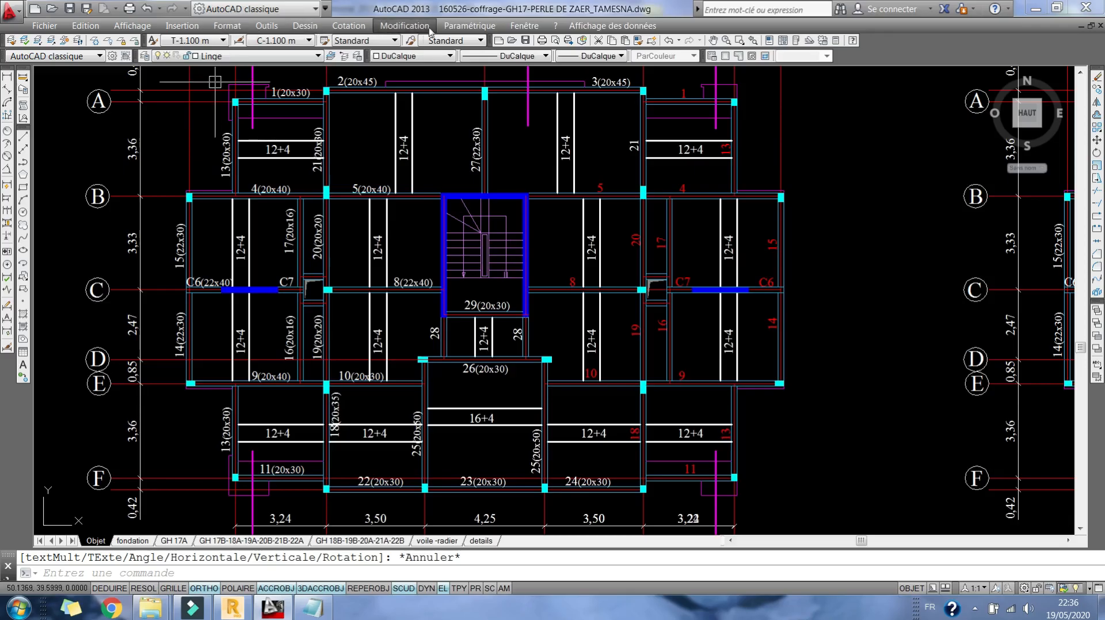
pyautogui.click(8, 80)
pyautogui.scroll(4, 358, 321)
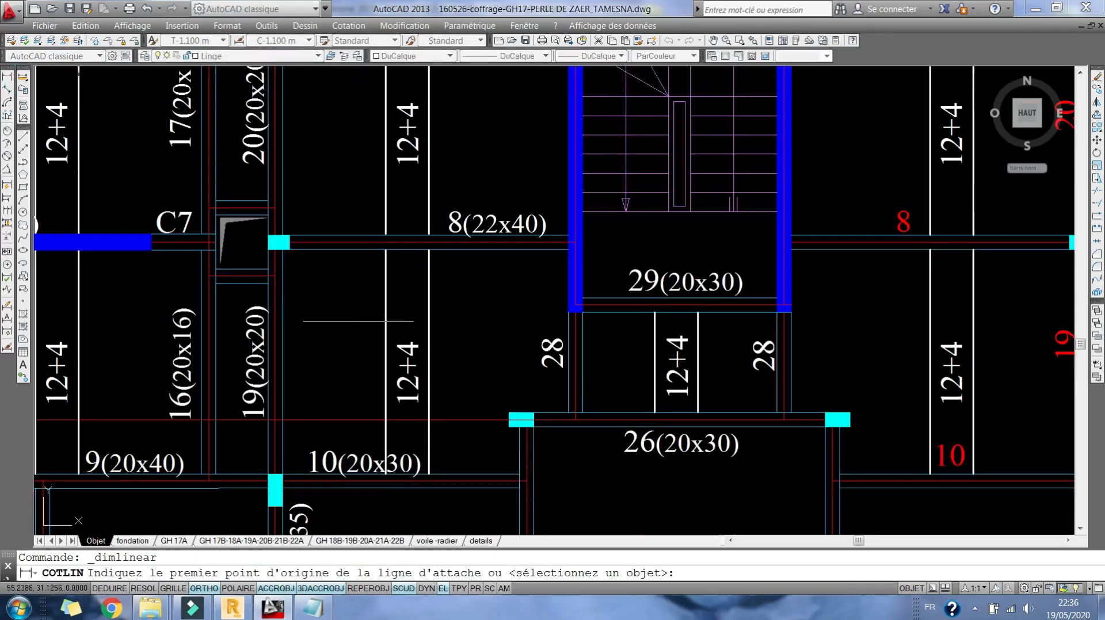
pyautogui.moveTo(331, 406); pyautogui.dragTo(323, 262, button='middle')
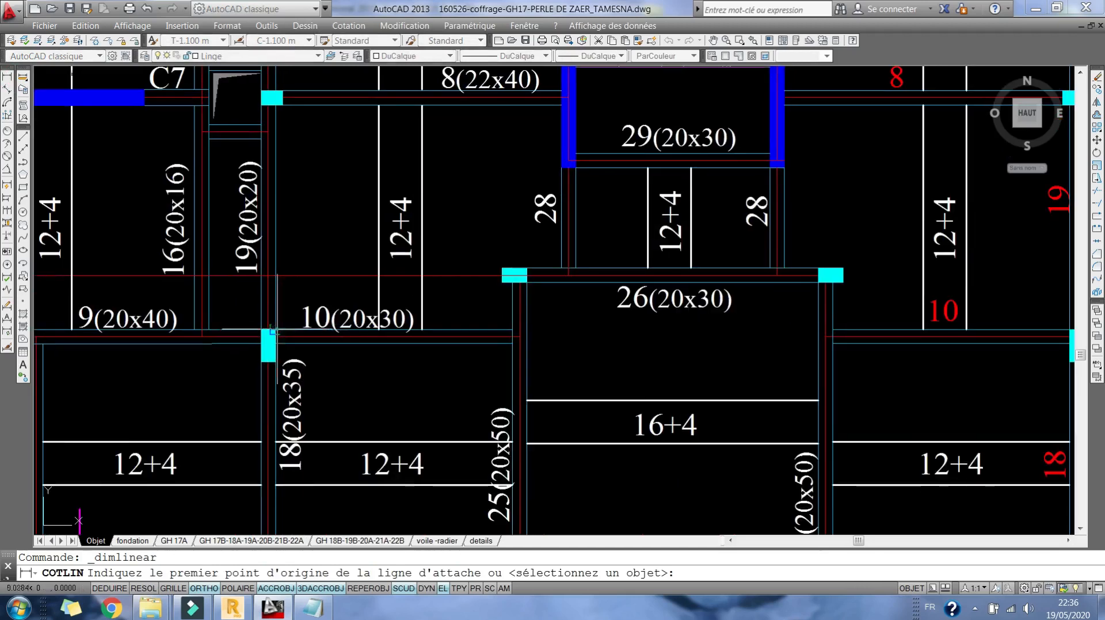
pyautogui.click(276, 329)
pyautogui.click(511, 329)
pyautogui.press('Escape')
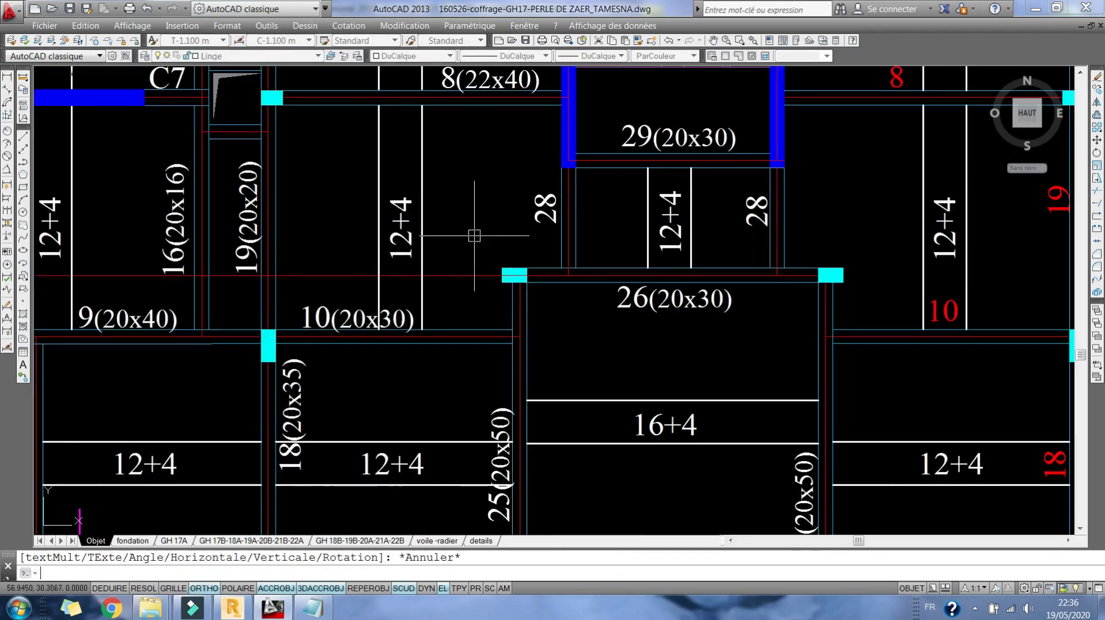
# Switch to Robot Structural Analysis and assign section B R20x30 to the RDC beams on axis C between axes 4 and 5 and along axis D
pyautogui.click(232, 608)
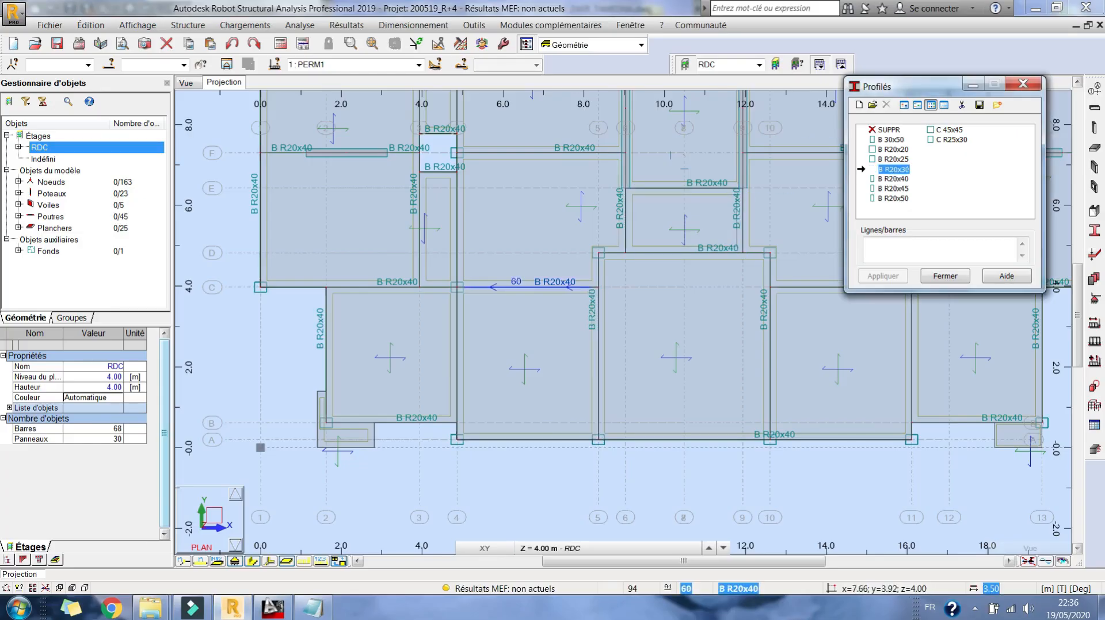
pyautogui.click(569, 287)
pyautogui.moveTo(697, 256); pyautogui.dragTo(587, 256, button='middle')
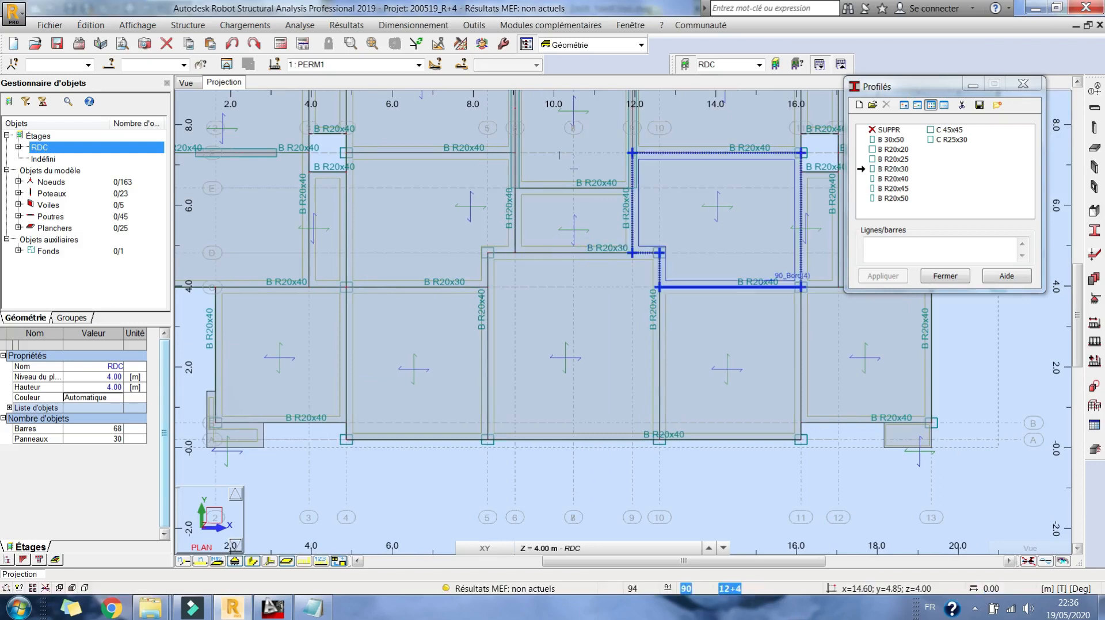
pyautogui.moveTo(766, 245); pyautogui.dragTo(661, 208, button='middle')
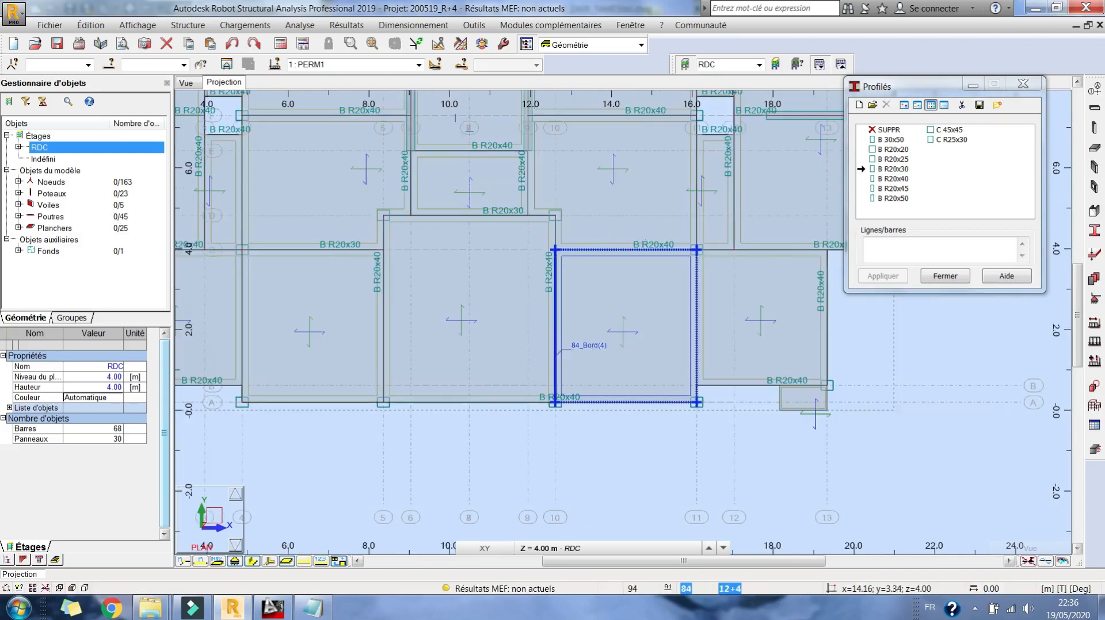
# Check the beam sizes in the AutoCAD formwork plan and assign B R20x30 in Robot to the axis C beam between axes 10 and 11
pyautogui.click(273, 609)
pyautogui.moveTo(374, 257); pyautogui.dragTo(40, 249, button='middle')
pyautogui.moveTo(816, 285); pyautogui.dragTo(478, 256, button='middle')
pyautogui.scroll(-3, 677, 289)
pyautogui.click(284, 609)
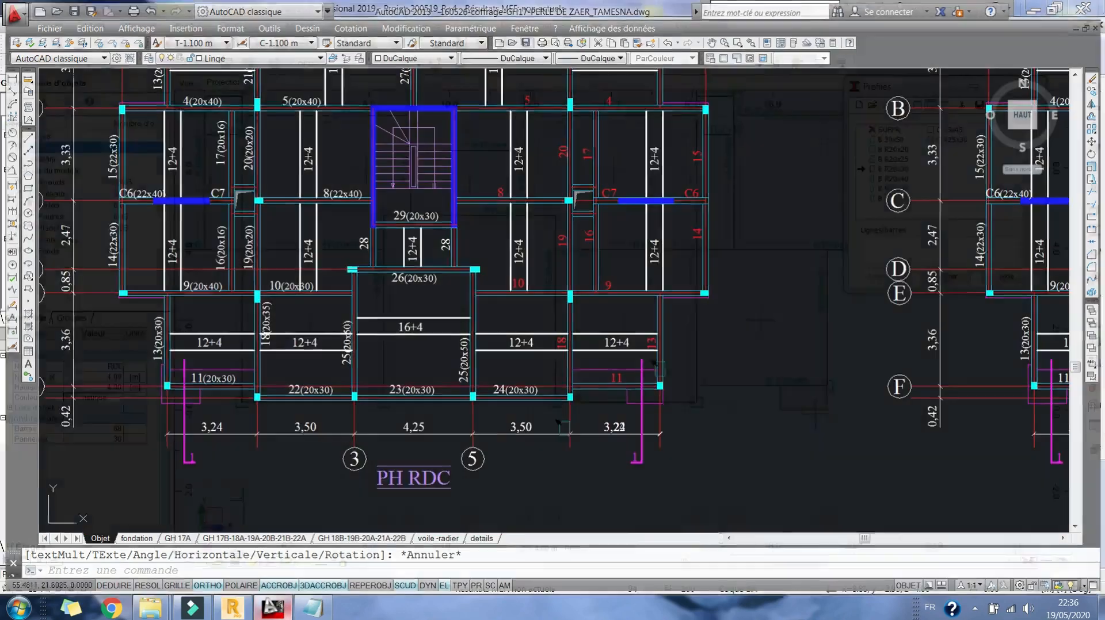
pyautogui.click(401, 331)
pyautogui.moveTo(401, 331); pyautogui.dragTo(573, 283, button='middle')
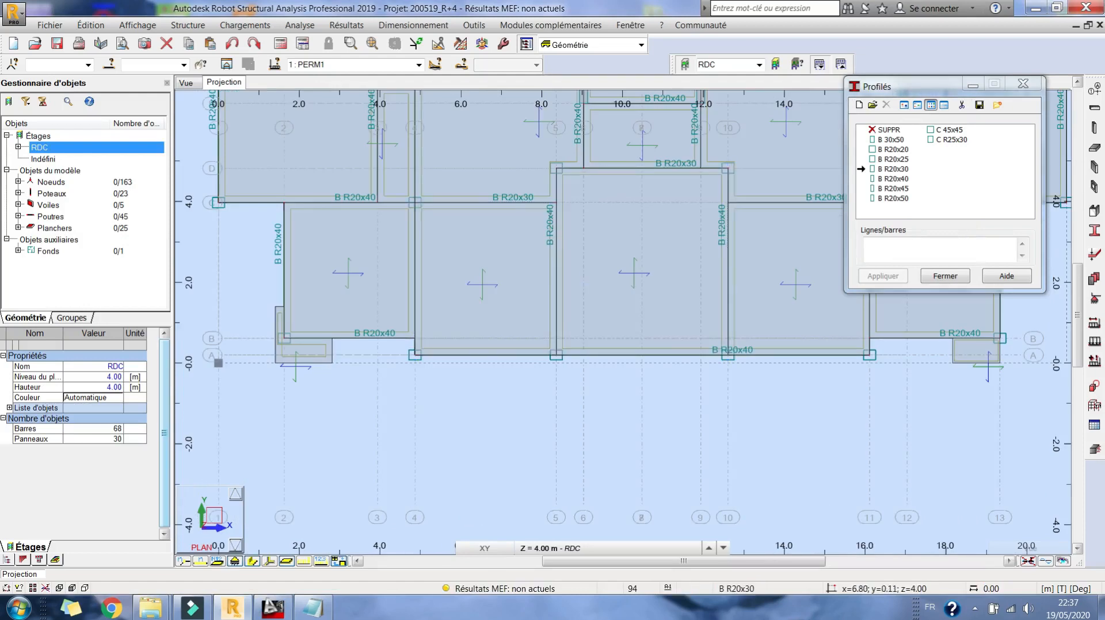
# Assign section B R20x30 to the RDC beams on axis A between axes 4 and 11 and on axis B between axes 2–4 and 11–13
pyautogui.click(274, 610)
pyautogui.click(275, 610)
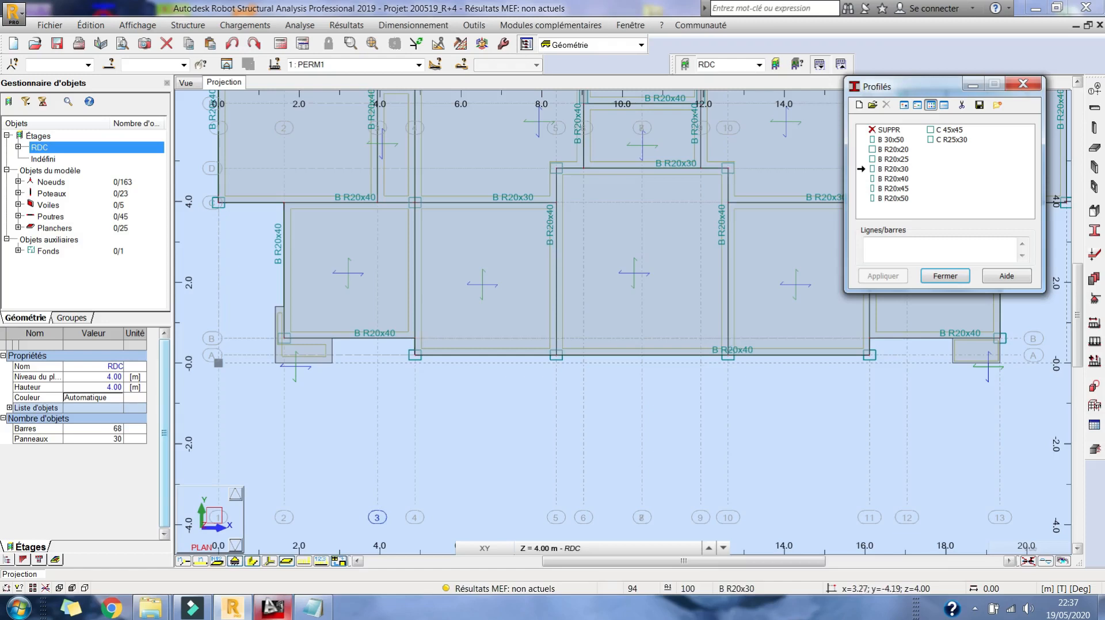
pyautogui.click(615, 350)
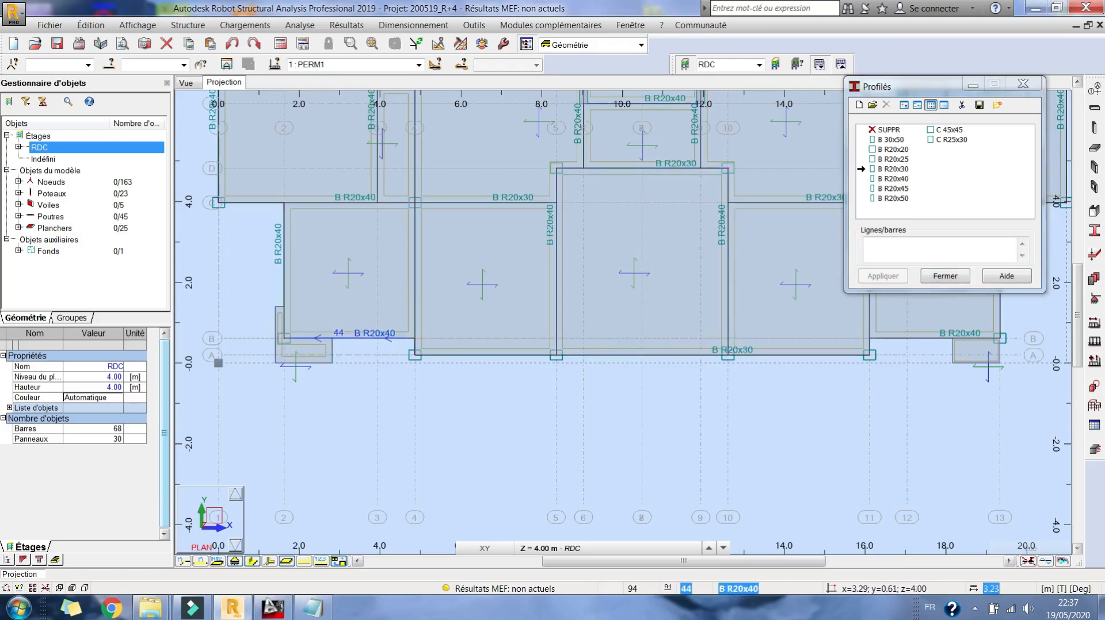
pyautogui.hscroll(3, 739, 334)
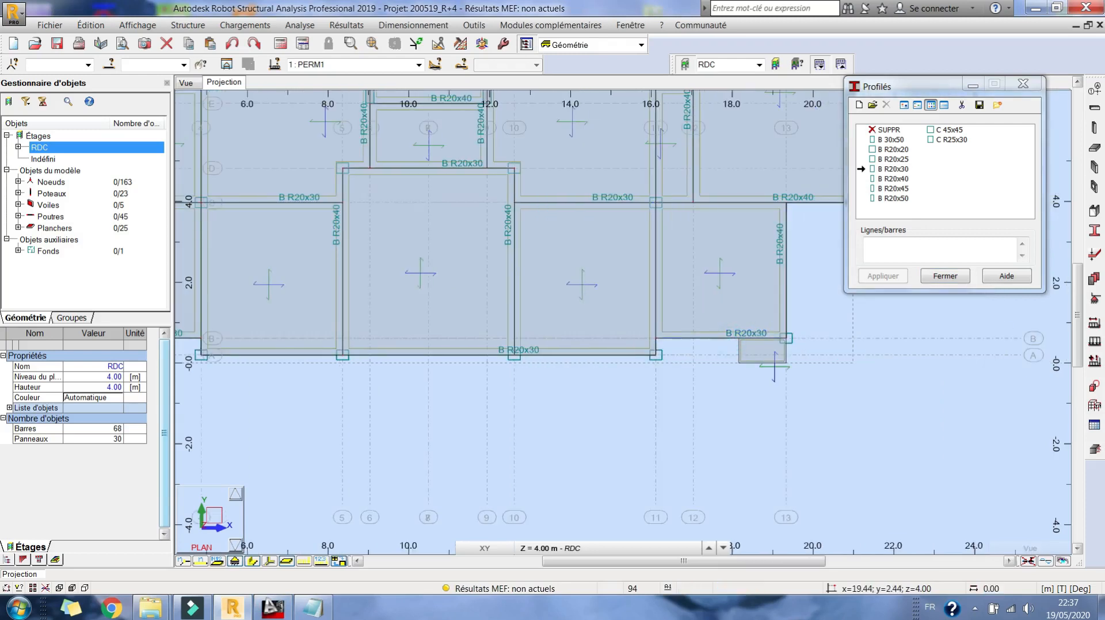
# Assign section B R20x30 to the RDC beams on axis 2 between axes B and C and on axis 1 between axes C and G
pyautogui.moveTo(485, 273); pyautogui.dragTo(782, 301, button='middle')
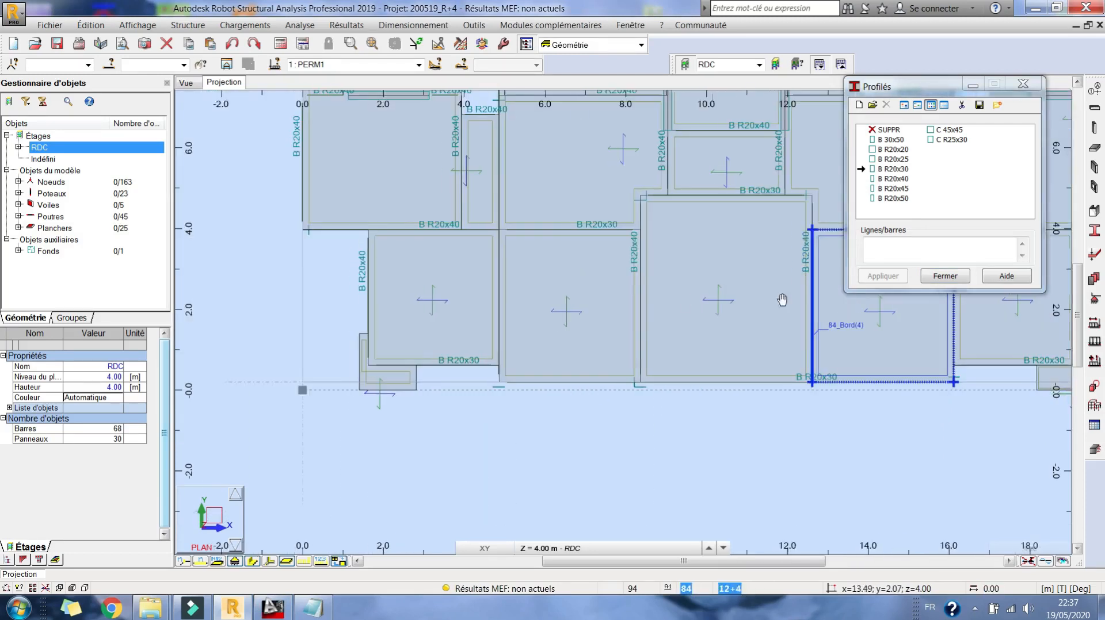
pyautogui.click(366, 275)
pyautogui.moveTo(408, 222); pyautogui.dragTo(408, 326, button='middle')
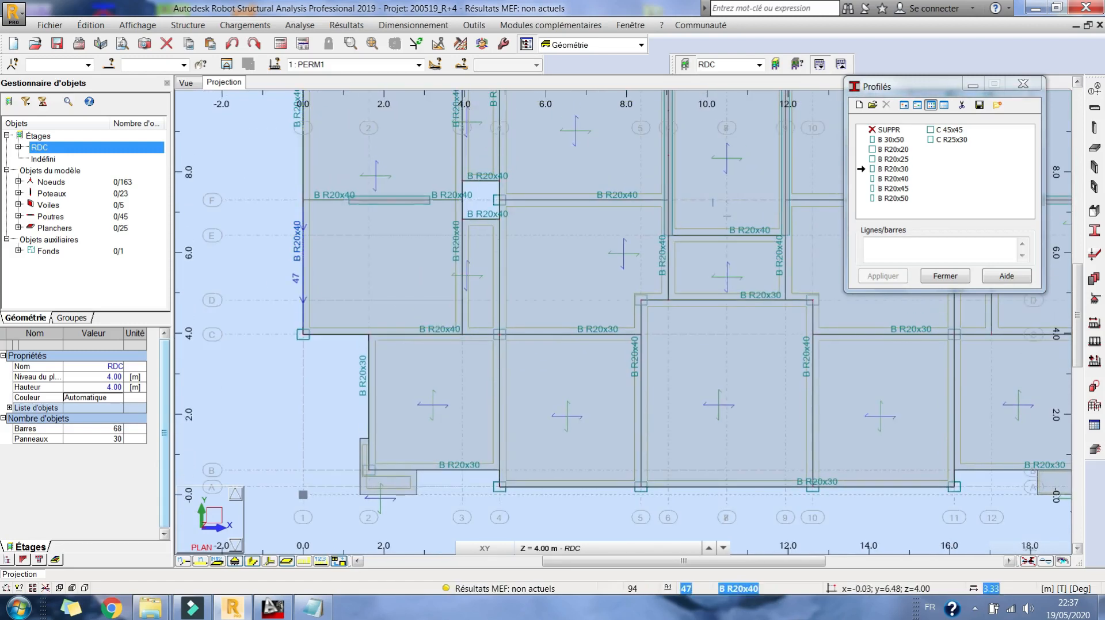
pyautogui.click(303, 152)
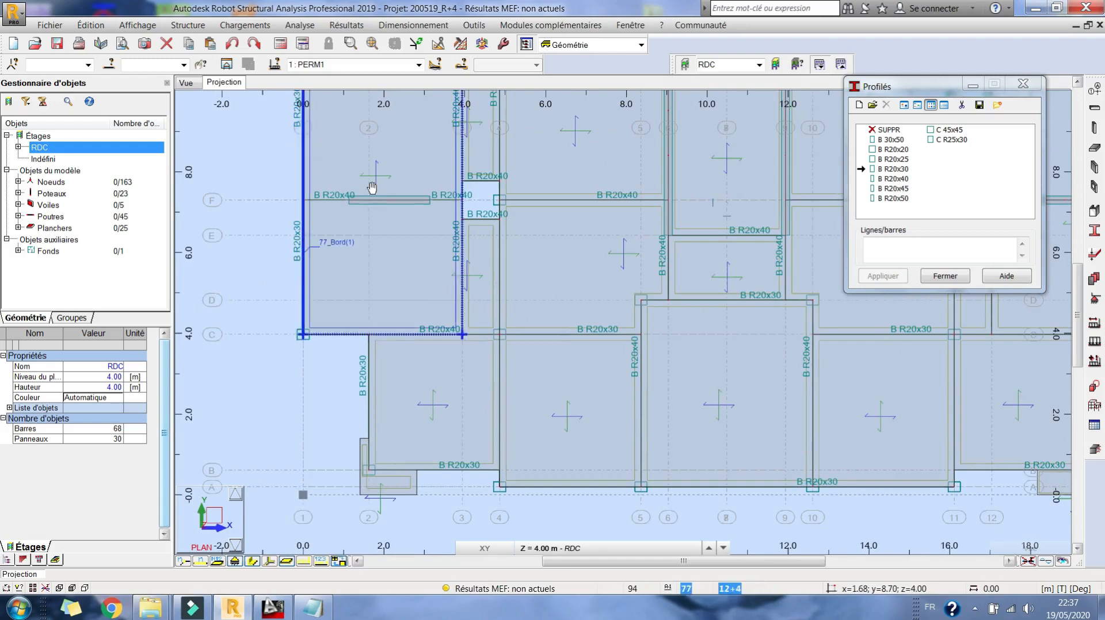
pyautogui.moveTo(371, 144); pyautogui.dragTo(373, 225, button='middle')
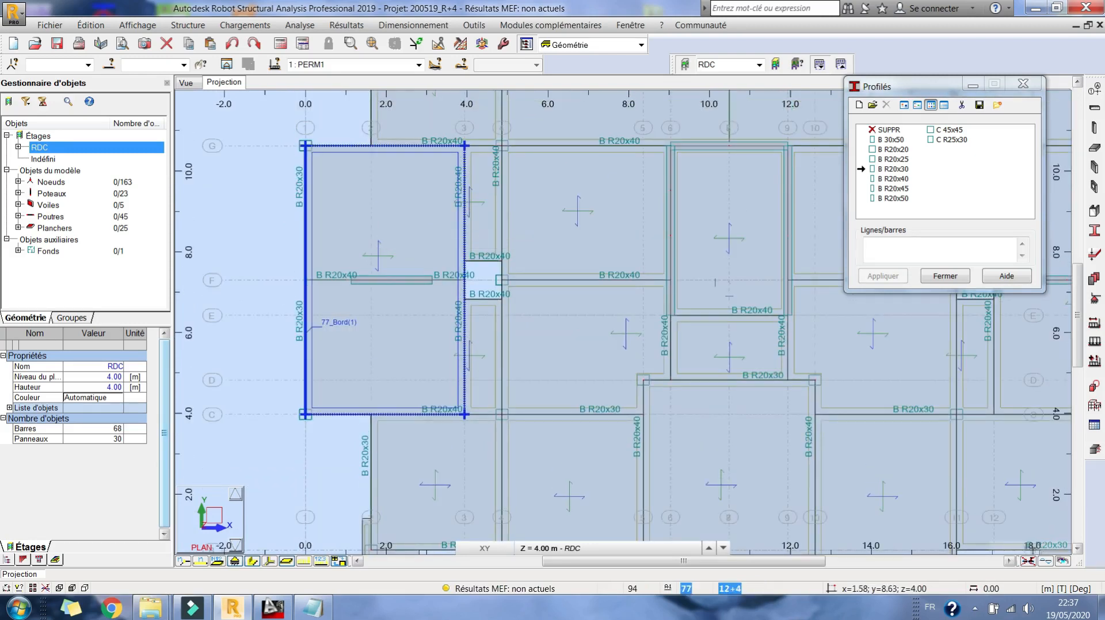
# Assign section B R20x30 to the mirrored RDC edge beams on axis 13 between axes B and C and beyond axis 13 between axes C and G
pyautogui.moveTo(452, 197); pyautogui.dragTo(440, 218, button='middle')
pyautogui.scroll(-1, 440, 218)
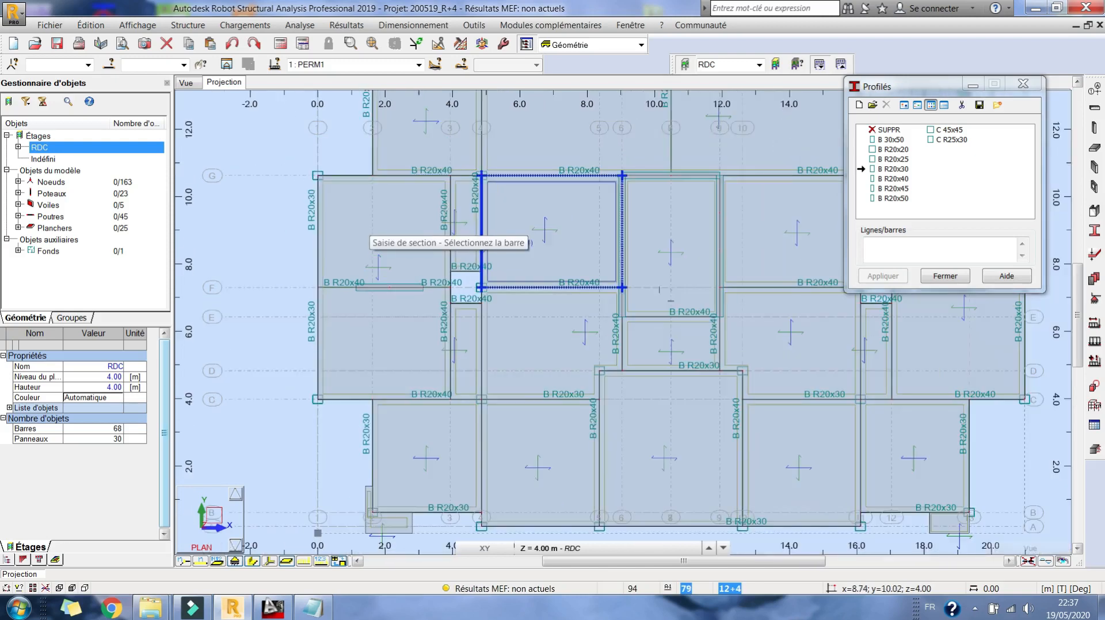
pyautogui.moveTo(612, 200); pyautogui.dragTo(574, 186, button='middle')
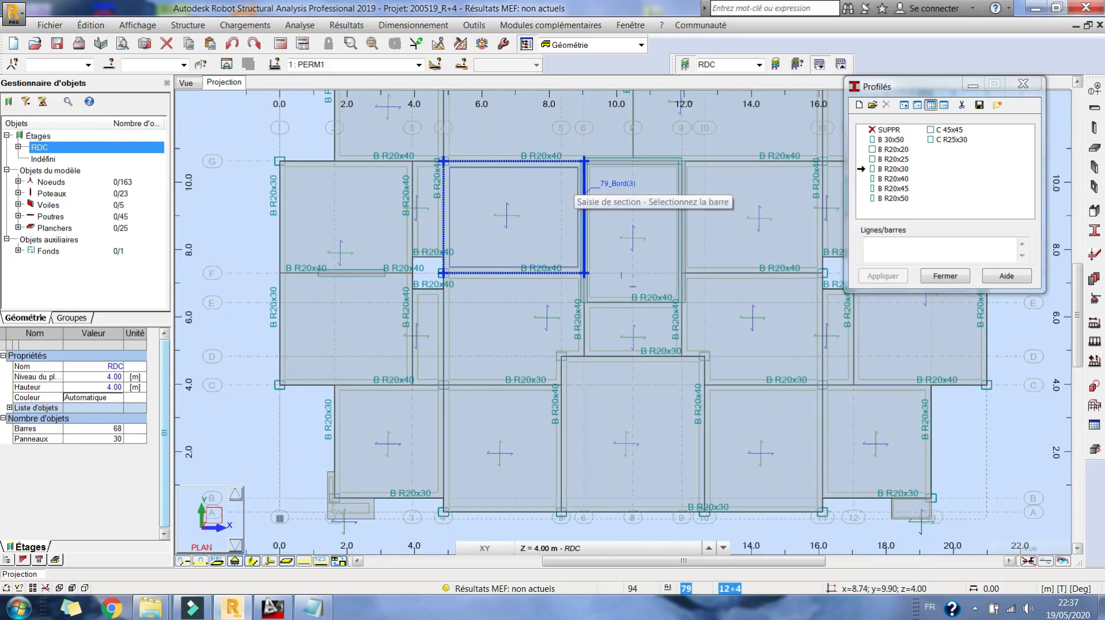
pyautogui.moveTo(540, 191); pyautogui.dragTo(527, 211, button='middle')
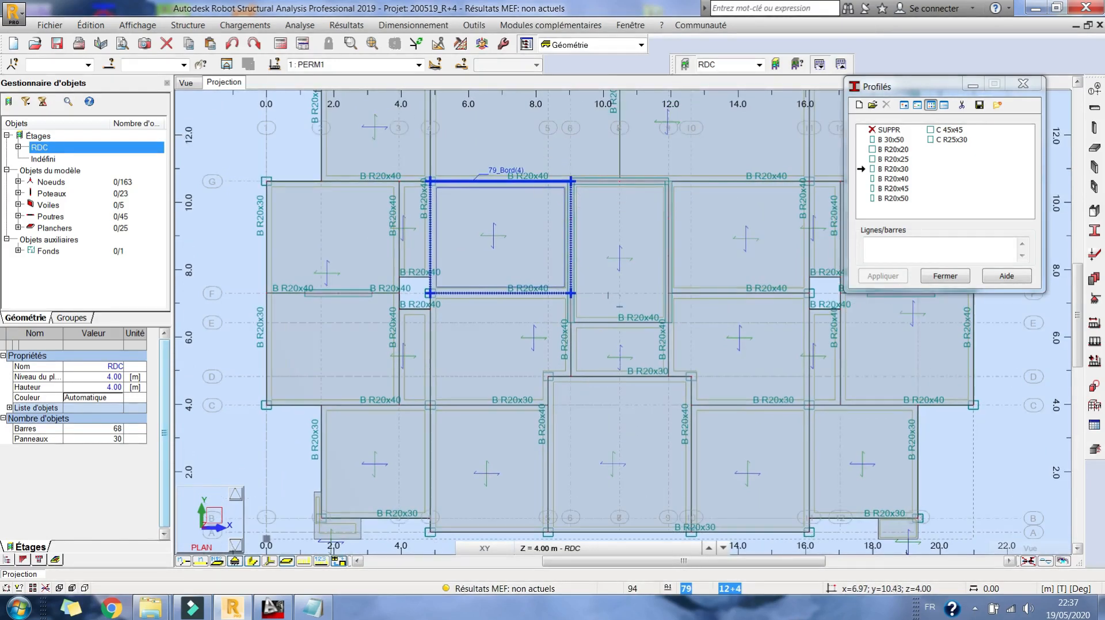
pyautogui.scroll(-1, 494, 198)
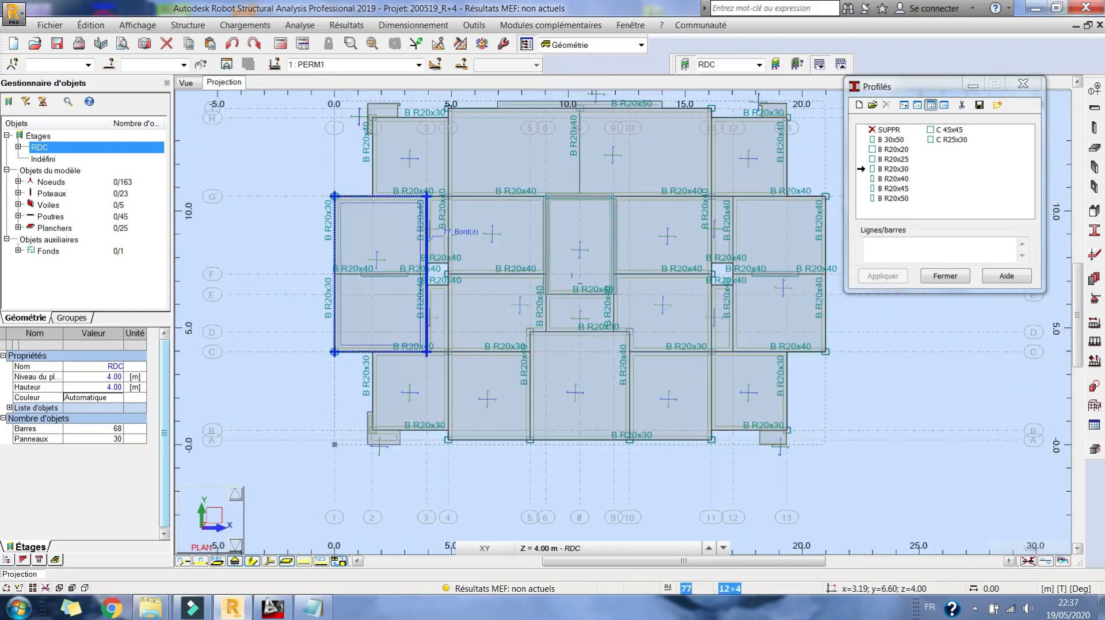
pyautogui.scroll(3, 418, 311)
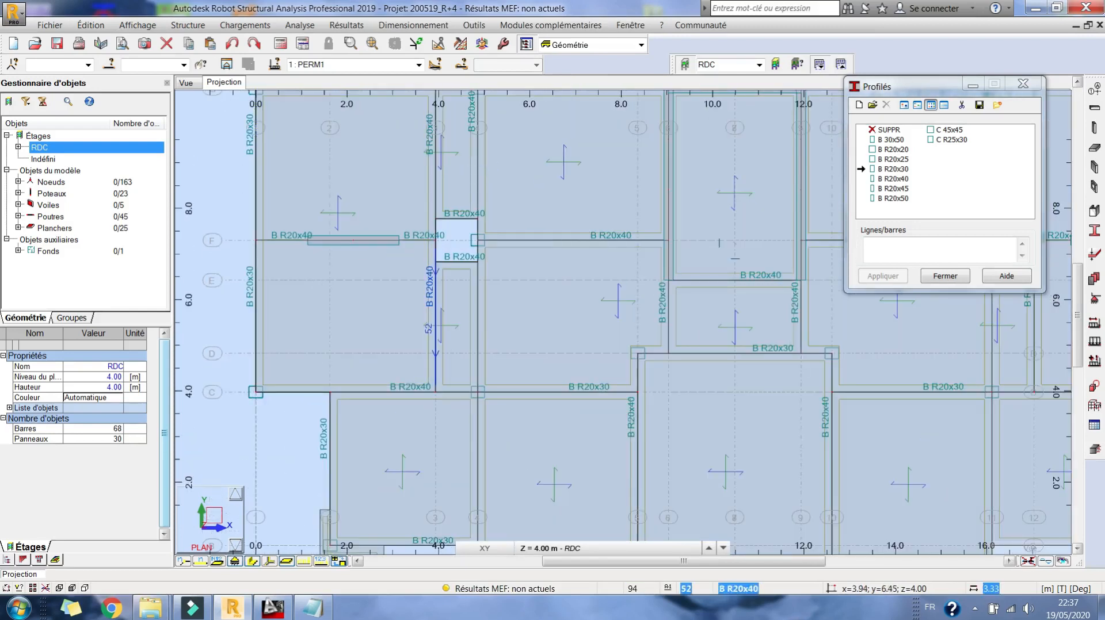
# Try section B R20x30 on the axis 3 beam between axes C and F, and check that beam's size in the AutoCAD formwork plan
pyautogui.click(436, 256)
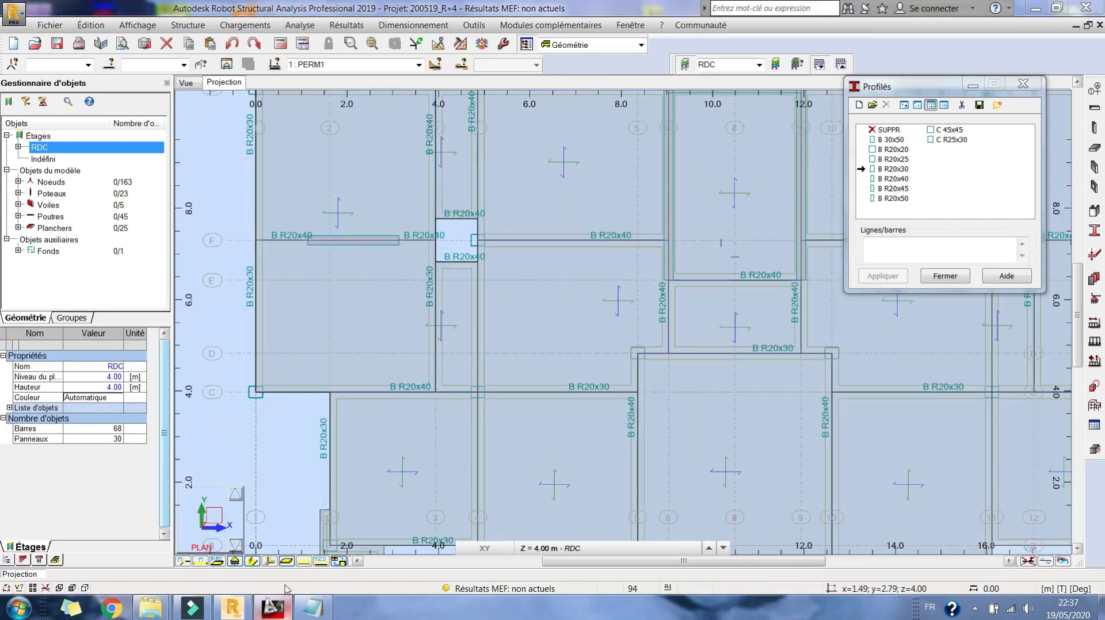
pyautogui.click(273, 608)
pyautogui.scroll(3, 202, 236)
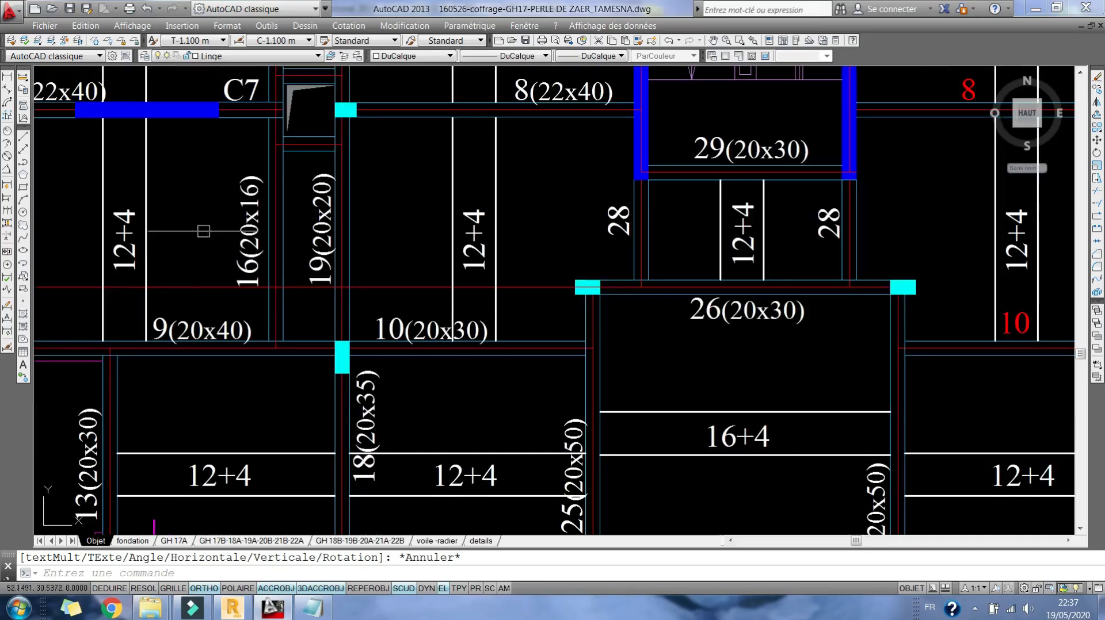
pyautogui.moveTo(206, 165); pyautogui.dragTo(212, 187, button='middle')
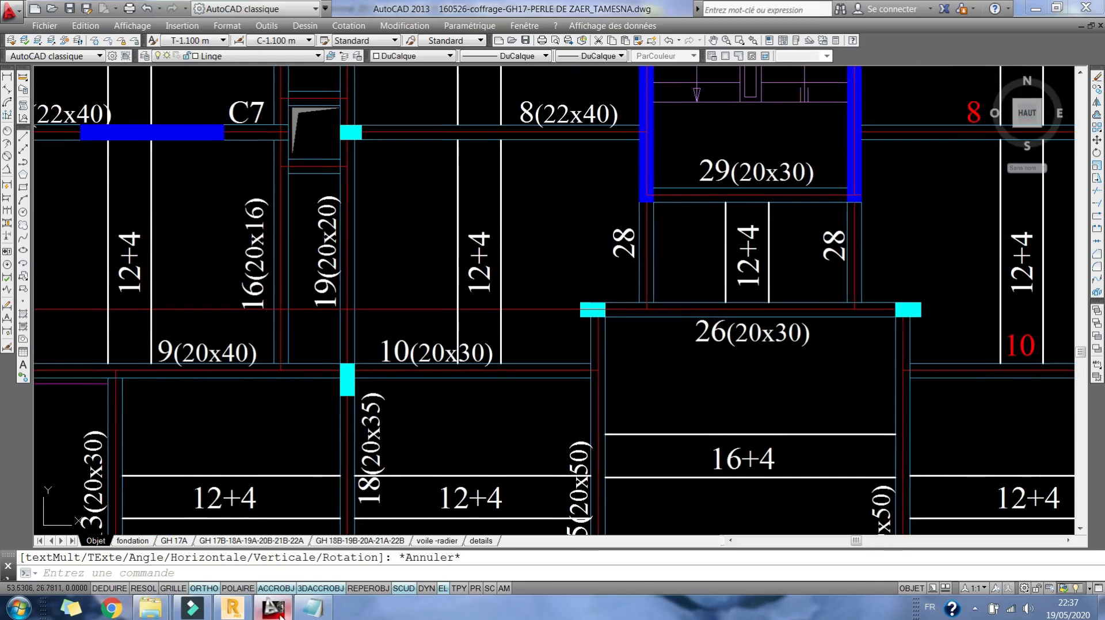
pyautogui.click(281, 615)
# Create the 20 x 16 cm RC beam section B R20x16 in Robot and assign it to the axis 3 beams between axes C and G
pyautogui.click(860, 105)
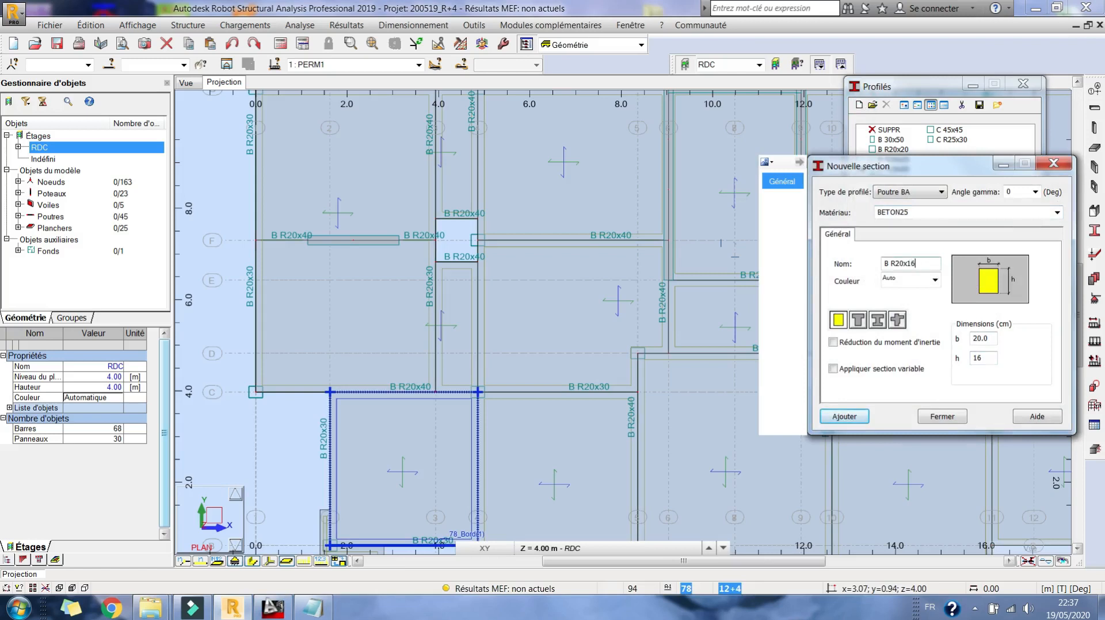
pyautogui.click(845, 416)
pyautogui.click(942, 417)
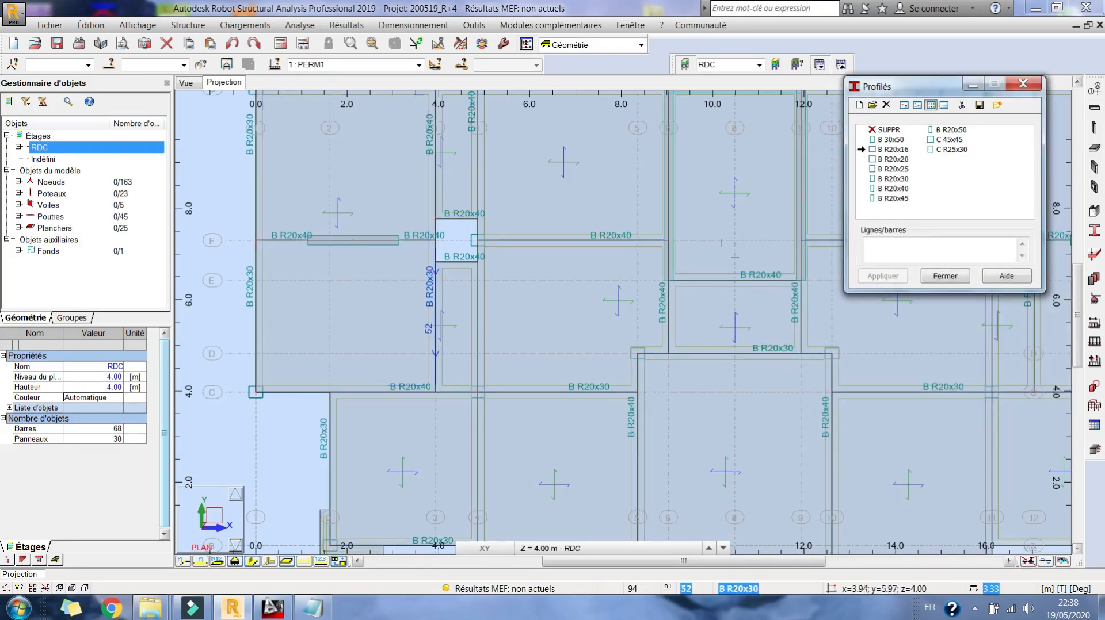
pyautogui.click(432, 310)
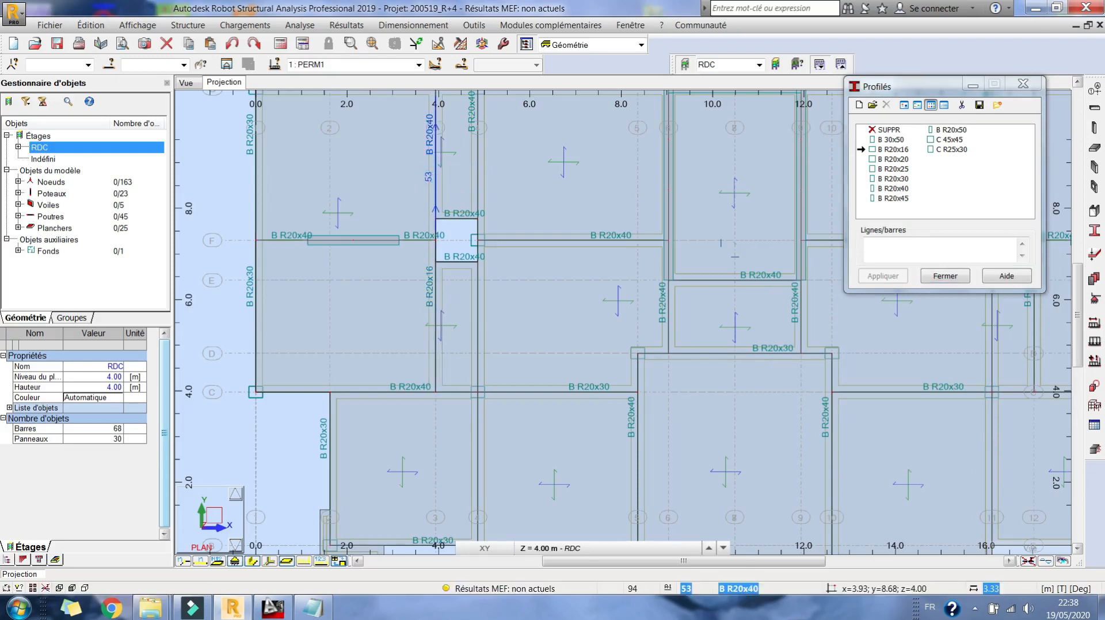
pyautogui.moveTo(494, 155); pyautogui.dragTo(506, 229, button='middle')
pyautogui.scroll(-2, 502, 235)
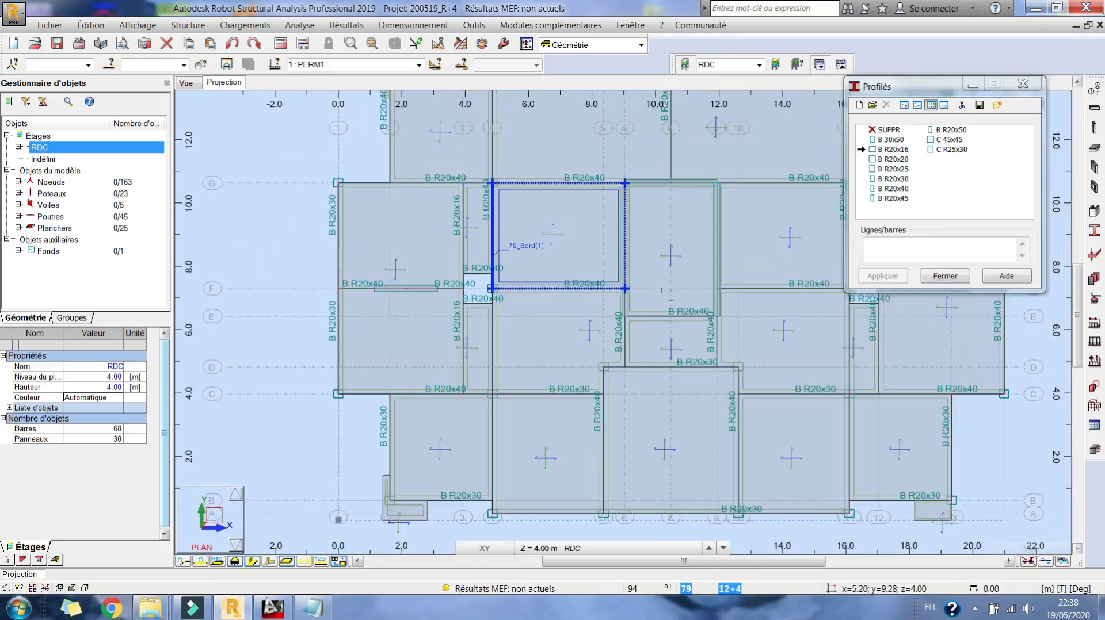
# Check the axis 4 beam sizes in the AutoCAD formwork plan and assign section B R20x30 to the long axis 4 beam in Robot
pyautogui.moveTo(507, 319); pyautogui.dragTo(486, 303, button='middle')
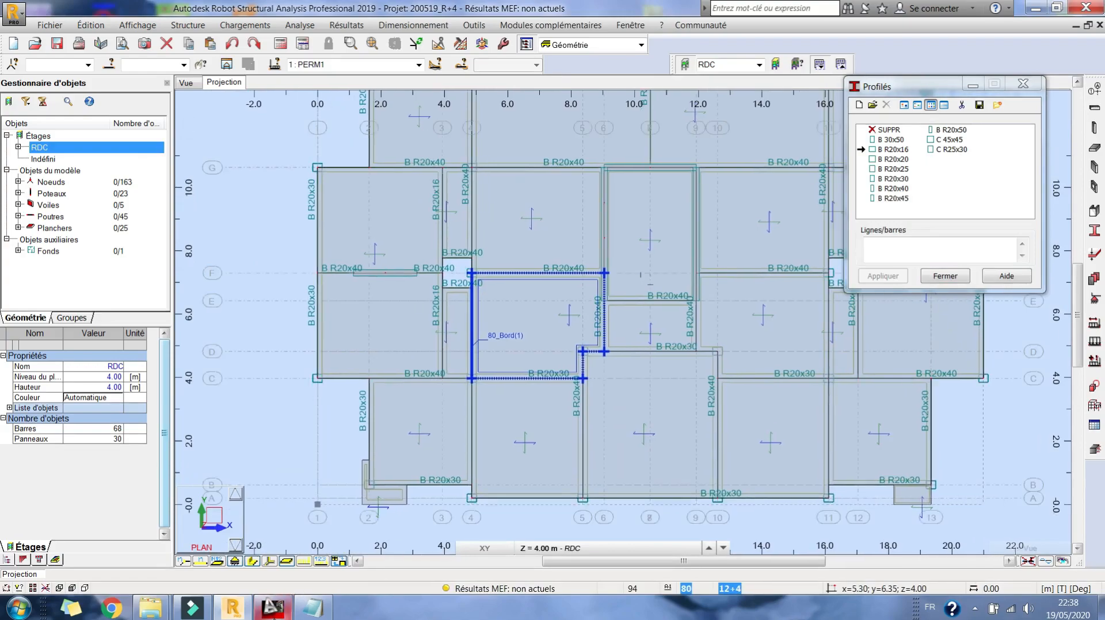
pyautogui.click(274, 615)
pyautogui.scroll(-4, 379, 228)
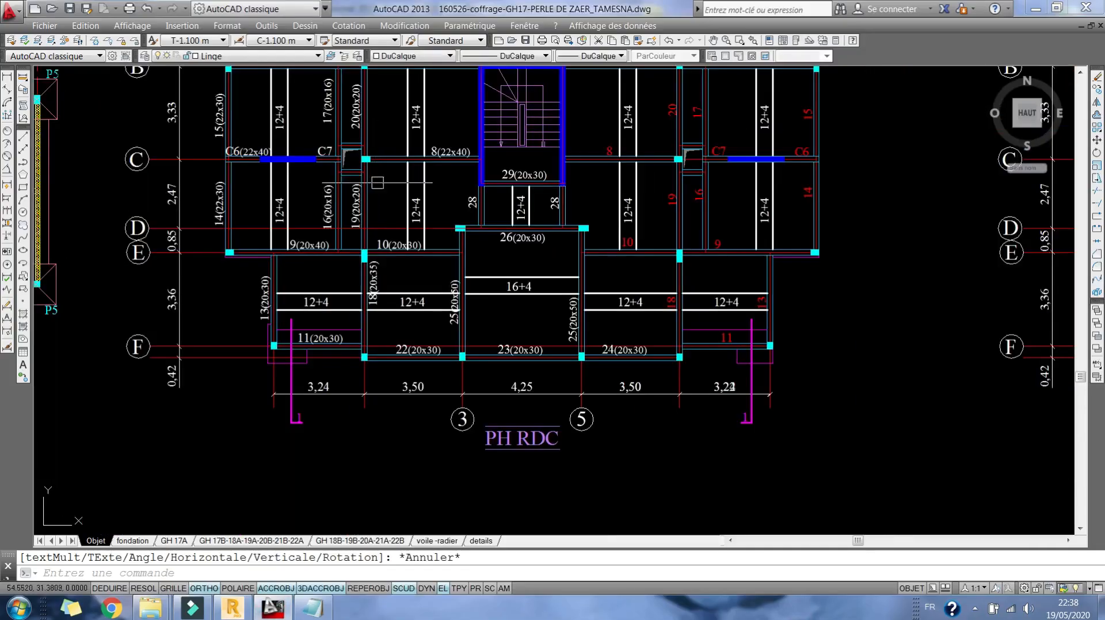
pyautogui.scroll(4, 379, 228)
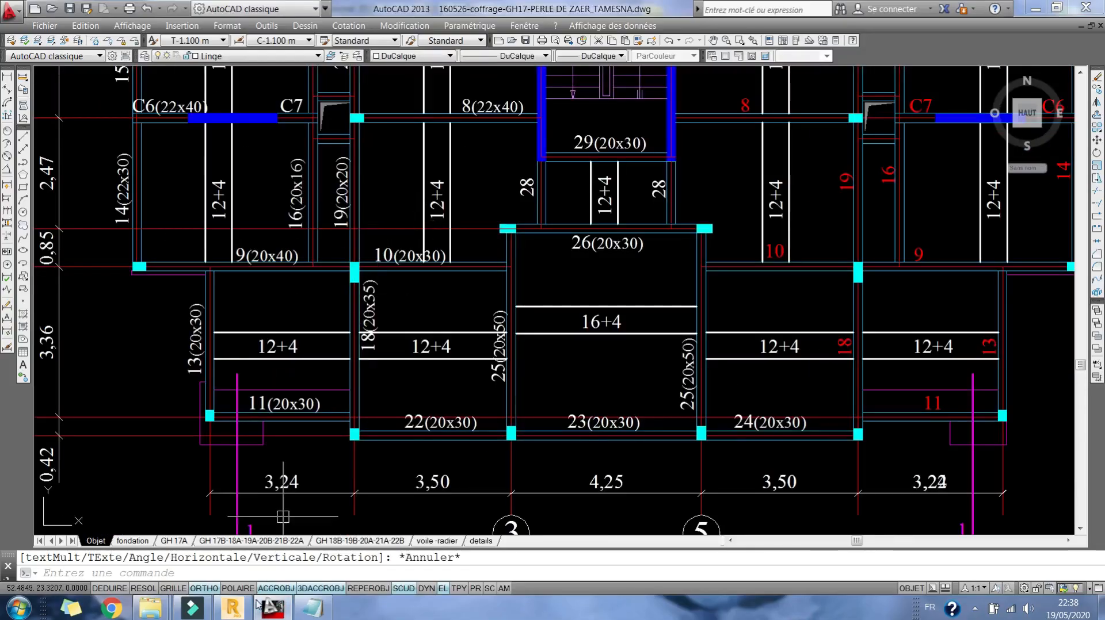
pyautogui.click(274, 610)
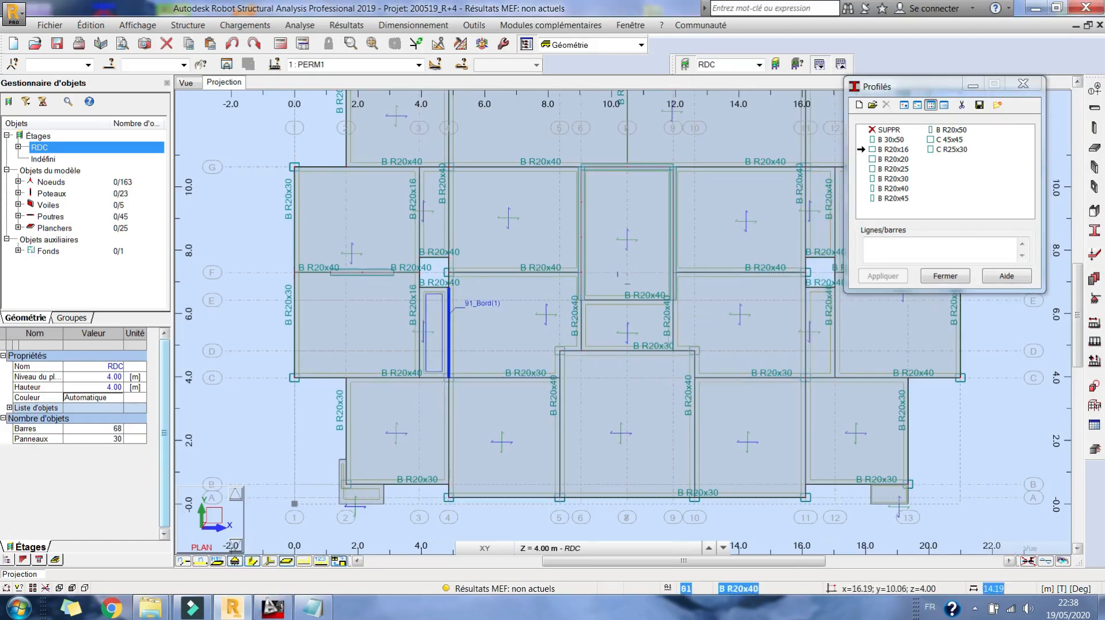
pyautogui.click(892, 179)
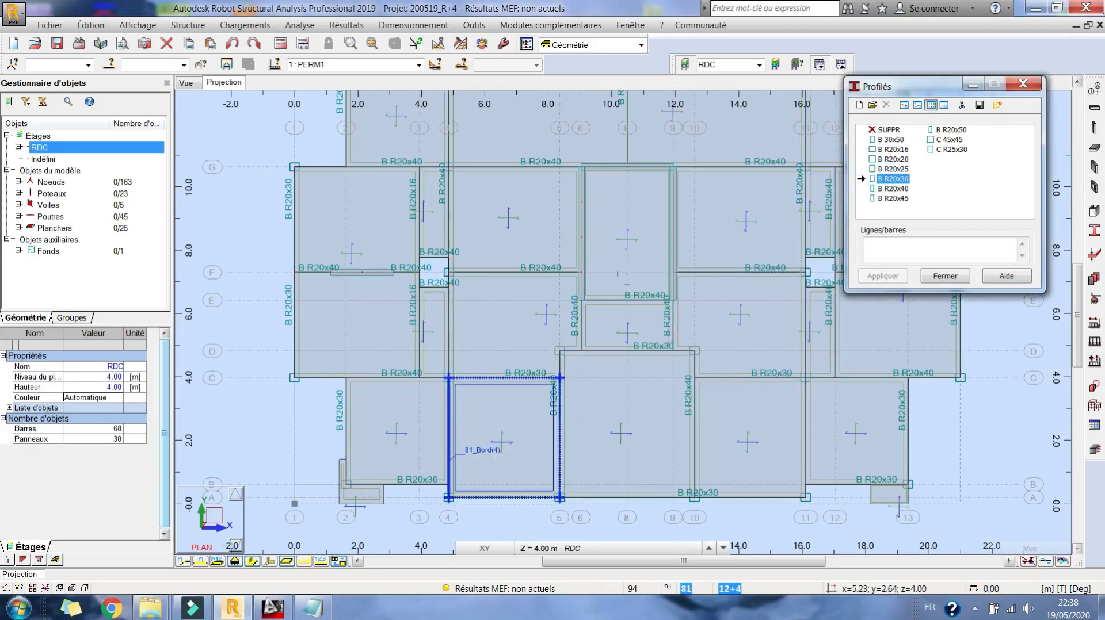
pyautogui.click(449, 409)
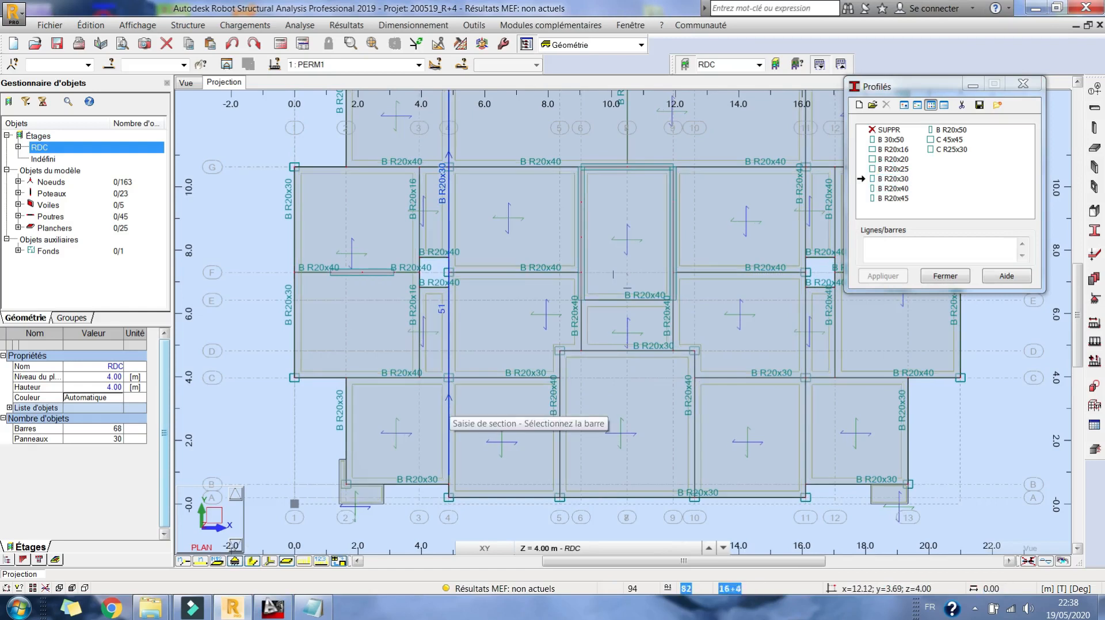
# Check the central bay beams in the AutoCAD plan and assign section B R20x50 in Robot to the axis 5 and 10 beams between axes A and D
pyautogui.moveTo(806, 372); pyautogui.dragTo(349, 513, button='middle')
pyautogui.click(272, 608)
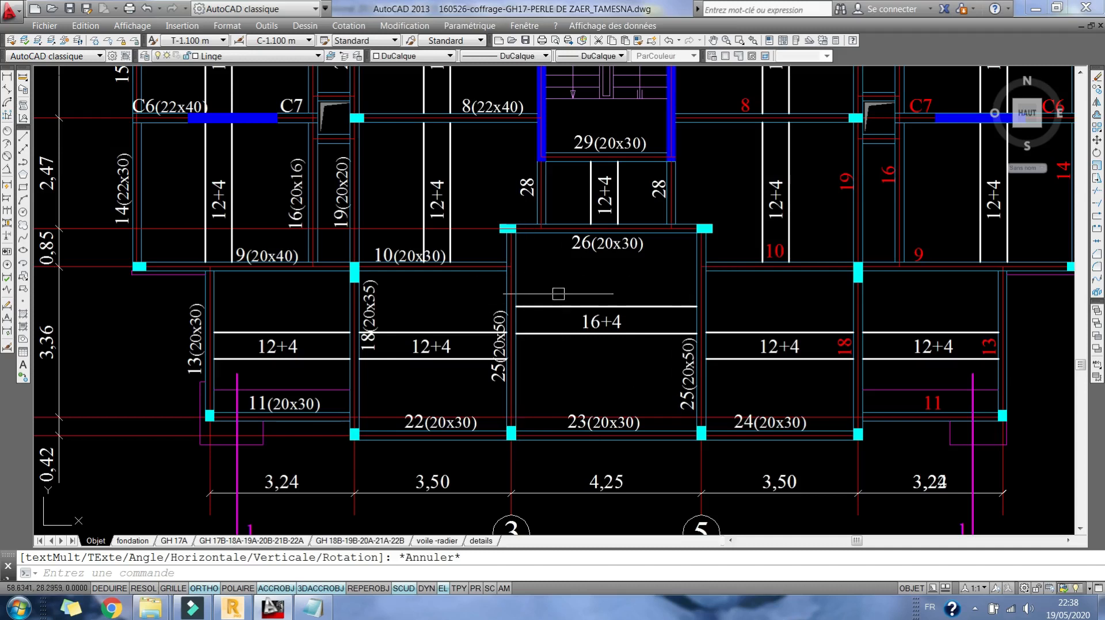
pyautogui.moveTo(452, 458); pyautogui.dragTo(345, 523, button='middle')
pyautogui.click(282, 608)
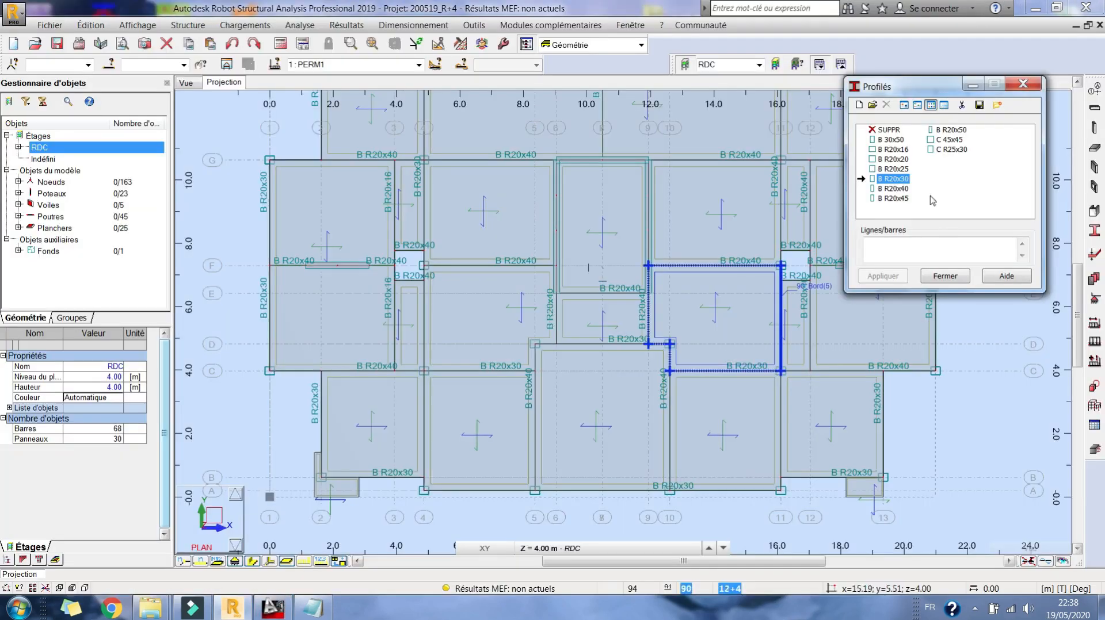
pyautogui.click(947, 131)
pyautogui.click(536, 414)
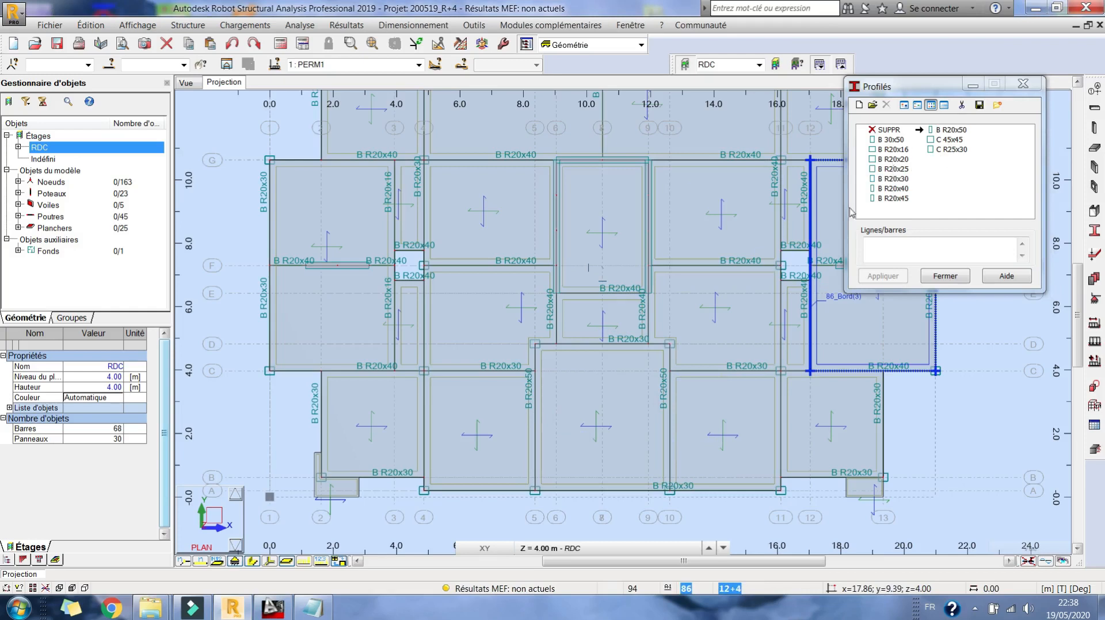
# Check the short beams below the stairwell in AutoCAD and assign section B R20x16 in Robot to the axis 6 and 9 beams between D and E
pyautogui.click(273, 609)
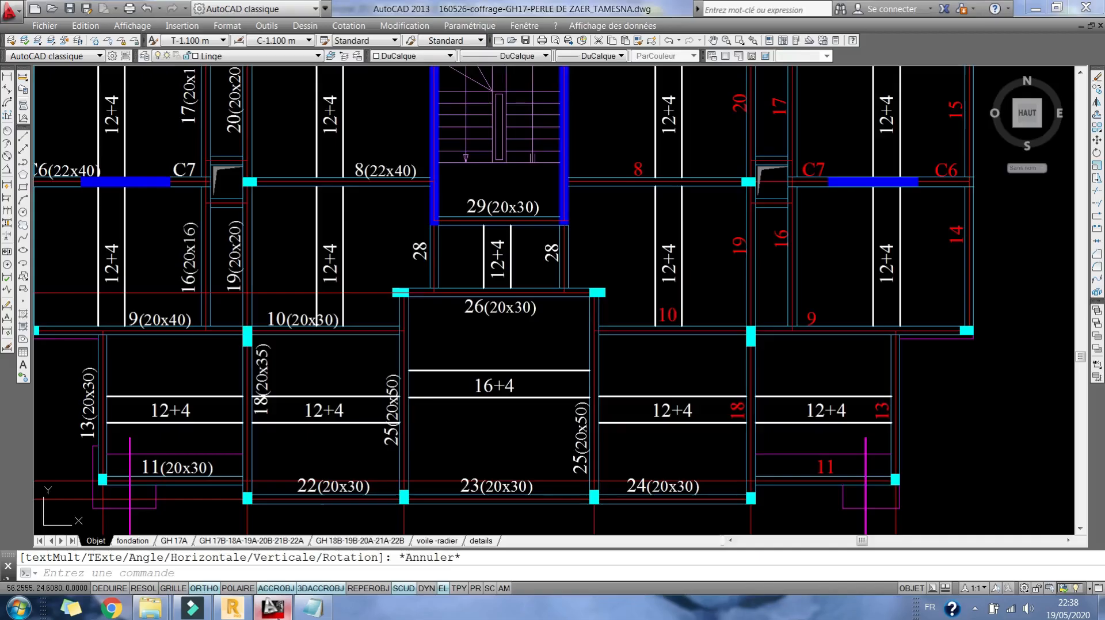
pyautogui.click(282, 604)
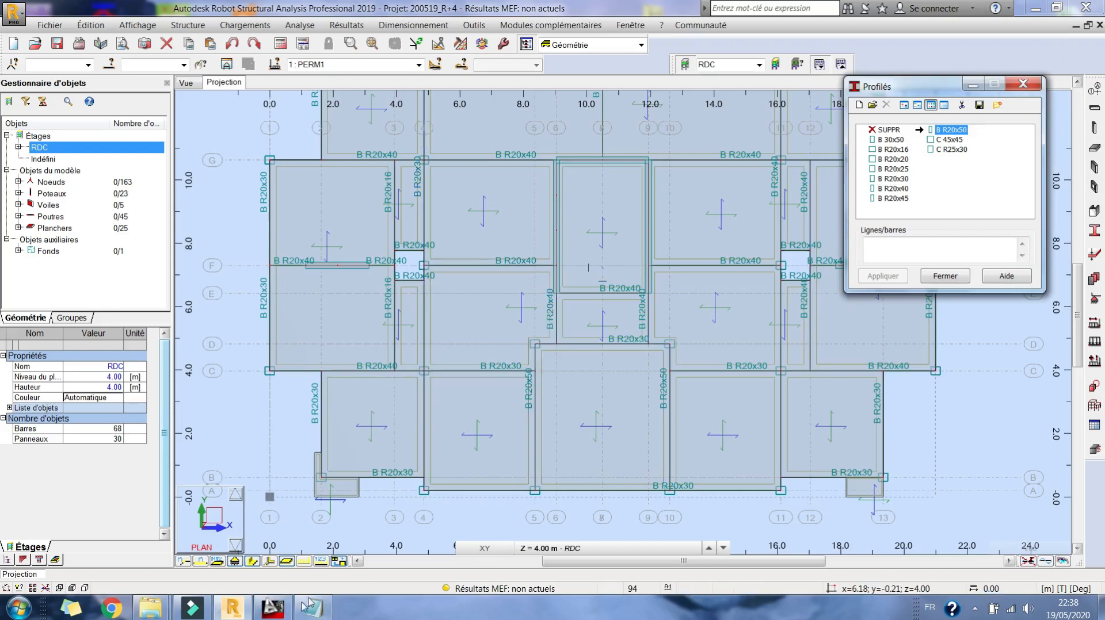
pyautogui.click(273, 608)
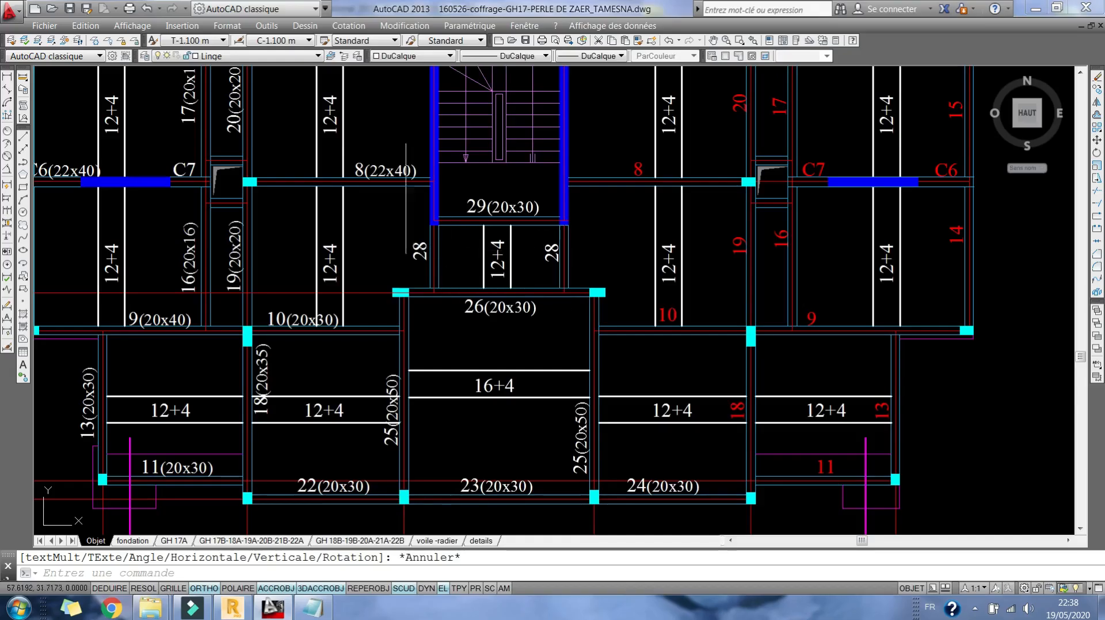
pyautogui.click(291, 612)
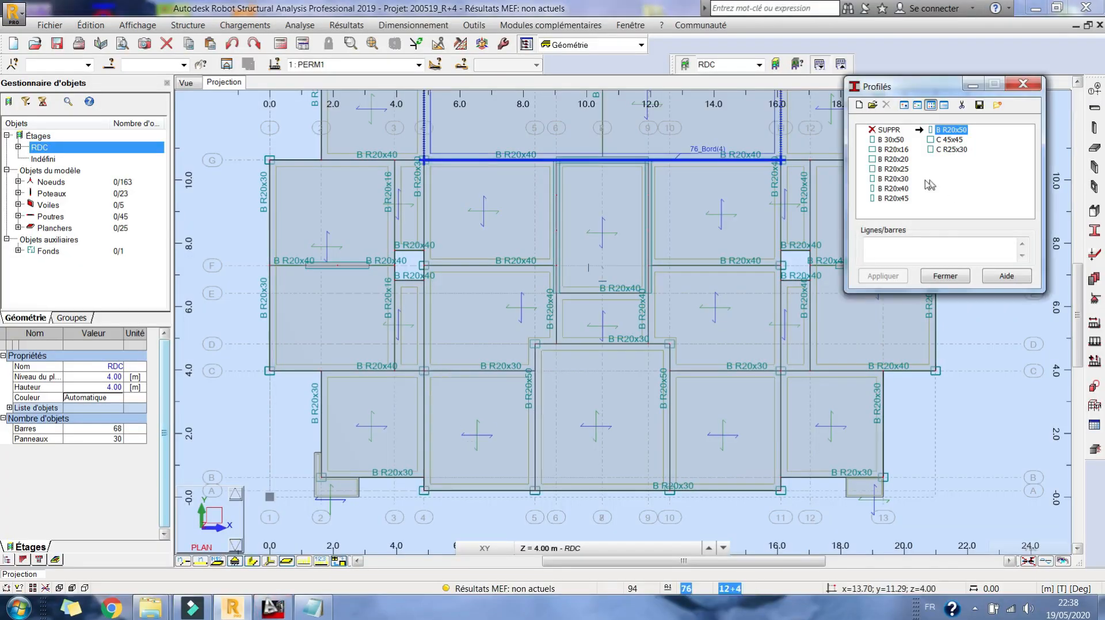
pyautogui.click(893, 149)
pyautogui.click(553, 325)
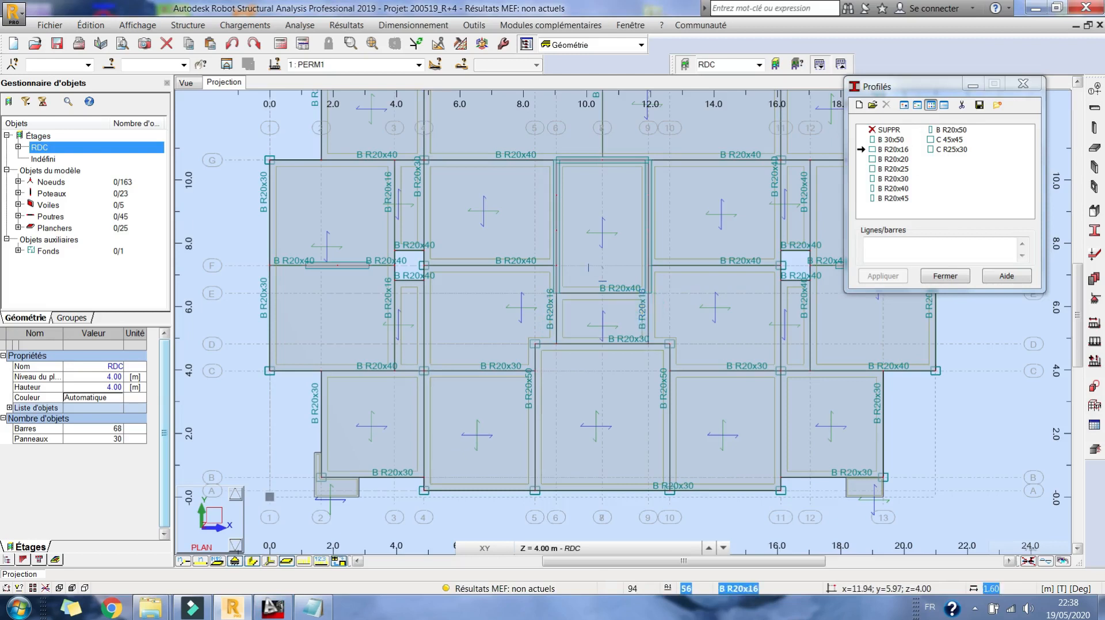
# Assign section B R20x16 to the central beam between axes G and I, checking the upper beam sizes in the AutoCAD plan
pyautogui.moveTo(603, 95); pyautogui.dragTo(569, 255, button='middle')
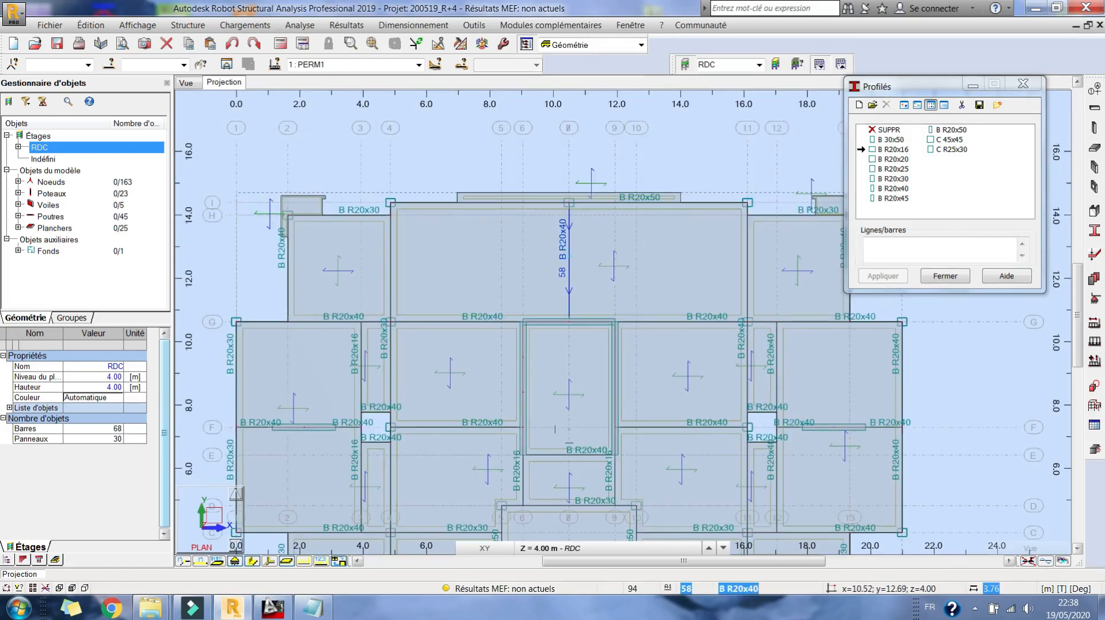
pyautogui.click(274, 612)
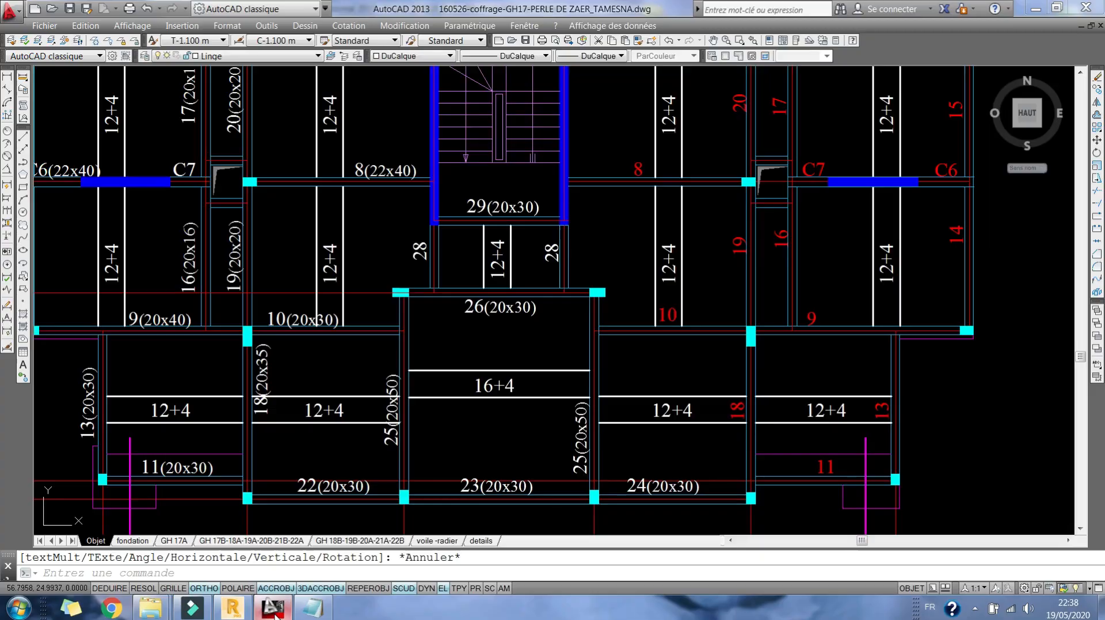
pyautogui.moveTo(508, 134); pyautogui.dragTo(461, 430, button='middle')
pyautogui.moveTo(459, 259); pyautogui.dragTo(444, 308, button='middle')
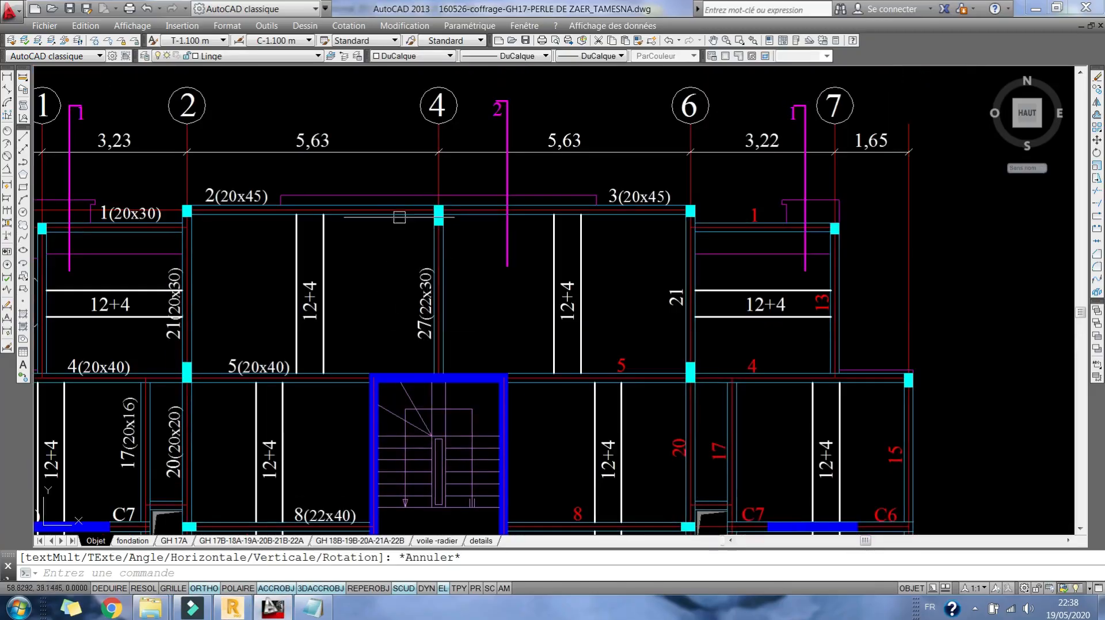
pyautogui.click(232, 608)
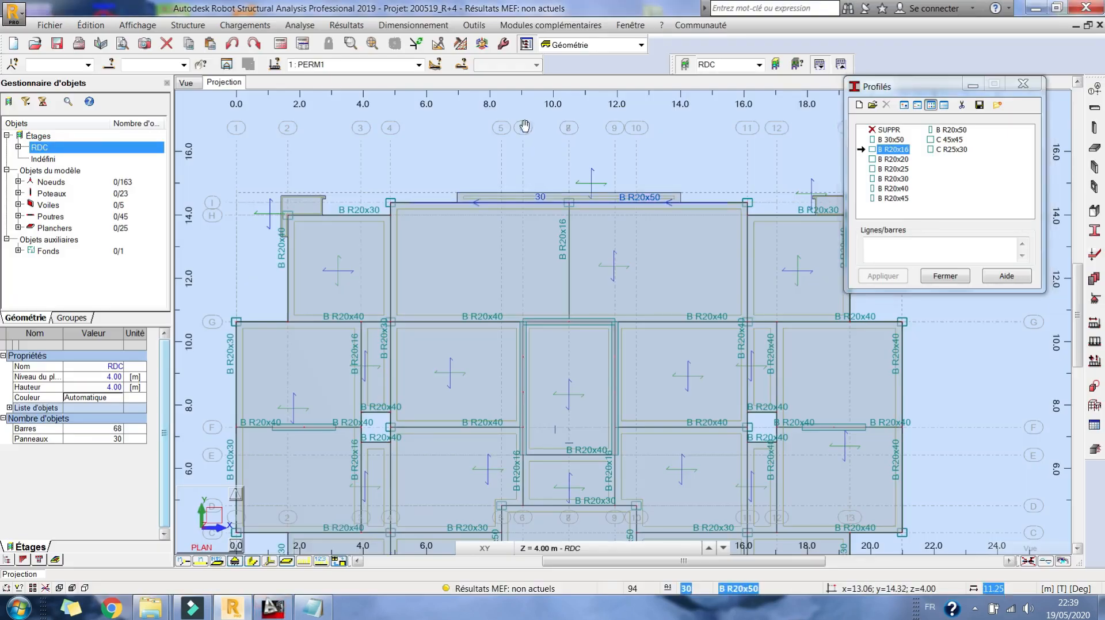
# Assign section B R20x30 to the long axis 11 beam and to the axis 12 beams between axes C and G
pyautogui.moveTo(650, 204); pyautogui.dragTo(524, 126, button='middle')
pyautogui.moveTo(616, 276); pyautogui.dragTo(538, 142, button='middle')
pyautogui.click(654, 334)
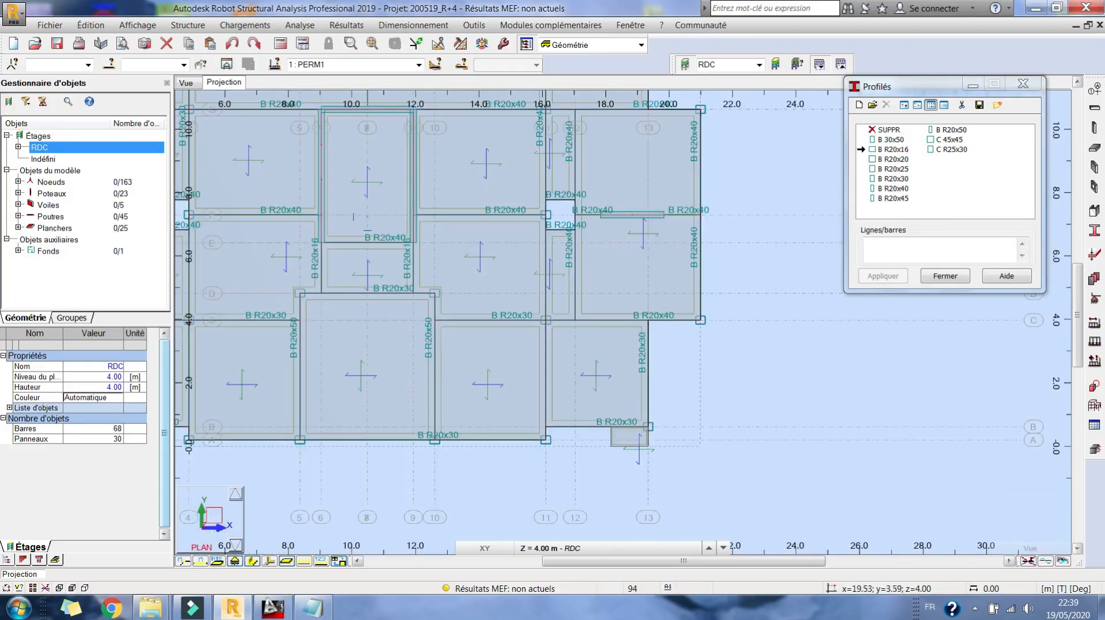
pyautogui.click(566, 353)
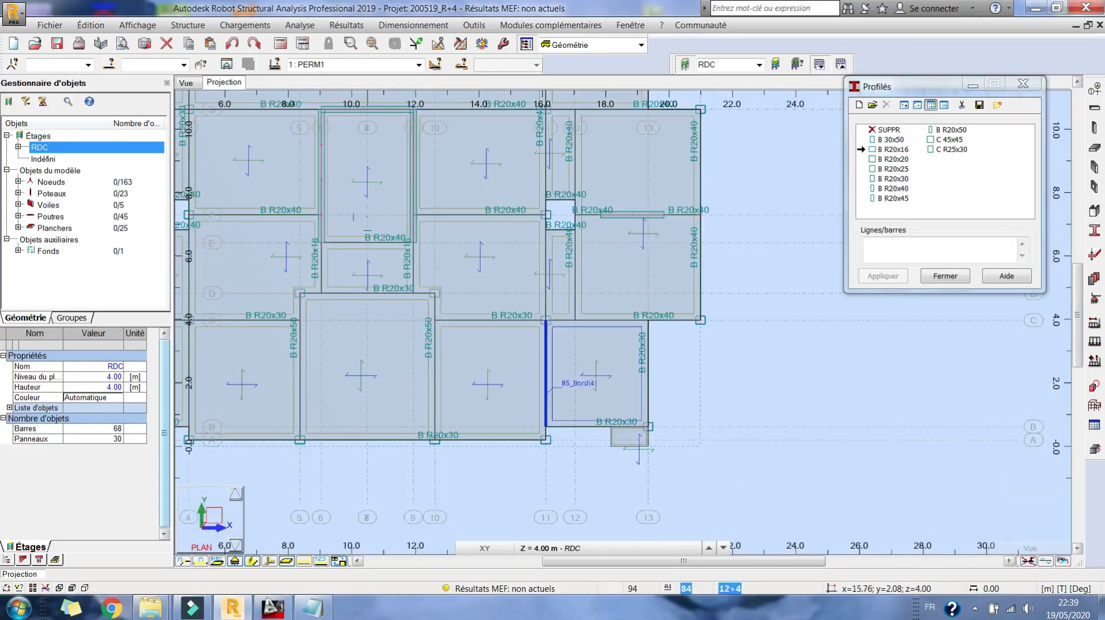
pyautogui.click(894, 179)
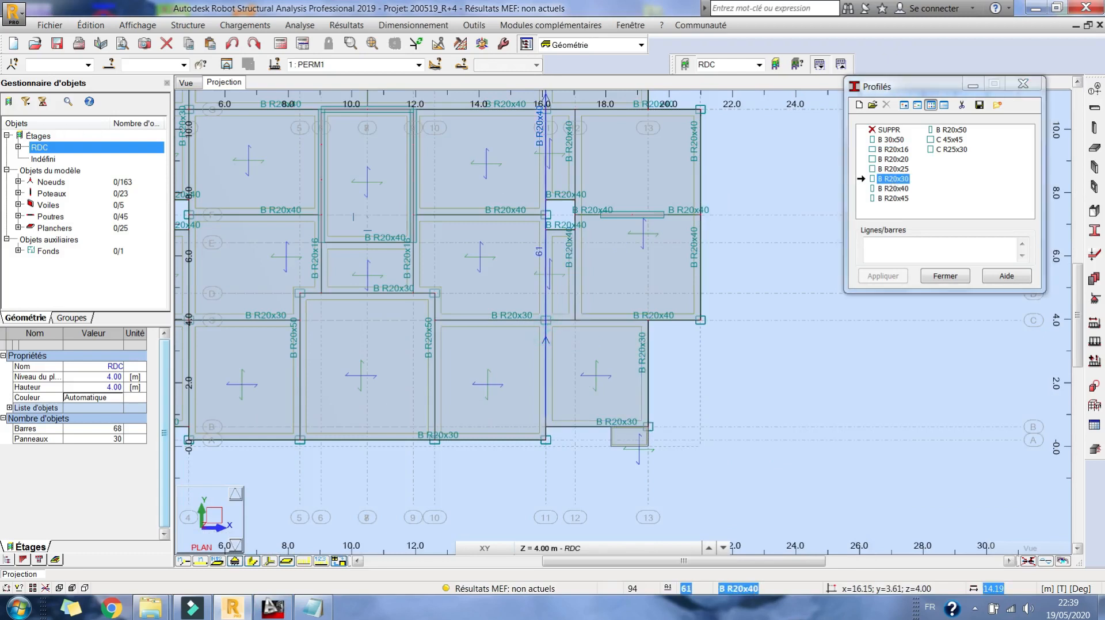
pyautogui.scroll(2, 656, 212)
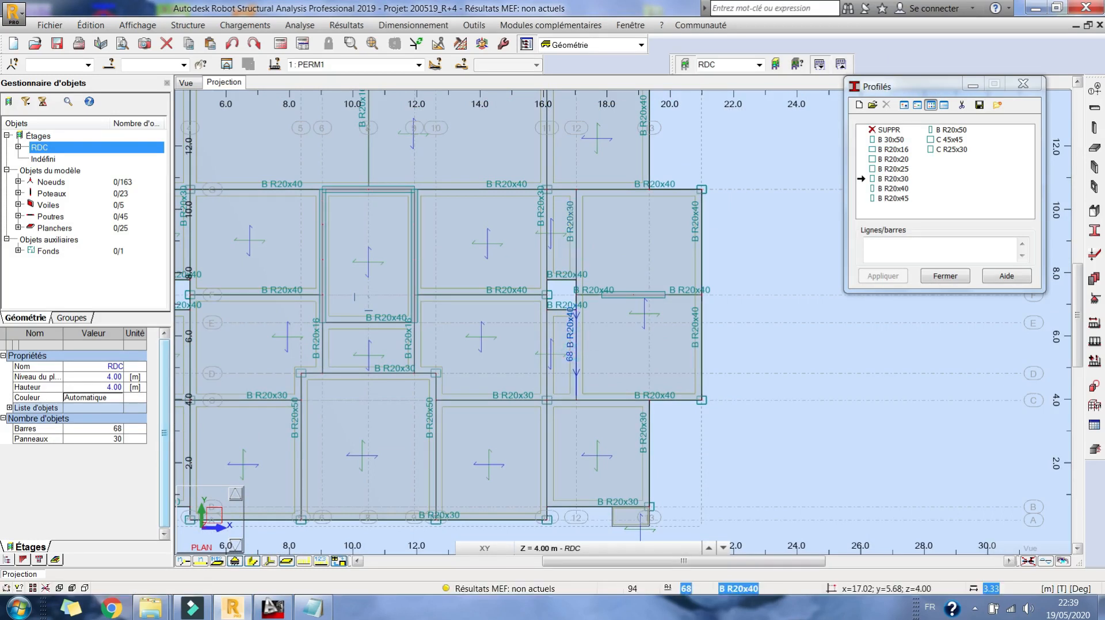
# Assign section B R20x30 to the edge beams beyond axis 13 between axes C and G and to the axis 13 beam above axis G
pyautogui.click(951, 150)
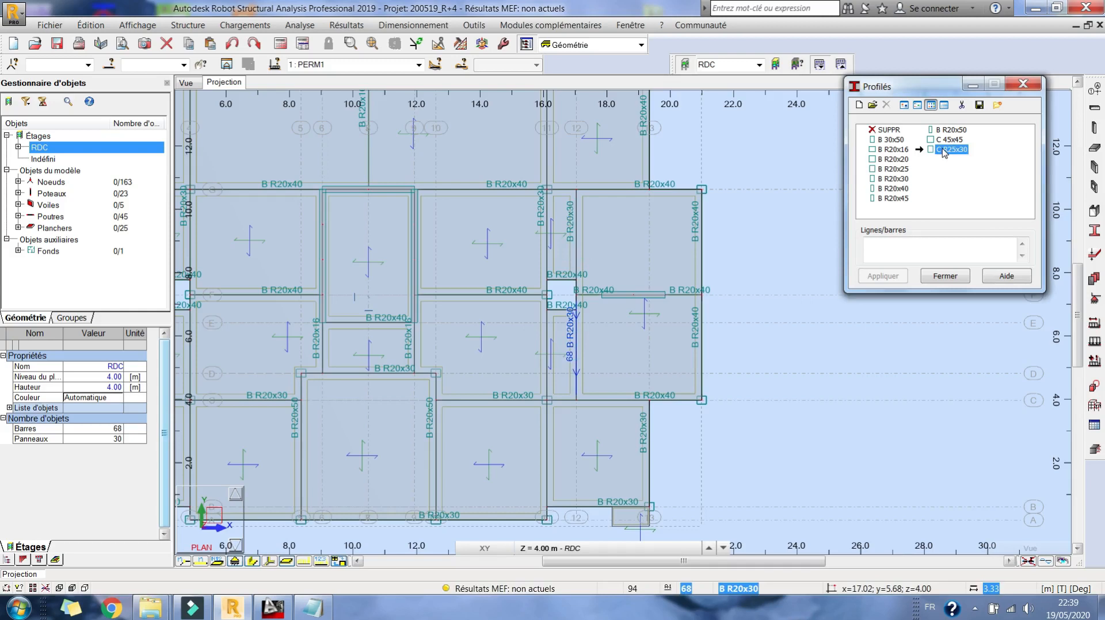
pyautogui.click(893, 179)
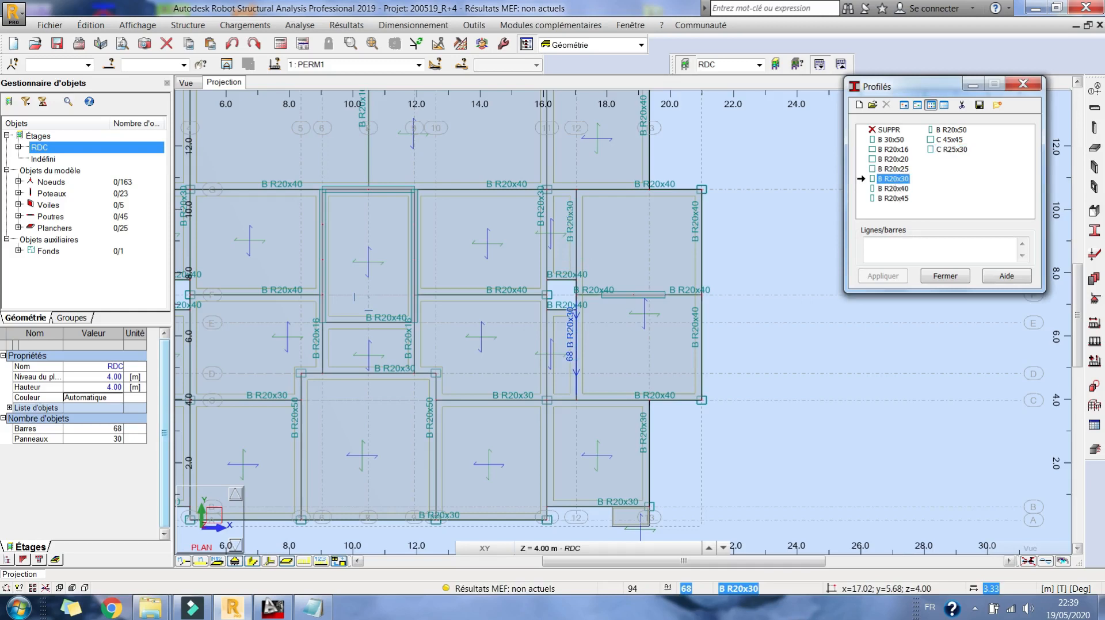
pyautogui.click(695, 315)
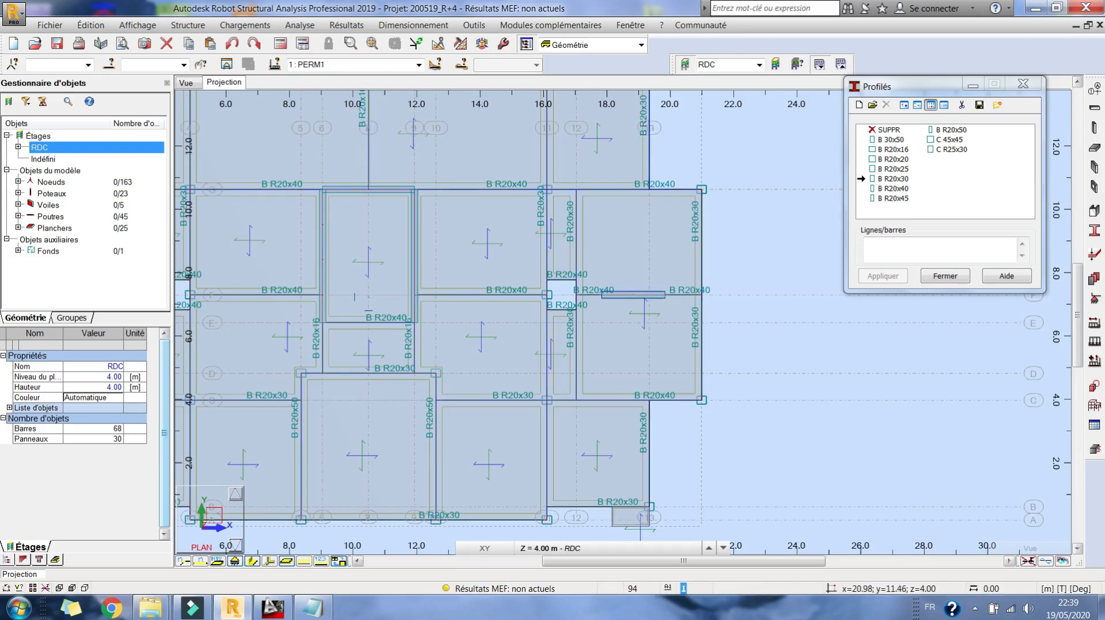
pyautogui.scroll(-2, 649, 141)
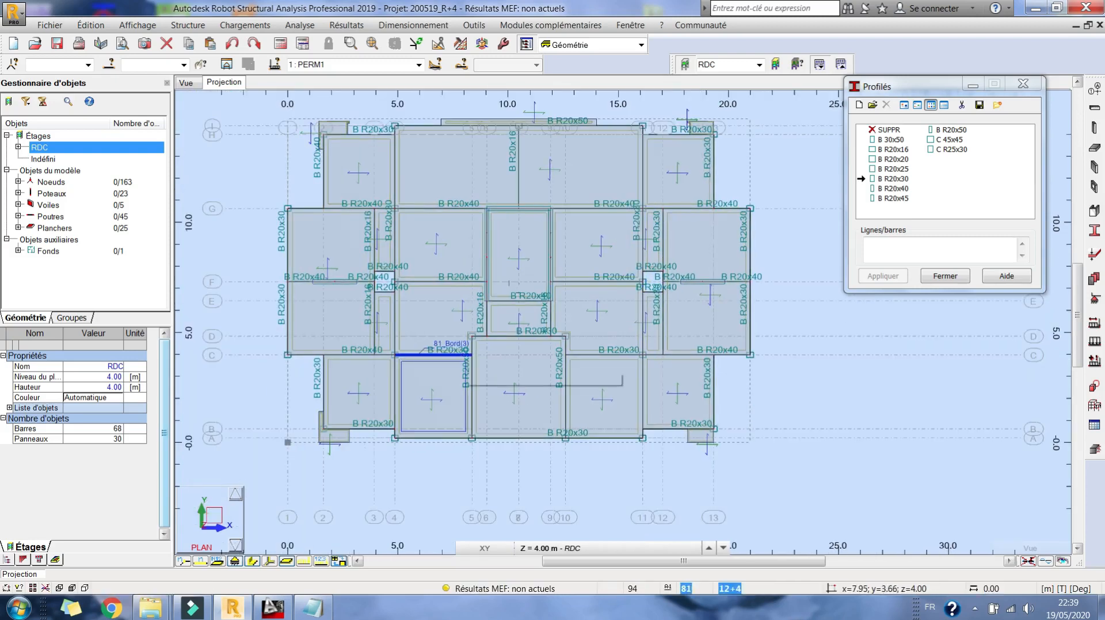
pyautogui.moveTo(817, 308); pyautogui.dragTo(816, 292, button='middle')
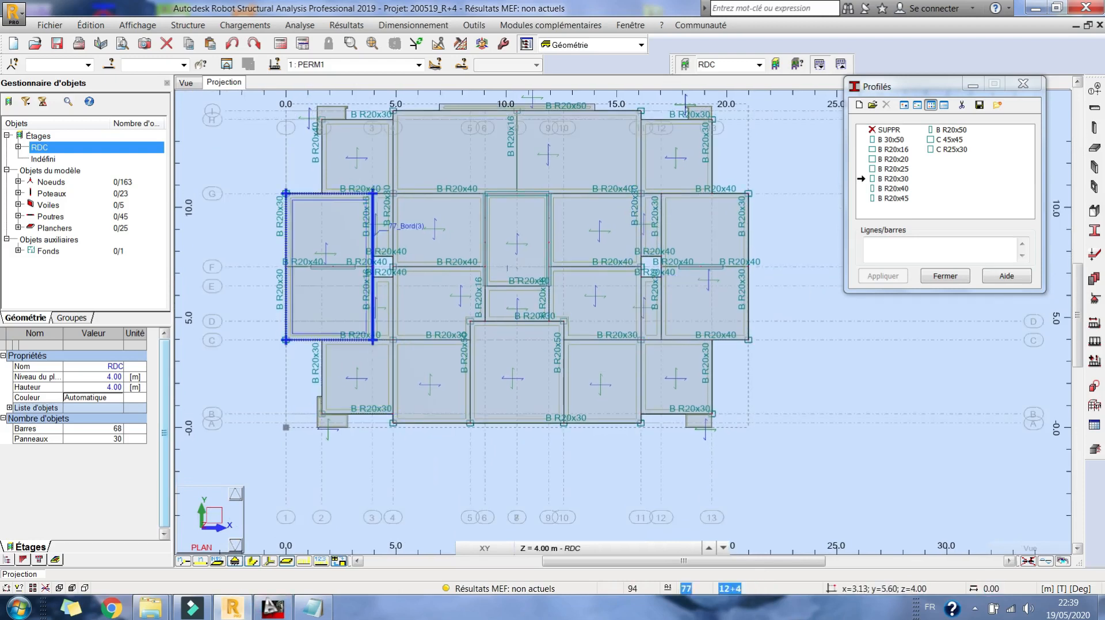
pyautogui.scroll(2, 331, 196)
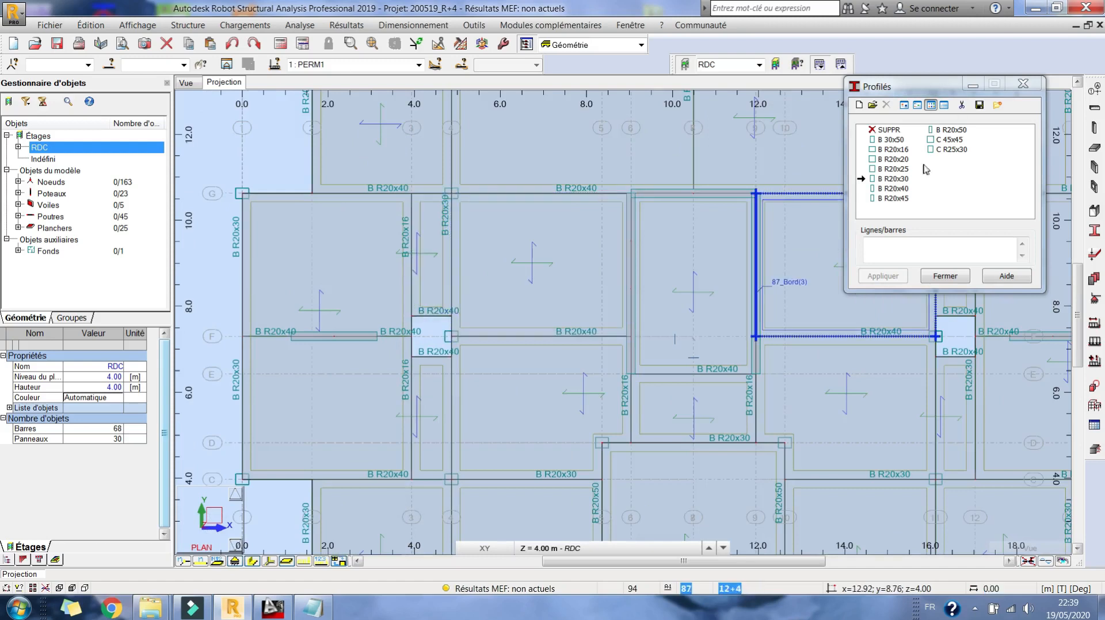
# Assign section B R20x20 to the short beams bordering the small shafts near axis F, between axes 3–4 and 11–12
pyautogui.click(886, 159)
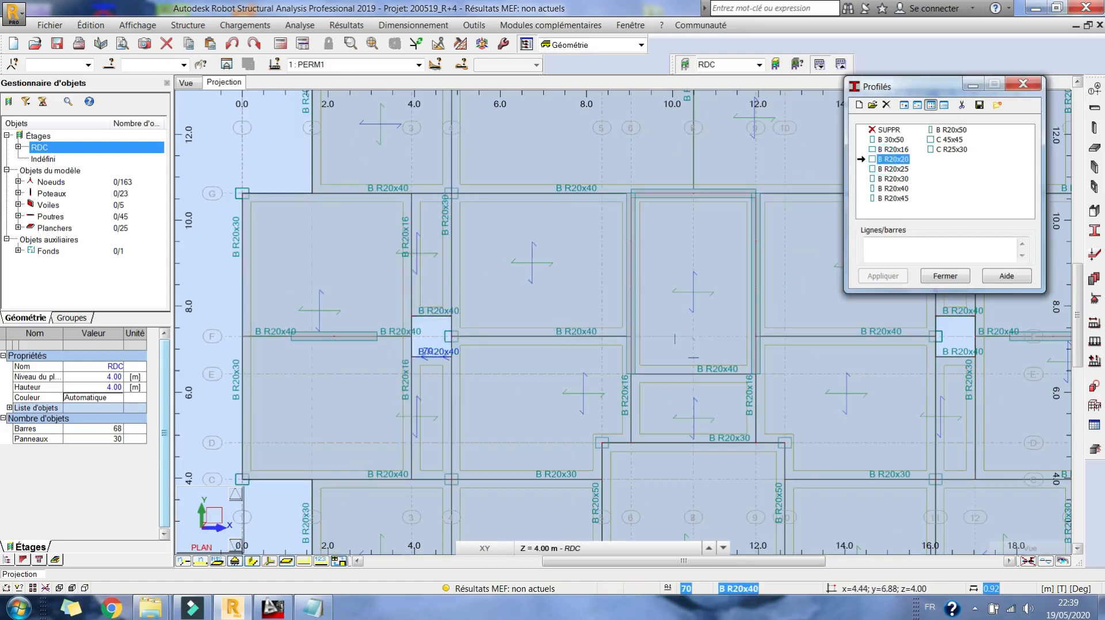
pyautogui.click(434, 354)
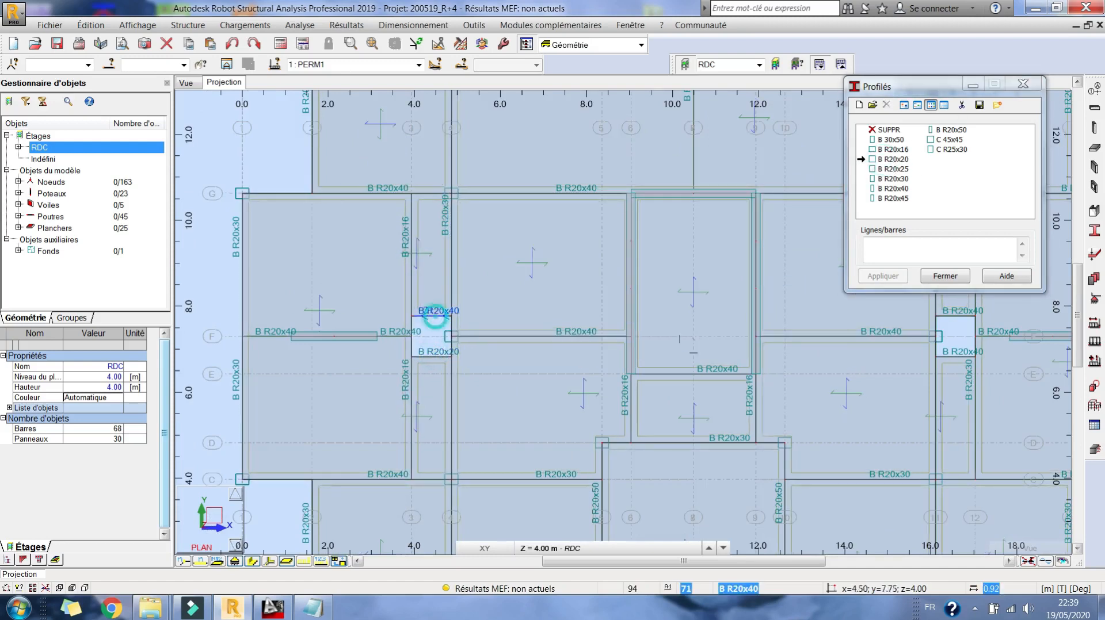
pyautogui.moveTo(786, 327); pyautogui.dragTo(390, 369, button='middle')
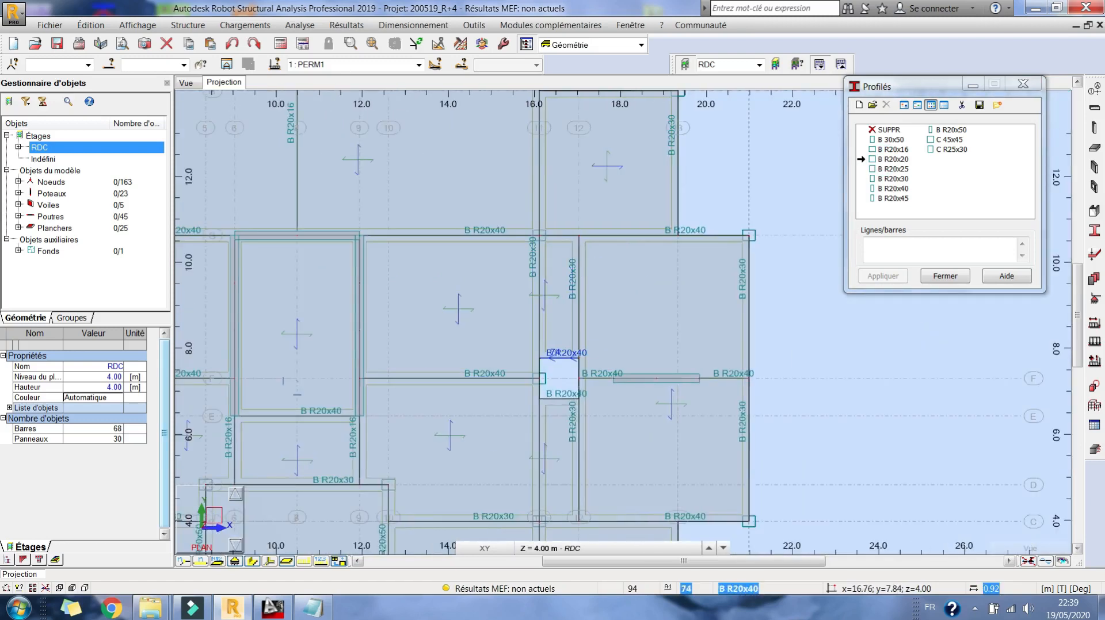
pyautogui.click(567, 354)
# Switch to AutoCAD to check the sizes of beams 19 and 20 beside the small shaft, and return to Robot
pyautogui.scroll(-3, 633, 253)
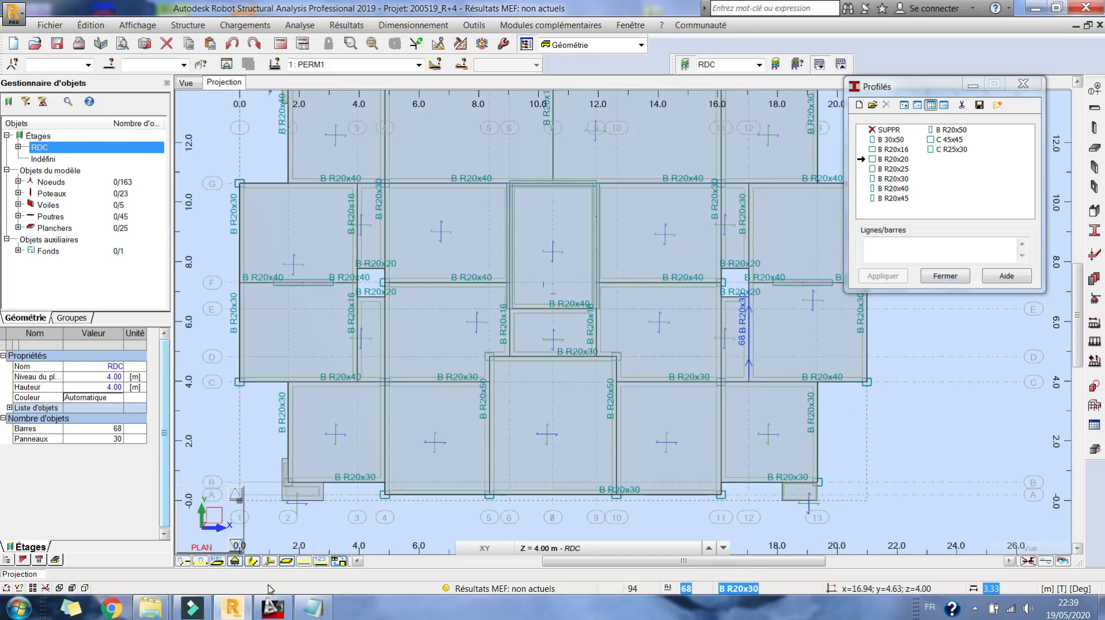
pyautogui.click(273, 607)
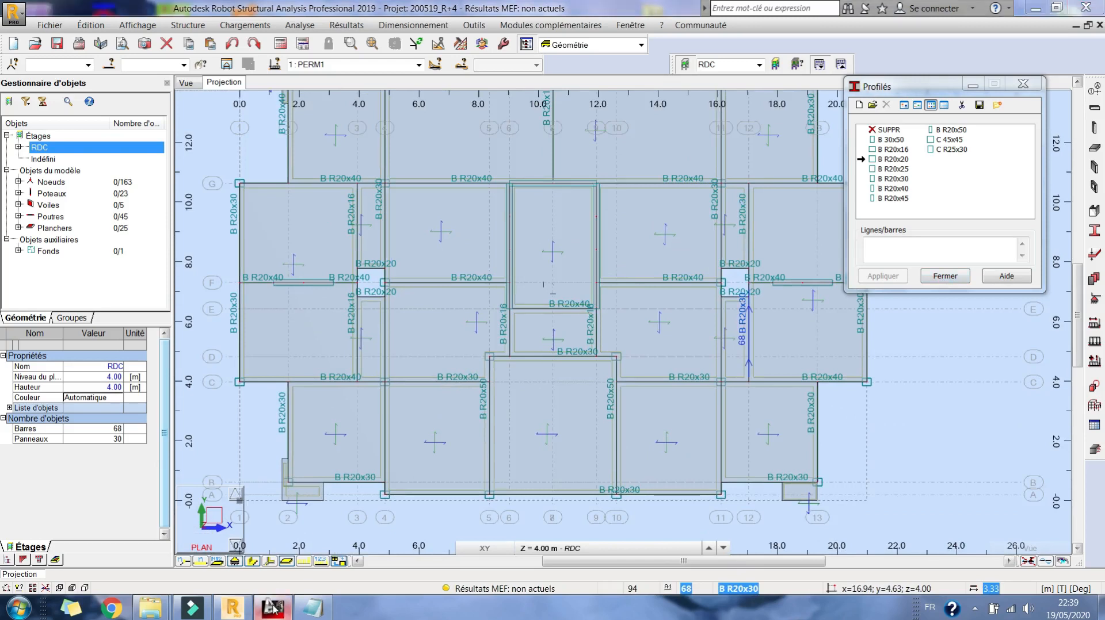
pyautogui.scroll(4, 383, 311)
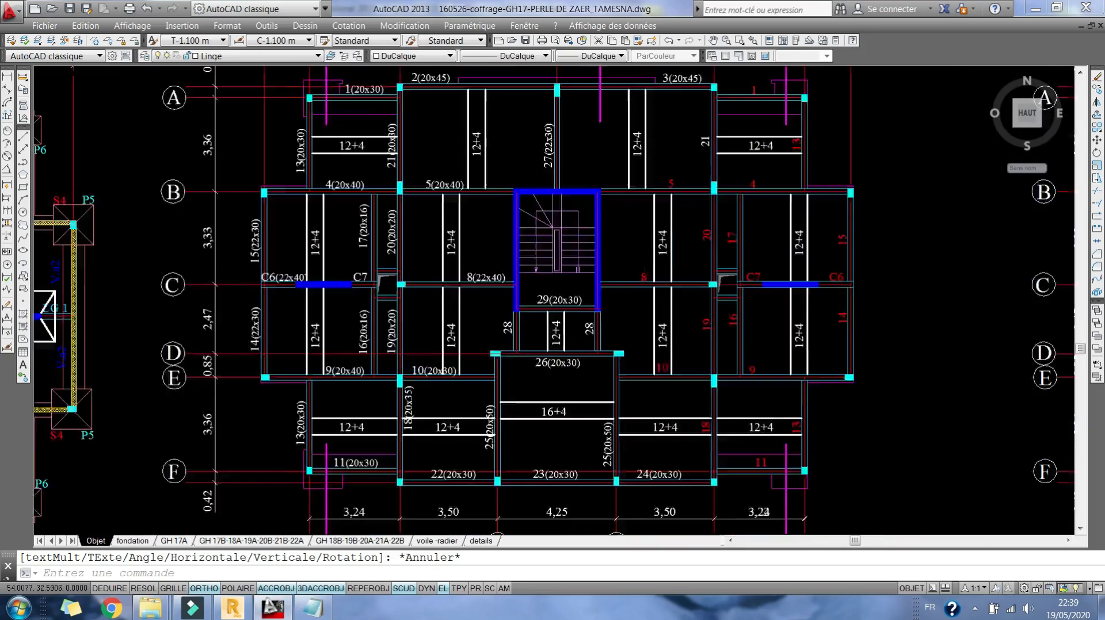
pyautogui.scroll(-2, 391, 368)
pyautogui.scroll(1, 396, 402)
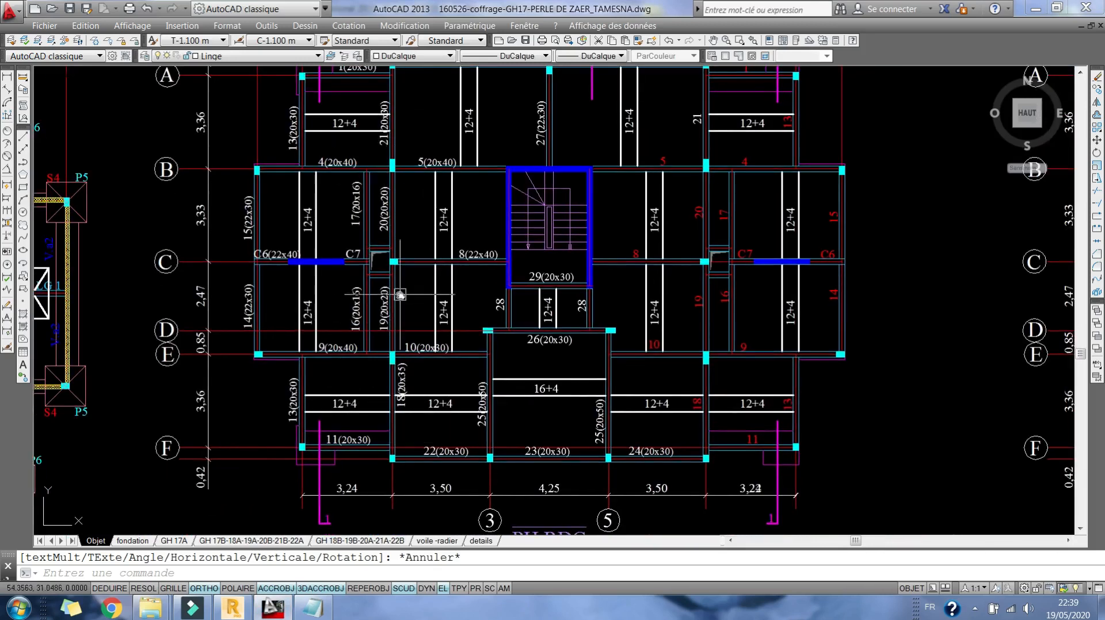
pyautogui.moveTo(388, 279); pyautogui.dragTo(381, 311, button='middle')
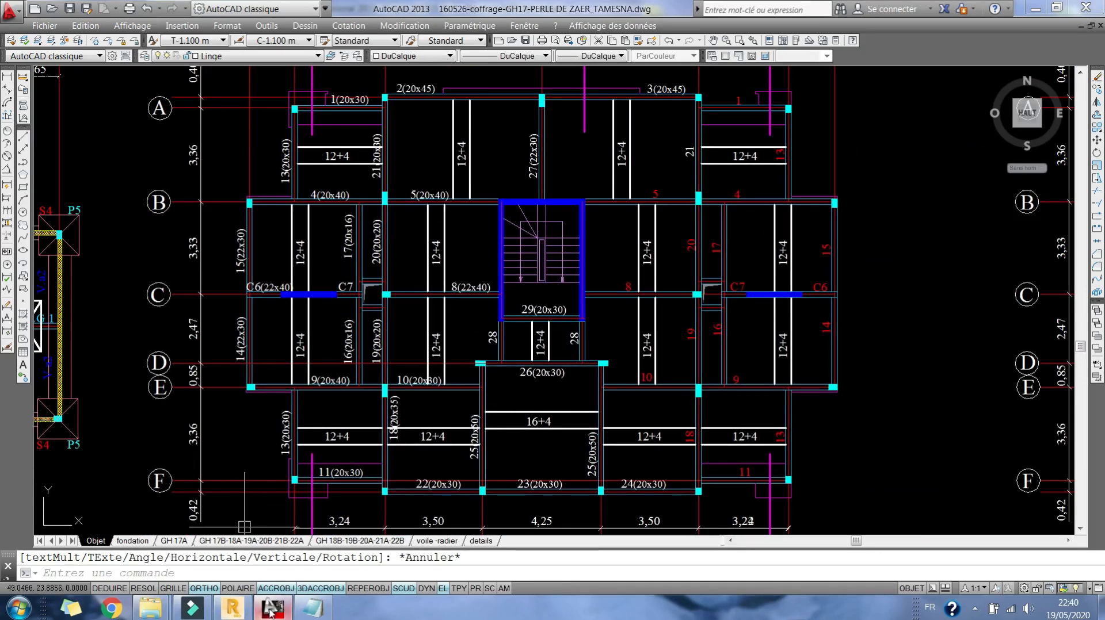
pyautogui.click(232, 608)
# Split the long axis 4 beam at its intersections with the adjoining beams on axes C, F and G
pyautogui.rightClick(344, 252)
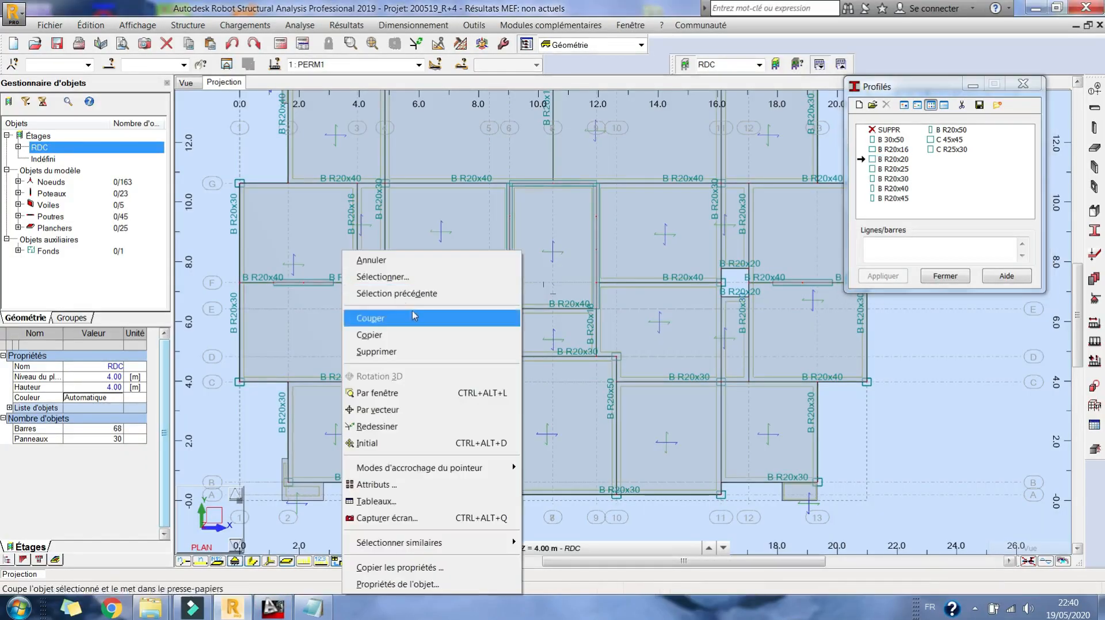
pyautogui.click(375, 260)
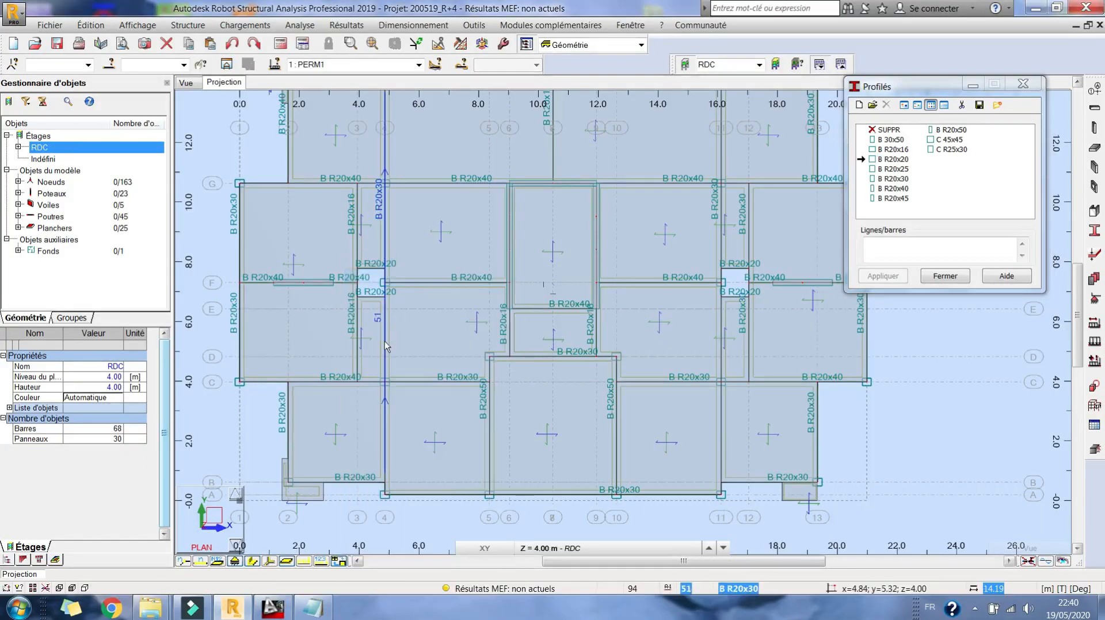
pyautogui.click(385, 344)
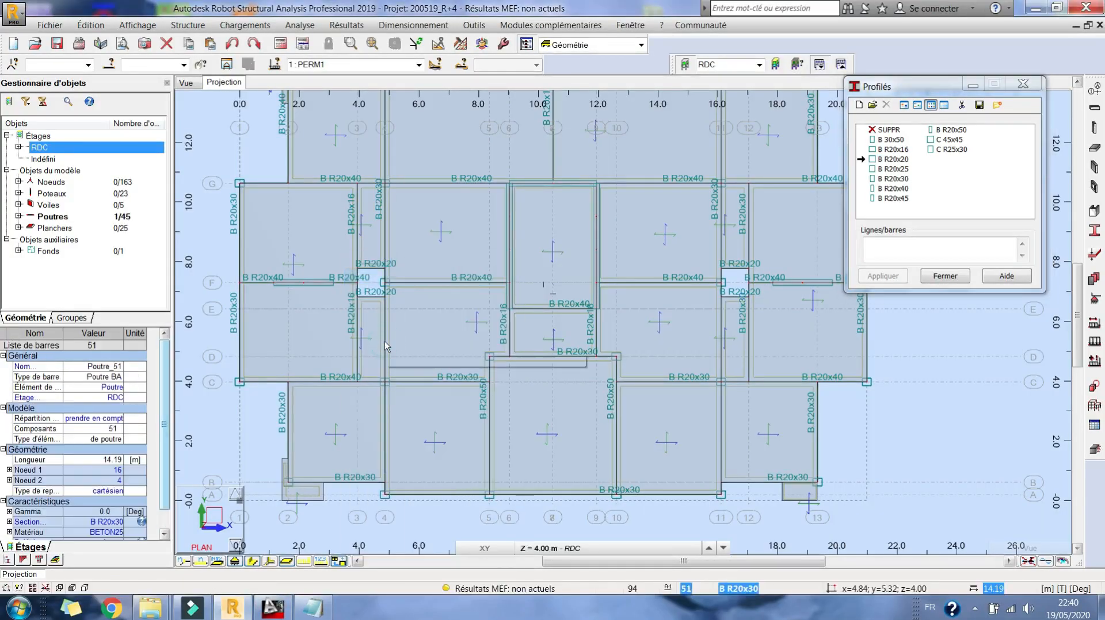
pyautogui.keyDown('ctrl'); pyautogui.click(415, 382); pyautogui.keyUp('ctrl')
pyautogui.keyDown('ctrl'); pyautogui.click(412, 282); pyautogui.keyUp('ctrl')
pyautogui.keyDown('ctrl'); pyautogui.click(415, 182); pyautogui.keyUp('ctrl')
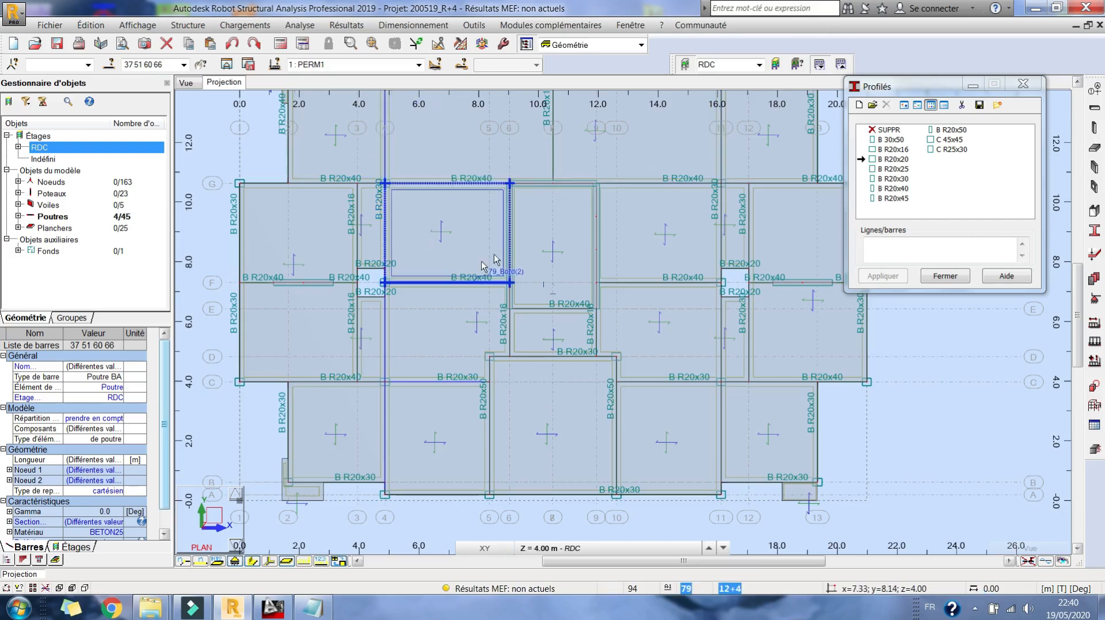
pyautogui.click(439, 45)
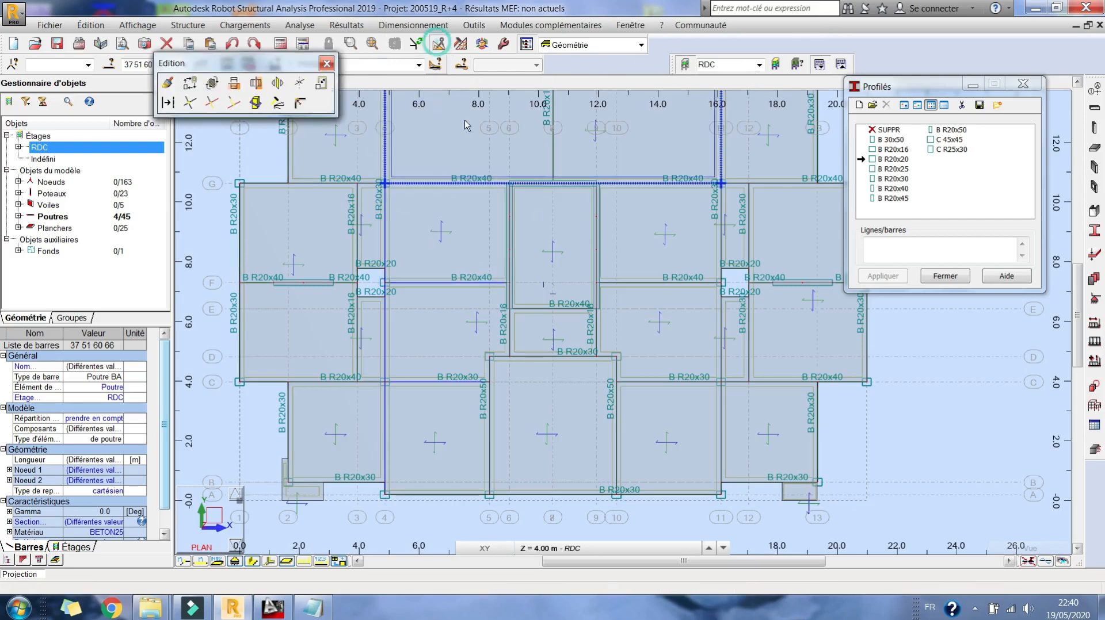
pyautogui.click(190, 104)
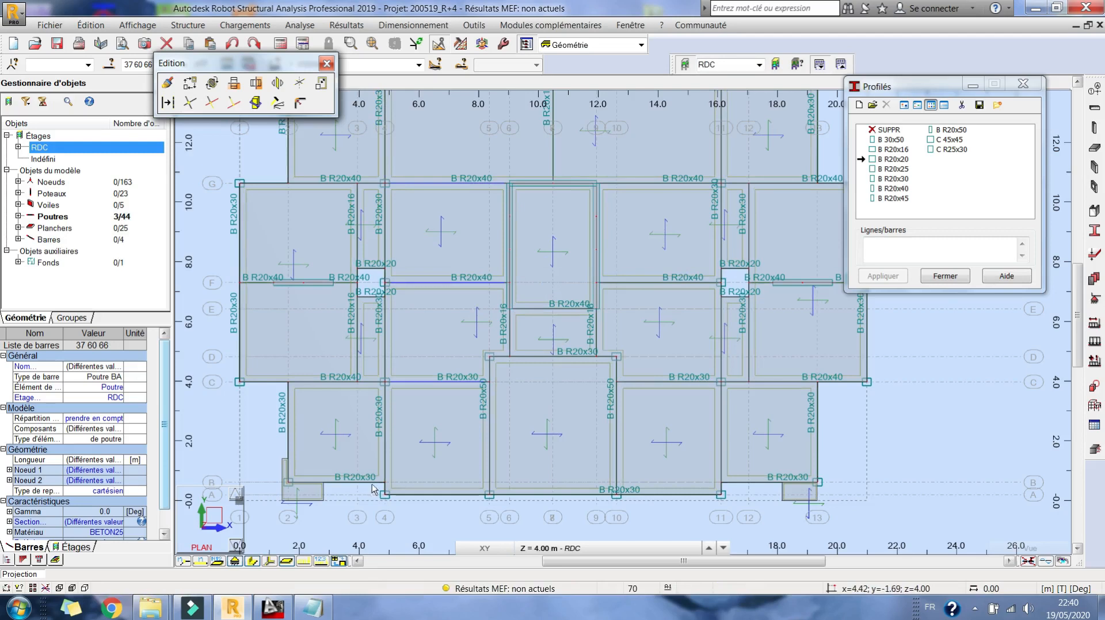
# Assign section B R20x20 to the axis 4 beam segments between axes C and G
pyautogui.click(902, 160)
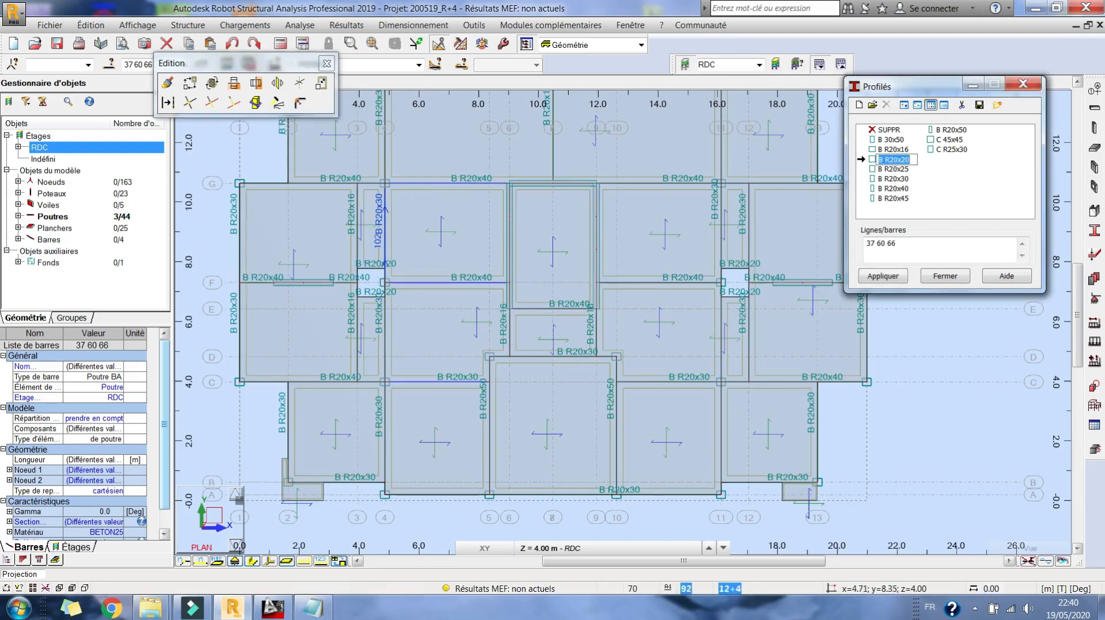
pyautogui.scroll(3, 405, 266)
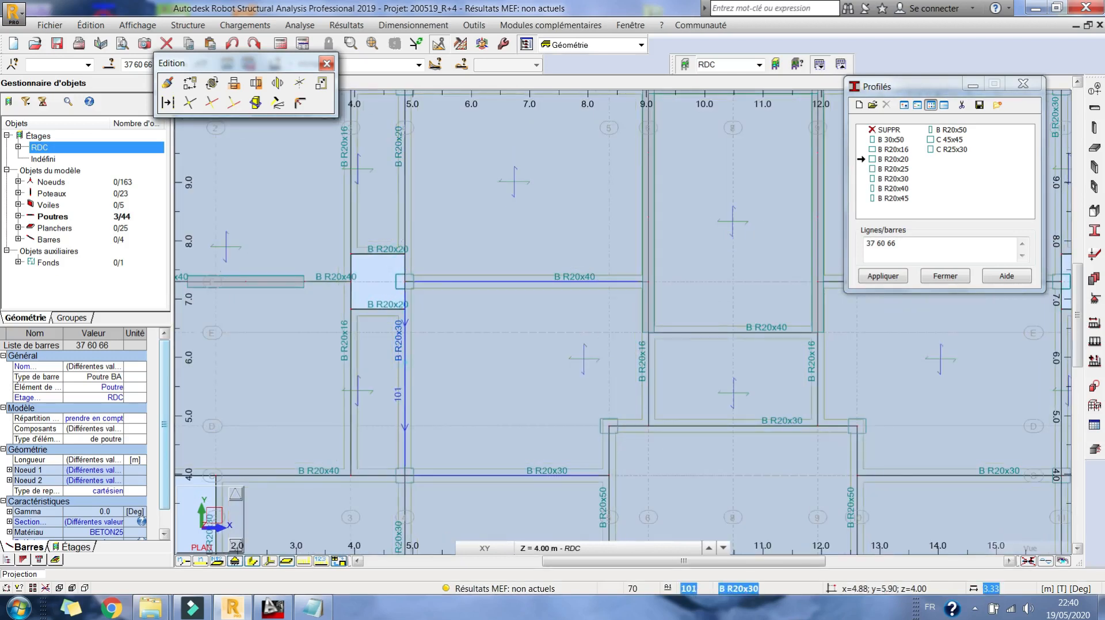
pyautogui.scroll(-2, 445, 223)
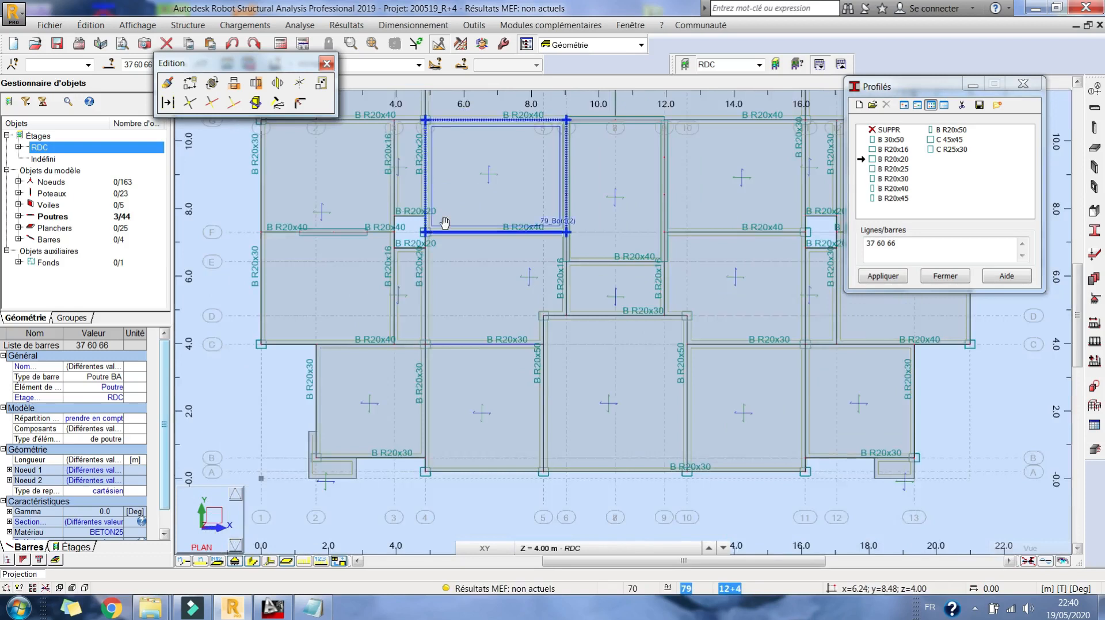
# Split the long axis 11 beam at its intersections with the adjoining beams on axes C, F and G
pyautogui.moveTo(445, 223); pyautogui.dragTo(235, 250, button='middle')
pyautogui.rightClick(662, 208)
pyautogui.click(734, 239)
pyautogui.click(577, 376)
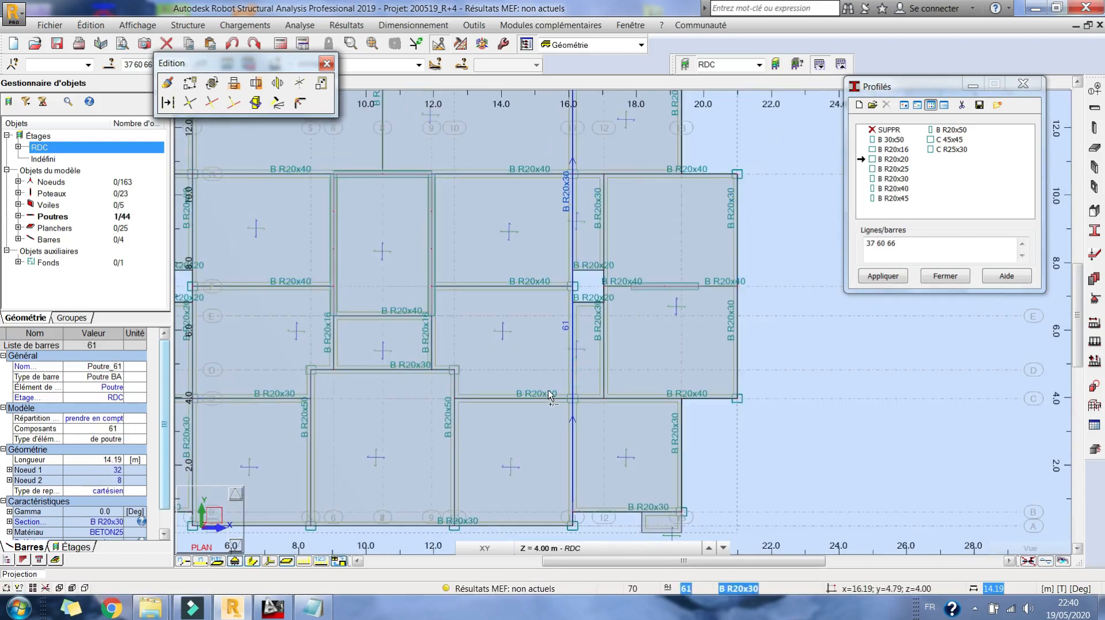
pyautogui.keyDown('ctrl'); pyautogui.click(552, 403); pyautogui.keyUp('ctrl')
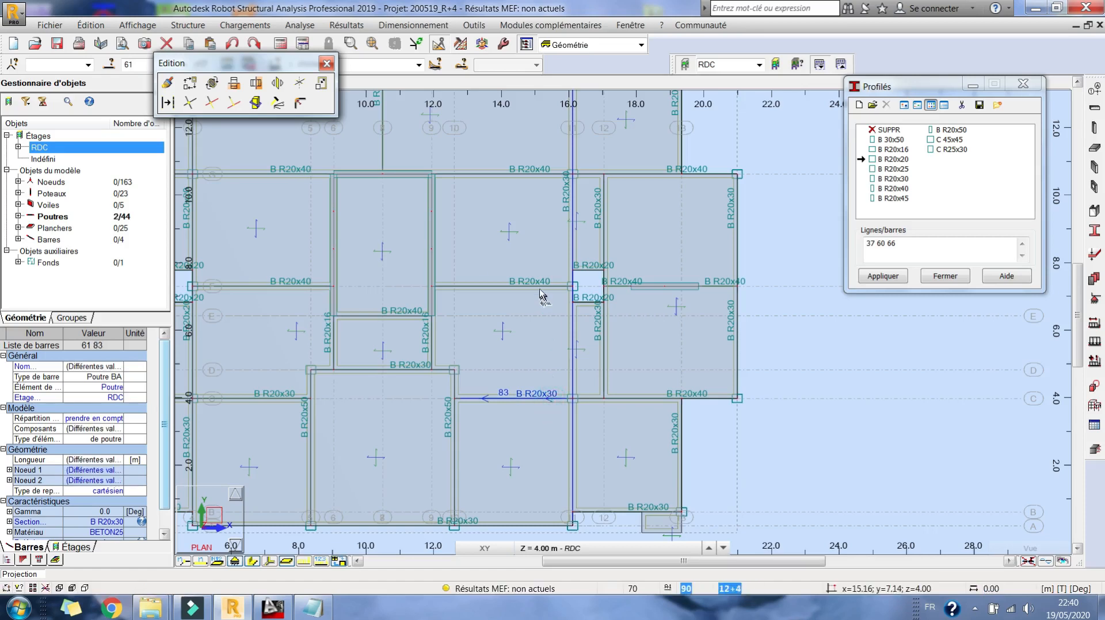
pyautogui.keyDown('ctrl'); pyautogui.click(554, 179); pyautogui.keyUp('ctrl')
pyautogui.keyDown('ctrl'); pyautogui.click(550, 179); pyautogui.keyUp('ctrl')
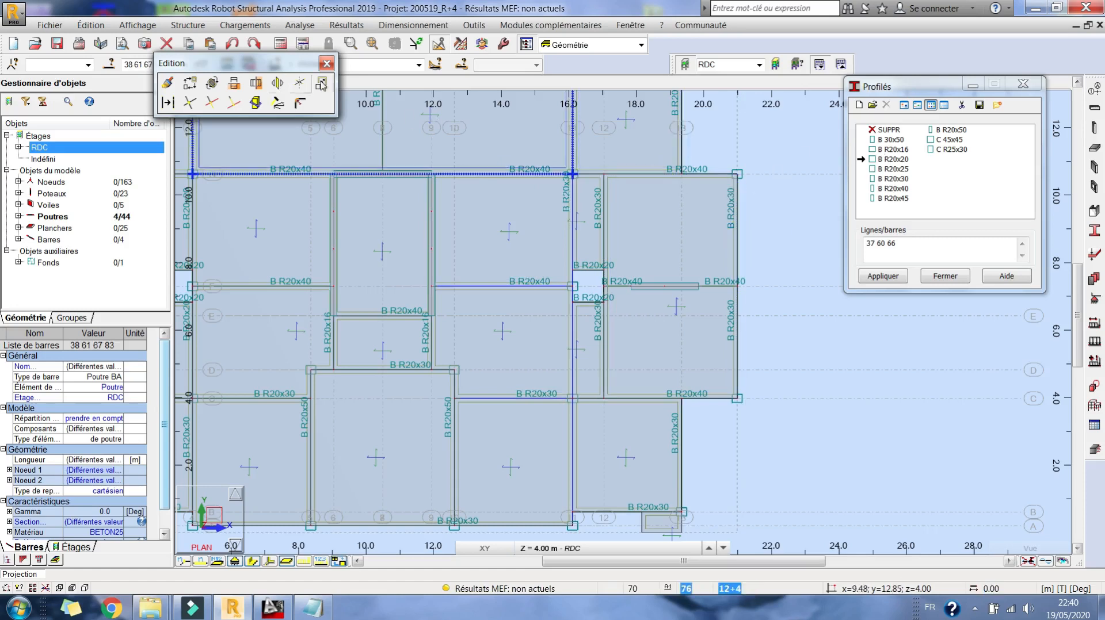
pyautogui.click(190, 102)
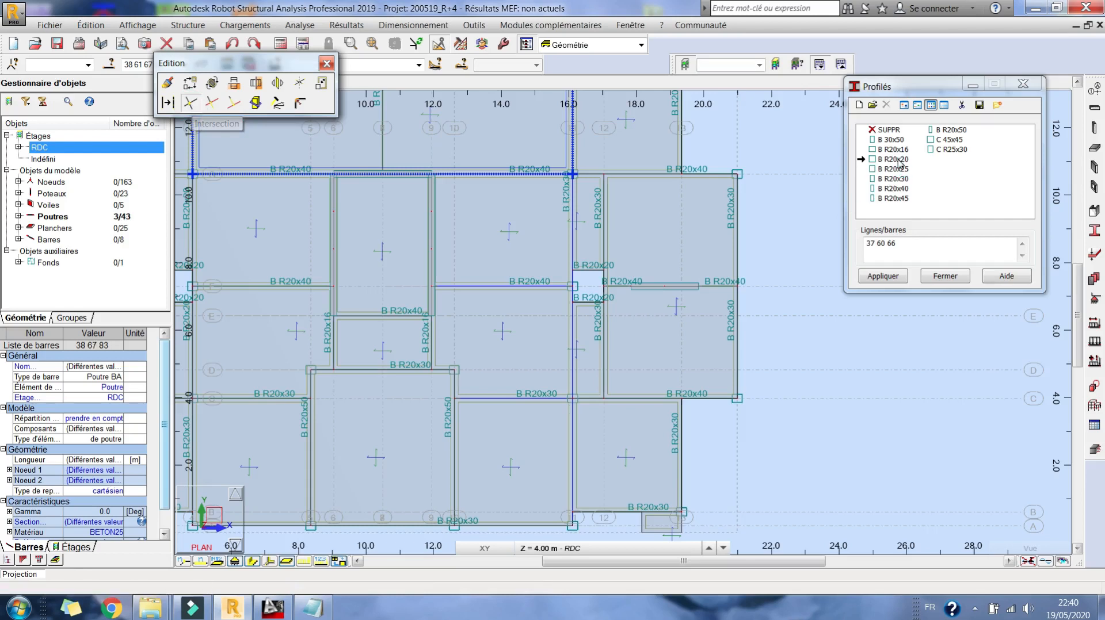
# Assign section B R20x20 to the axis 11 beam segments between axes C and G, and close the section and editing dialogs
pyautogui.click(896, 159)
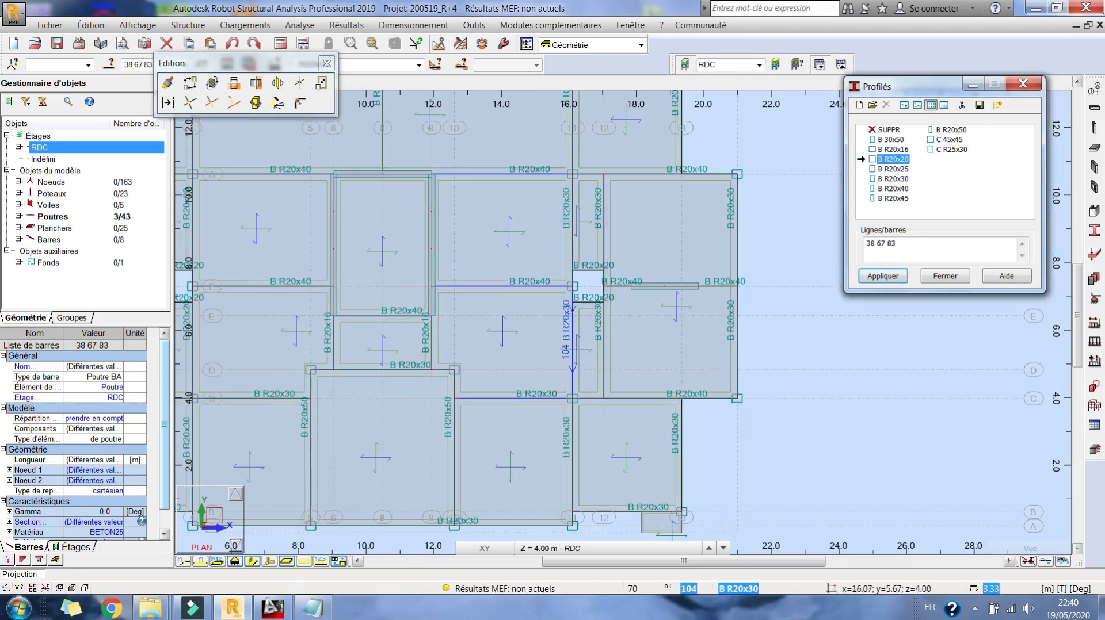
pyautogui.click(571, 342)
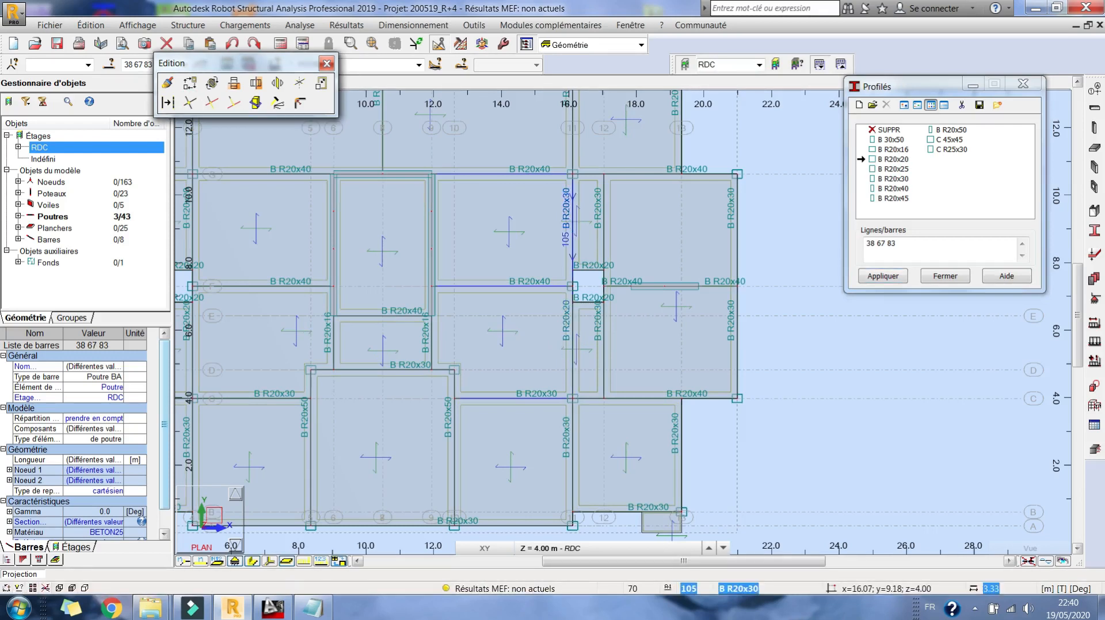
pyautogui.click(570, 224)
pyautogui.click(895, 252)
pyautogui.click(945, 276)
pyautogui.click(327, 64)
# Assign section B R20x16 to the two axis 12 beams between axes C and G and close the section dialog
pyautogui.moveTo(527, 195); pyautogui.dragTo(685, 213, button='middle')
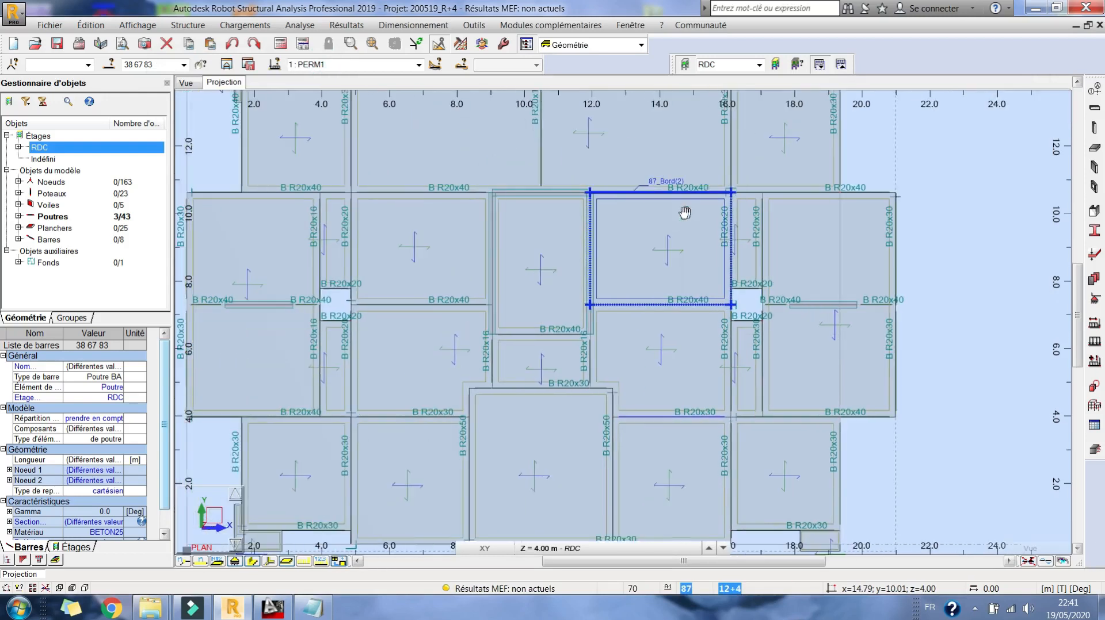
pyautogui.scroll(-3, 685, 212)
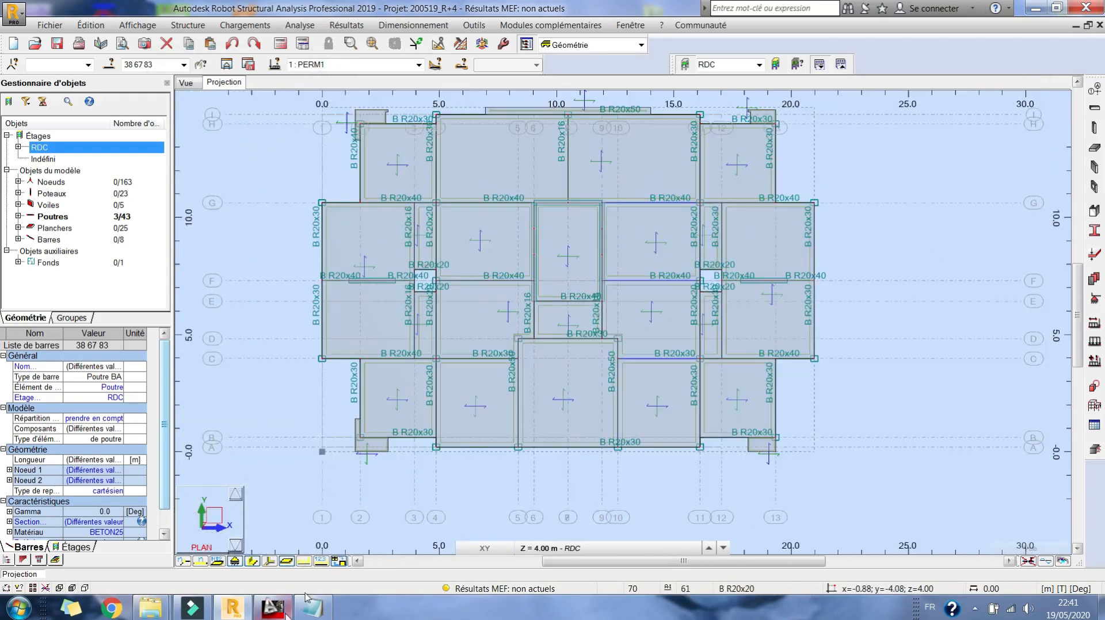
pyautogui.scroll(3, 667, 319)
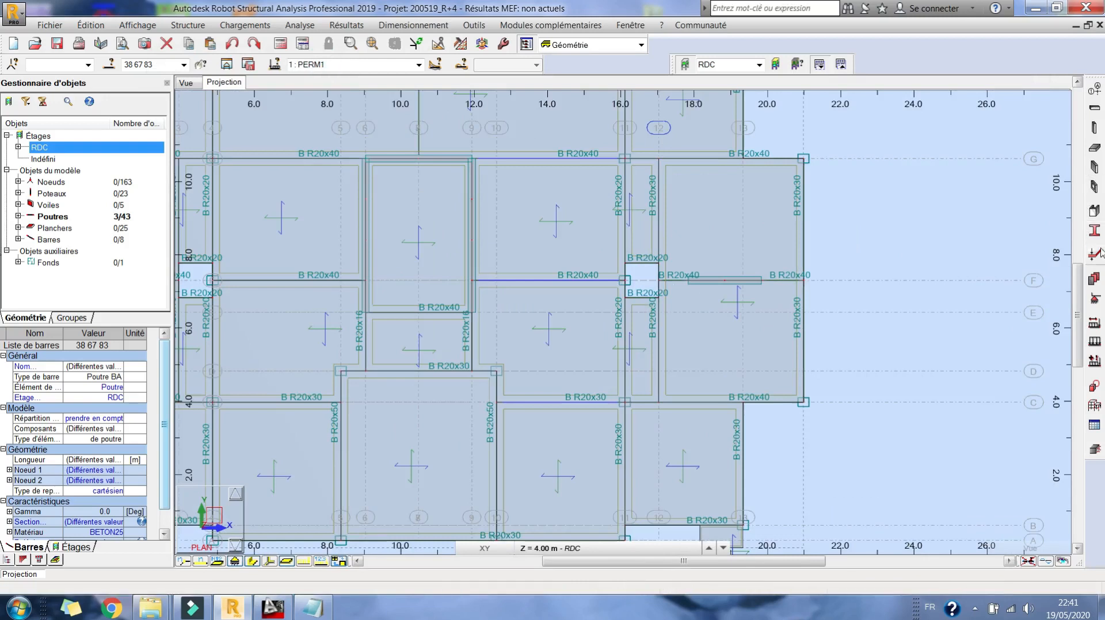
pyautogui.click(1094, 230)
pyautogui.click(894, 149)
pyautogui.click(656, 326)
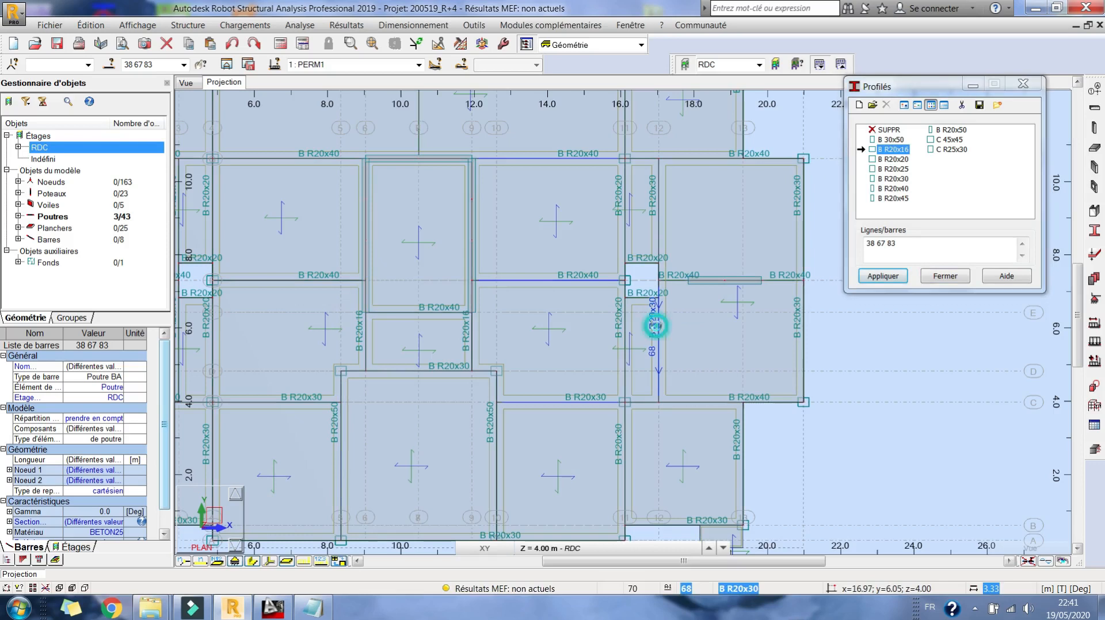
pyautogui.click(659, 207)
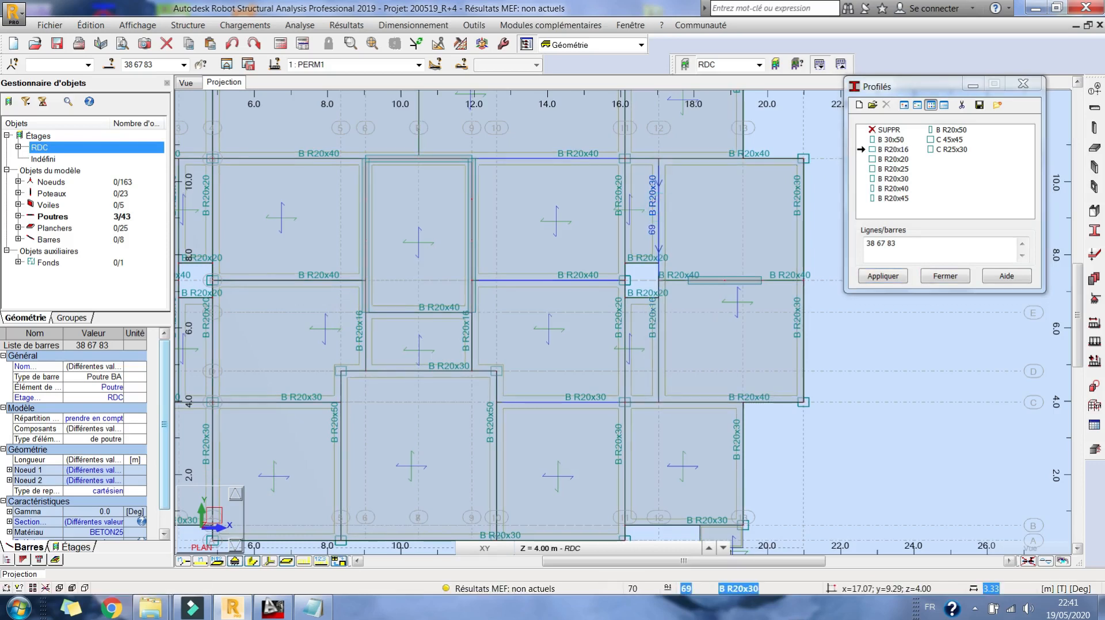
pyautogui.click(966, 277)
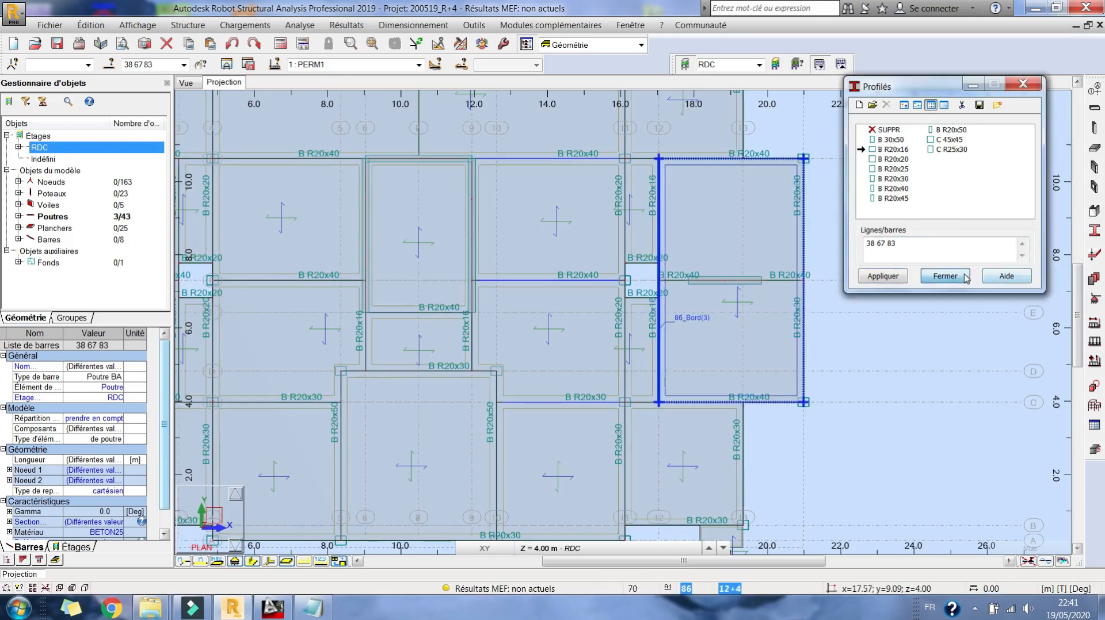
# Check the beam sizes around the stairwell in the AutoCAD plan and return to the RDC floor in Robot
pyautogui.click(276, 609)
pyautogui.click(274, 609)
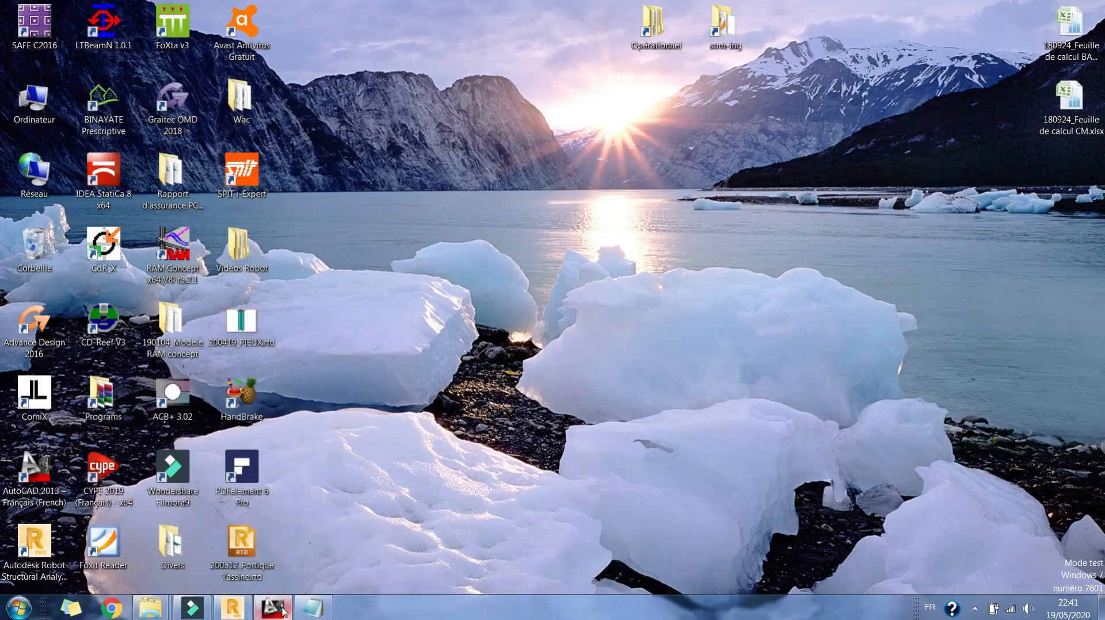
pyautogui.moveTo(668, 152); pyautogui.dragTo(603, 170, button='middle')
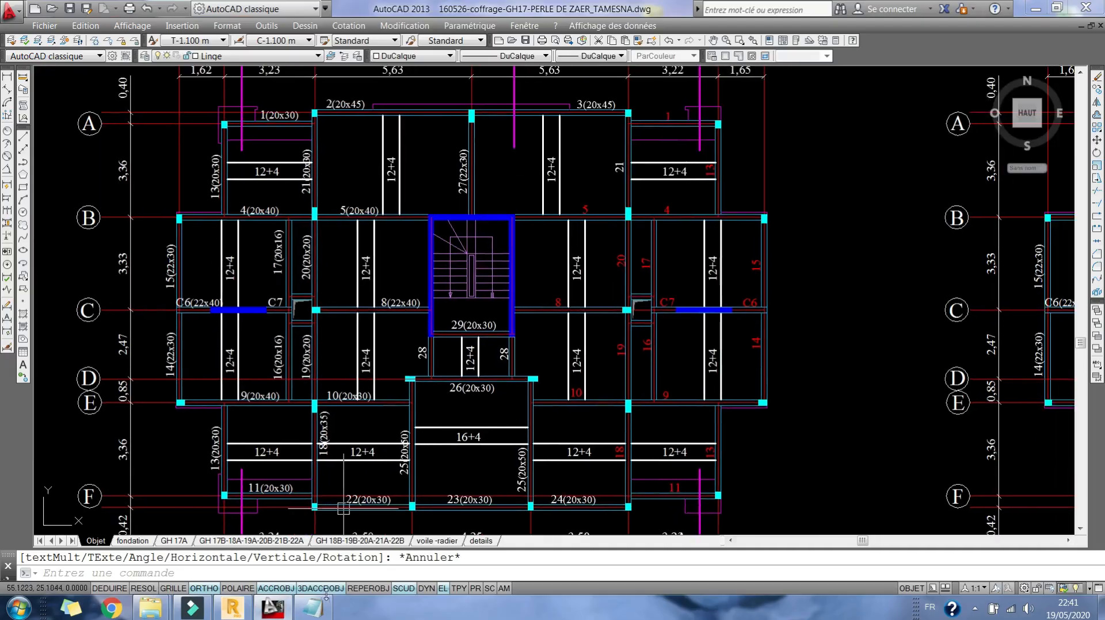
pyautogui.moveTo(321, 609)
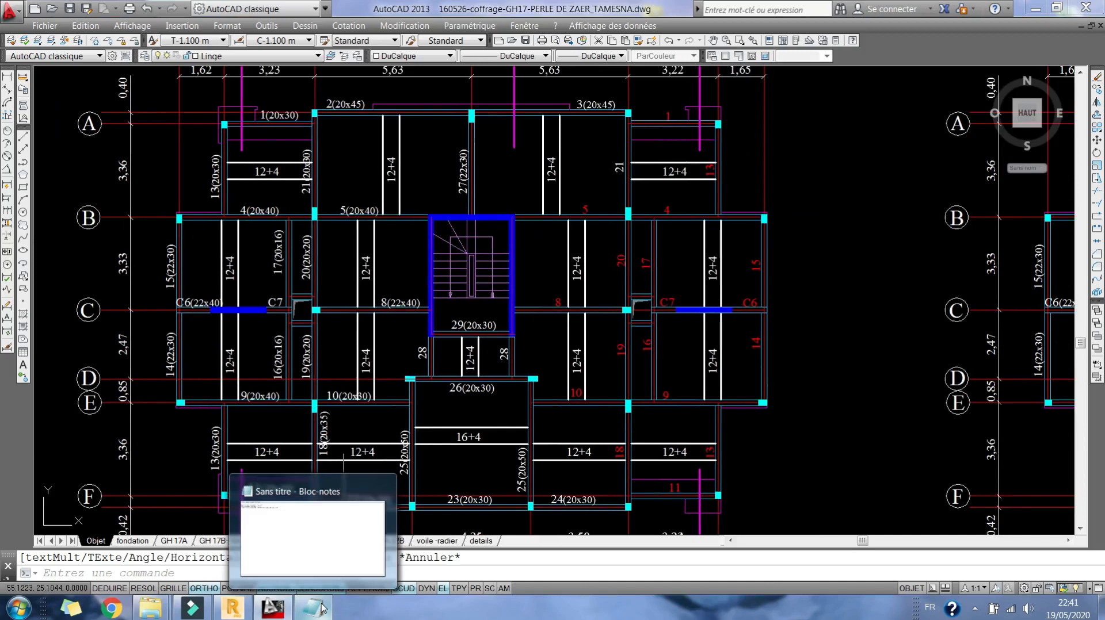
pyautogui.click(282, 609)
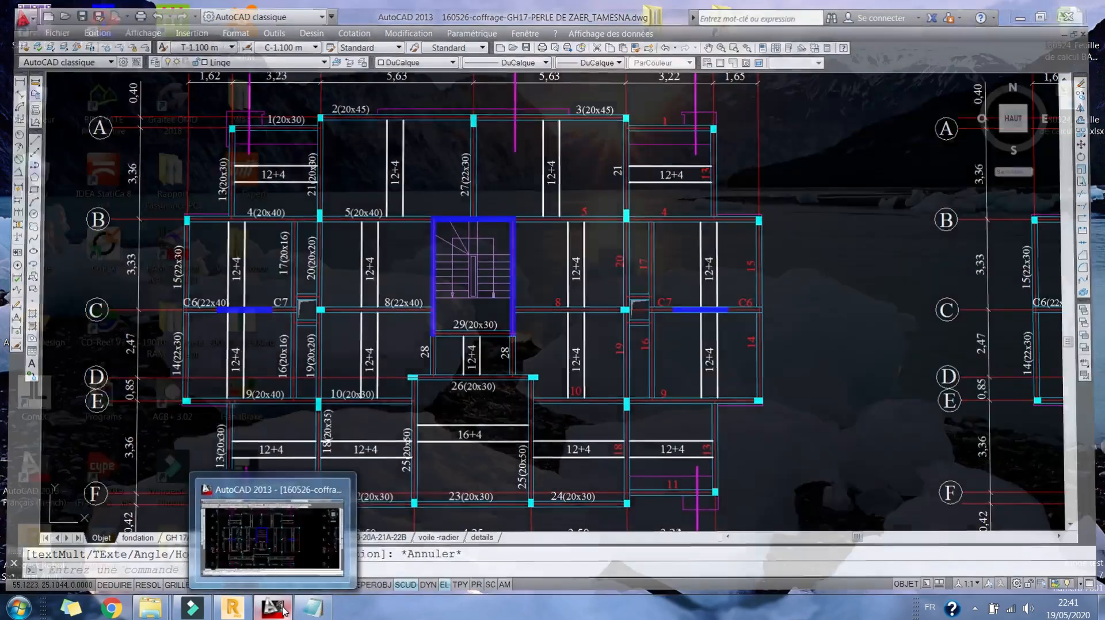
pyautogui.click(233, 609)
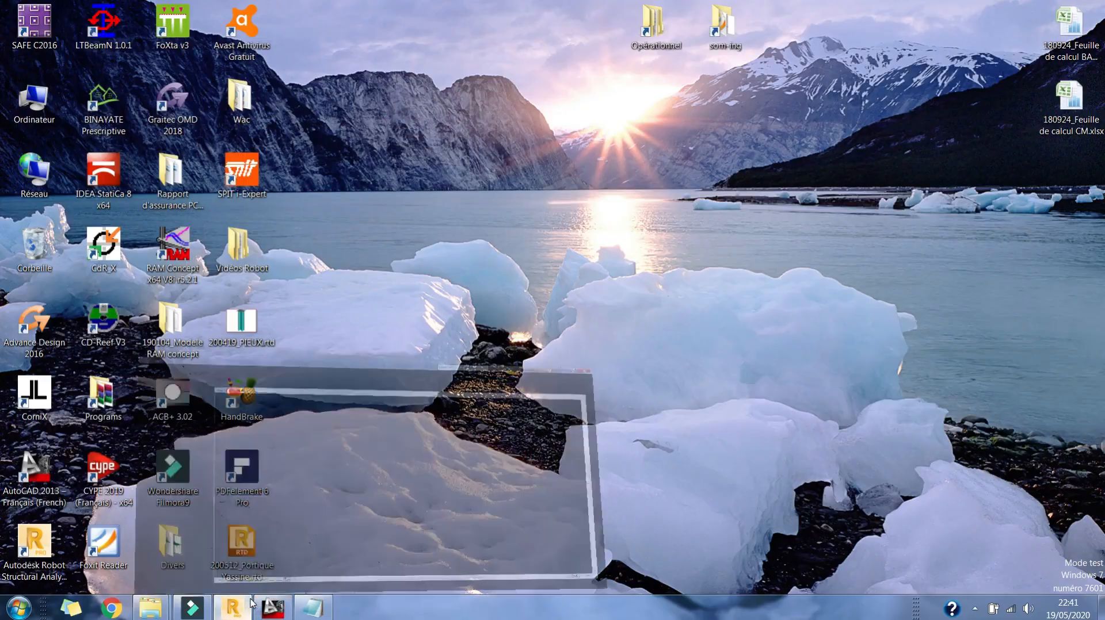
pyautogui.scroll(-3, 524, 293)
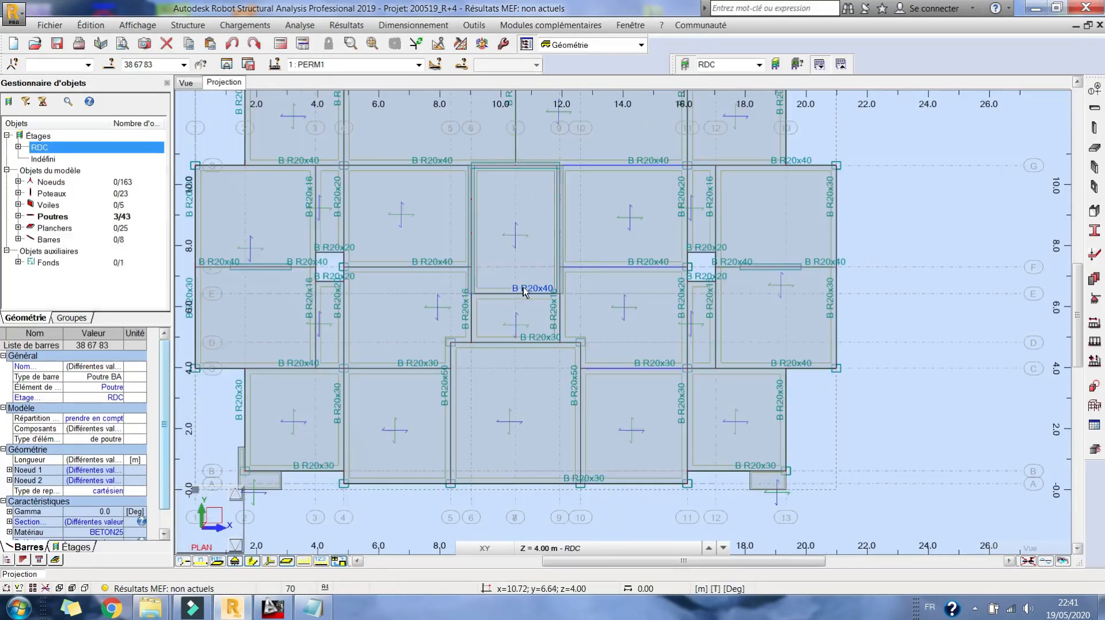
# Examine the beam layout and section labels across the RDC floor in the plan and 3D views
pyautogui.scroll(-2, 525, 293)
pyautogui.rightClick(768, 188)
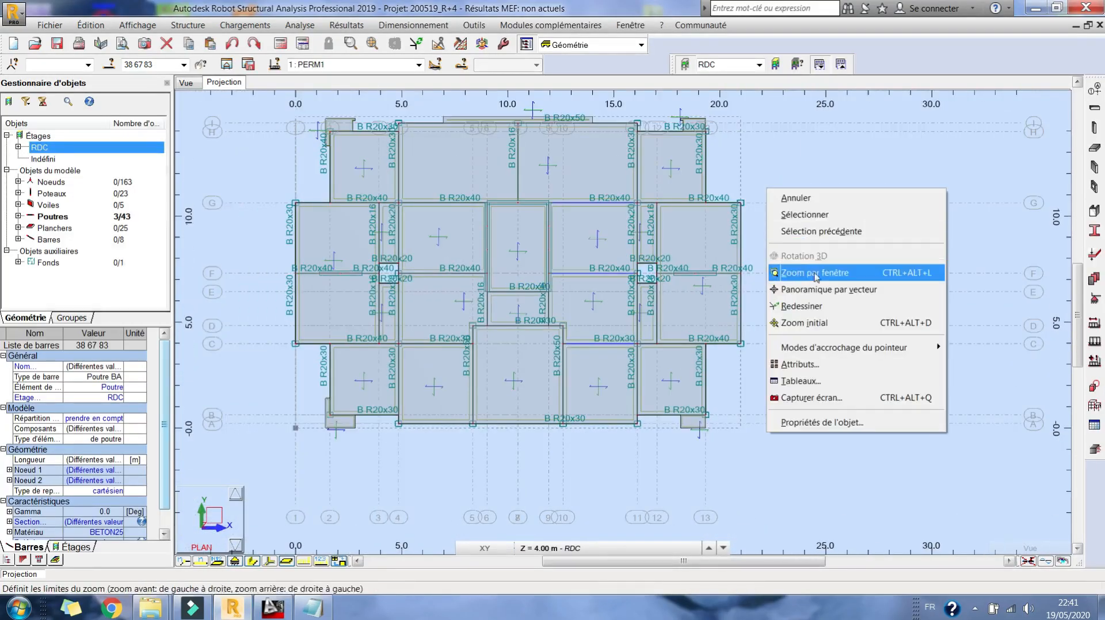
pyautogui.click(186, 82)
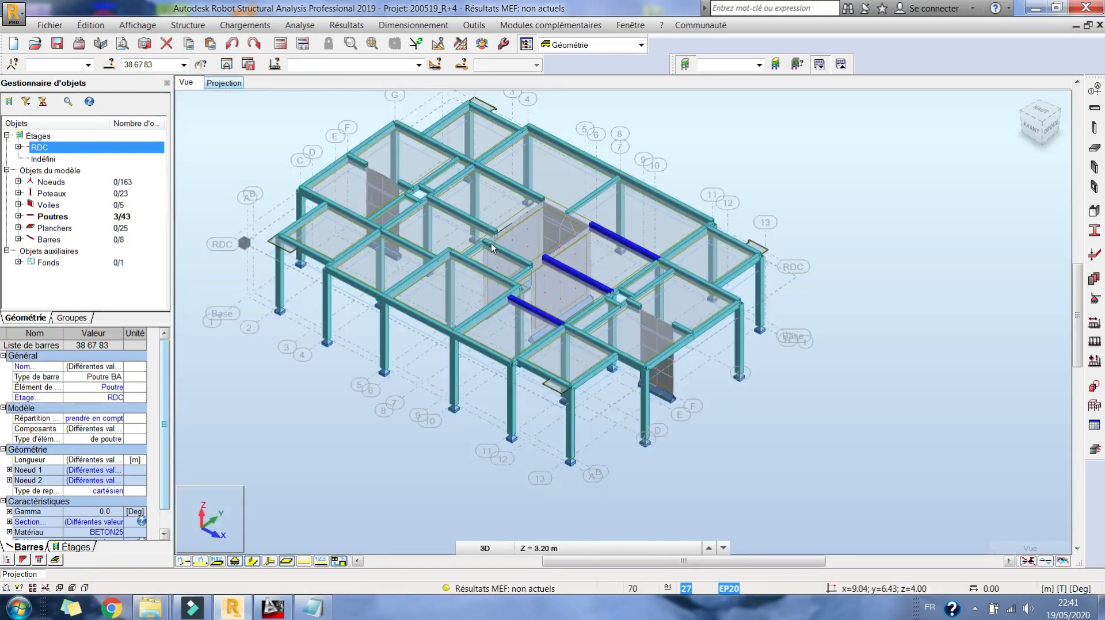
pyautogui.click(224, 82)
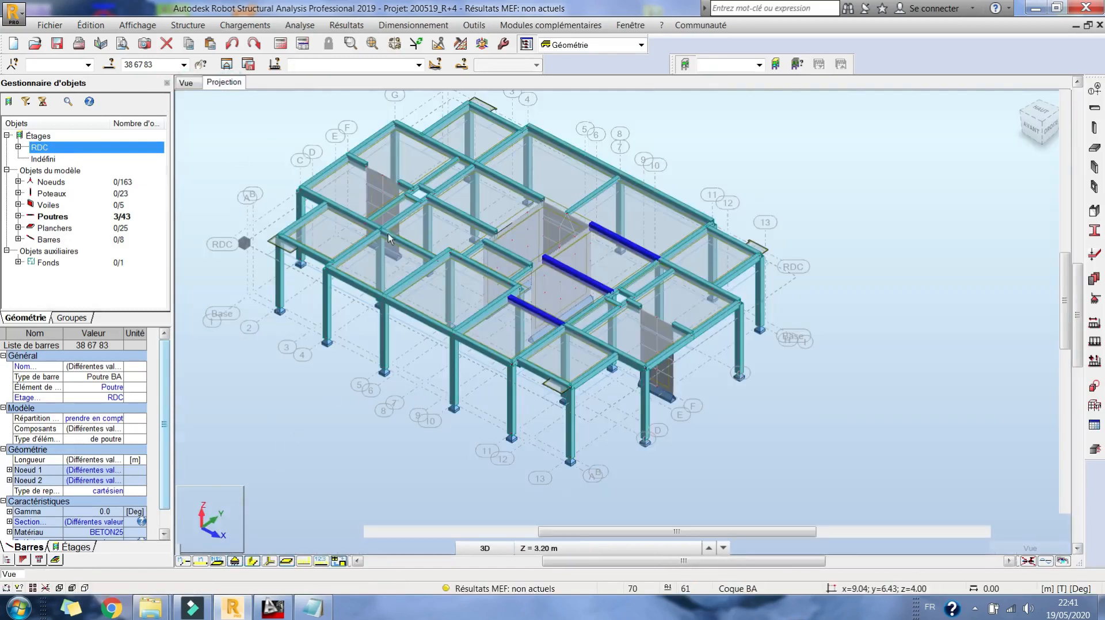
pyautogui.click(439, 244)
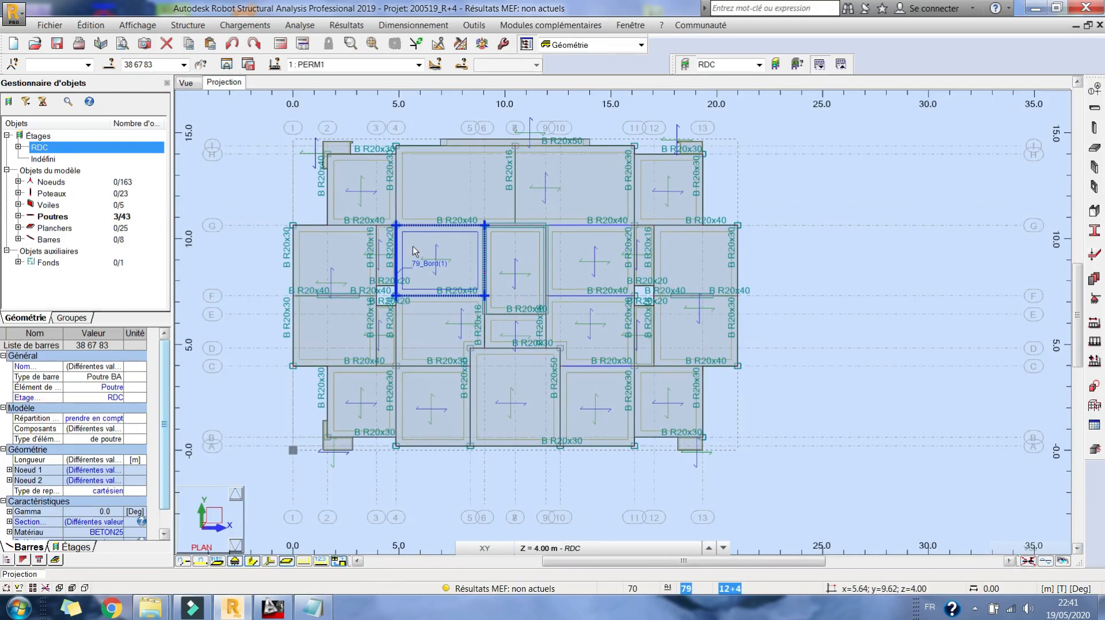
pyautogui.moveTo(696, 114); pyautogui.dragTo(703, 151, button='middle')
pyautogui.scroll(2, 704, 150)
pyautogui.moveTo(581, 178); pyautogui.dragTo(766, 114, button='middle')
pyautogui.moveTo(890, 216); pyautogui.dragTo(815, 141, button='middle')
pyautogui.moveTo(815, 142); pyautogui.dragTo(809, 134)
pyautogui.moveTo(886, 188); pyautogui.dragTo(923, 145, button='middle')
pyautogui.moveTo(554, 256); pyautogui.dragTo(703, 238, button='middle')
pyautogui.moveTo(761, 258); pyautogui.dragTo(536, 290, button='middle')
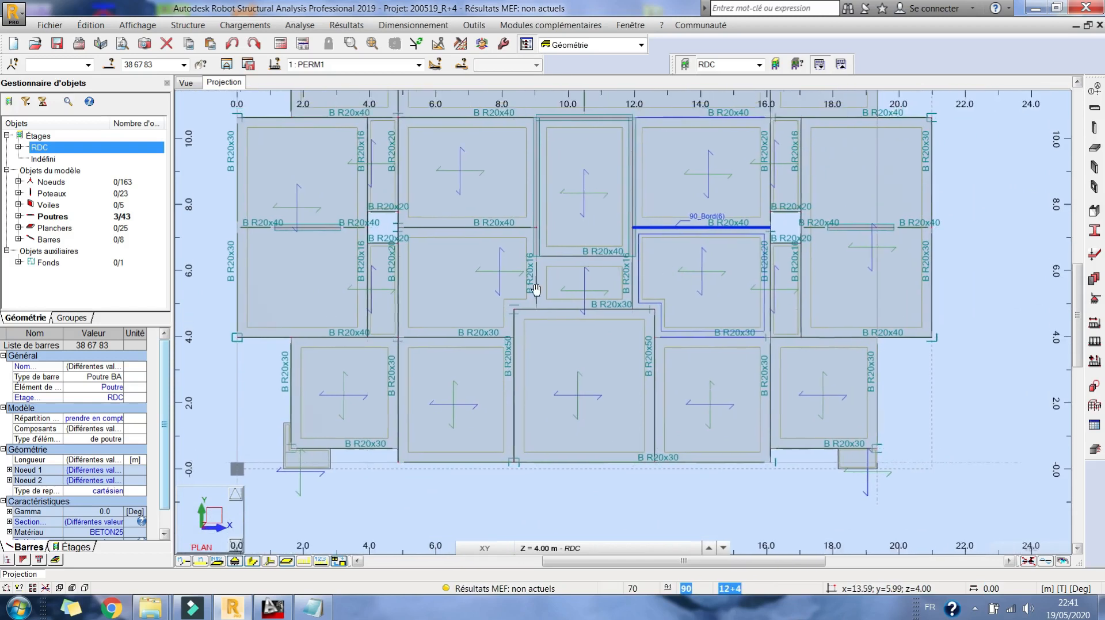
pyautogui.scroll(-2, 537, 290)
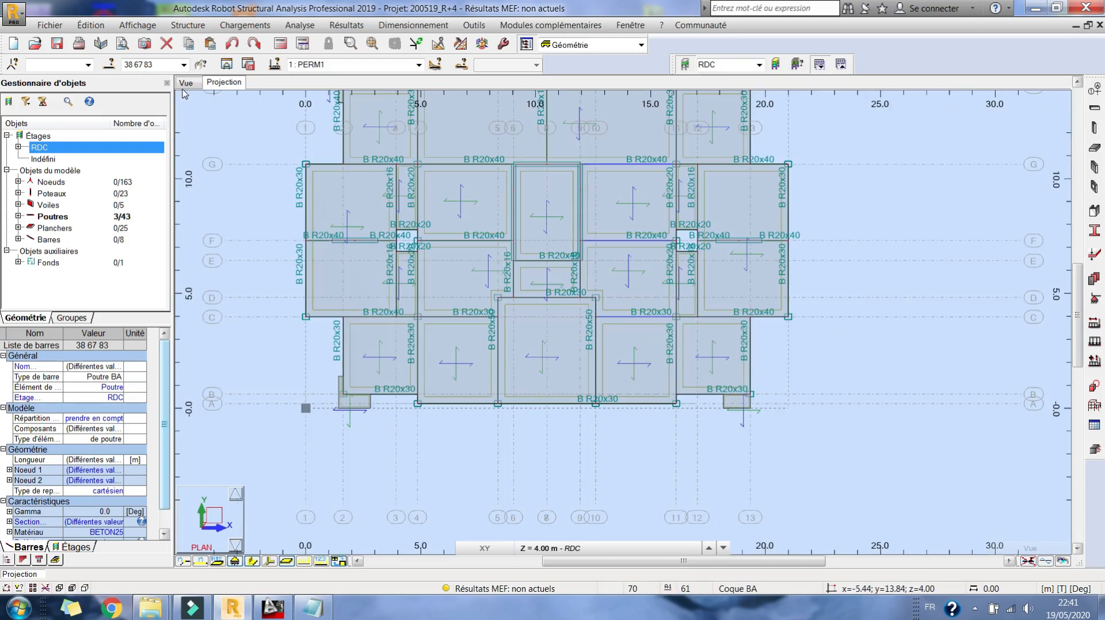
# Clear the selection of the three highlighted beams in the 3D view
pyautogui.click(190, 83)
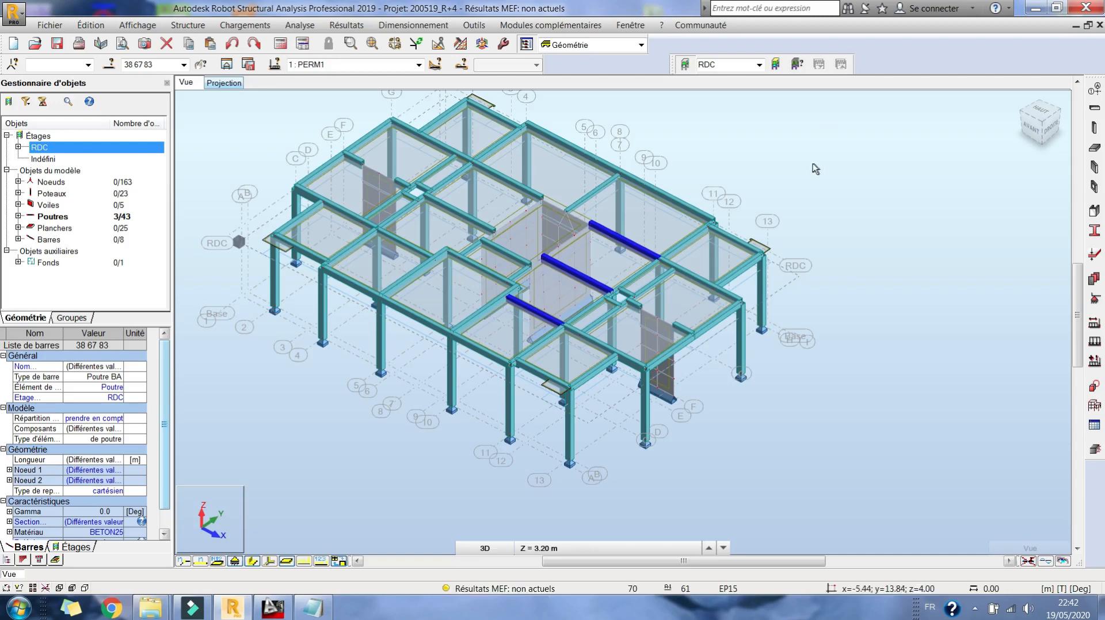
pyautogui.rightClick(813, 193)
pyautogui.click(808, 205)
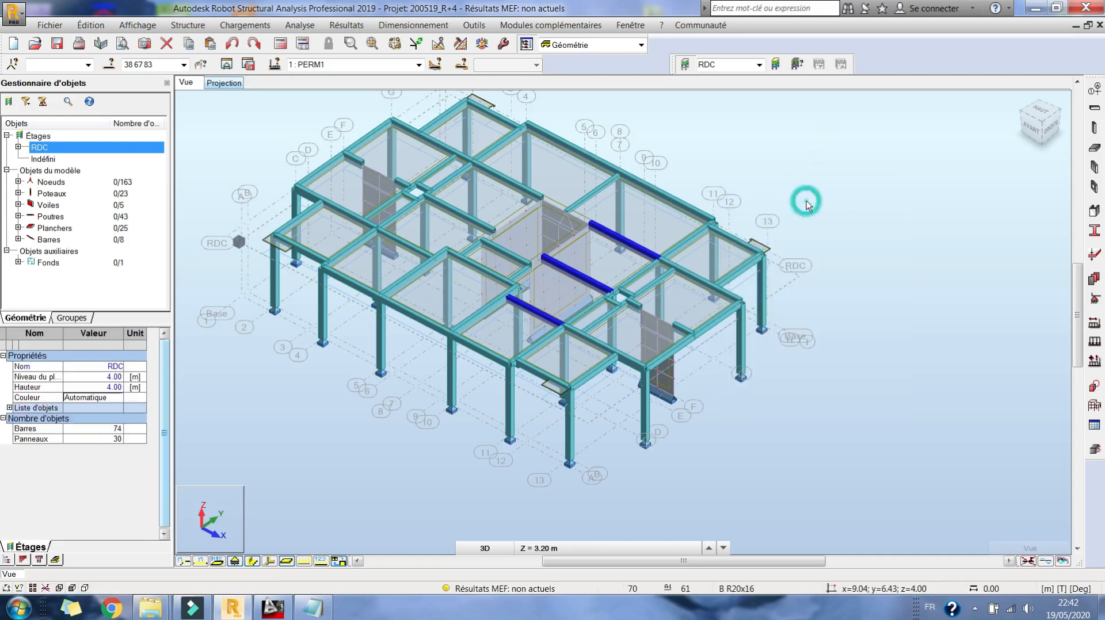
# Open the bar releases definition (Relâchements) with the RDC structure shown in 3D
pyautogui.click(225, 83)
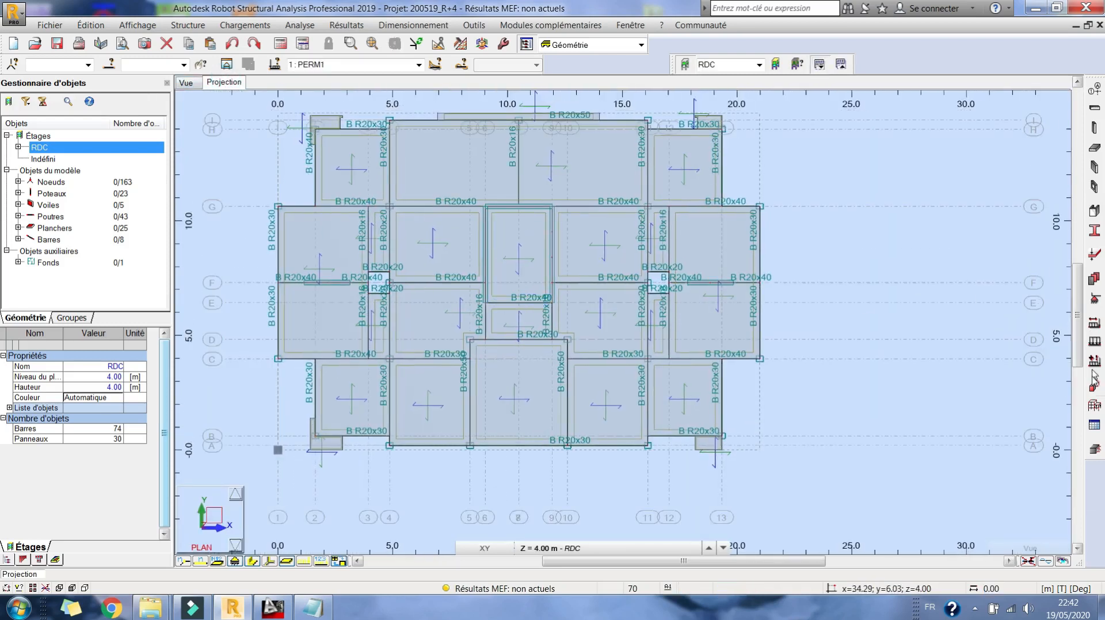
pyautogui.click(1095, 406)
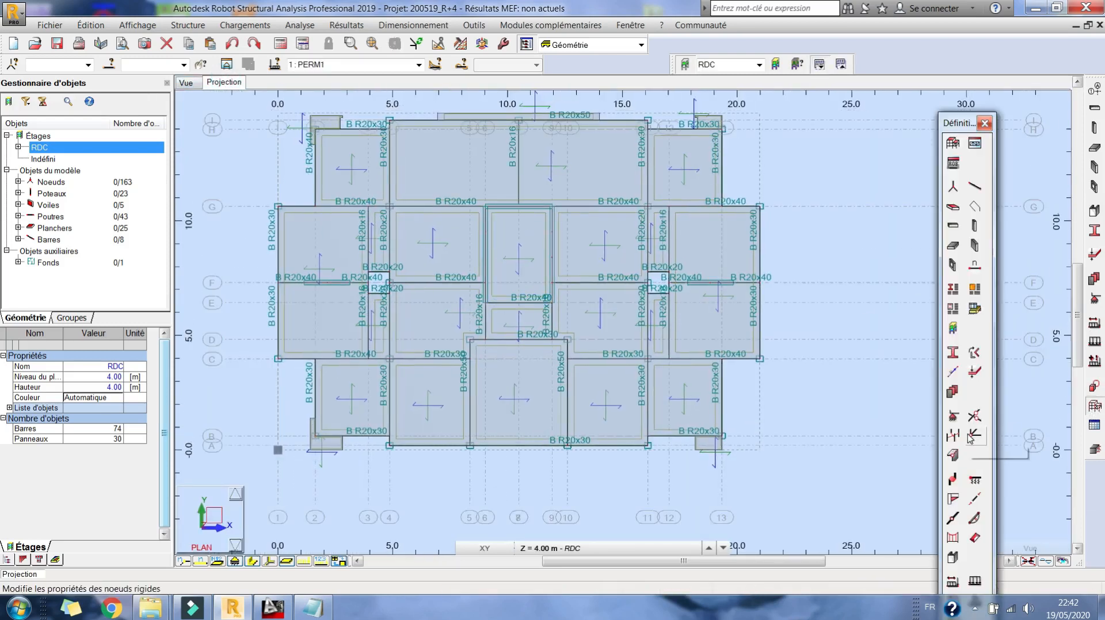
pyautogui.click(185, 83)
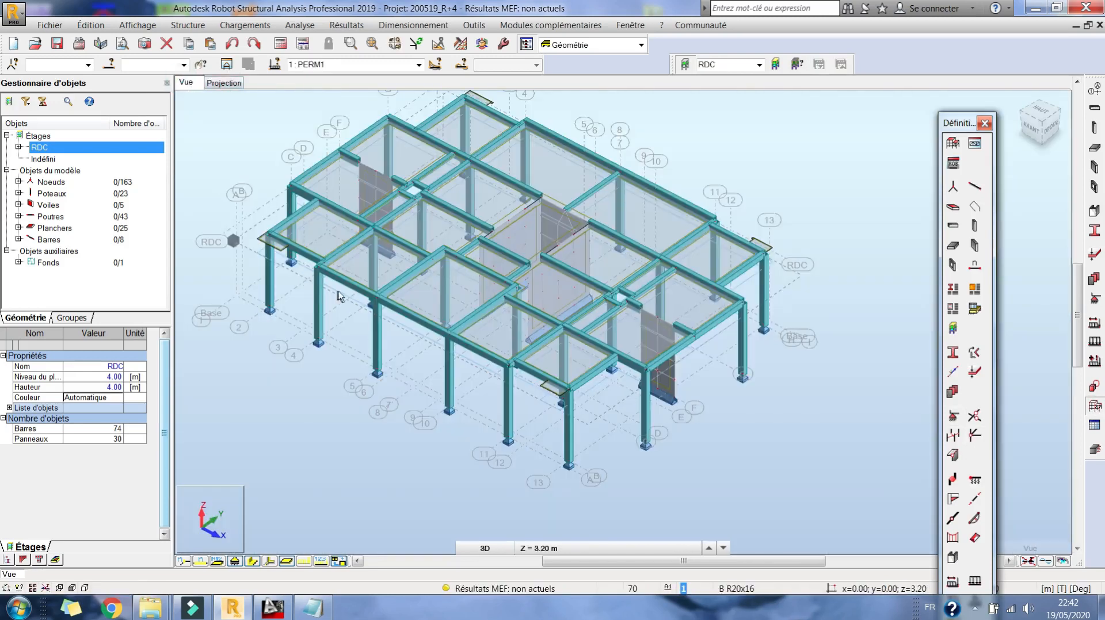
pyautogui.moveTo(338, 292)
pyautogui.mouseDown(button='middle')
pyautogui.moveTo(325, 291)
pyautogui.moveTo(330, 299)
pyautogui.mouseUp(button='middle')
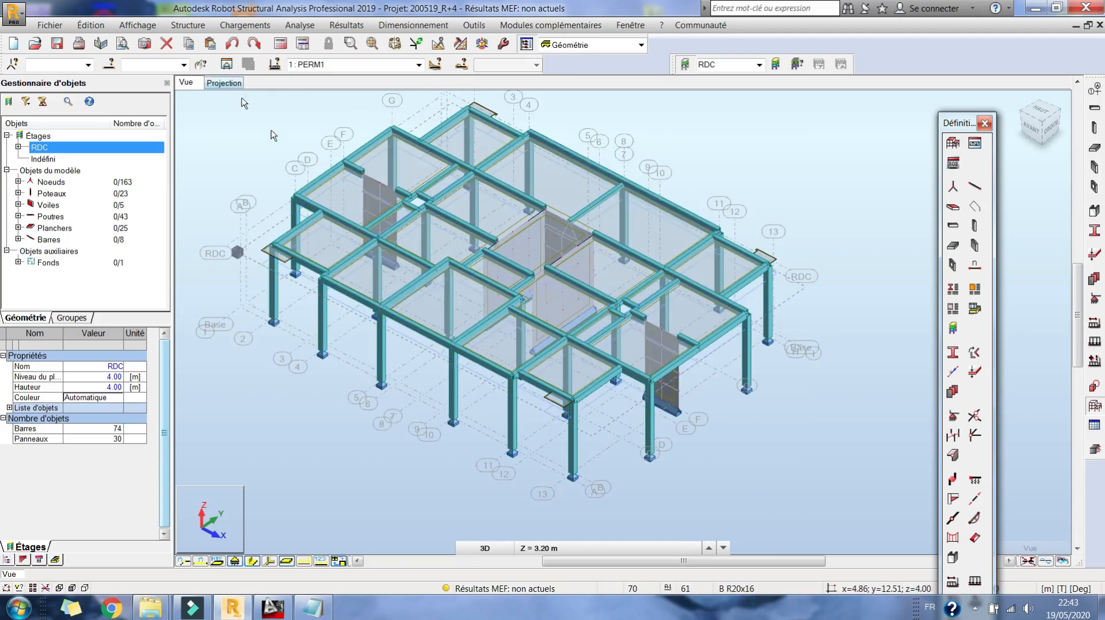
pyautogui.rightClick(574, 141)
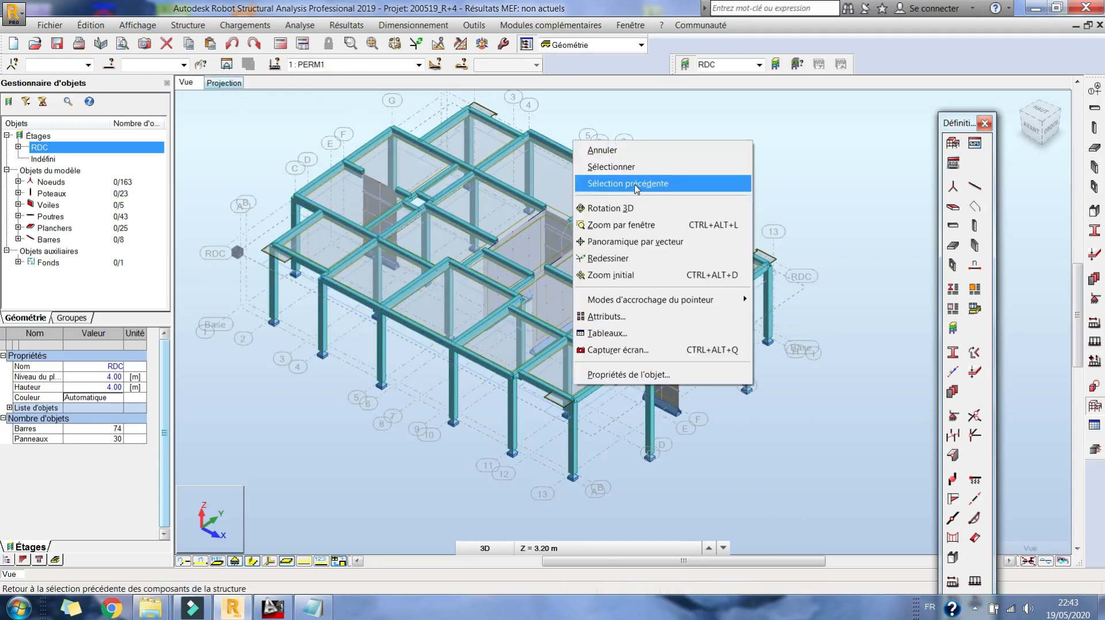
pyautogui.click(630, 209)
pyautogui.moveTo(538, 244); pyautogui.dragTo(514, 291)
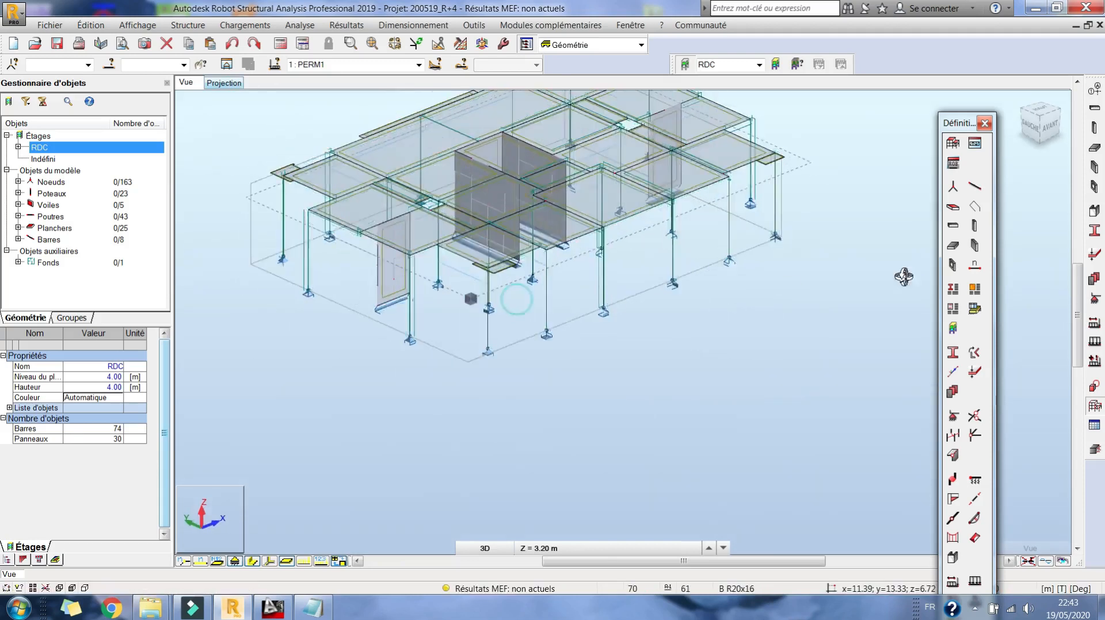
pyautogui.click(974, 436)
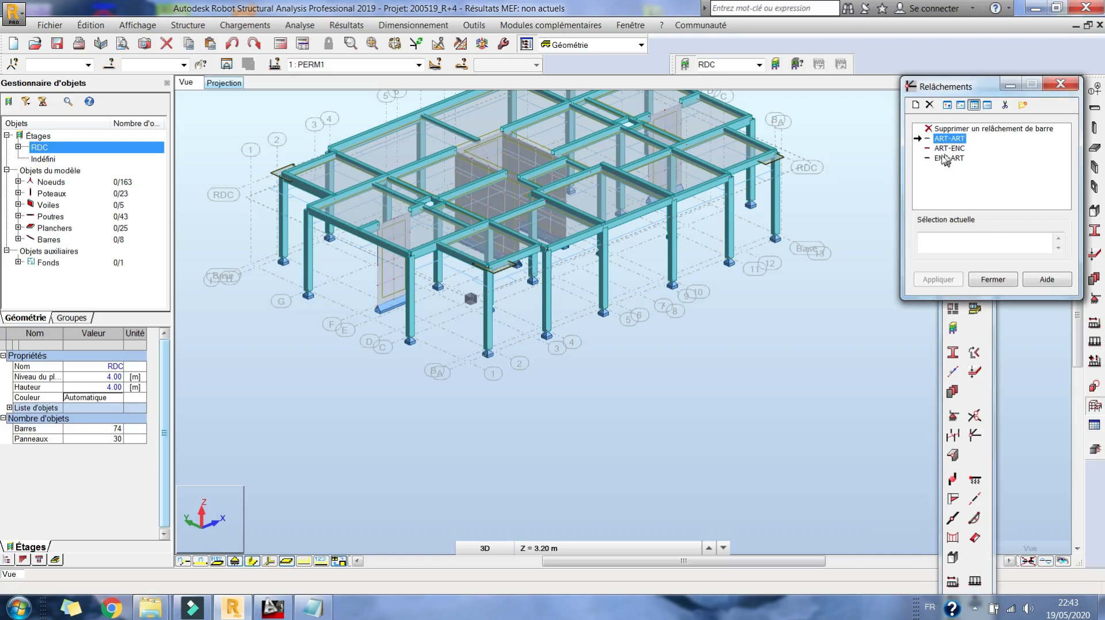
# Apply the ENC-ART release to the facade columns on axis A at axes 4, 5, 10 and 11, and to the axis 2 corner column
pyautogui.scroll(5, 732, 233)
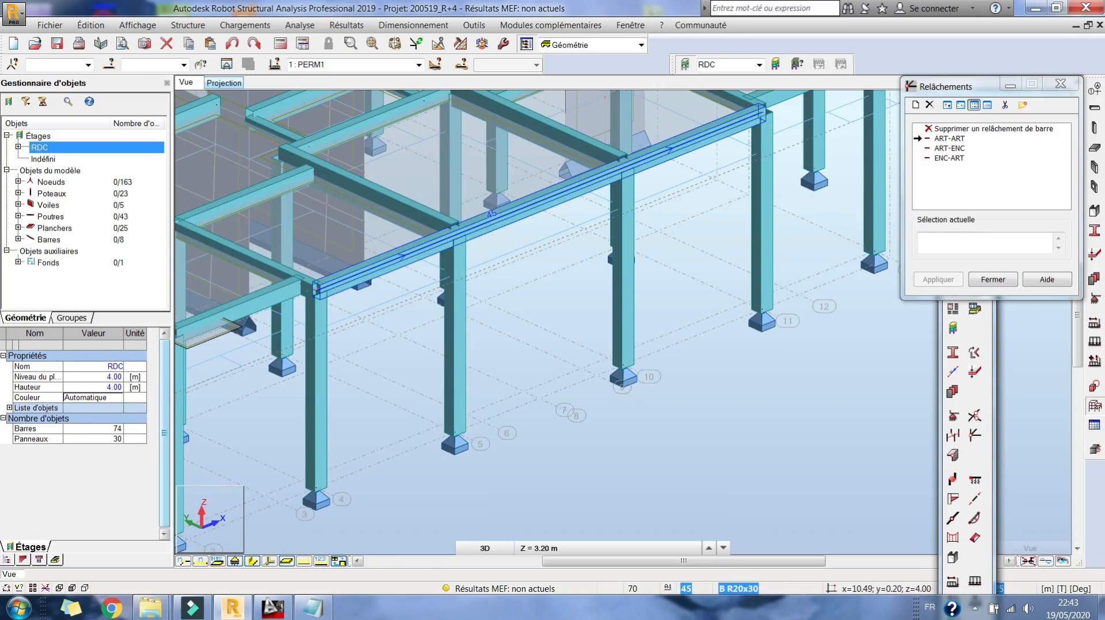
pyautogui.scroll(-2, 570, 253)
pyautogui.moveTo(538, 260); pyautogui.dragTo(539, 271, button='middle')
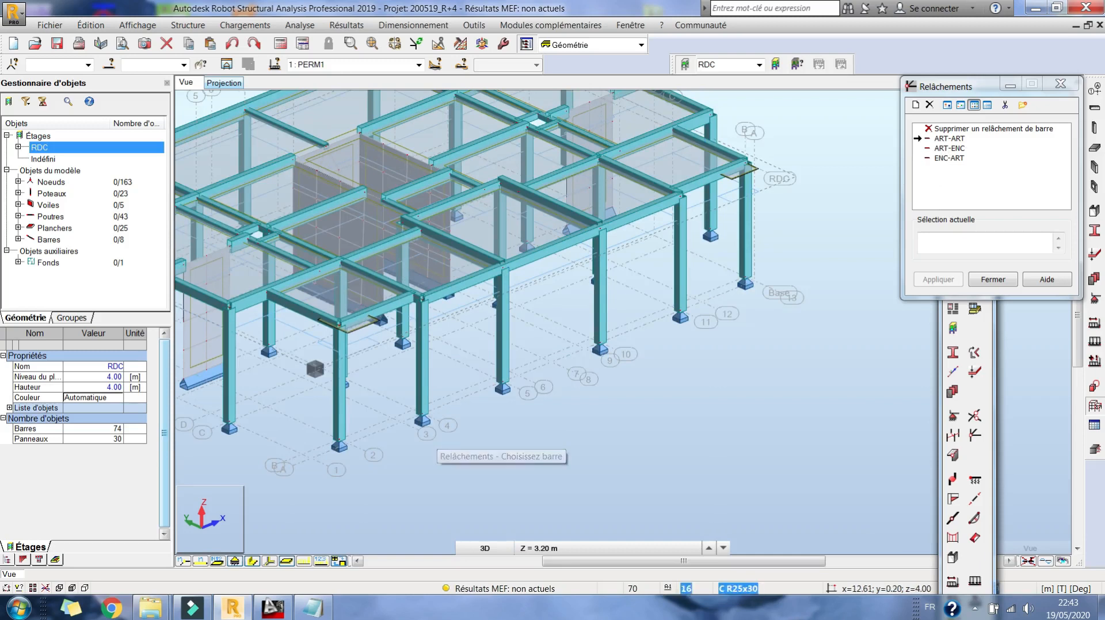
pyautogui.click(949, 157)
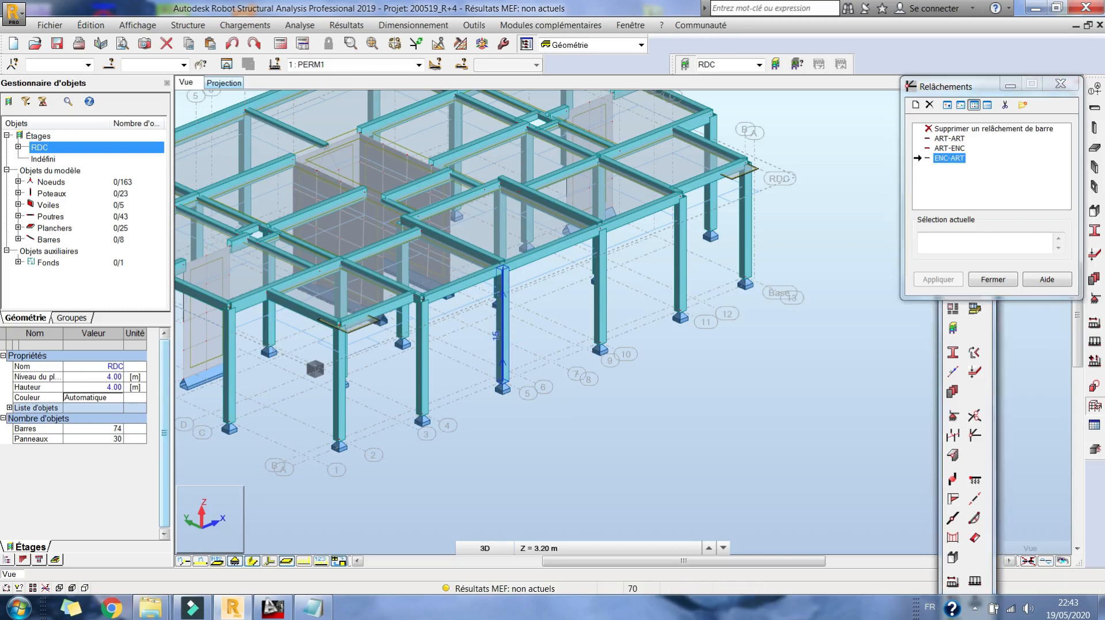
pyautogui.click(502, 329)
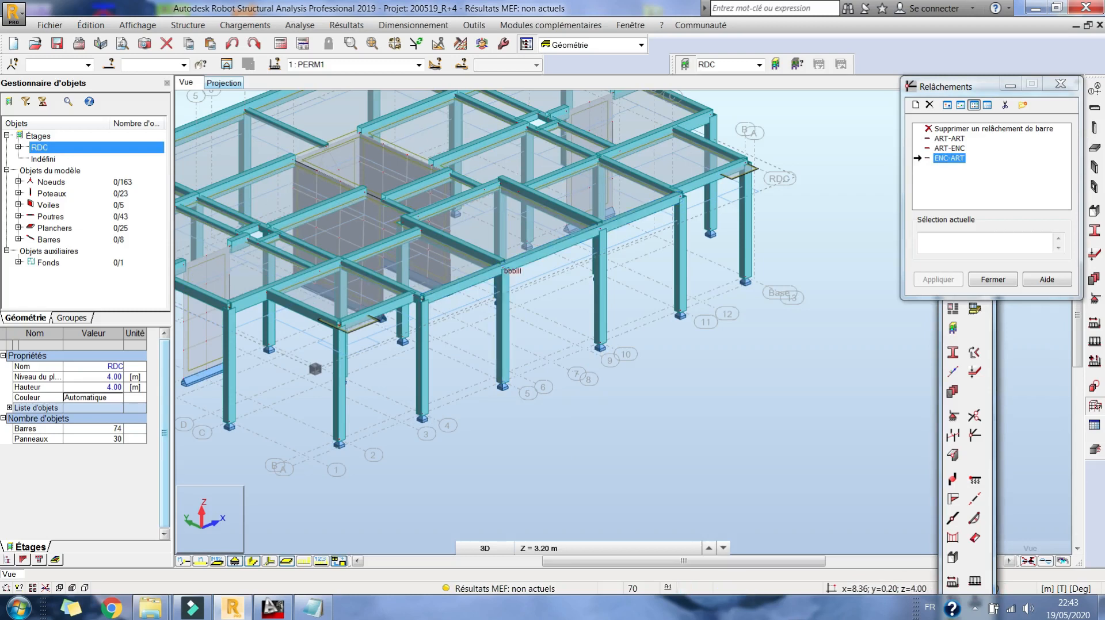
pyautogui.click(420, 403)
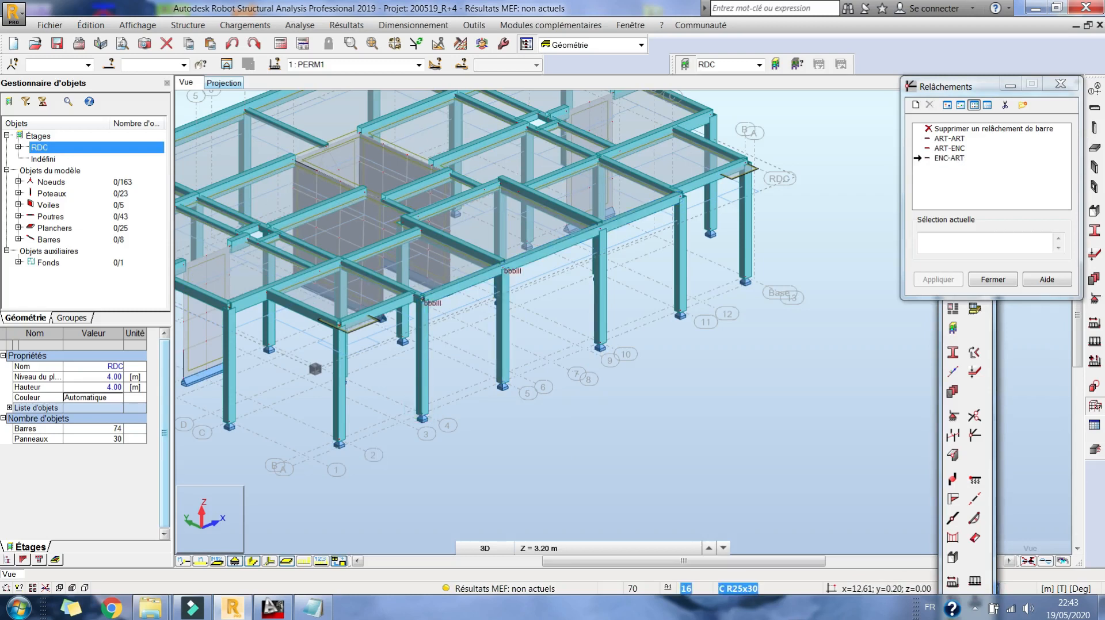
pyautogui.click(599, 337)
pyautogui.click(679, 265)
pyautogui.click(339, 425)
# Apply the ENC-ART release to the columns on axes 1 and 2, the axis 4/F column, and the axis I facade columns
pyautogui.moveTo(502, 381); pyautogui.dragTo(754, 342, button='middle')
pyautogui.click(482, 323)
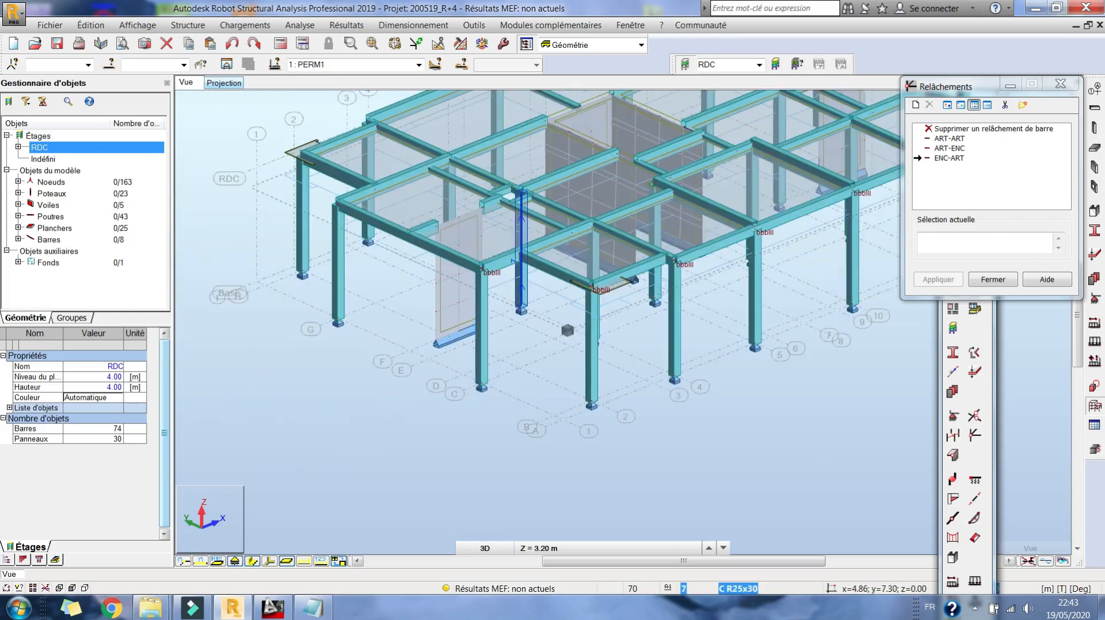
pyautogui.click(521, 288)
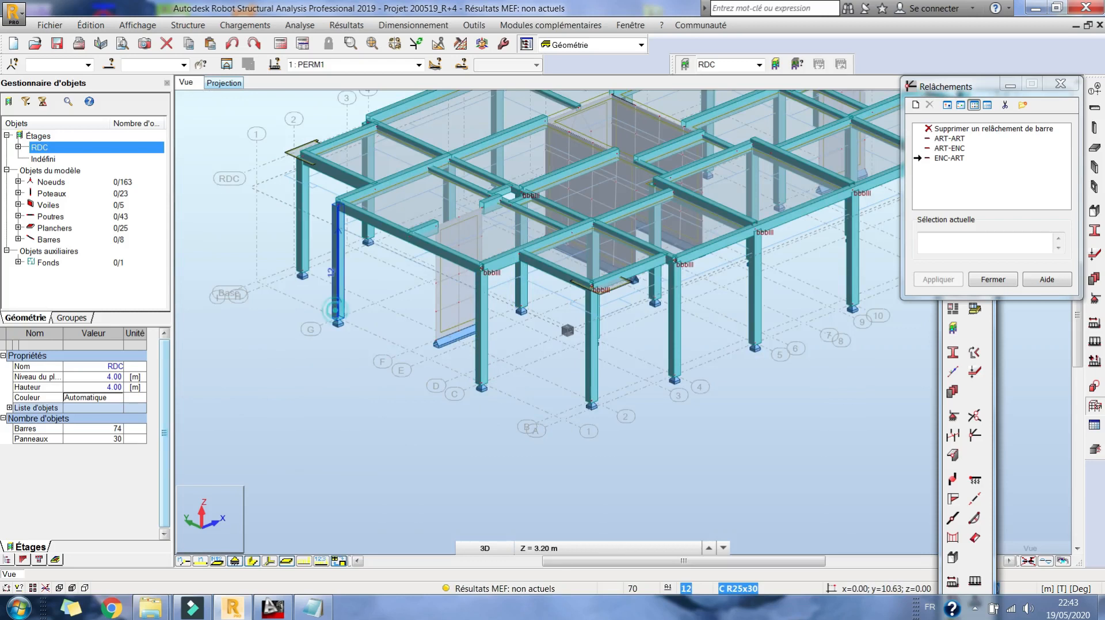
pyautogui.click(302, 219)
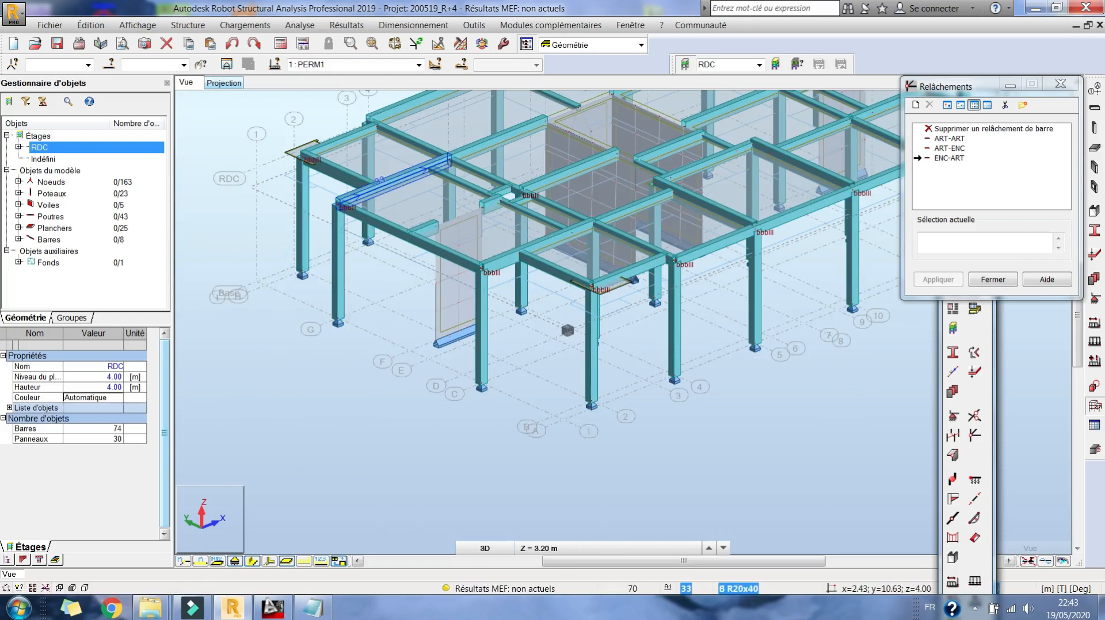
pyautogui.click(368, 209)
pyautogui.moveTo(452, 141); pyautogui.dragTo(324, 249, button='middle')
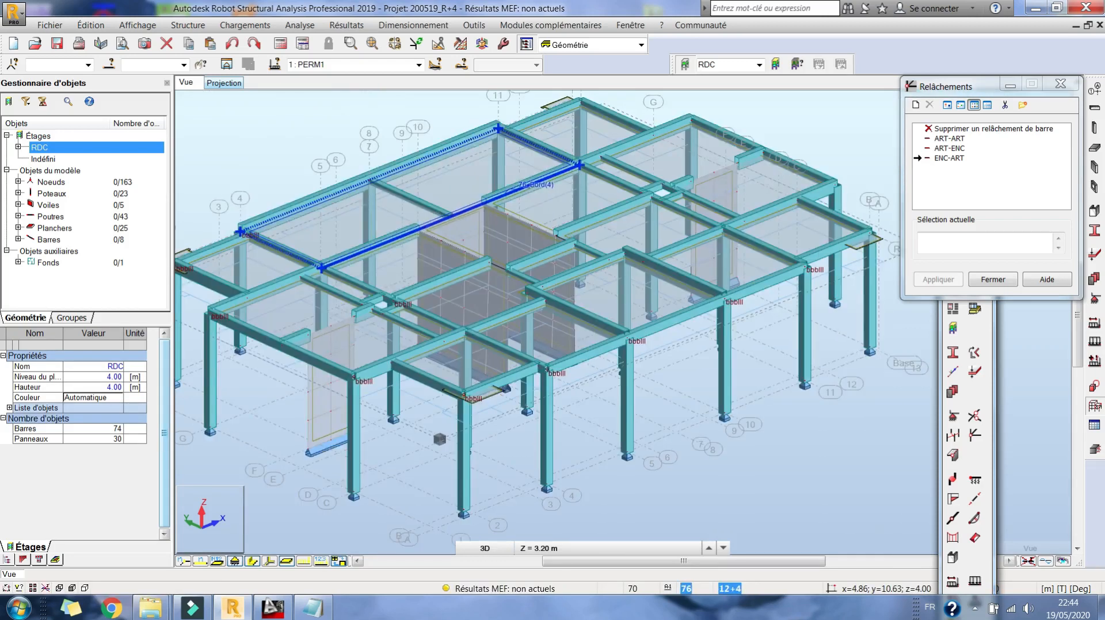
pyautogui.click(362, 248)
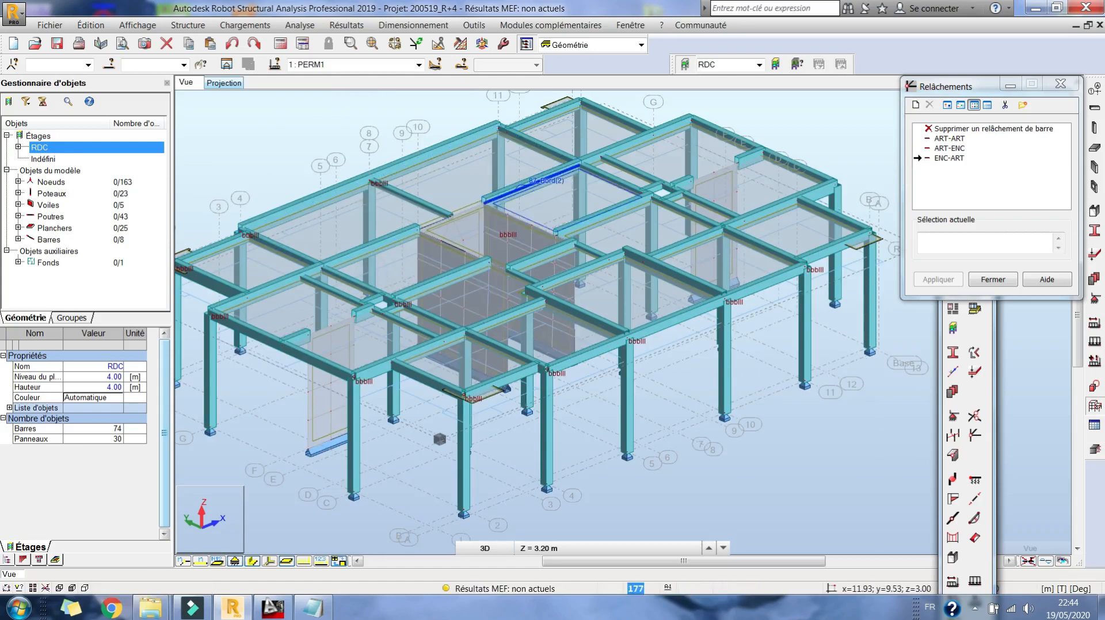
# Reapply the ENC-ART release to the column at axes 11 and I, and assign it to the axis 13 columns at H and G
pyautogui.rightClick(386, 114)
pyautogui.click(458, 179)
pyautogui.moveTo(476, 234); pyautogui.dragTo(581, 290)
pyautogui.click(947, 159)
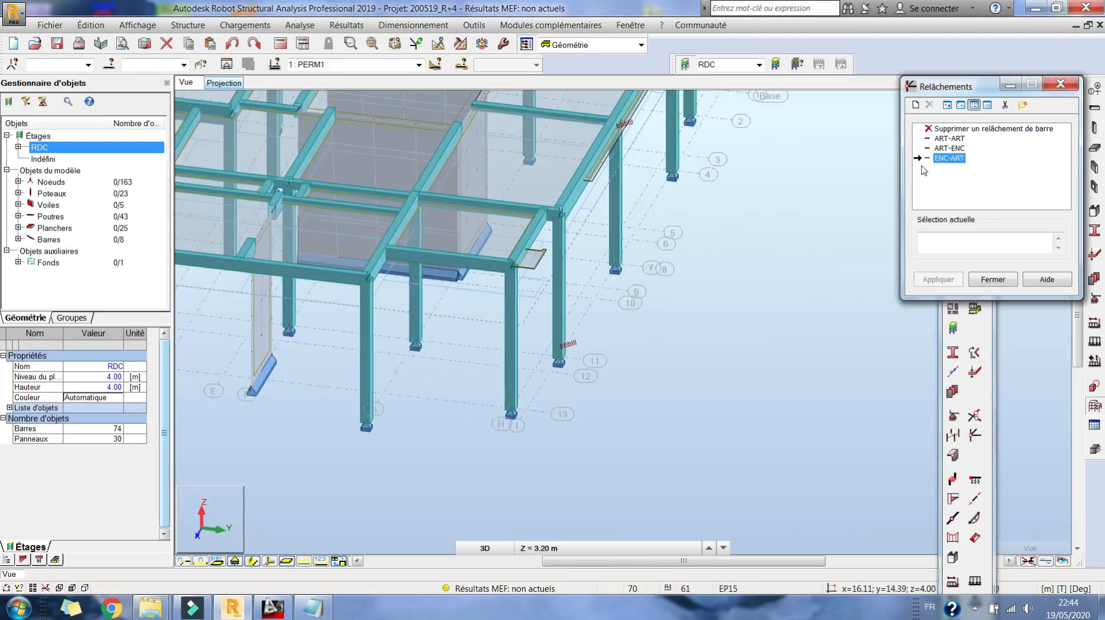
pyautogui.click(559, 282)
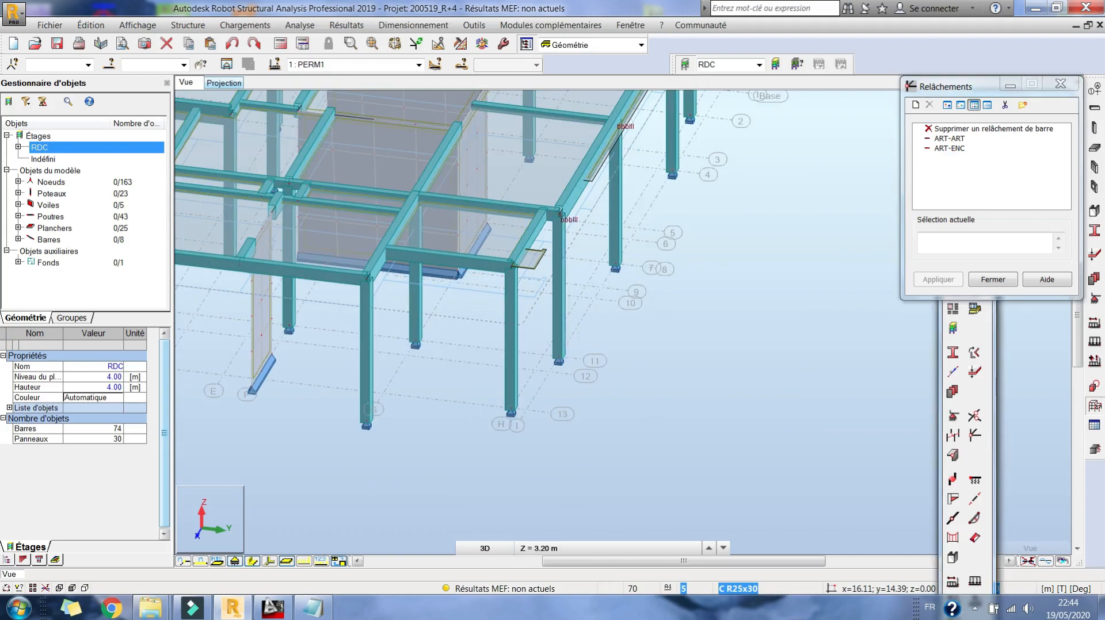
pyautogui.click(511, 398)
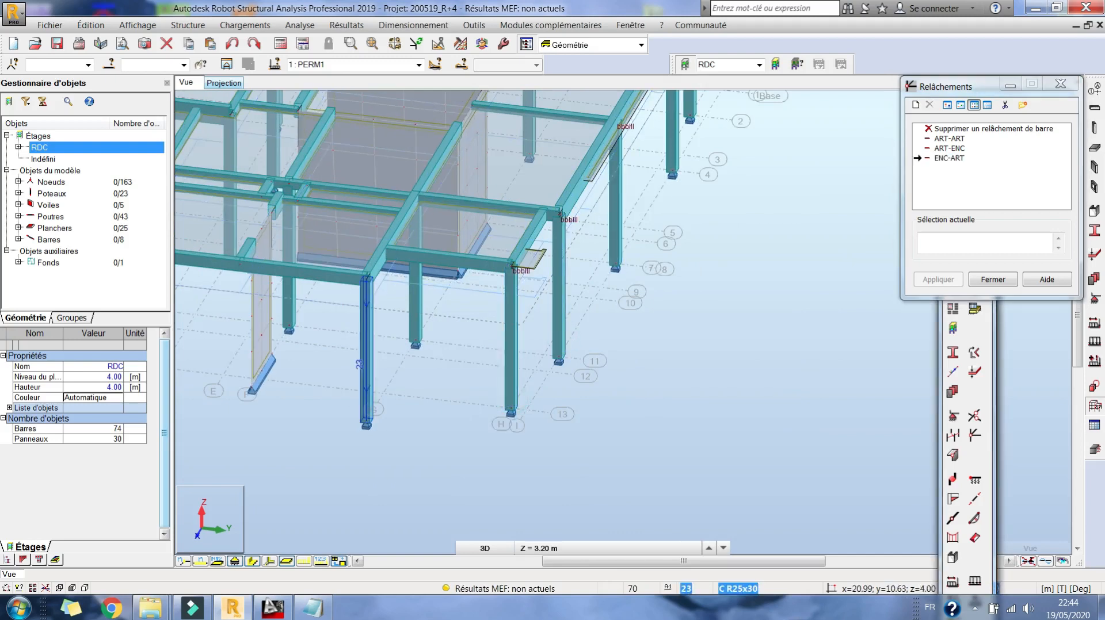
pyautogui.click(366, 413)
# Apply the ENC-ART release to the remaining axis 13 side columns at axes C and B
pyautogui.moveTo(417, 303); pyautogui.dragTo(505, 279, button='middle')
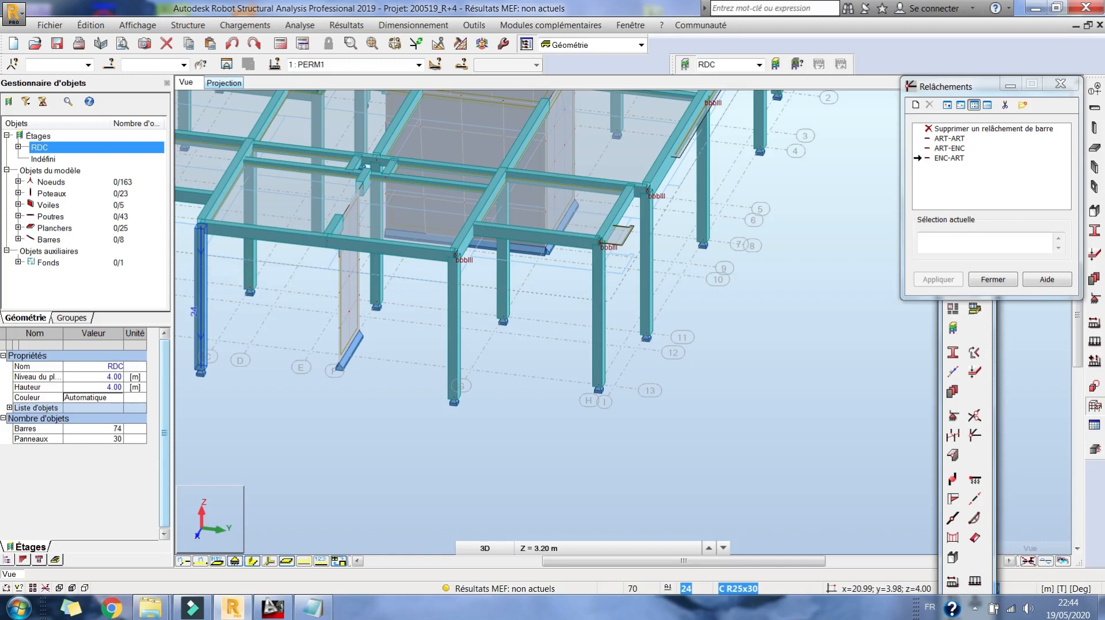
pyautogui.click(200, 254)
pyautogui.click(198, 358)
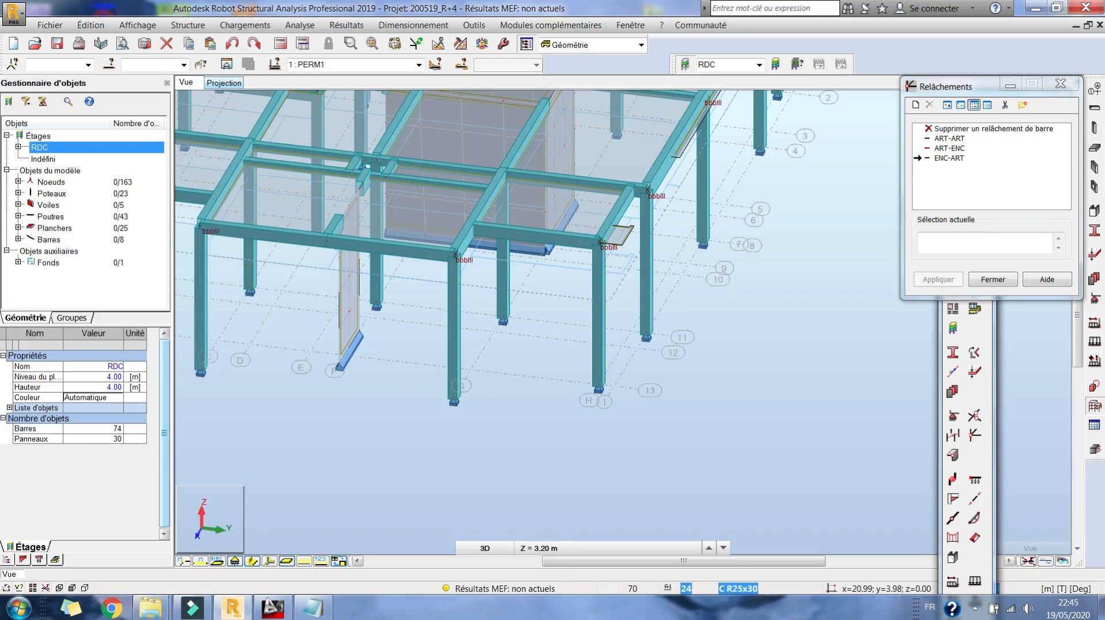
pyautogui.moveTo(364, 329); pyautogui.dragTo(567, 340, button='middle')
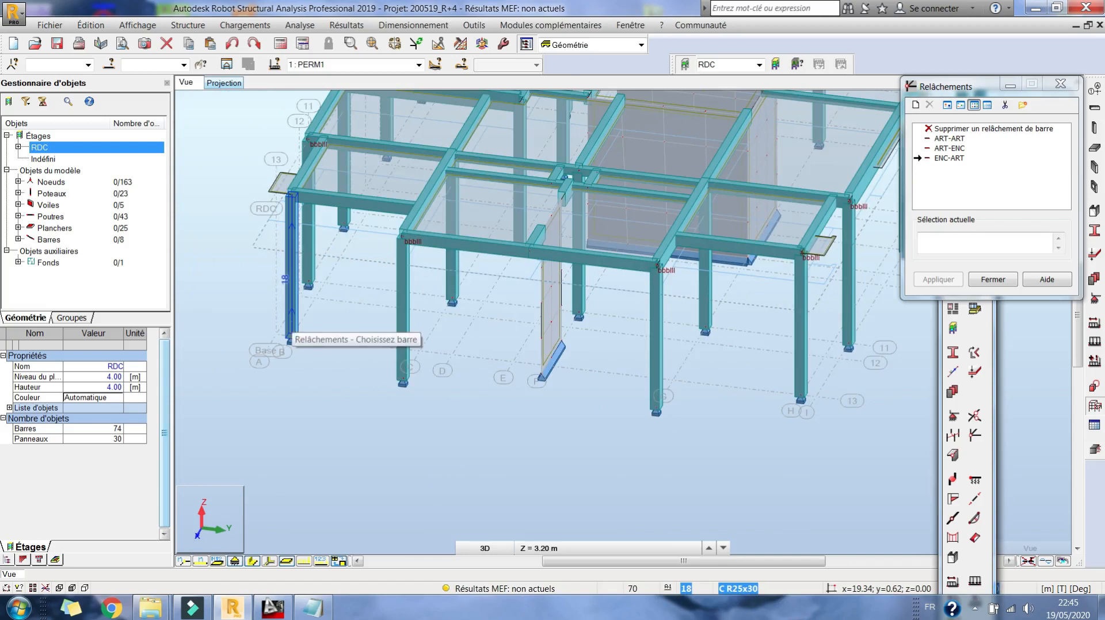
pyautogui.click(289, 333)
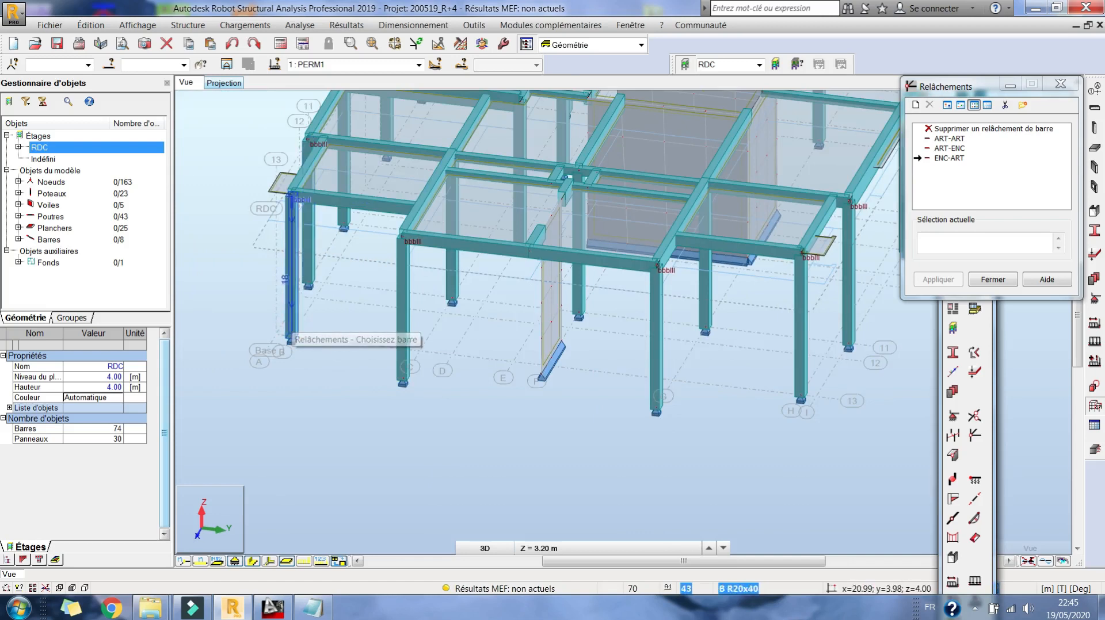
# Apply the ENC-ART release to the interior columns at 11/C, 10/D, 5/D and 4/C
pyautogui.moveTo(427, 202); pyautogui.dragTo(370, 212, button='middle')
pyautogui.moveTo(291, 278); pyautogui.dragTo(288, 352, button='middle')
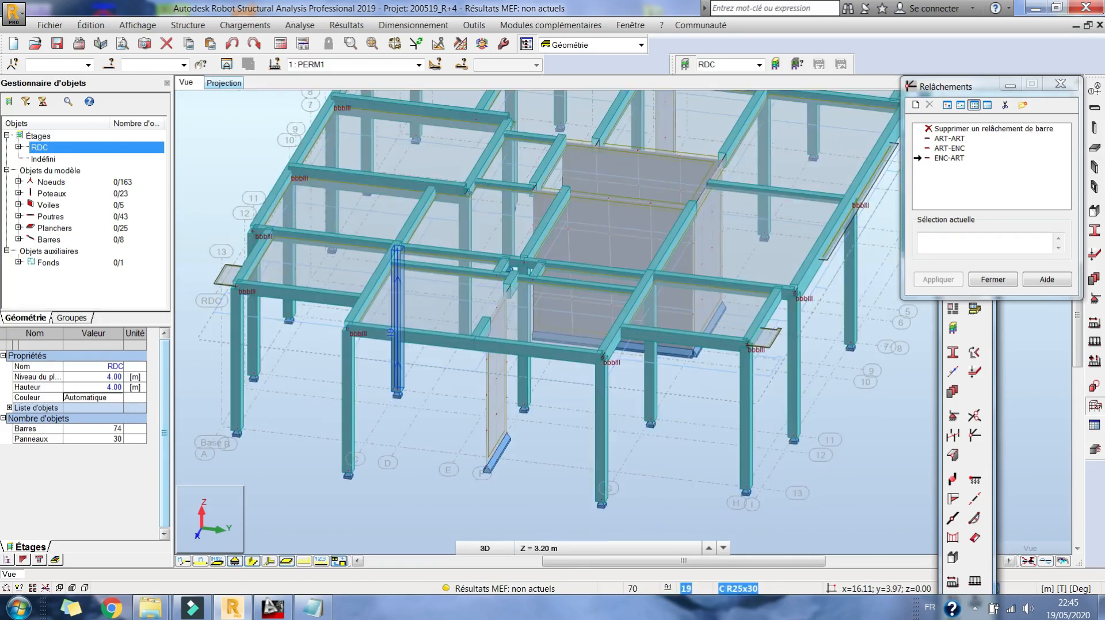
pyautogui.moveTo(496, 340); pyautogui.dragTo(446, 400, button='middle')
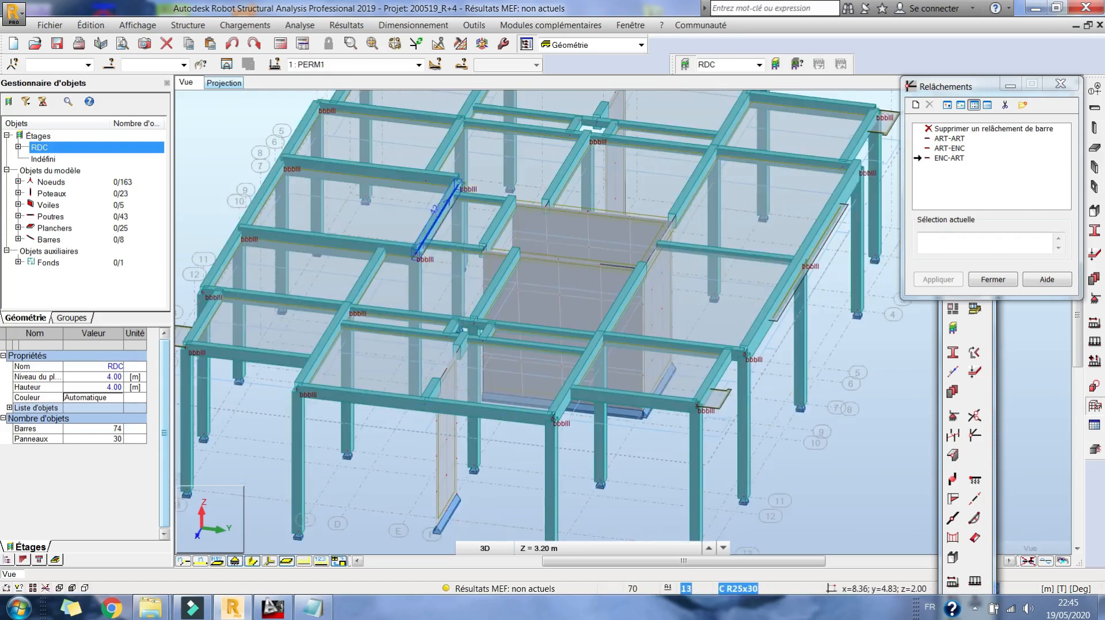
pyautogui.moveTo(526, 217); pyautogui.dragTo(437, 326, button='middle')
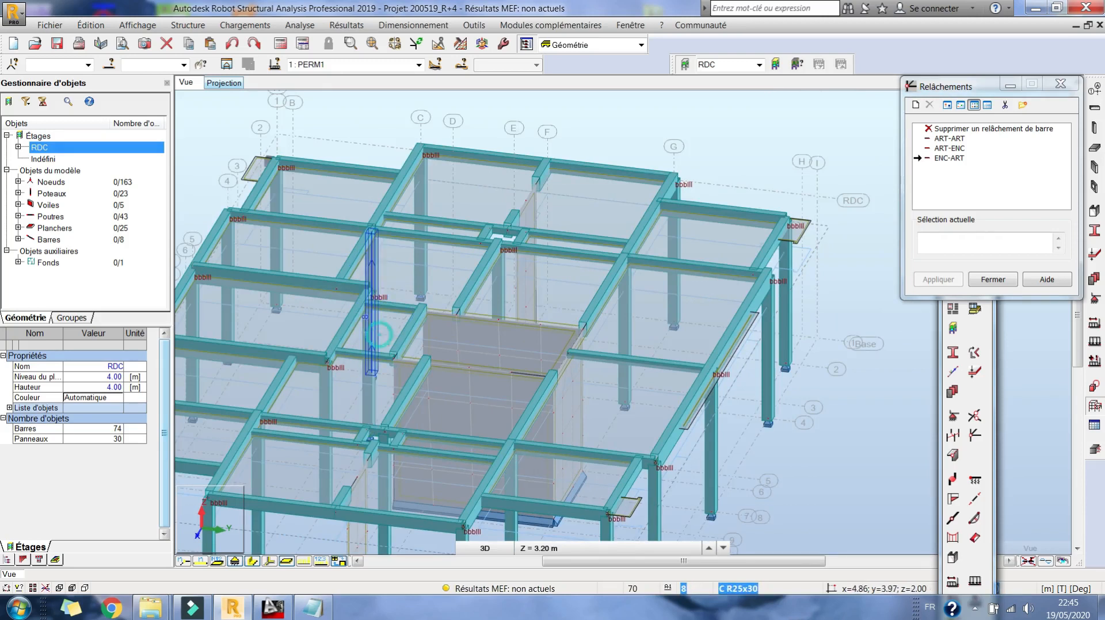
pyautogui.scroll(-2, 474, 235)
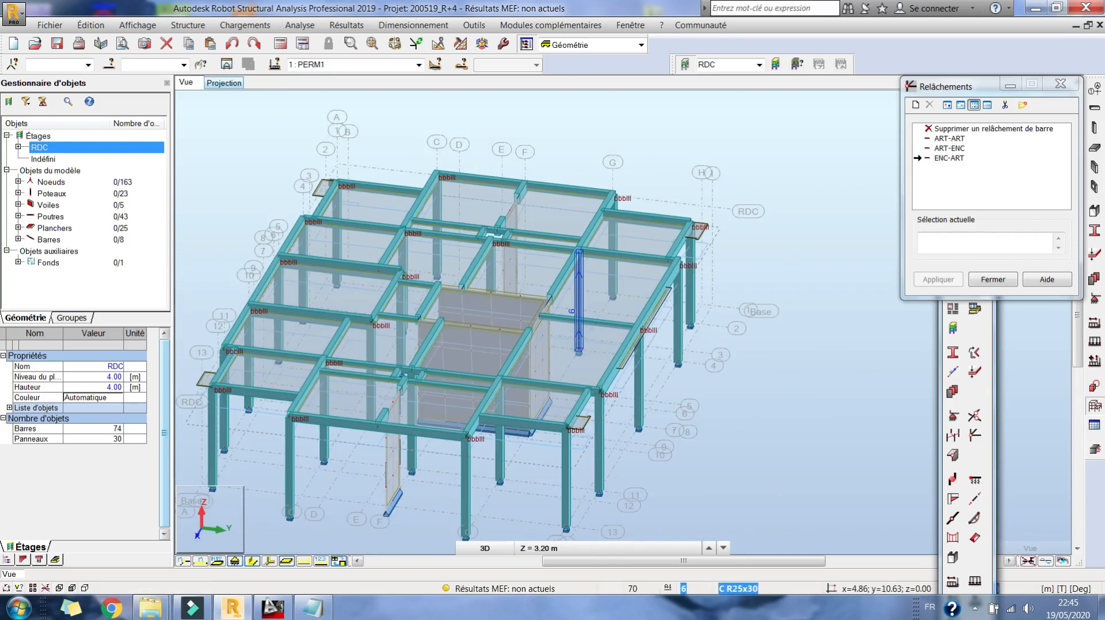
# Apply the ENC-ART release to the axis G columns at axes 4 and 11
pyautogui.rightClick(688, 242)
pyautogui.click(686, 235)
pyautogui.moveTo(635, 308); pyautogui.dragTo(586, 380)
pyautogui.scroll(5, 509, 389)
pyautogui.click(933, 161)
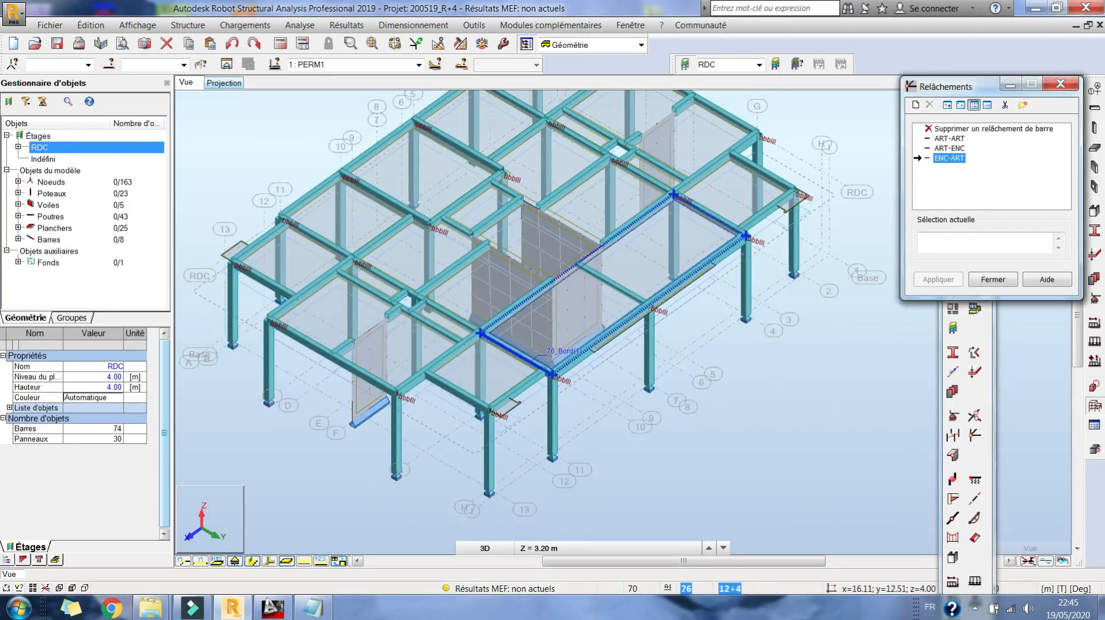
pyautogui.click(486, 387)
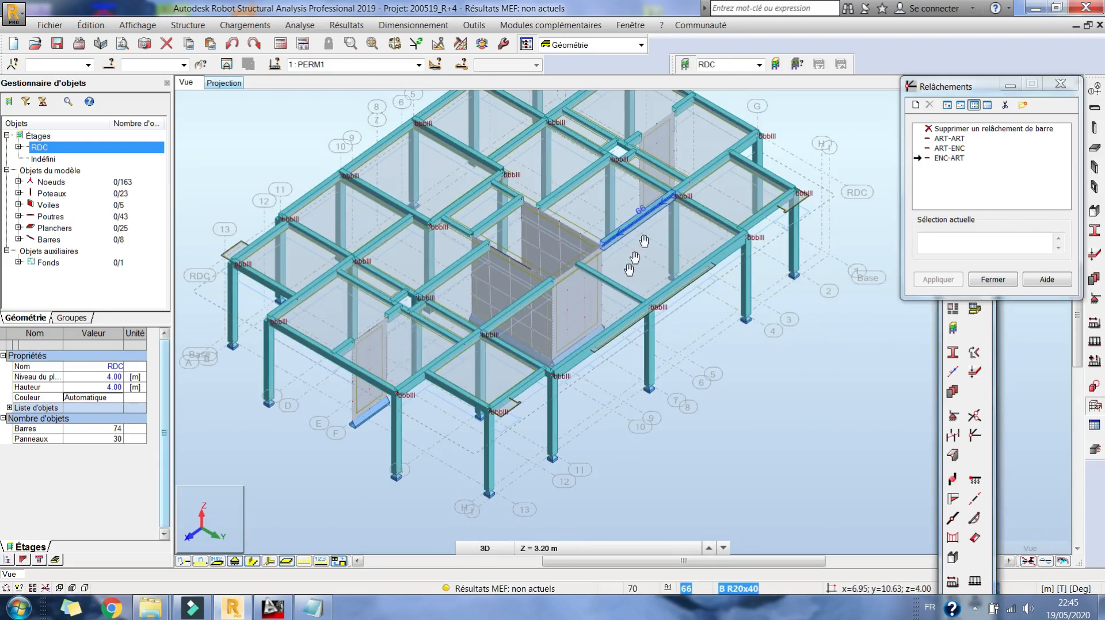
# Check the column releases from the opposite side of the model, and examine the beam layout and sections in the RDC plan at Z = 4.00 m
pyautogui.moveTo(637, 246); pyautogui.dragTo(607, 313, button='middle')
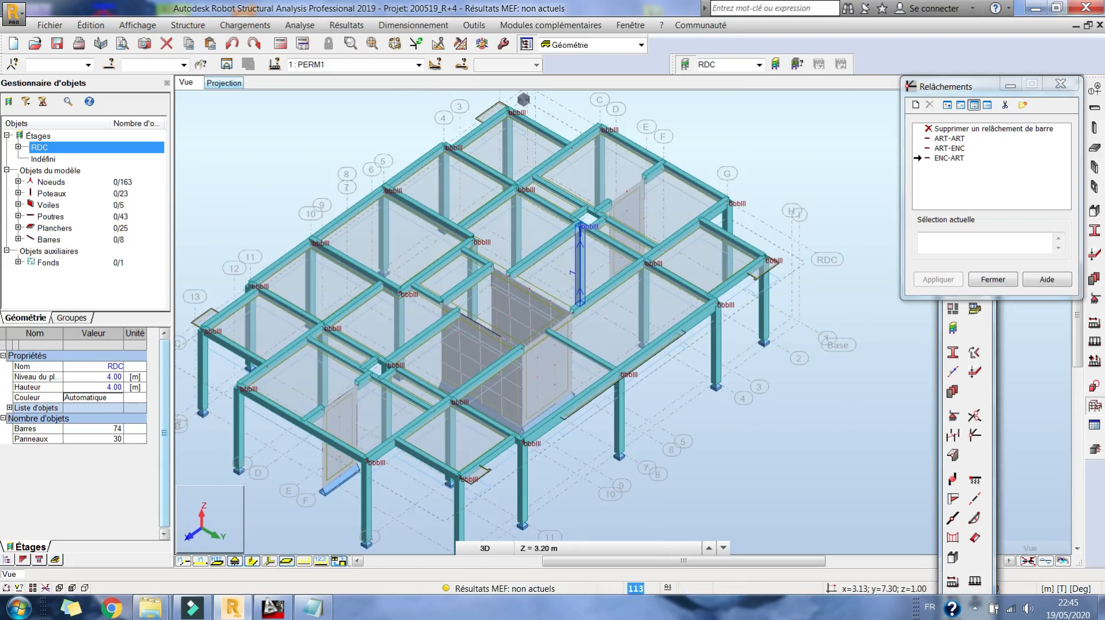
pyautogui.rightClick(714, 182)
pyautogui.click(772, 248)
pyautogui.moveTo(663, 375); pyautogui.dragTo(779, 387)
pyautogui.click(1097, 405)
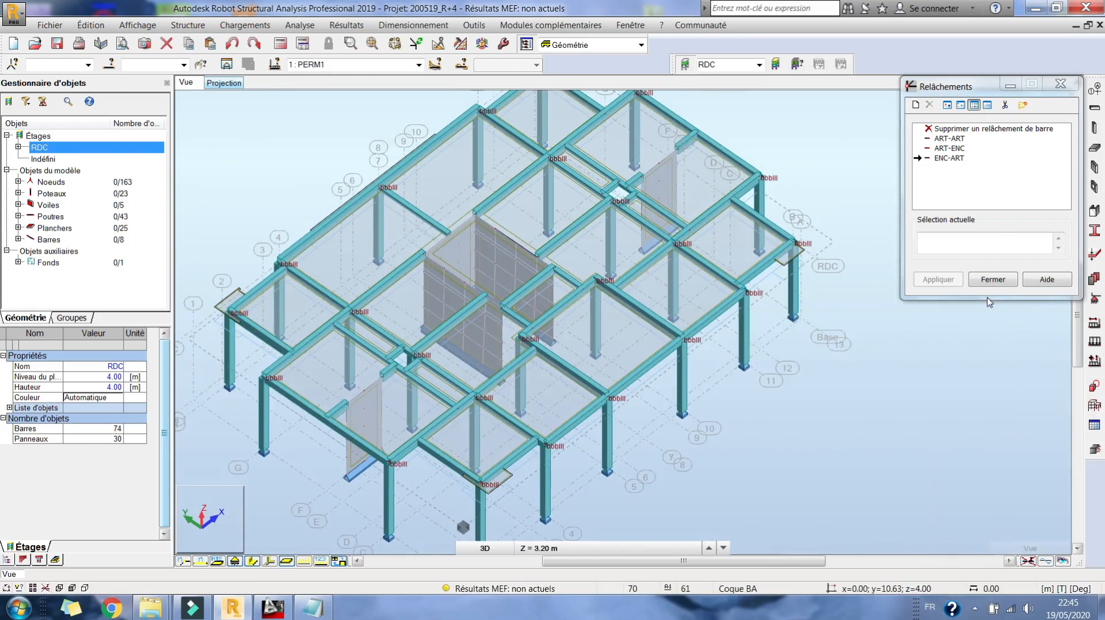
pyautogui.moveTo(567, 254); pyautogui.dragTo(567, 291)
pyautogui.click(225, 84)
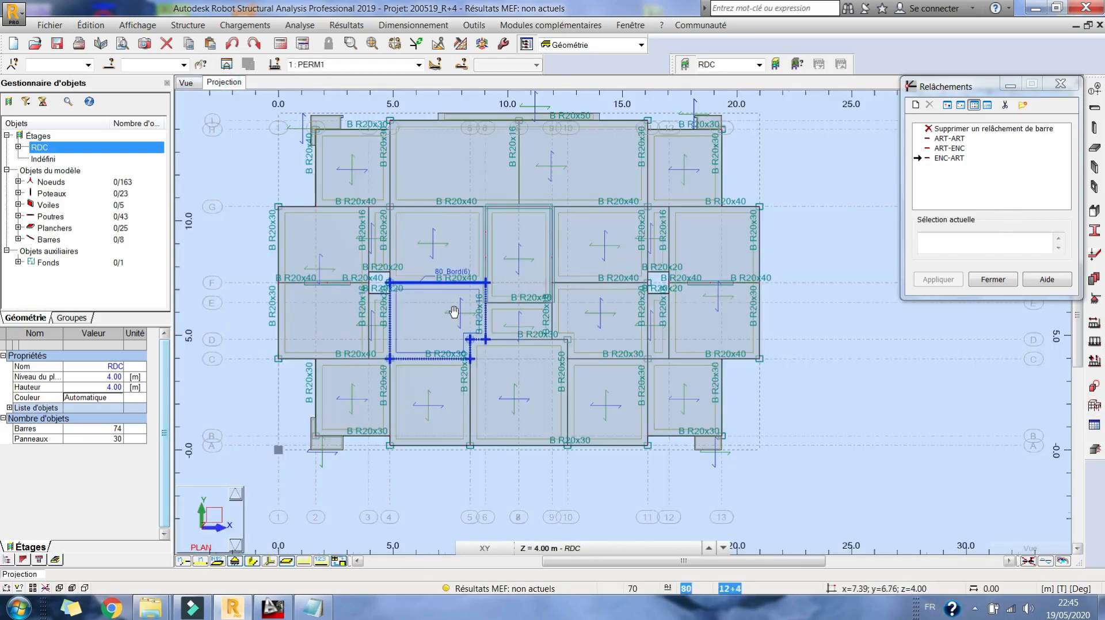
pyautogui.click(418, 321)
pyautogui.scroll(2, 443, 282)
pyautogui.moveTo(557, 121); pyautogui.dragTo(524, 246, button='middle')
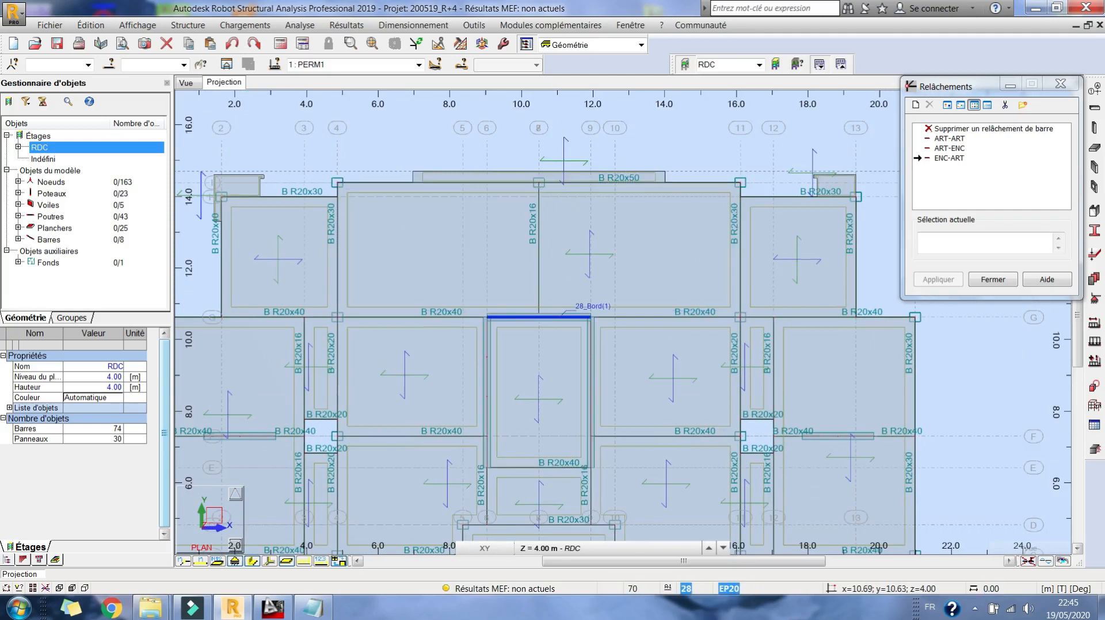
# Try to apply the ENC-ART release in the 3D view to the central 20x16 beam between axes G and I
pyautogui.click(956, 149)
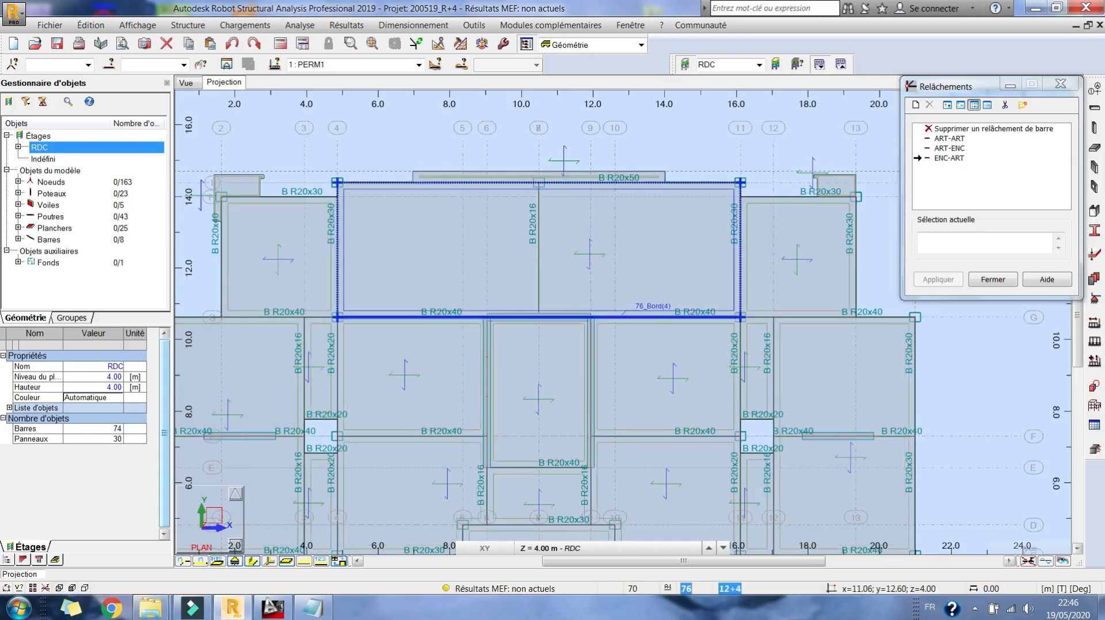
pyautogui.click(193, 81)
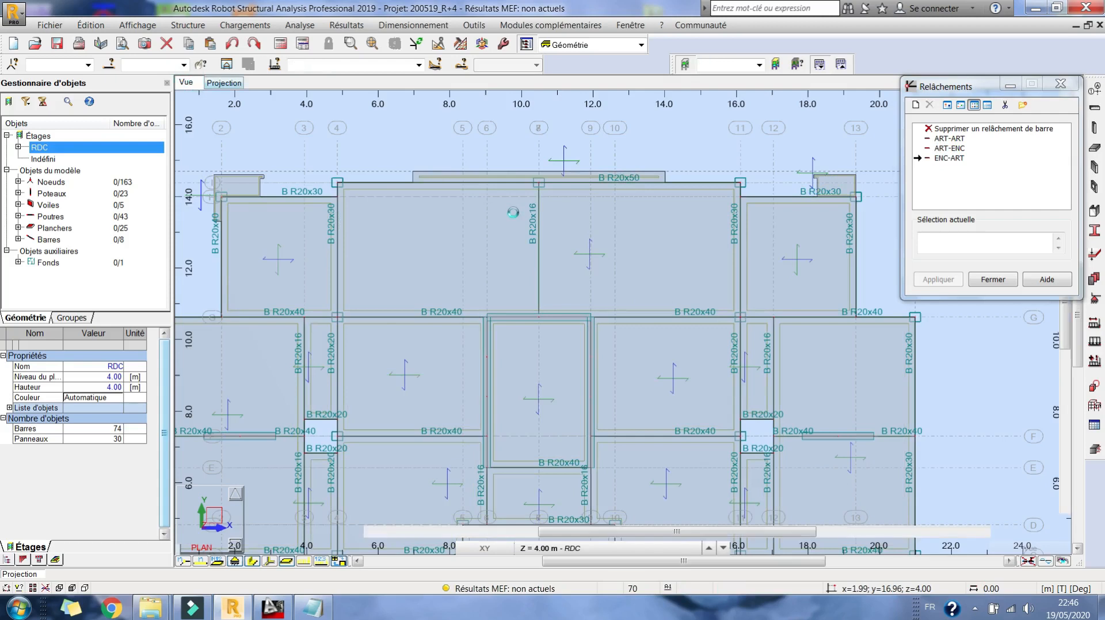
pyautogui.moveTo(546, 251); pyautogui.dragTo(531, 274, button='middle')
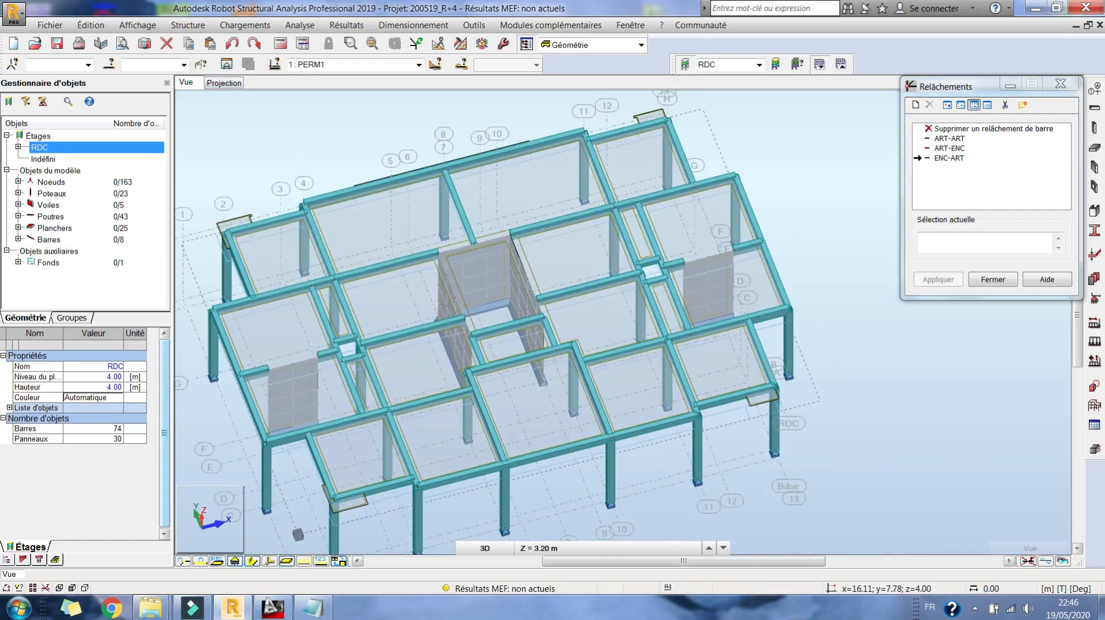
pyautogui.click(945, 159)
pyautogui.click(465, 233)
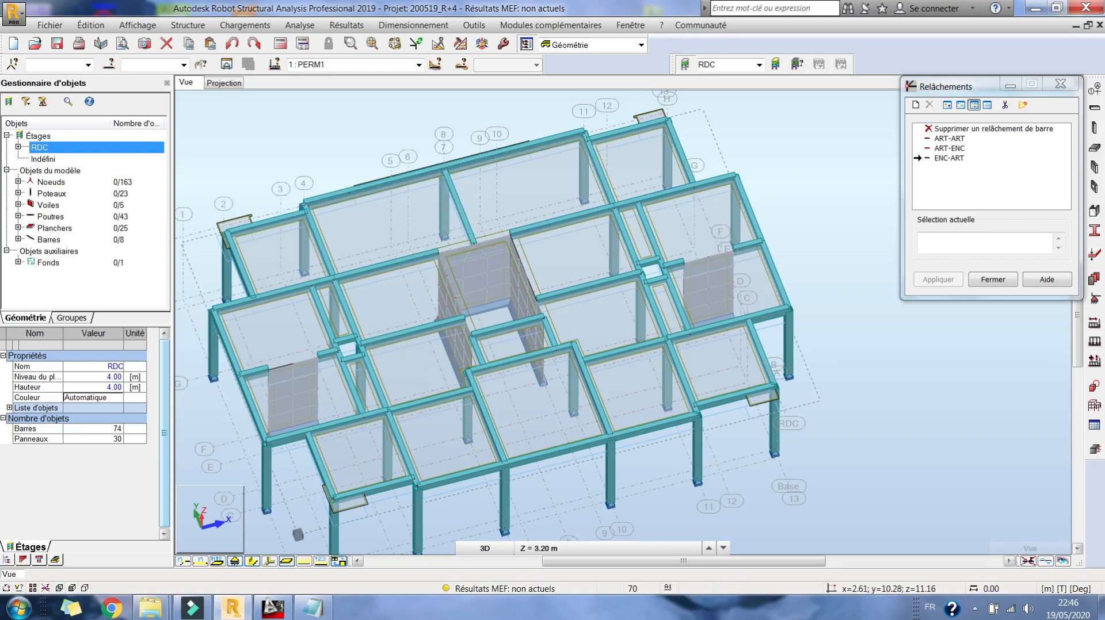
# Enable the display of releases in the view's model attributes
pyautogui.rightClick(230, 137)
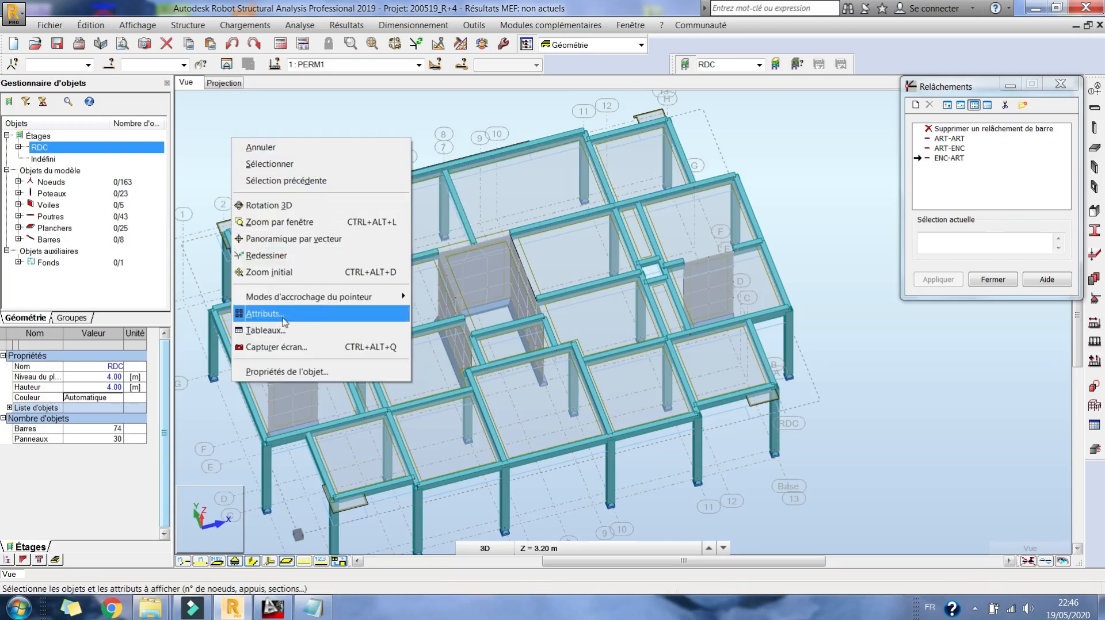
pyautogui.click(282, 318)
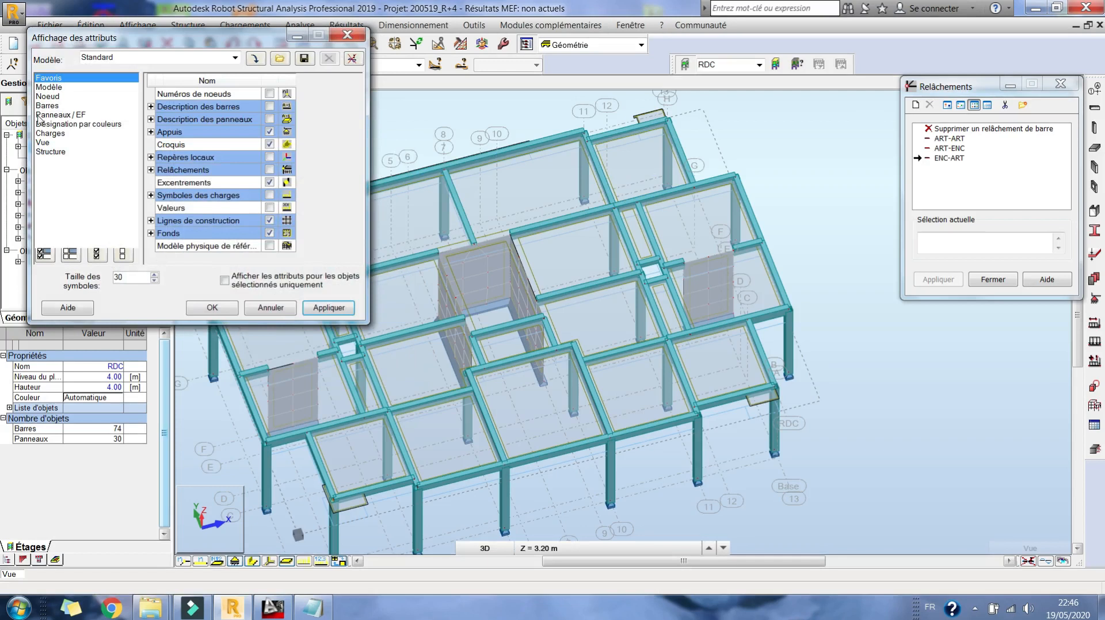
pyautogui.click(52, 97)
pyautogui.click(51, 87)
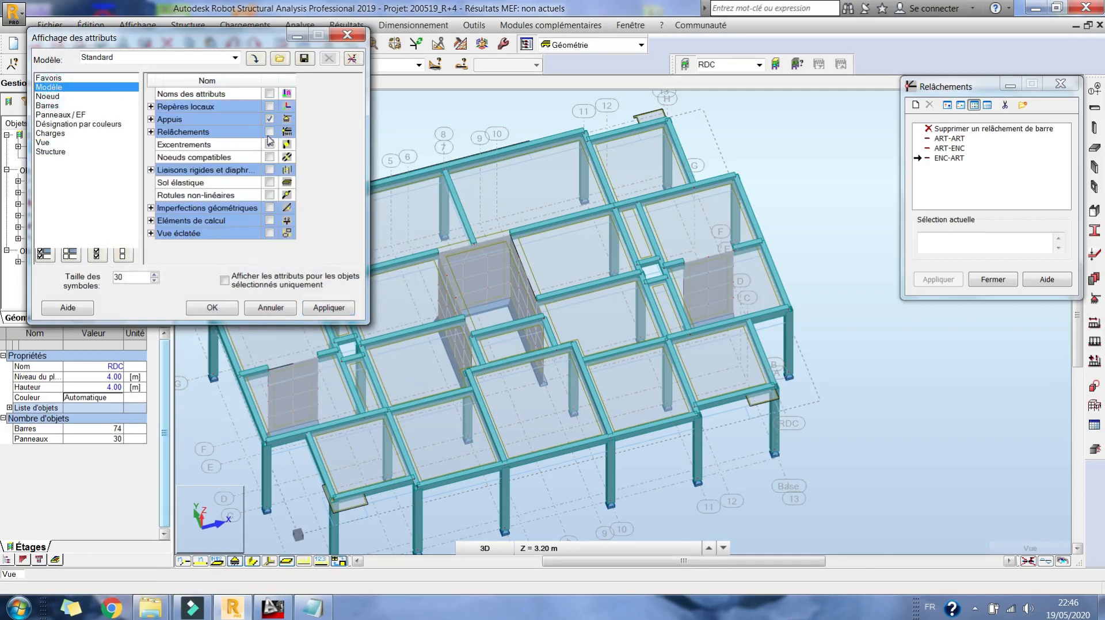
pyautogui.click(217, 309)
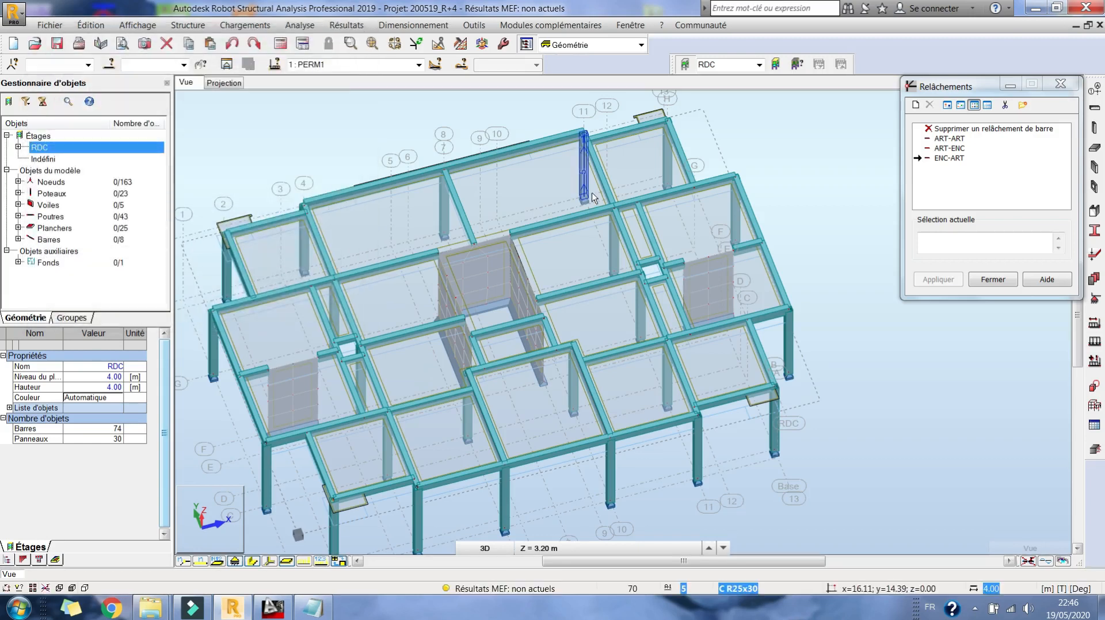
# Enable the display of release codes alongside the release symbols in the view attributes
pyautogui.moveTo(526, 201); pyautogui.dragTo(558, 213, button='middle')
pyautogui.scroll(-2, 557, 213)
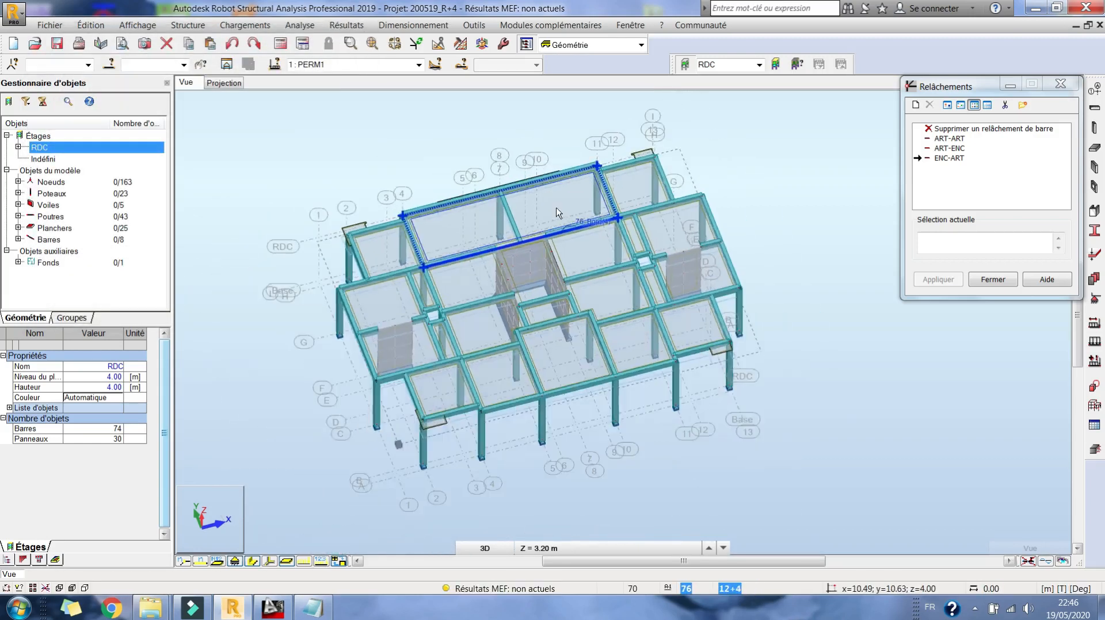
pyautogui.scroll(1, 557, 212)
pyautogui.rightClick(189, 143)
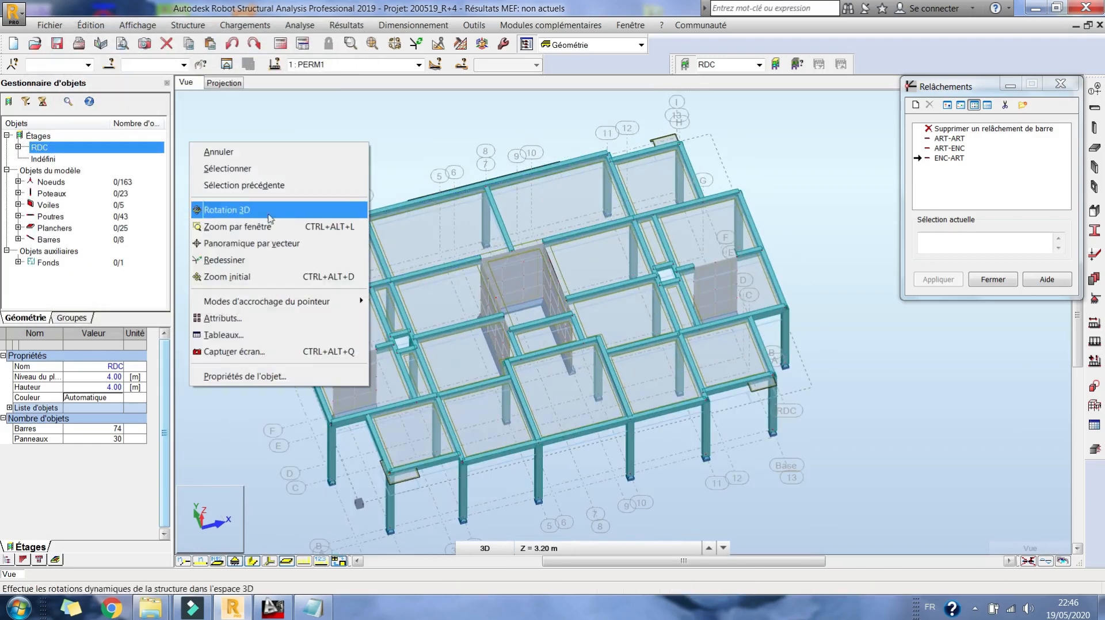
pyautogui.click(224, 318)
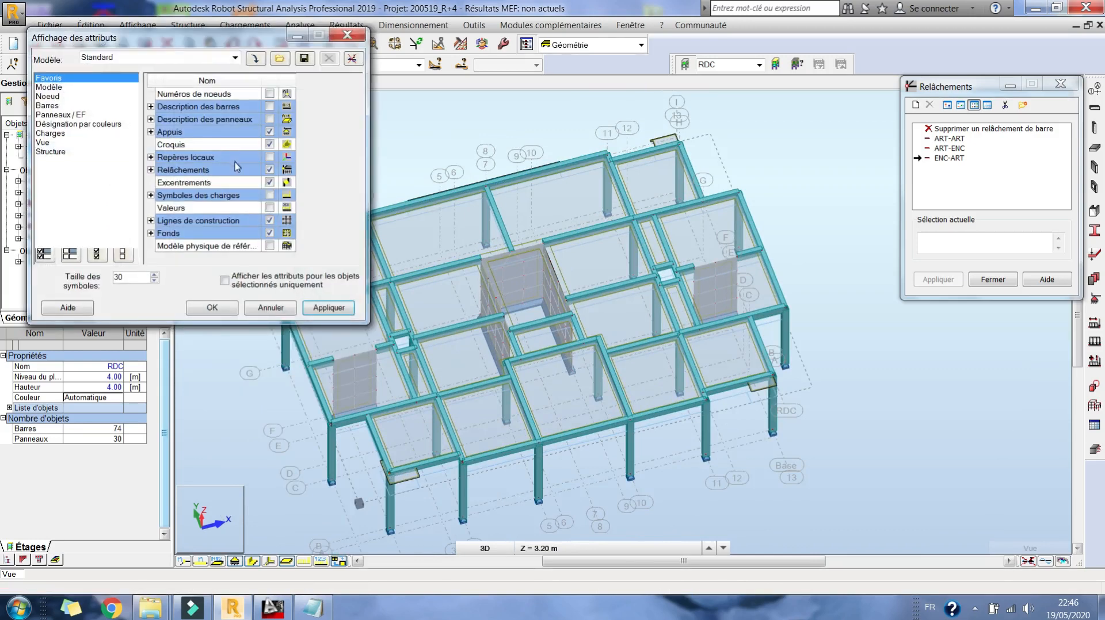
pyautogui.click(150, 170)
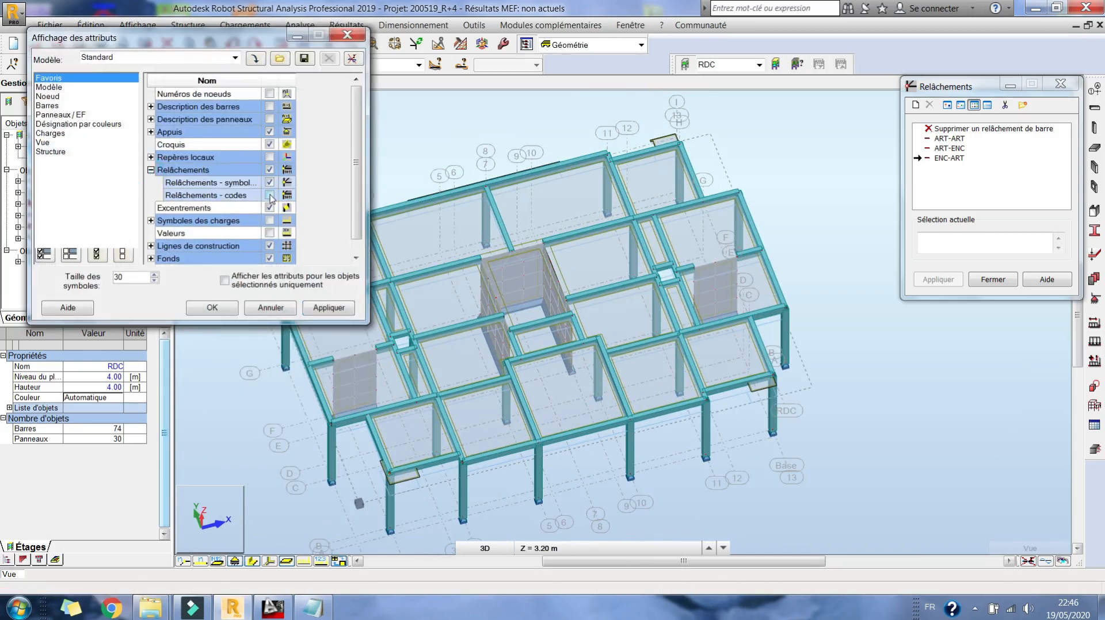
pyautogui.click(212, 309)
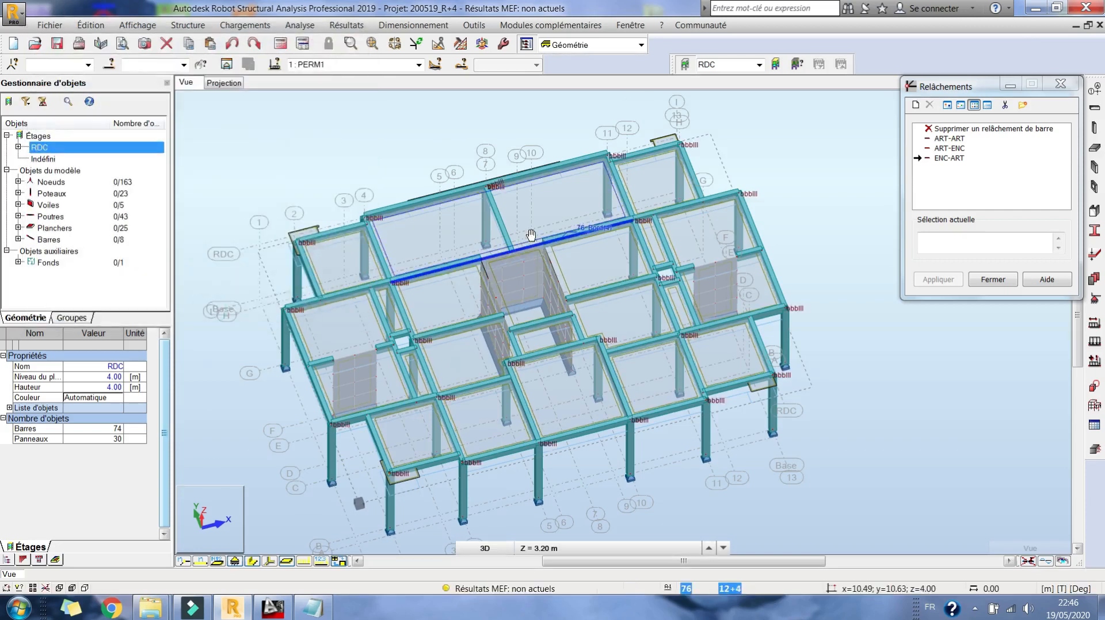
# Apply the ENC-ART release to the central 20x16 beam between axes I and G
pyautogui.click(949, 158)
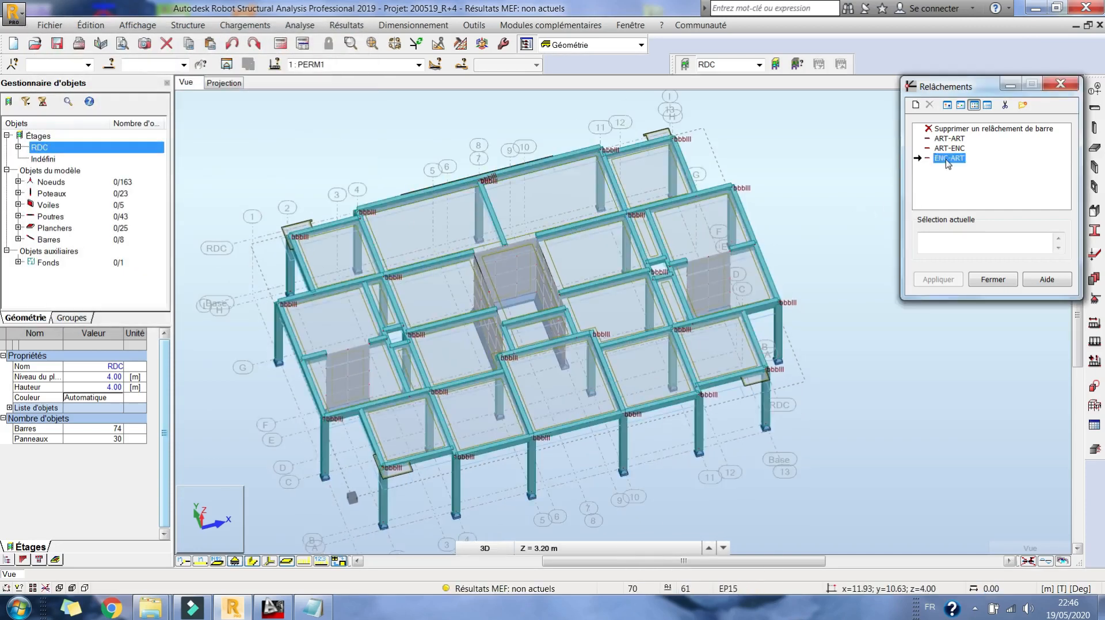
pyautogui.click(488, 200)
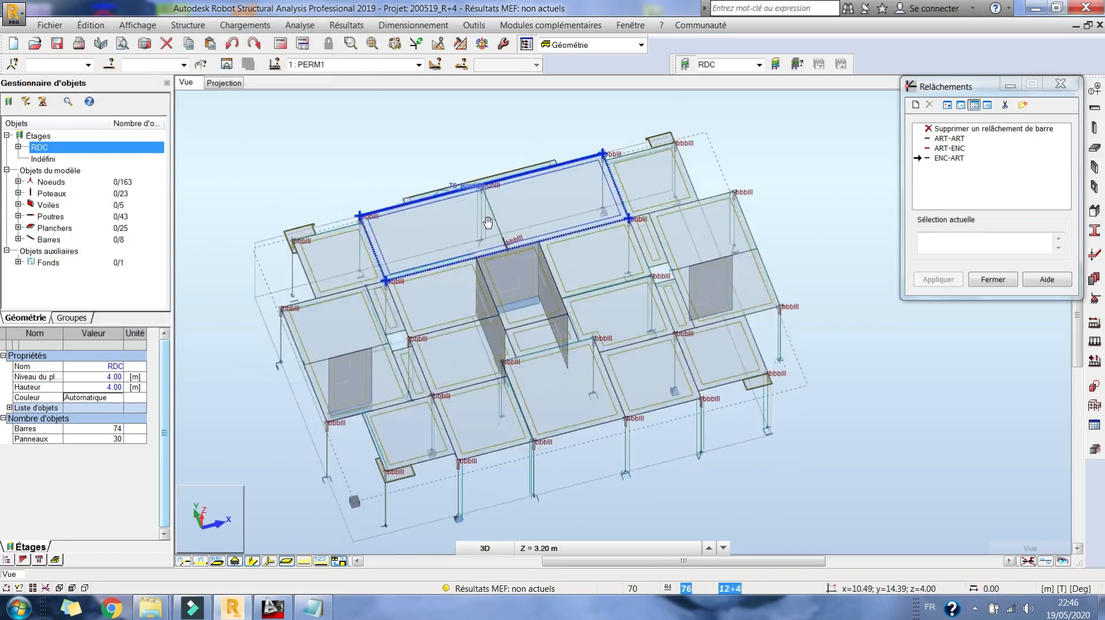
pyautogui.scroll(2, 446, 176)
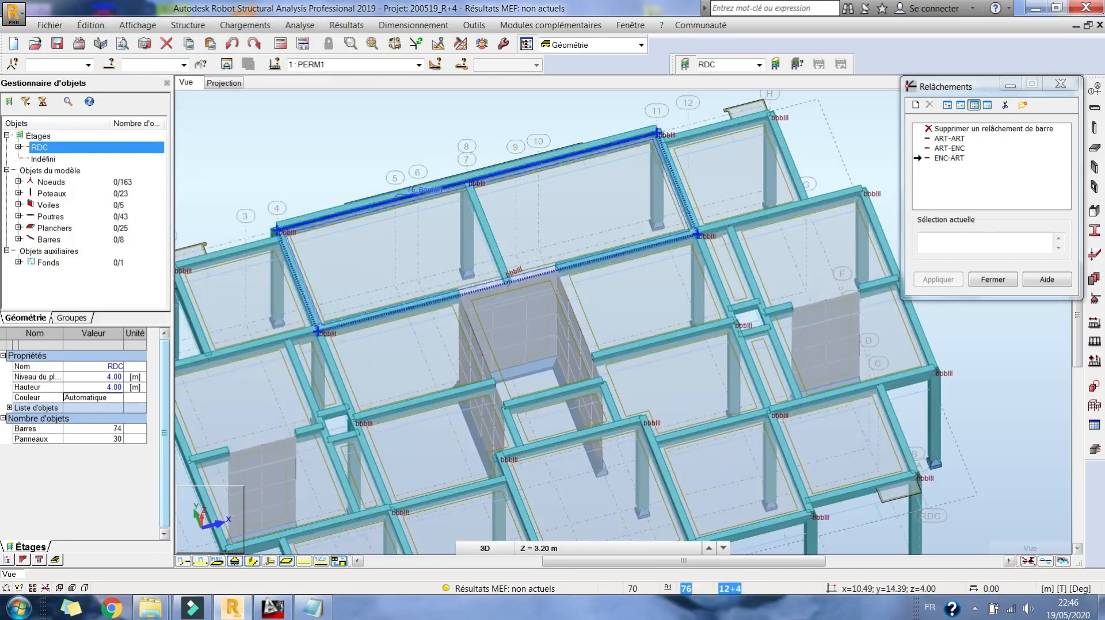
# Apply the ART-ART release to the beam closing the stairwell between the two parallel core walls
pyautogui.scroll(-2, 535, 262)
pyautogui.scroll(4, 535, 262)
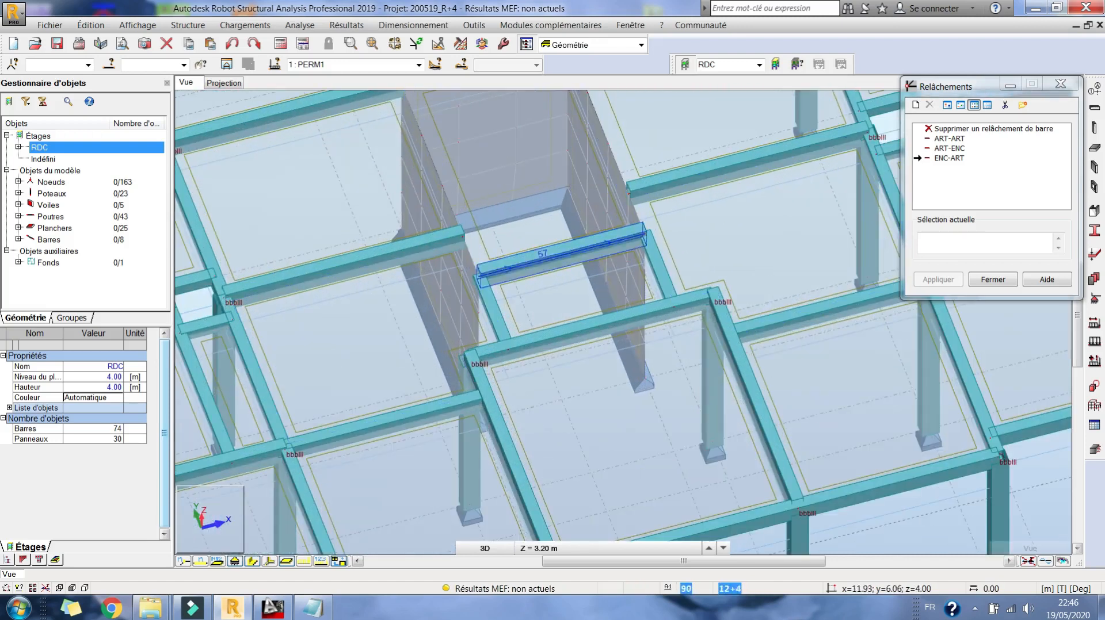
pyautogui.click(949, 139)
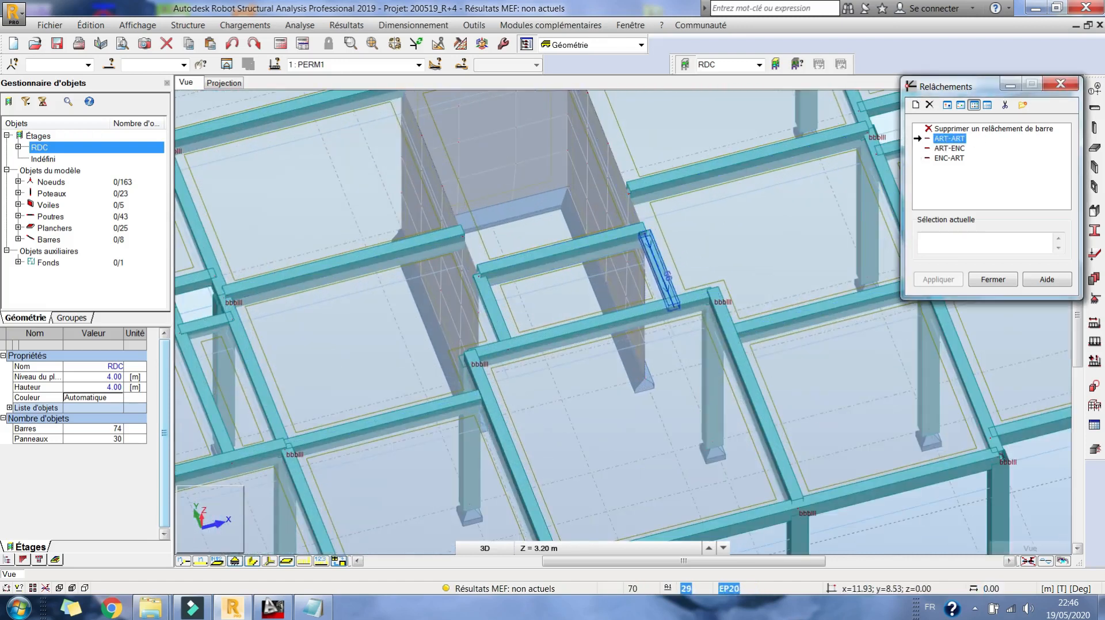
pyautogui.click(553, 263)
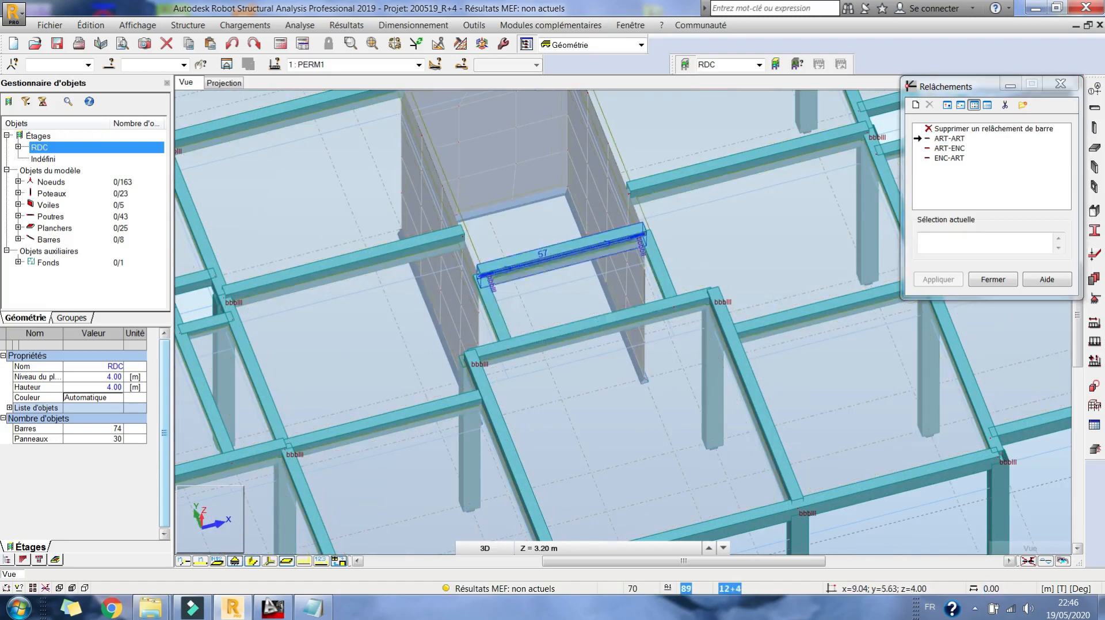
# Inspect the beams near axis 1 in the model, and switch to the AutoCAD formwork plan to examine beams C6 and C7 along axis C
pyautogui.moveTo(488, 302); pyautogui.dragTo(491, 263, button='middle')
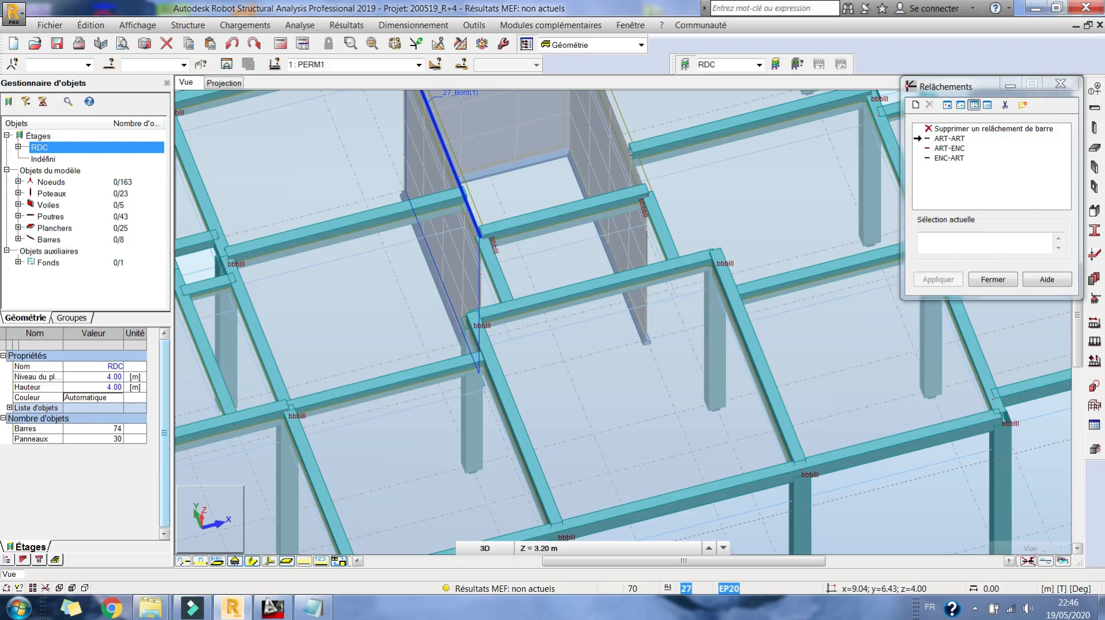
pyautogui.moveTo(466, 298); pyautogui.dragTo(511, 319, button='middle')
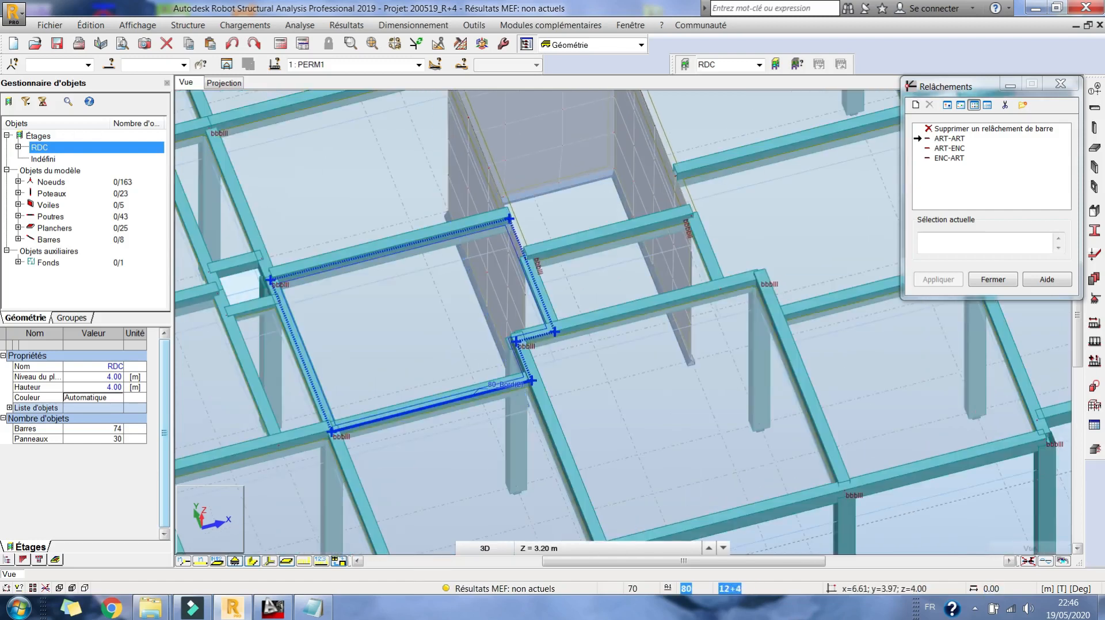
pyautogui.scroll(-5, 464, 300)
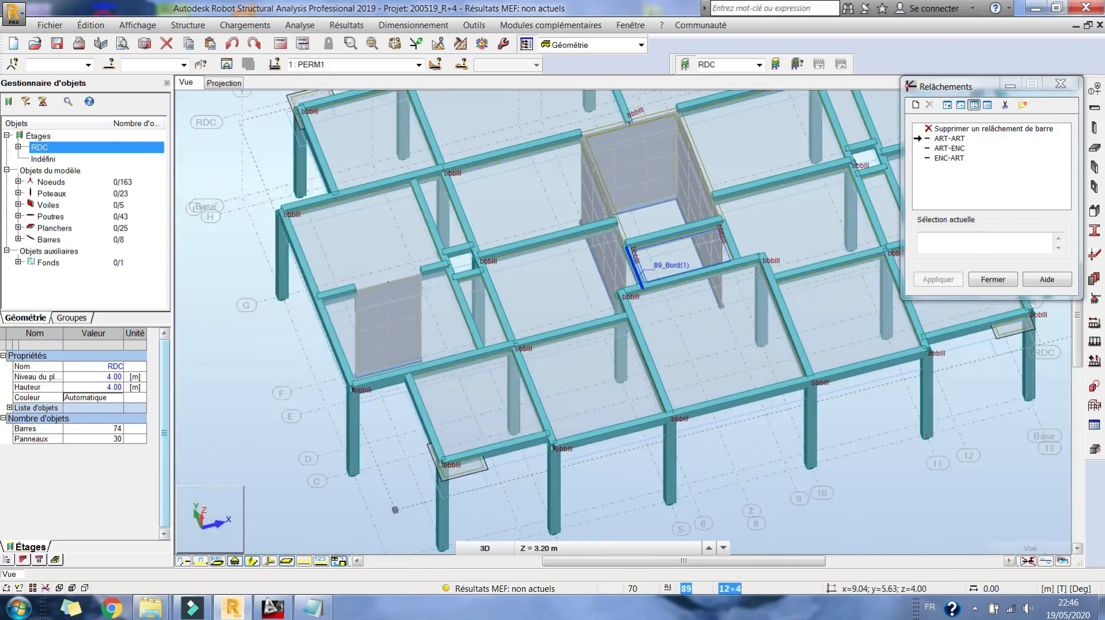
pyautogui.scroll(4, 311, 276)
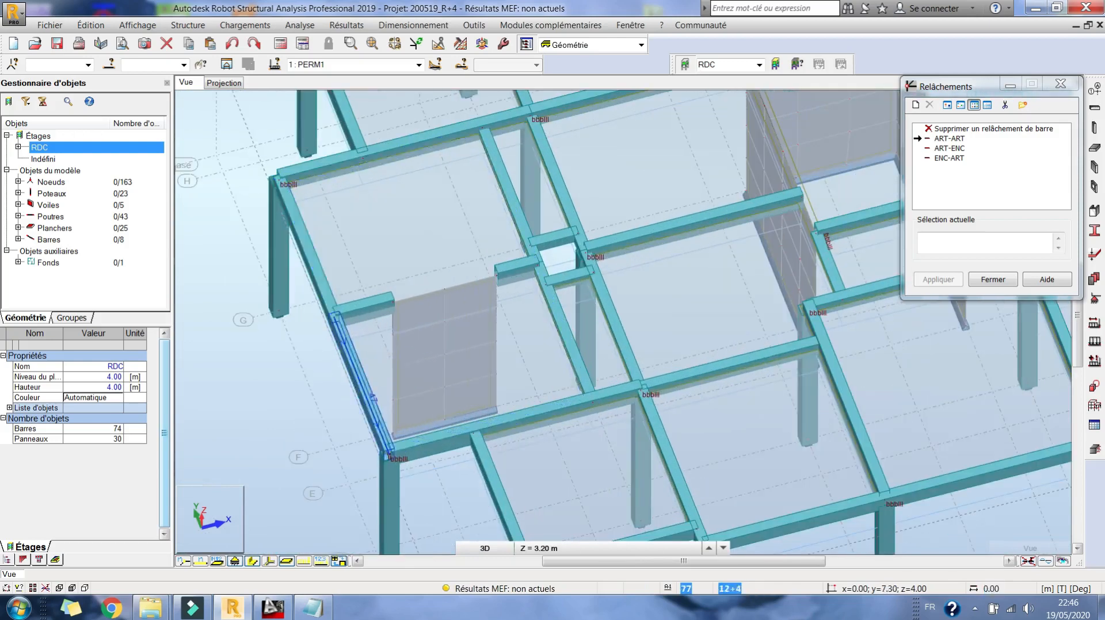
pyautogui.click(272, 608)
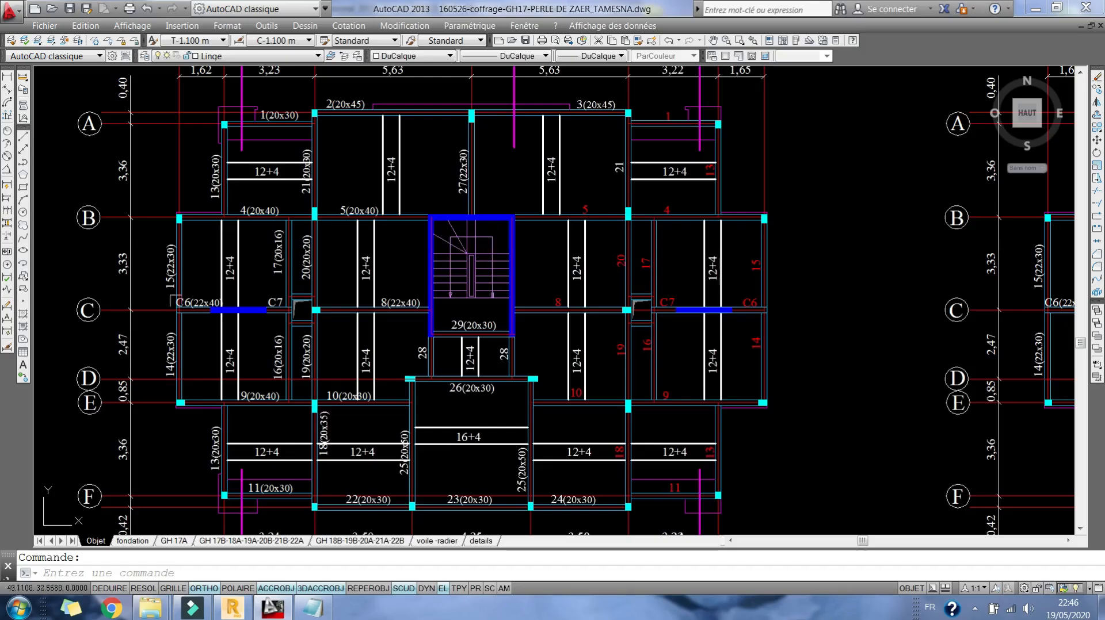
pyautogui.scroll(4, 131, 331)
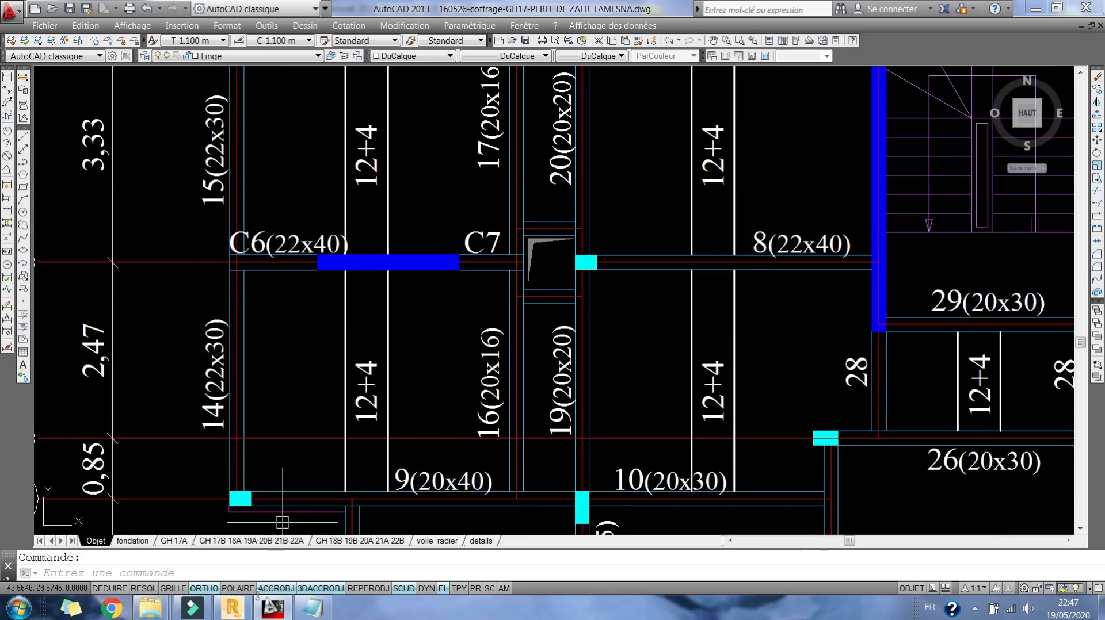
# Apply the ENC-ART release to the two edge beams along axis 1 in the Robot model, hinged where they meet beam C6
pyautogui.click(241, 614)
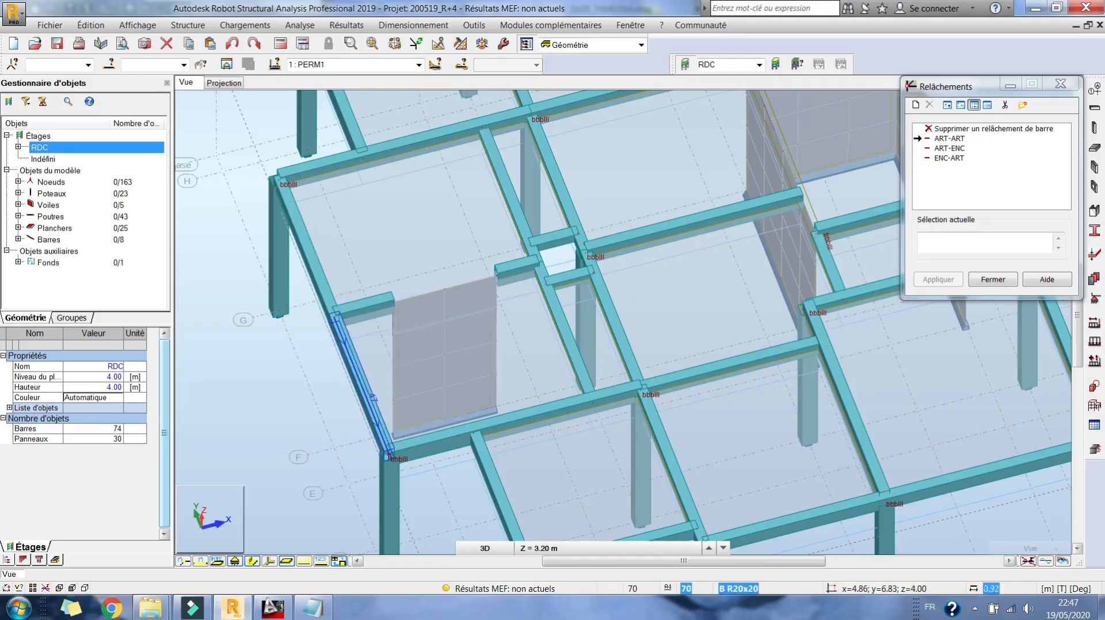
pyautogui.click(942, 139)
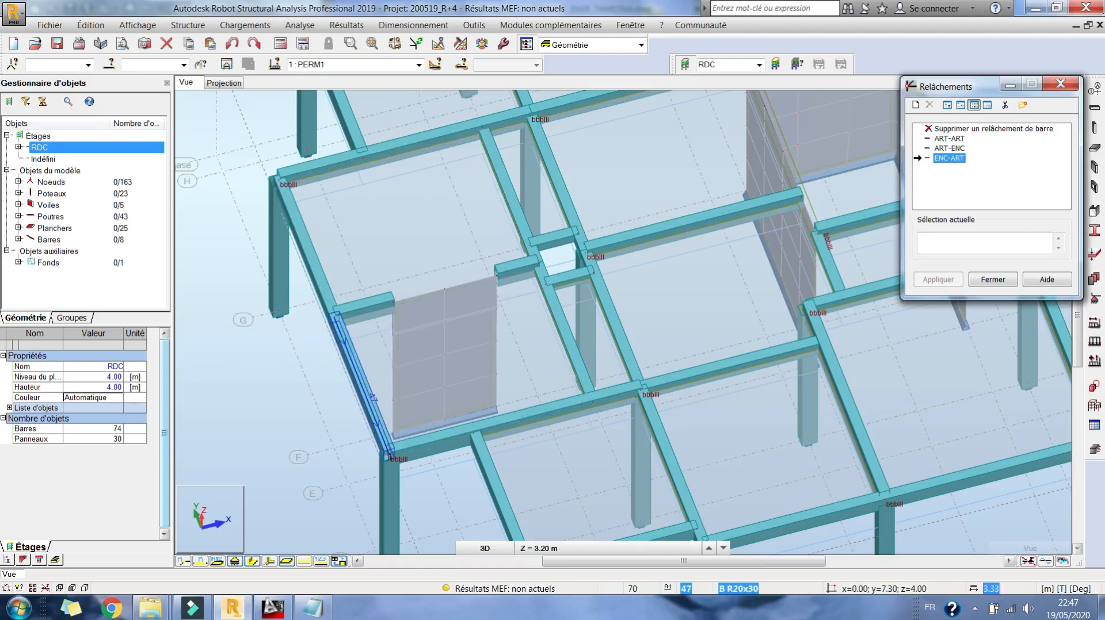
pyautogui.click(344, 341)
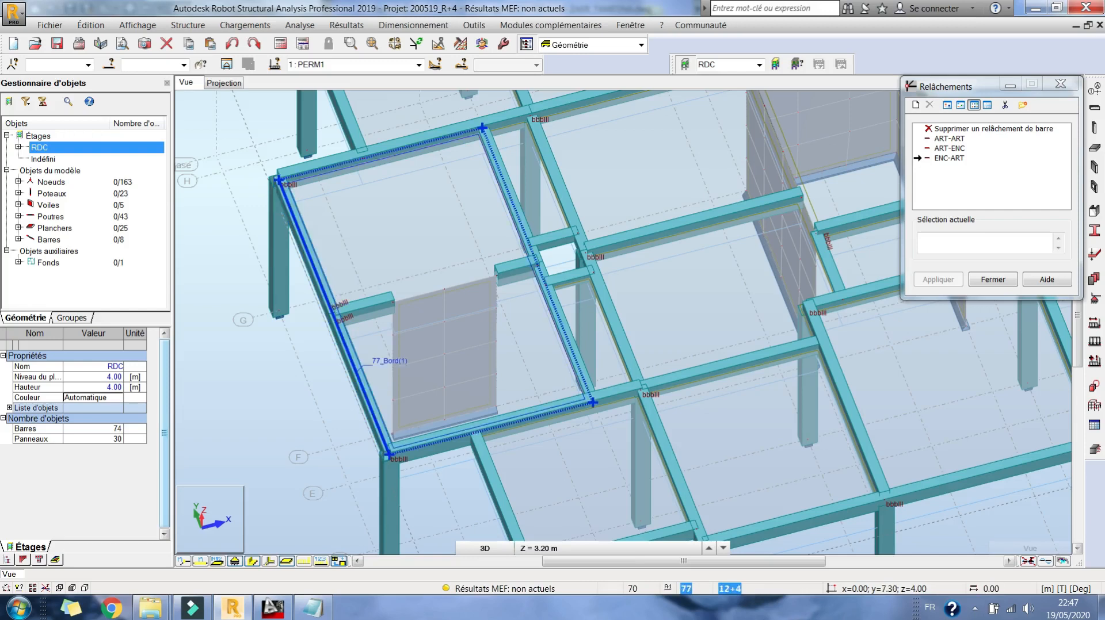
# Apply the ENC-ART release to the four end-bay beams along axes 2 and 13, hinged at their inner ends
pyautogui.moveTo(647, 249); pyautogui.dragTo(537, 213, button='middle')
pyautogui.scroll(-3, 506, 218)
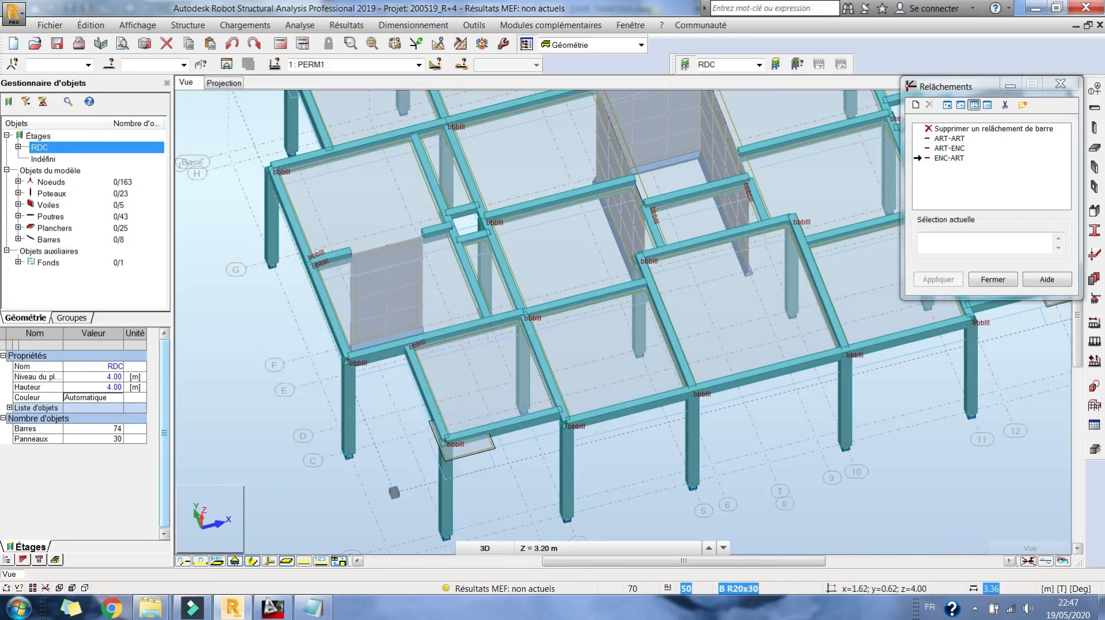
pyautogui.moveTo(327, 148); pyautogui.dragTo(357, 351, button='middle')
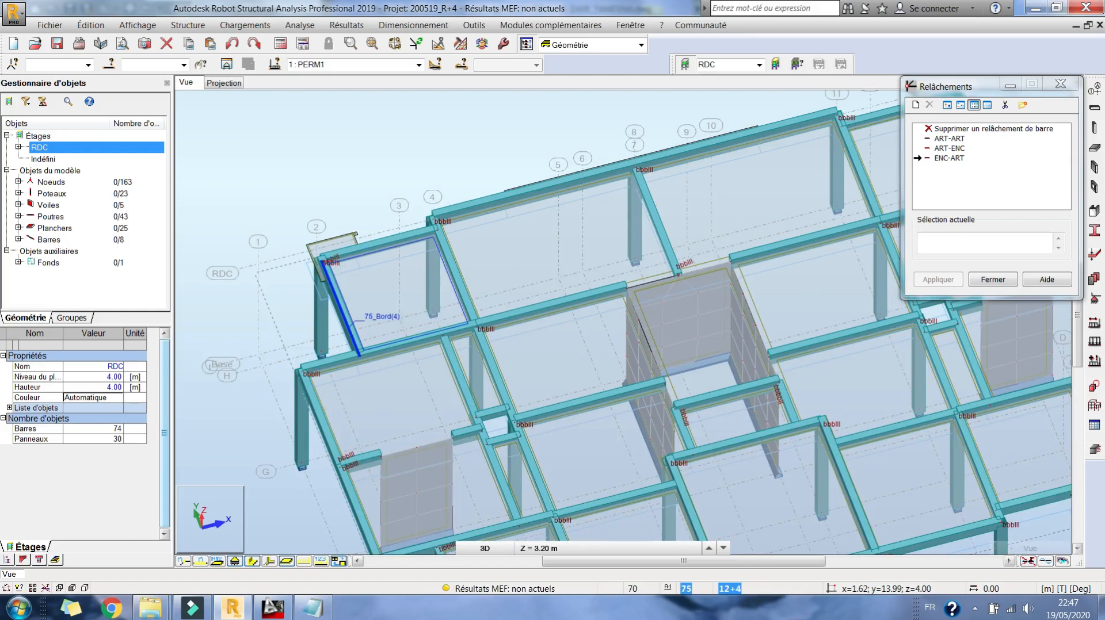
pyautogui.scroll(2, 329, 343)
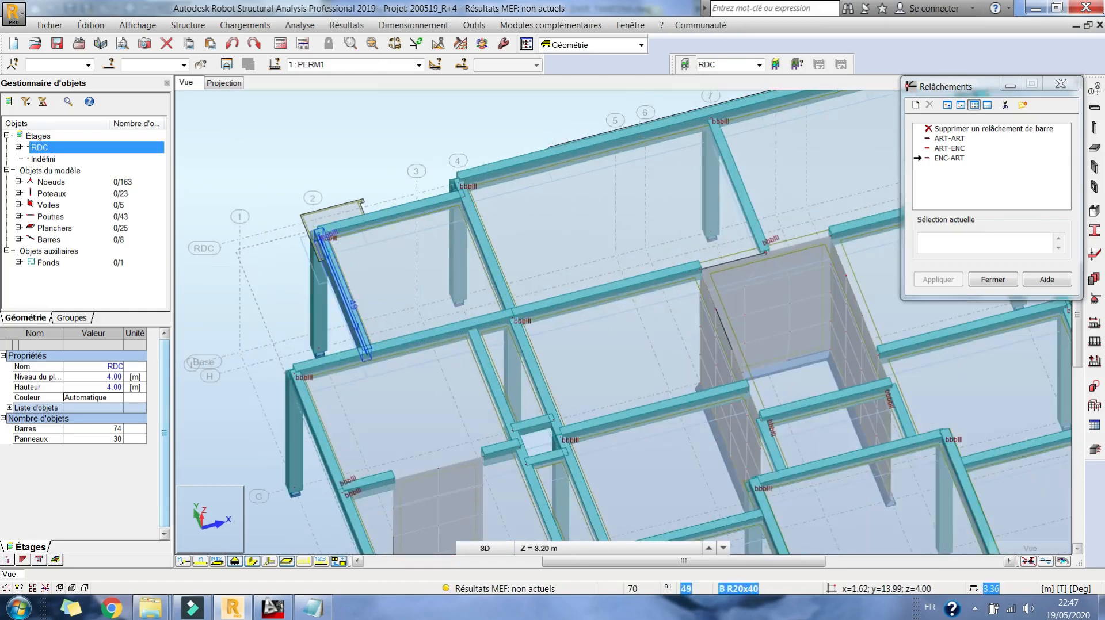
pyautogui.scroll(-5, 317, 236)
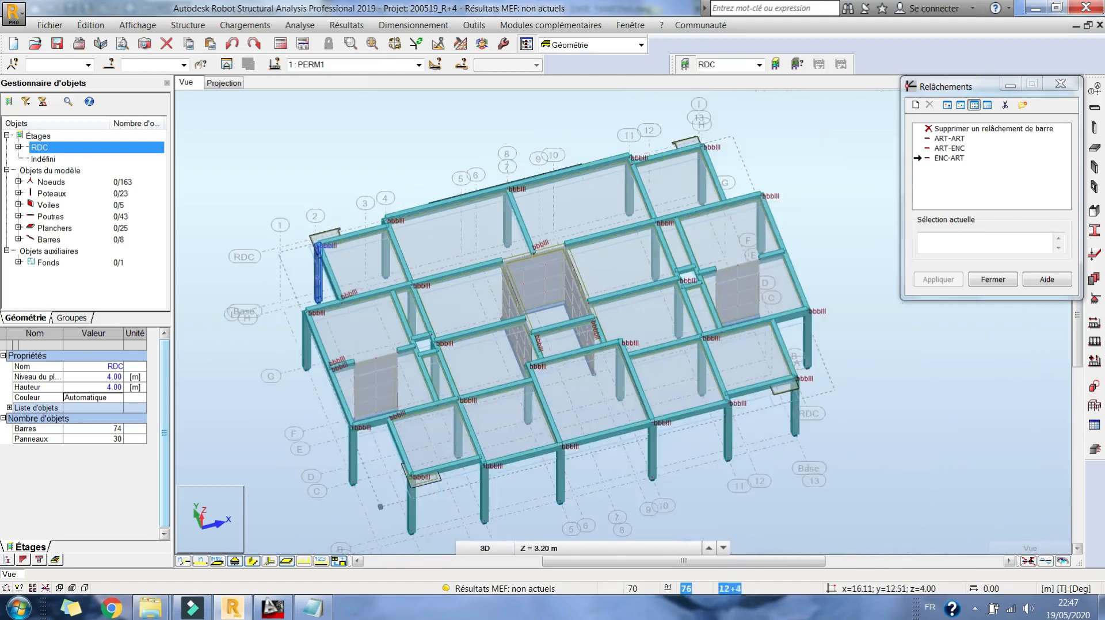
pyautogui.scroll(3, 846, 106)
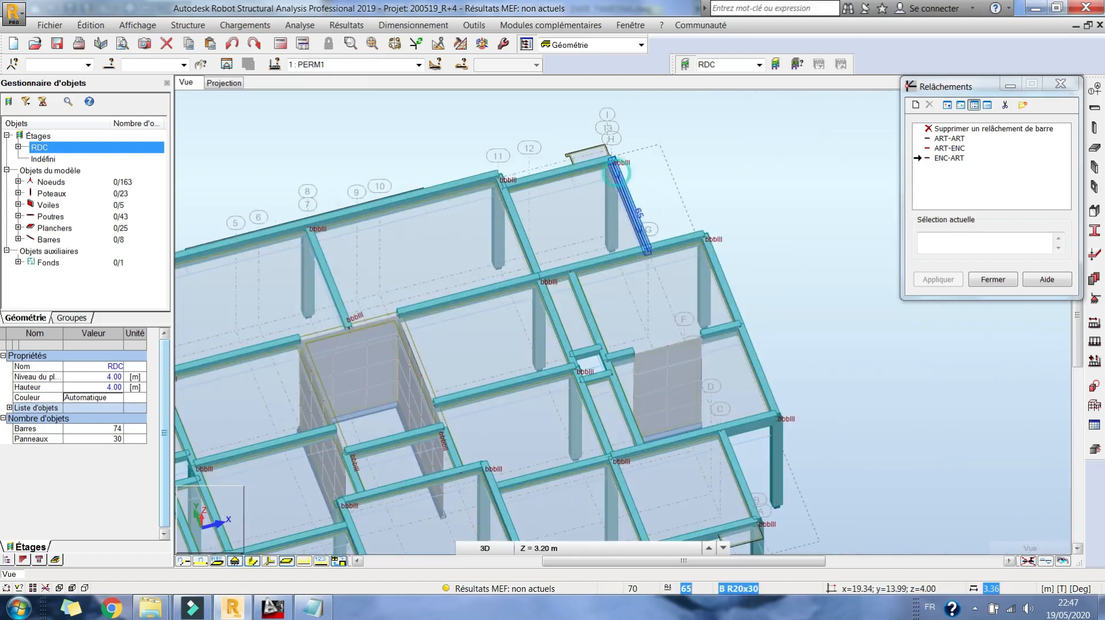
pyautogui.moveTo(676, 397); pyautogui.dragTo(623, 249, button='middle')
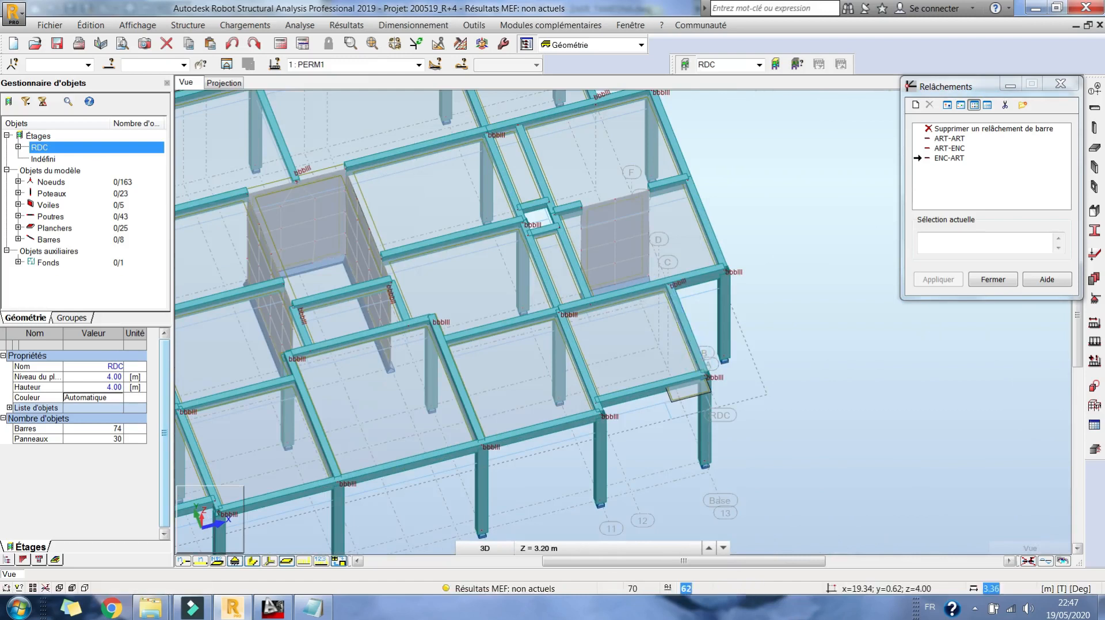
pyautogui.scroll(5, 640, 325)
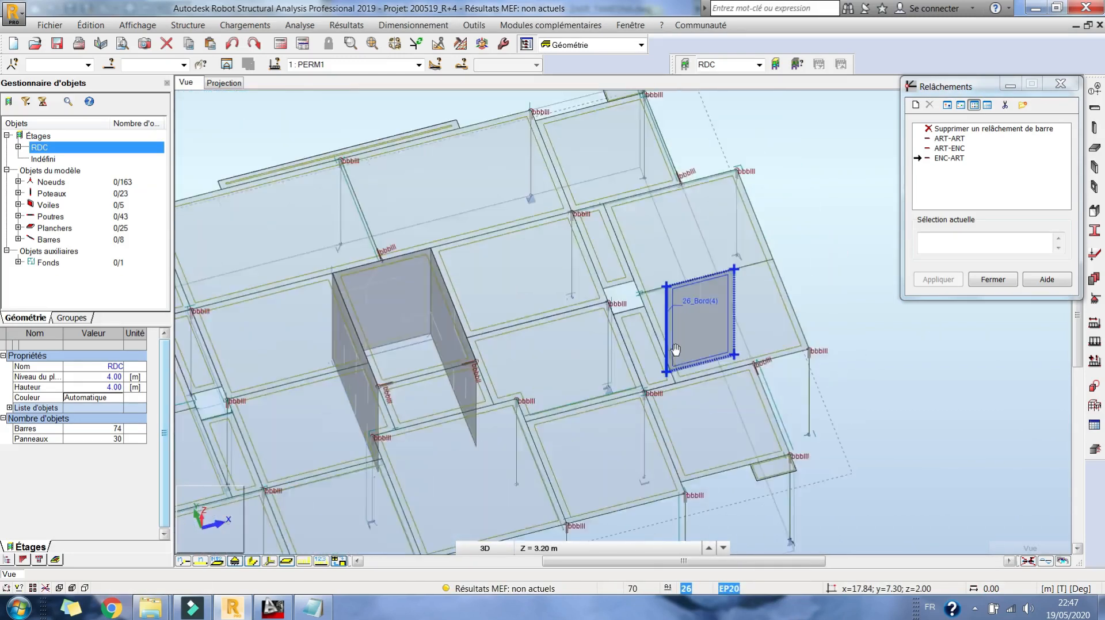
# Check the framing around beam C7 in the AutoCAD plan, and apply the ART-ART release in Robot to the 20x16 beams near axis 12
pyautogui.click(272, 609)
pyautogui.scroll(-4, 340, 300)
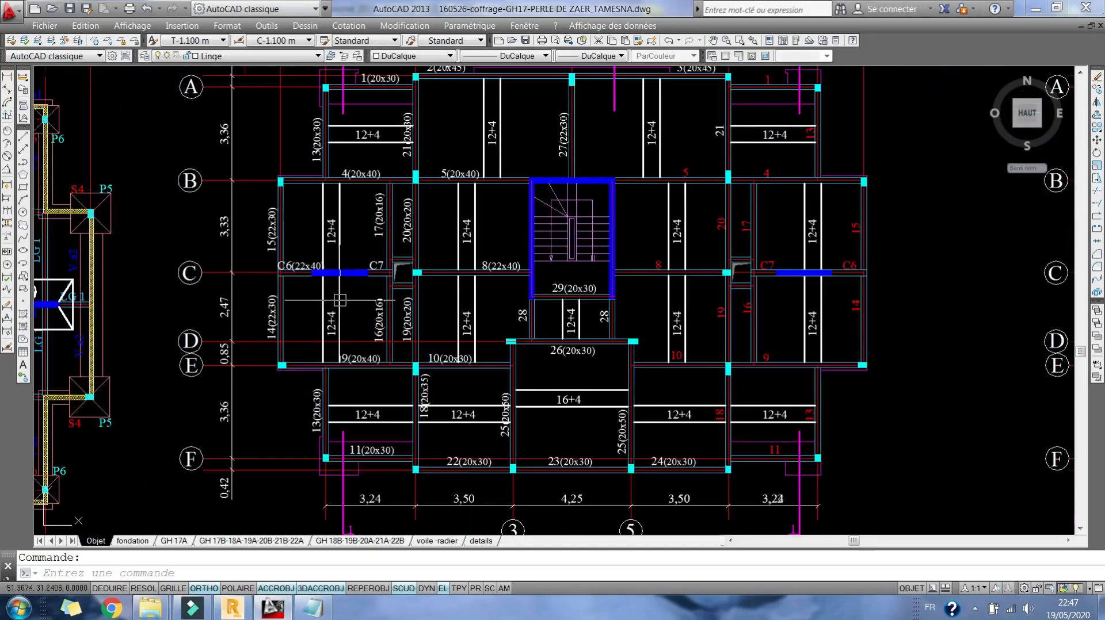
pyautogui.scroll(5, 389, 328)
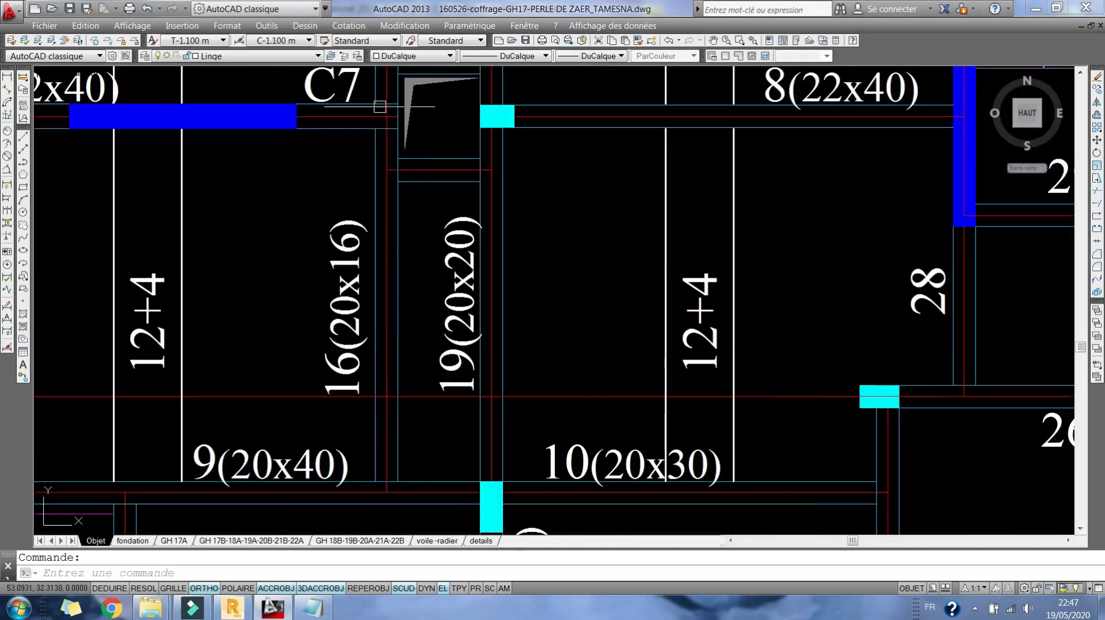
pyautogui.moveTo(338, 322); pyautogui.dragTo(333, 590, button='middle')
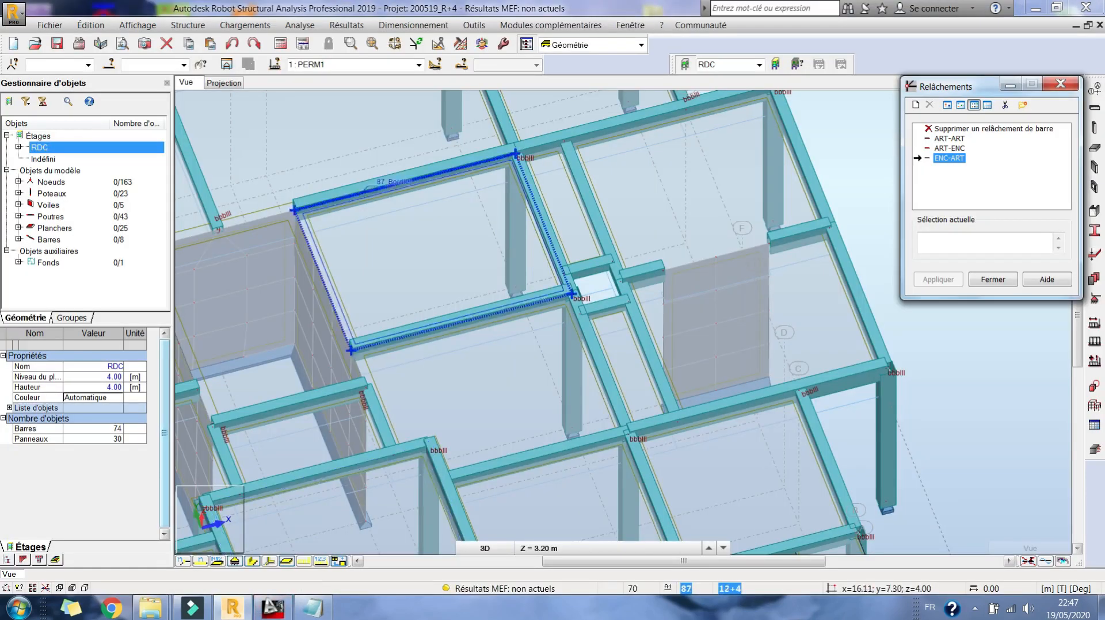
pyautogui.click(944, 139)
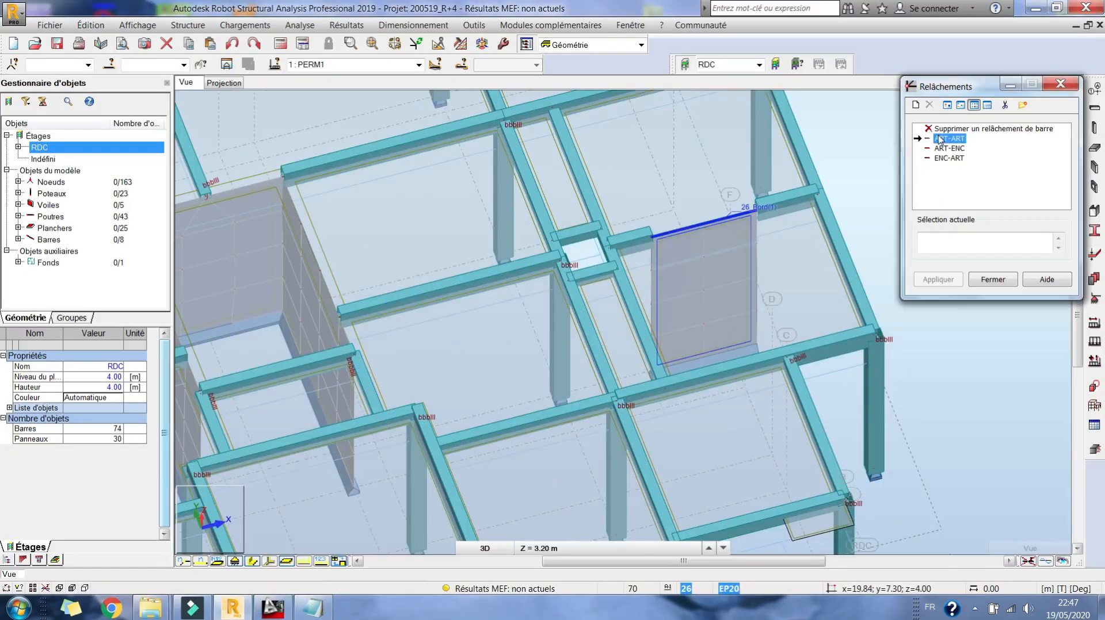
pyautogui.moveTo(566, 293); pyautogui.dragTo(546, 346, button='middle')
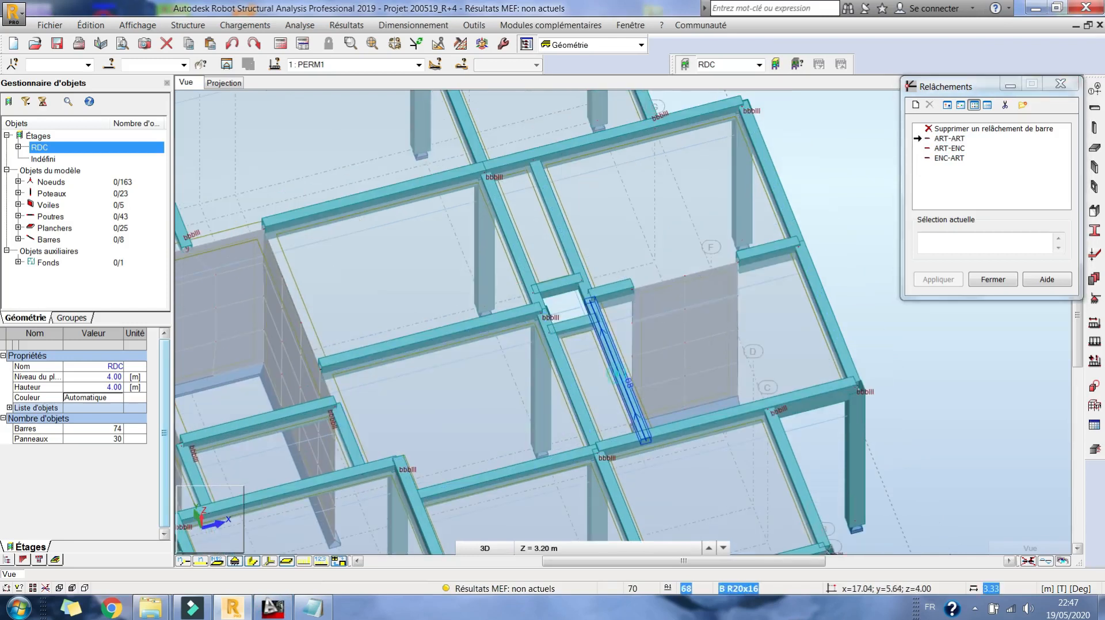
pyautogui.click(613, 377)
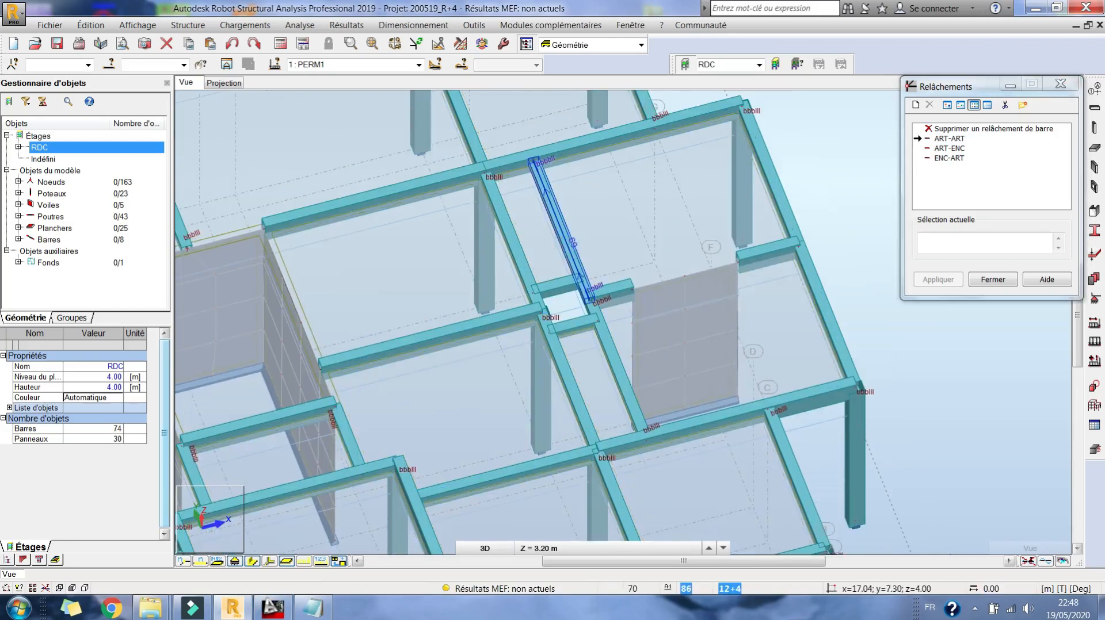
# Apply the ART-ART release to the short beams framing both duct openings and to the 20x16 beams near axis 3
pyautogui.scroll(-2, 697, 265)
pyautogui.scroll(2, 596, 293)
pyautogui.click(618, 315)
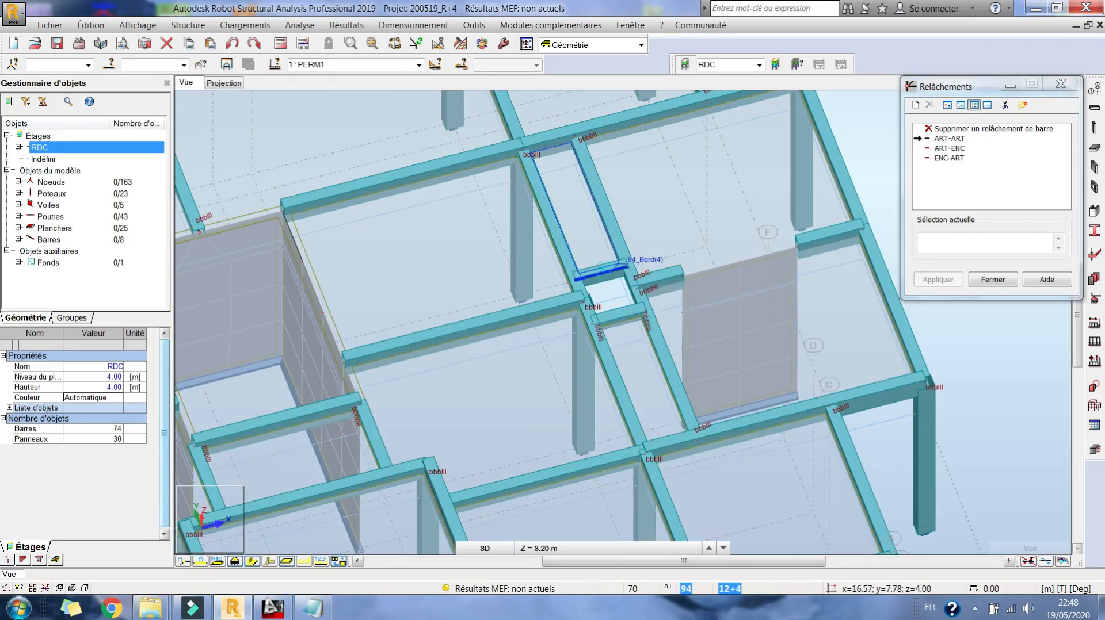
pyautogui.moveTo(358, 380); pyautogui.dragTo(922, 257, button='middle')
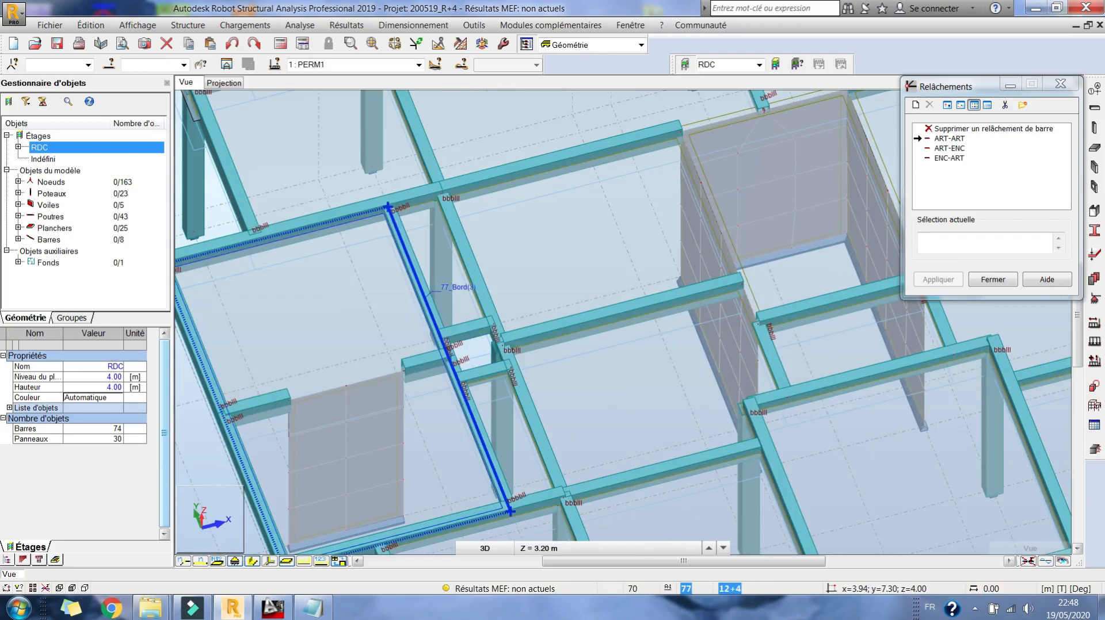
pyautogui.scroll(-3, 369, 299)
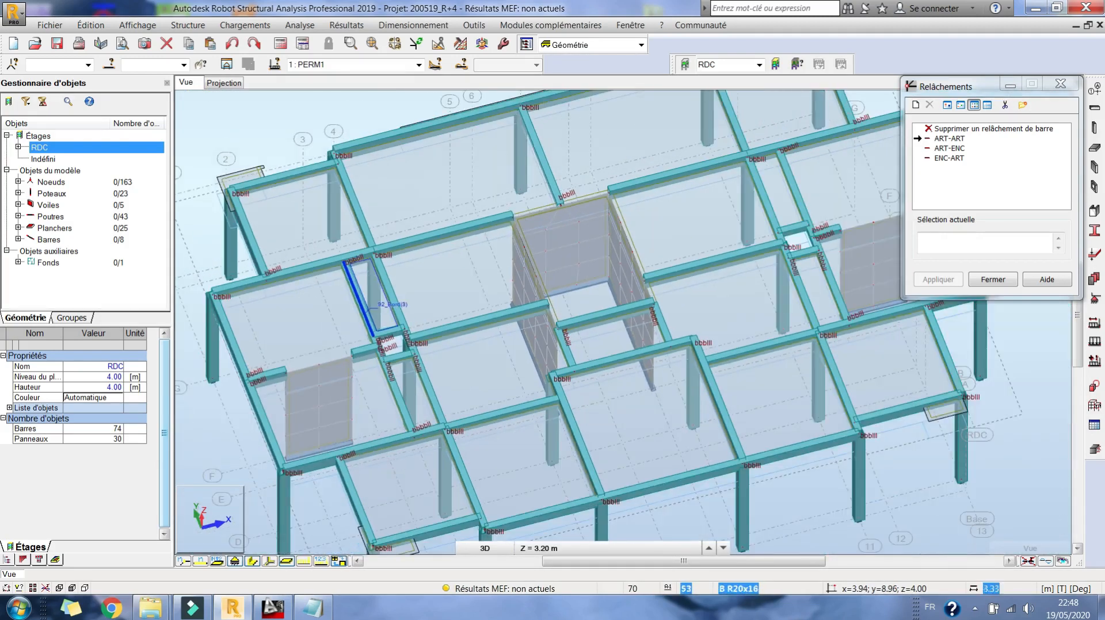
# Apply the ART-ENC release to the two 20x30 edge beams at x=20.99, hinged where they meet the short beam beside the wall
pyautogui.moveTo(666, 337); pyautogui.dragTo(603, 322, button='middle')
pyautogui.moveTo(711, 275); pyautogui.dragTo(478, 347, button='middle')
pyautogui.scroll(1, 654, 262)
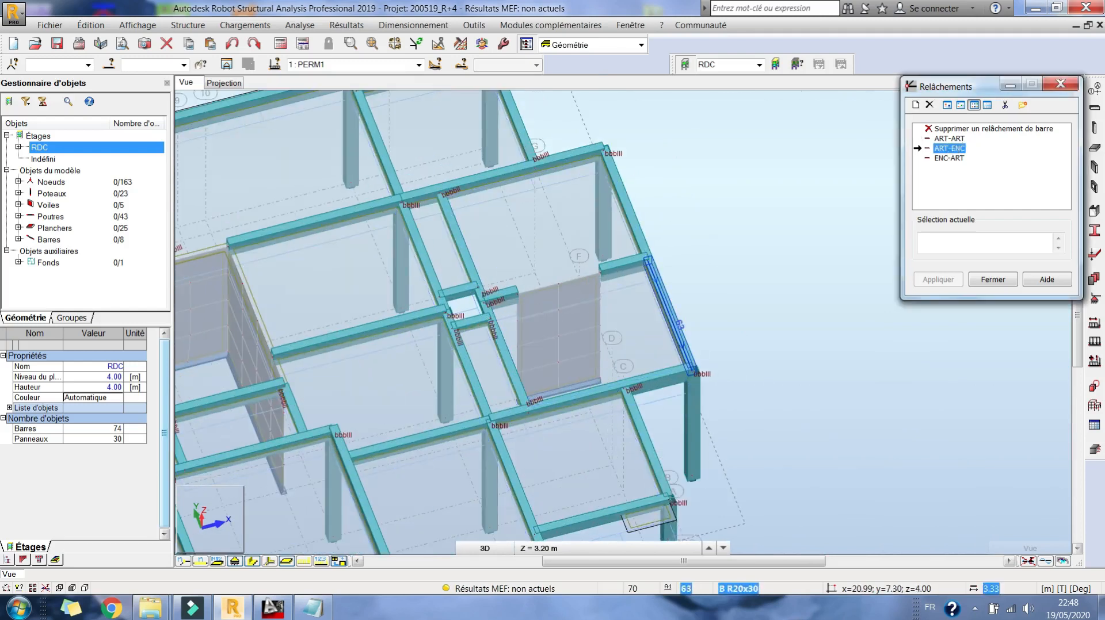
pyautogui.click(651, 273)
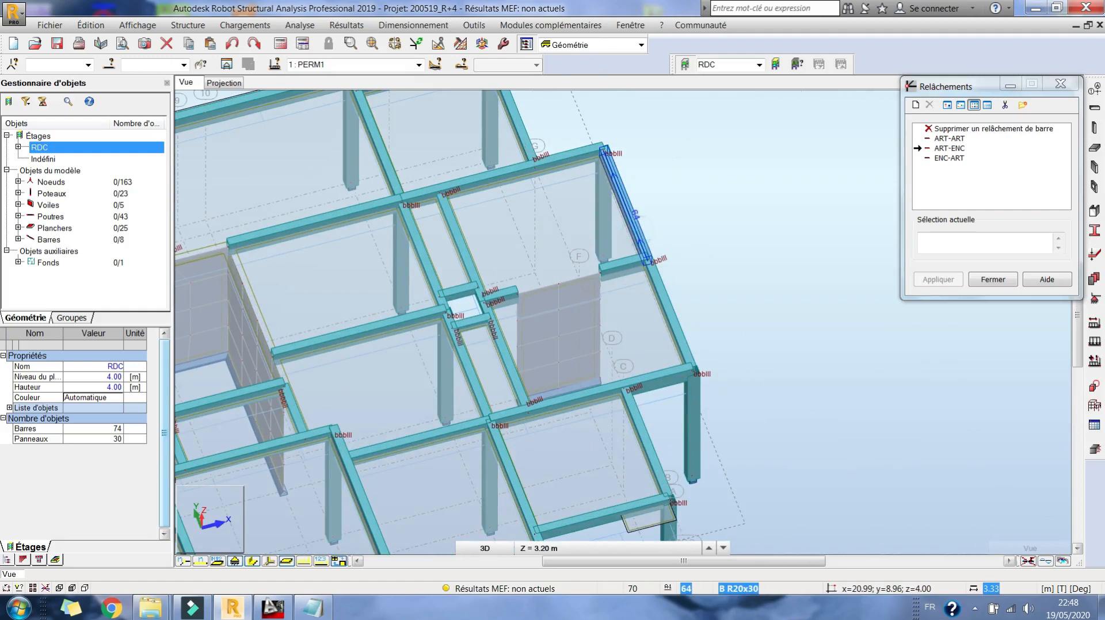
# Apply the ENC-ART release to the two 20x30 facade beams between axes 11 and 13, hinged at axis 11
pyautogui.moveTo(436, 252); pyautogui.dragTo(649, 262, button='middle')
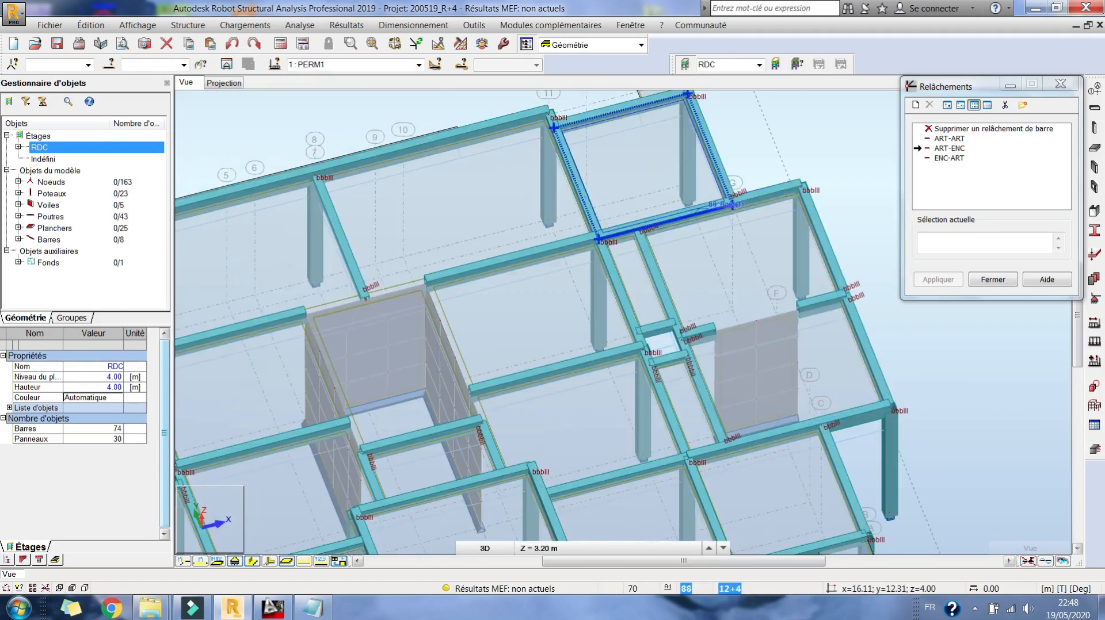
pyautogui.moveTo(572, 103); pyautogui.dragTo(553, 179, button='middle')
pyautogui.scroll(4, 551, 179)
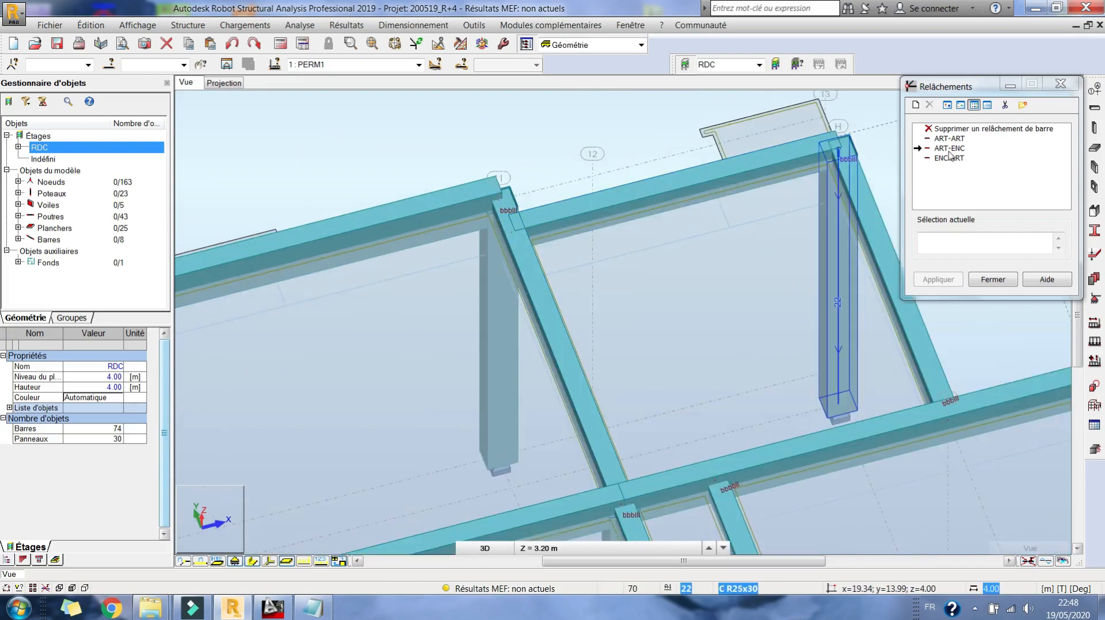
pyautogui.click(946, 160)
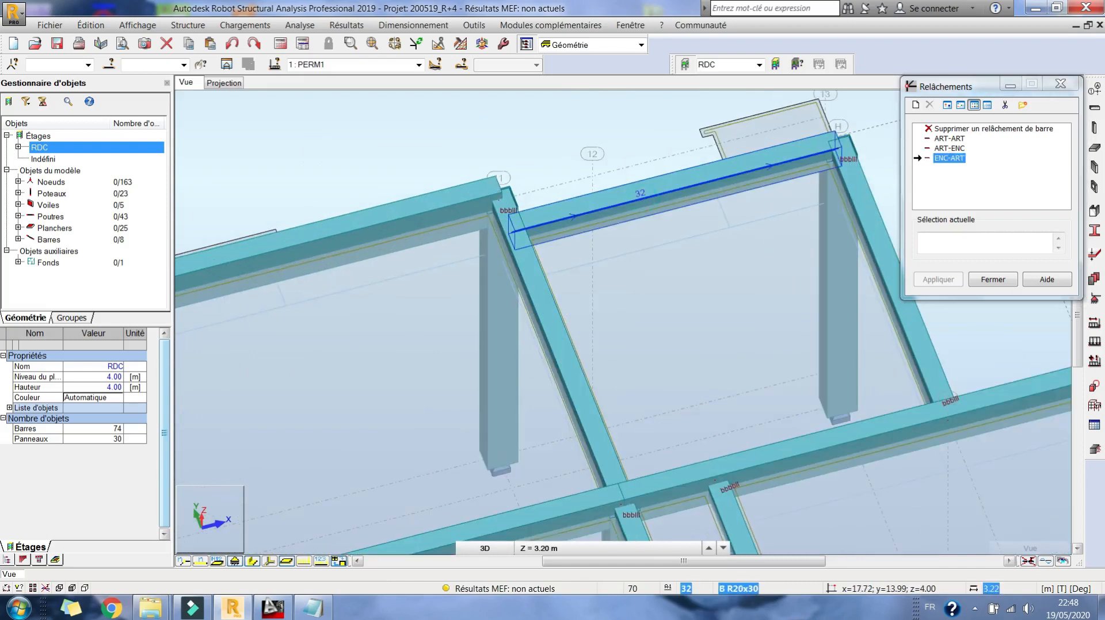
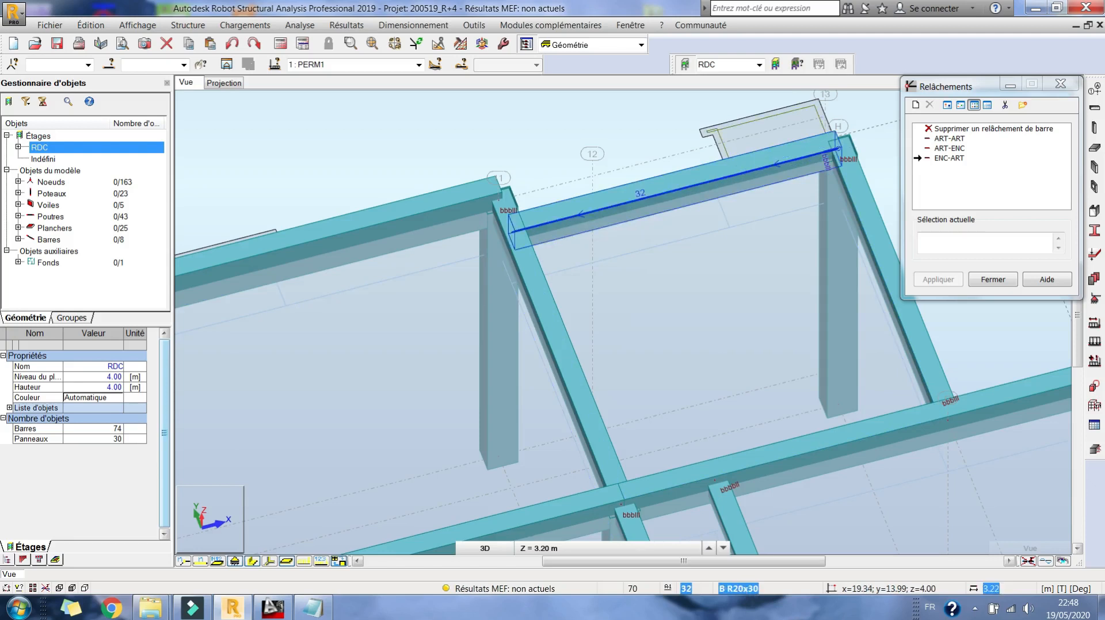
pyautogui.scroll(-5, 784, 163)
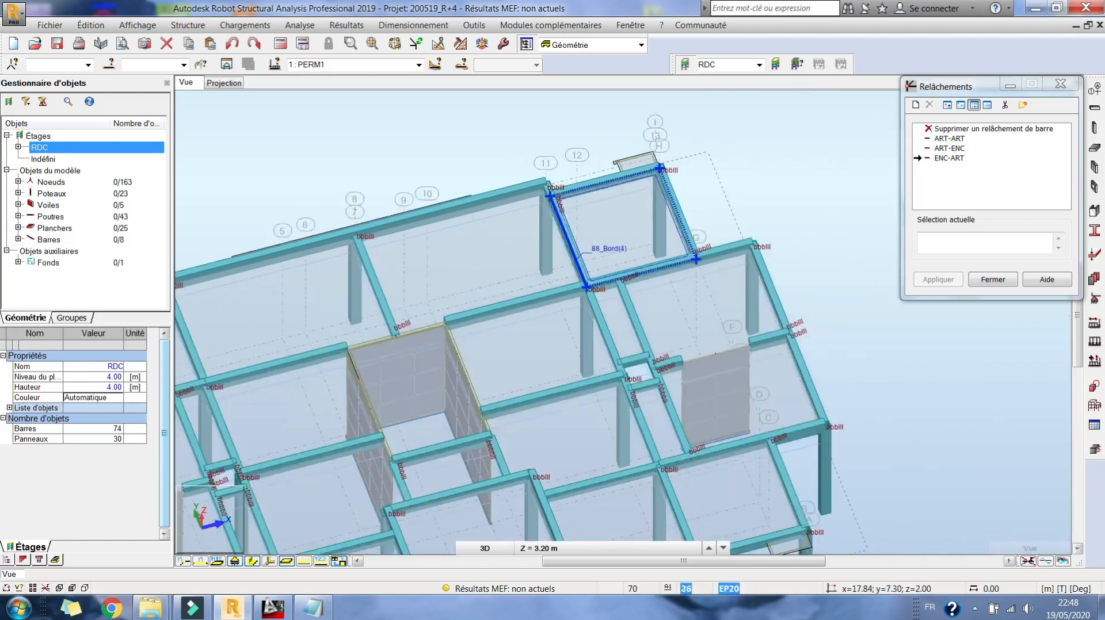
pyautogui.scroll(2, 690, 328)
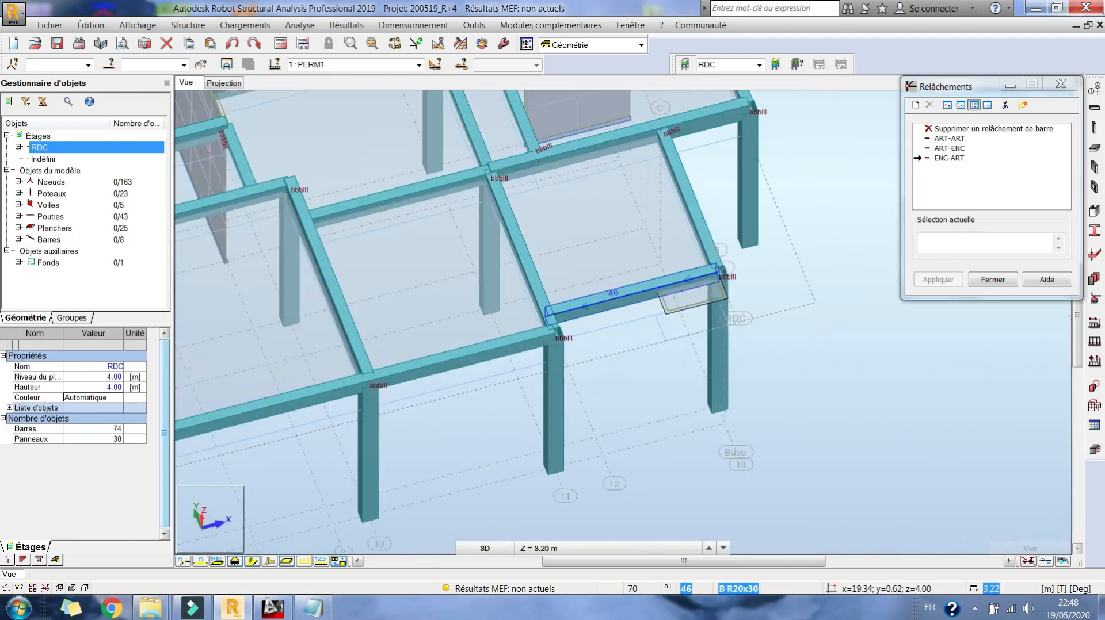
# Apply the ENC-ART release to the two facade beams between axes 2 and 4, hinged at axis 4
pyautogui.moveTo(245, 415); pyautogui.dragTo(846, 242, button='middle')
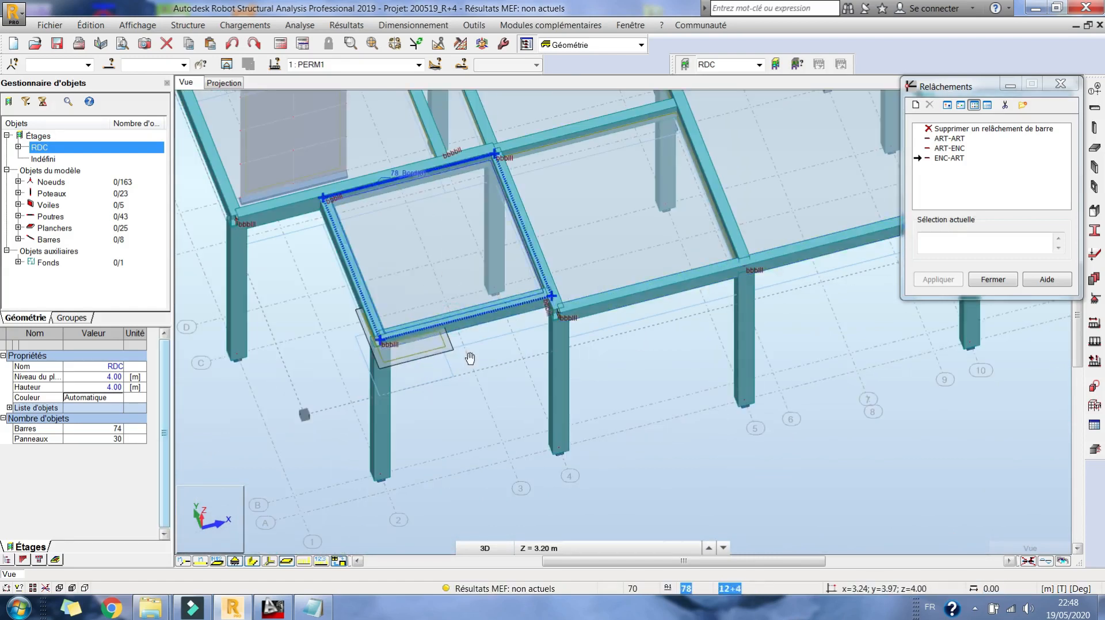
pyautogui.moveTo(436, 222); pyautogui.dragTo(526, 521, button='middle')
pyautogui.moveTo(286, 218); pyautogui.dragTo(353, 440, button='middle')
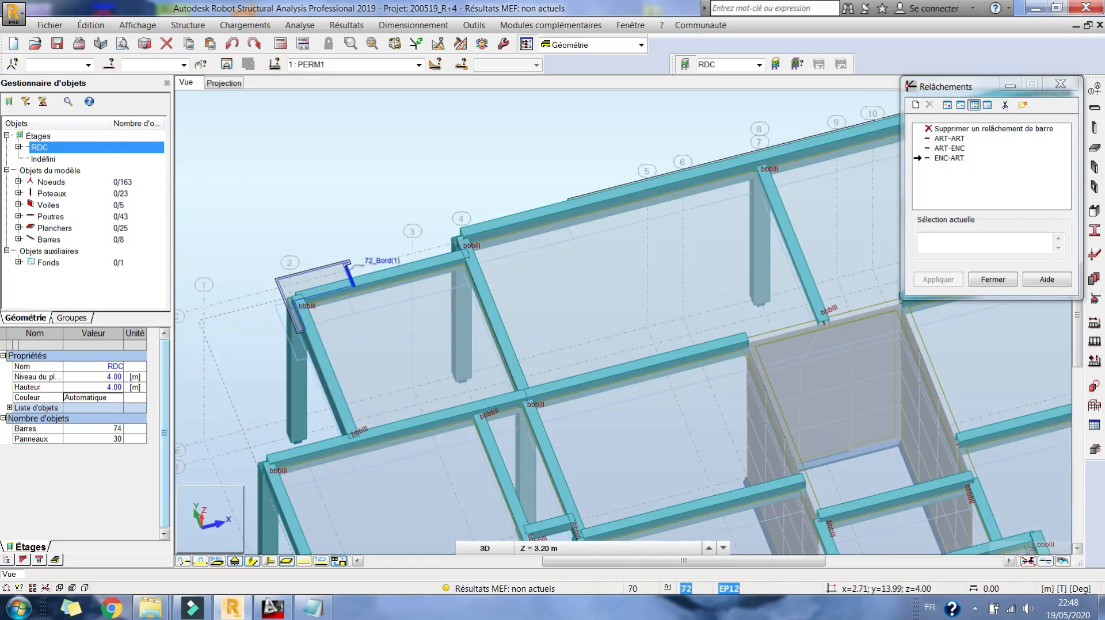
pyautogui.moveTo(371, 189); pyautogui.dragTo(338, 173, button='middle')
# Apply the ENC-ART release to the 20x30 beam at y=3.97 running from the axis 4 column, hinged at the transverse beam
pyautogui.scroll(-6, 345, 178)
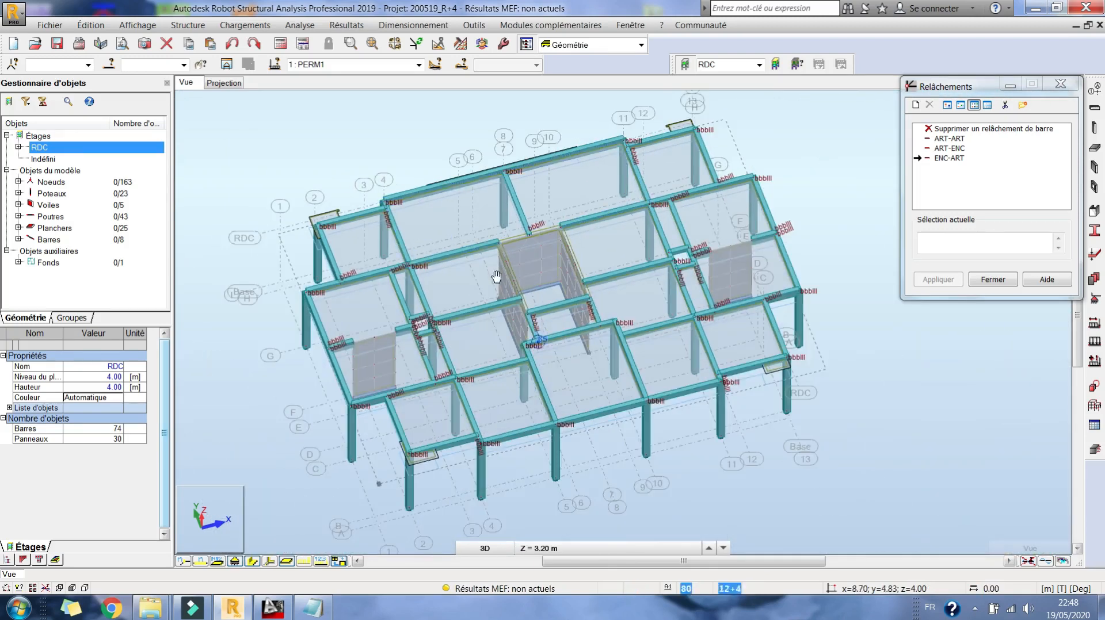
pyautogui.moveTo(496, 277); pyautogui.dragTo(465, 219, button='middle')
pyautogui.moveTo(385, 316); pyautogui.dragTo(428, 316, button='middle')
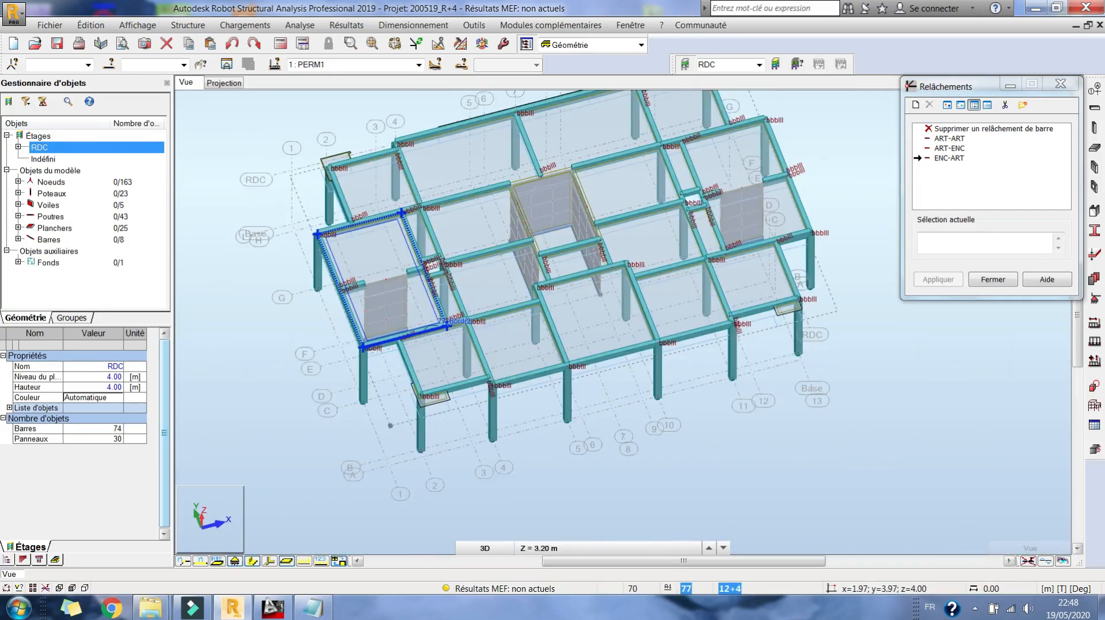
pyautogui.scroll(5, 472, 259)
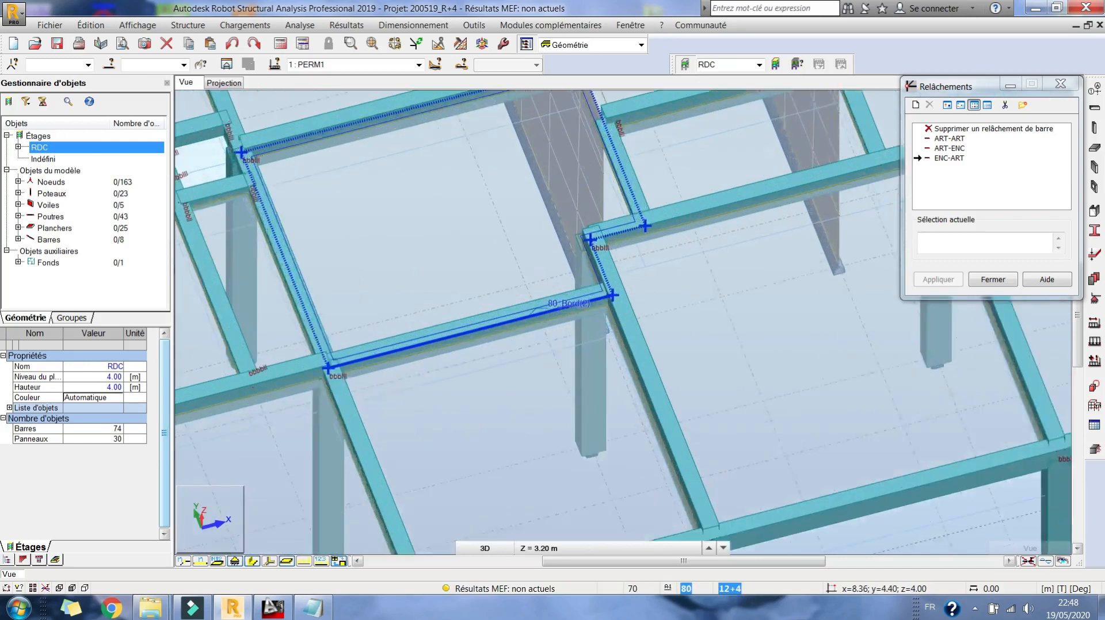
pyautogui.scroll(1, 547, 291)
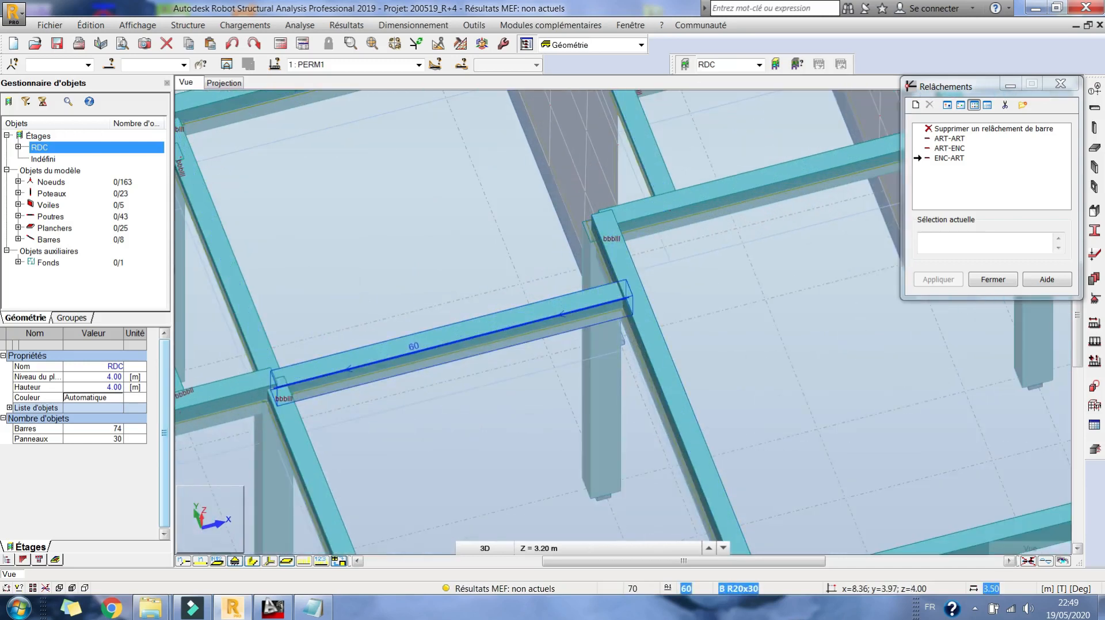
pyautogui.moveTo(424, 340); pyautogui.dragTo(538, 288, button='middle')
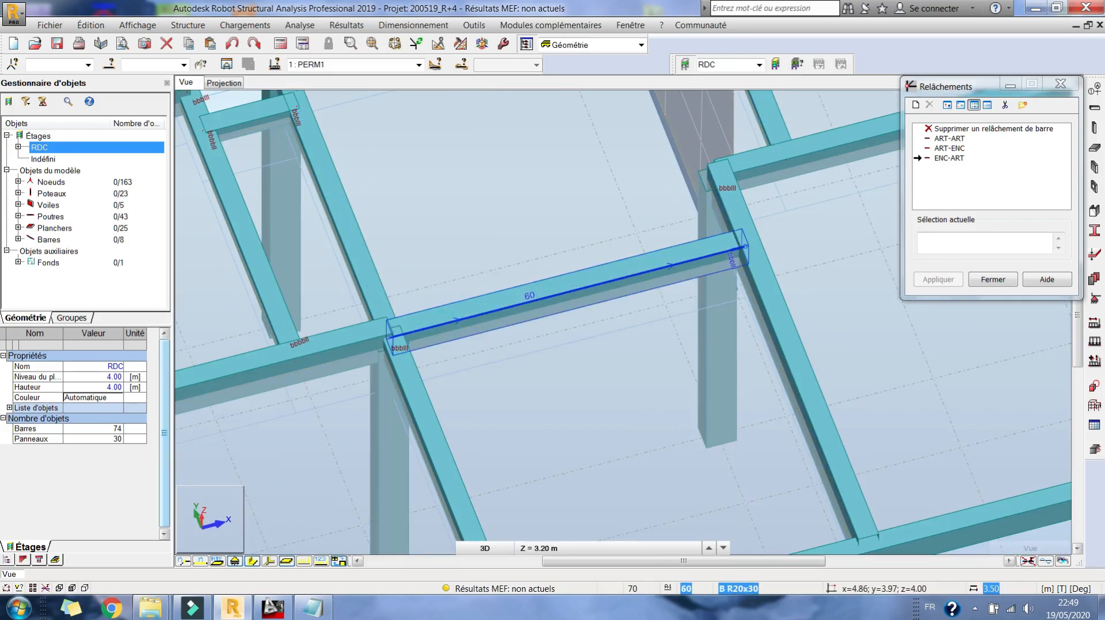
pyautogui.scroll(-4, 444, 325)
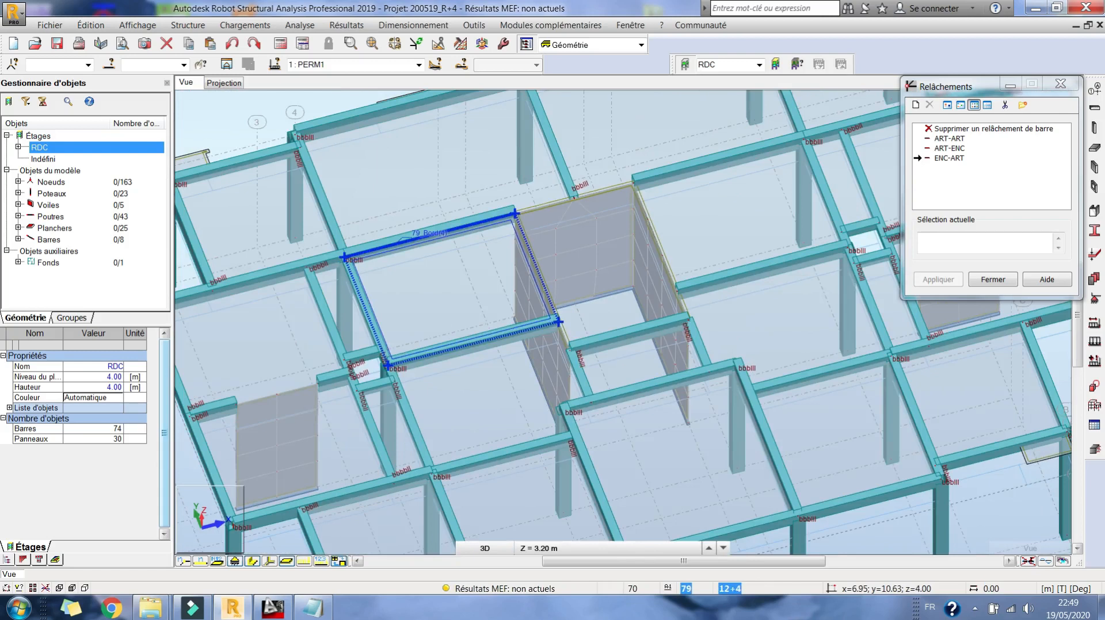
# Apply the ENC-ART release to the two 20x40 beams at y=10.63 on either side of the central walls, hinged at the walls
pyautogui.moveTo(516, 220); pyautogui.dragTo(506, 277, button='middle')
pyautogui.scroll(4, 506, 276)
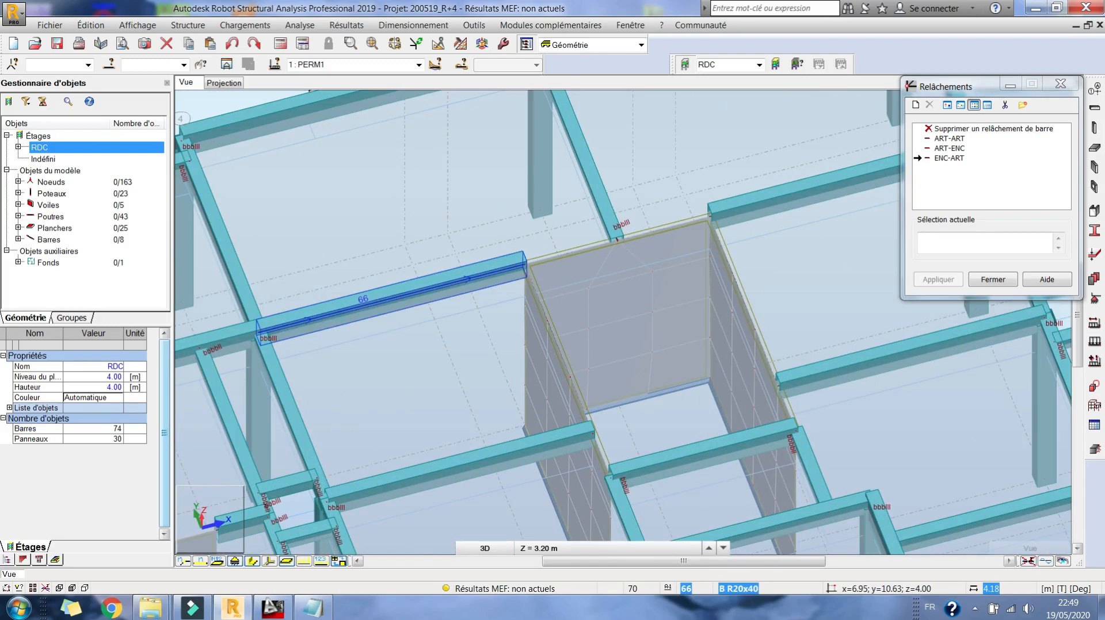
pyautogui.moveTo(814, 264); pyautogui.dragTo(541, 348, button='middle')
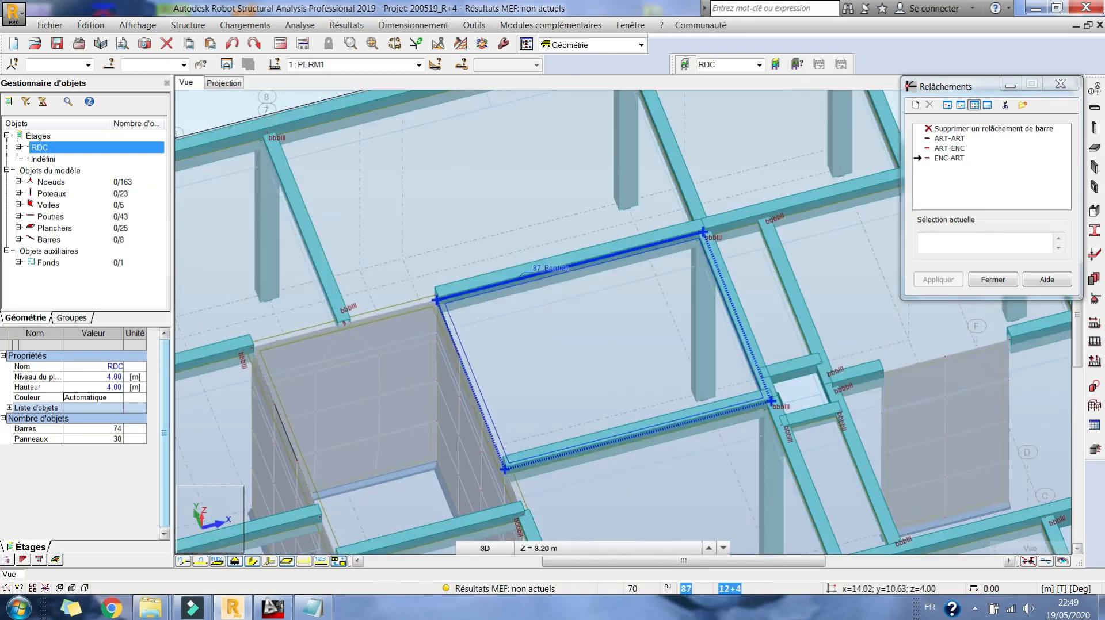
pyautogui.click(600, 254)
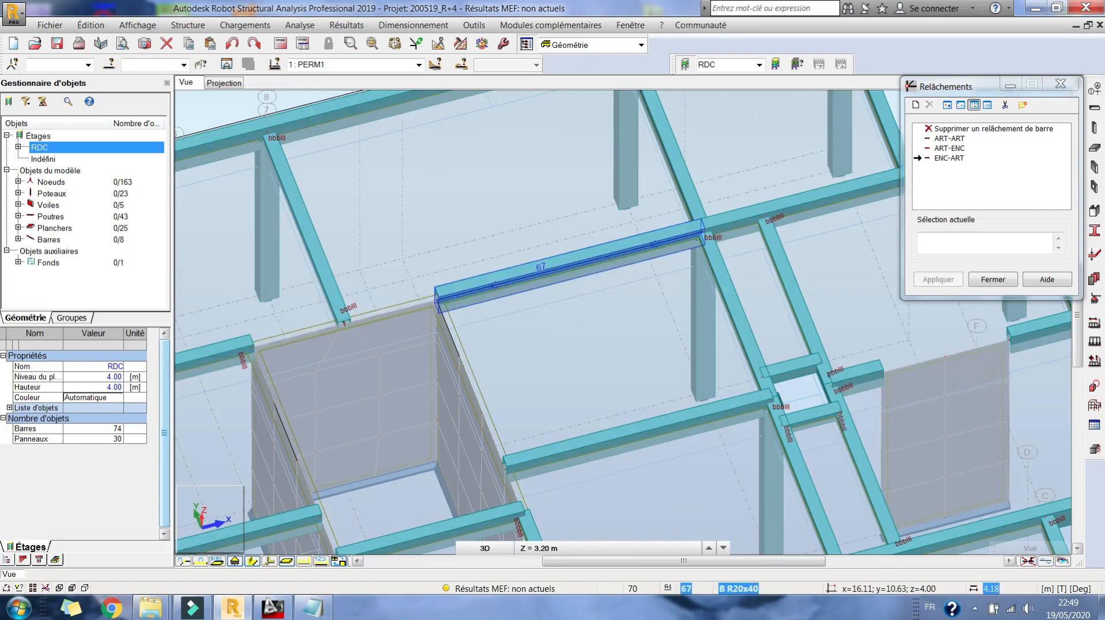
# Apply the ENC-ART release to the two 20x40 beams at y=7.30 on either side of the central walls, hinged at the walls
pyautogui.moveTo(668, 388); pyautogui.dragTo(610, 196, button='middle')
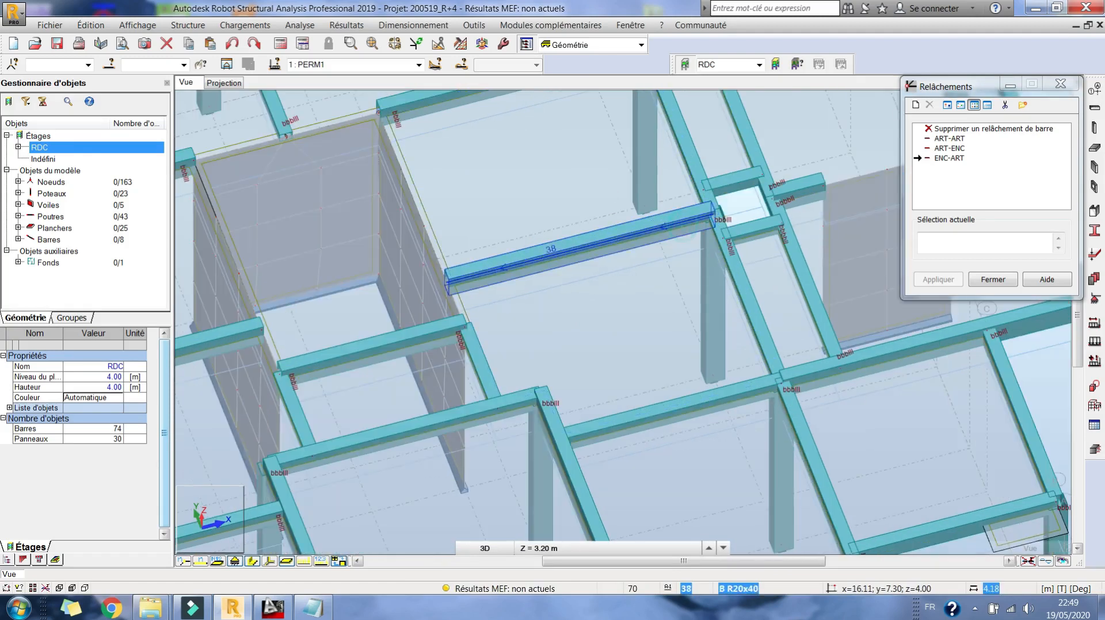
pyautogui.moveTo(312, 367); pyautogui.dragTo(828, 259, button='middle')
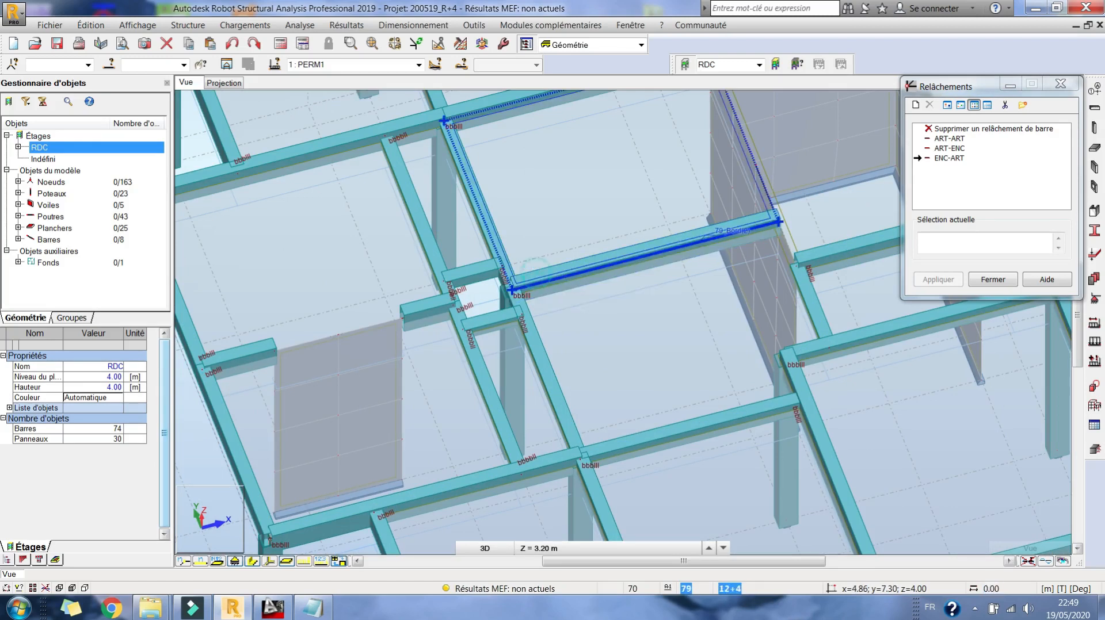
pyautogui.moveTo(822, 242); pyautogui.dragTo(782, 247, button='middle')
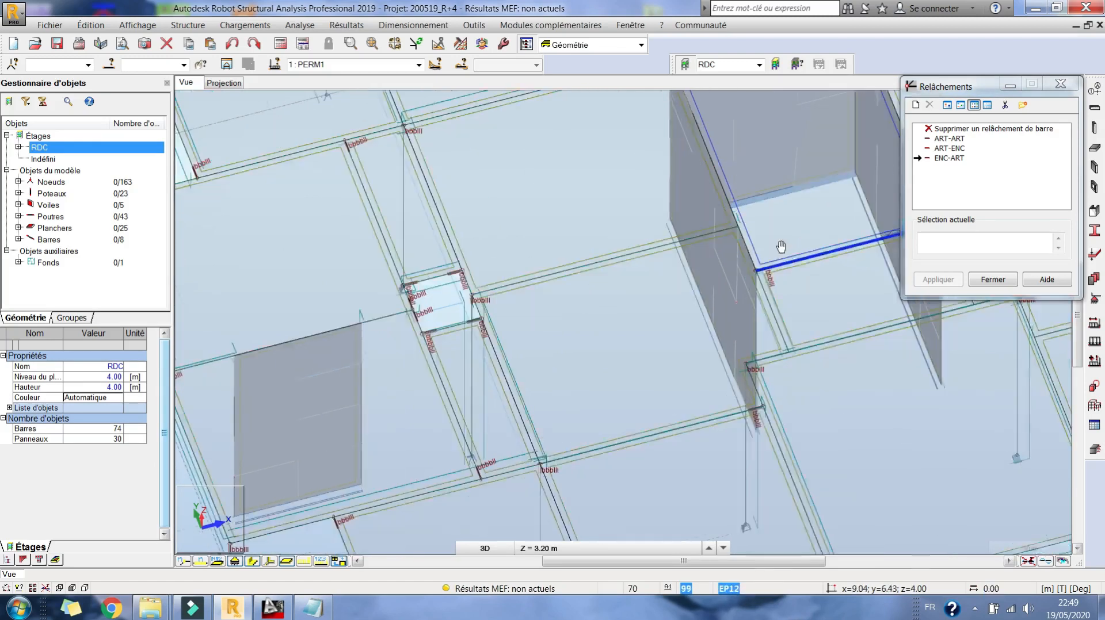
pyautogui.click(948, 159)
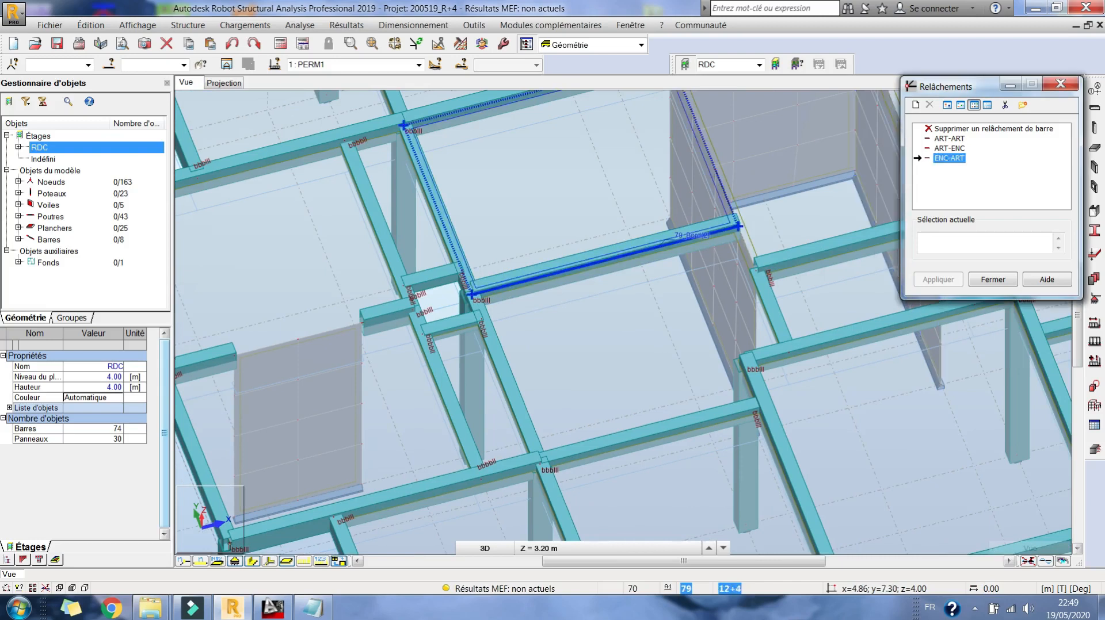
pyautogui.click(496, 288)
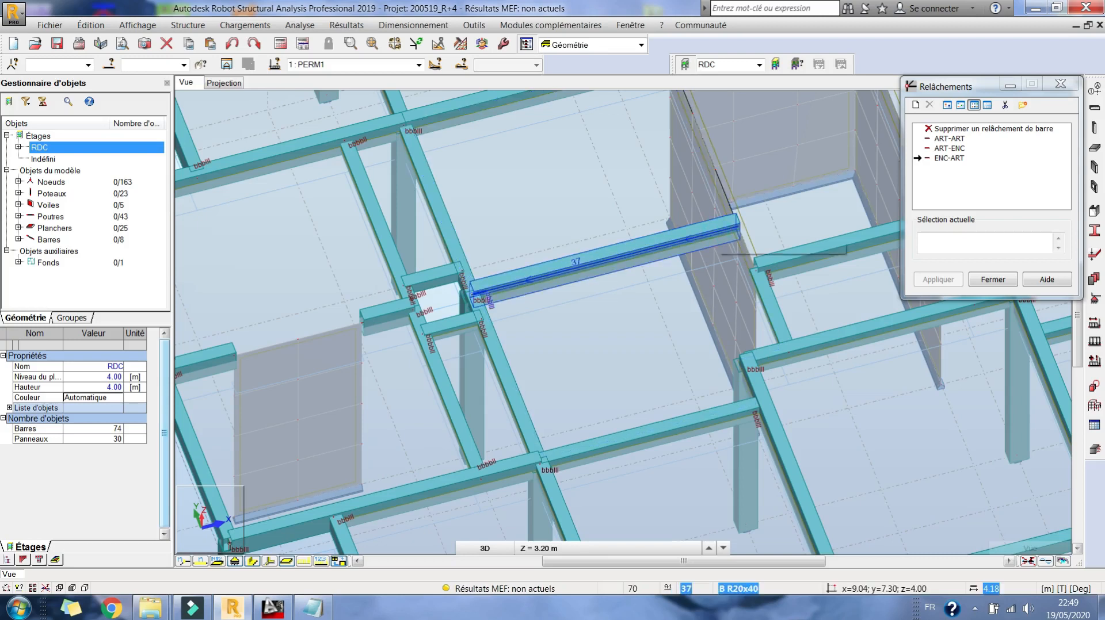
pyautogui.click(492, 301)
# Apply the ENC-ART release to the 20x30 beam at y=3.97 running from the x=16.11 column, hinged at the transverse beam
pyautogui.moveTo(783, 263); pyautogui.dragTo(660, 231, button='middle')
pyautogui.scroll(-1, 658, 235)
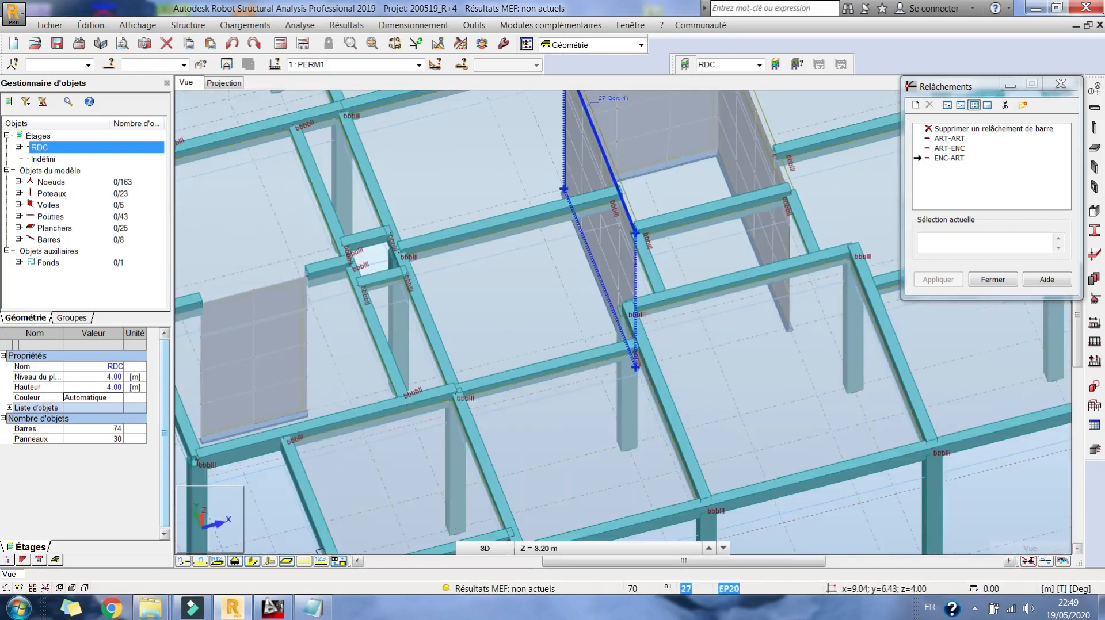
pyautogui.moveTo(742, 299); pyautogui.dragTo(702, 288, button='middle')
pyautogui.scroll(-1, 597, 346)
pyautogui.moveTo(746, 226); pyautogui.dragTo(614, 264, button='middle')
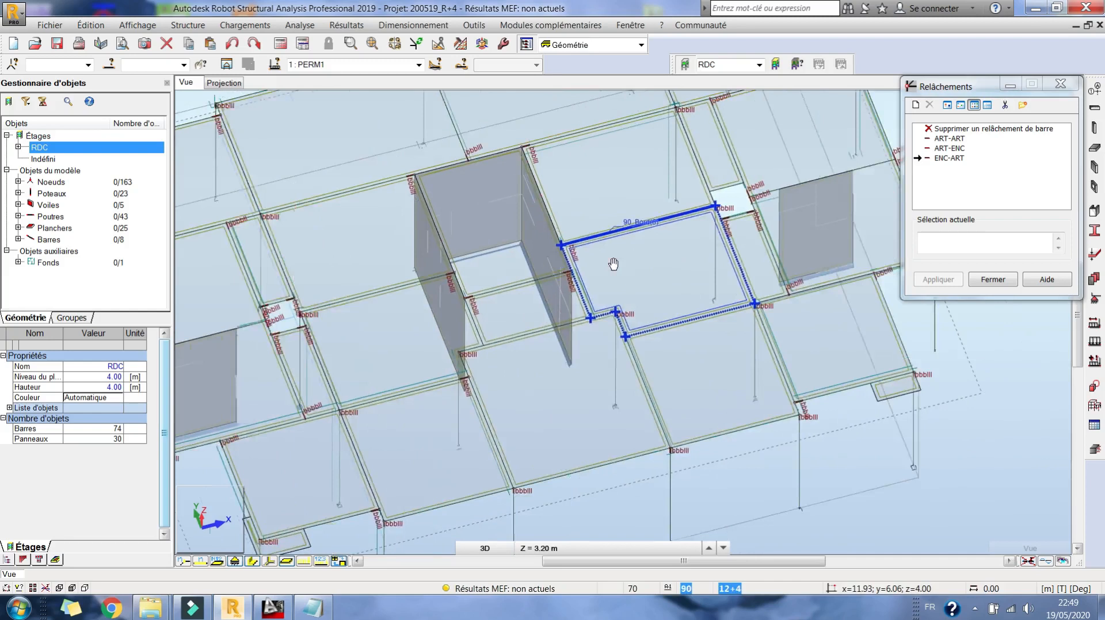
pyautogui.moveTo(630, 308); pyautogui.dragTo(636, 287, button='middle')
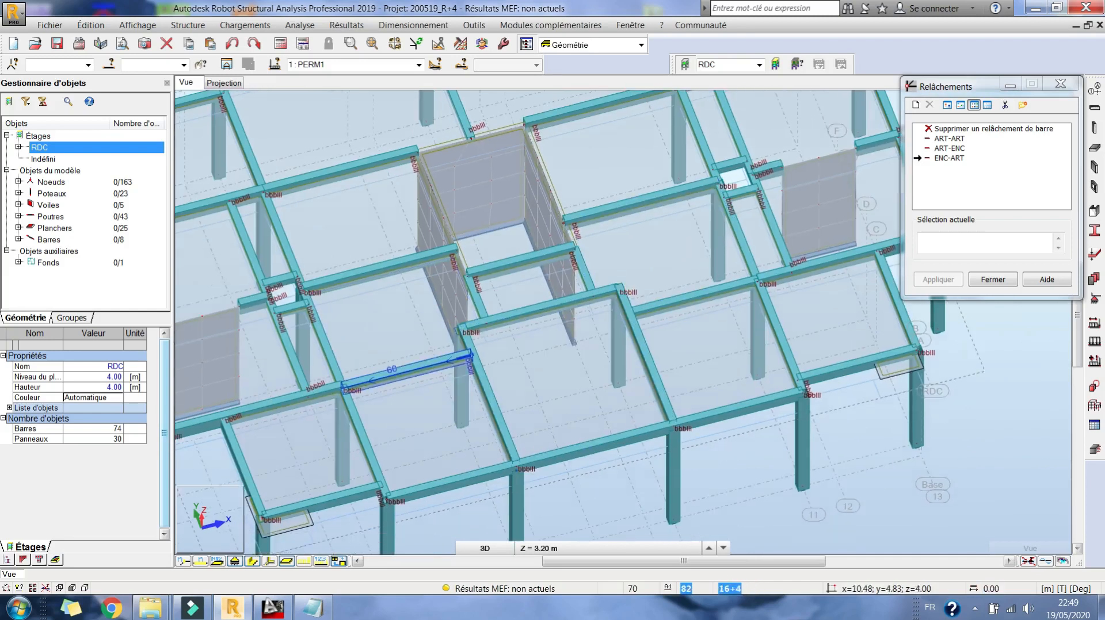
pyautogui.scroll(2, 671, 306)
pyautogui.scroll(1, 667, 316)
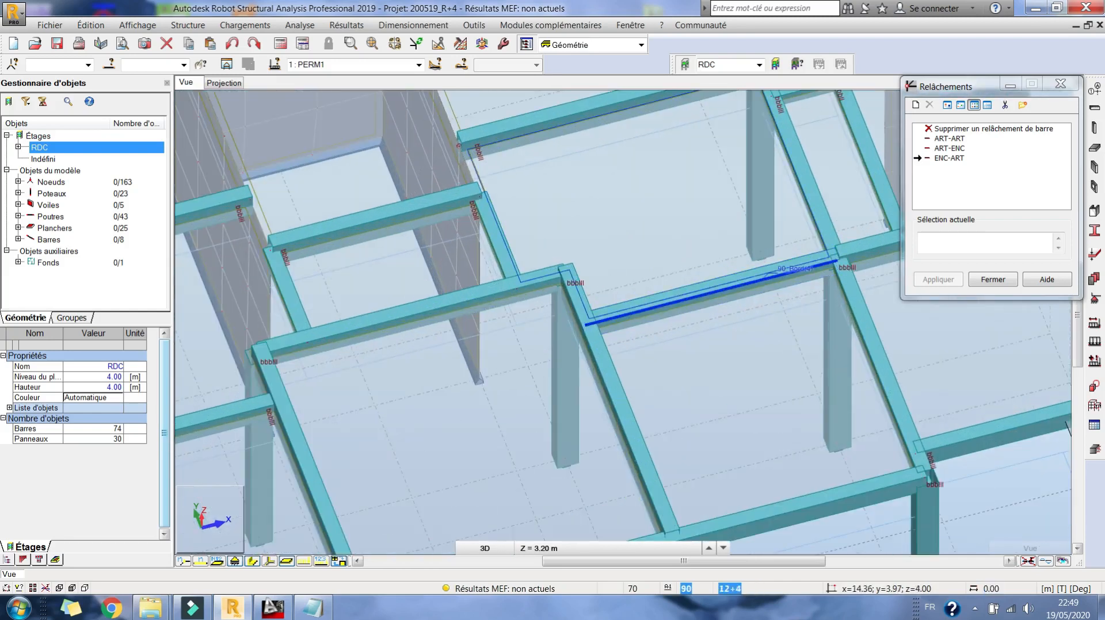
pyautogui.scroll(-3, 558, 353)
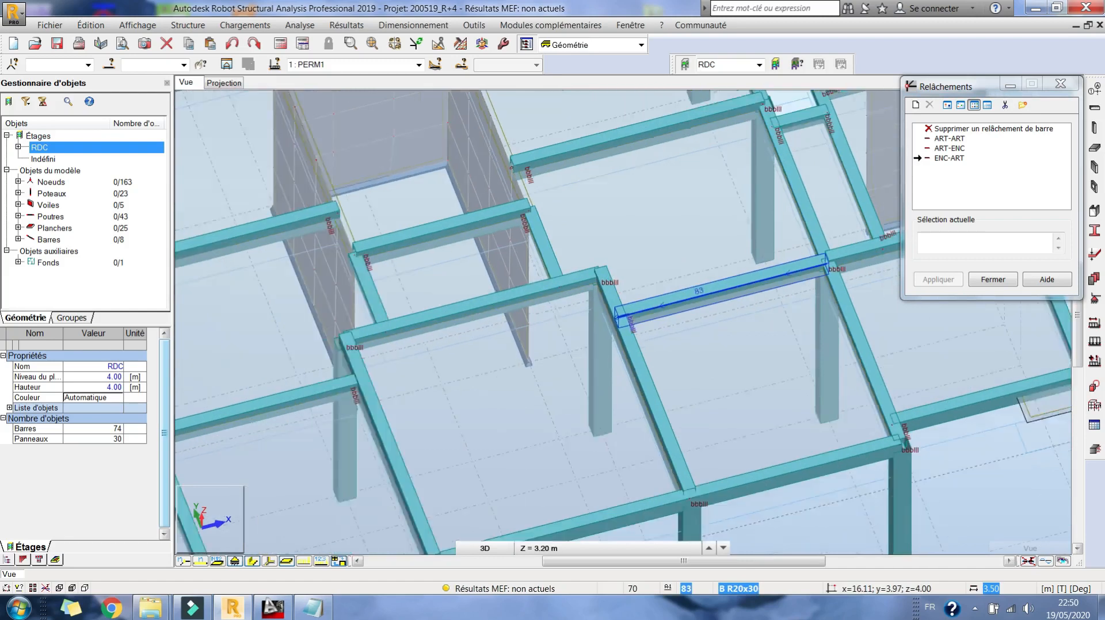
# Check the releases placed on the beams across the whole RDC floor and close the releases dialog
pyautogui.scroll(-1, 559, 353)
pyautogui.moveTo(560, 342); pyautogui.dragTo(635, 356, button='middle')
pyautogui.moveTo(602, 303); pyautogui.dragTo(603, 343, button='middle')
pyautogui.scroll(-4, 587, 331)
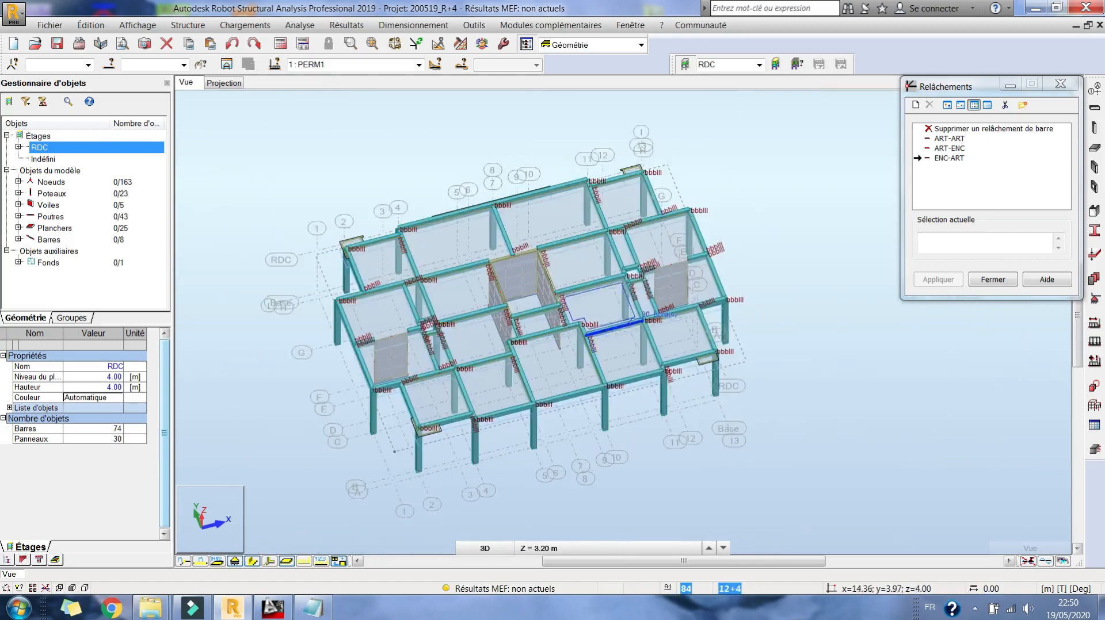
pyautogui.scroll(1, 602, 345)
pyautogui.scroll(5, 633, 373)
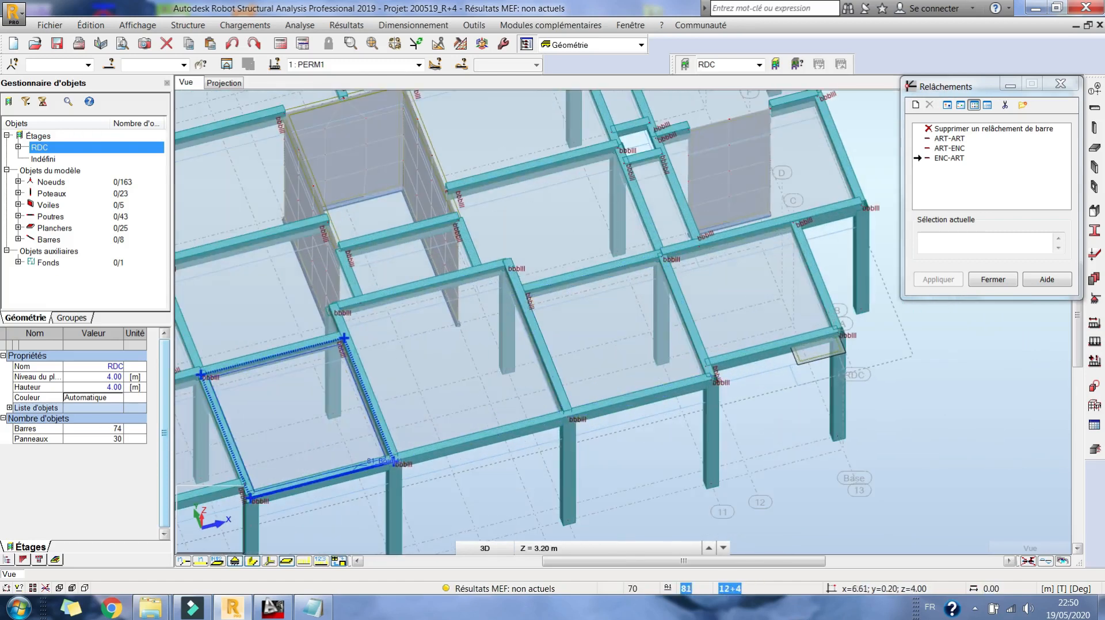
pyautogui.scroll(-4, 494, 356)
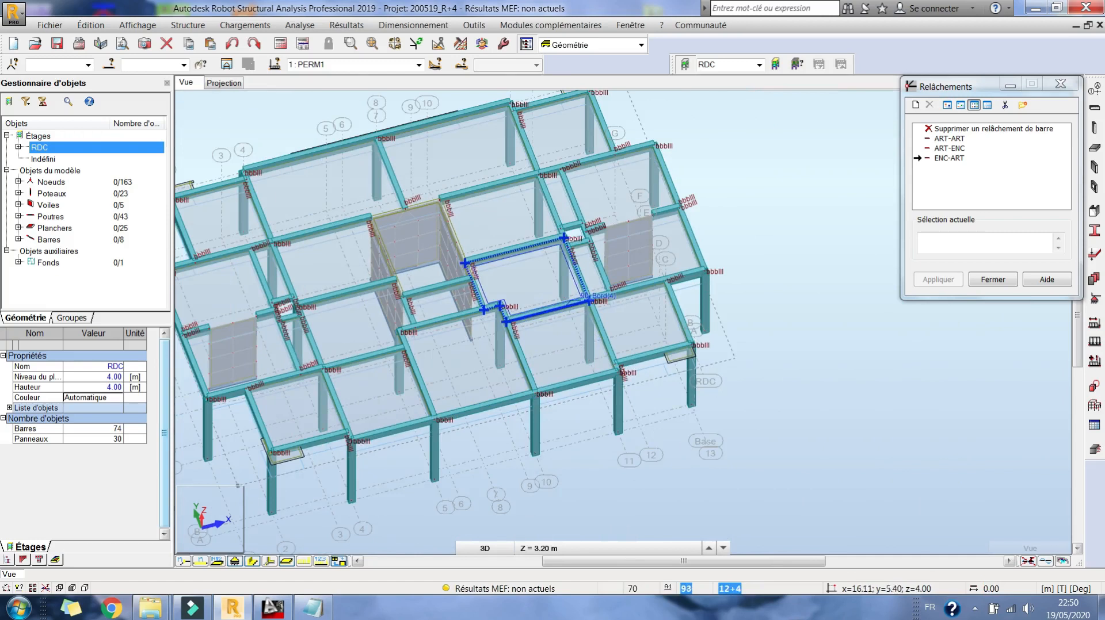
pyautogui.scroll(-3, 584, 296)
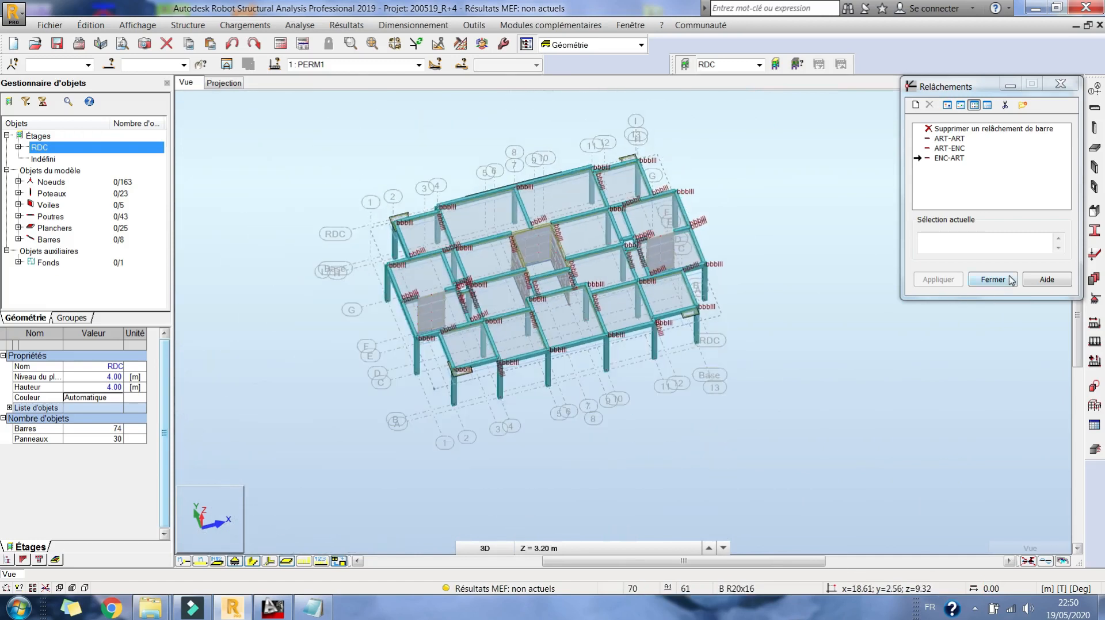
pyautogui.click(1012, 280)
# Run the structural calculation, continue through the RZ instability warnings up to node 1, and stop it there
pyautogui.click(284, 46)
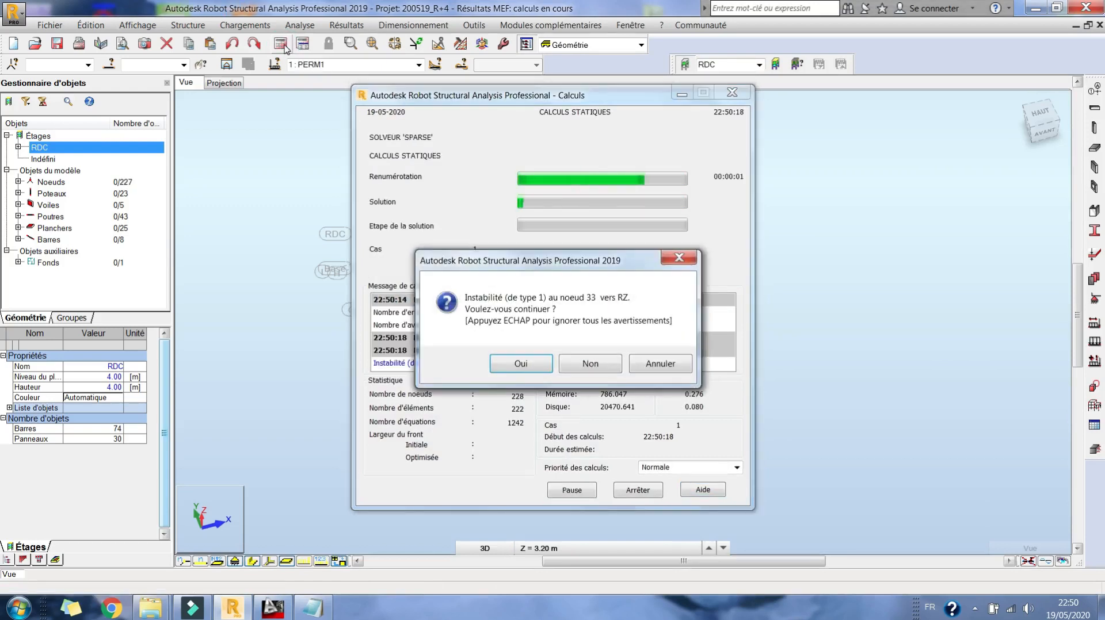
pyautogui.click(522, 364)
pyautogui.click(525, 371)
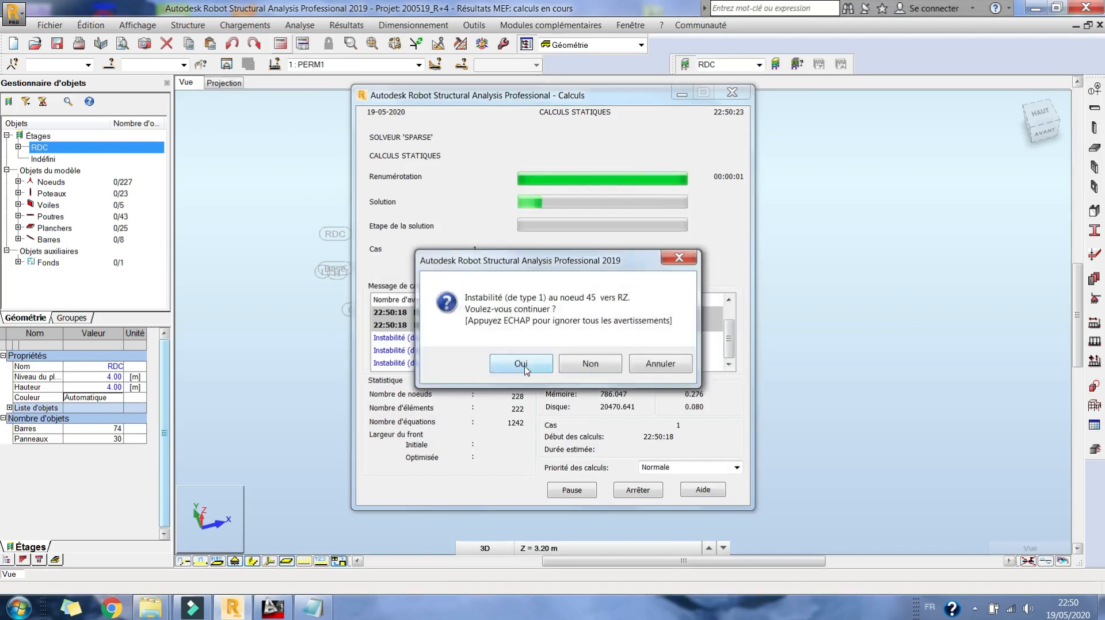
pyautogui.click(525, 371)
pyautogui.click(526, 374)
pyautogui.click(526, 375)
pyautogui.click(526, 376)
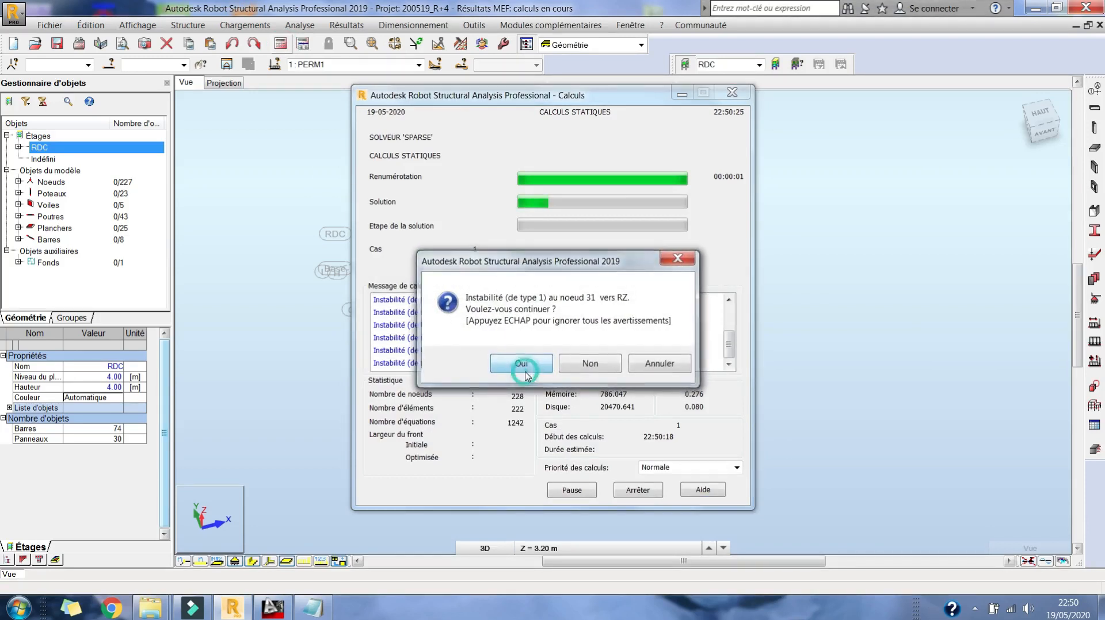
pyautogui.click(525, 376)
pyautogui.click(525, 376)
pyautogui.click(526, 375)
pyautogui.click(526, 375)
pyautogui.click(525, 375)
pyautogui.click(525, 375)
pyautogui.click(526, 375)
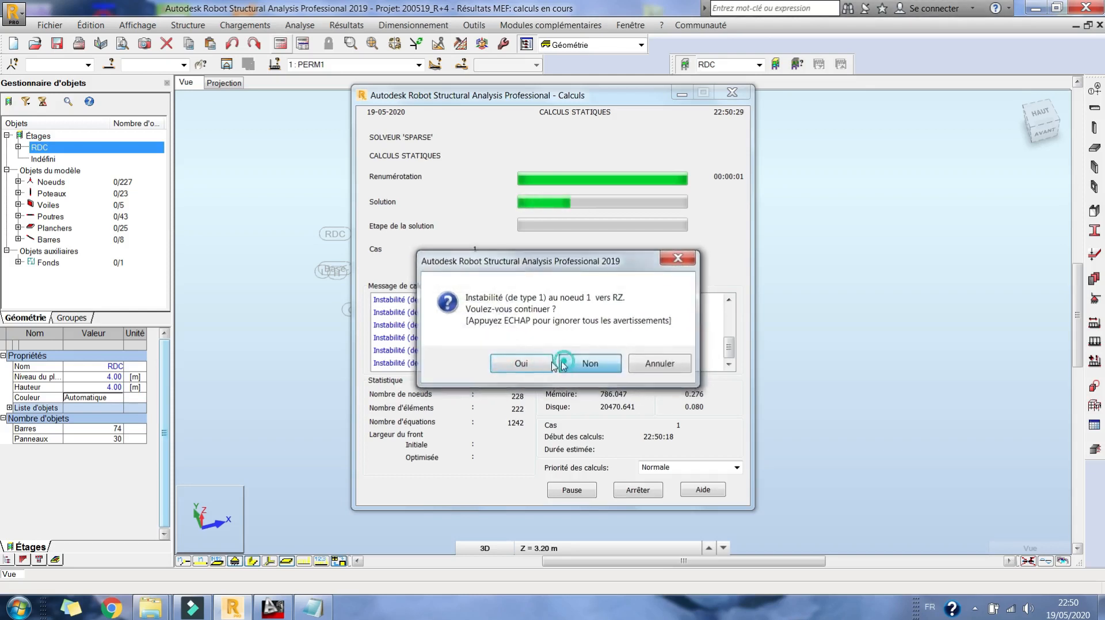
pyautogui.click(581, 363)
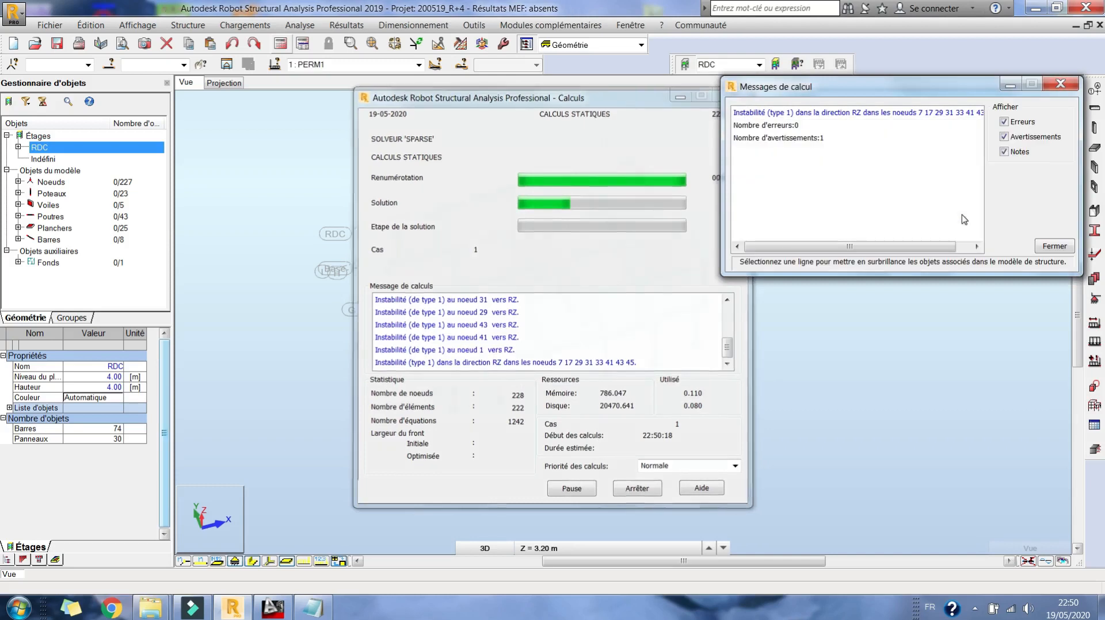
pyautogui.click(1054, 246)
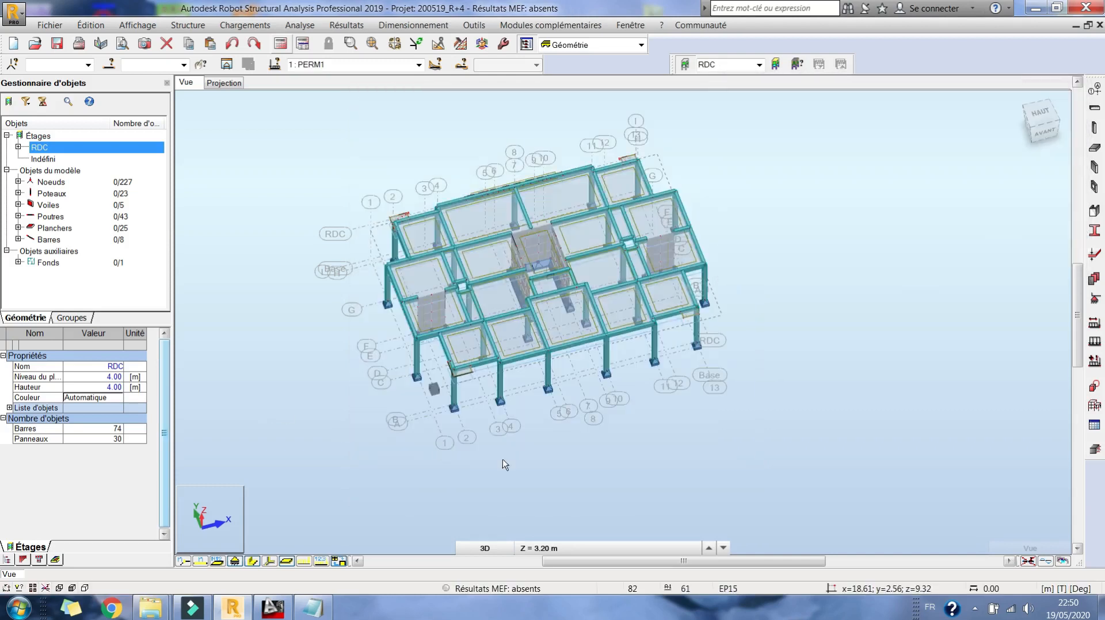
# Rerun the structural calculation and decline to continue at the first instability warning
pyautogui.moveTo(480, 390); pyautogui.dragTo(497, 388, button='middle')
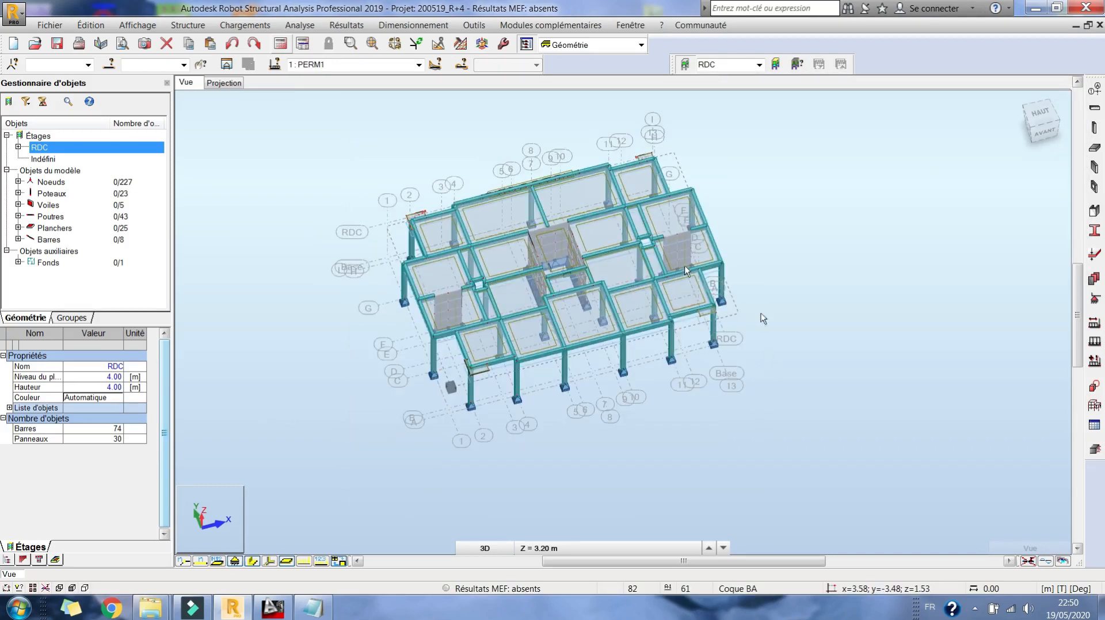
pyautogui.click(281, 45)
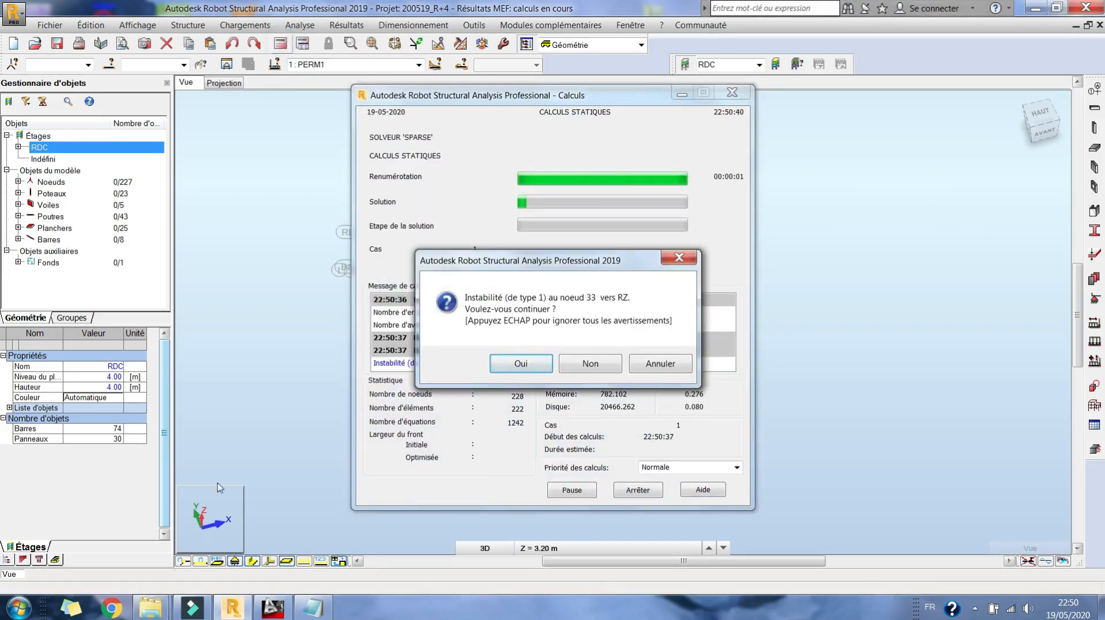
pyautogui.click(593, 366)
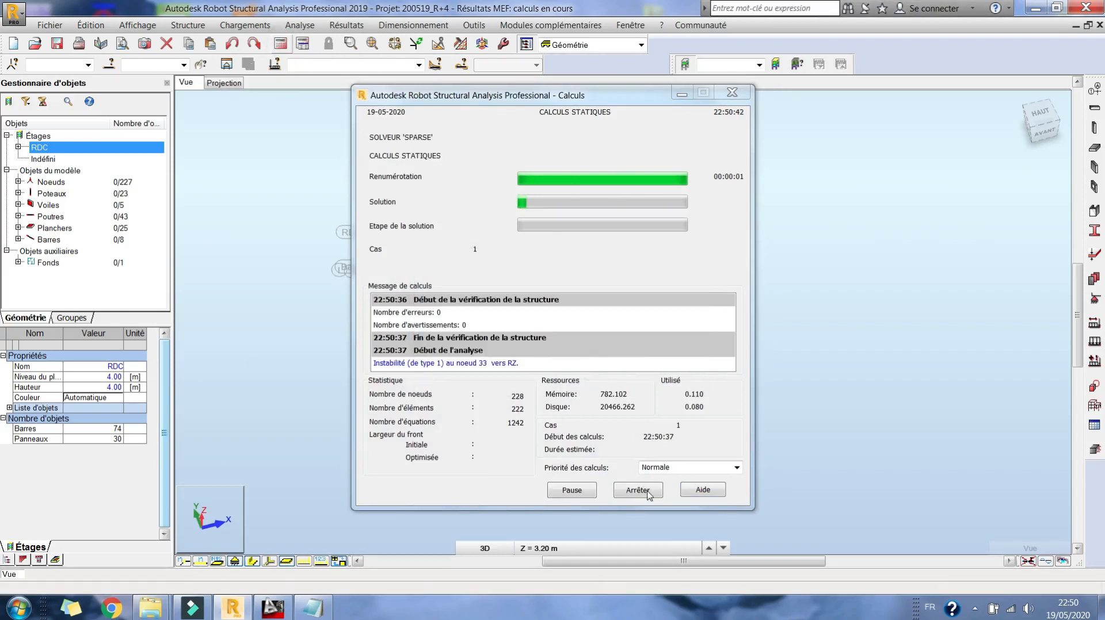
# Open the definition of the ENC-ART bar release to check its released directions
pyautogui.scroll(5, 467, 399)
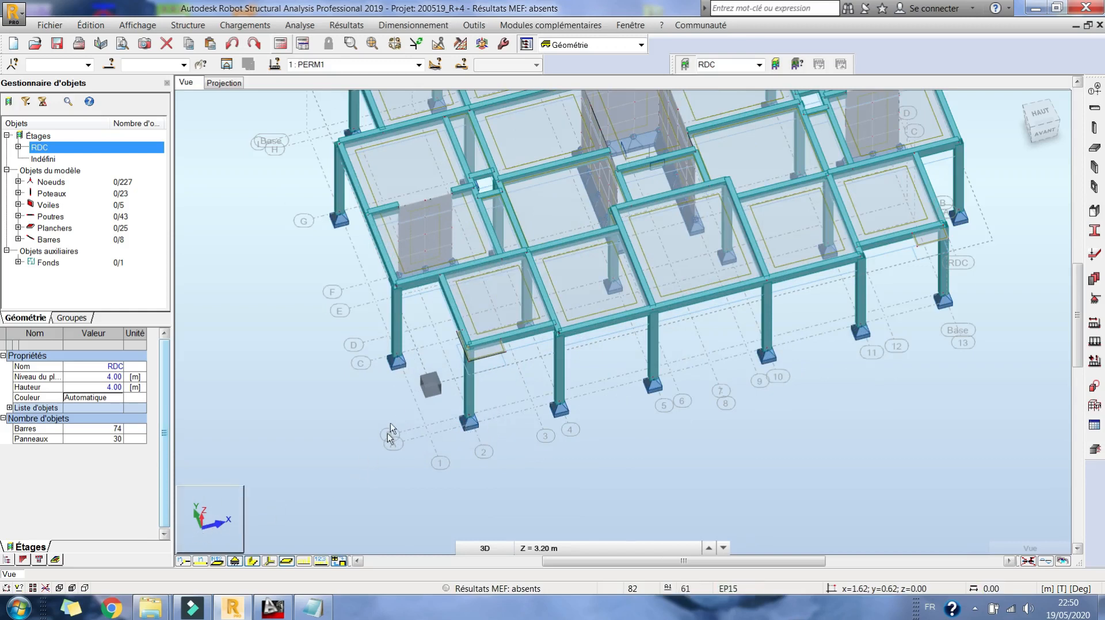
pyautogui.click(1093, 406)
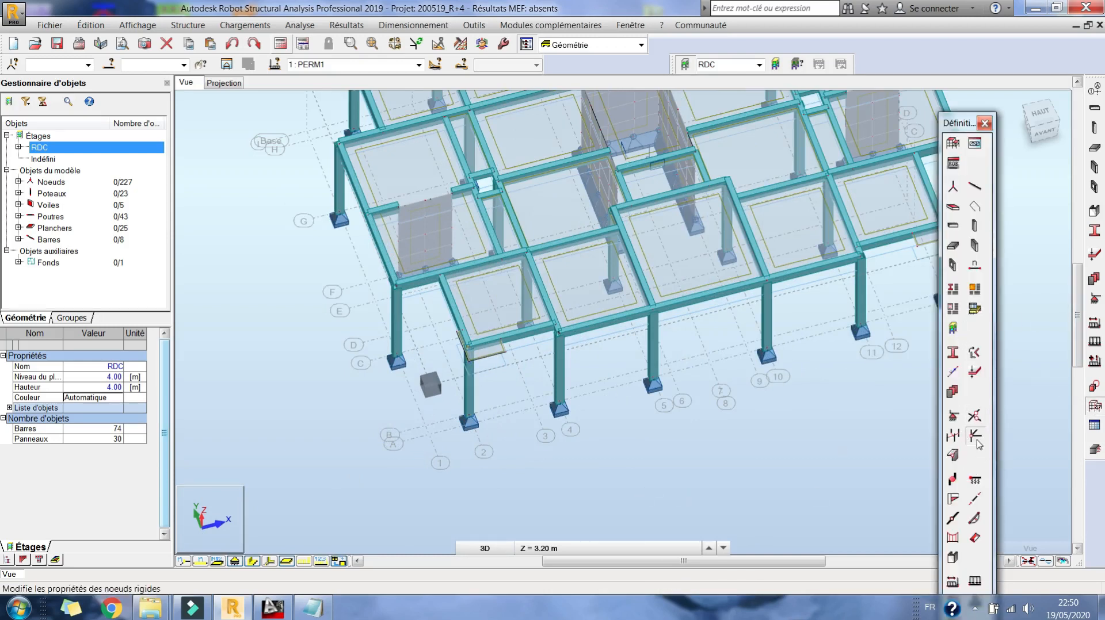
pyautogui.click(954, 437)
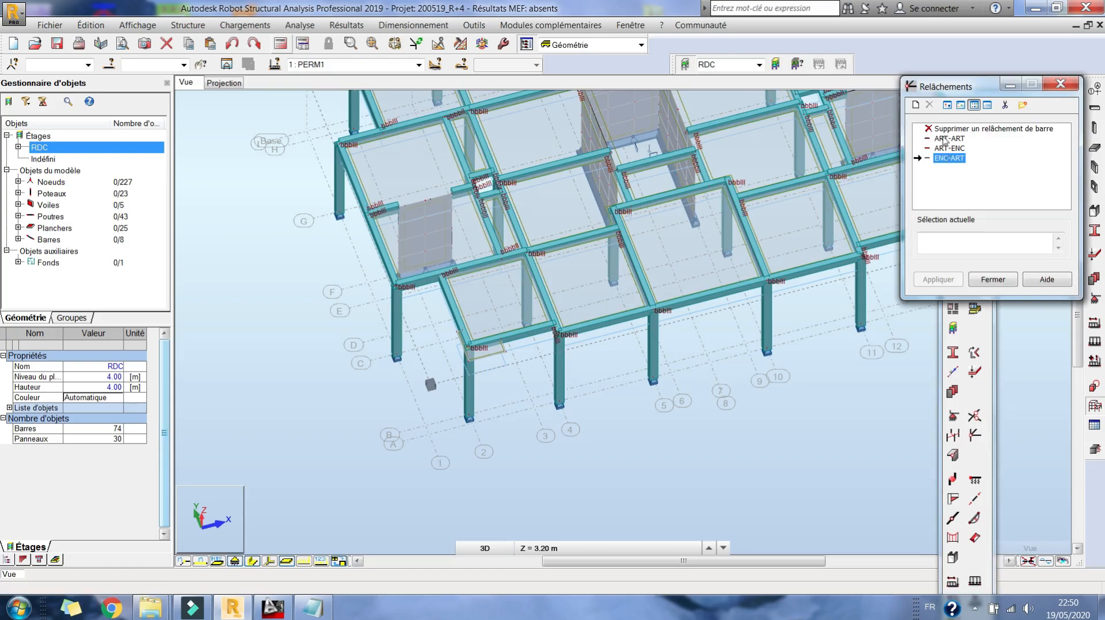
pyautogui.doubleClick(948, 159)
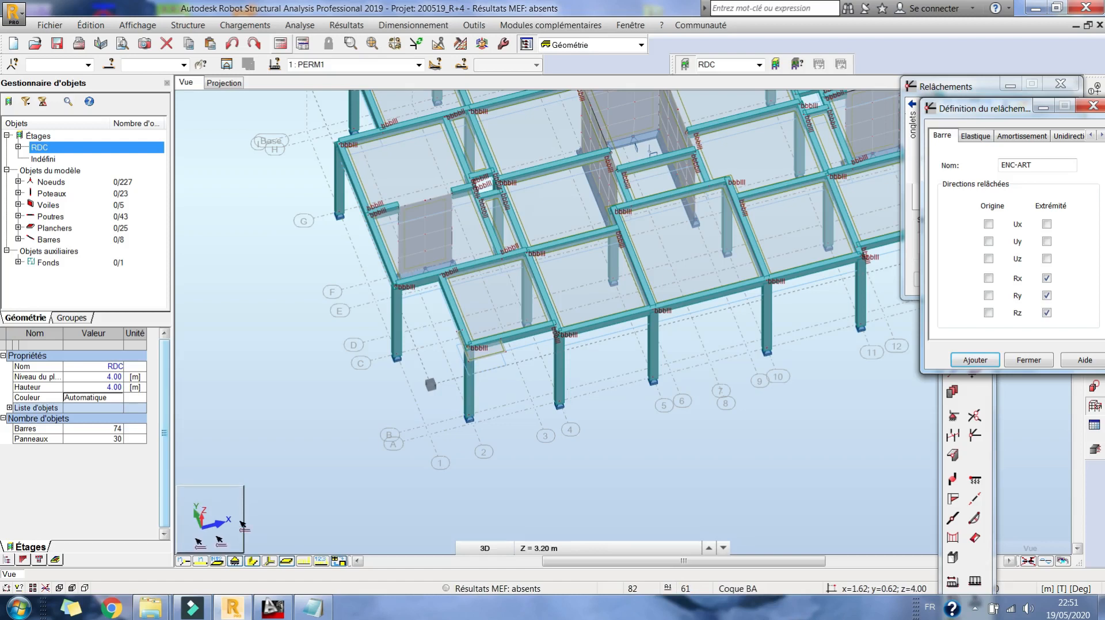
# Block the RZ direction in the Rotule support definition and overwrite the existing support of that name
pyautogui.click(953, 417)
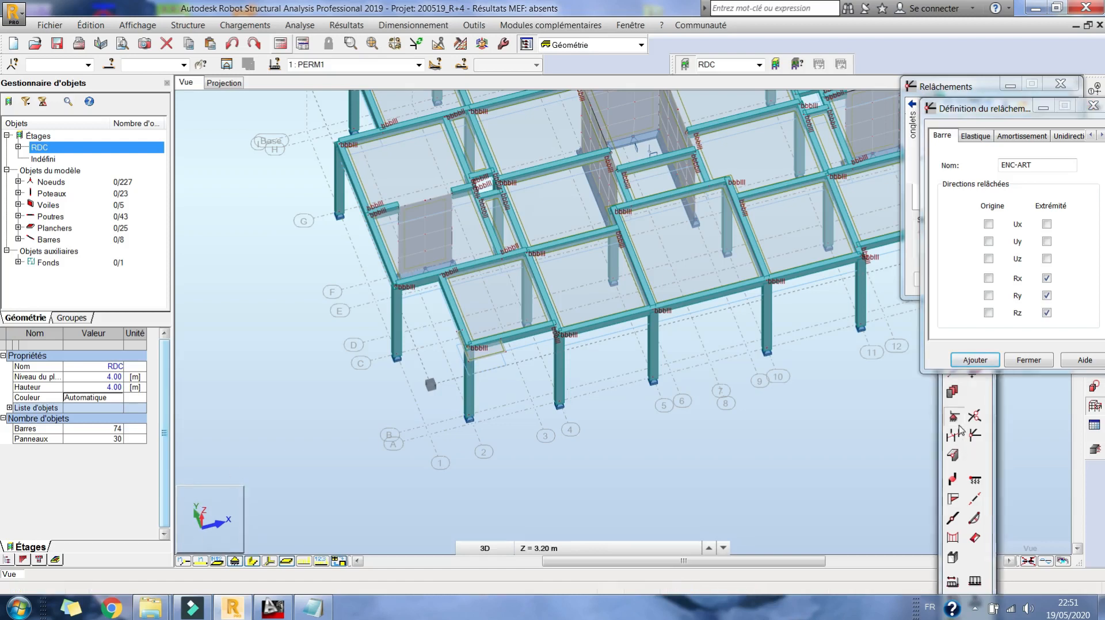
pyautogui.doubleClick(464, 167)
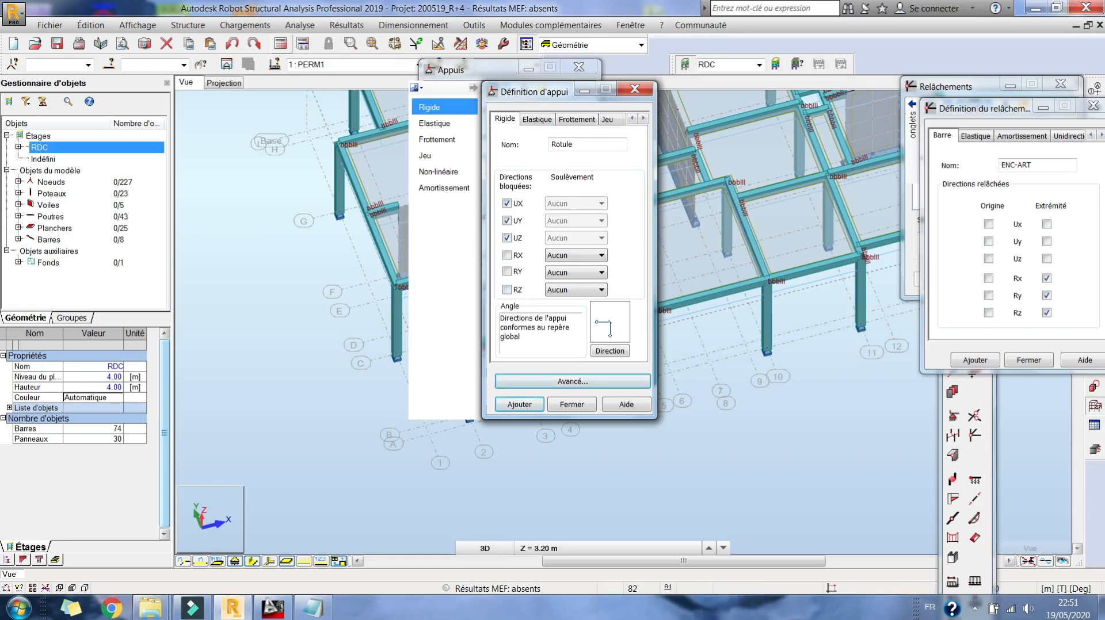
pyautogui.click(1046, 279)
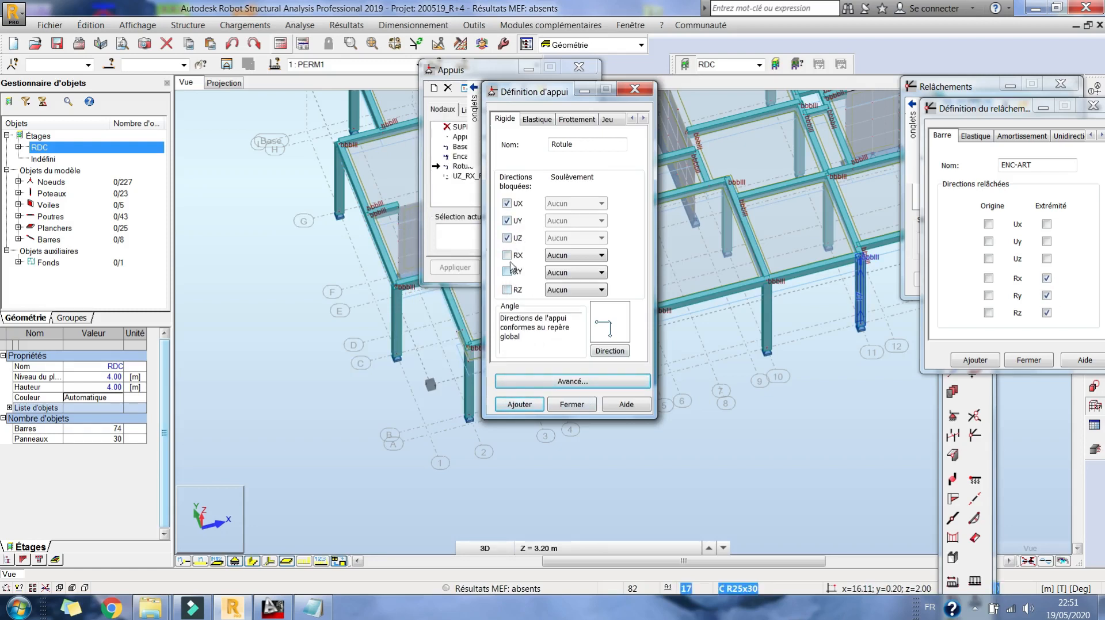
pyautogui.click(520, 405)
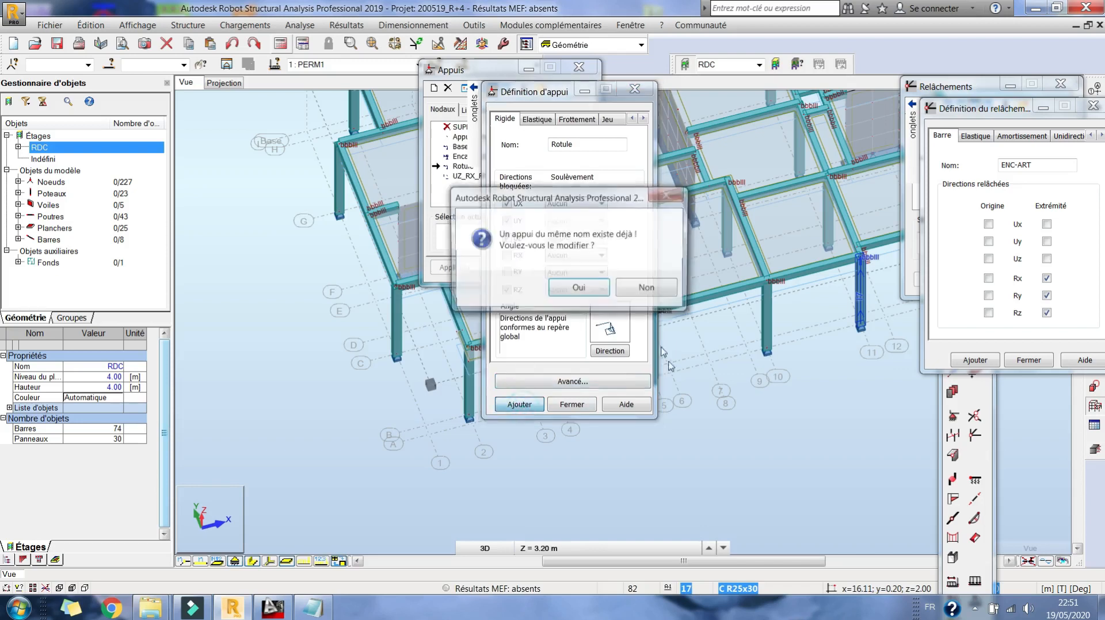
pyautogui.click(579, 289)
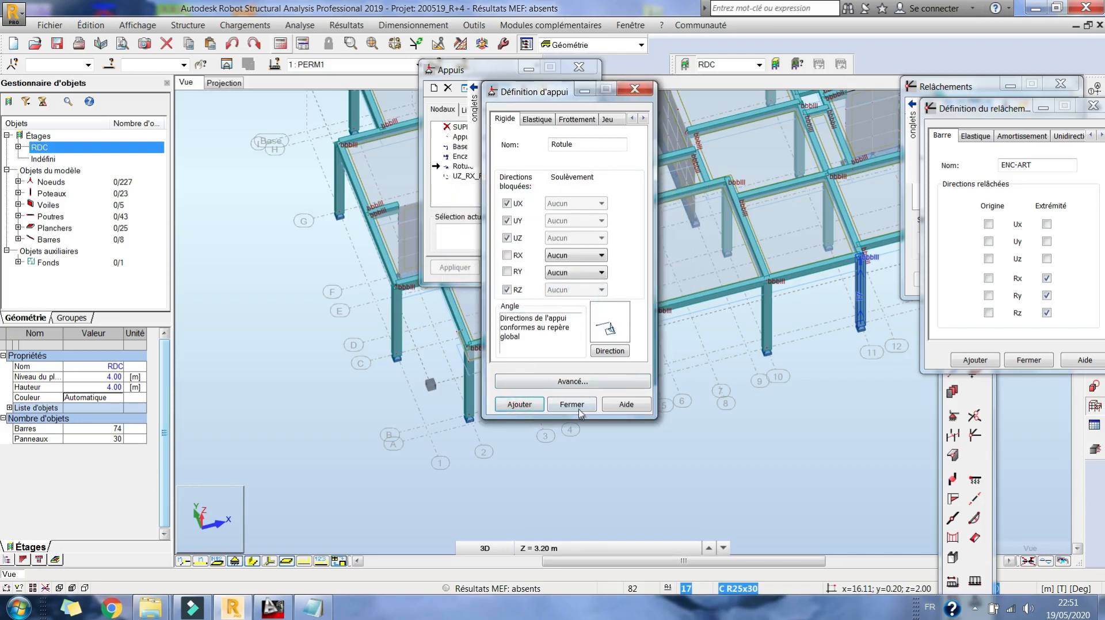
# Close the support definition, run the static calculation past the first instability warnings, and stop it
pyautogui.click(571, 405)
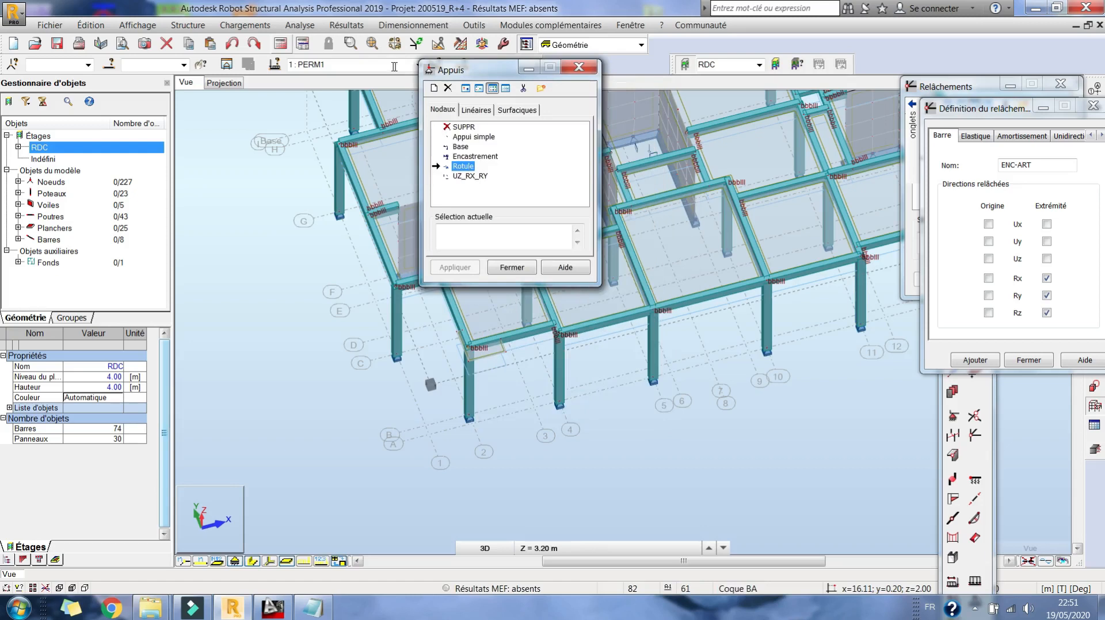
pyautogui.click(301, 46)
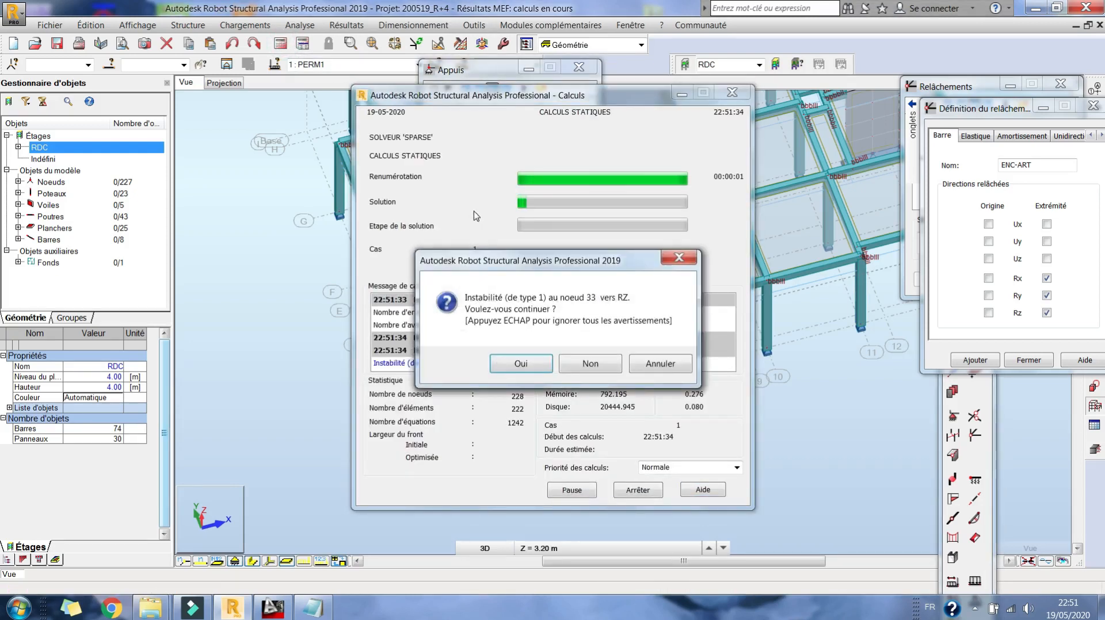
pyautogui.click(524, 365)
pyautogui.click(524, 365)
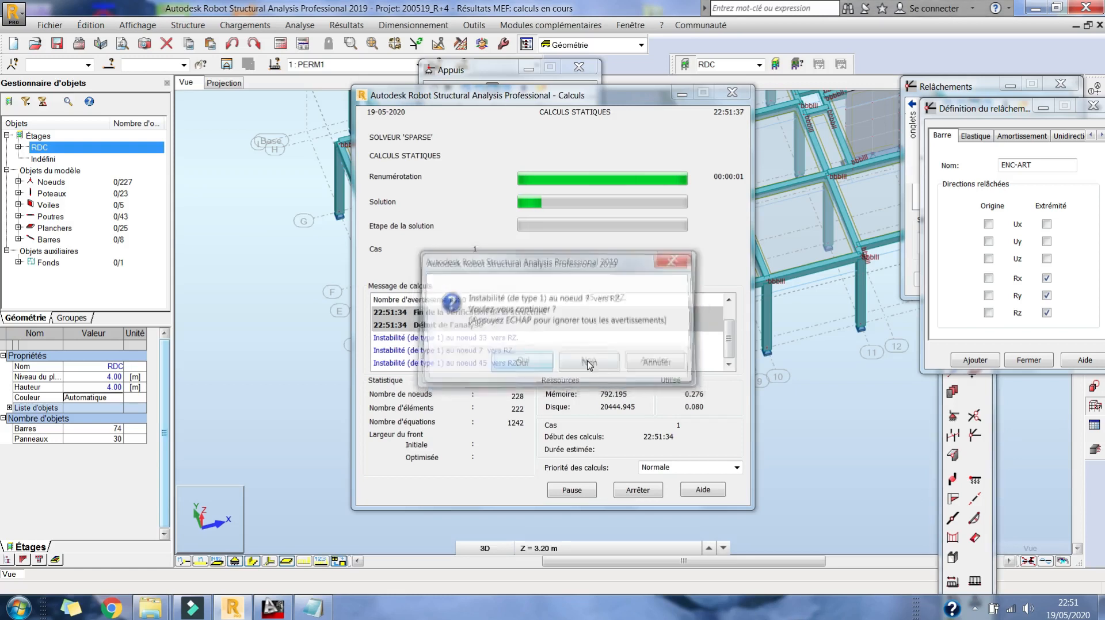
pyautogui.click(649, 364)
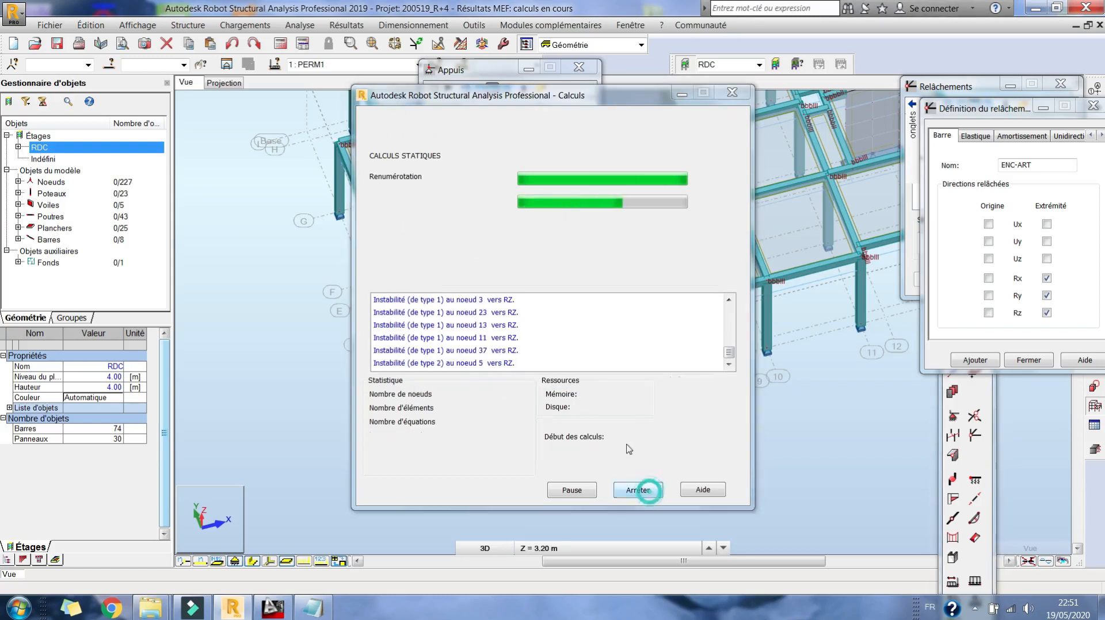
pyautogui.click(638, 491)
pyautogui.click(563, 337)
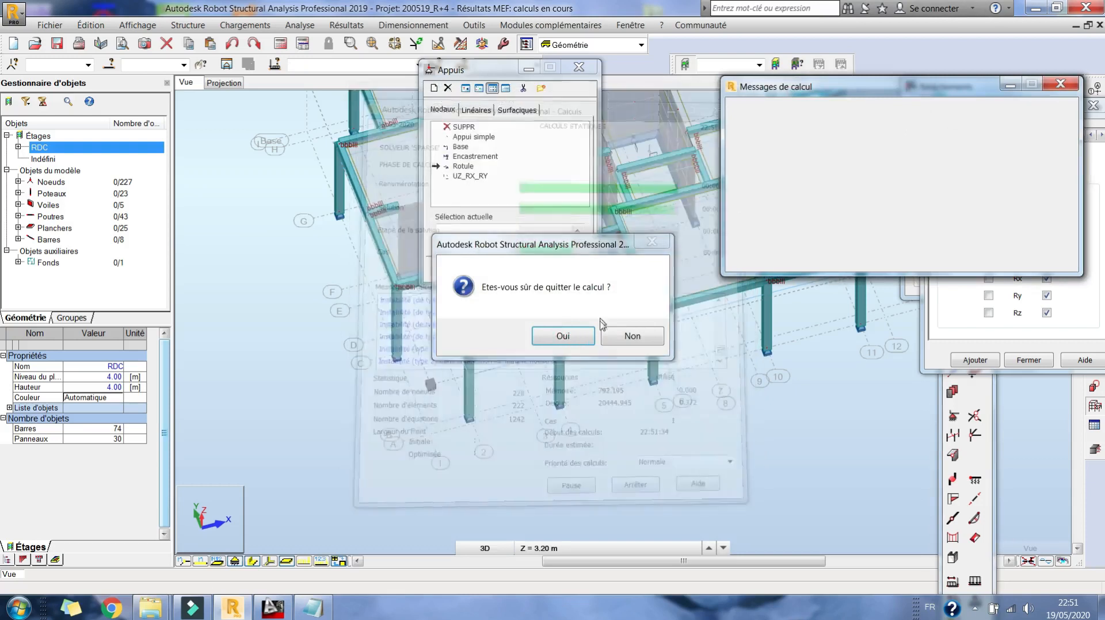
pyautogui.click(1060, 86)
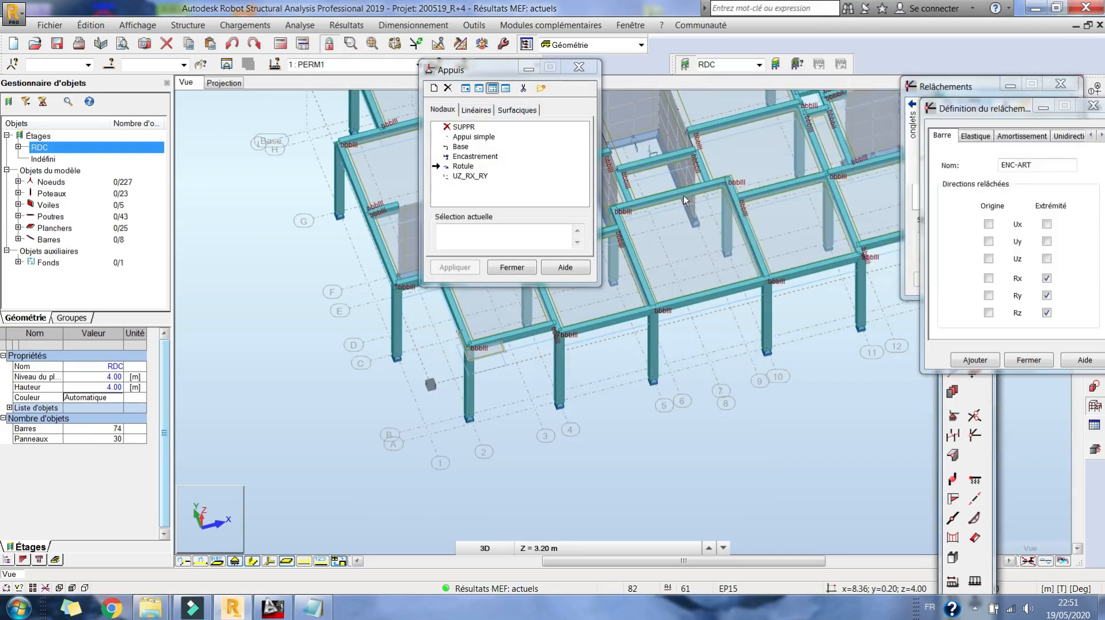
# Check the blocked directions of the Rotule support and the support conditions of node 19
pyautogui.doubleClick(461, 167)
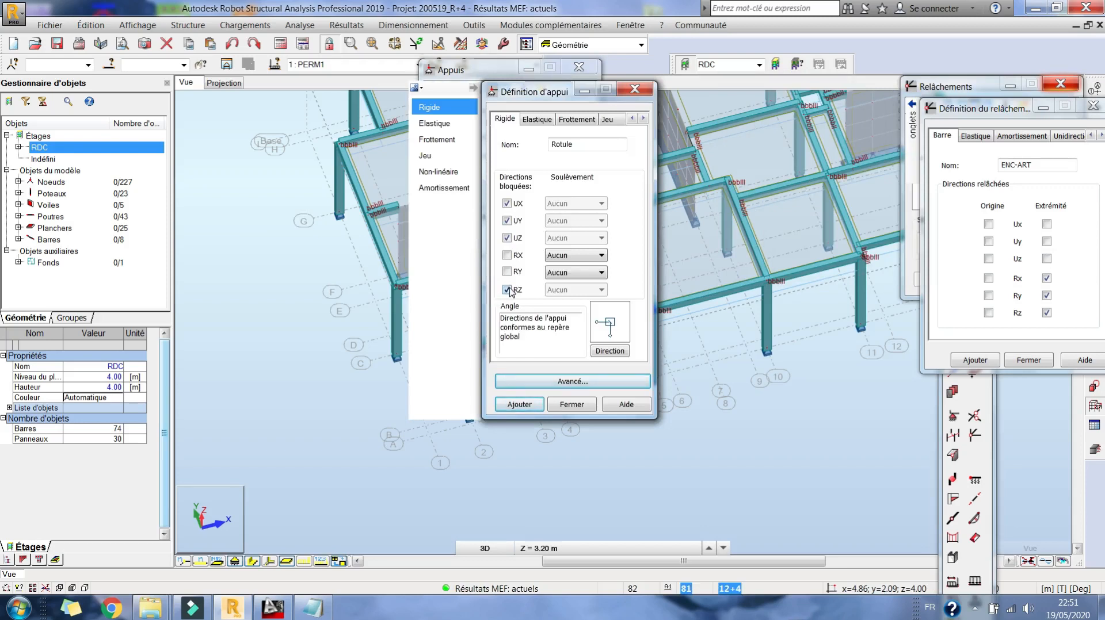
pyautogui.rightClick(223, 290)
pyautogui.click(305, 314)
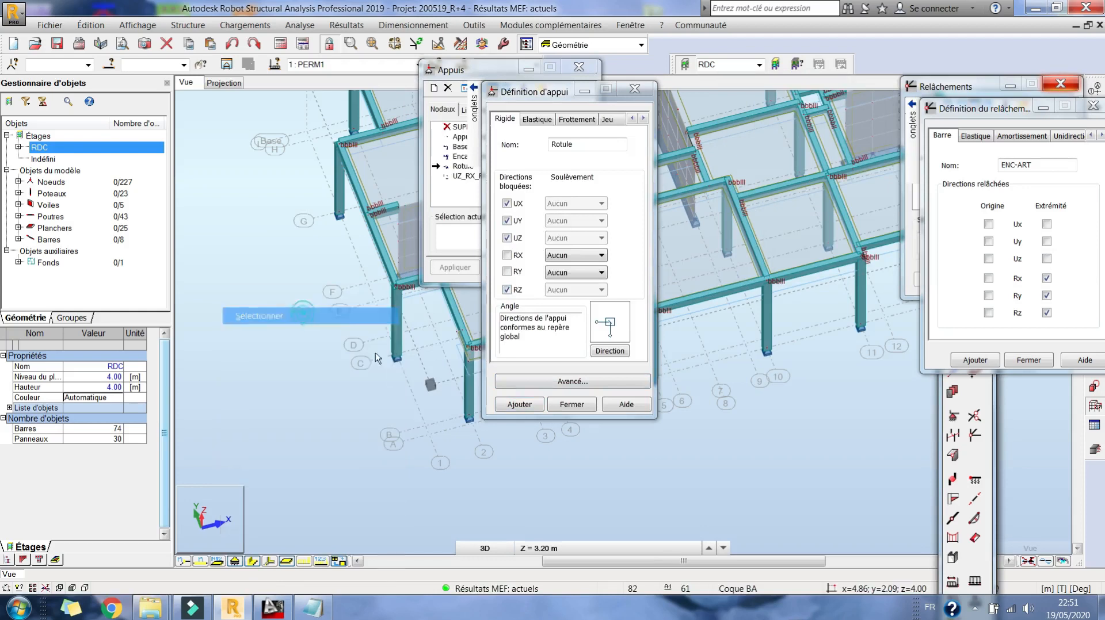
pyautogui.click(395, 354)
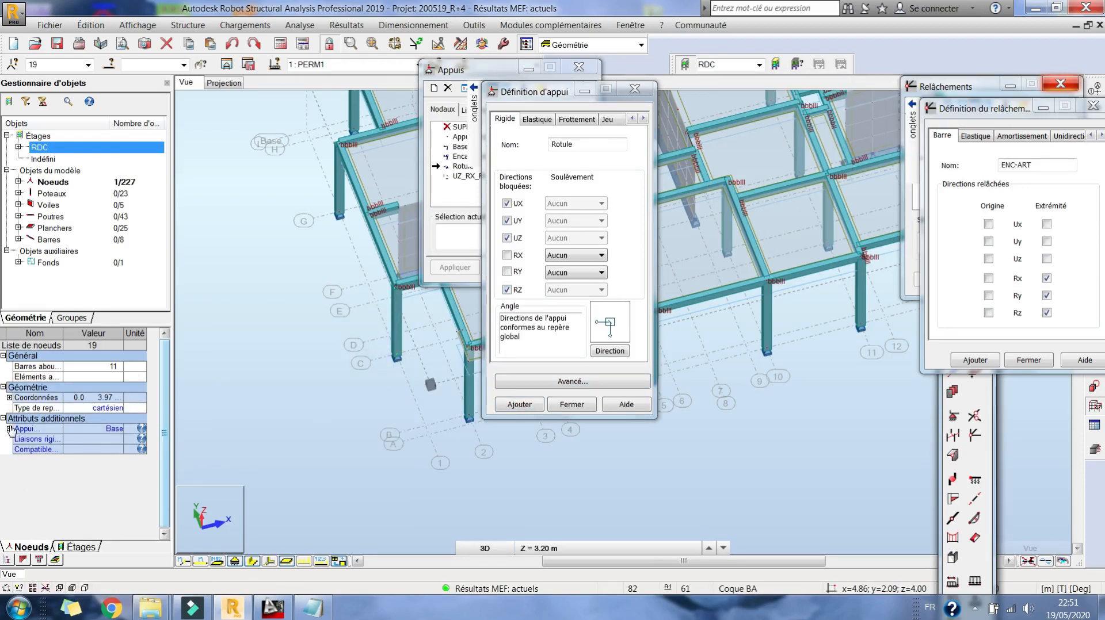
pyautogui.click(9, 429)
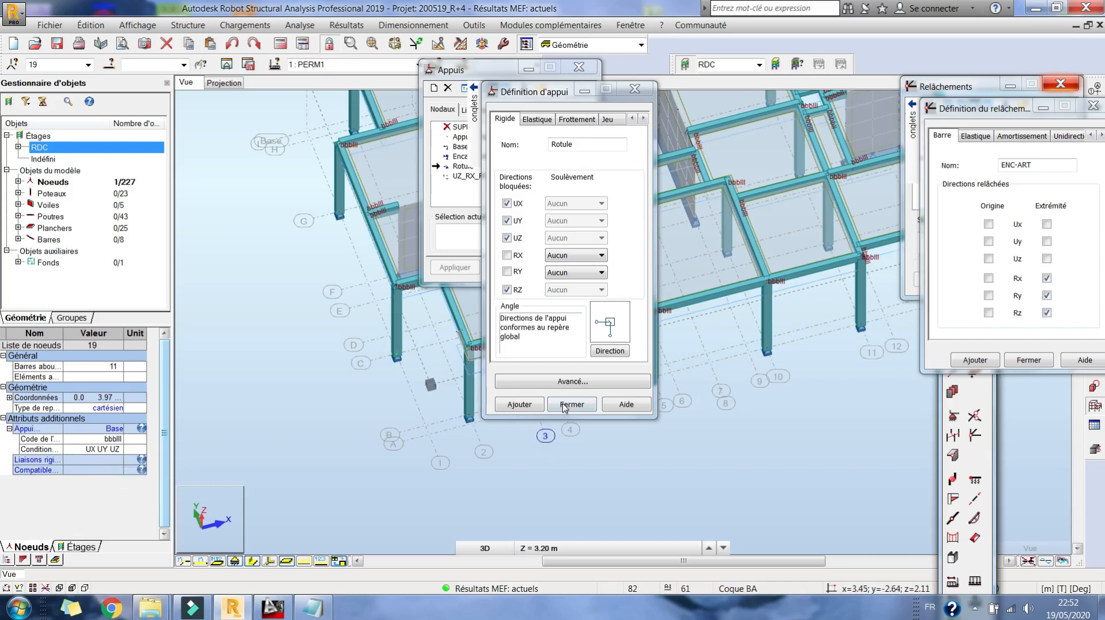
pyautogui.click(571, 404)
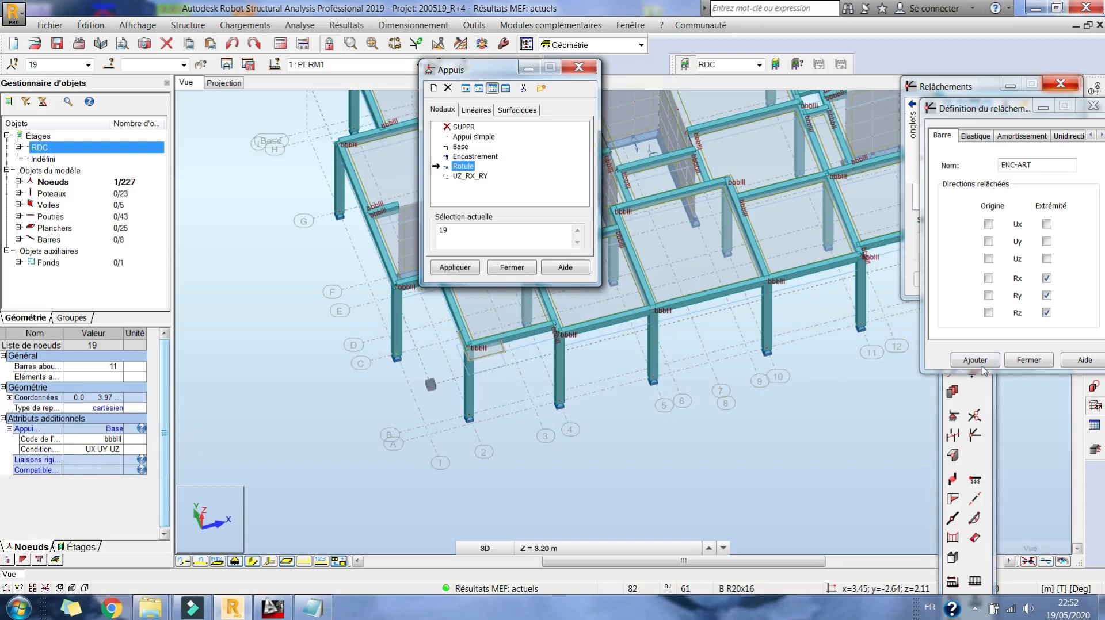
# Close the bar release definition and show the whole structure in the front (AVANT) view
pyautogui.click(1028, 360)
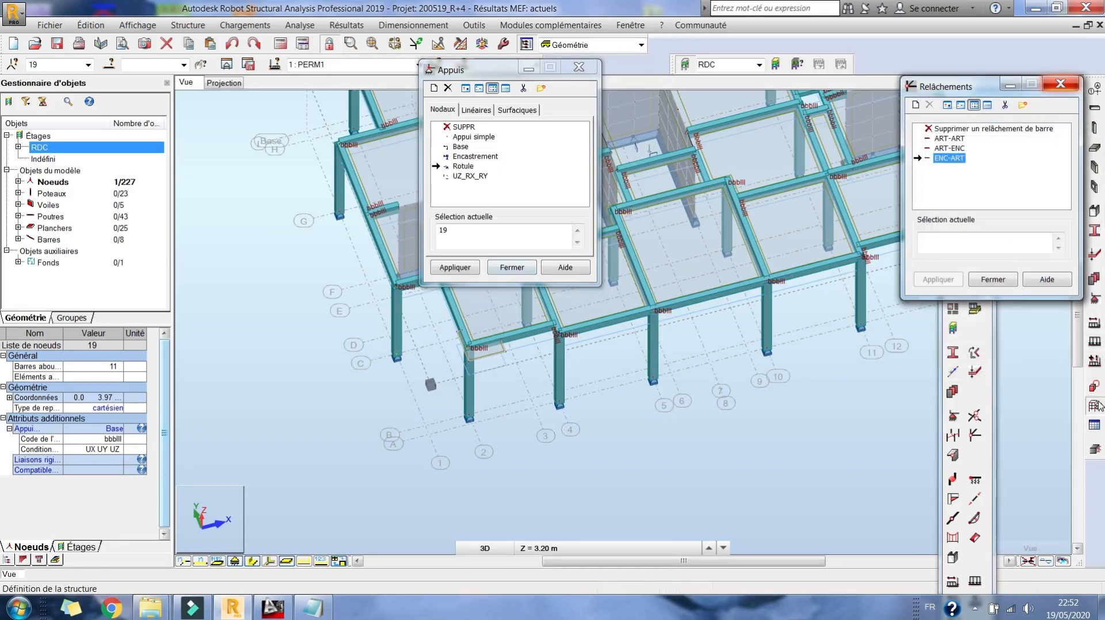
pyautogui.click(1096, 388)
pyautogui.moveTo(776, 357); pyautogui.dragTo(740, 386, button='middle')
pyautogui.moveTo(949, 78); pyautogui.dragTo(945, 180)
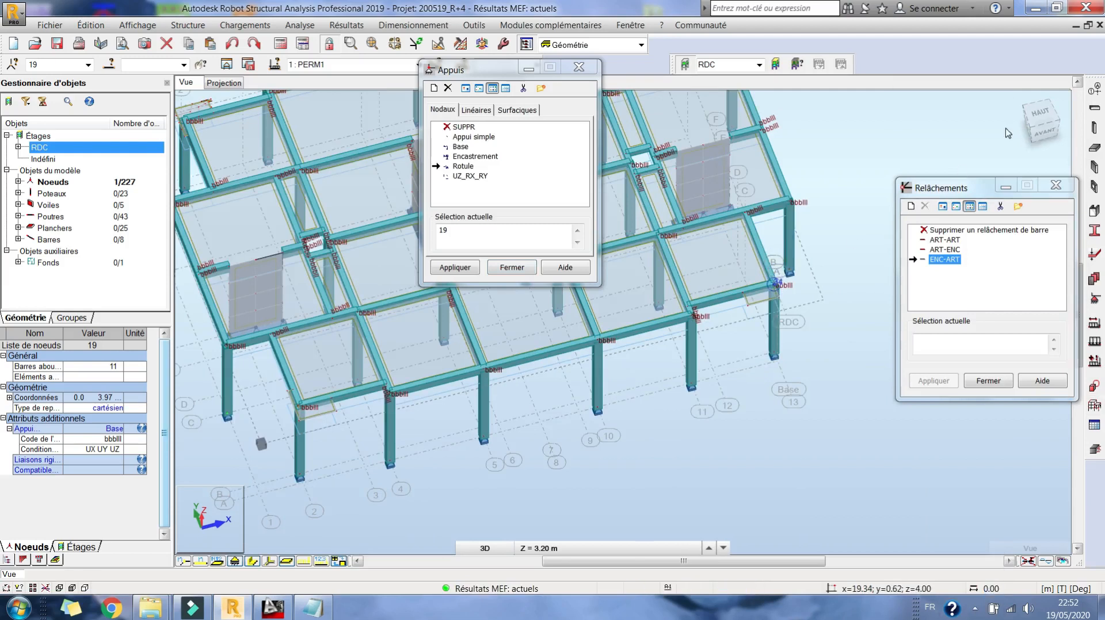
pyautogui.moveTo(1039, 135); pyautogui.dragTo(1037, 138)
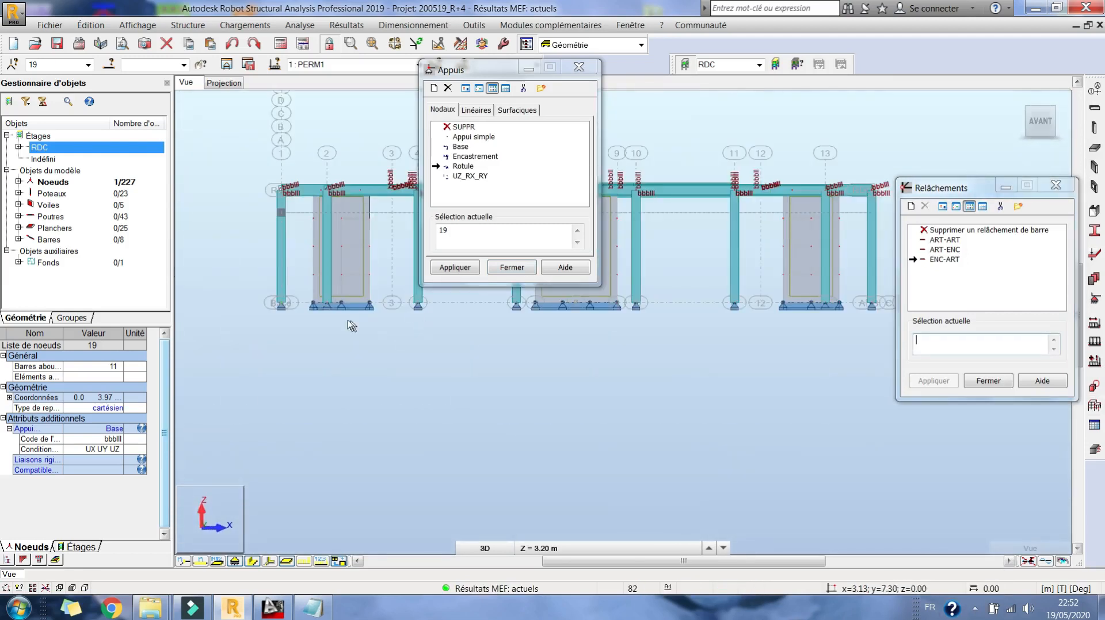
pyautogui.scroll(-2, 349, 322)
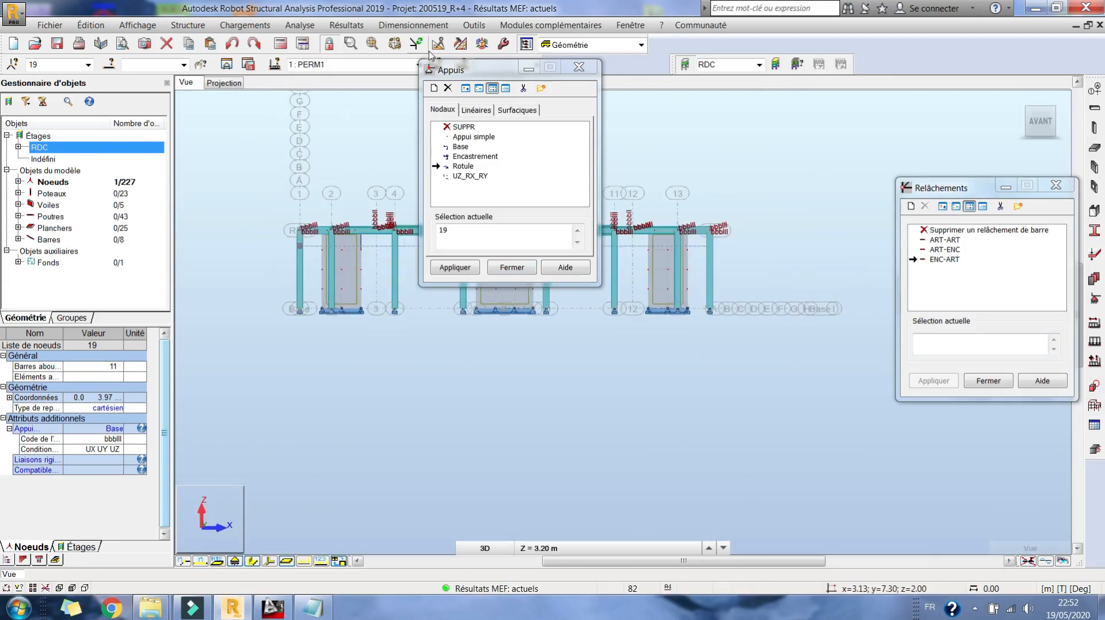
# Delete the finite element mesh, accepting that the results become outdated, and close the supports dialog
pyautogui.click(459, 45)
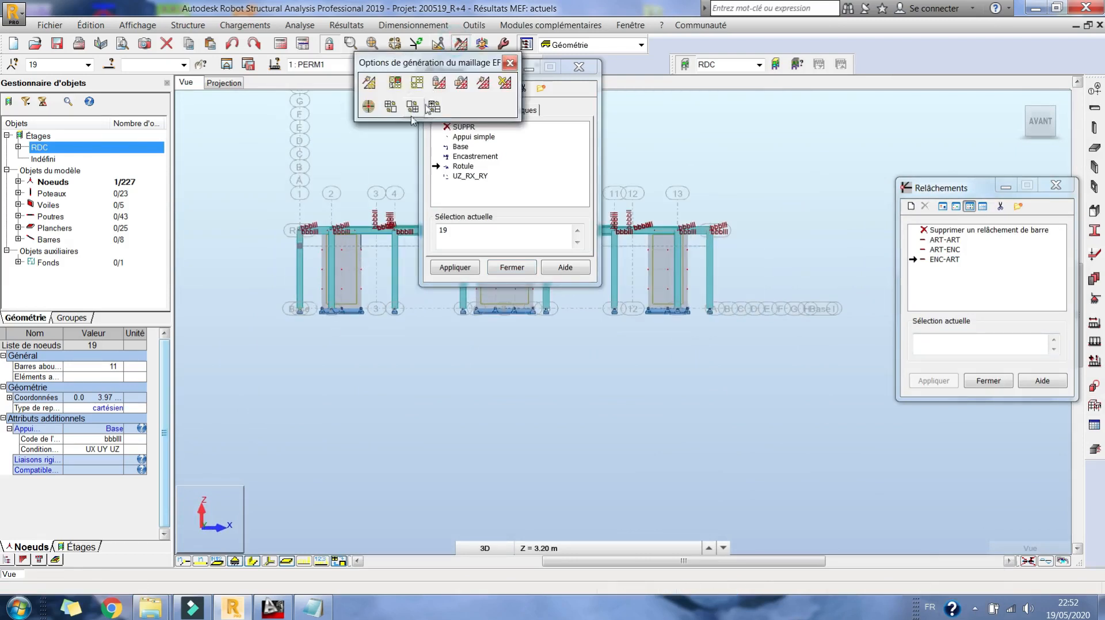
pyautogui.click(505, 82)
pyautogui.click(628, 343)
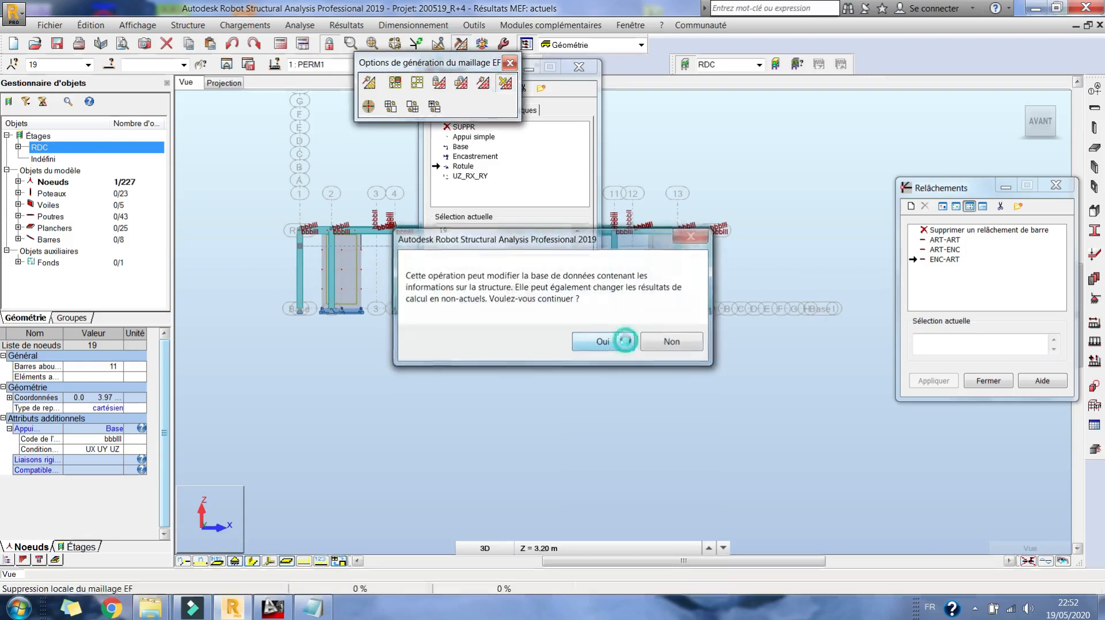
pyautogui.click(626, 343)
pyautogui.click(525, 268)
pyautogui.click(300, 325)
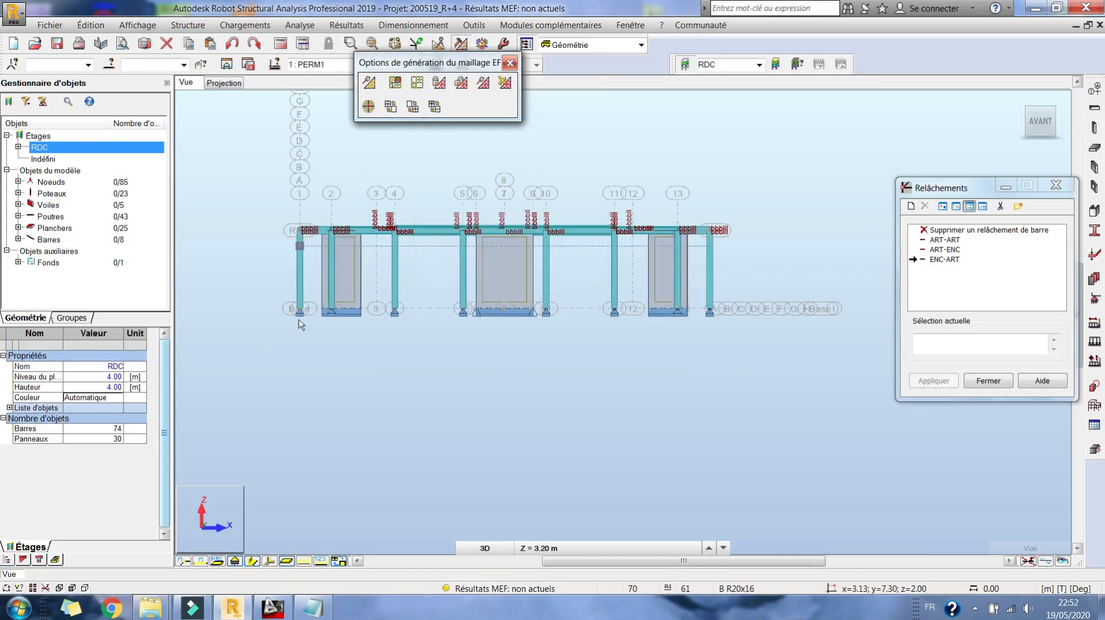
# Select the corner column near axis 1 in a 3D view and examine the support conditions of its base node
pyautogui.rightClick(336, 156)
pyautogui.click(301, 224)
pyautogui.moveTo(312, 233); pyautogui.dragTo(341, 297)
pyautogui.rightClick(340, 297)
pyautogui.click(340, 322)
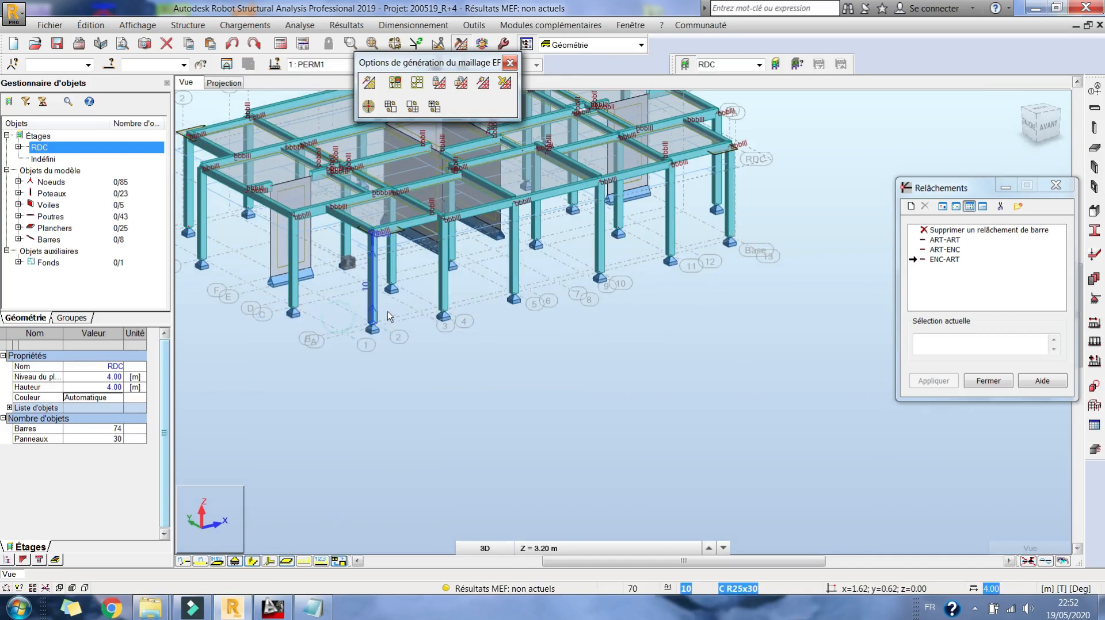
pyautogui.click(373, 276)
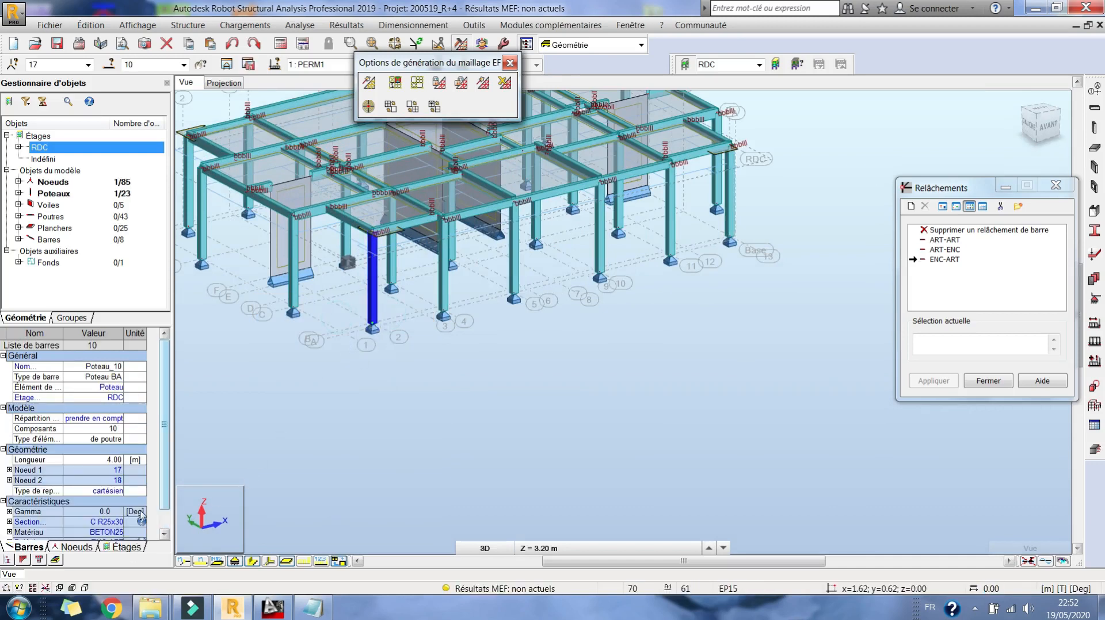
pyautogui.moveTo(344, 315); pyautogui.dragTo(393, 346)
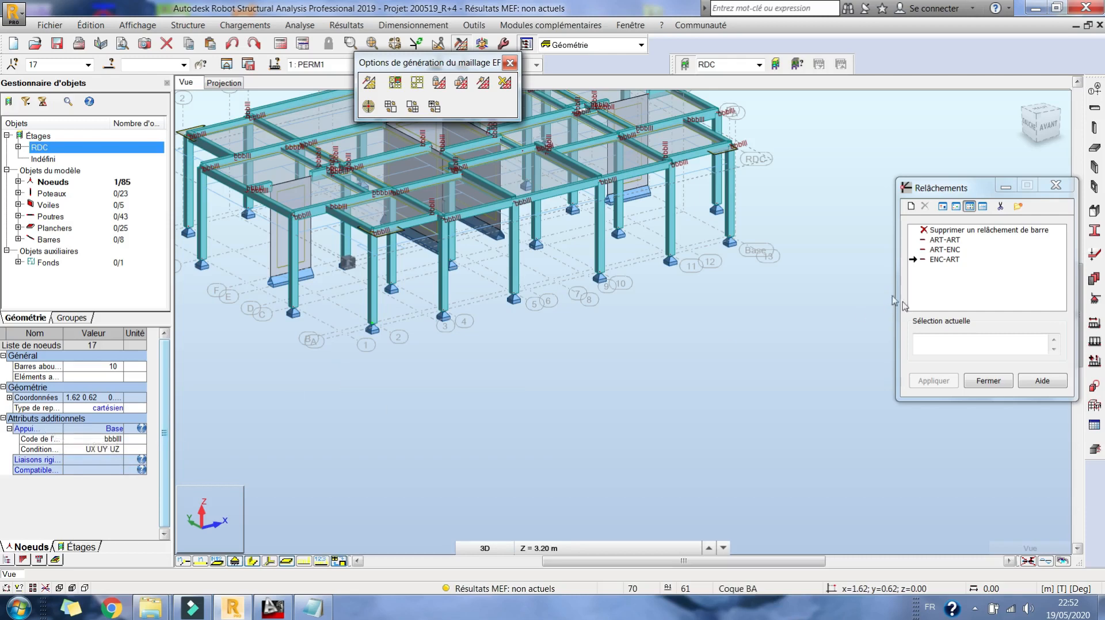
# Block the RZ direction in the Base support definition and save it over the existing one
pyautogui.click(1094, 406)
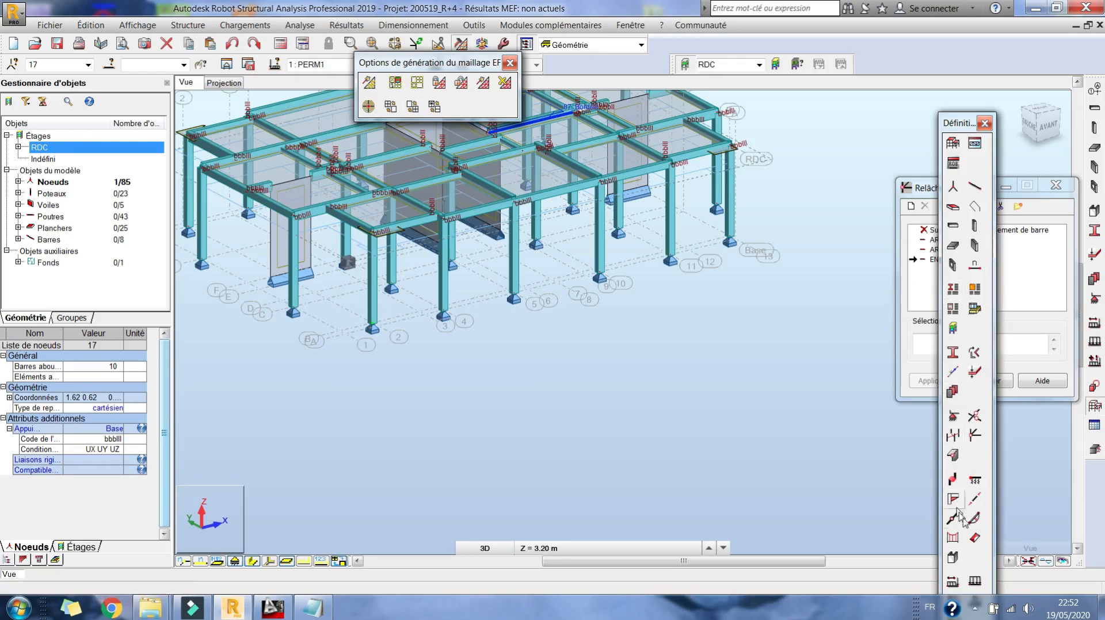
pyautogui.click(959, 418)
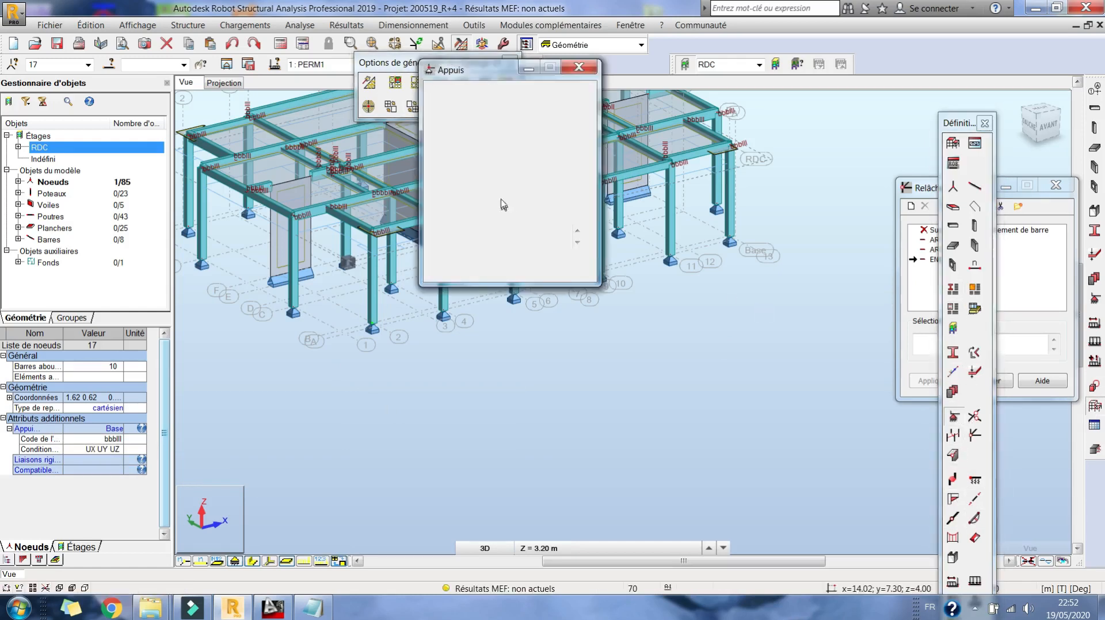
pyautogui.doubleClick(461, 146)
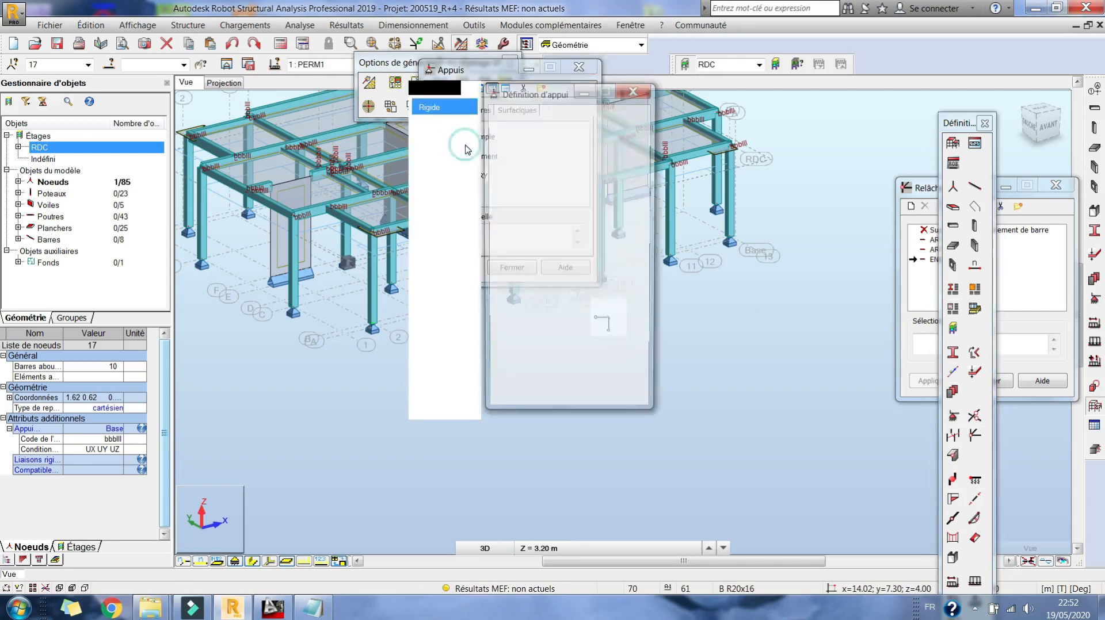
pyautogui.click(507, 289)
pyautogui.click(519, 405)
pyautogui.click(586, 354)
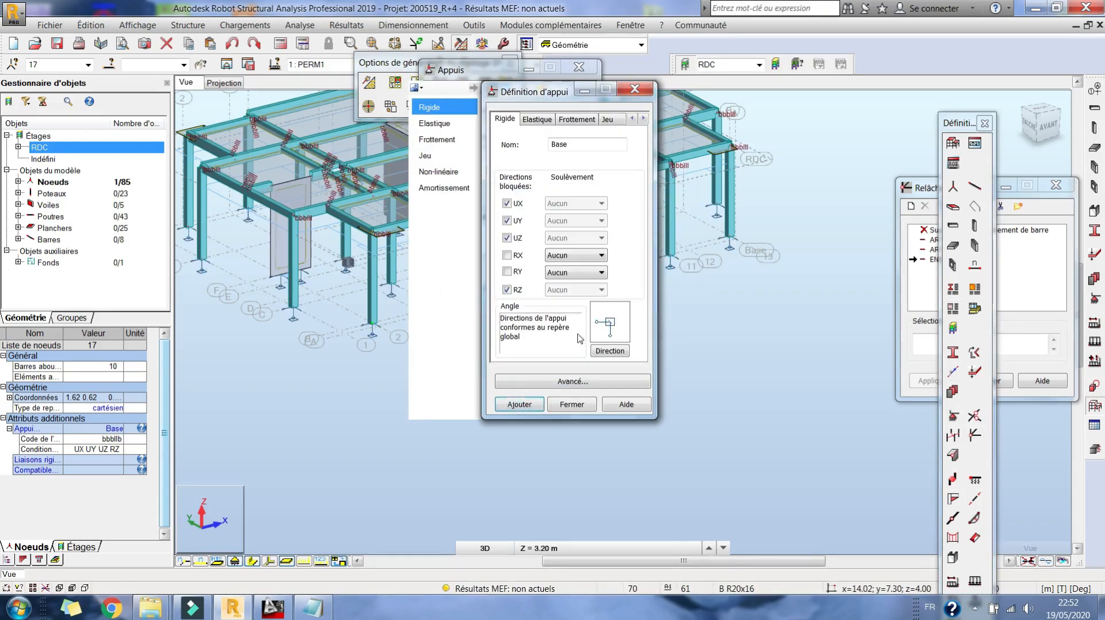
pyautogui.click(572, 405)
# Recalculate the structure and close the supports and releases dialogs
pyautogui.click(280, 45)
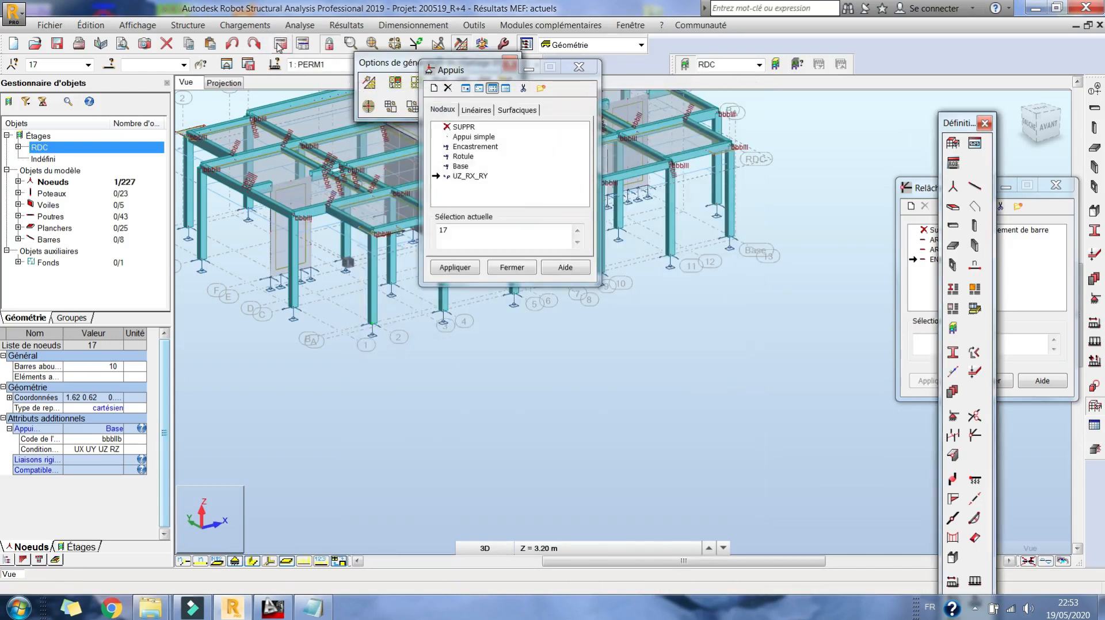
pyautogui.click(511, 268)
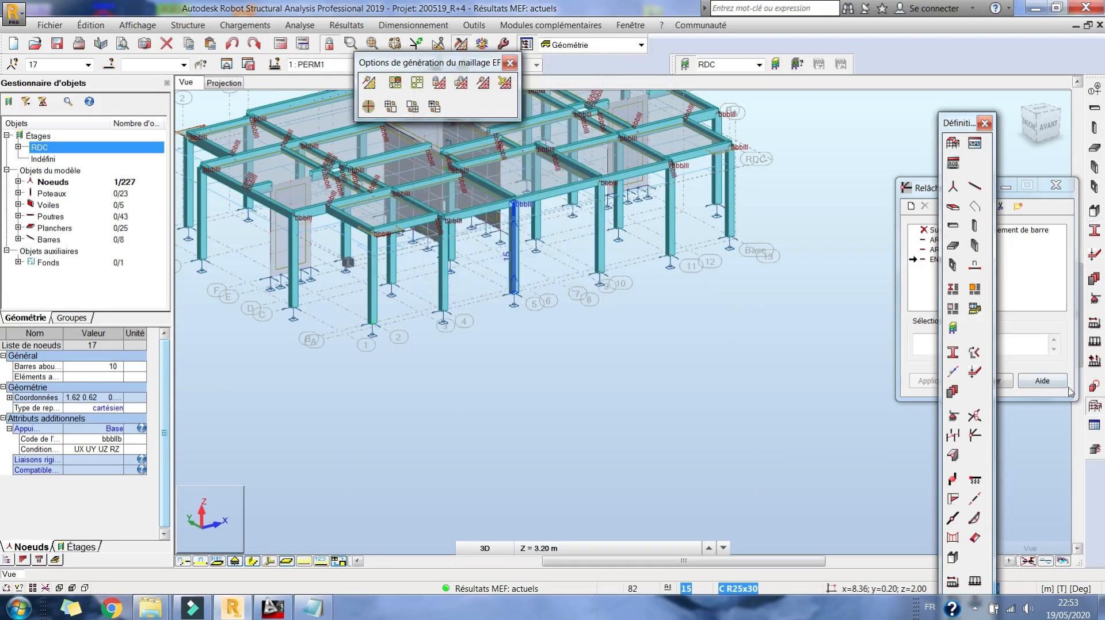
pyautogui.click(1095, 407)
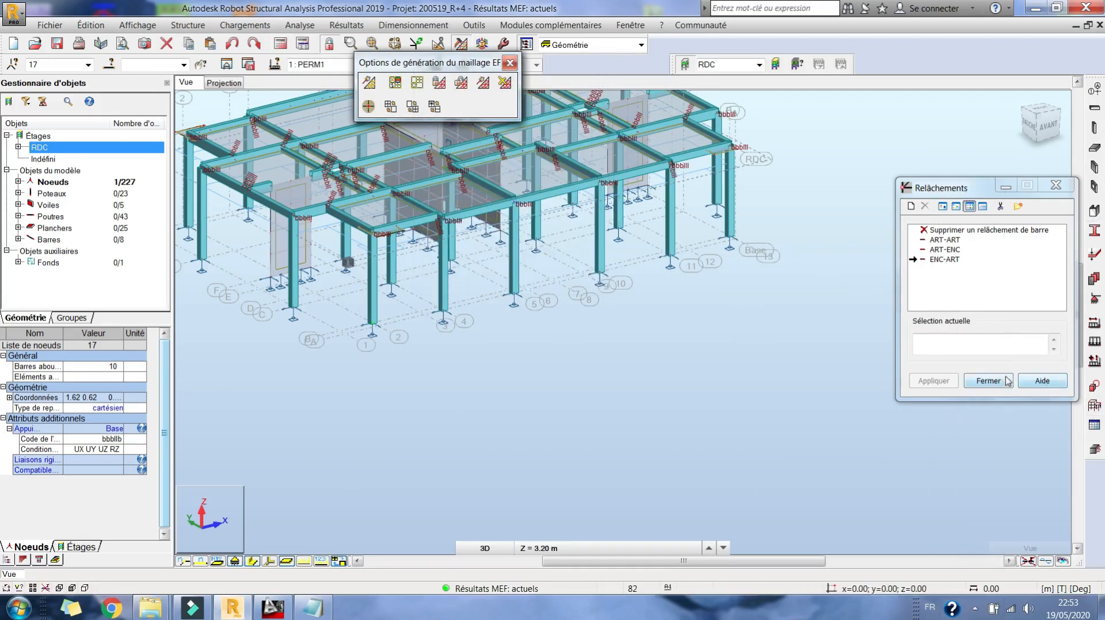
pyautogui.click(987, 381)
# Review the nodal support types Appui simple, Base, Encastrement and Rotule in the supports dialog without applying any
pyautogui.click(1095, 406)
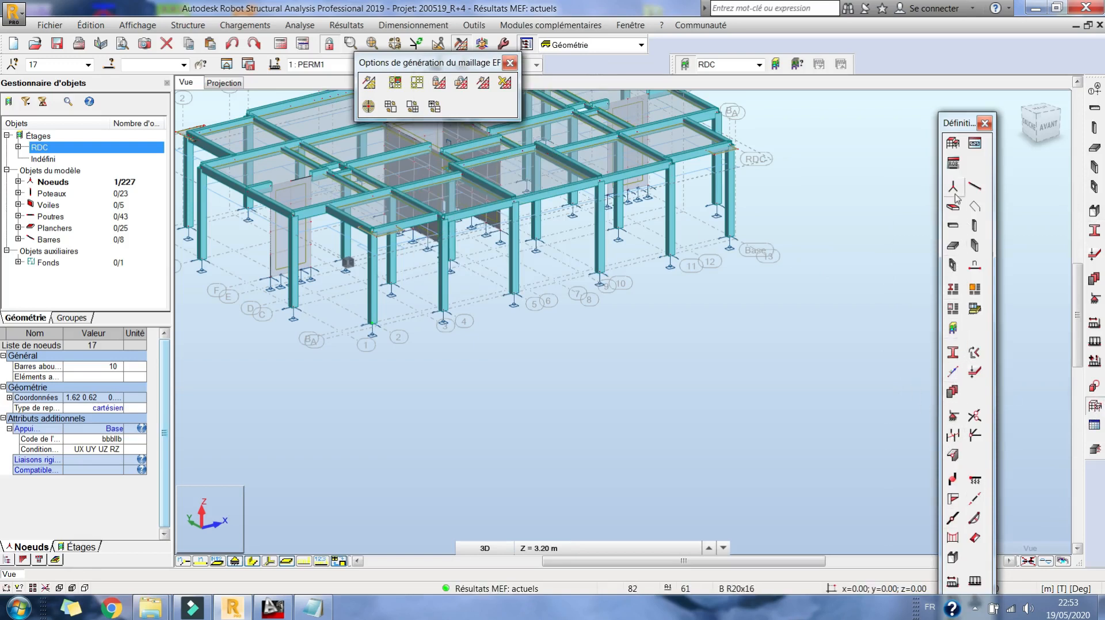
pyautogui.click(953, 416)
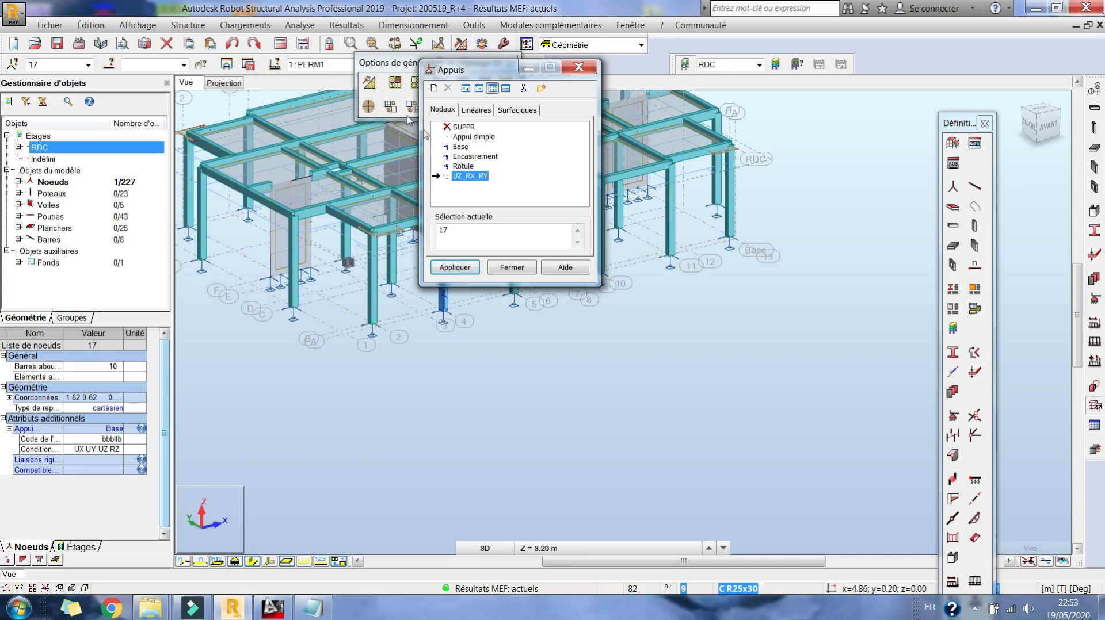
pyautogui.click(464, 138)
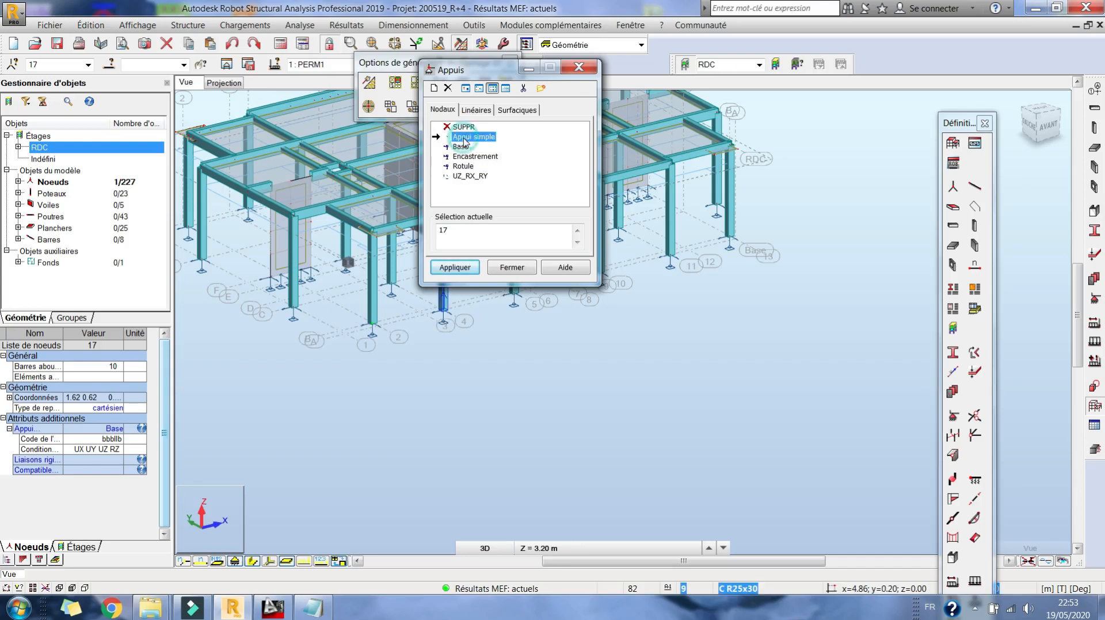
pyautogui.click(464, 157)
pyautogui.click(463, 167)
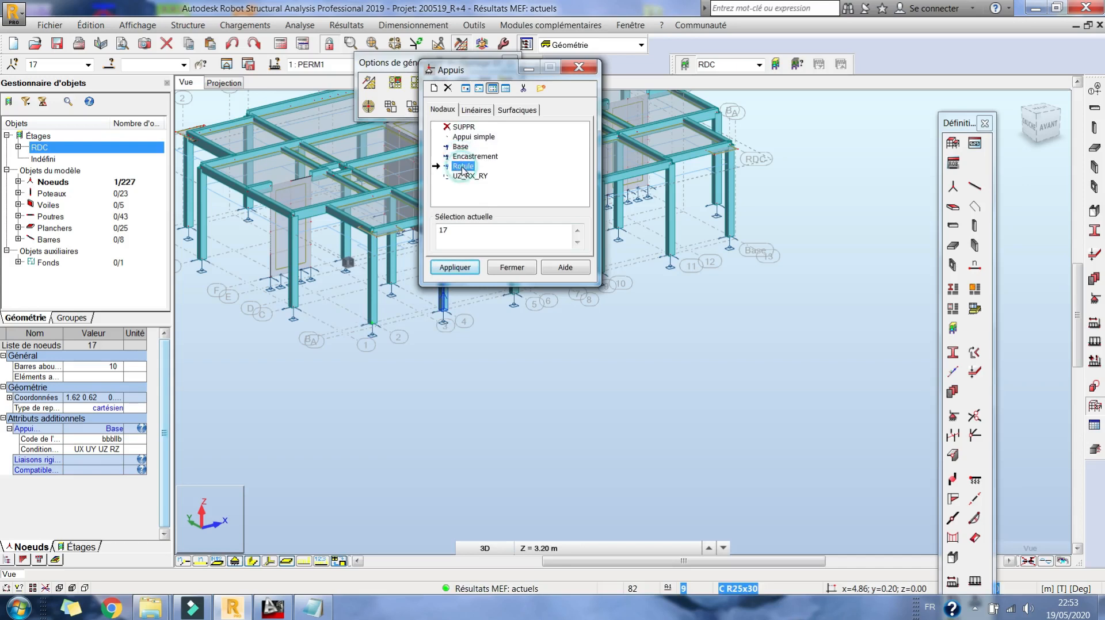
pyautogui.click(465, 150)
pyautogui.click(463, 149)
pyautogui.click(480, 159)
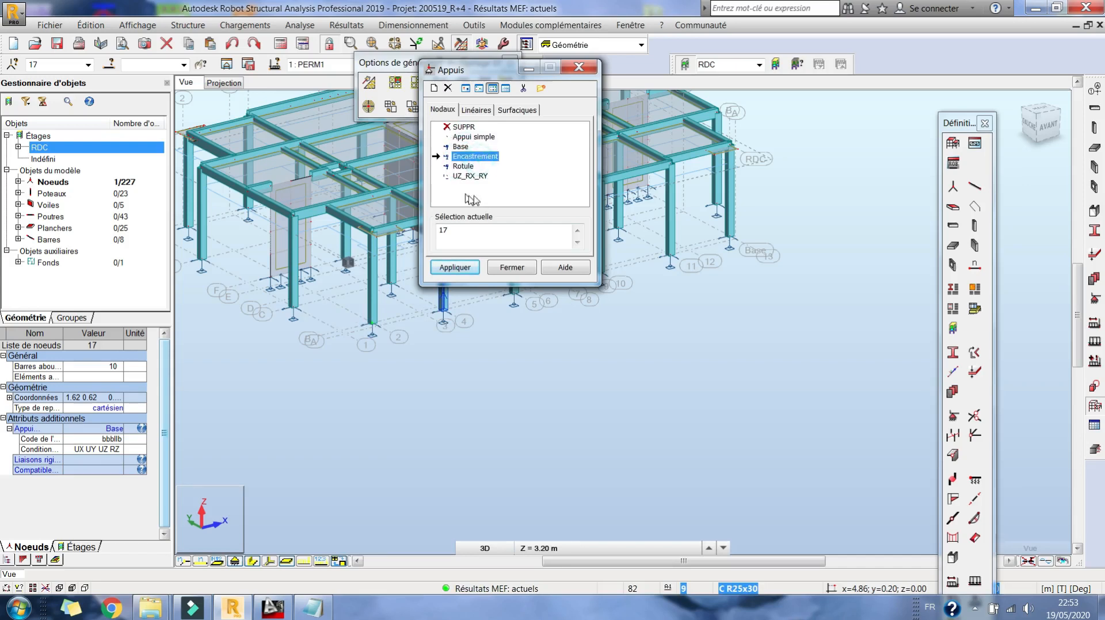
pyautogui.click(470, 176)
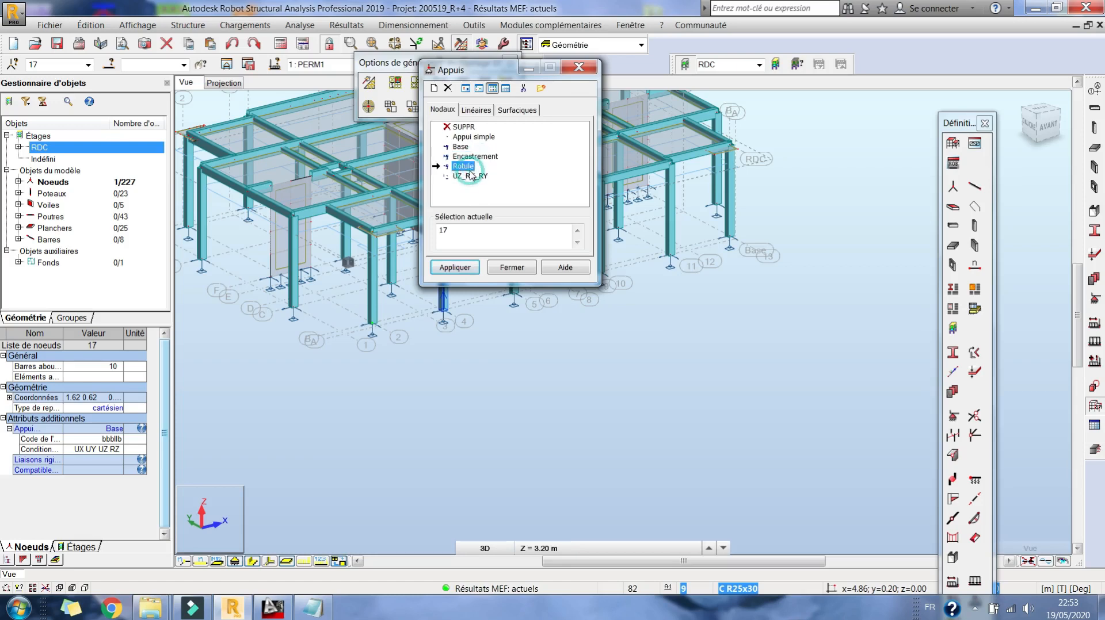
pyautogui.click(511, 267)
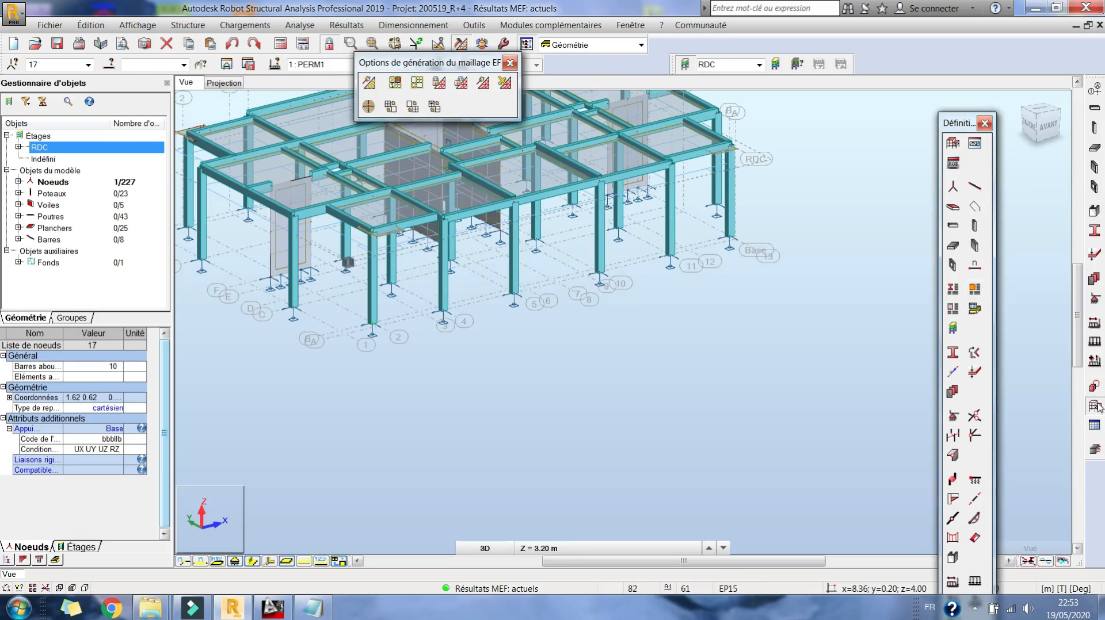
# Clear the node selection and examine the blocked directions in the Rotule support definition without changing it
pyautogui.click(296, 444)
pyautogui.click(1095, 406)
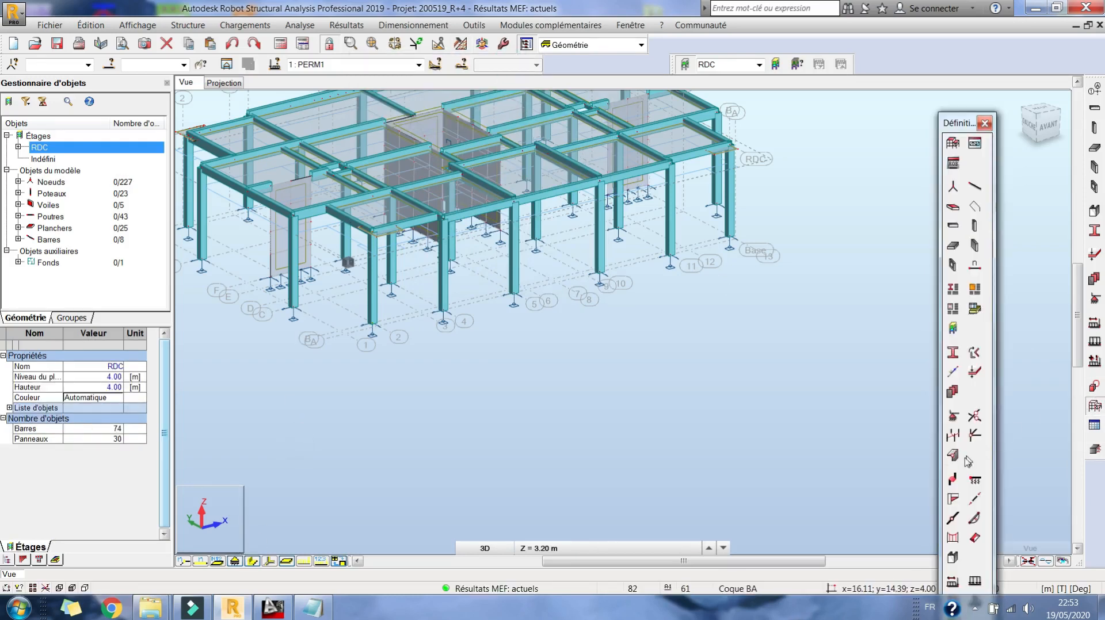
pyautogui.click(953, 416)
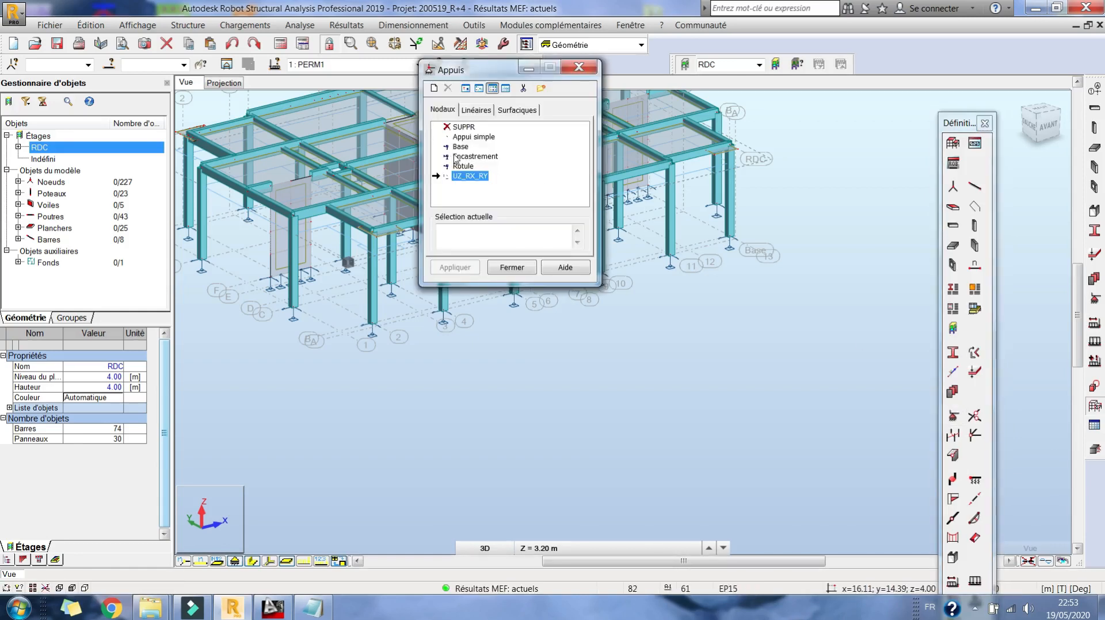
pyautogui.doubleClick(461, 166)
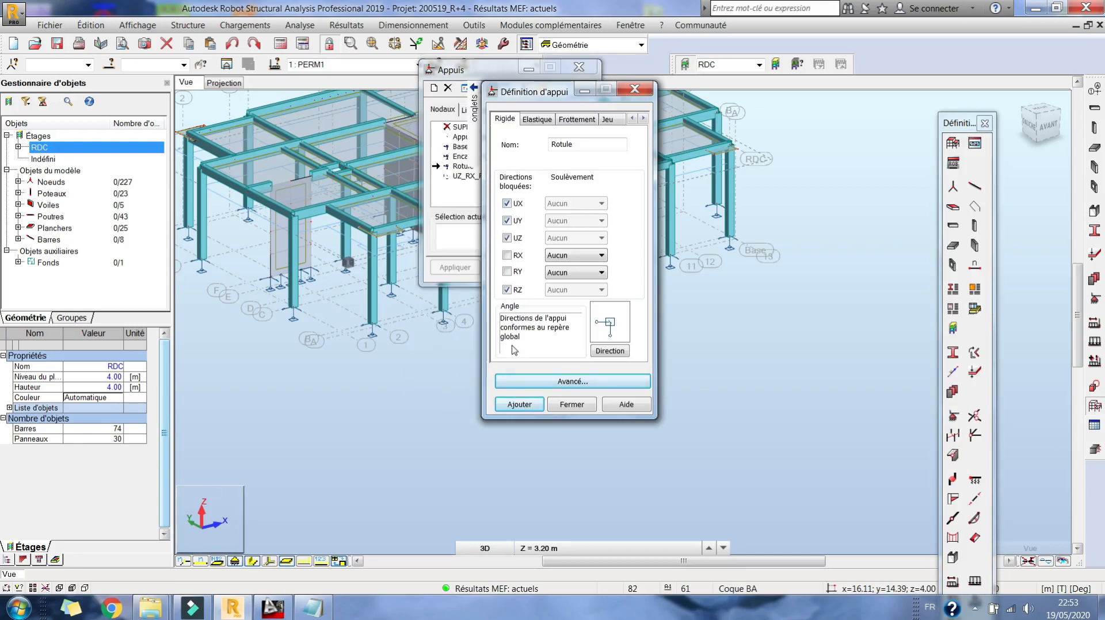
pyautogui.click(587, 404)
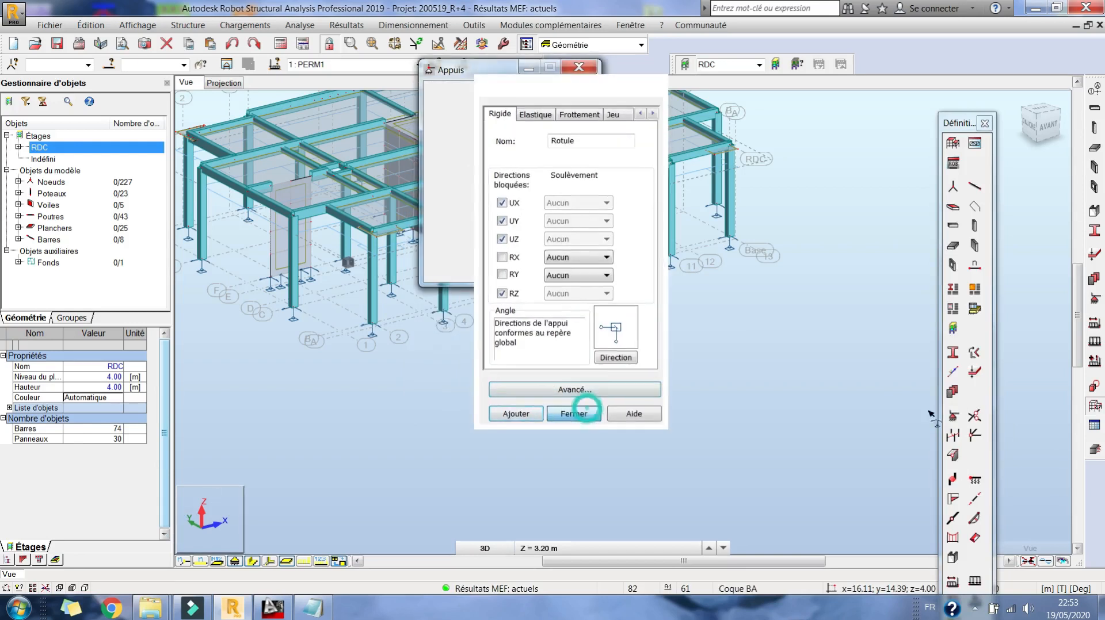
# Examine the released directions at origin and end in the ART-ENC and ART-ART bar release definitions
pyautogui.click(974, 436)
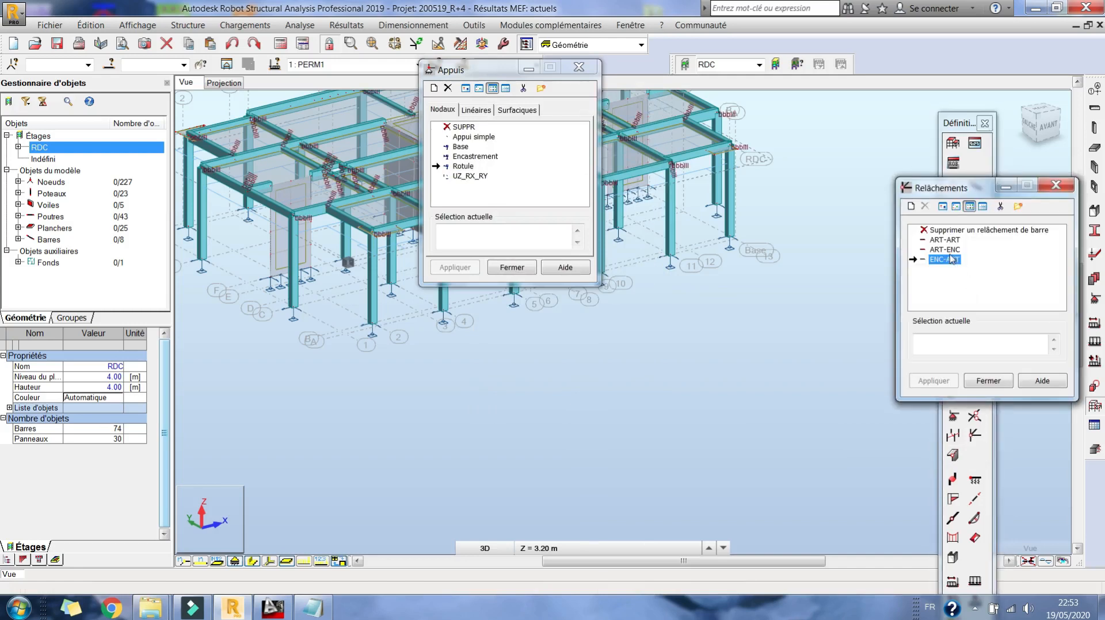
pyautogui.click(950, 254)
pyautogui.doubleClick(949, 255)
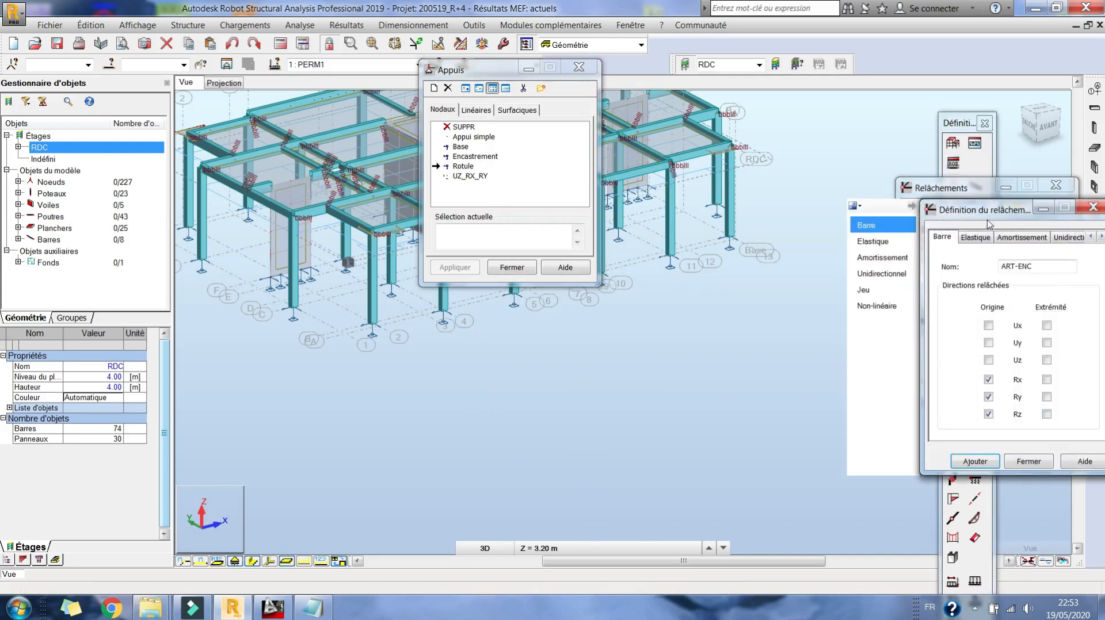
pyautogui.click(1028, 462)
pyautogui.doubleClick(944, 243)
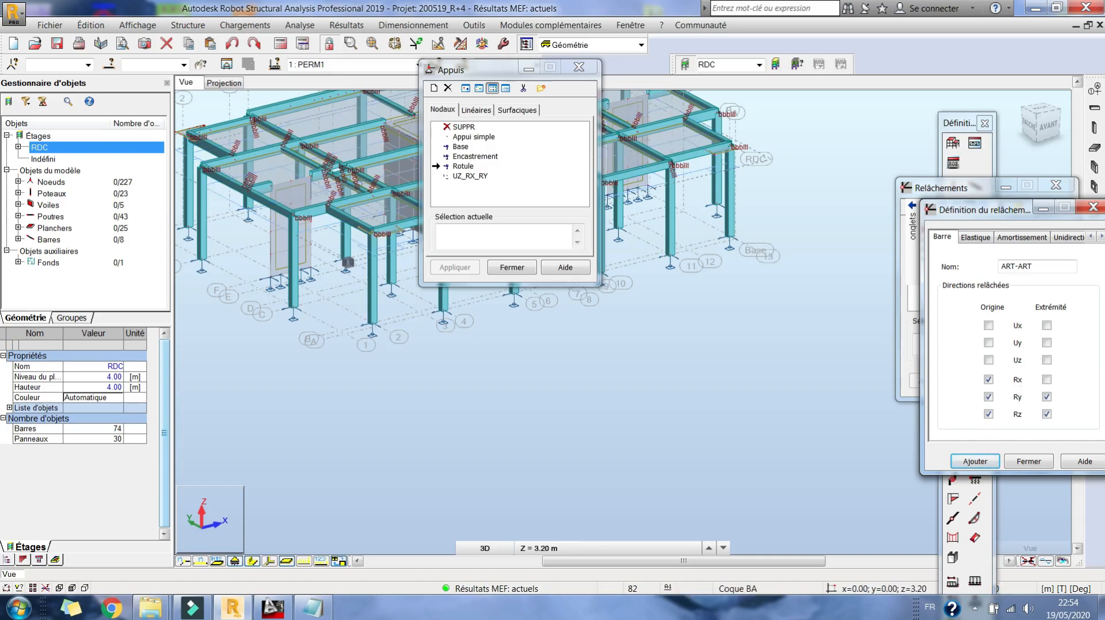
# Compare the Rotule support definition with the ART-ART release, leaving both as they are, and close the supports and releases dialogs
pyautogui.doubleClick(464, 166)
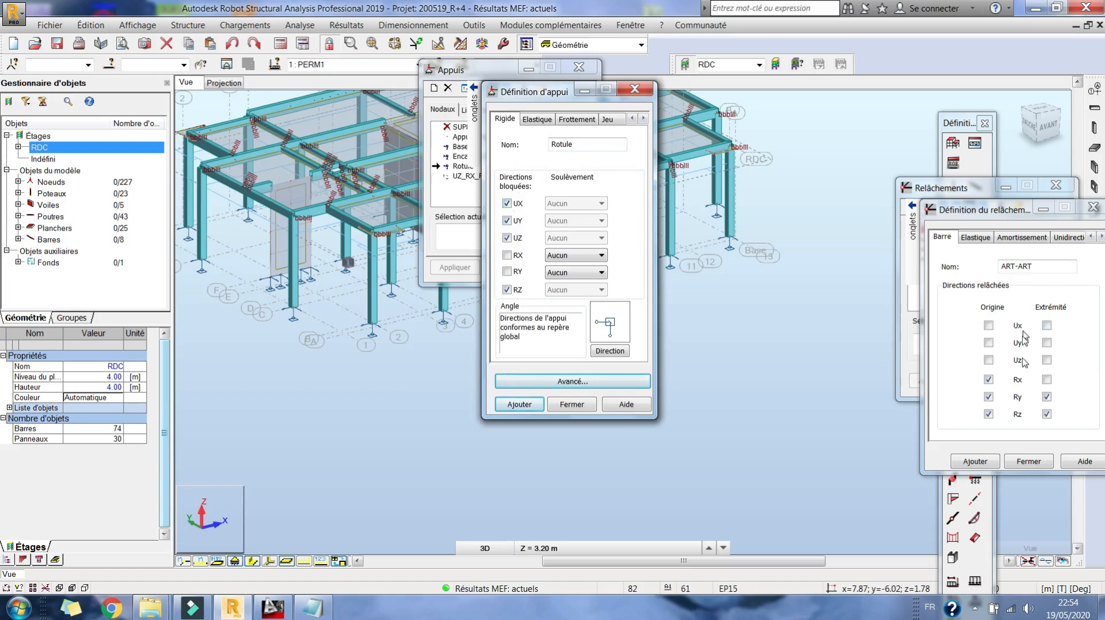
pyautogui.click(1029, 461)
pyautogui.click(571, 405)
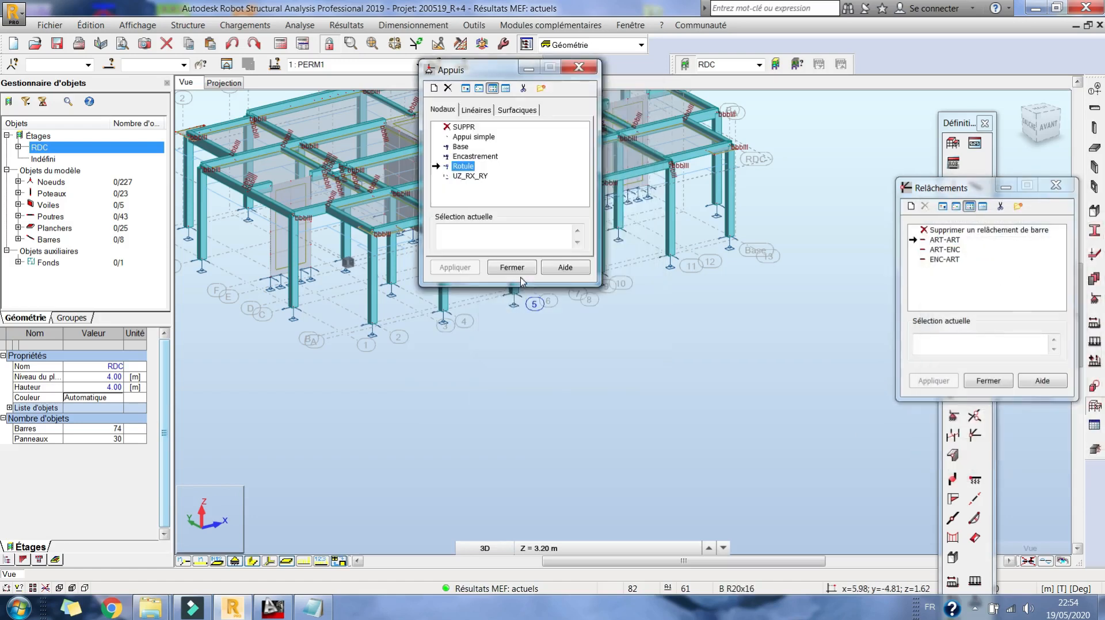
pyautogui.click(511, 267)
pyautogui.click(988, 381)
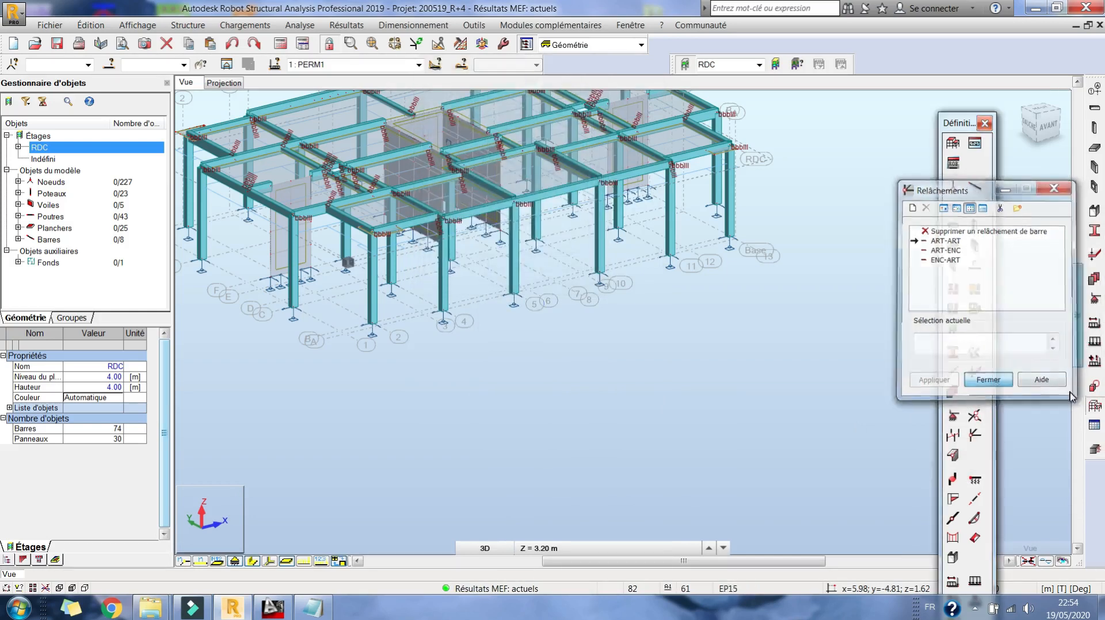
# Copy the RDC storey above itself with a height of 3 m, 4 repetitions and the name model ETAGE 1
pyautogui.moveTo(661, 307); pyautogui.dragTo(692, 385, button='middle')
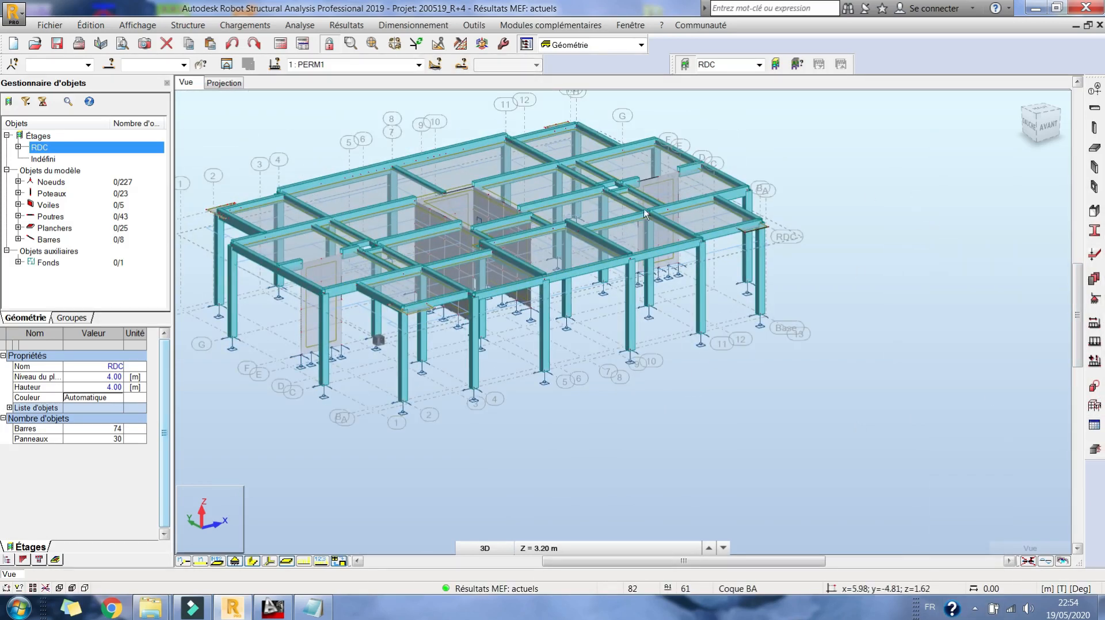
pyautogui.rightClick(99, 148)
pyautogui.moveTo(144, 154)
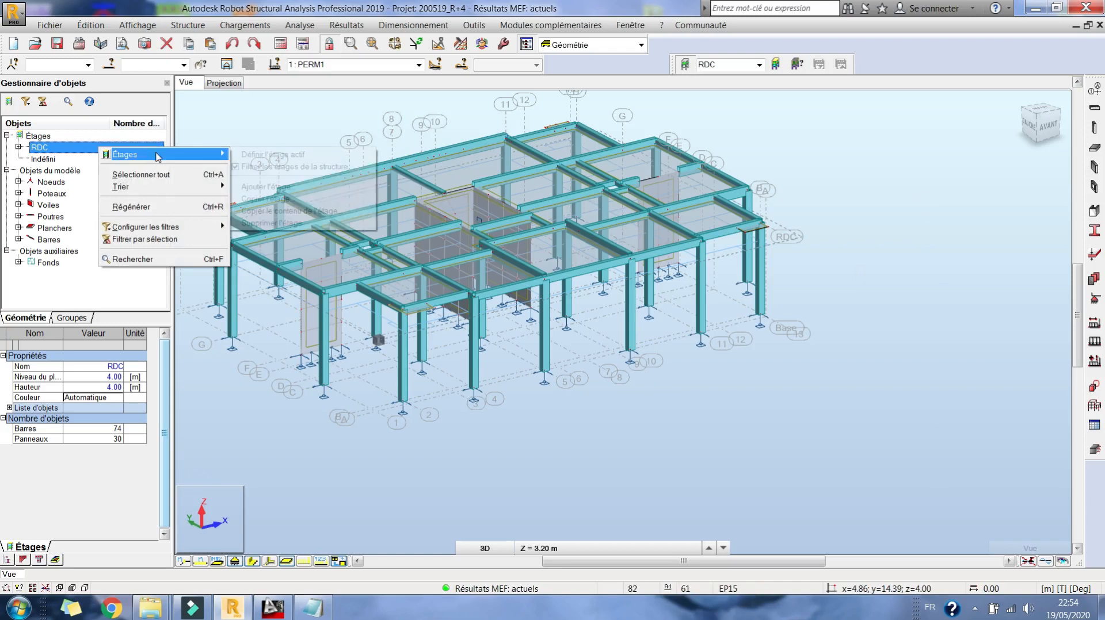
pyautogui.click(266, 199)
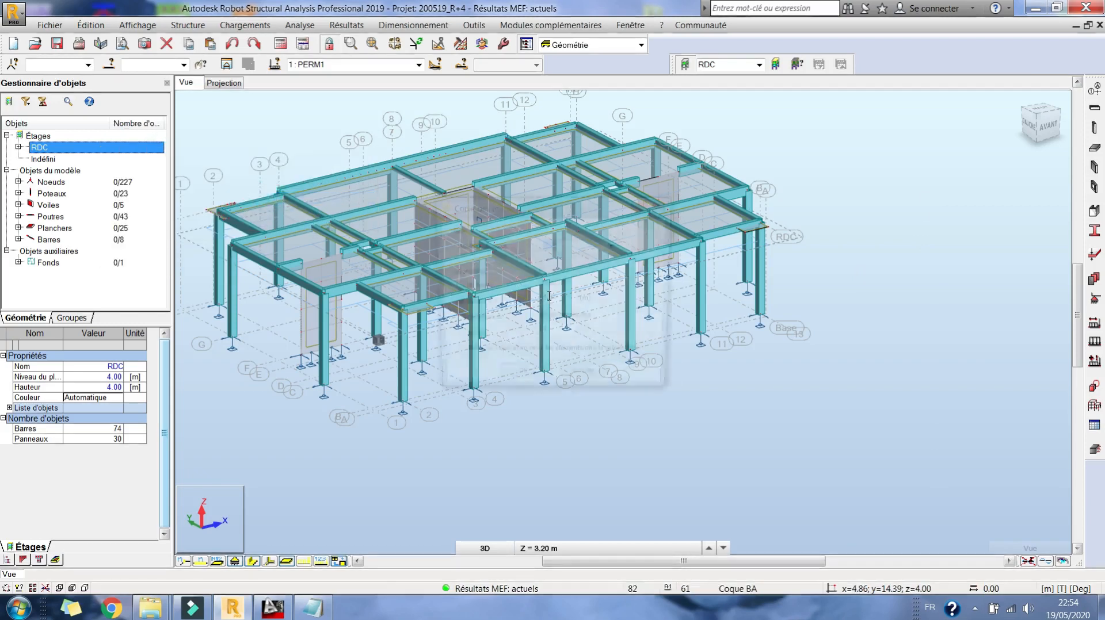
pyautogui.press('Tab')
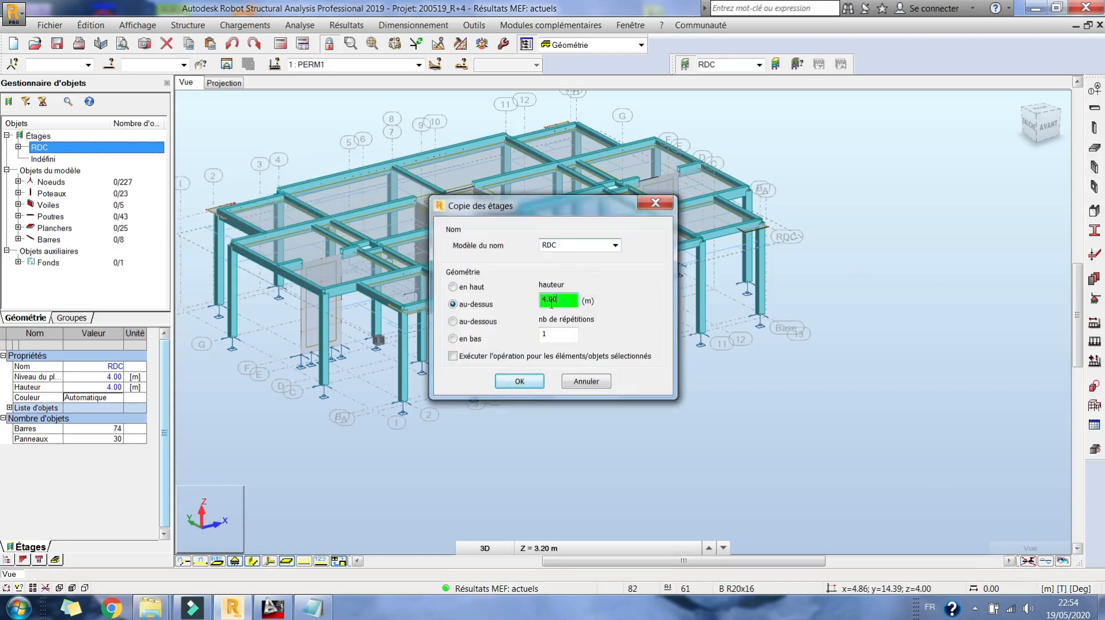
pyautogui.write('3')
pyautogui.press('Tab')
pyautogui.write('4')
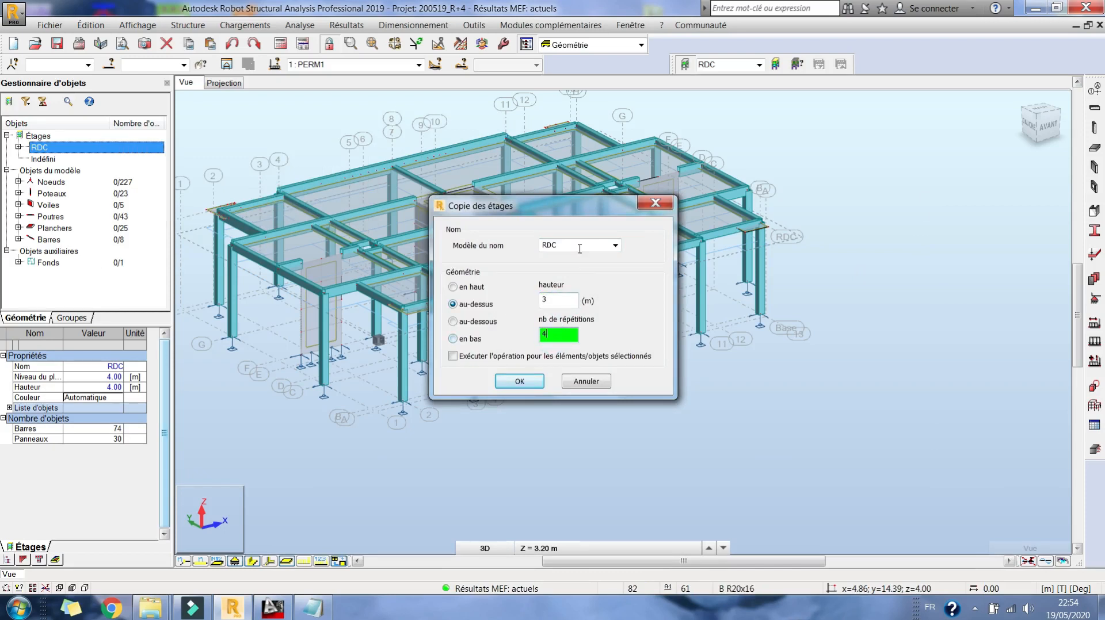
pyautogui.click(579, 249)
pyautogui.write('ETAGE 1')
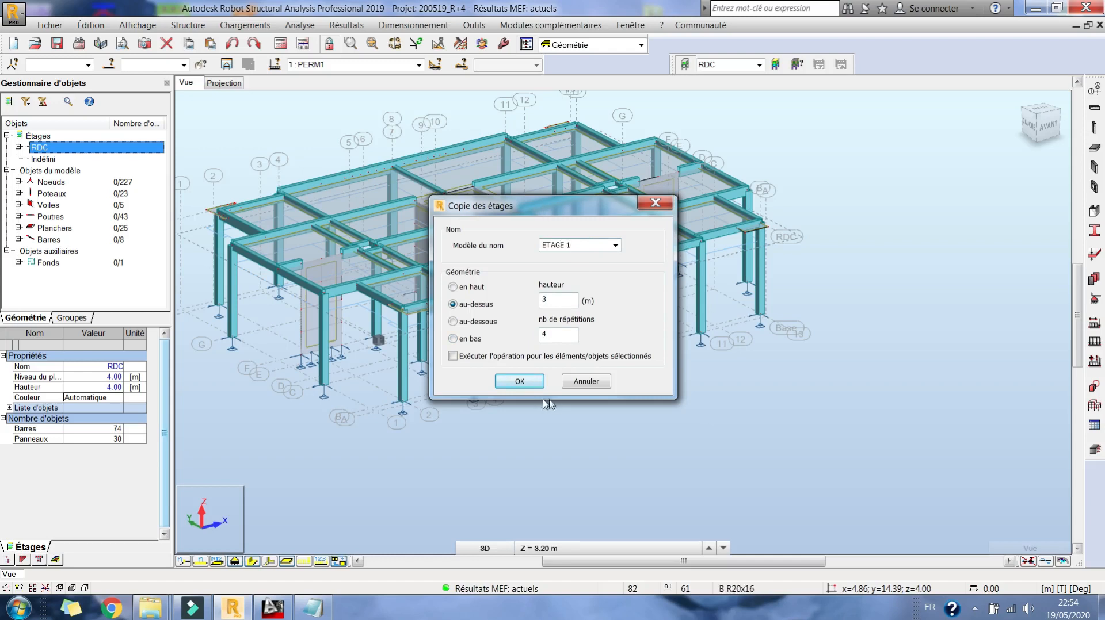
pyautogui.click(520, 381)
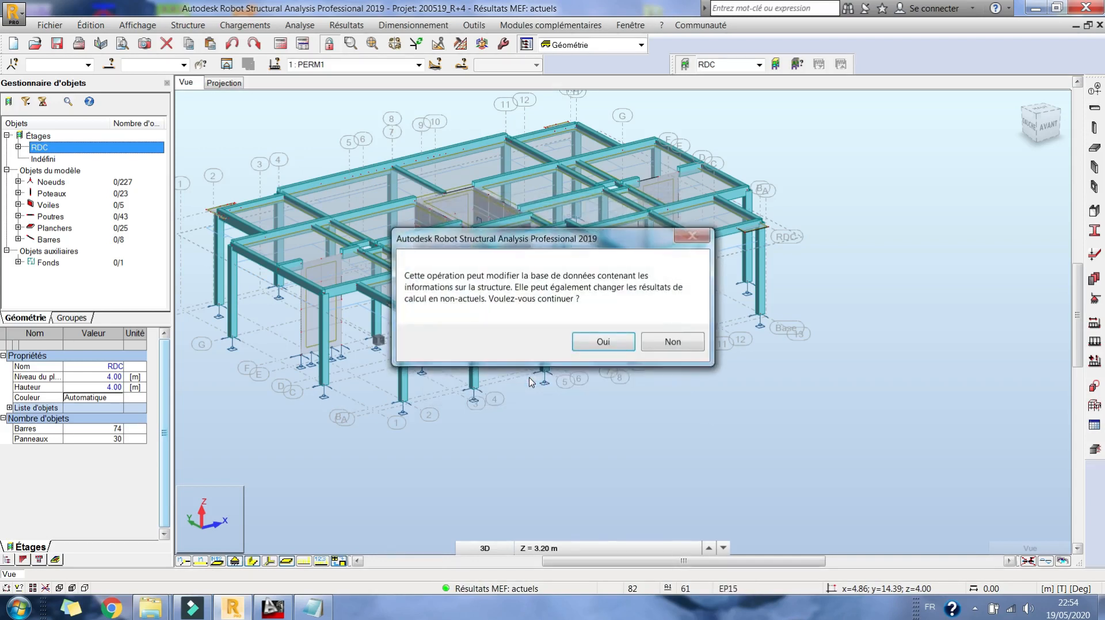
pyautogui.click(605, 340)
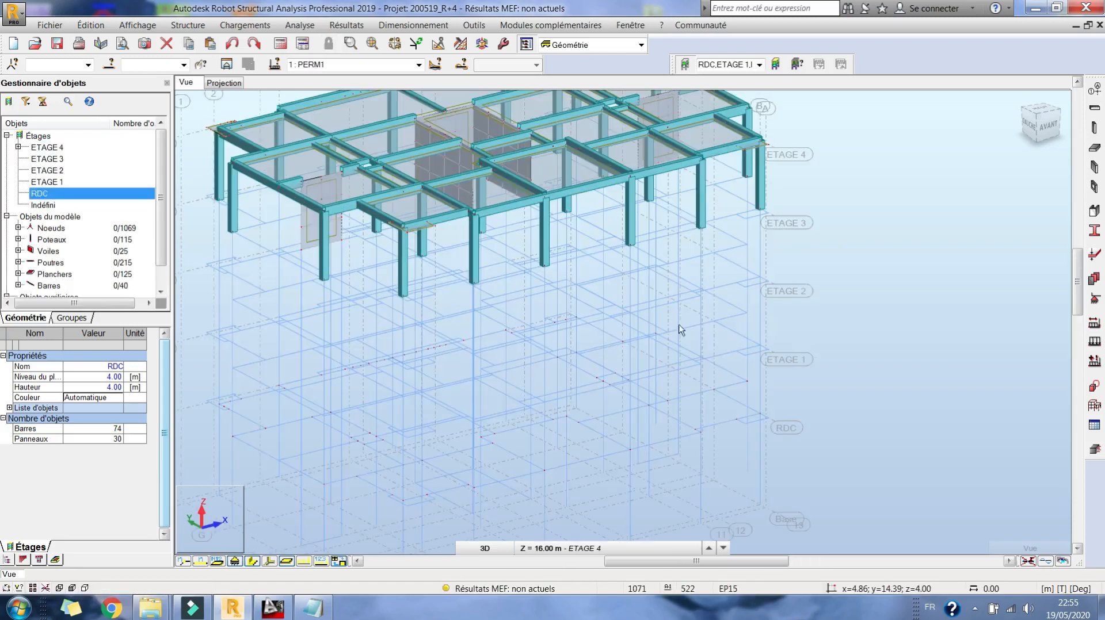
# Isolate the RDC storey, redisplay all storeys and inspect the complete multi-storey structure in 3D
pyautogui.scroll(-2, 620, 239)
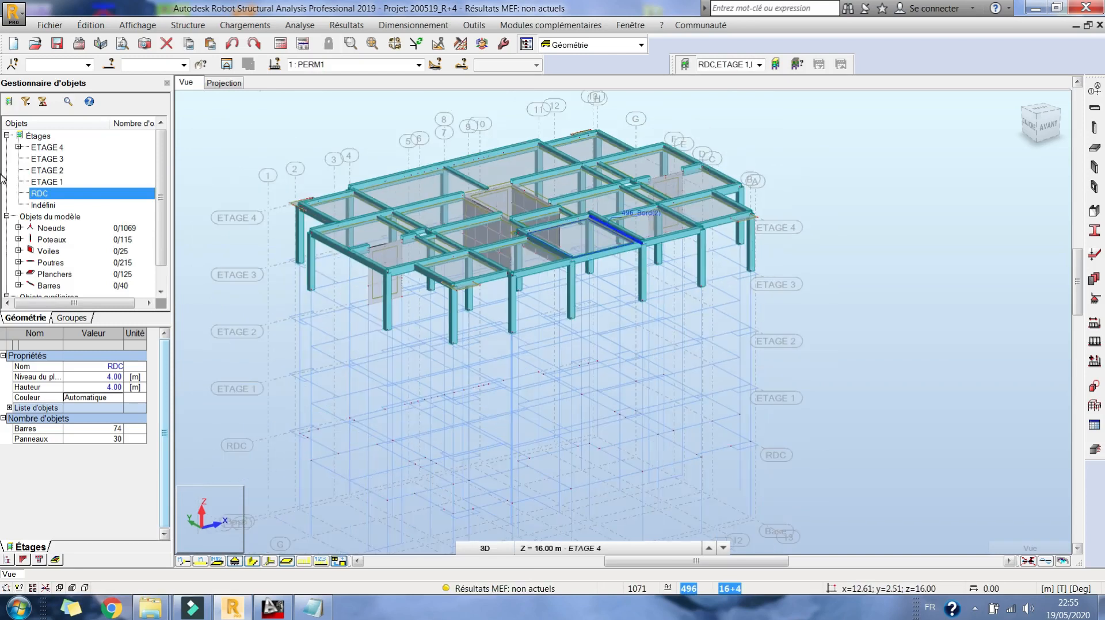
pyautogui.doubleClick(58, 194)
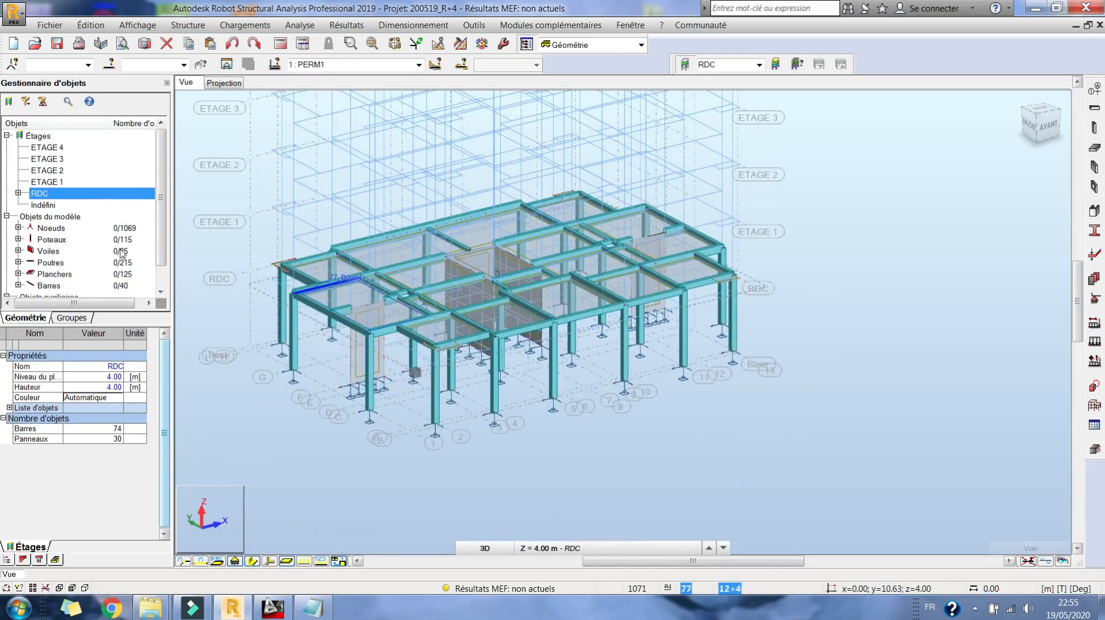
pyautogui.doubleClick(123, 200)
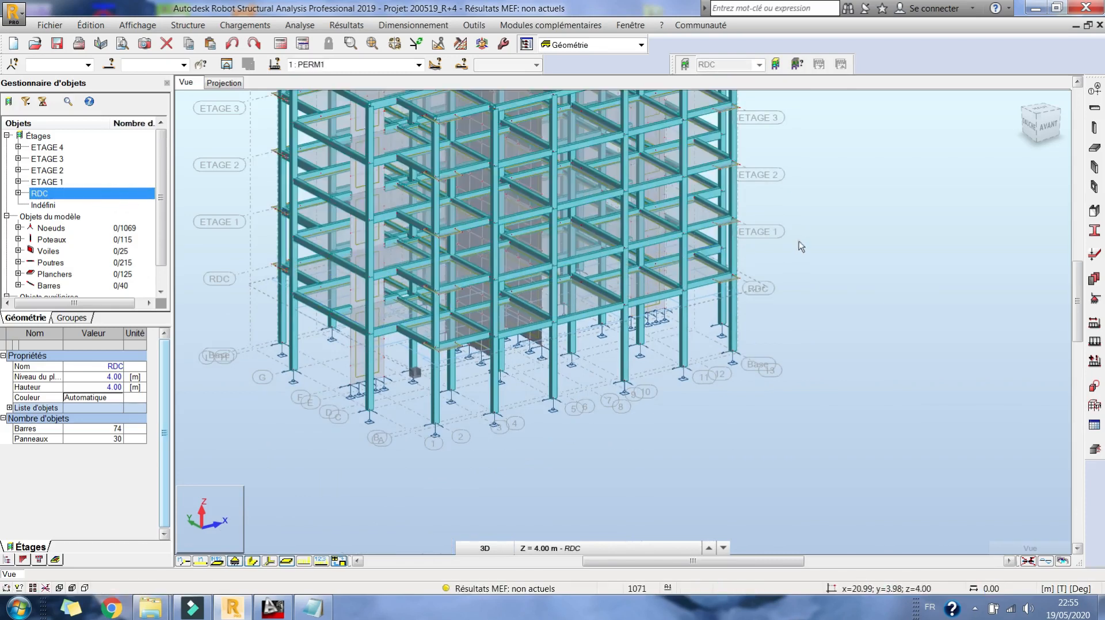
pyautogui.scroll(-2, 763, 278)
pyautogui.rightClick(830, 211)
pyautogui.click(793, 279)
pyautogui.moveTo(669, 320); pyautogui.dragTo(683, 386)
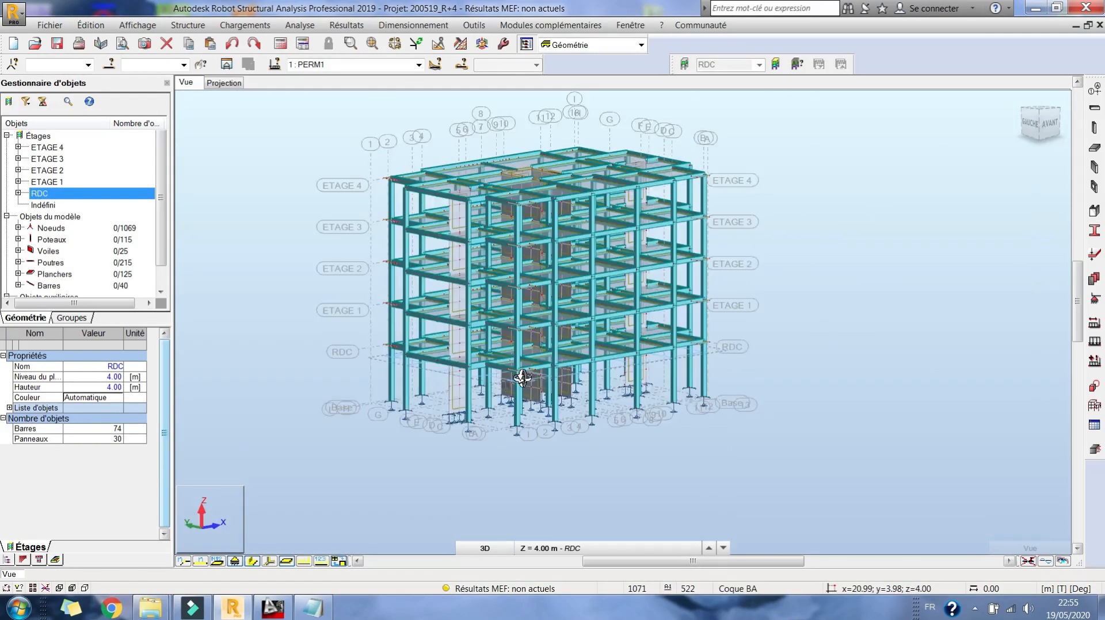
pyautogui.scroll(2, 542, 374)
pyautogui.moveTo(542, 375); pyautogui.dragTo(587, 354)
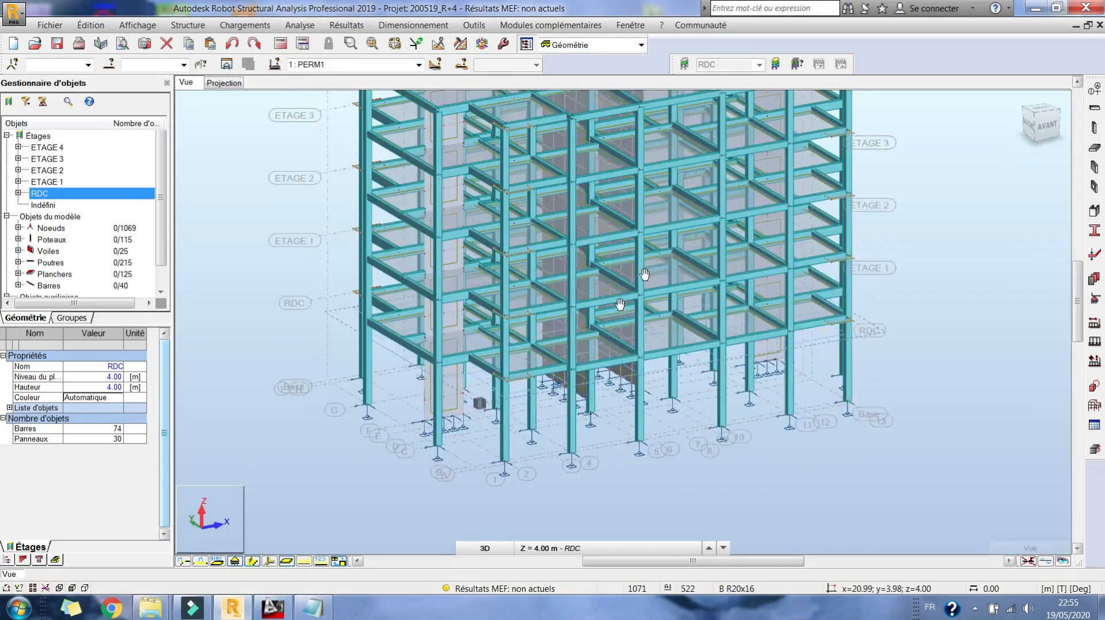
# Delete the finite element mesh for all panels of the building
pyautogui.click(460, 44)
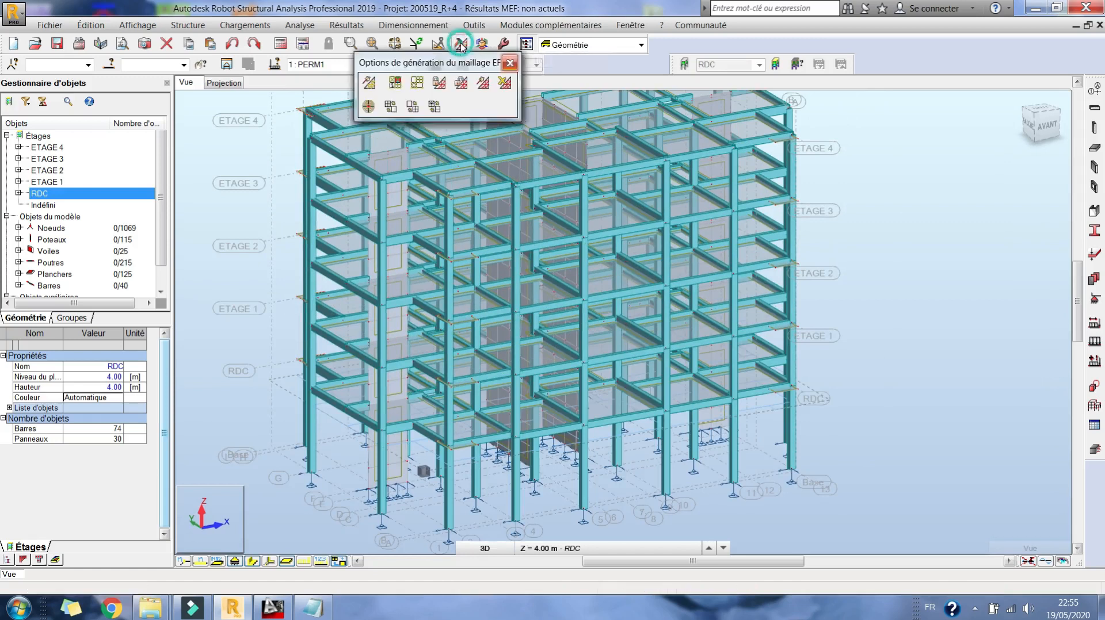
pyautogui.click(506, 83)
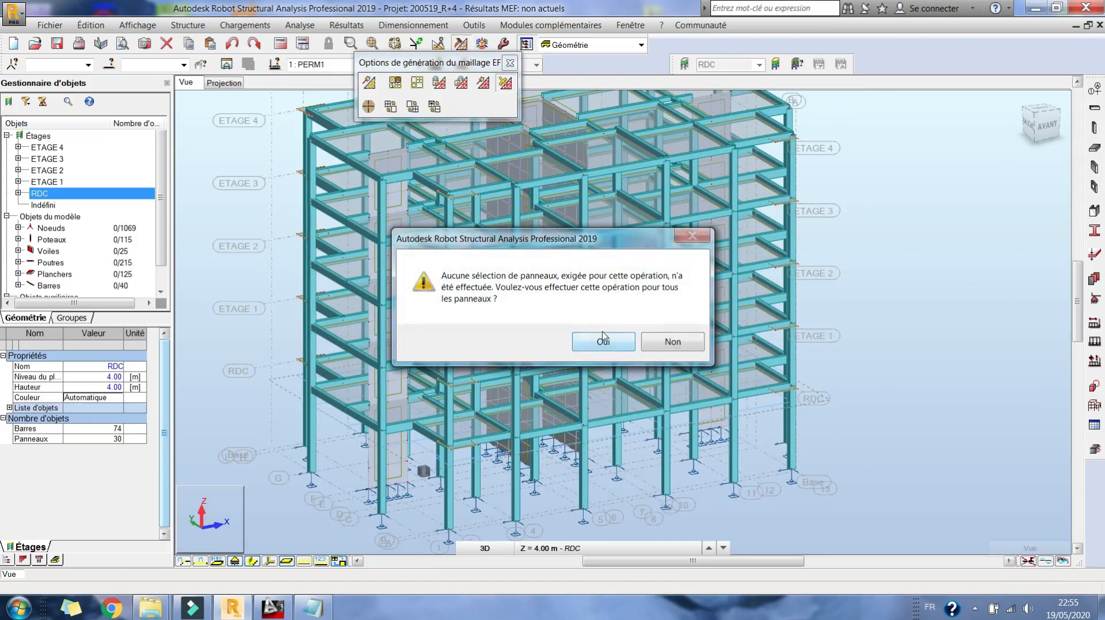
pyautogui.click(603, 343)
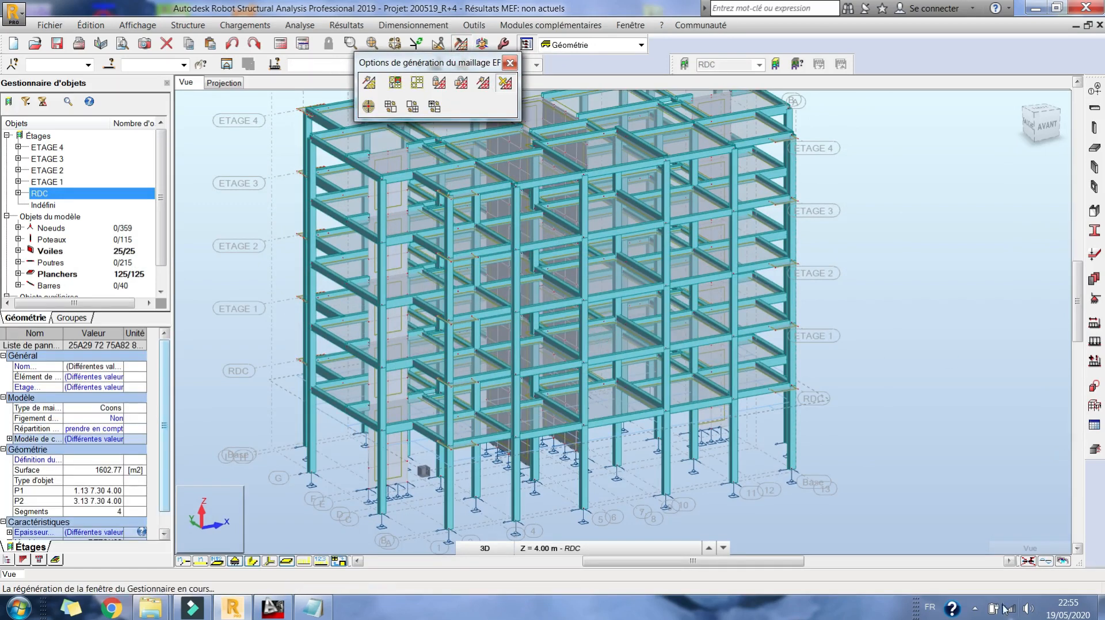
pyautogui.click(974, 608)
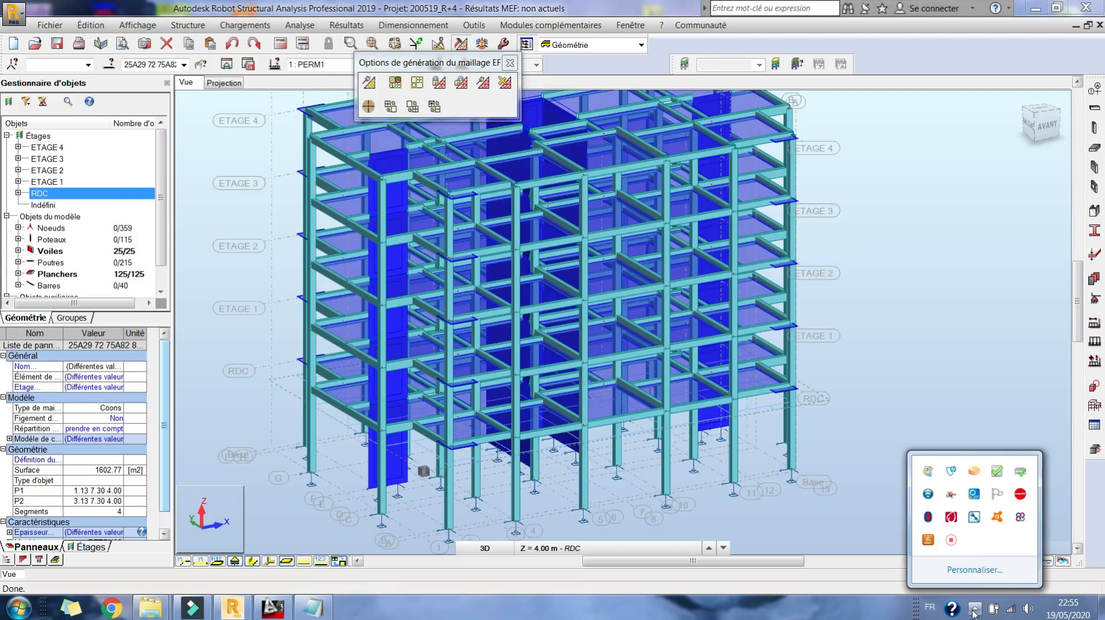
pyautogui.click(954, 538)
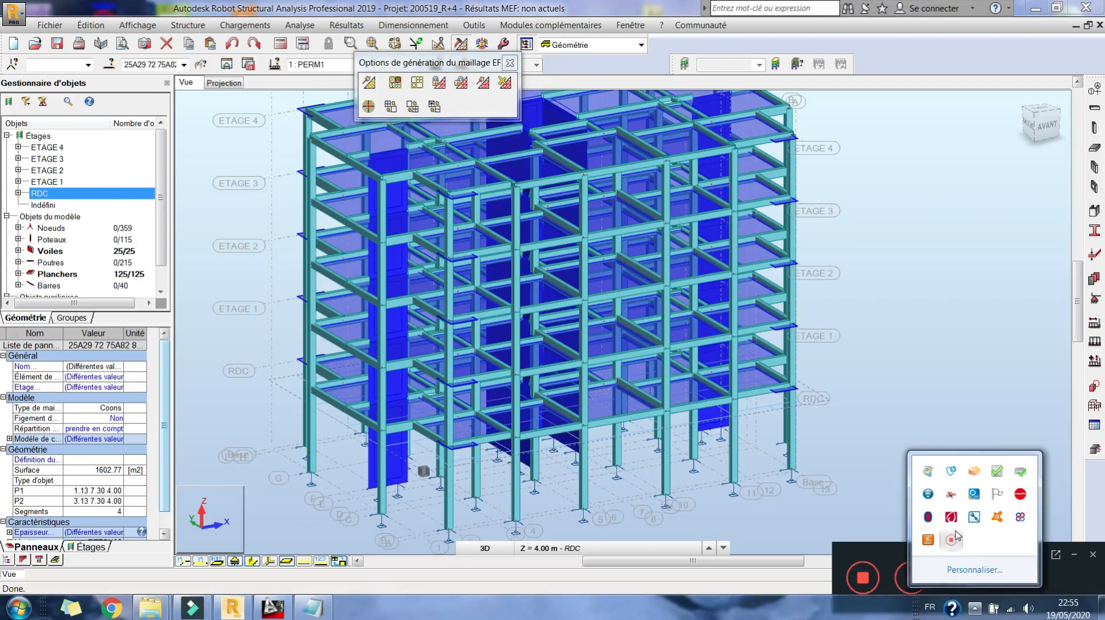
pyautogui.click(1074, 556)
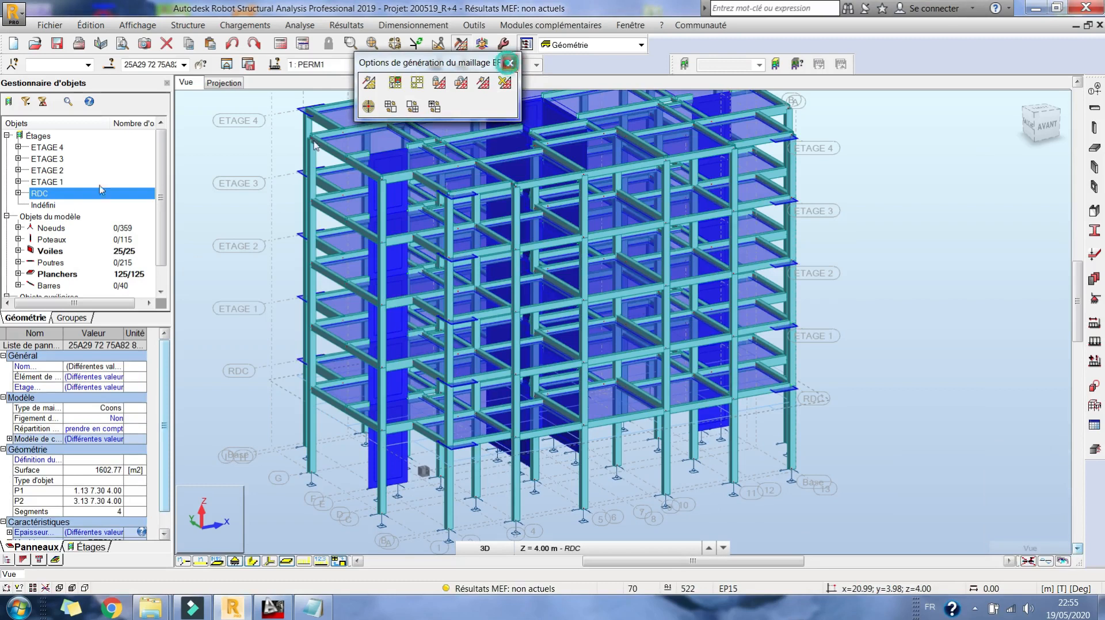
# Close the meshing options and display the RDC storey in plan projection, checking the plans up to ETAGE 2 and returning to RDC
pyautogui.click(510, 63)
pyautogui.click(63, 194)
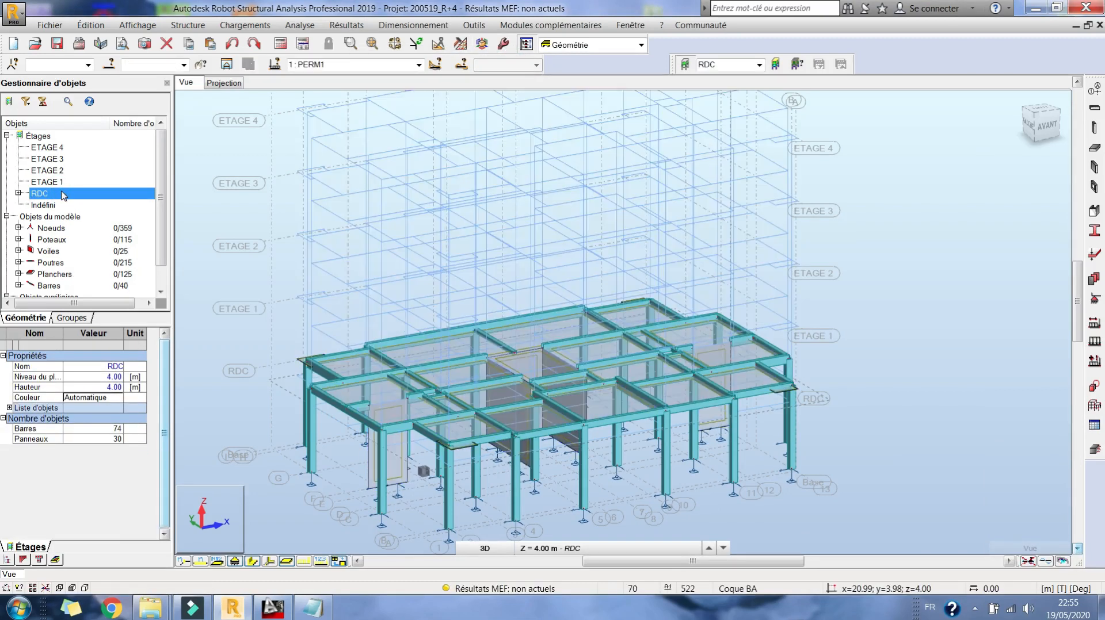
pyautogui.click(218, 84)
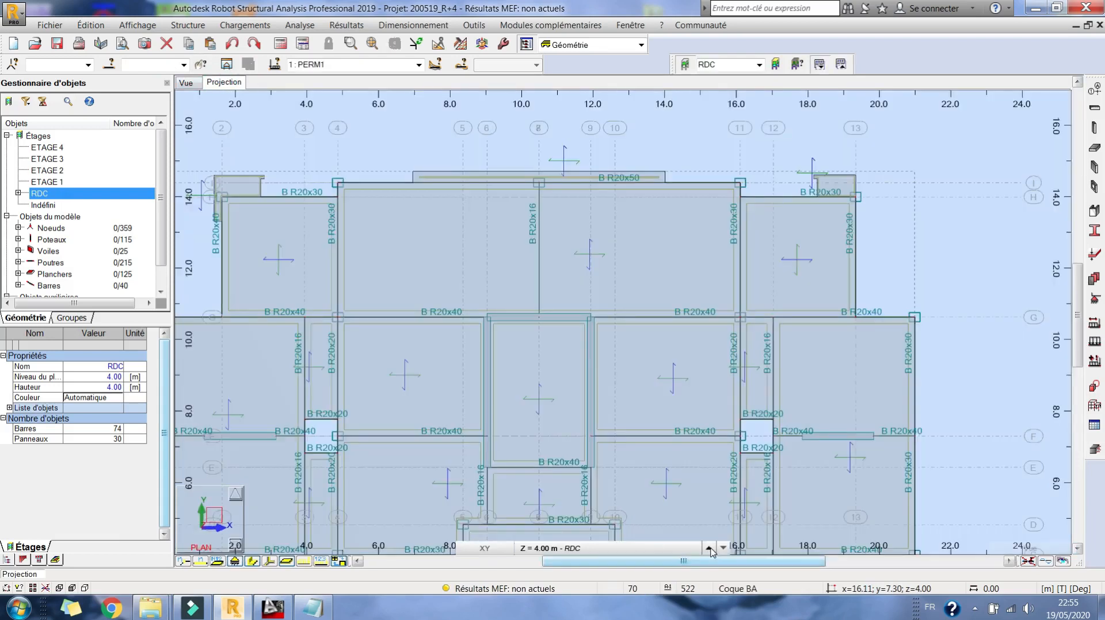
pyautogui.click(709, 548)
pyautogui.click(710, 549)
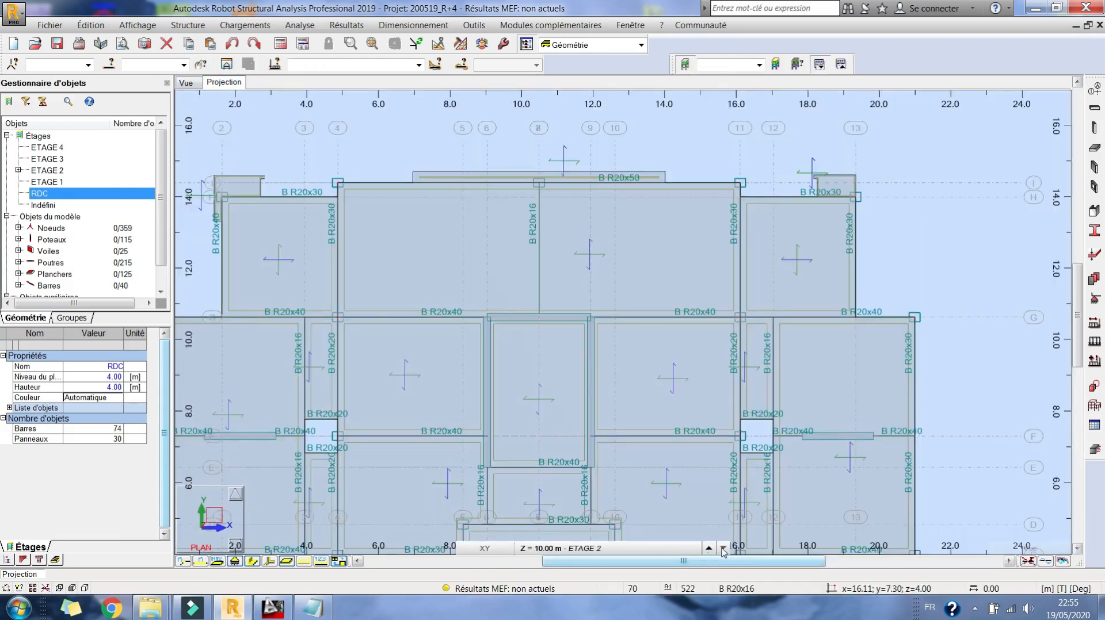
pyautogui.click(723, 548)
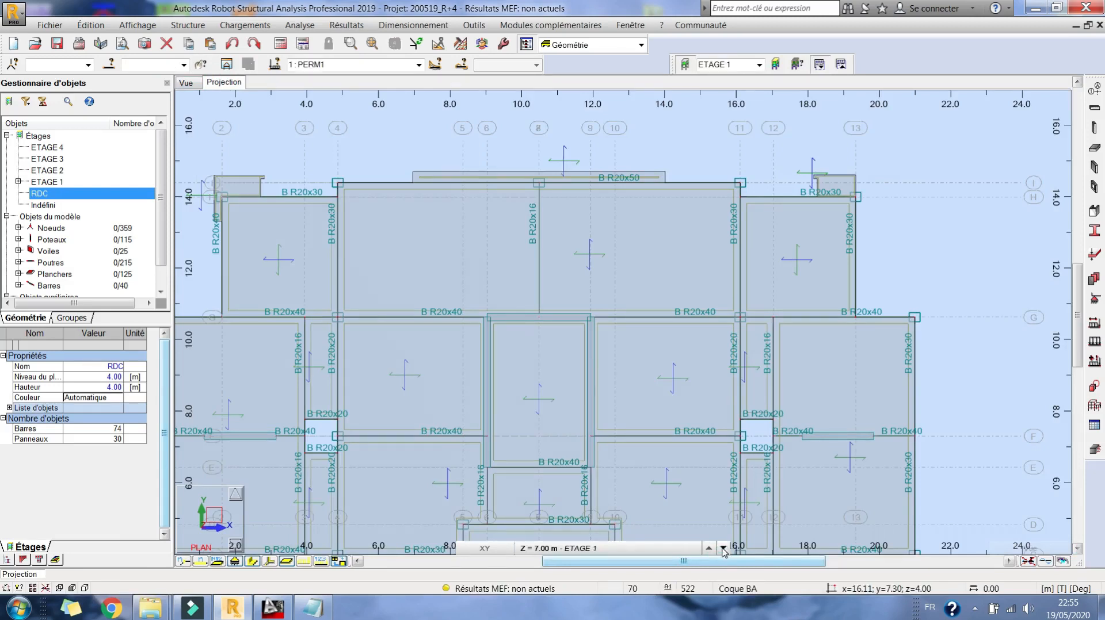
pyautogui.click(724, 548)
pyautogui.scroll(-5, 550, 337)
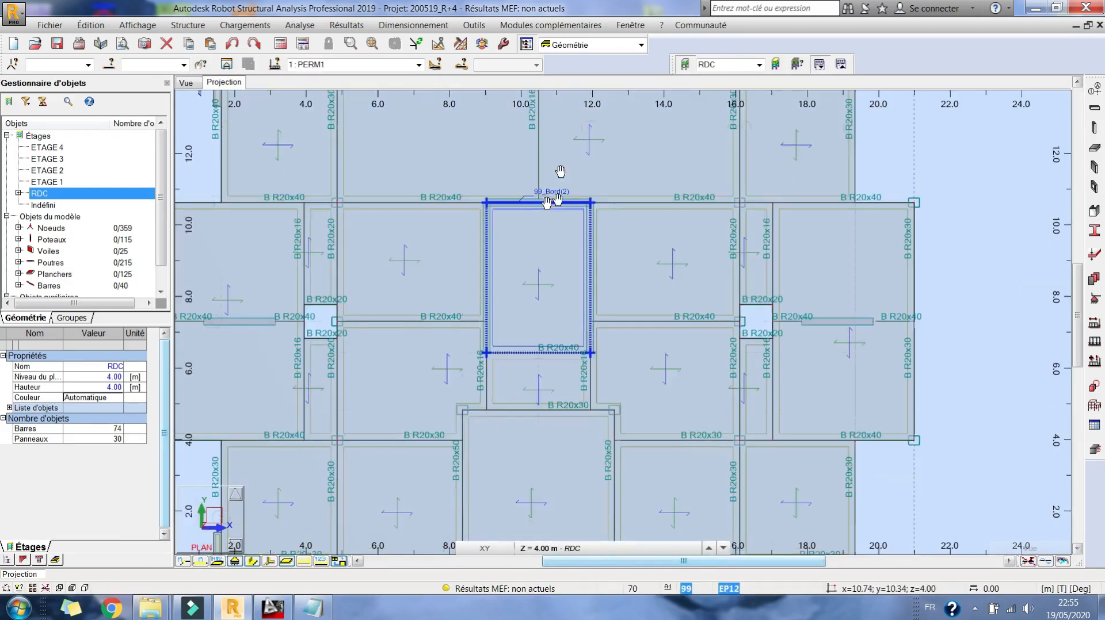
# Add load case 2 named Q with the nature d'exploitation
pyautogui.click(1094, 323)
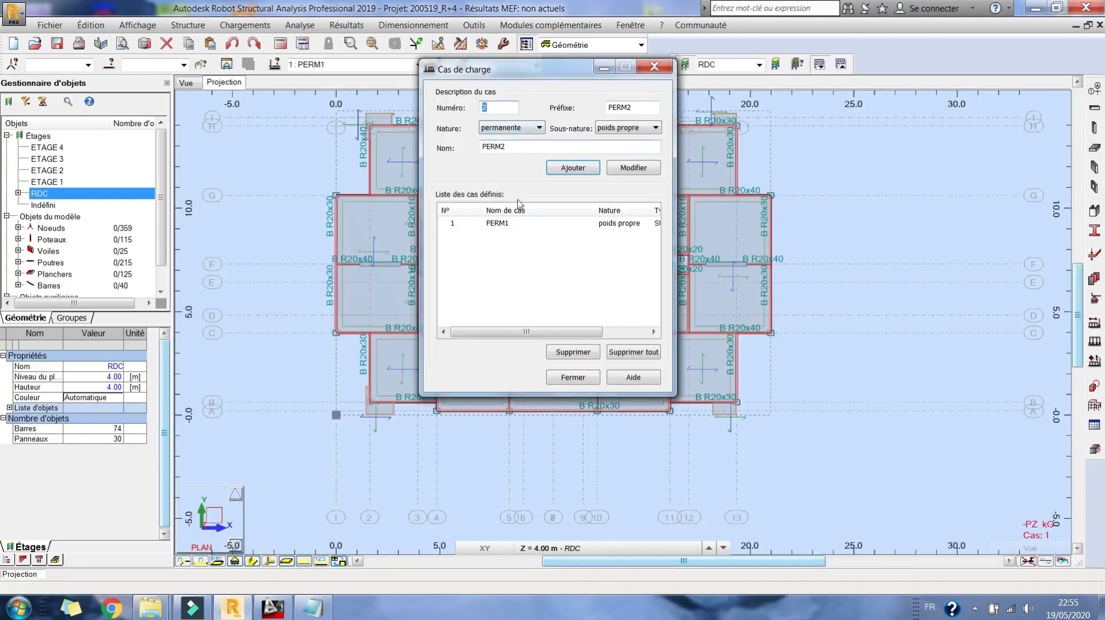
pyautogui.doubleClick(503, 148)
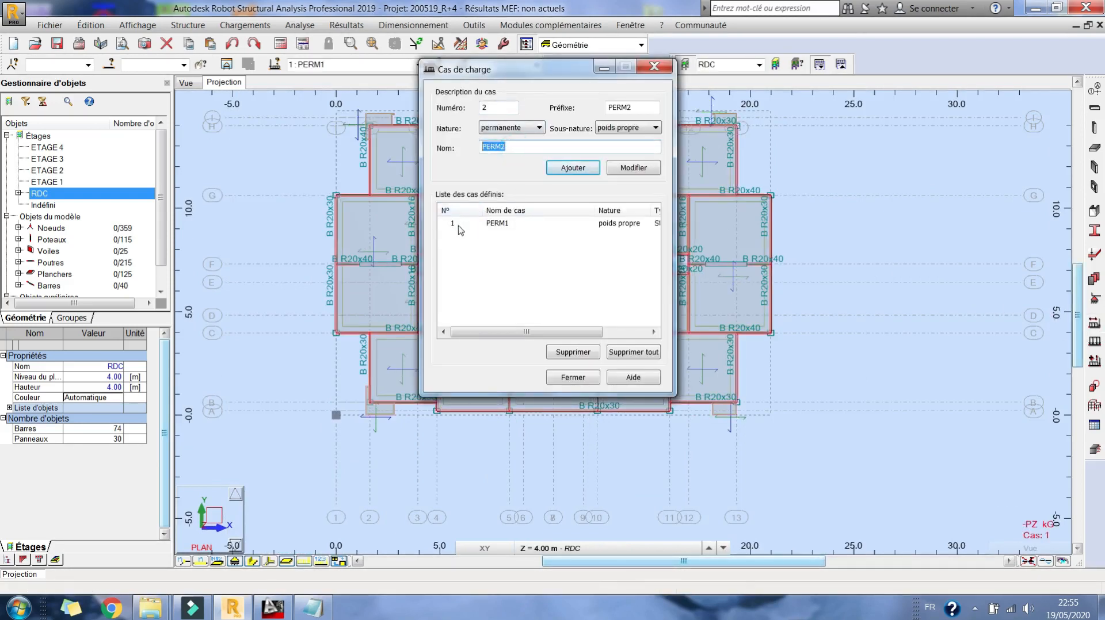
pyautogui.click(512, 127)
pyautogui.click(515, 145)
pyautogui.doubleClick(498, 147)
pyautogui.write('Q')
pyautogui.click(569, 168)
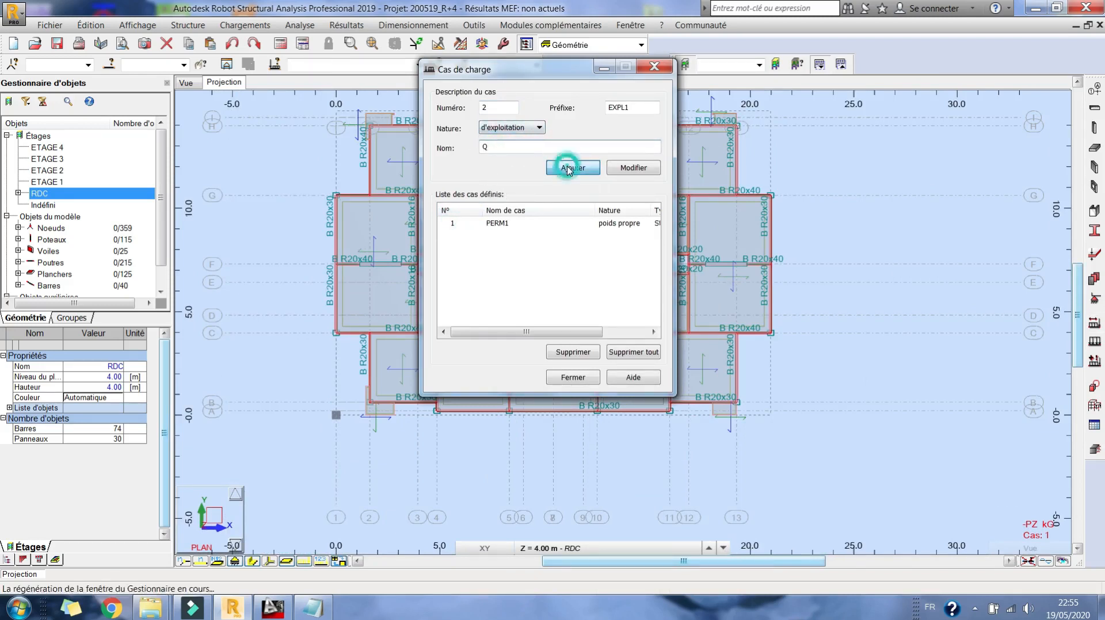
# Rename load case 1, the self-weight case, as G and finish the load case definition
pyautogui.click(451, 223)
pyautogui.doubleClick(507, 148)
pyautogui.write('G')
pyautogui.click(639, 171)
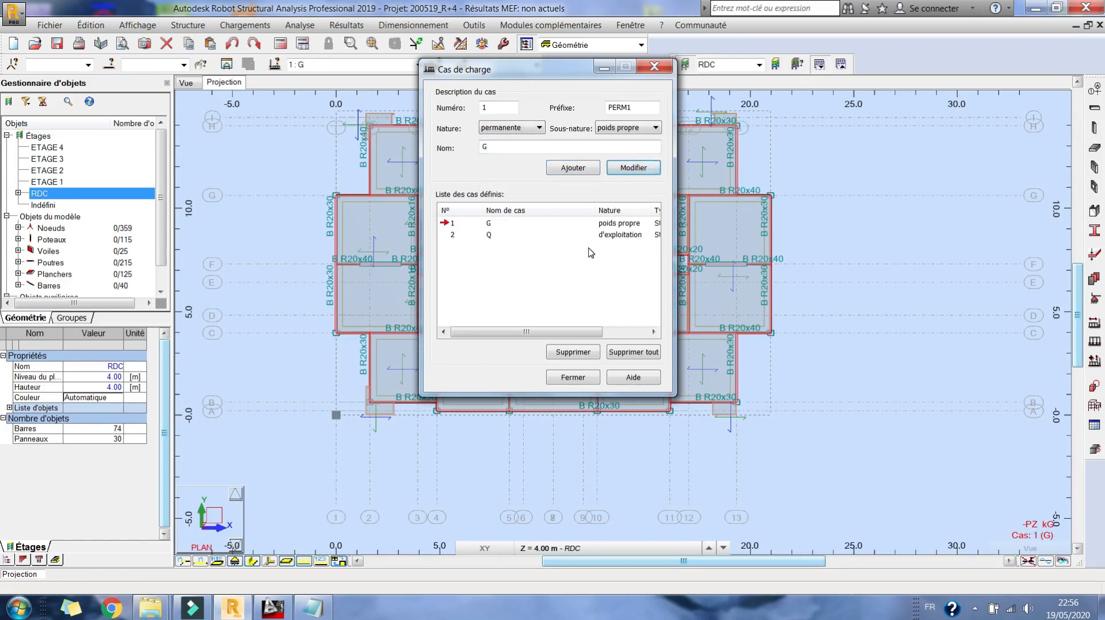
pyautogui.click(576, 375)
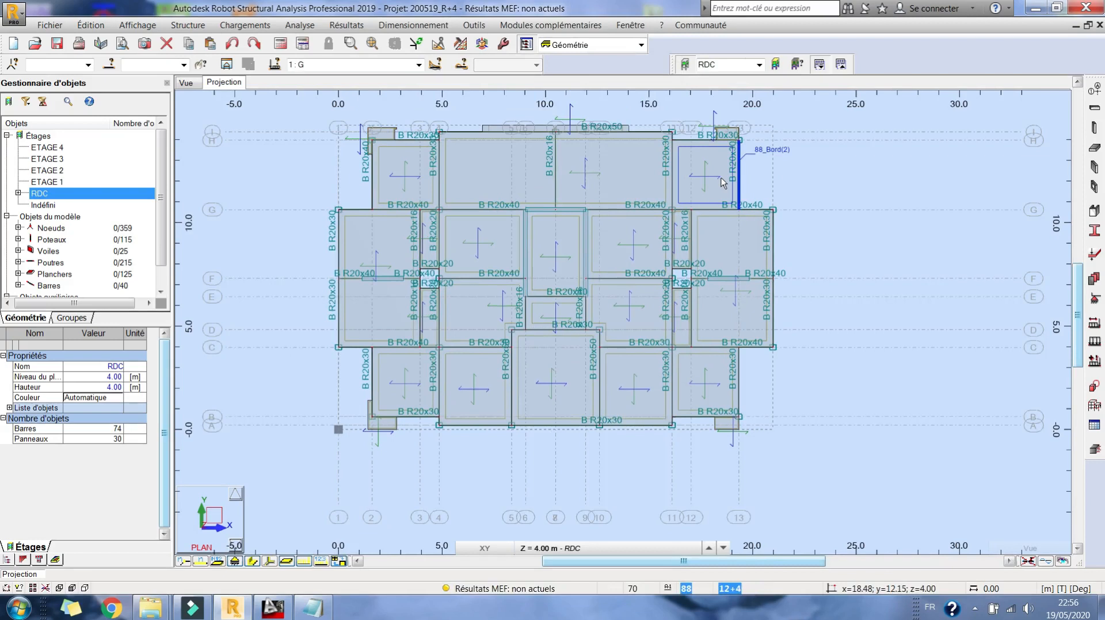
# Open the workbook 180924_Feuille de calcul BA2.xlsx from the desktop in Excel, dismiss the startup warnings and maximise it
pyautogui.click(17, 611)
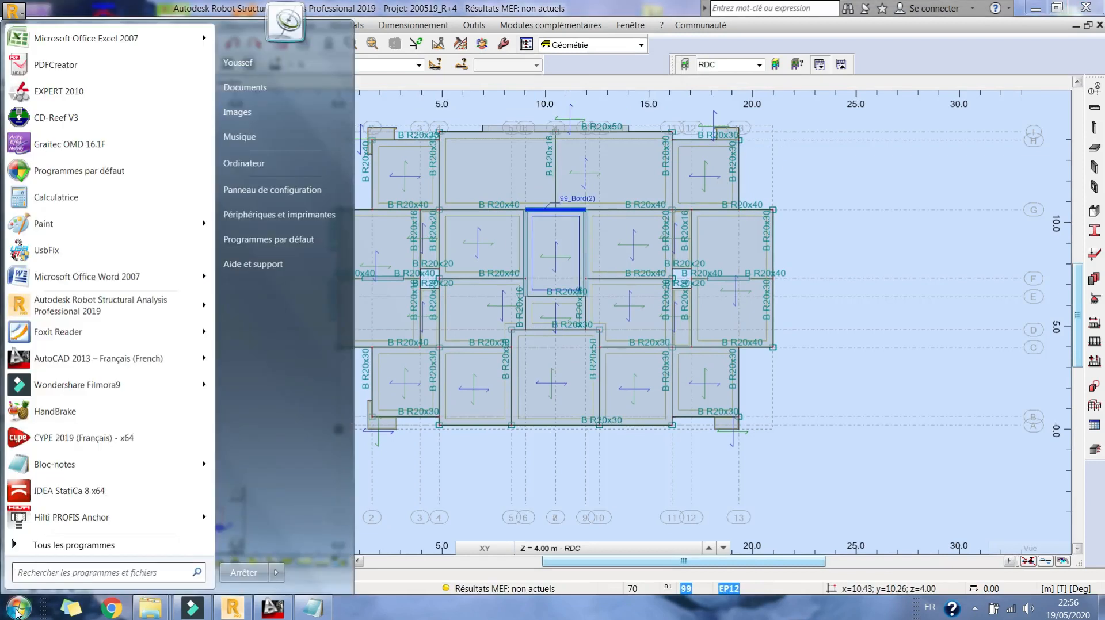
pyautogui.click(18, 611)
pyautogui.click(1036, 9)
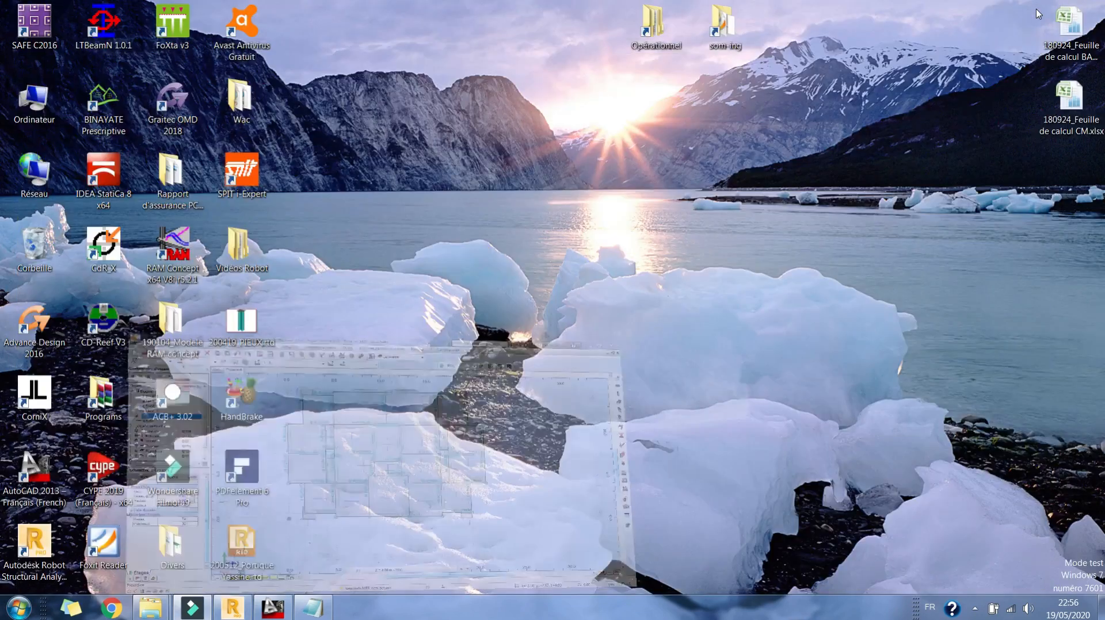
pyautogui.doubleClick(1081, 40)
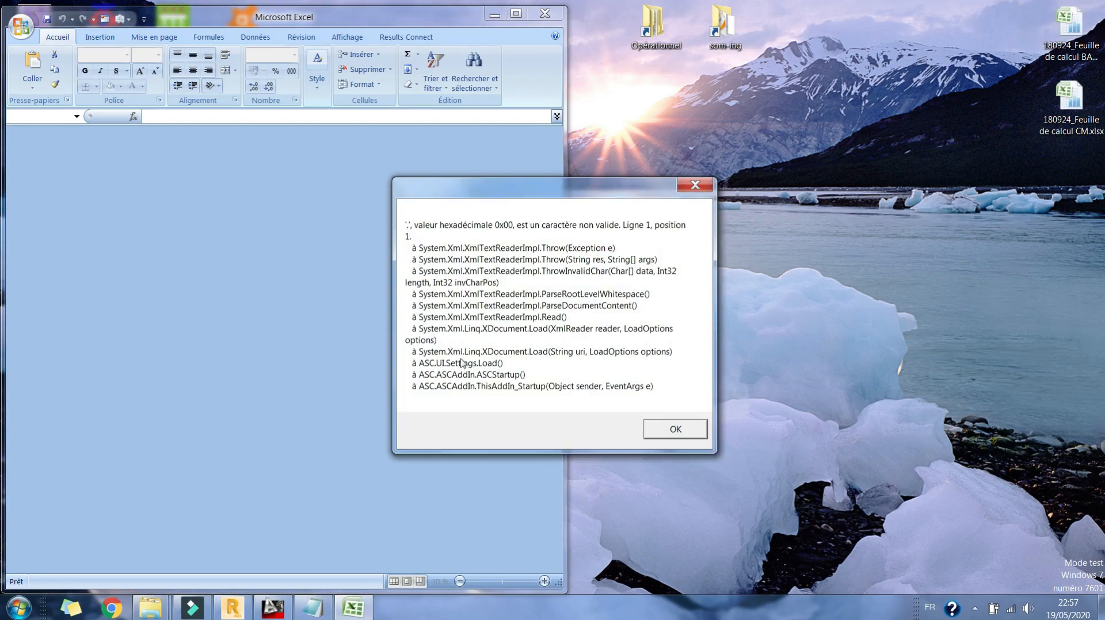
pyautogui.click(666, 433)
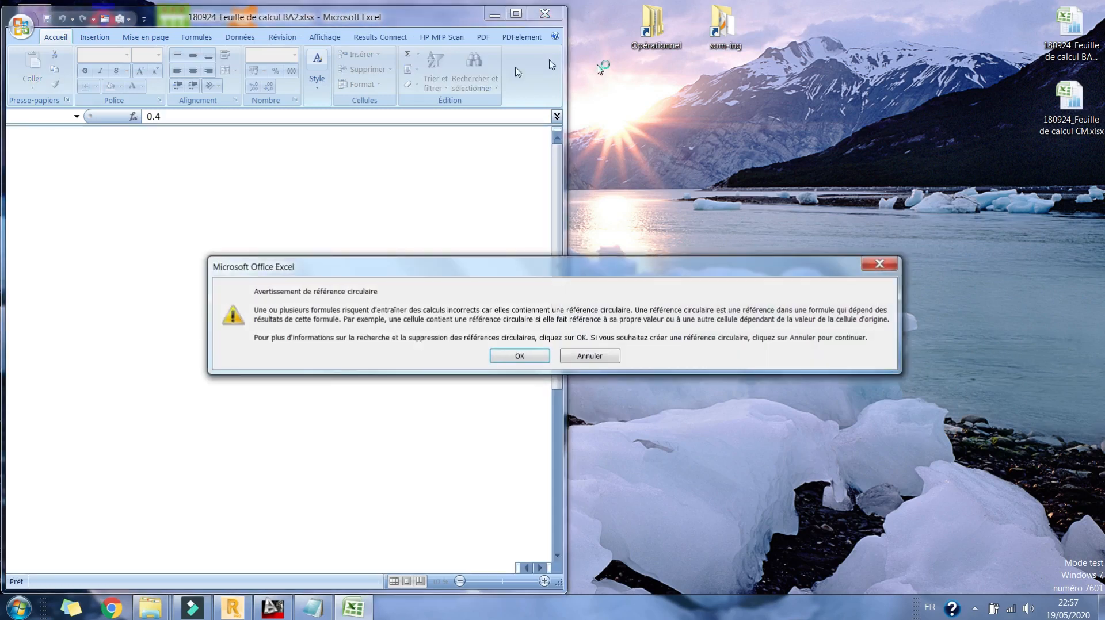
pyautogui.click(521, 355)
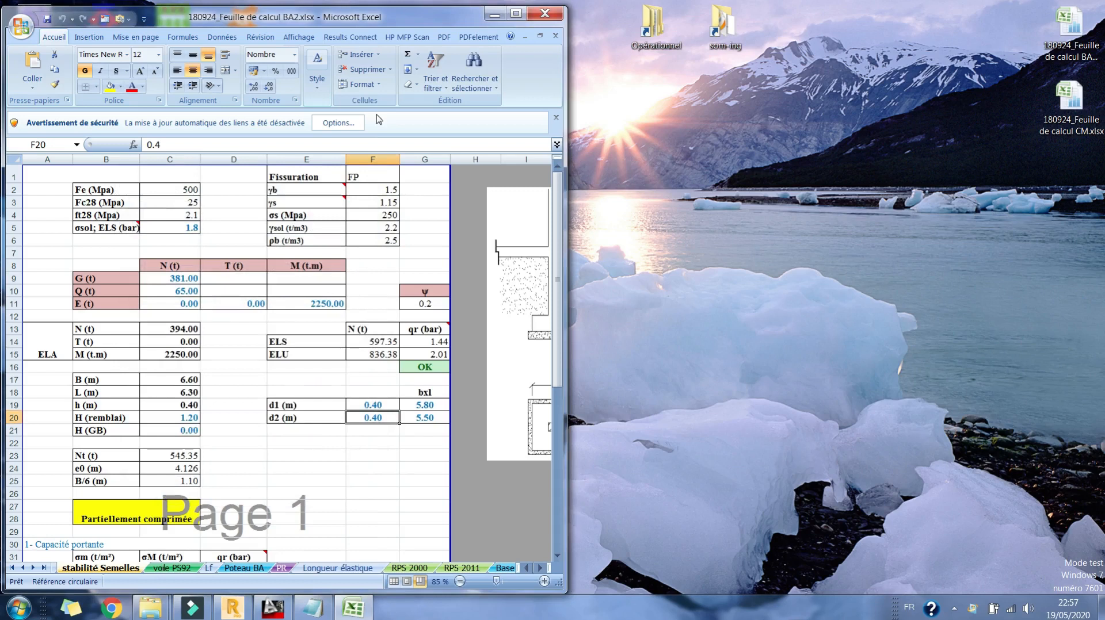
pyautogui.click(515, 13)
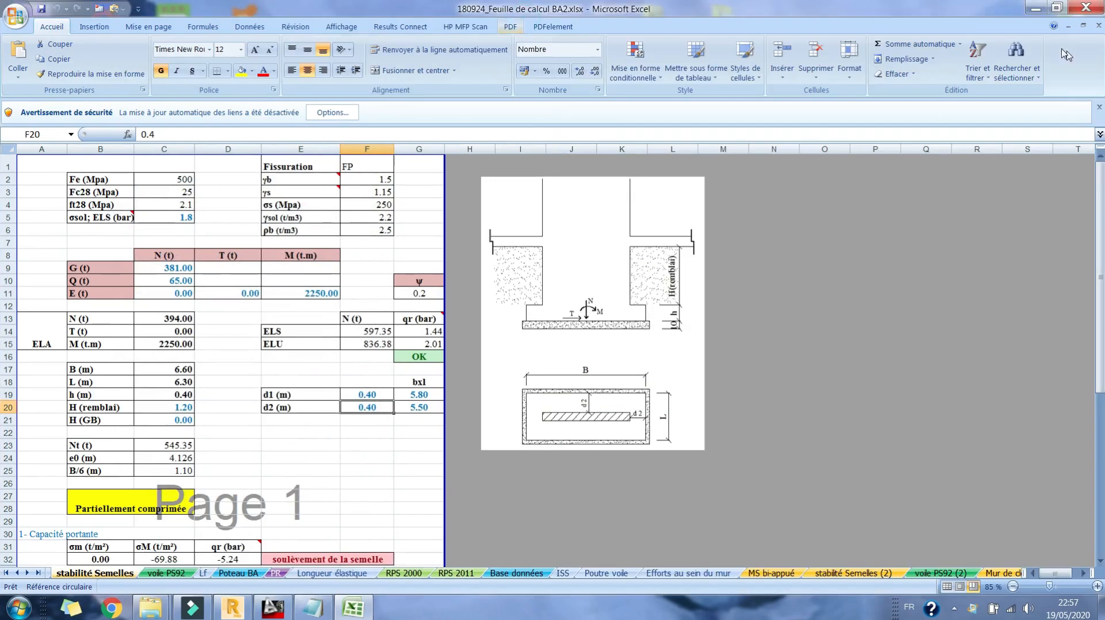
# Set the workbook aside, open the som-ing folder from the desktop and close the untitled Notepad note on beam sizing
pyautogui.click(1034, 8)
pyautogui.doubleClick(724, 26)
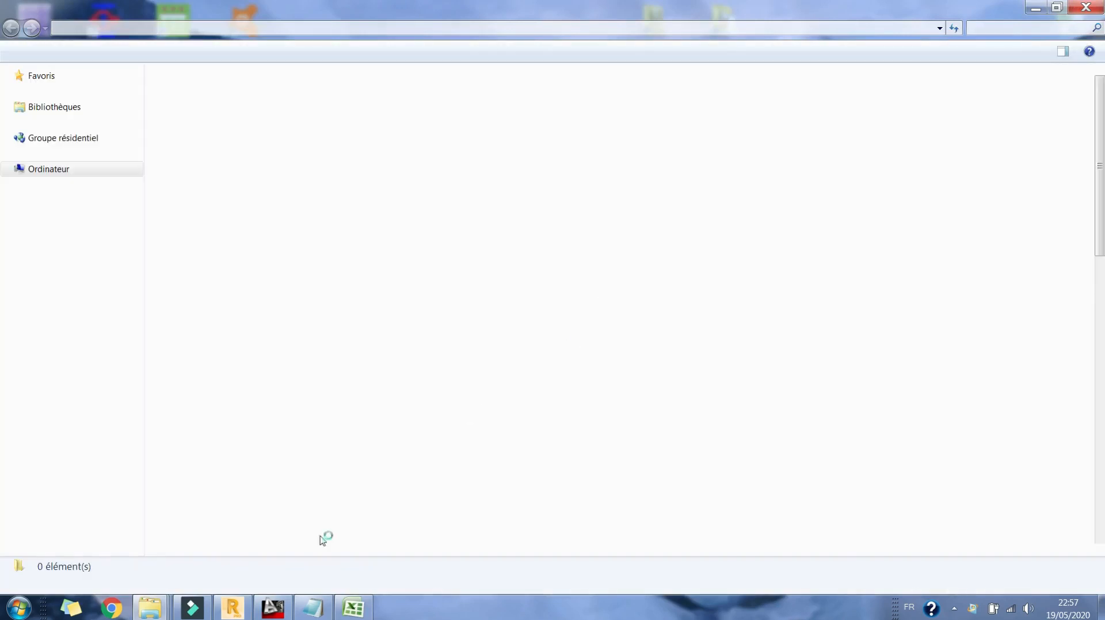
pyautogui.click(315, 605)
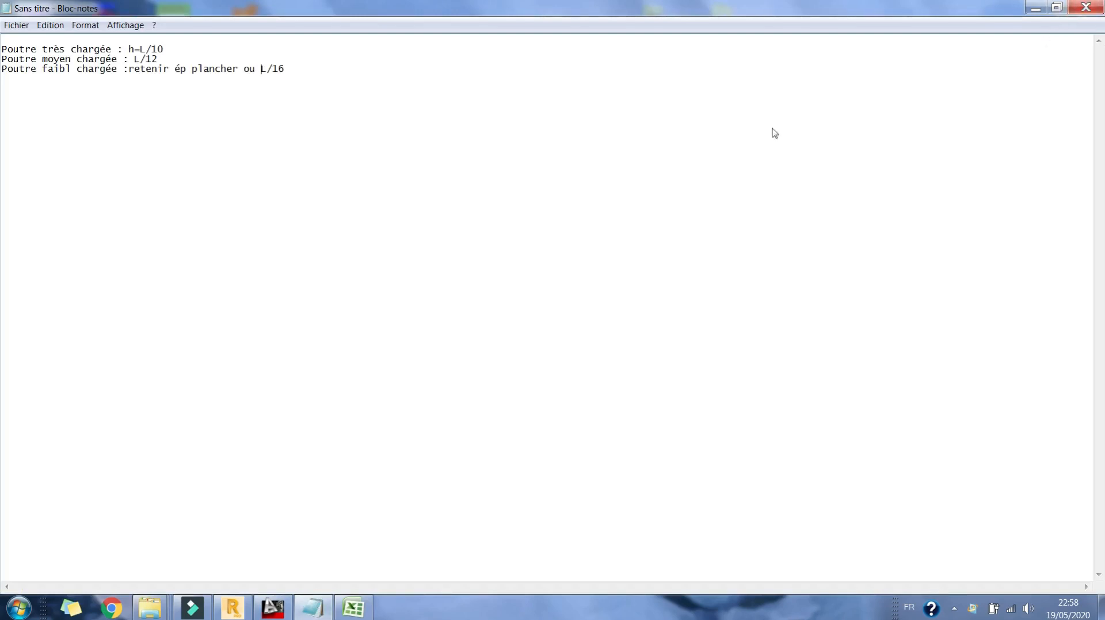
pyautogui.hotkey('alt', 'F4')
pyautogui.click(574, 322)
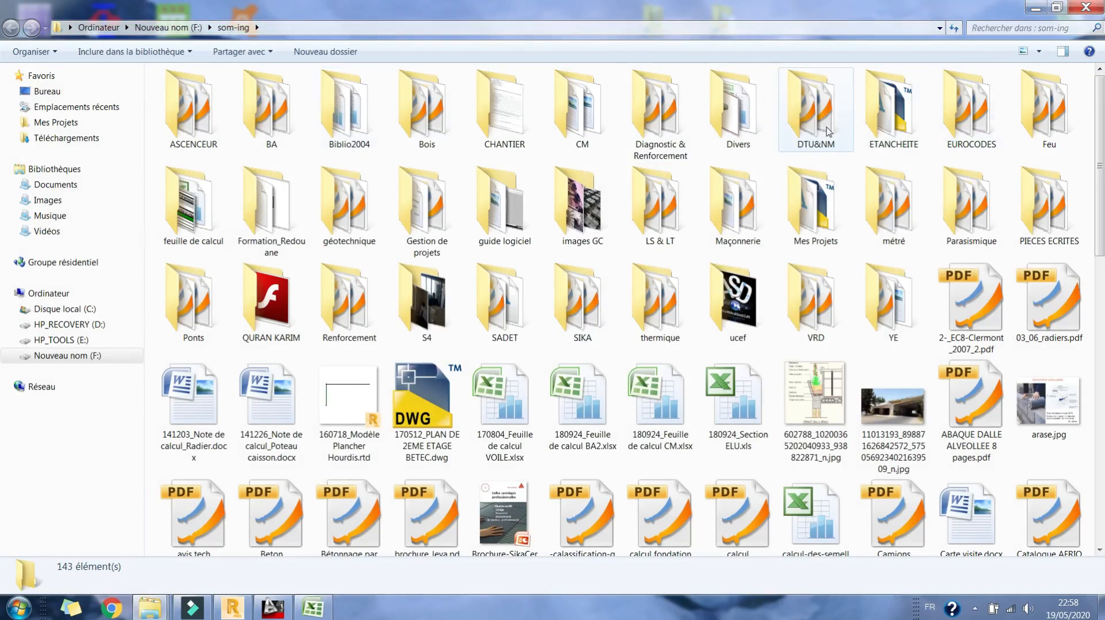
# Check the Charges permanantes NF P06-004 folder in BA and open Charges d'exploitation NF_P06-001.pdf from the neighbouring NF P06-001 folder
pyautogui.doubleClick(278, 126)
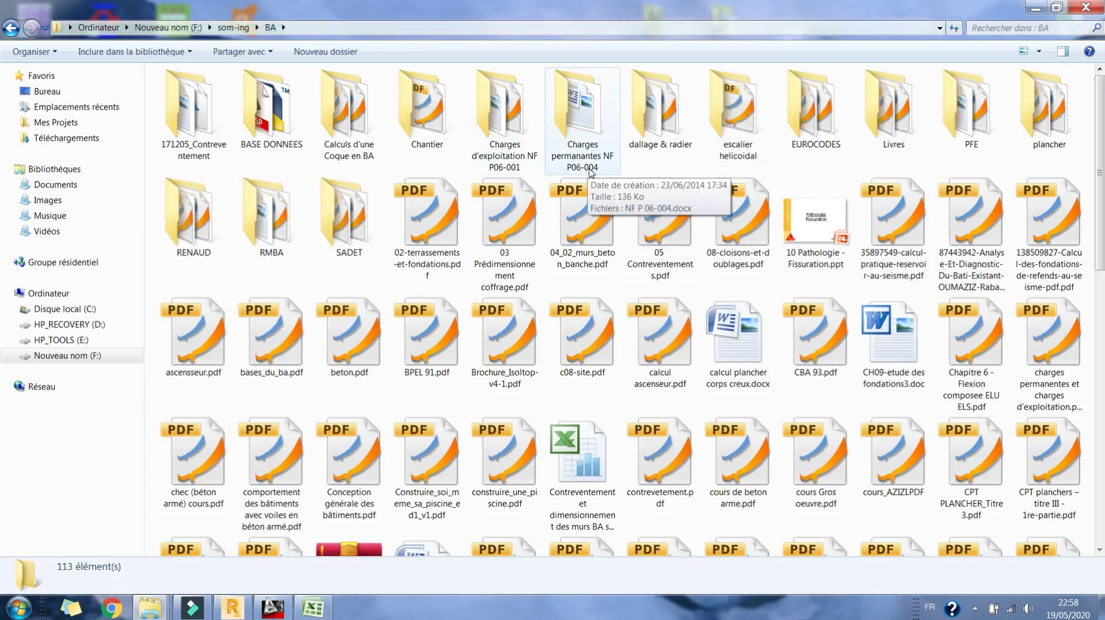
pyautogui.doubleClick(591, 171)
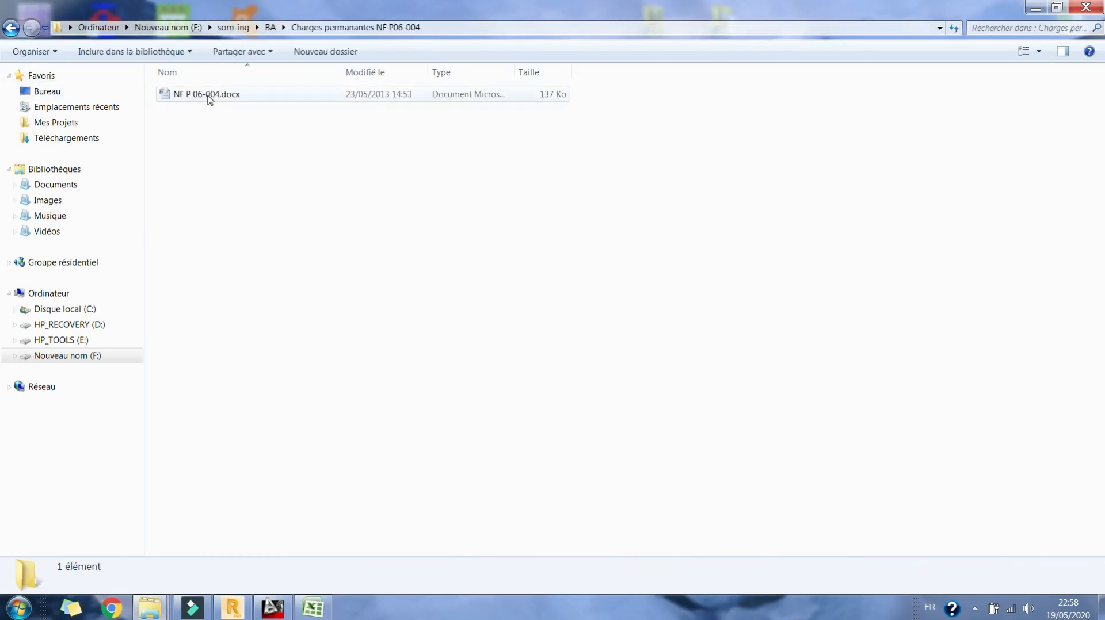
pyautogui.click(271, 27)
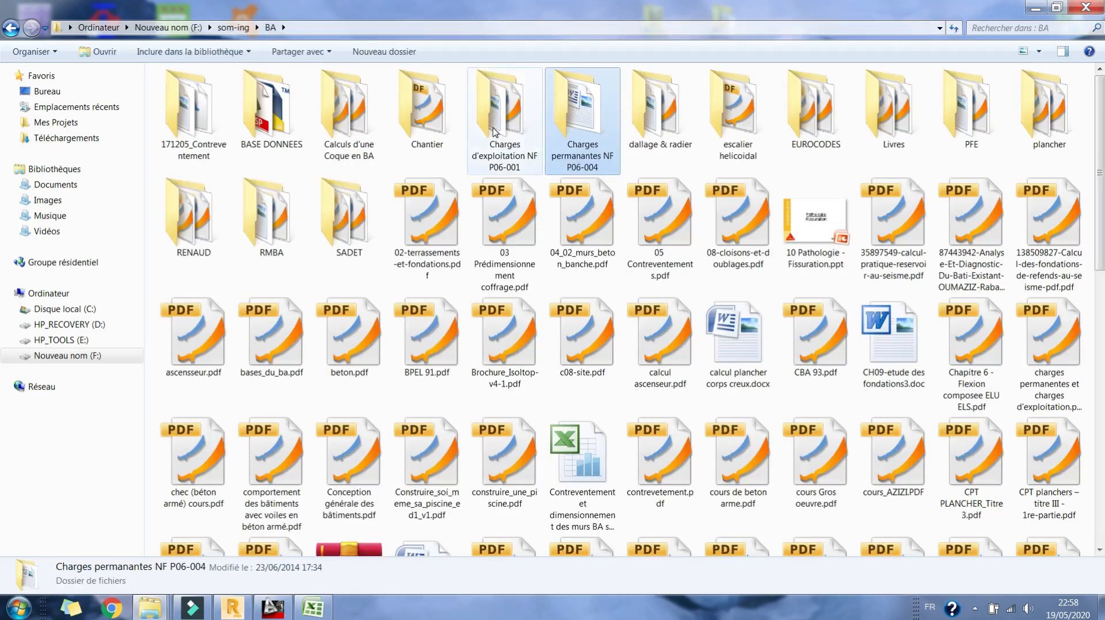
pyautogui.doubleClick(492, 115)
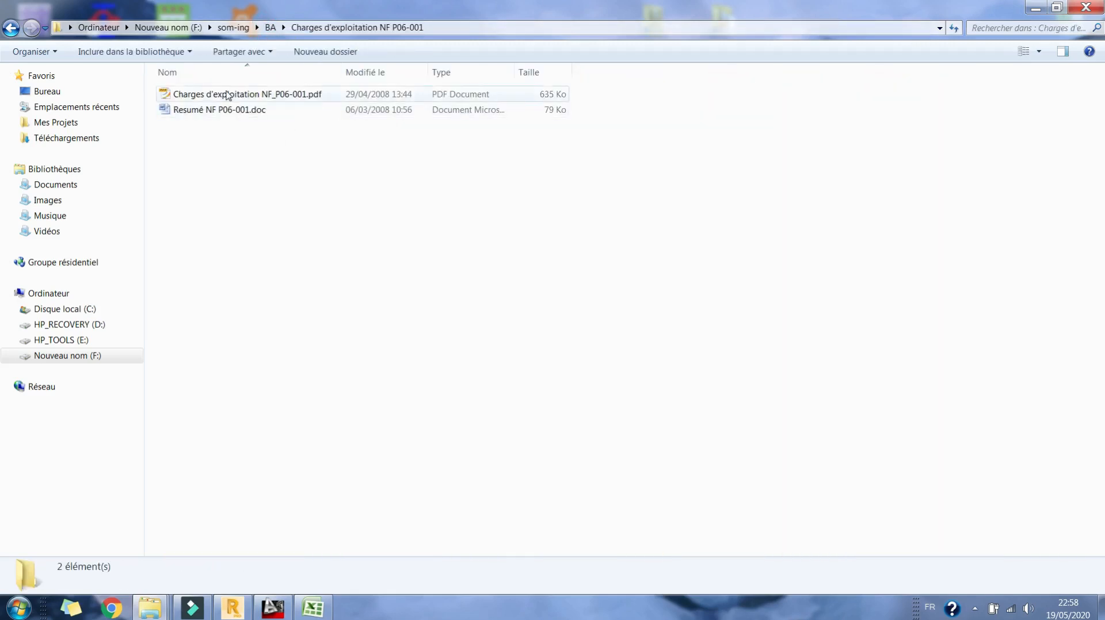
pyautogui.doubleClick(227, 95)
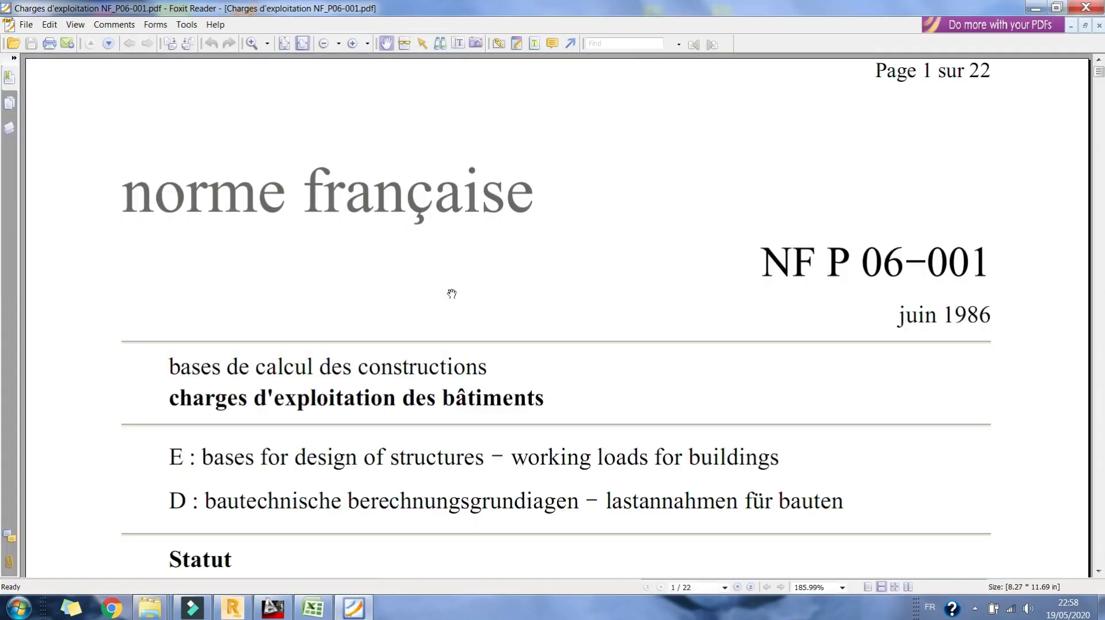
# Search the NF P 06-001 standard for "Légère" and go to the passage classifying partitions in section 2.6
pyautogui.click(617, 44)
pyautogui.write('4')
pyautogui.press('Return')
pyautogui.press('Return')
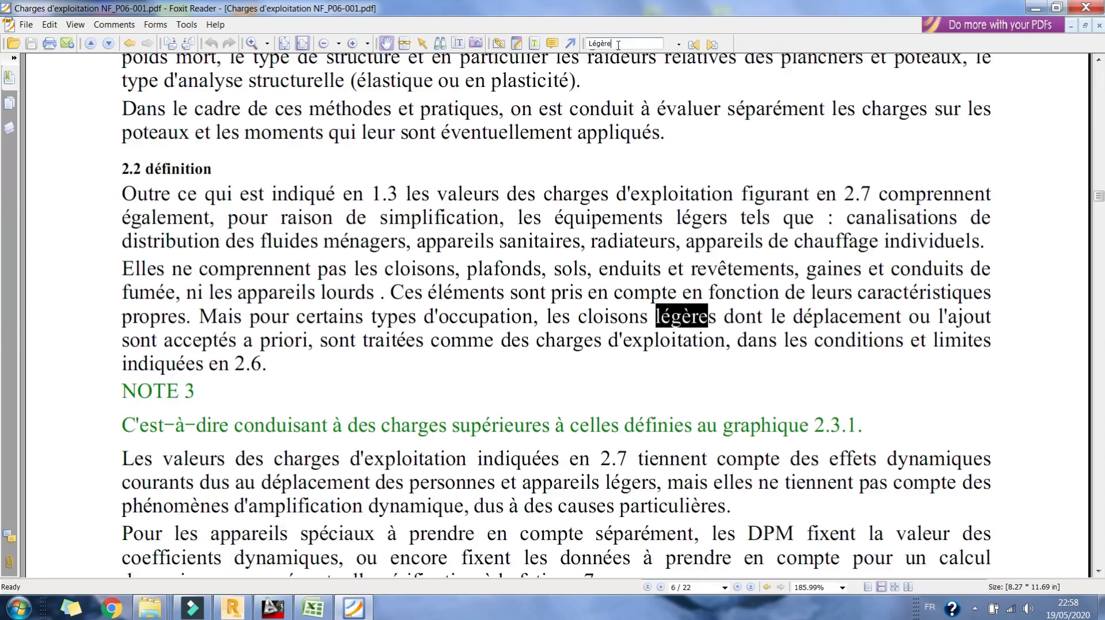
pyautogui.press('Return')
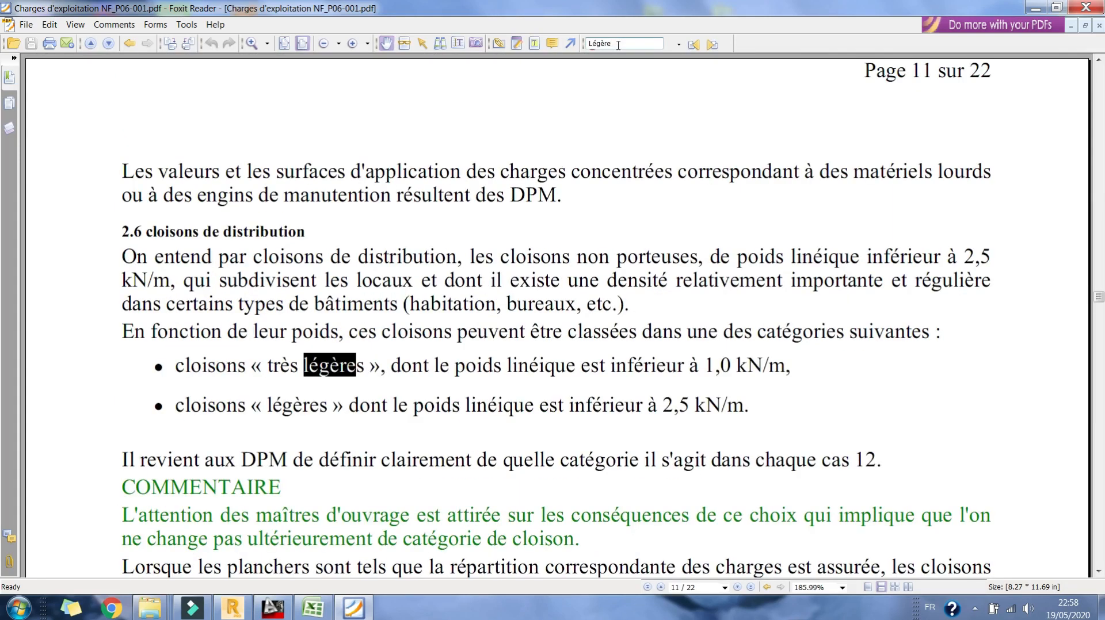
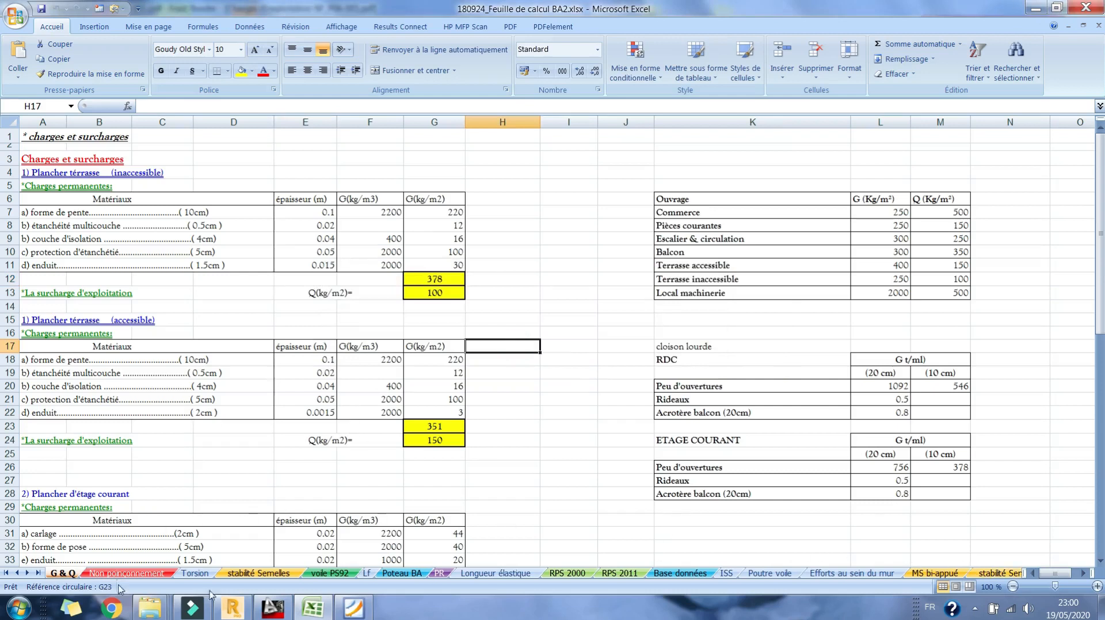
# Bring up the blank sheet Feuil1 in the BA2 workbook and enter the heading "Etage courant" in cell B5
pyautogui.click(1006, 574)
pyautogui.click(1007, 574)
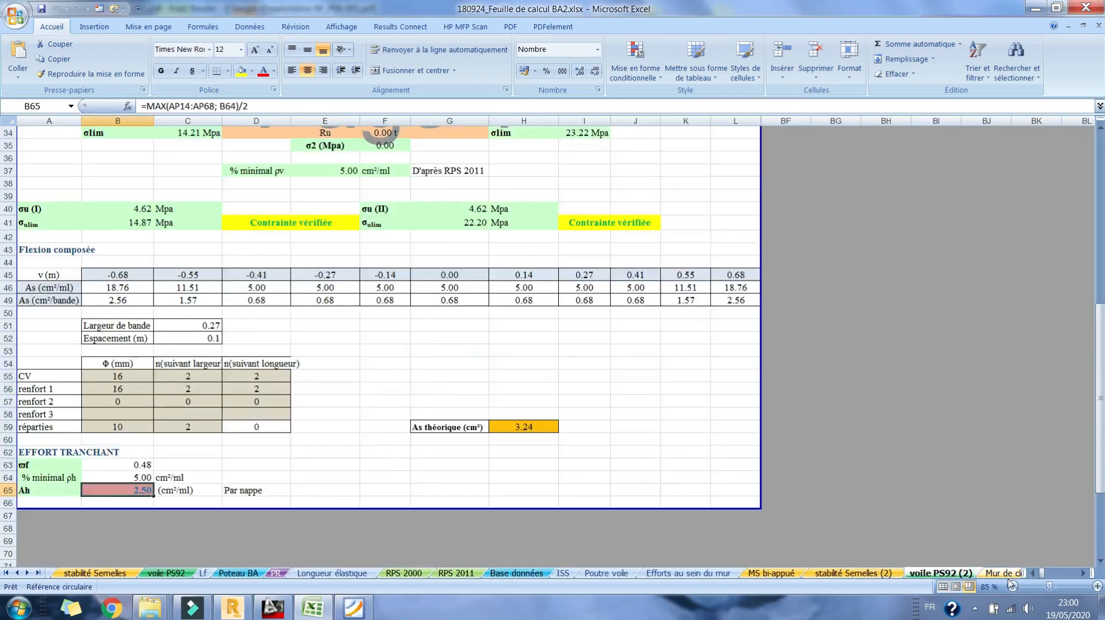
pyautogui.click(1008, 575)
pyautogui.click(1006, 574)
pyautogui.click(1006, 575)
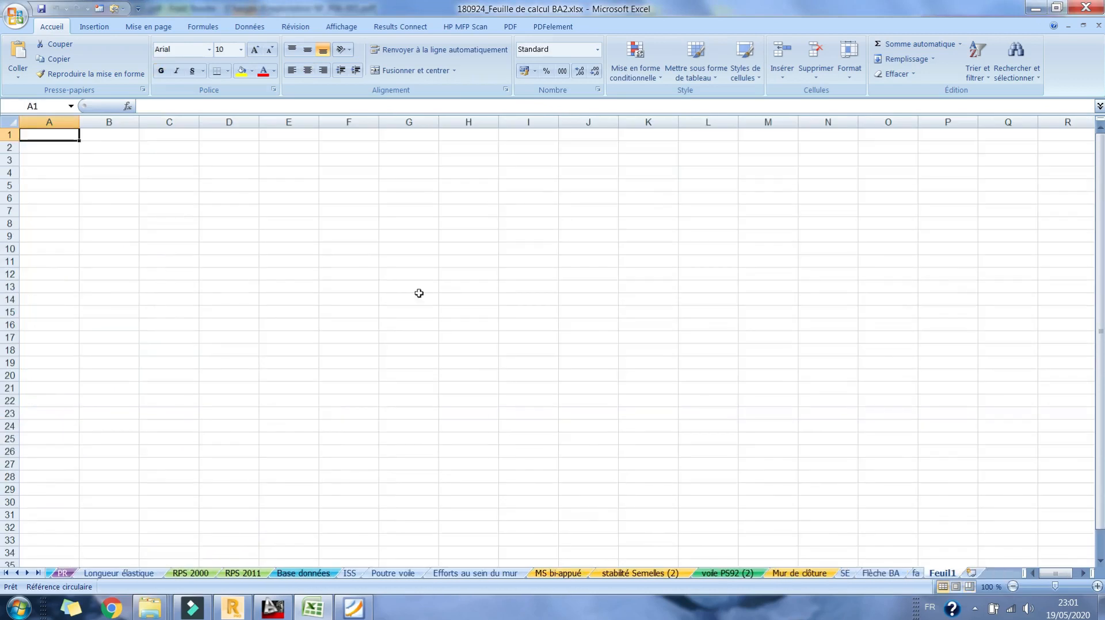
pyautogui.click(124, 185)
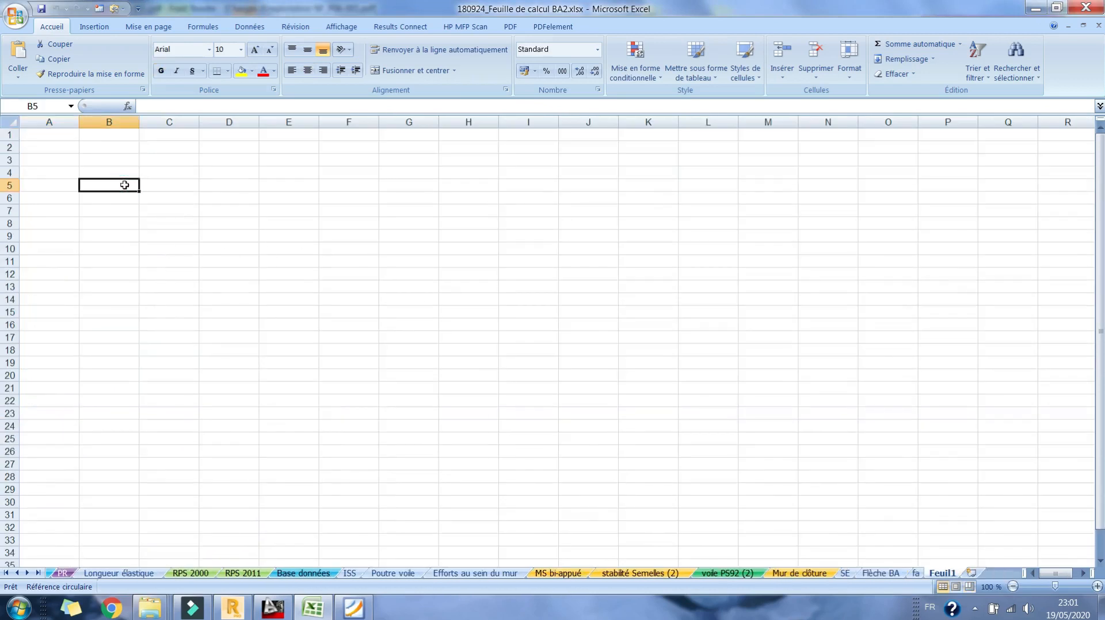
pyautogui.write('Etage courant')
pyautogui.press('Return')
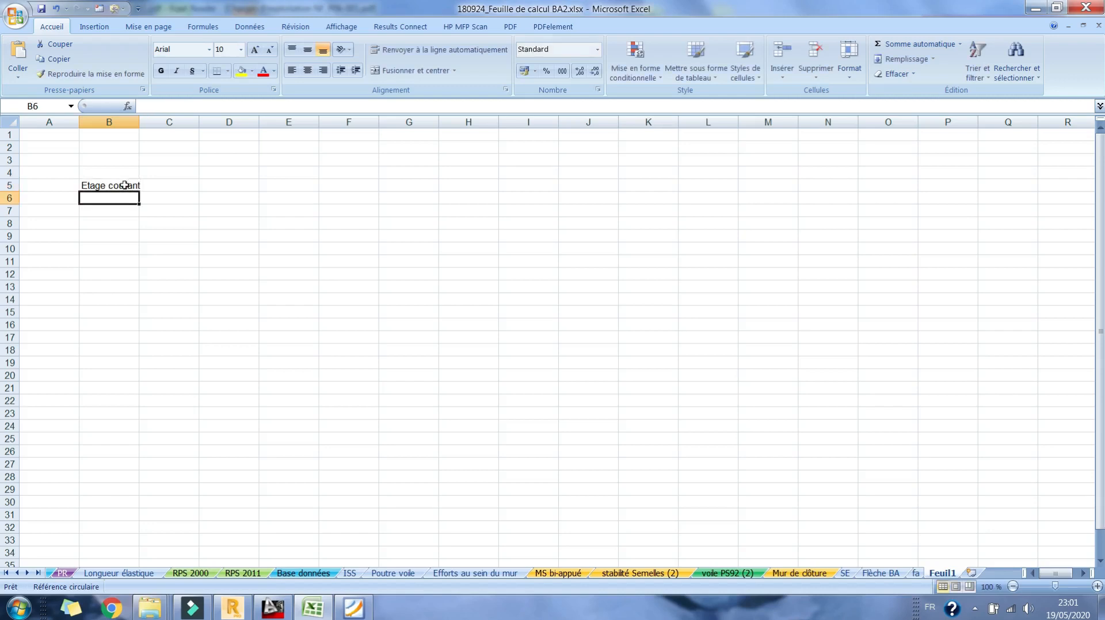
# Label the first two load items under the heading: "Revetement" in B6 and "Enduit/FP" in B7
pyautogui.write('Revetement')
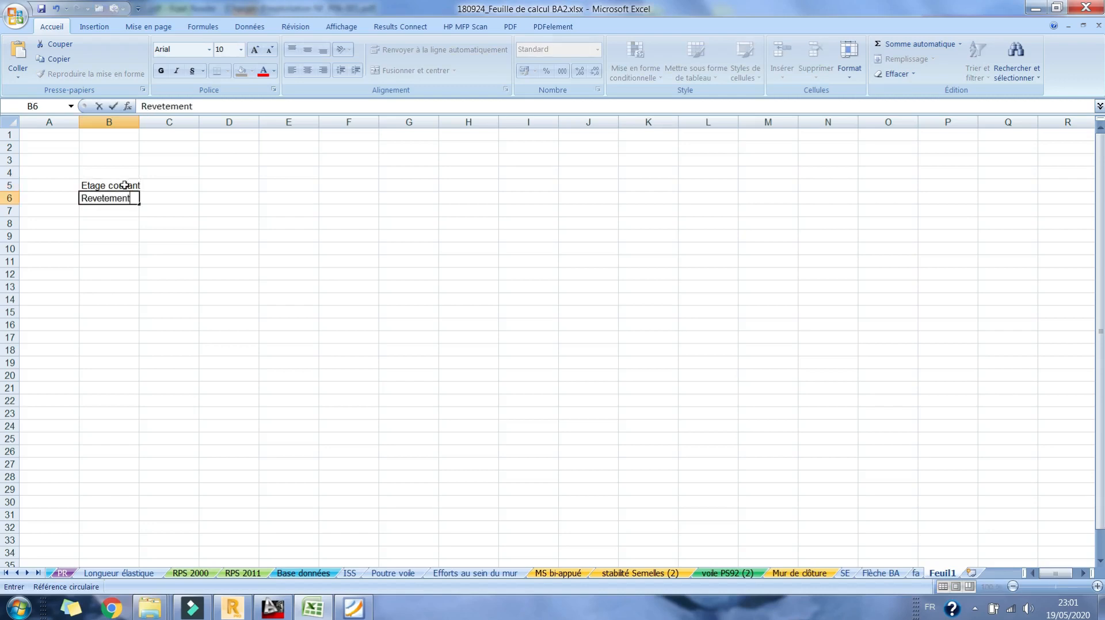
pyautogui.press('Tab')
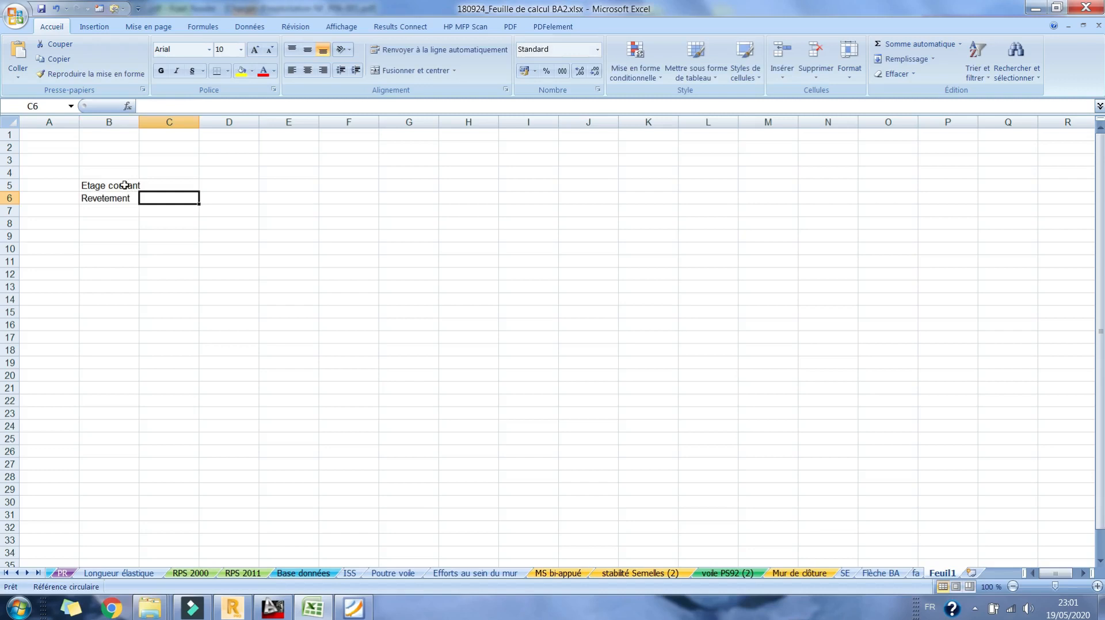
pyautogui.press('Left')
pyautogui.press('Down')
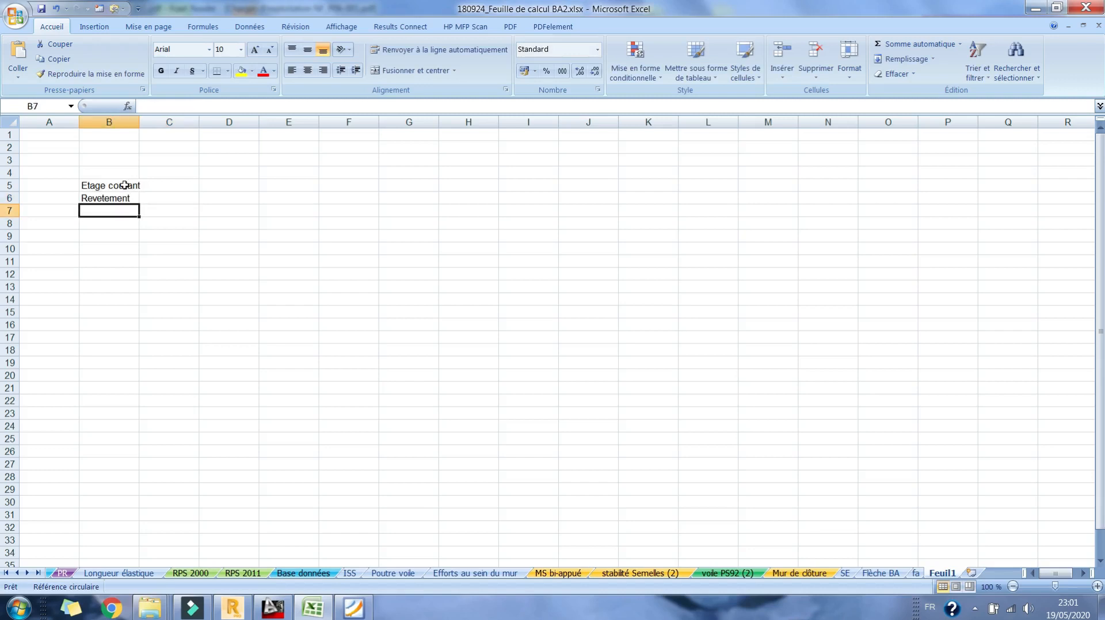
pyautogui.write('Enuit/FP')
pyautogui.press('Return')
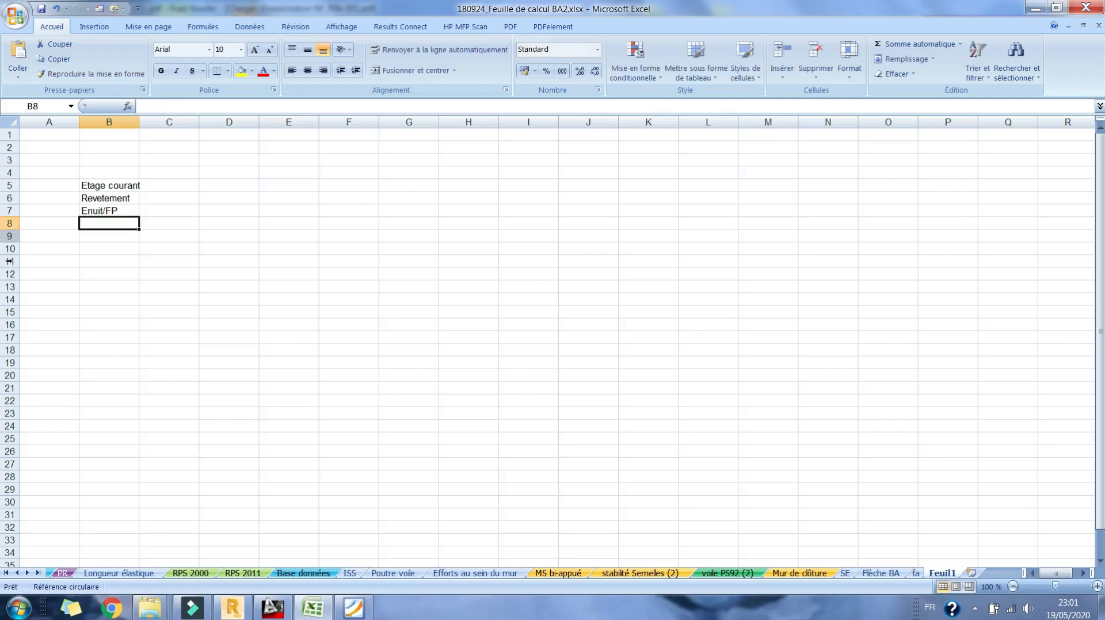
pyautogui.doubleClick(92, 212)
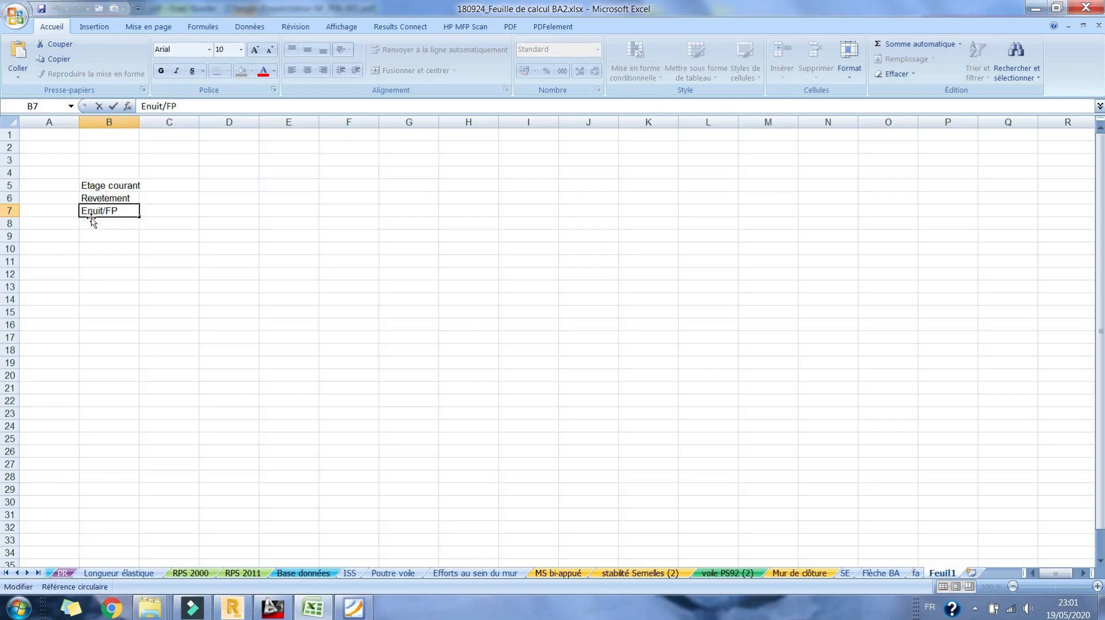
pyautogui.write('d')
pyautogui.press('Return')
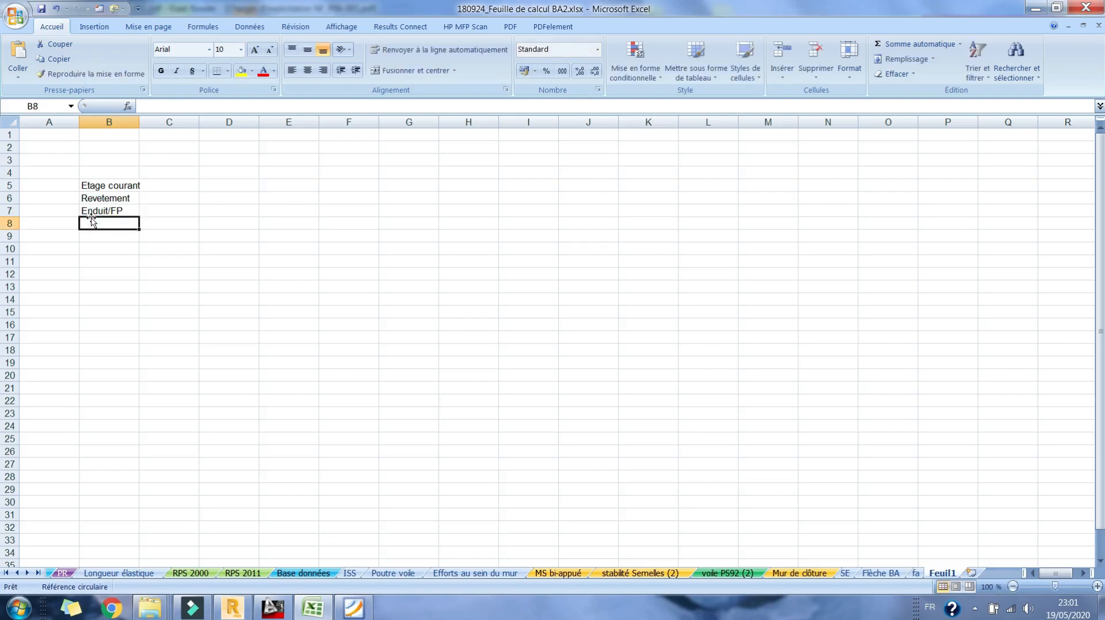
# Enter the label "Cloison légère" in cell B8 and select cell C6 beside Revetement
pyautogui.write('Cl')
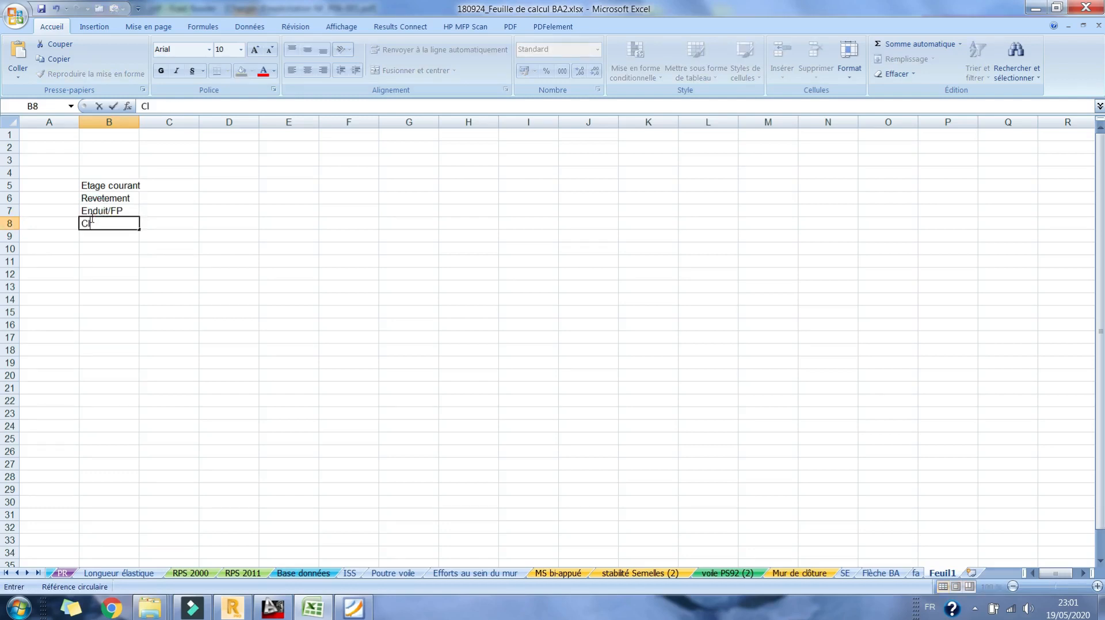
pyautogui.write('oison légère')
pyautogui.press('Return')
pyautogui.press('Up')
pyautogui.press('Up')
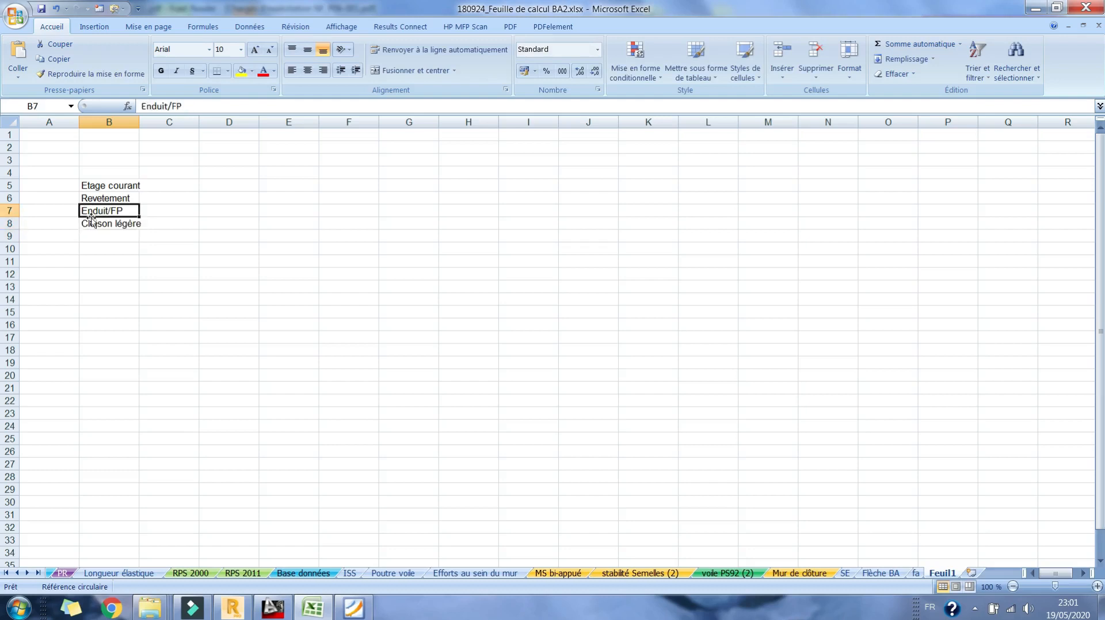
pyautogui.press('Right')
pyautogui.press('Up')
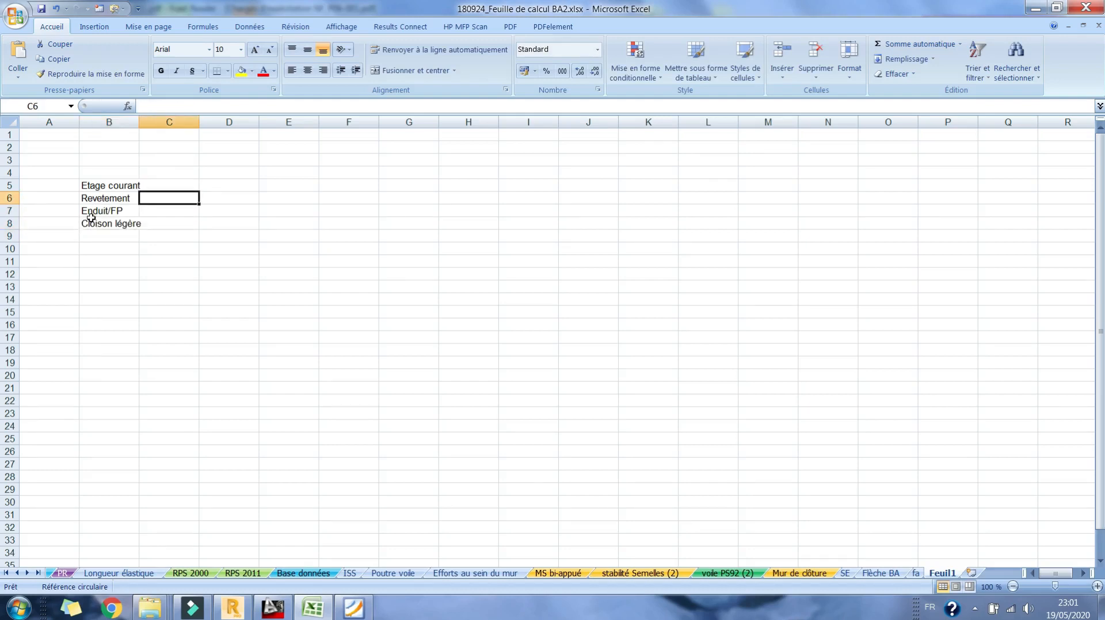
# Enter 140 for Revetement, 30 for Enduit/FP and 100 for Cloison légère in C6:C8, and sum them in C9
pyautogui.write('14')
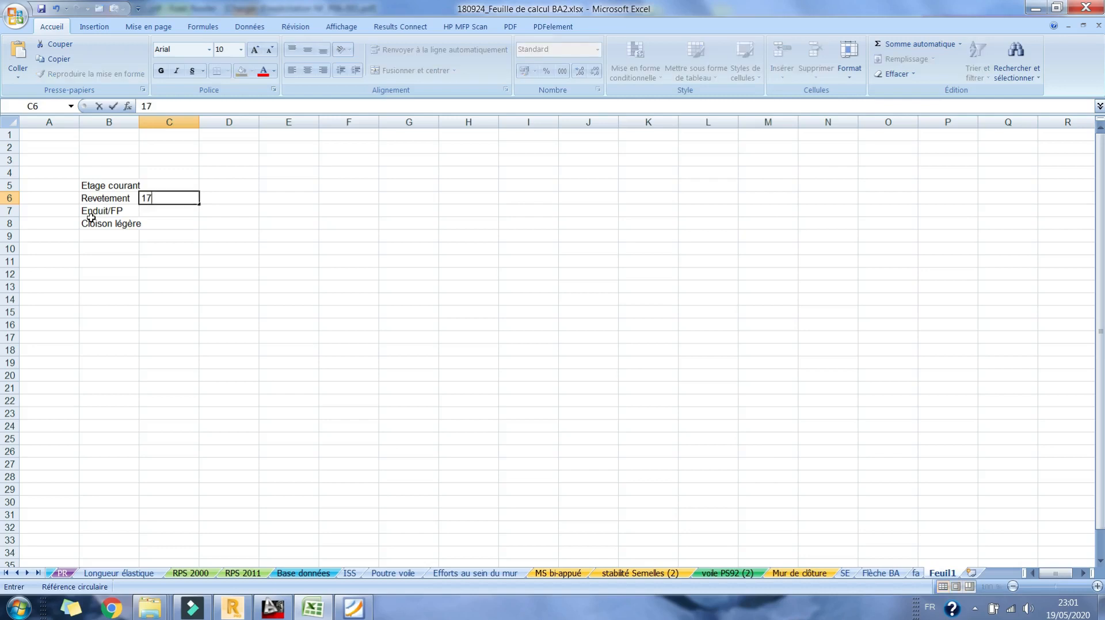
pyautogui.write('0')
pyautogui.press('Return')
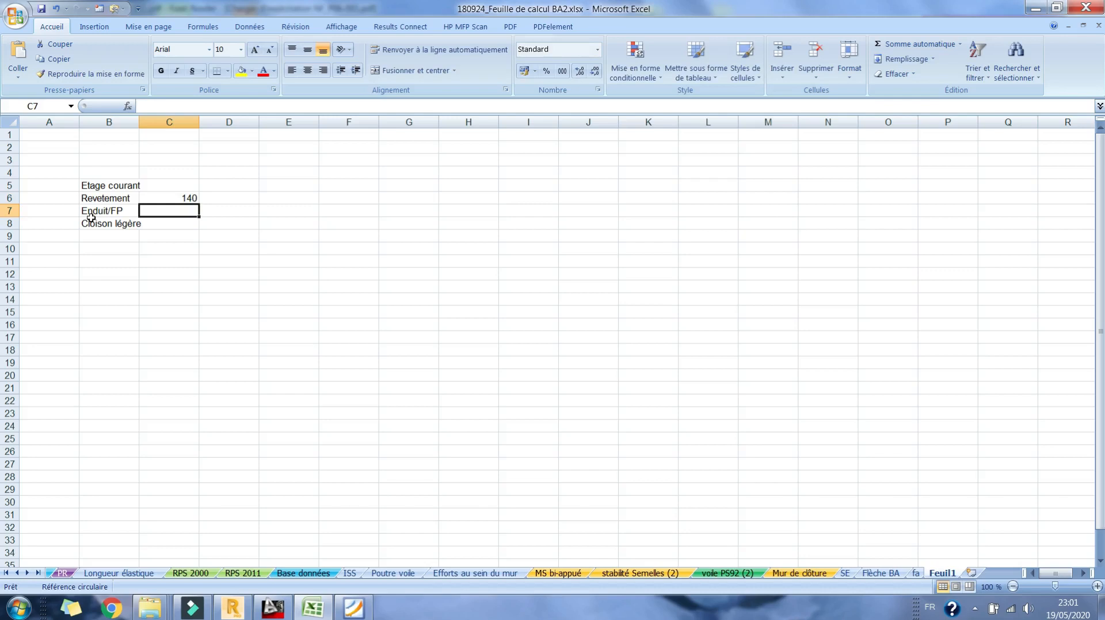
pyautogui.write('30')
pyautogui.press('Return')
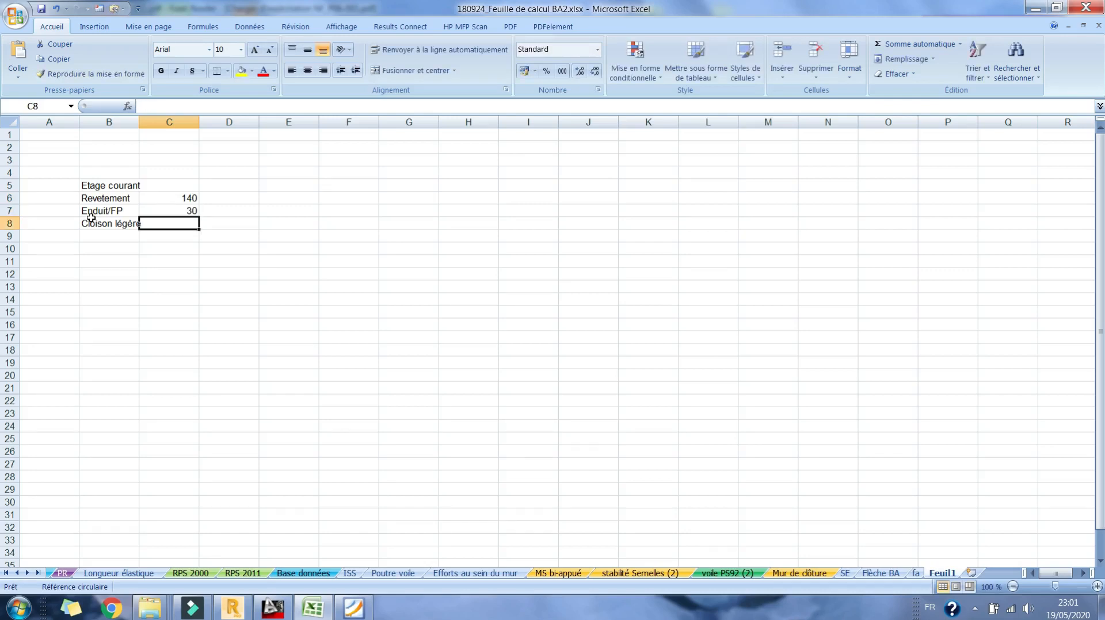
pyautogui.write('100')
pyautogui.press('Return')
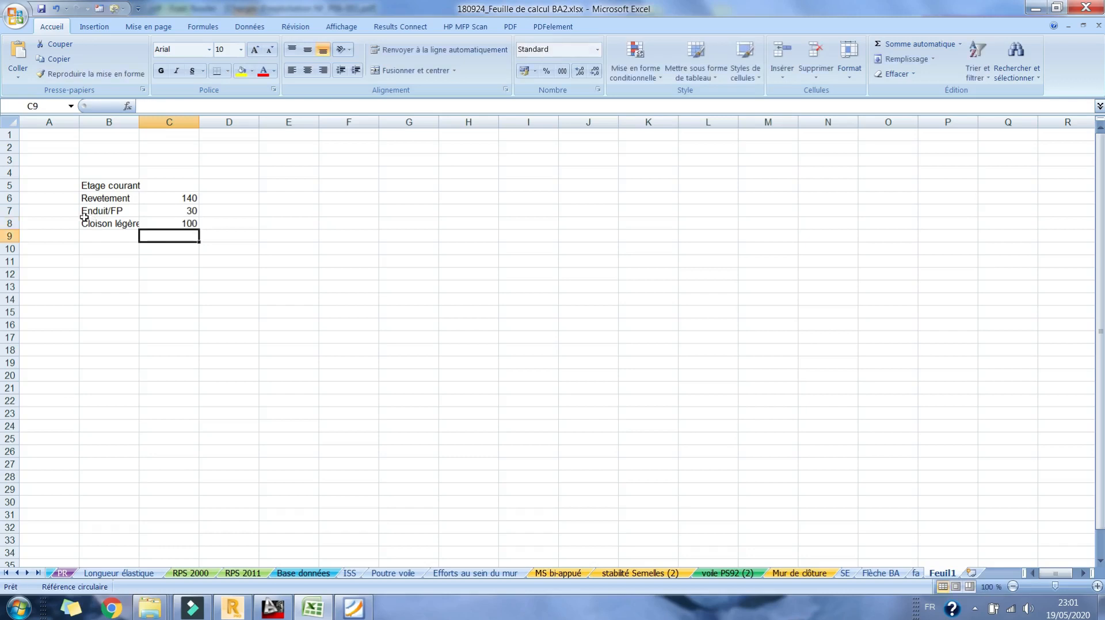
pyautogui.moveTo(195, 203); pyautogui.dragTo(190, 225)
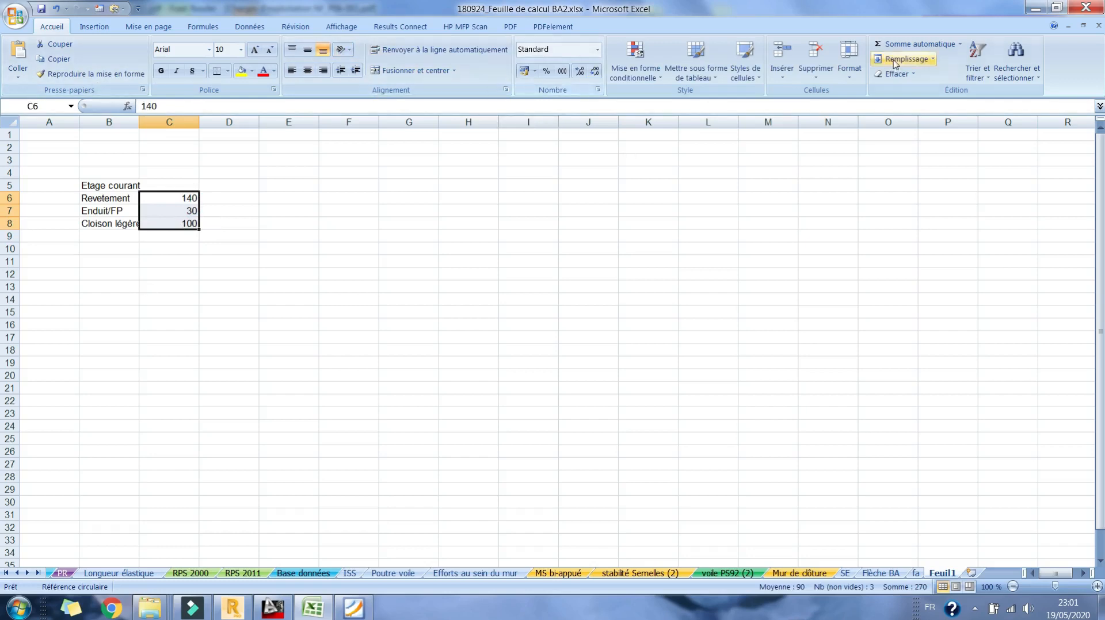
pyautogui.click(882, 41)
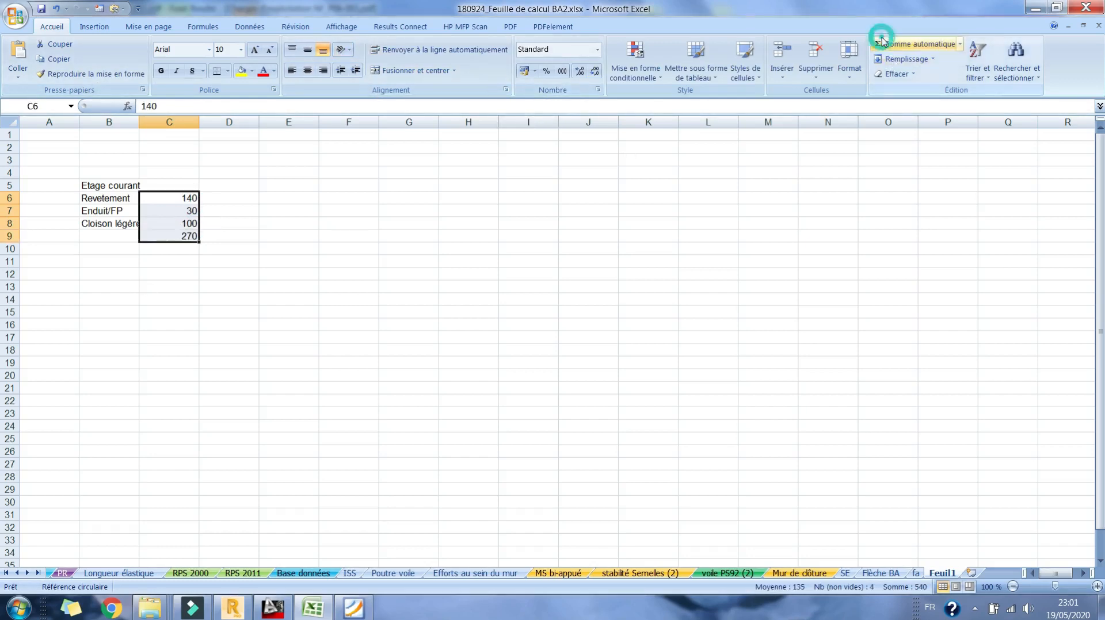
# Copy the Etage courant load block B5:C9 and paste it starting at cell B12
pyautogui.click(119, 186)
pyautogui.hotkey('ctrl', 'c')
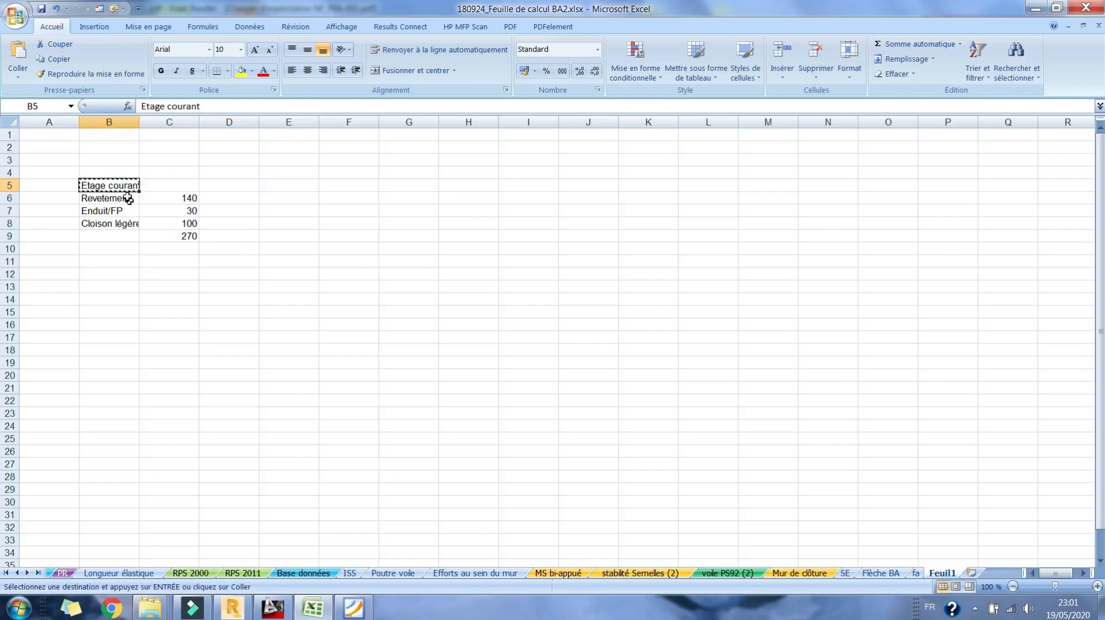
pyautogui.moveTo(115, 186); pyautogui.dragTo(176, 236)
pyautogui.hotkey('ctrl', 'c')
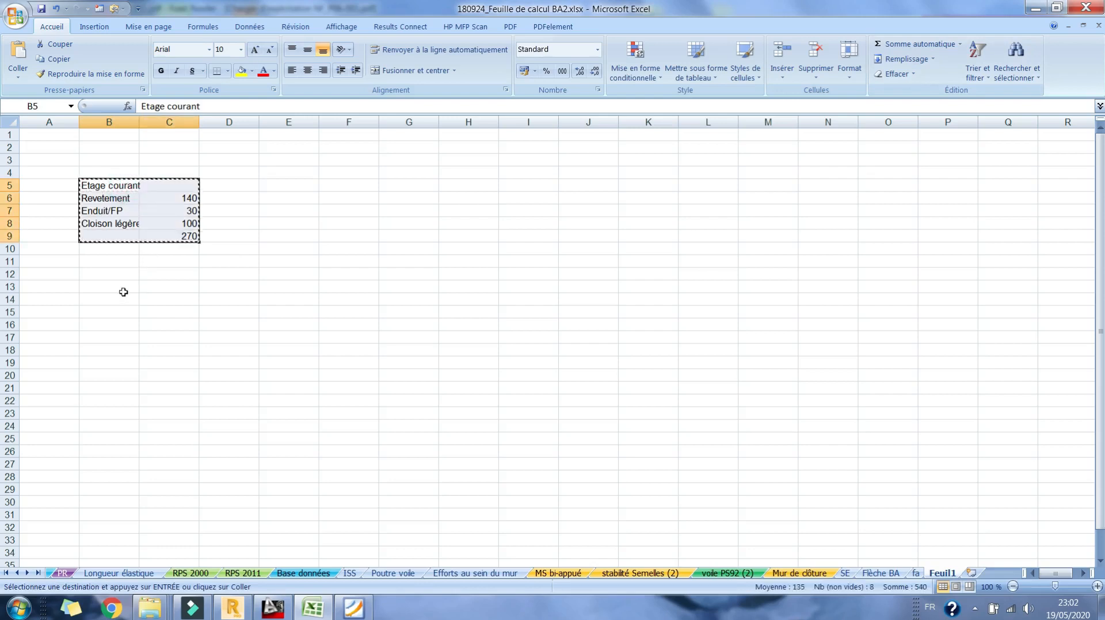
pyautogui.click(111, 275)
pyautogui.hotkey('ctrl', 'v')
pyautogui.press('Escape')
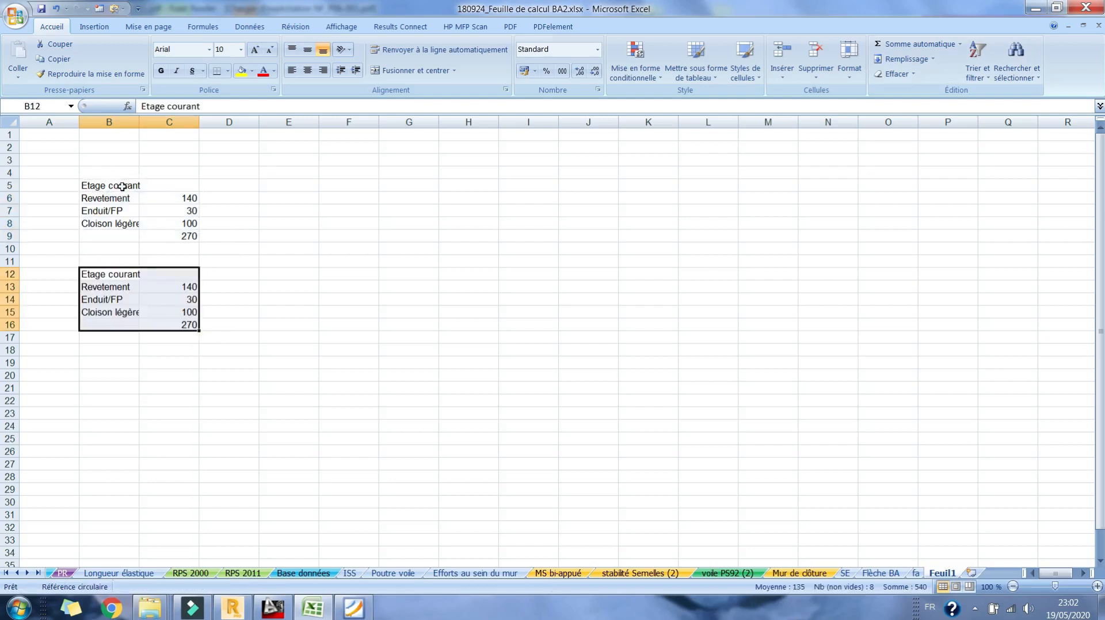
# Extend the first heading in B5 to "Etage courant (couvert)" and rename the copied heading in B12 as "Terrasse"
pyautogui.click(122, 186)
pyautogui.click(205, 106)
pyautogui.write('(couvert)')
pyautogui.press('Return')
pyautogui.click(125, 274)
pyautogui.write('Terrasse')
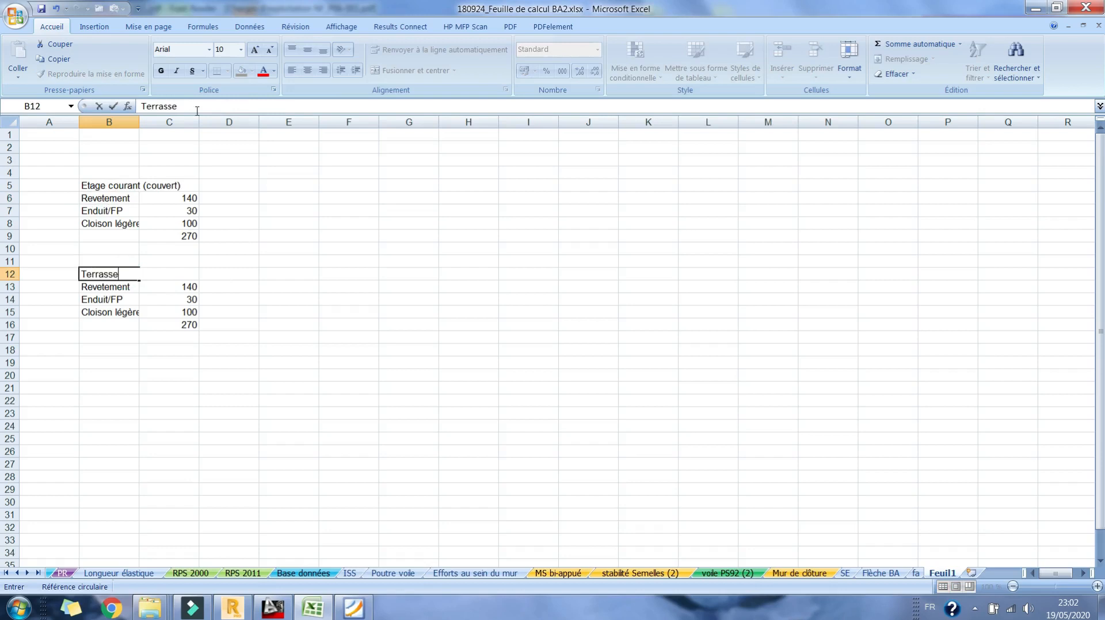
pyautogui.press('Return')
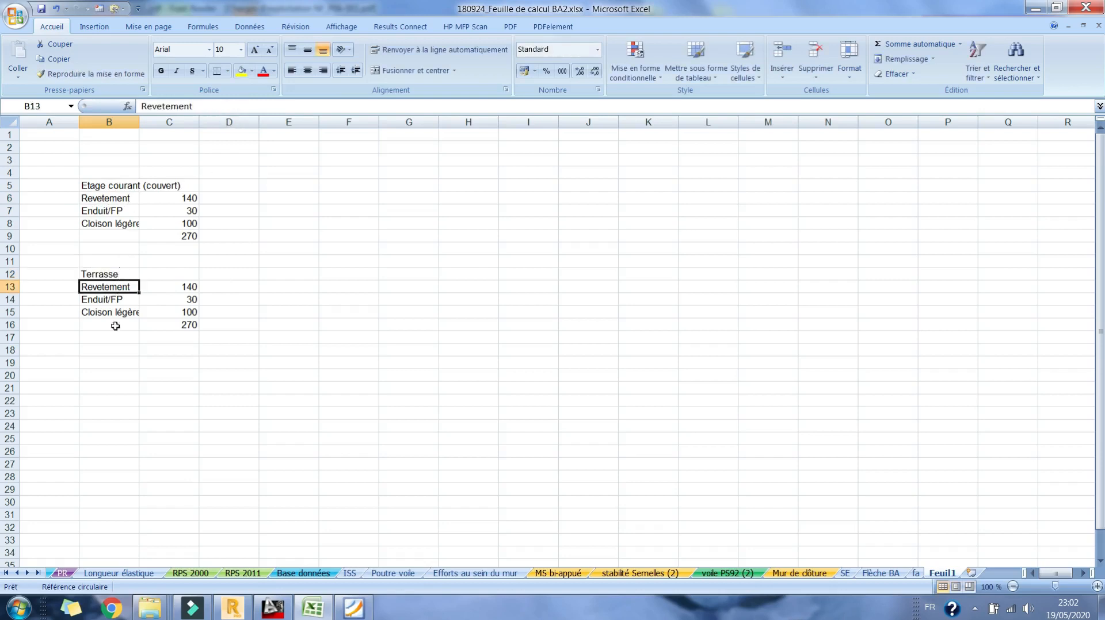
# Relabel the Terrasse items in B13 as "Forme de pente" and in B15 as "etanchéité"
pyautogui.click(126, 301)
pyautogui.click(124, 287)
pyautogui.write('Forme de pen')
pyautogui.press('Return')
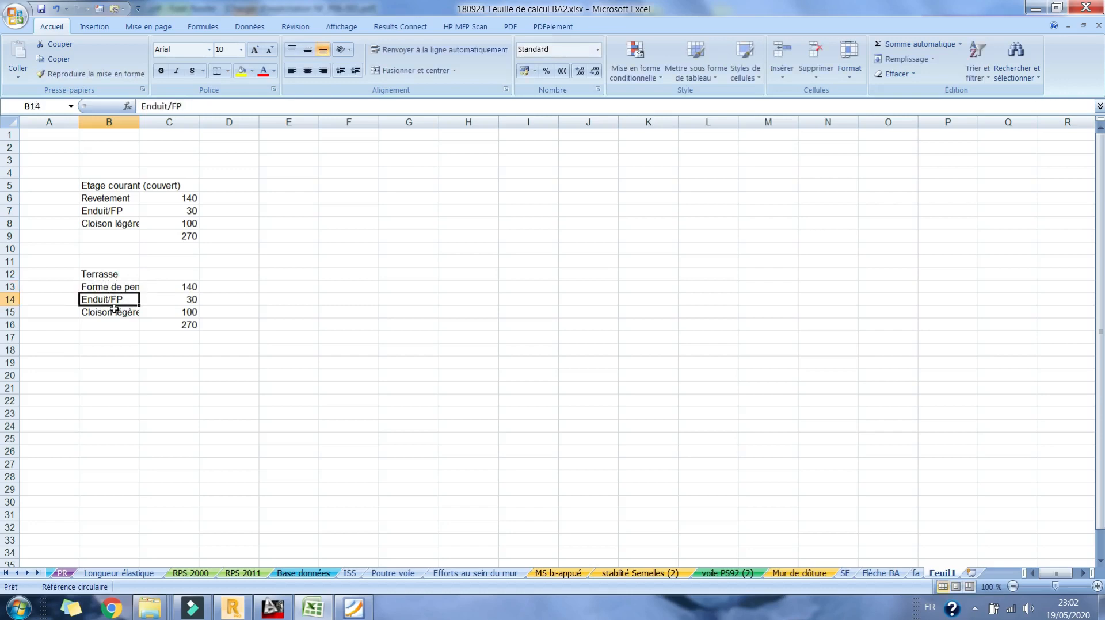
pyautogui.click(109, 313)
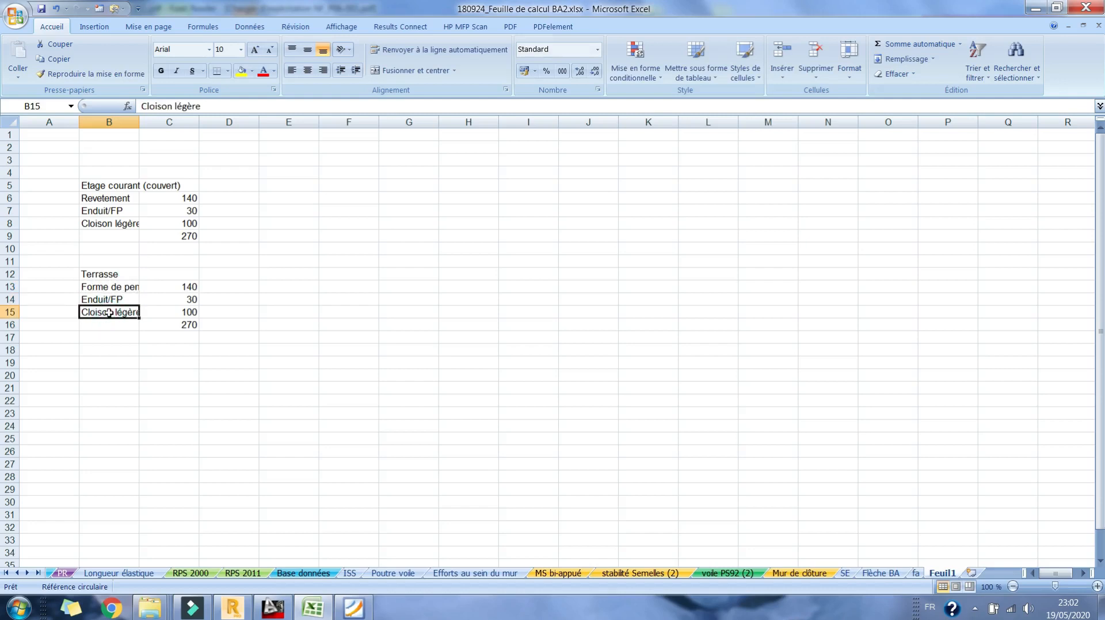
pyautogui.write('eta')
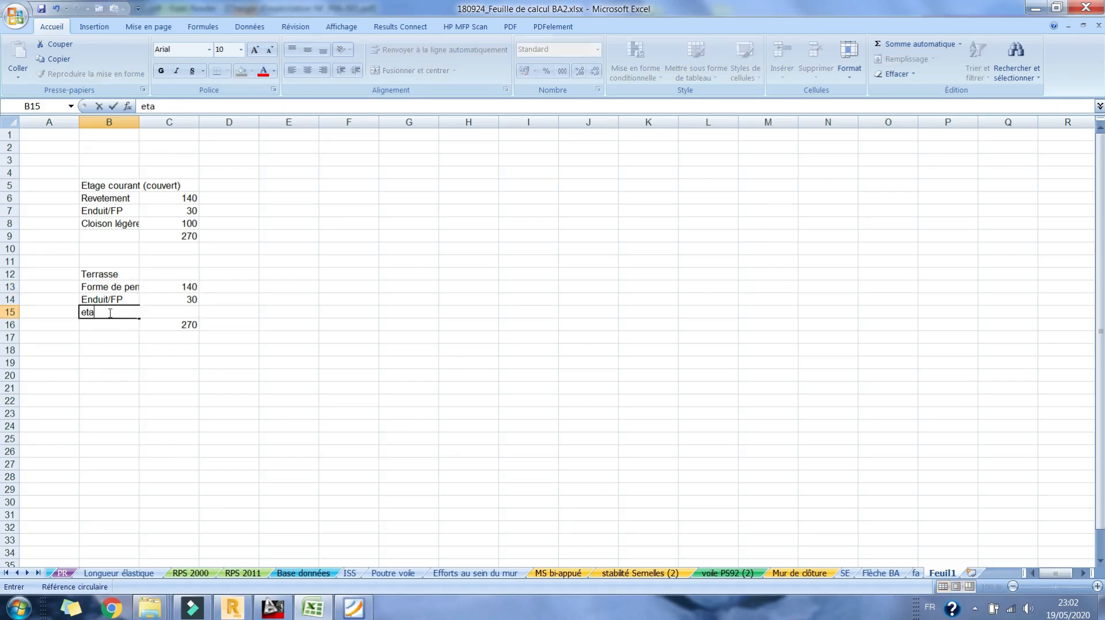
pyautogui.write('nchéité')
pyautogui.press('Return')
# Add the Terrasse labels "isolation" in B16 and "Protection" in B17, and fit column B's width to its contents
pyautogui.write('isolation')
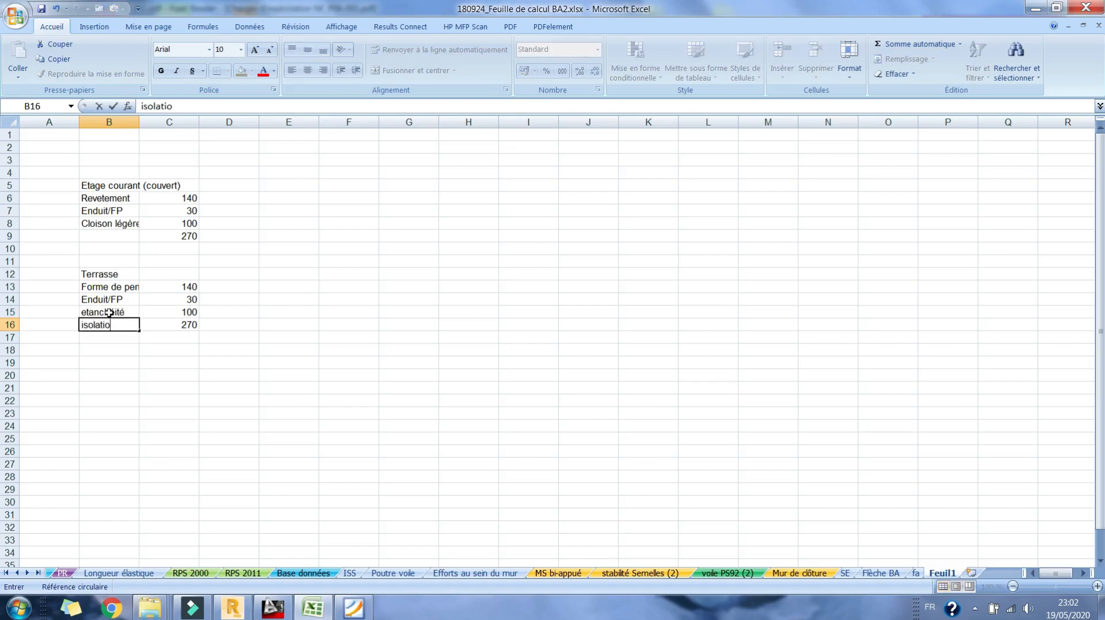
pyautogui.press('Return')
pyautogui.write('Protection')
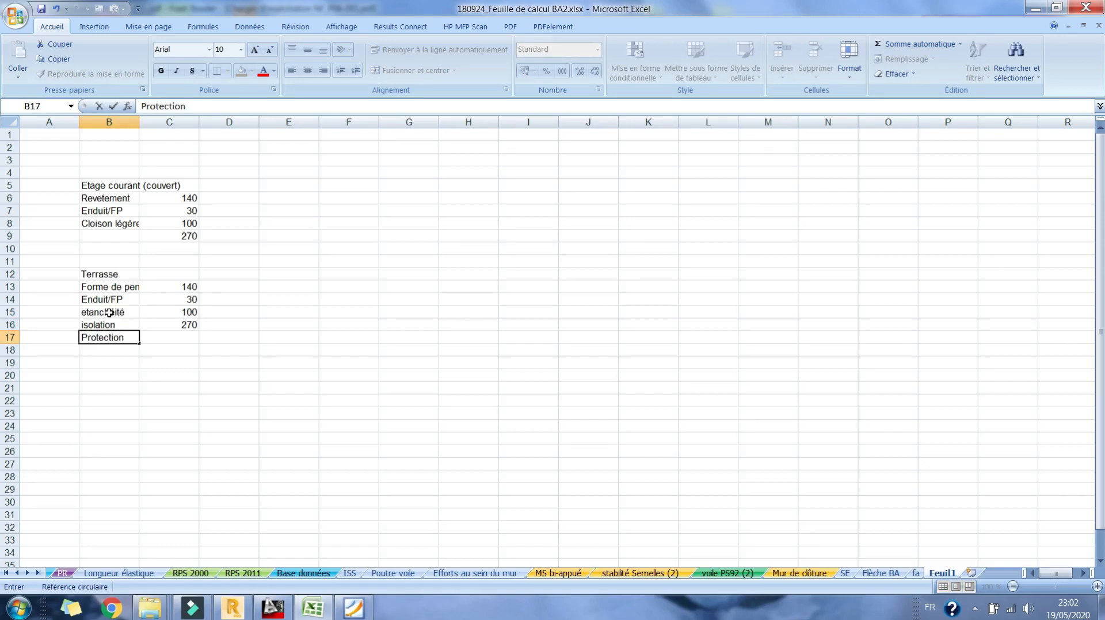
pyautogui.press('Return')
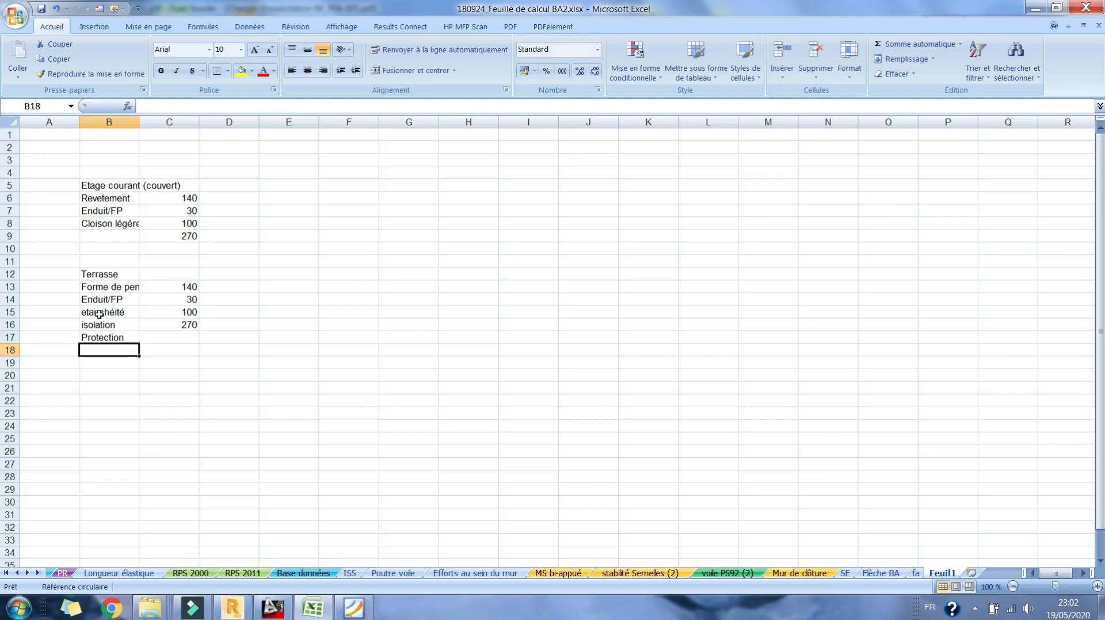
pyautogui.doubleClick(141, 121)
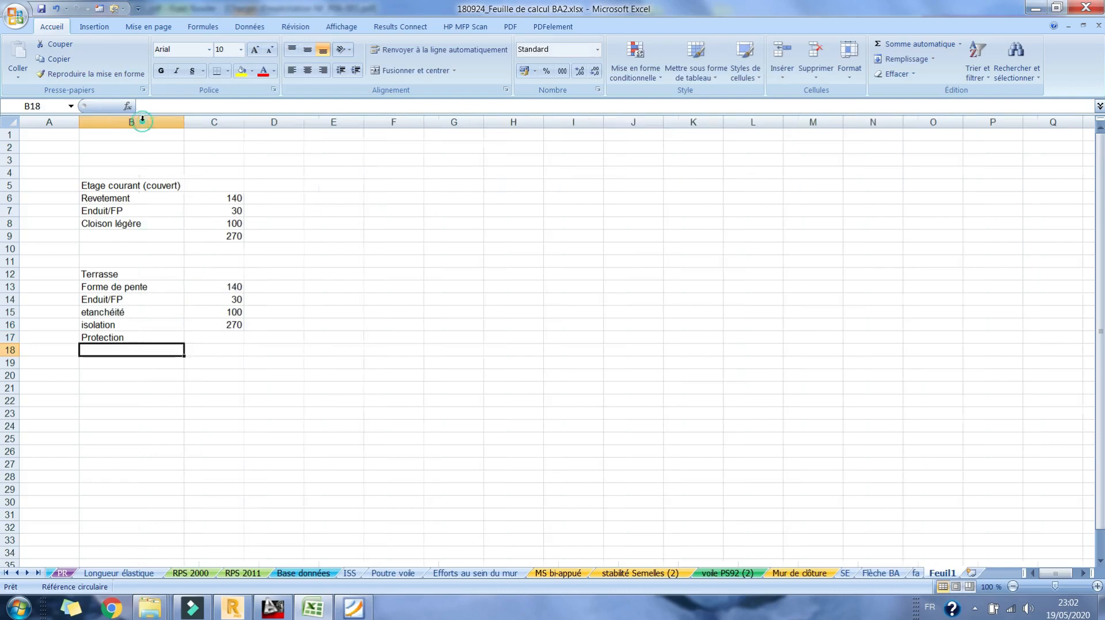
# Set the Terrasse loads to 220 for Forme de pente, 10 for etanchéité, 10 for isolation and 100 for Protection
pyautogui.click(236, 287)
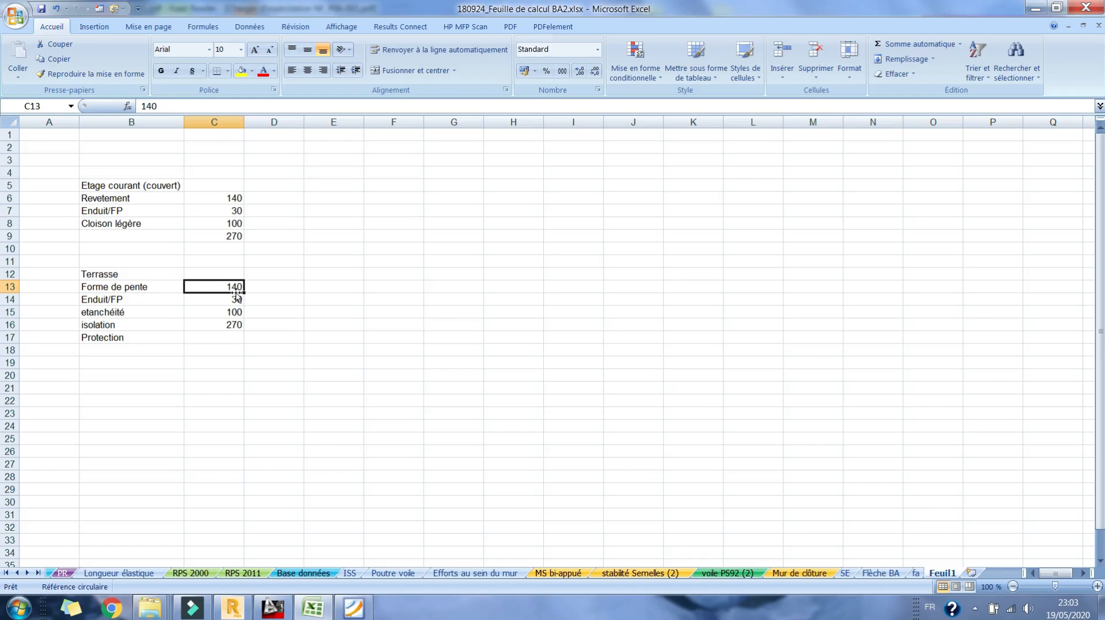
pyautogui.write('220')
pyautogui.press('Return')
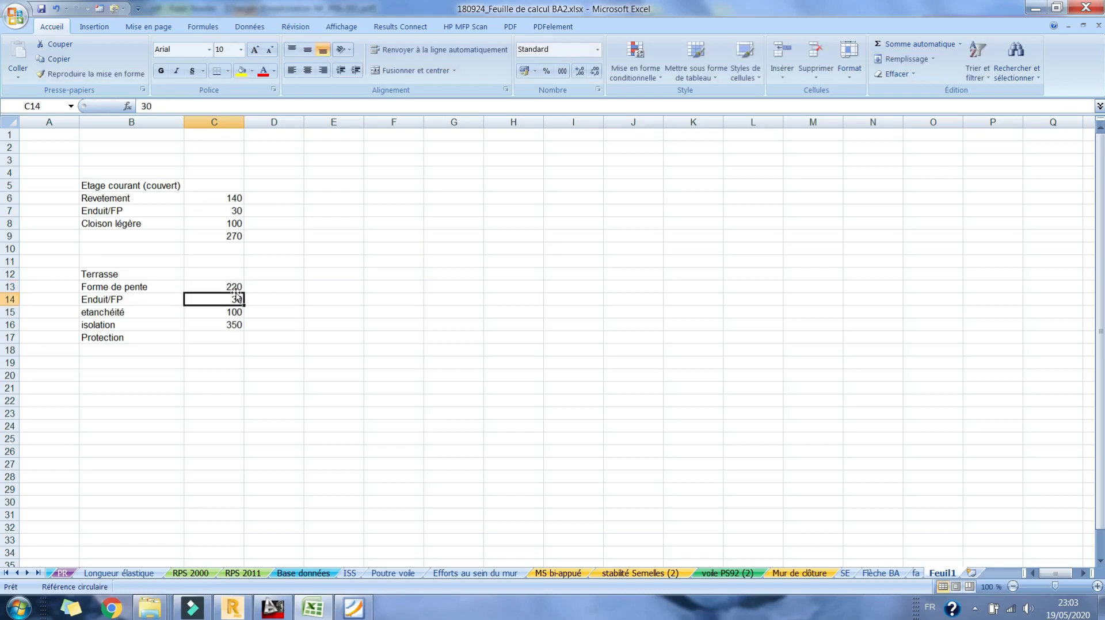
pyautogui.press('Return')
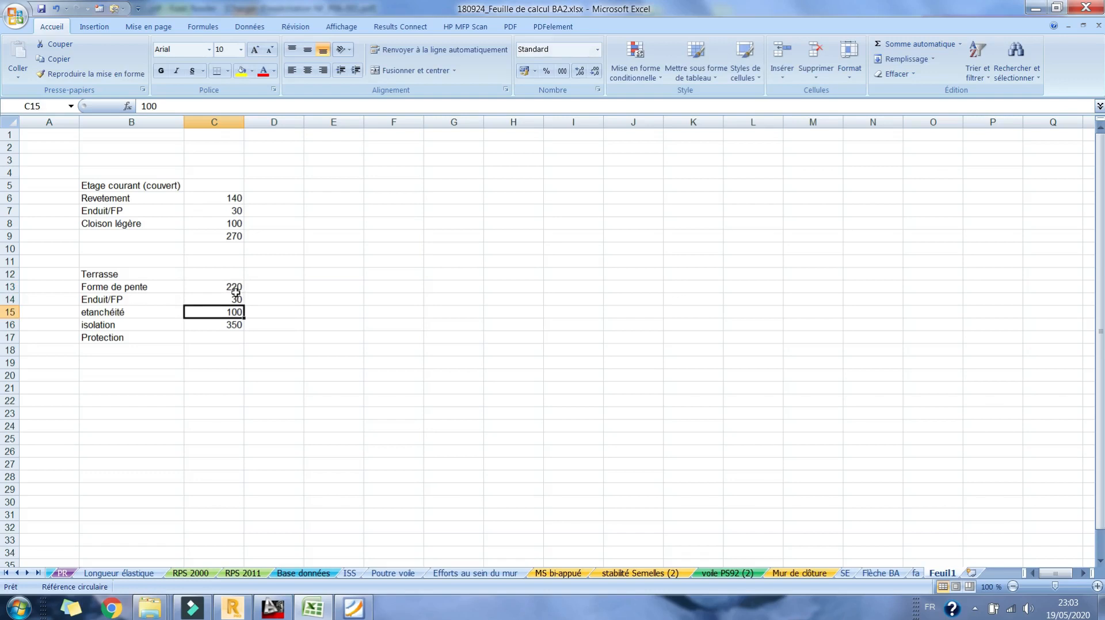
pyautogui.write('10')
pyautogui.press('Return')
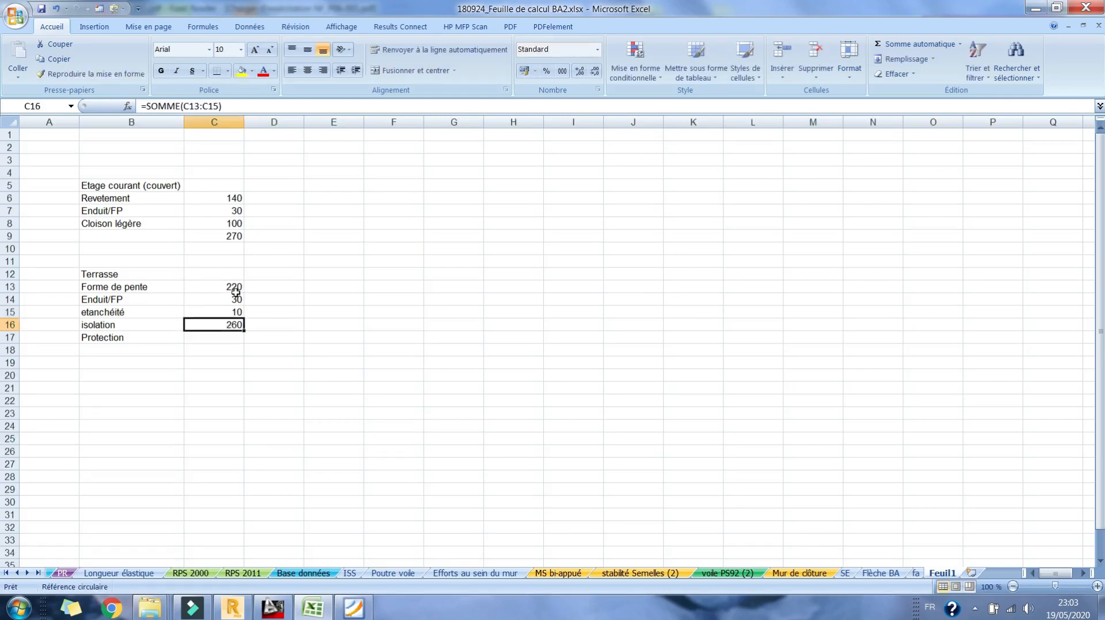
pyautogui.write('10')
pyautogui.press('Return')
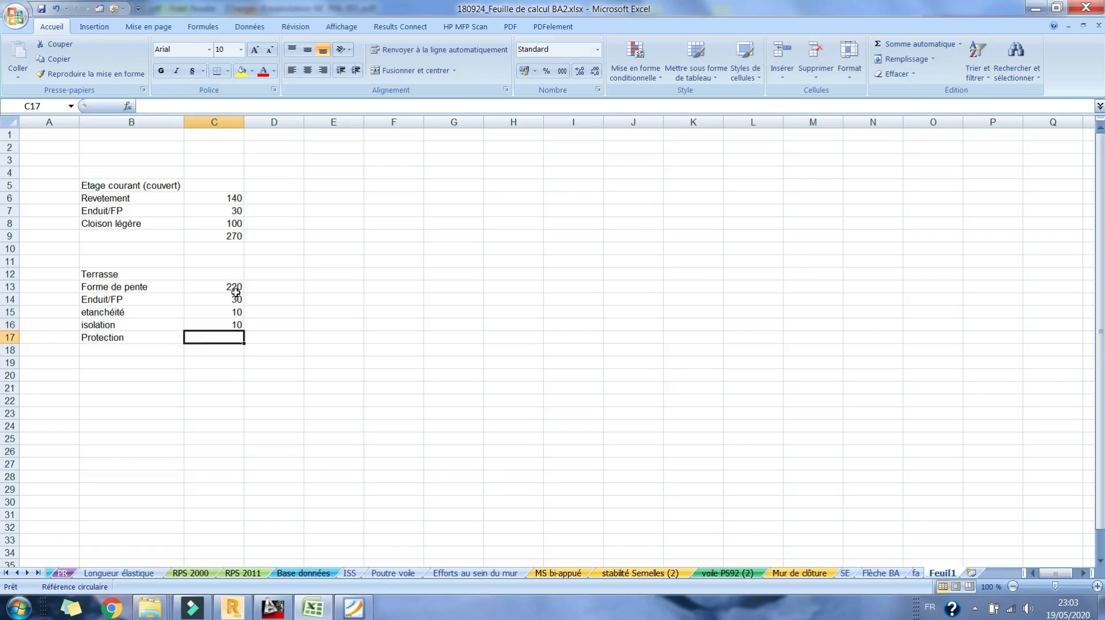
pyautogui.write('100')
pyautogui.press('Return')
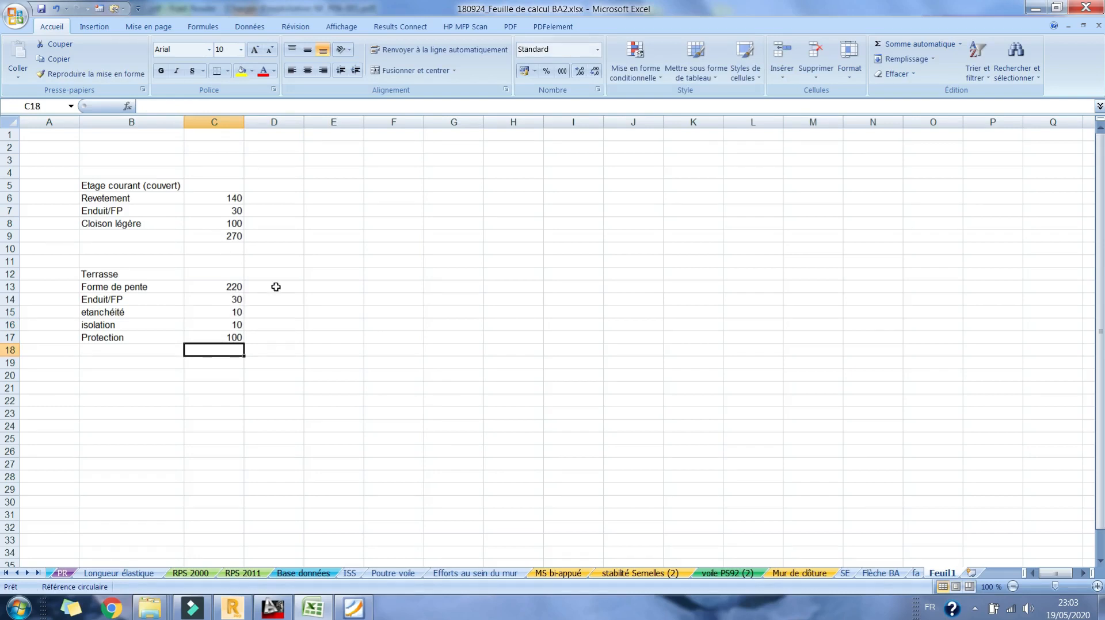
# Sum the Terrasse loads C13:C17 in cell C18 and check the total formulas of both blocks
pyautogui.moveTo(215, 285); pyautogui.dragTo(212, 332)
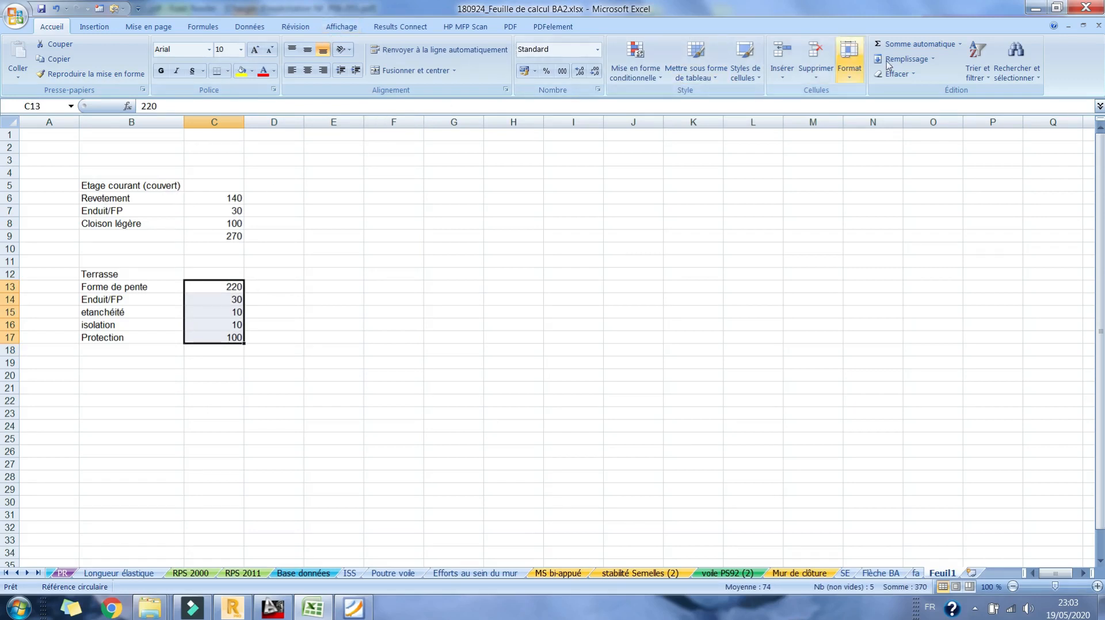
pyautogui.click(910, 44)
pyautogui.click(221, 346)
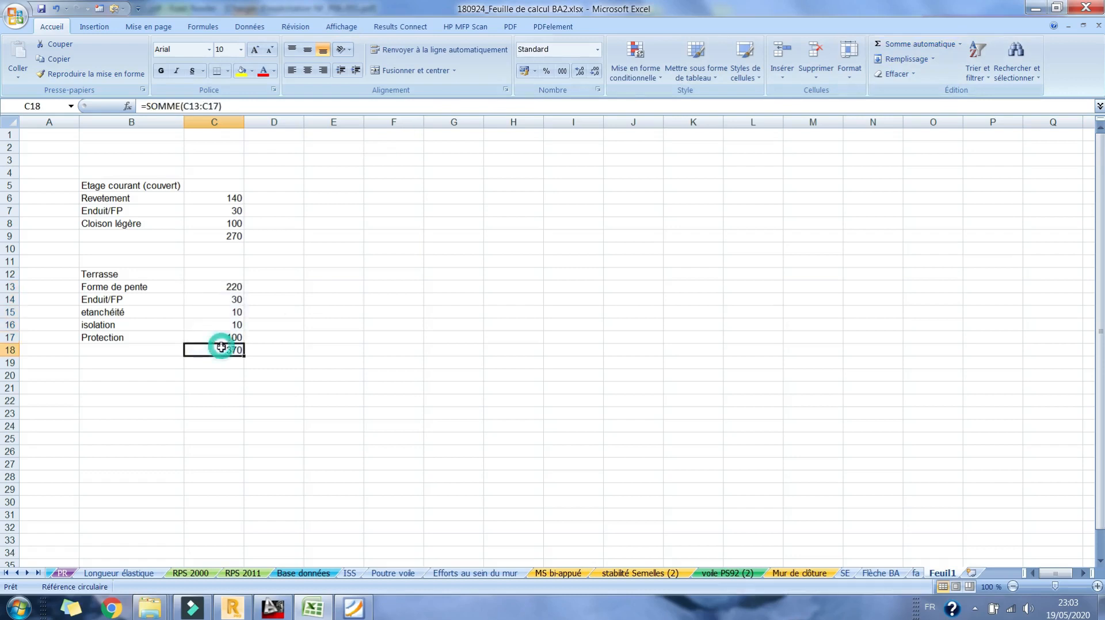
pyautogui.click(231, 236)
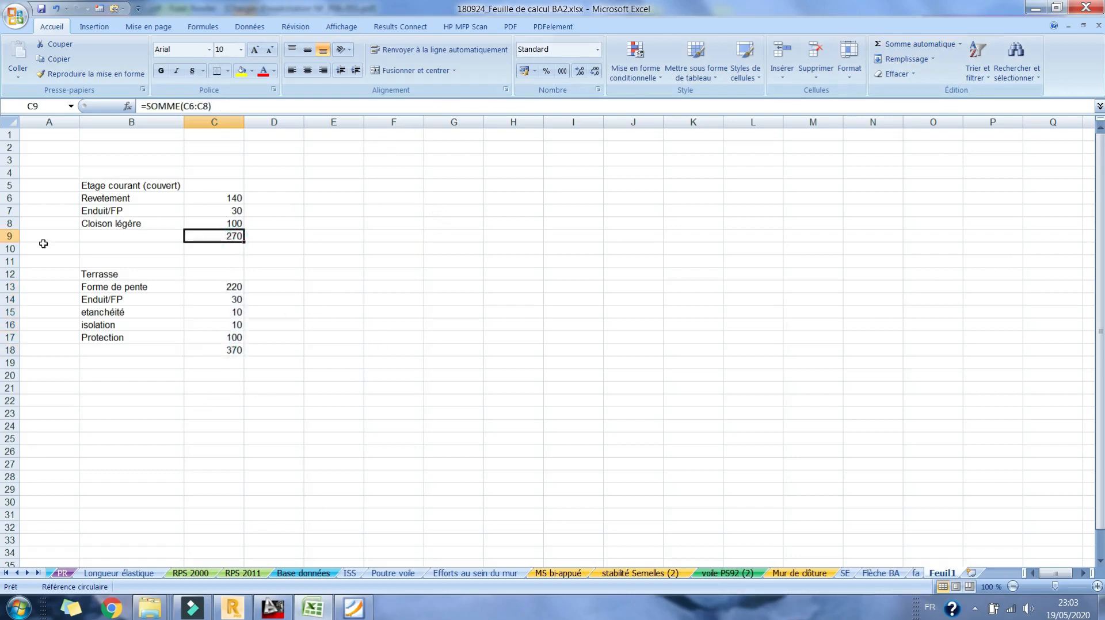
# Insert a blank row at row 11, between the Etage courant and Terrasse blocks
pyautogui.click(10, 262)
pyautogui.rightClick(10, 261)
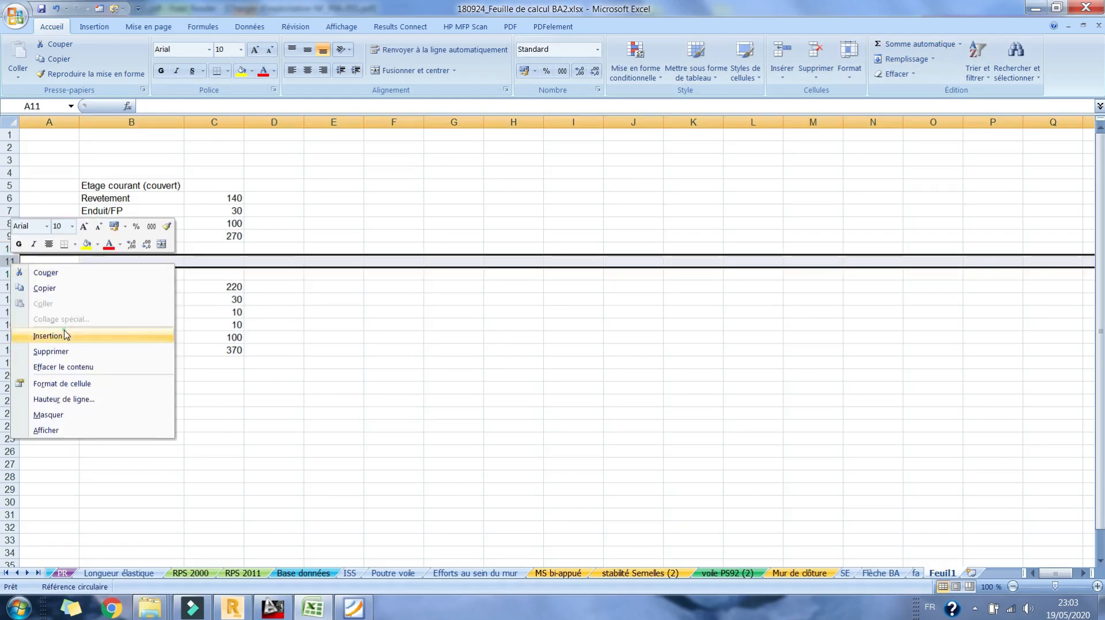
pyautogui.click(67, 335)
pyautogui.click(117, 261)
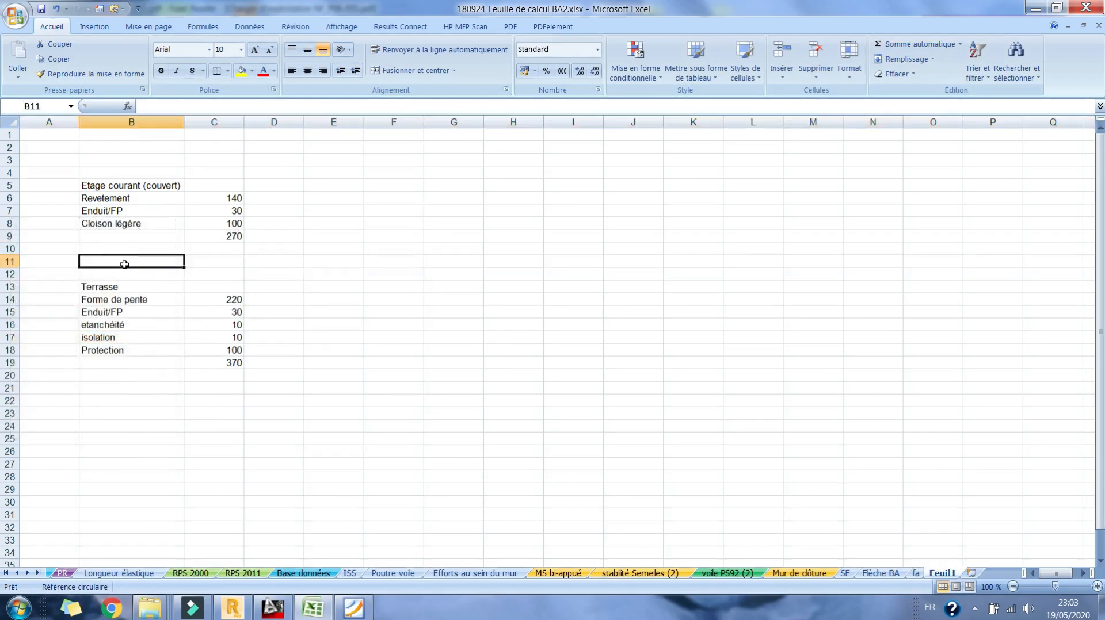
pyautogui.write('cL')
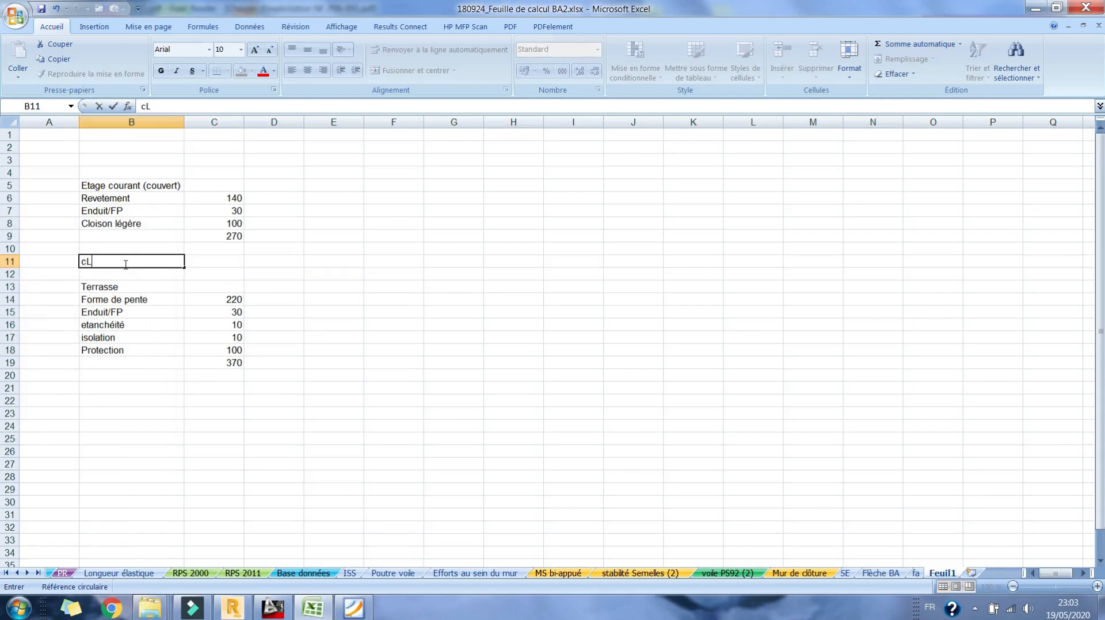
pyautogui.press('Escape')
# Enter the unit "daN/m²" in cell C5 beside the Etage courant (couvert) heading
pyautogui.click(224, 184)
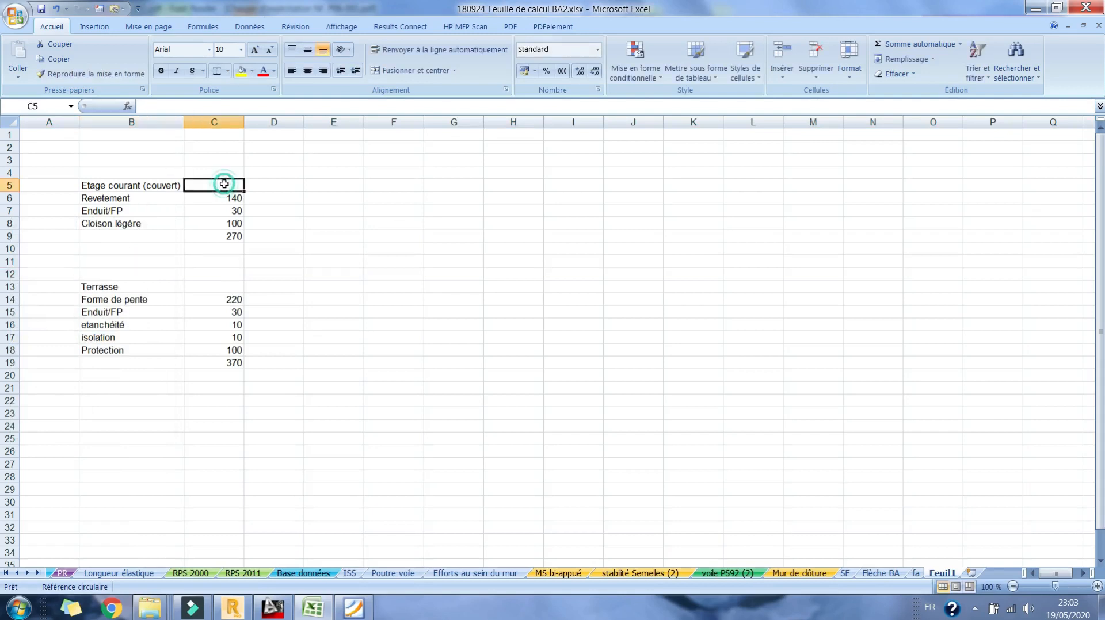
pyautogui.write('D')
pyautogui.press('BackSpace')
pyautogui.write('dan')
pyautogui.press('BackSpace')
pyautogui.write('N')
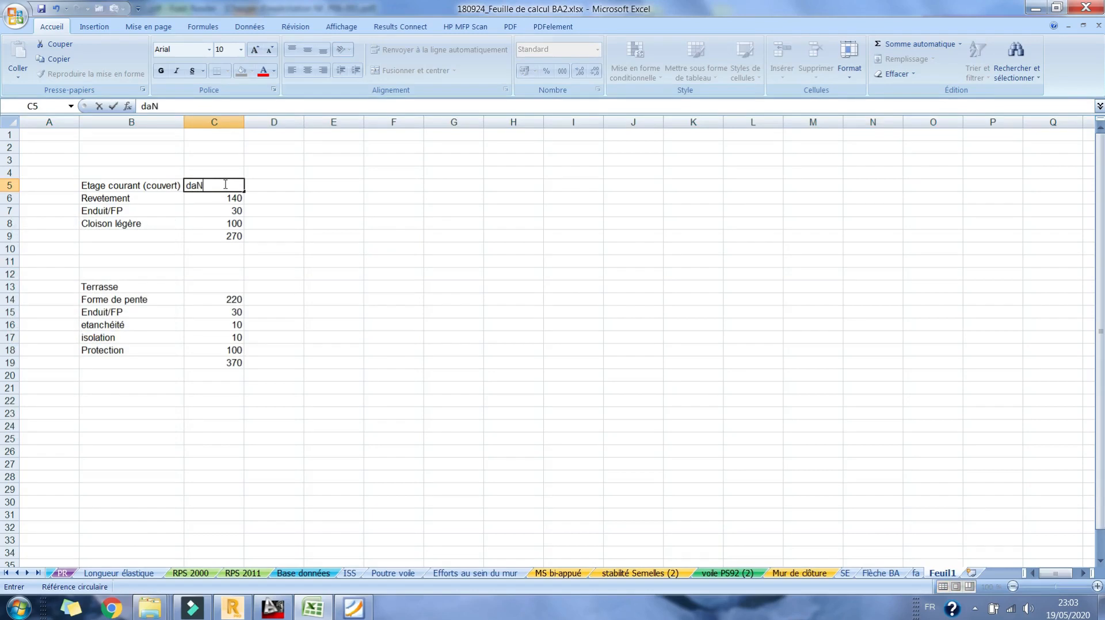
pyautogui.write('/m²')
pyautogui.press('Return')
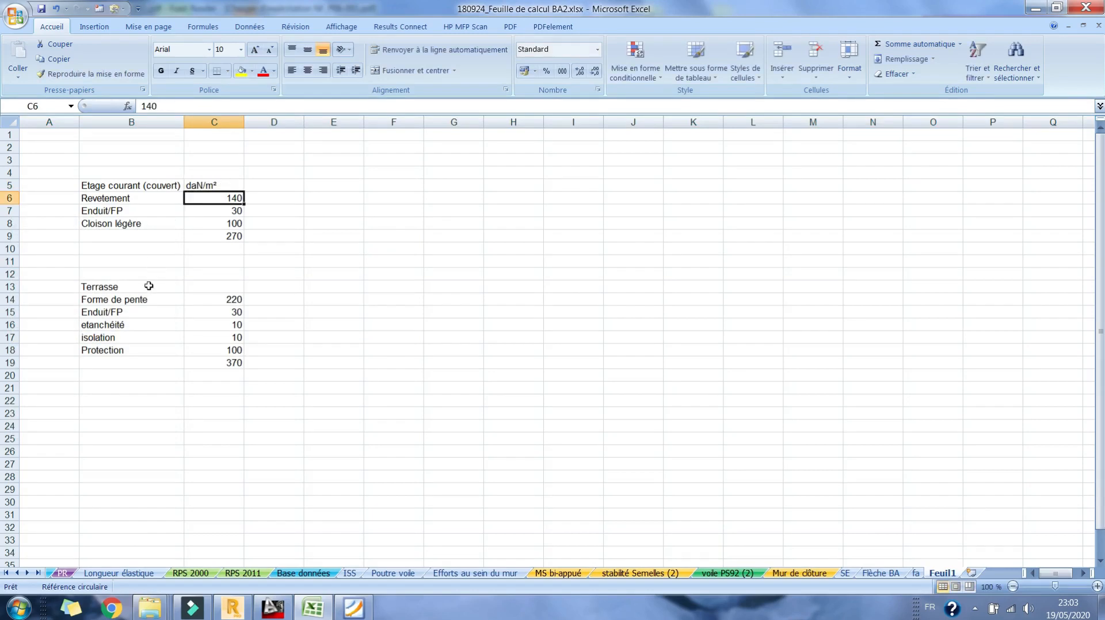
# Enter the label "Cloison lourde (daN/ml)" in cell B11, between the Etage courant and Terrasse blocks
pyautogui.click(121, 262)
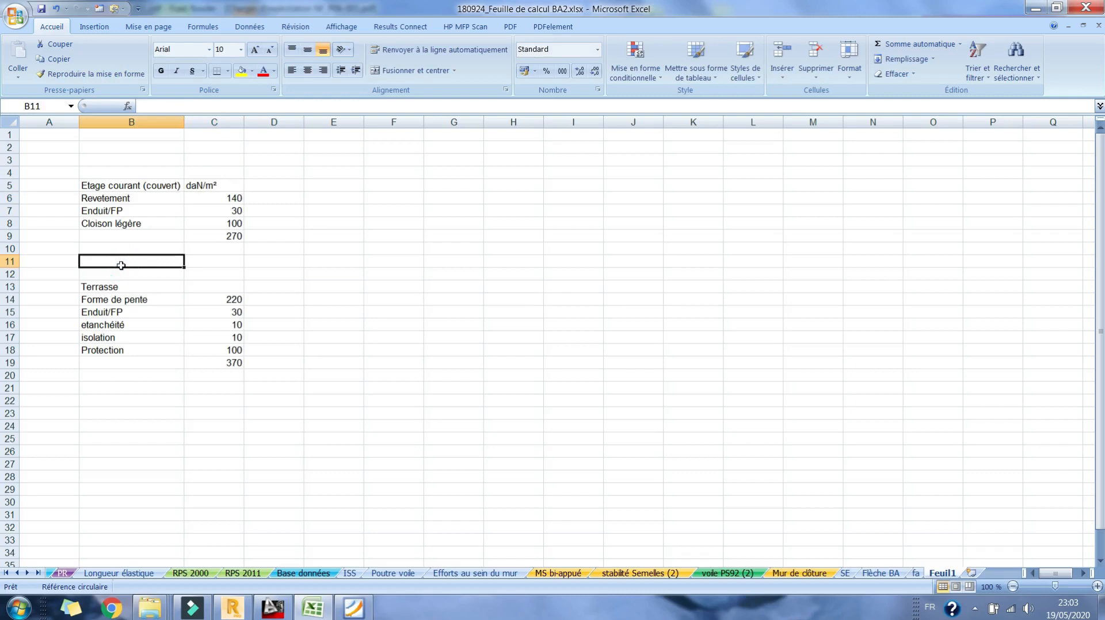
pyautogui.write('Cloison l')
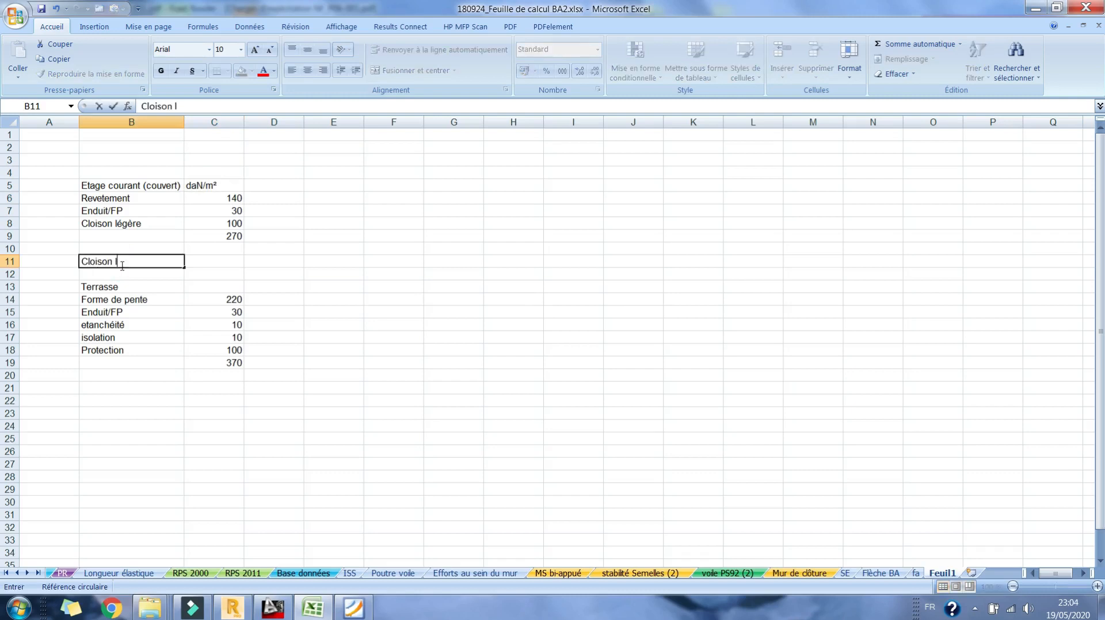
pyautogui.write('ourde')
pyautogui.press('Return')
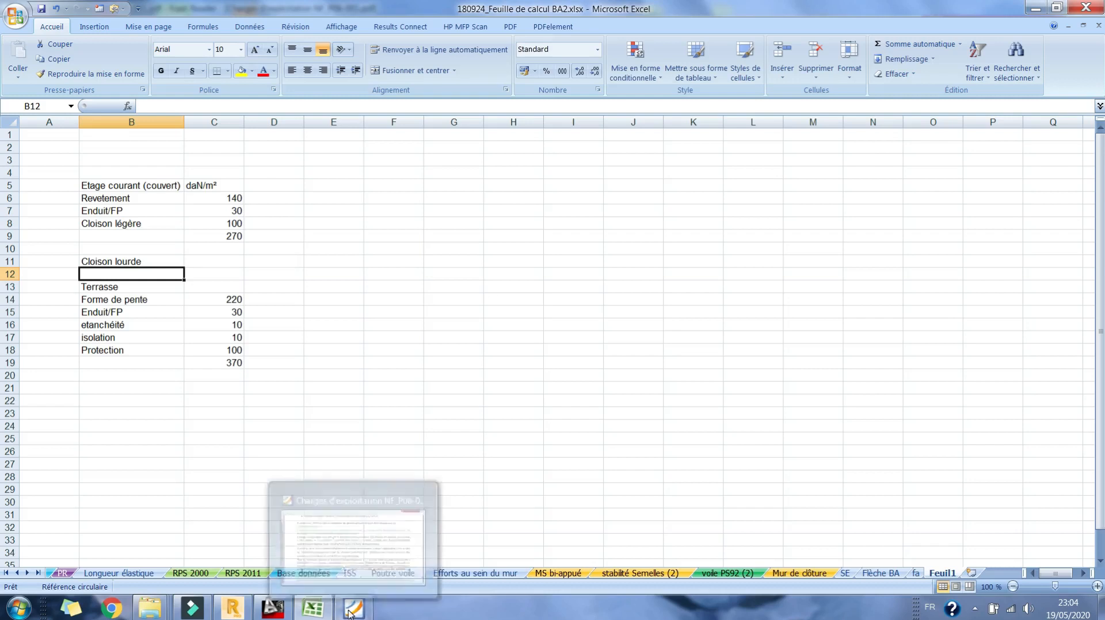
pyautogui.doubleClick(172, 263)
pyautogui.write('(da')
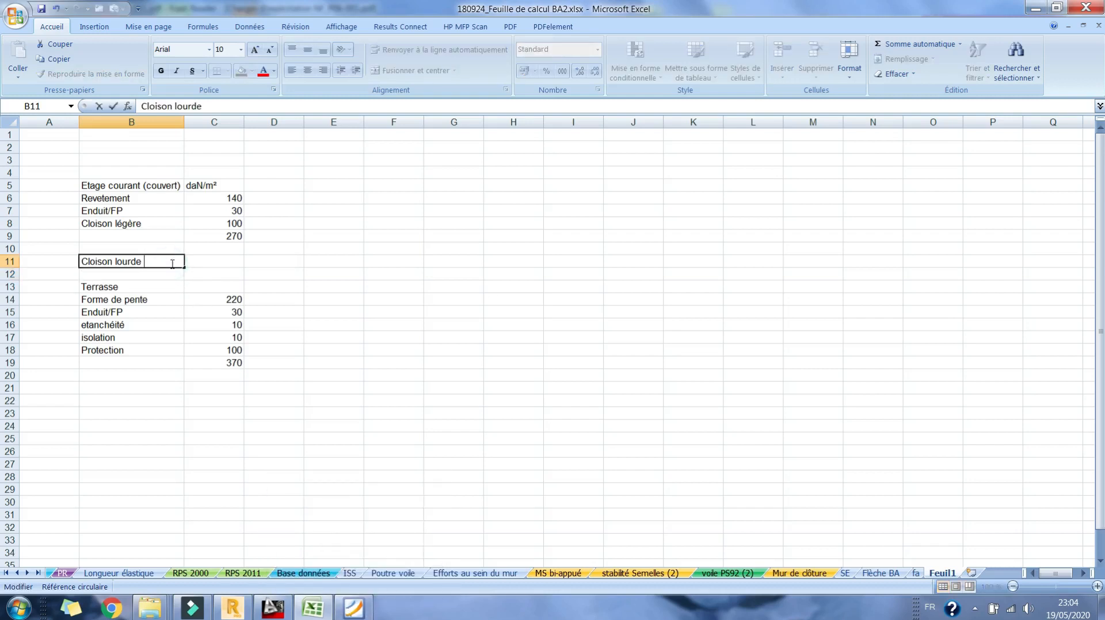
pyautogui.write('N/ml)')
pyautogui.press('Return')
# Look through the load tables of the Charges d'exploitation NF_P06-001 PDF for partition weights
pyautogui.click(348, 611)
pyautogui.scroll(-10, 742, 452)
pyautogui.scroll(-15, 742, 451)
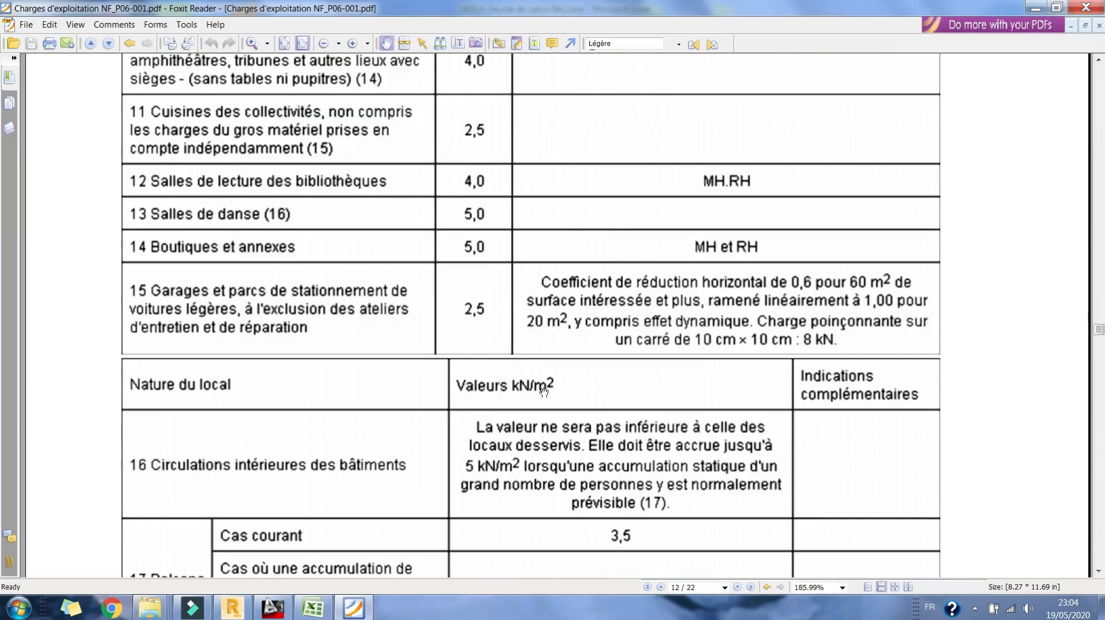
pyautogui.scroll(-5, 544, 391)
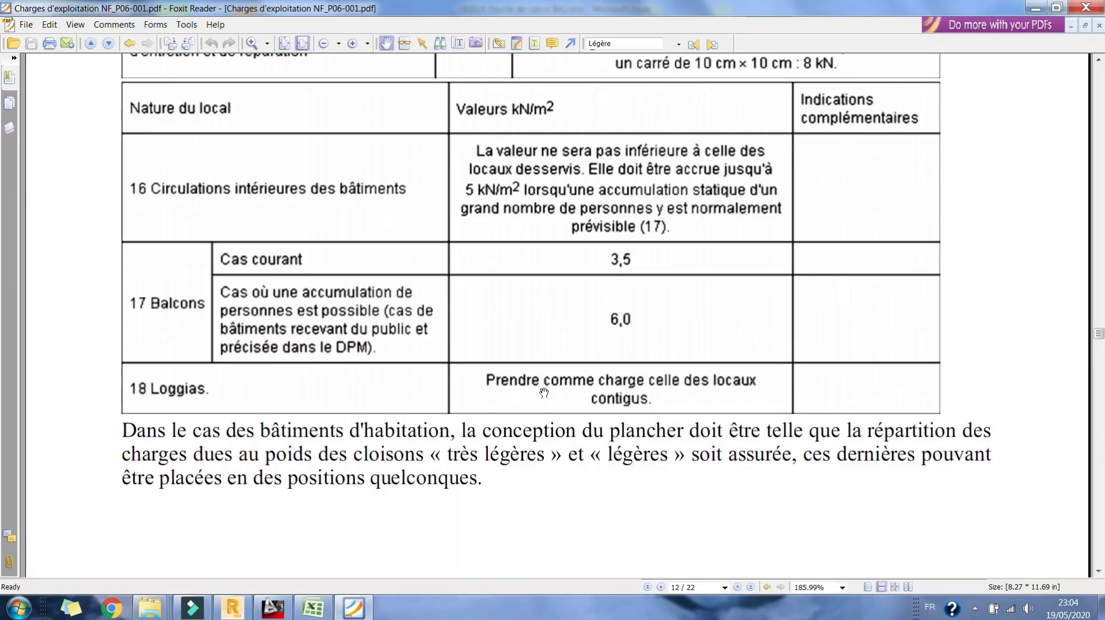
pyautogui.scroll(-15, 544, 393)
pyautogui.scroll(-15, 538, 382)
pyautogui.scroll(4, 630, 378)
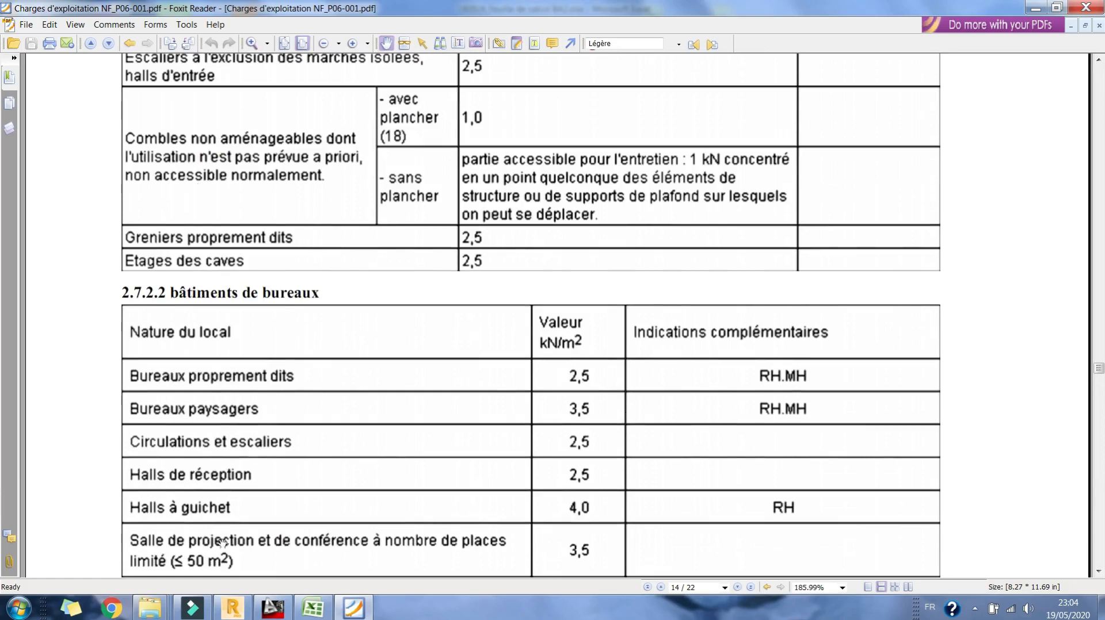
# Open the document NF P 06-004.docx from the "Charges permanantes NF P06-004" folder in the BA directory
pyautogui.moveTo(149, 608)
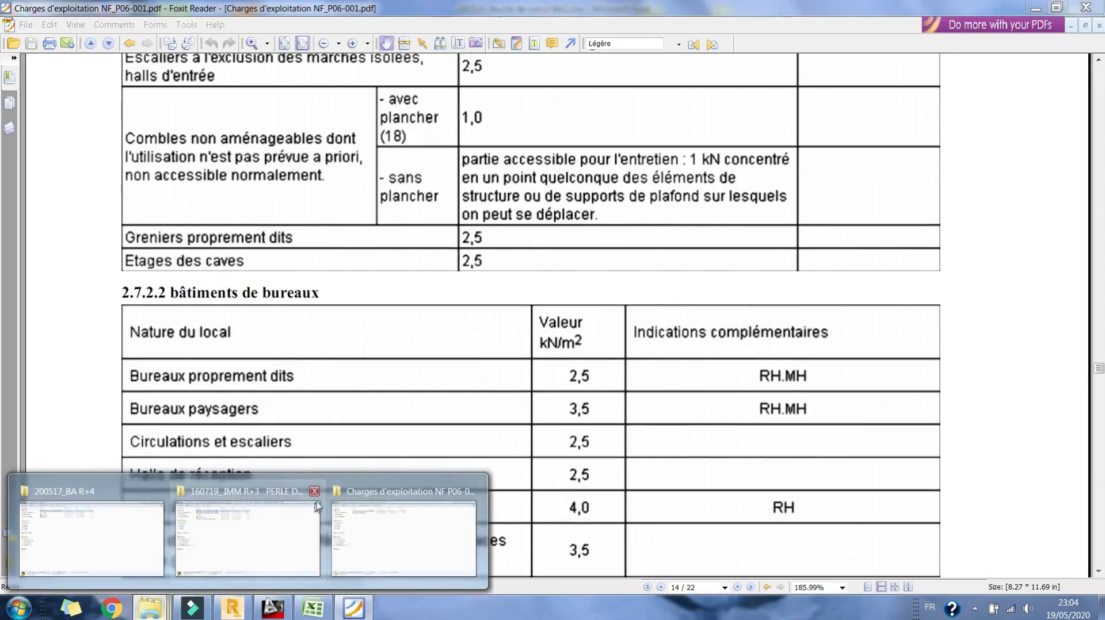
pyautogui.click(402, 529)
pyautogui.click(270, 27)
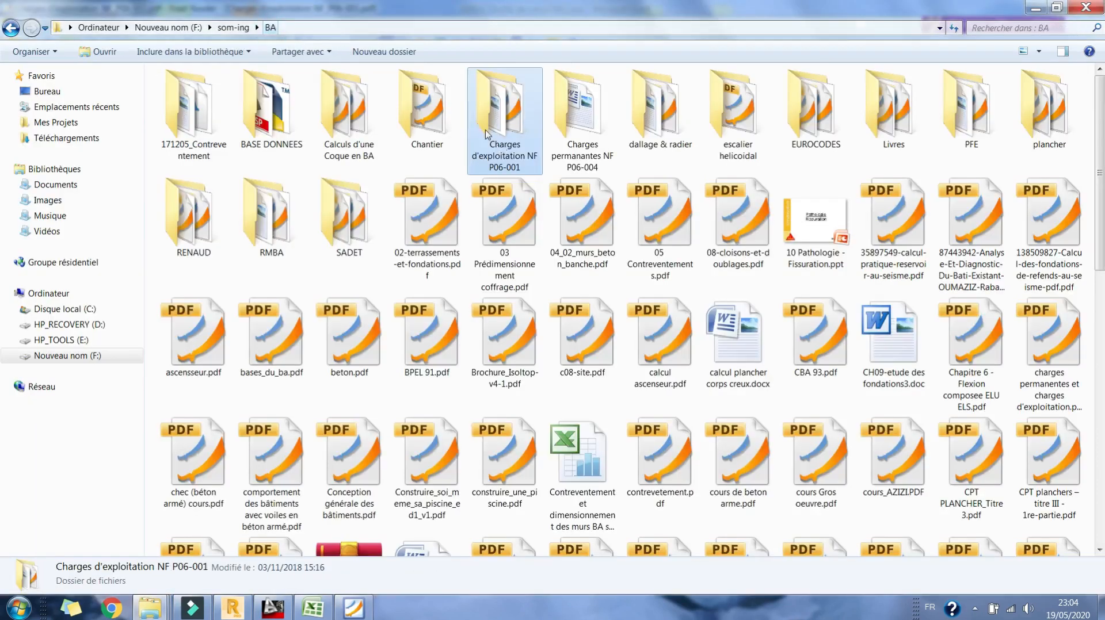
pyautogui.doubleClick(584, 138)
pyautogui.doubleClick(275, 96)
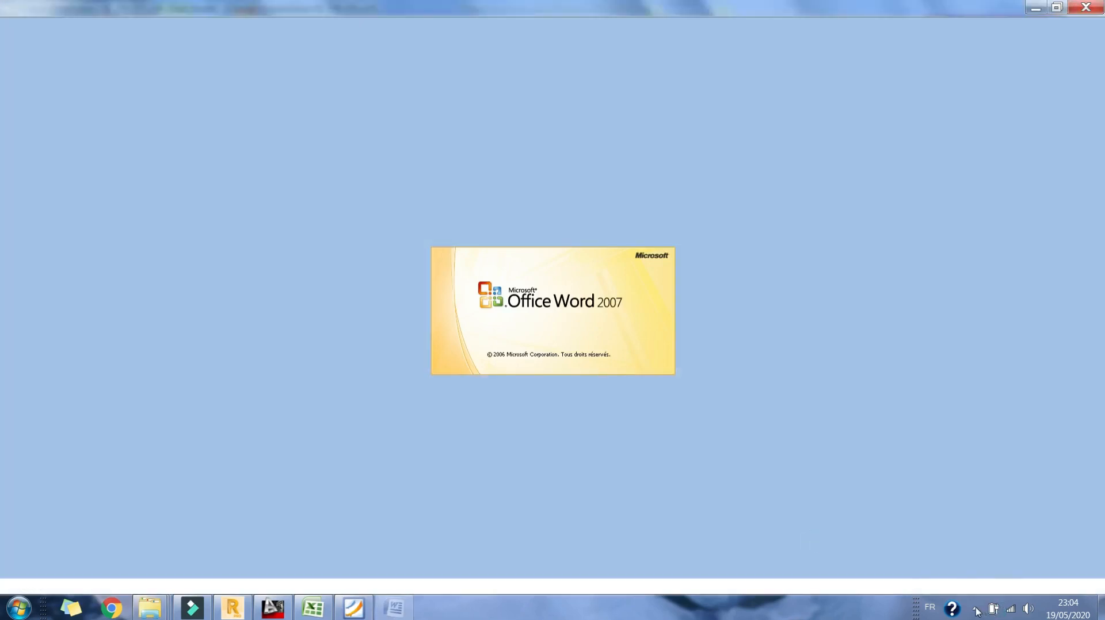
pyautogui.click(977, 609)
pyautogui.click(951, 540)
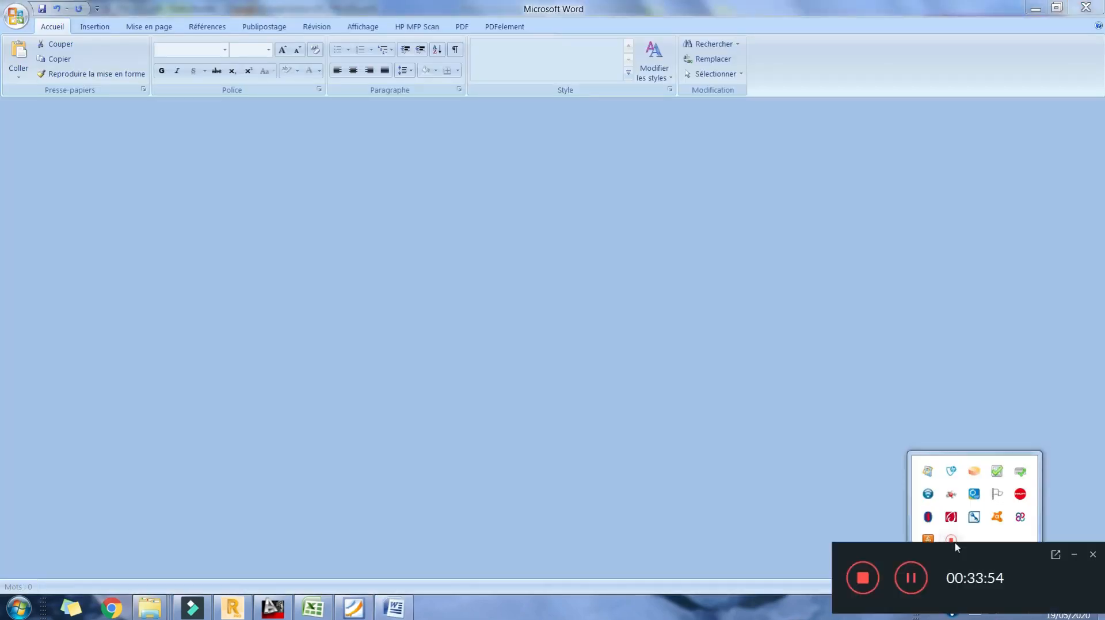
pyautogui.click(1074, 555)
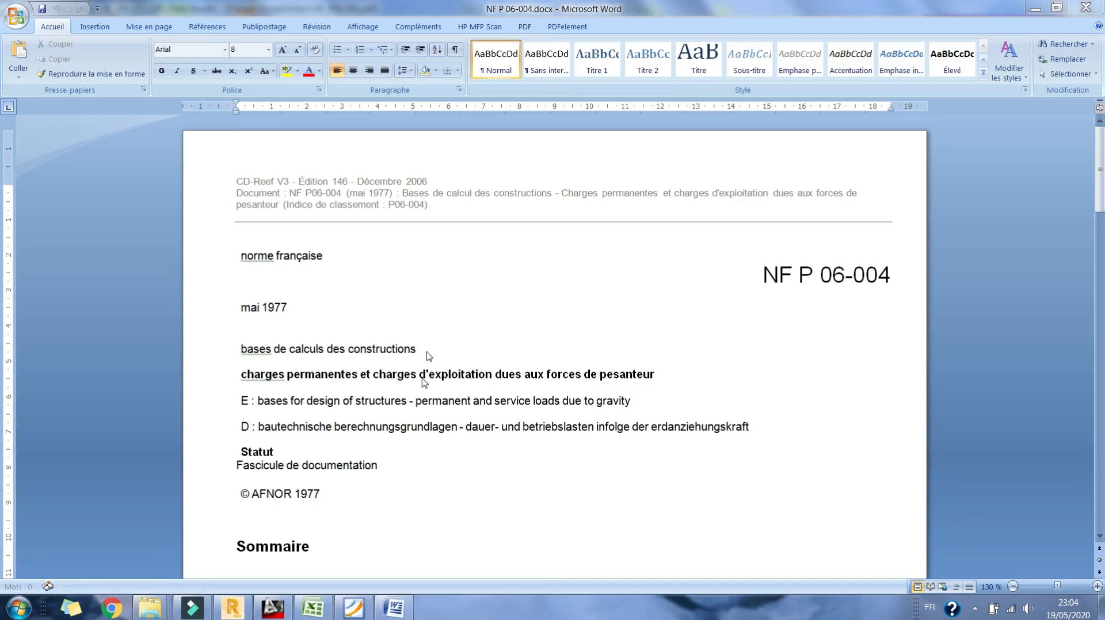
# Find the table of brick wall surface weights by thickness in NF P 06-004, just before section 5.1.2
pyautogui.scroll(-5, 469, 360)
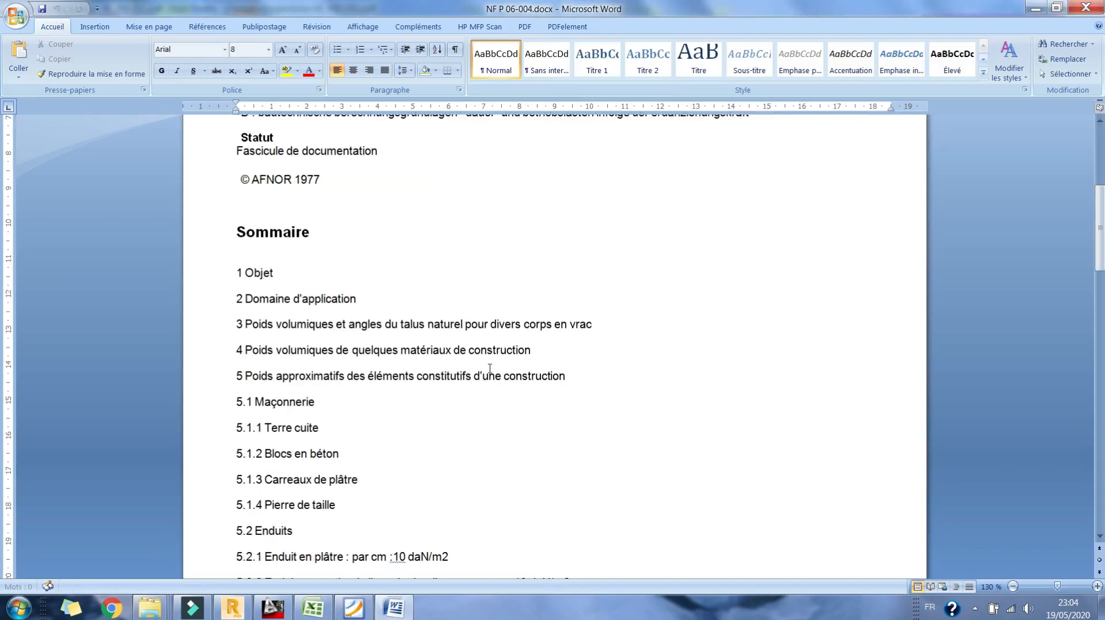
pyautogui.scroll(-10, 462, 367)
pyautogui.scroll(-20, 508, 382)
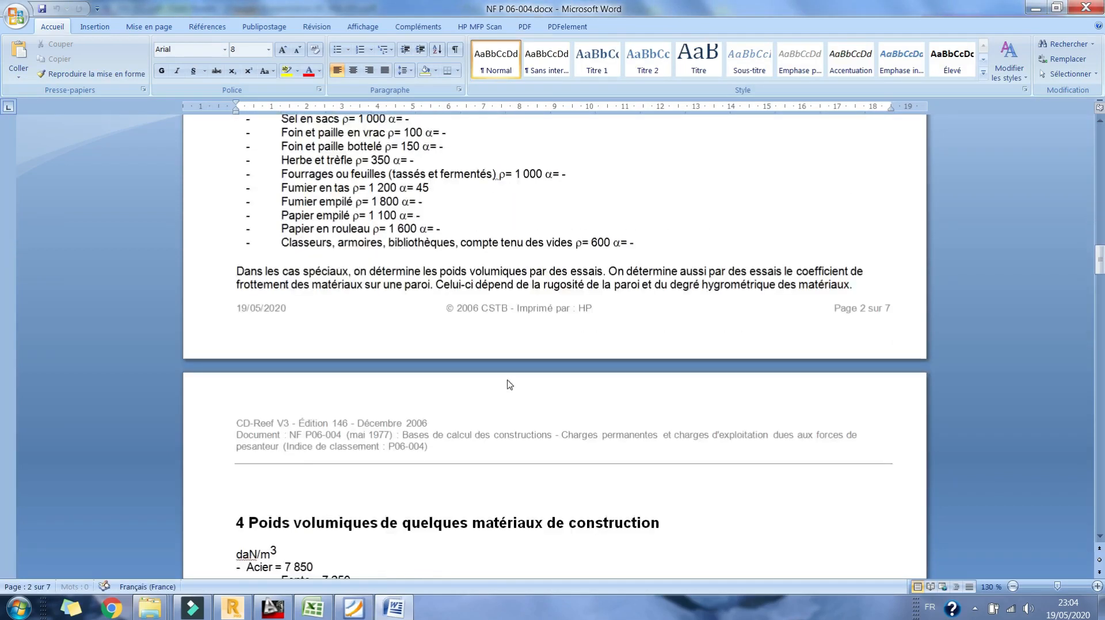
pyautogui.scroll(-8, 506, 383)
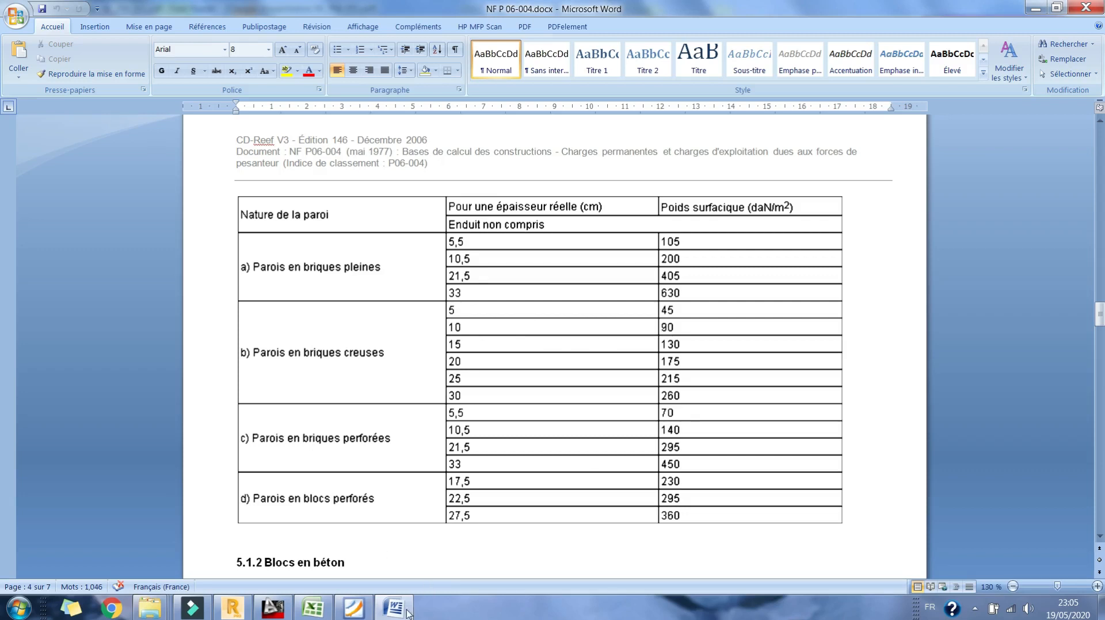
pyautogui.click(389, 616)
pyautogui.click(391, 609)
pyautogui.click(397, 609)
# Switch to the Excel workbook and start the Cloison lourde formula in C11 with =(90x2
pyautogui.click(314, 609)
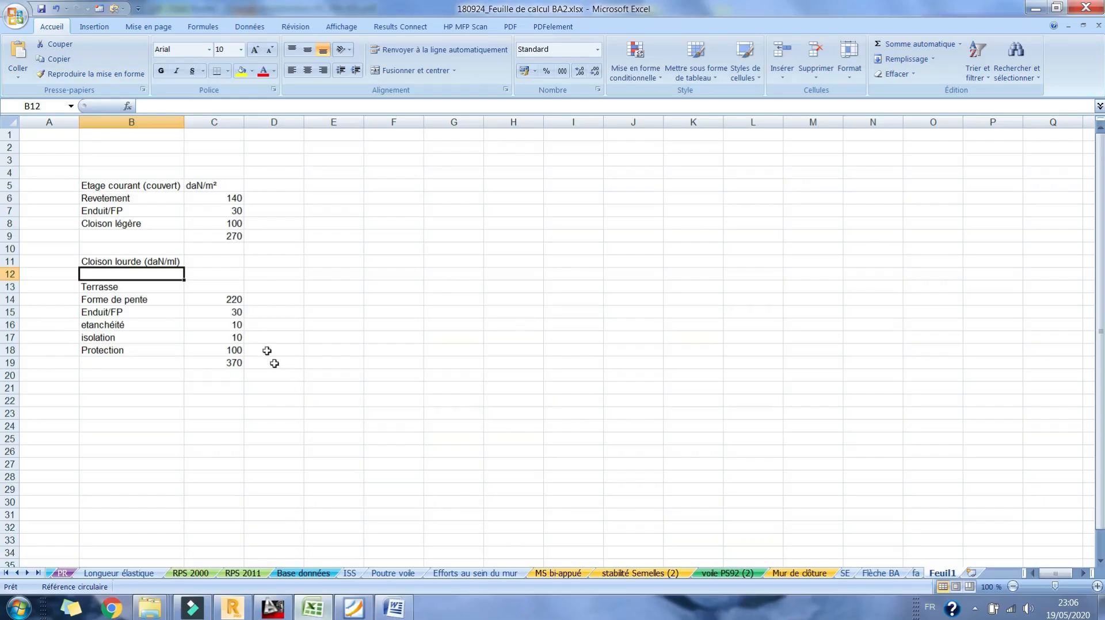
pyautogui.click(209, 257)
pyautogui.write('=')
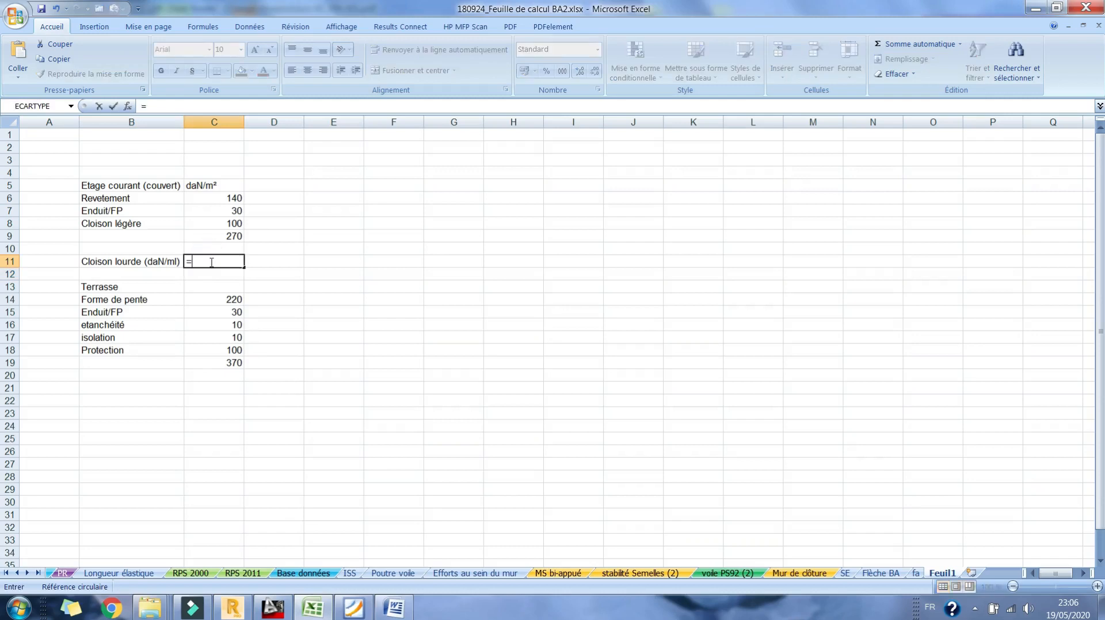
pyautogui.write('(10')
pyautogui.press('BackSpace')
pyautogui.press('BackSpace')
pyautogui.write('90x2')
# Recheck the brick wall weights in NF P 06-004 and extend the C11 formula in Excel with +0.03x2000)*
pyautogui.click(352, 608)
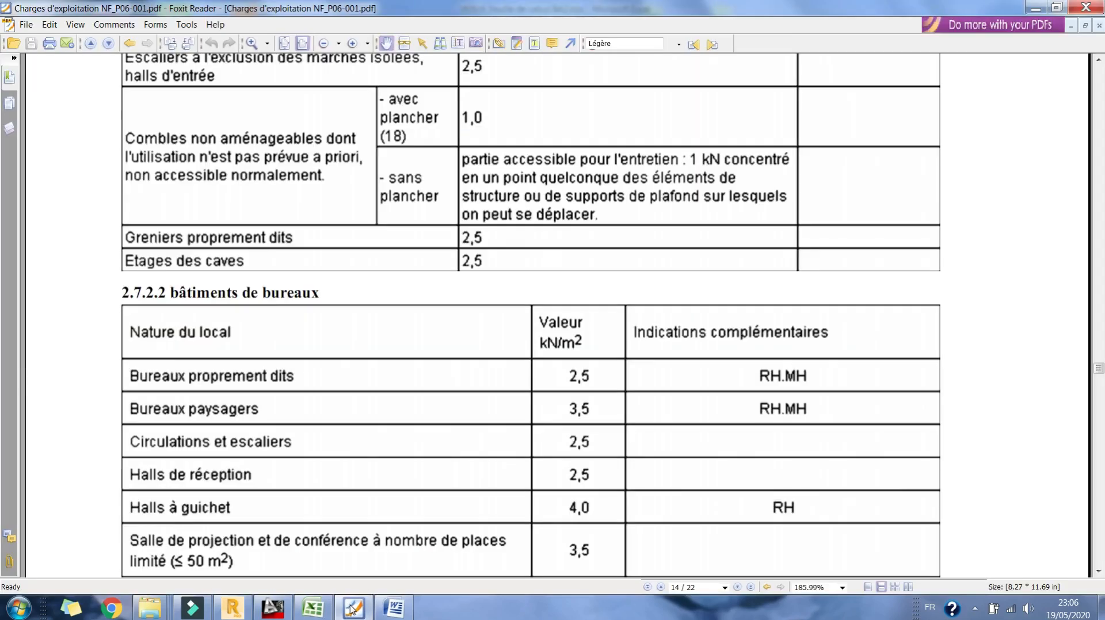
pyautogui.click(379, 613)
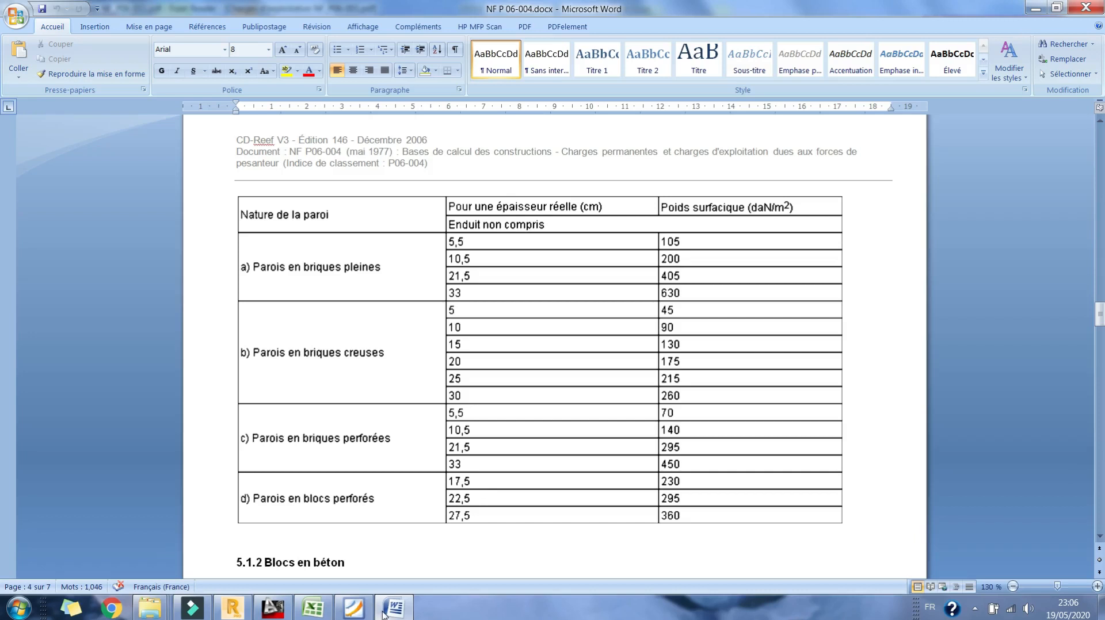
pyautogui.click(385, 614)
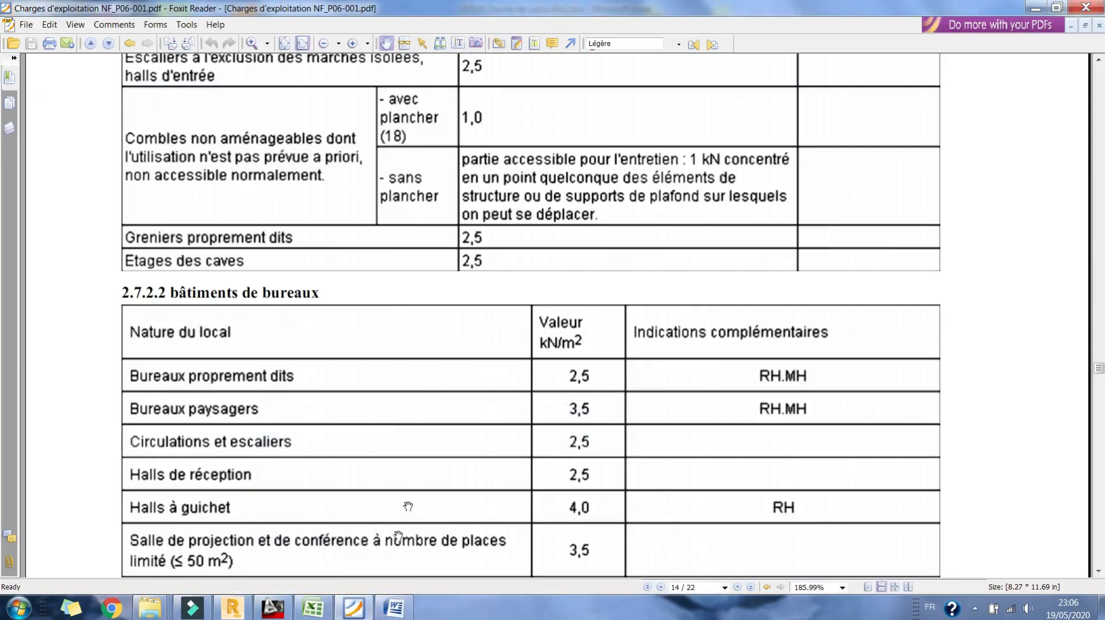
pyautogui.click(396, 617)
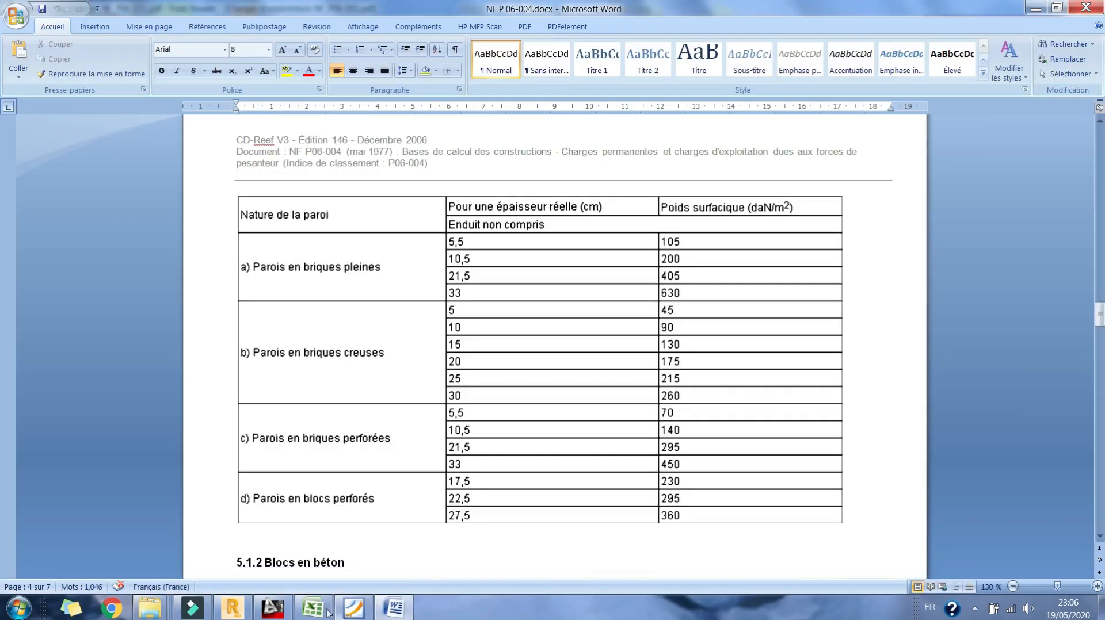
pyautogui.click(322, 613)
pyautogui.write('+')
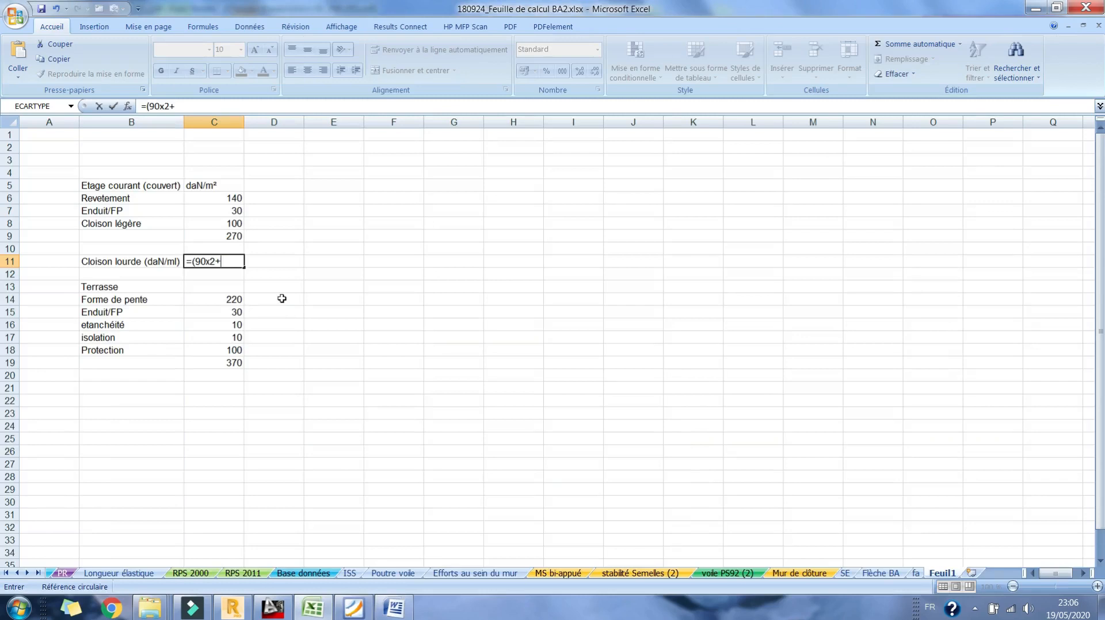
pyautogui.write('0.03x2000')
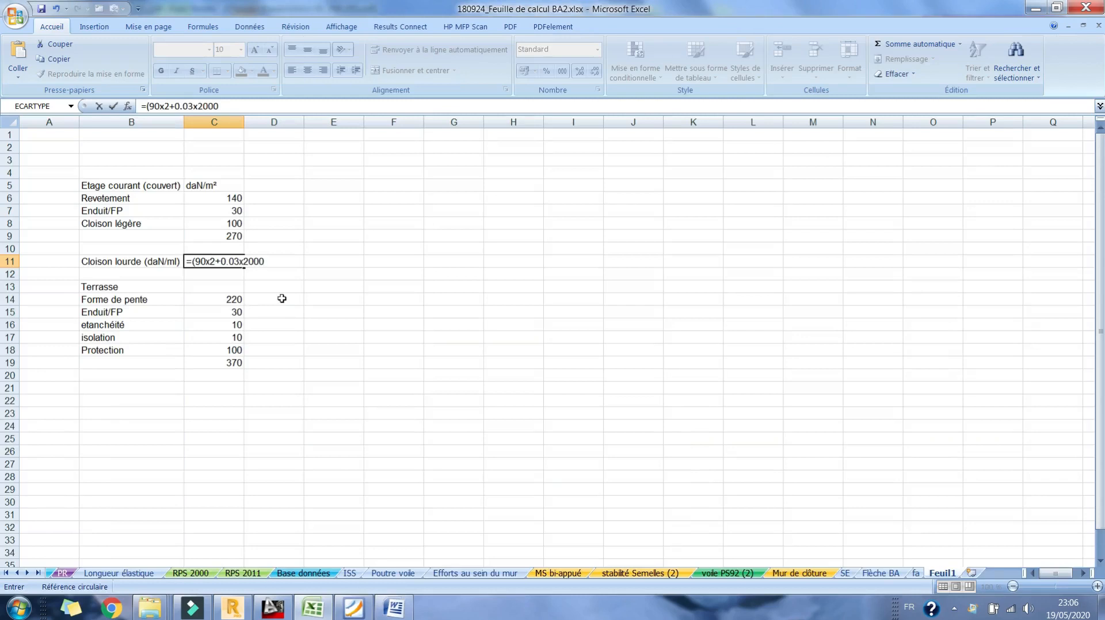
pyautogui.write(')')
pyautogui.write('*')
# Consult the beam labels on the AutoCAD coffrage plan, then complete the C11 formula with 2.6 and accept Excel's proposed correction
pyautogui.click(268, 613)
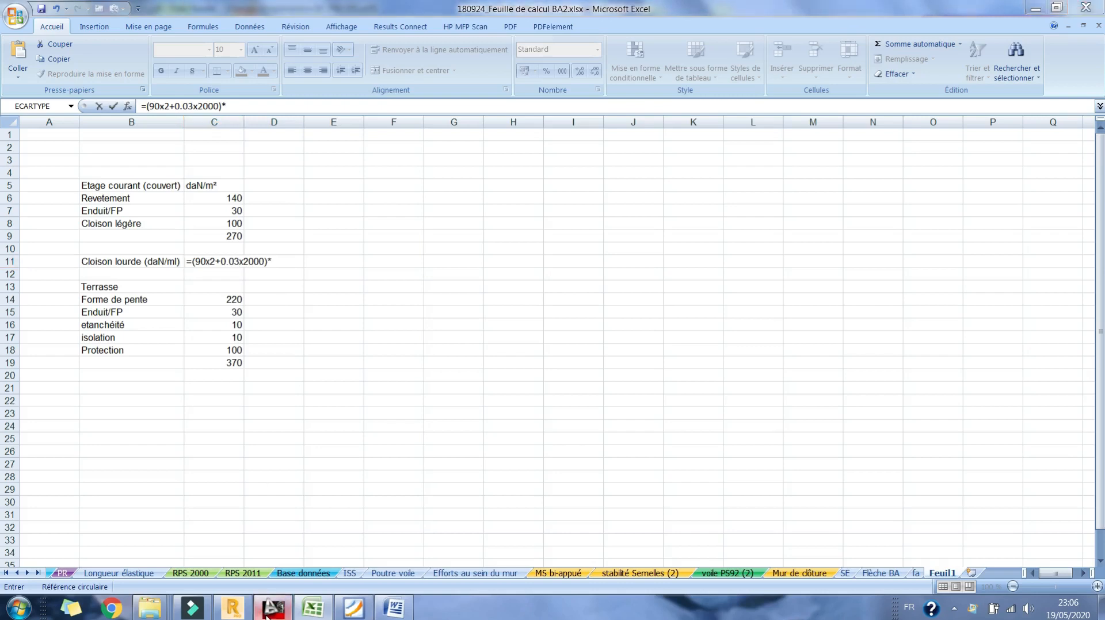
pyautogui.moveTo(505, 234); pyautogui.dragTo(451, 306, button='middle')
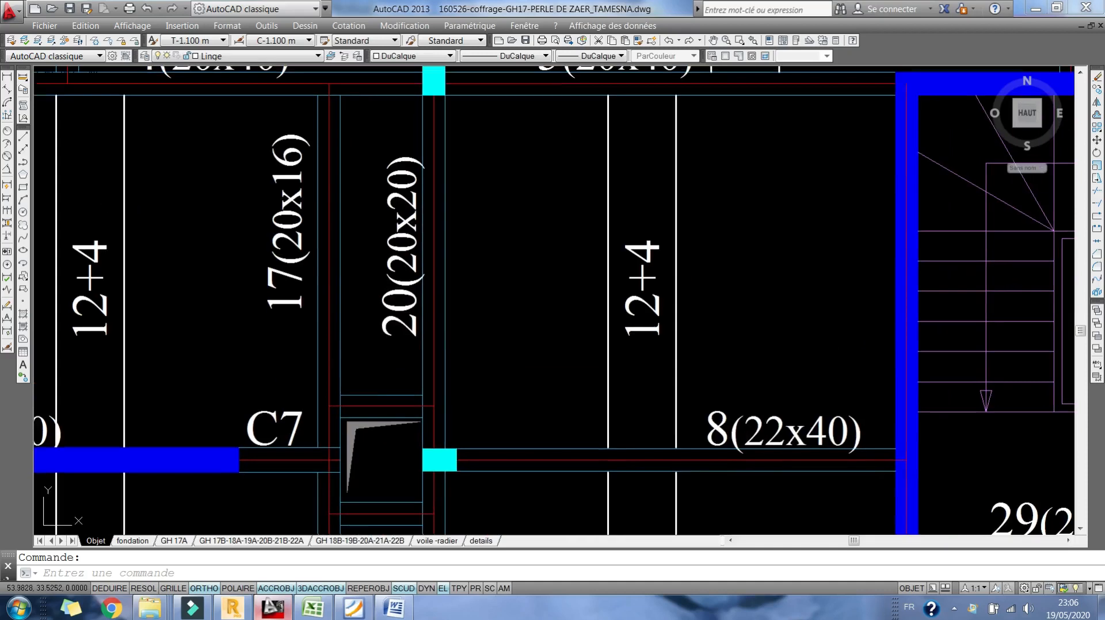
pyautogui.click(285, 609)
pyautogui.write('2.6')
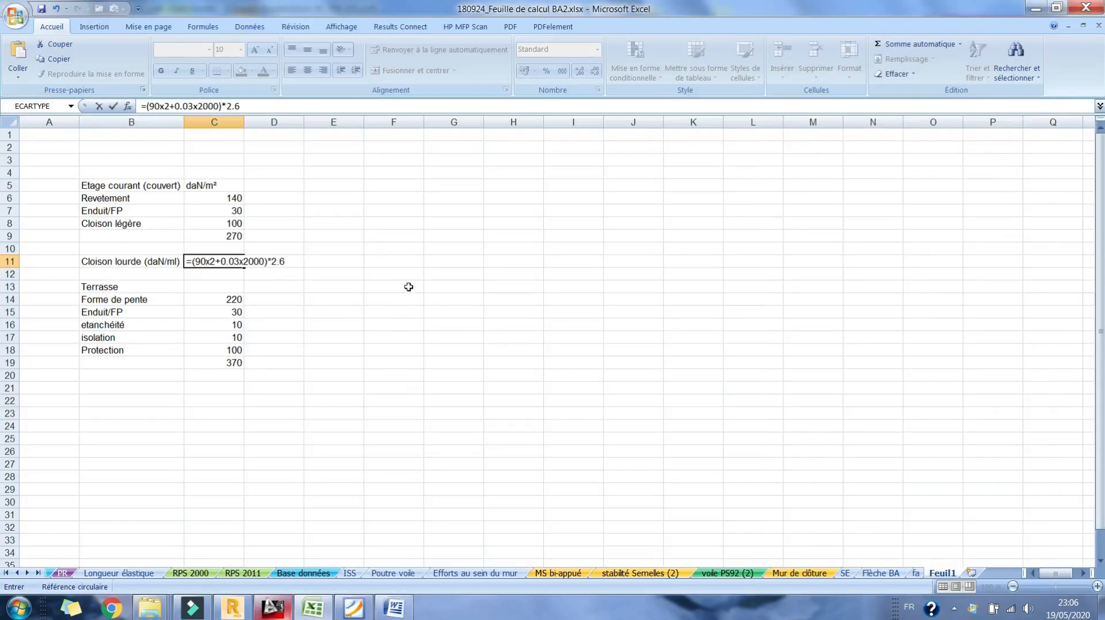
pyautogui.press('Return')
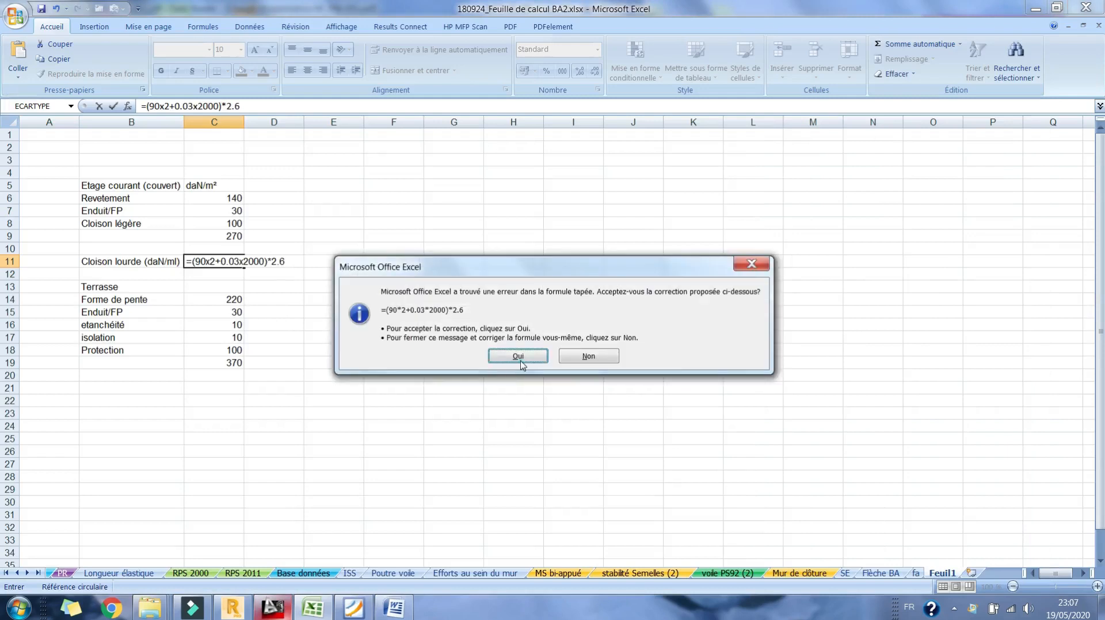
pyautogui.press('Return')
pyautogui.click(237, 261)
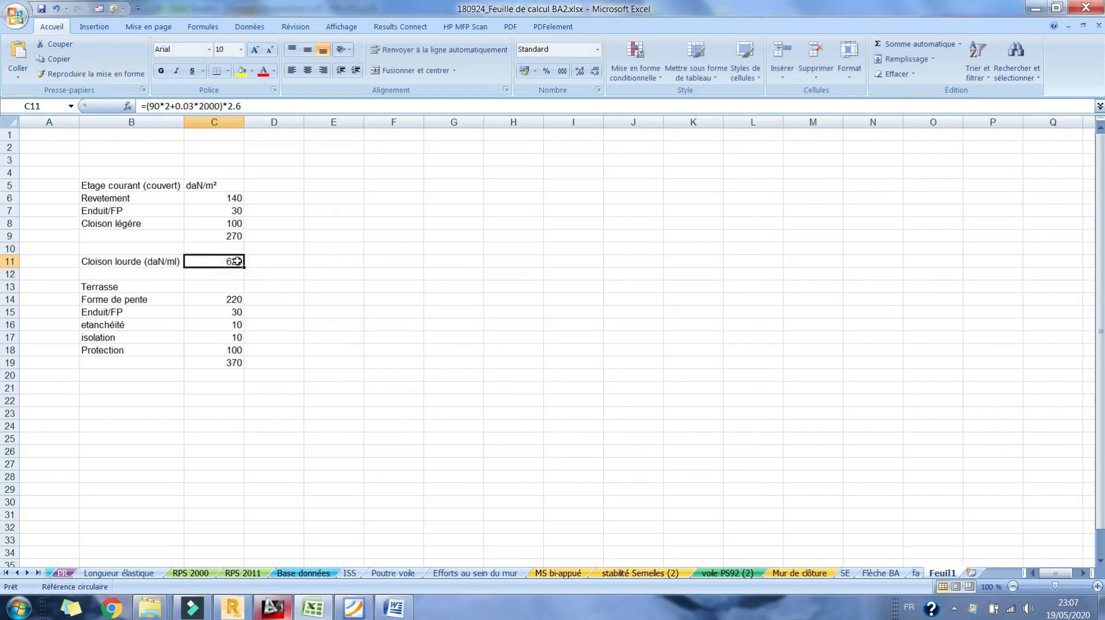
pyautogui.click(11, 274)
pyautogui.rightClick(11, 275)
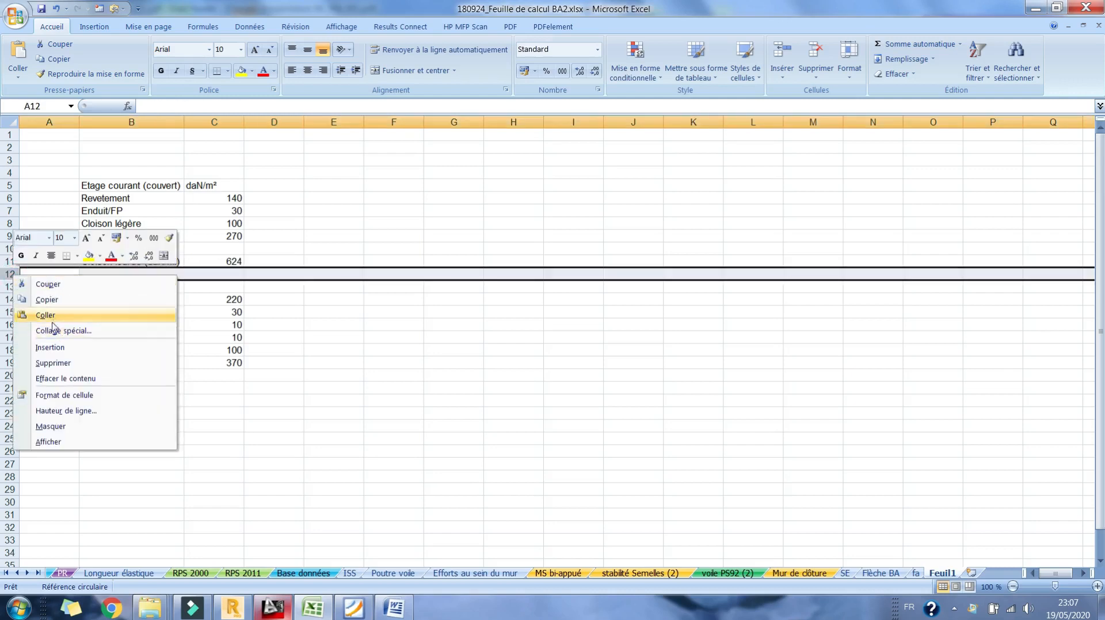
pyautogui.click(261, 263)
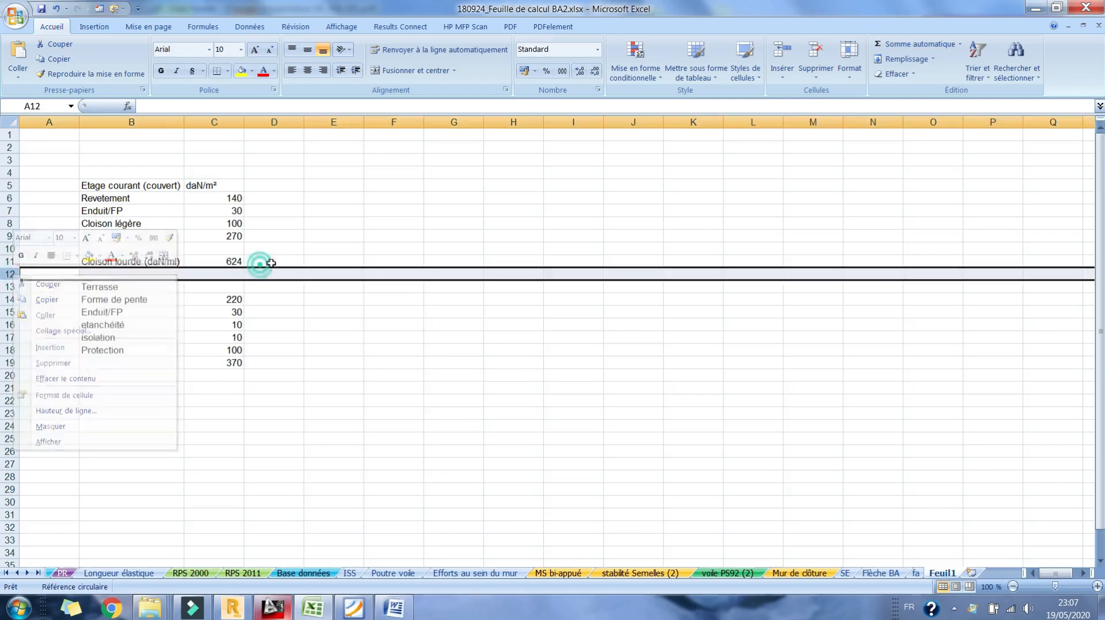
pyautogui.click(223, 257)
pyautogui.click(272, 257)
# Glance over the "bâtiments de bureaux" load table in the NF_P06-001 PDF and close the PDF
pyautogui.click(349, 607)
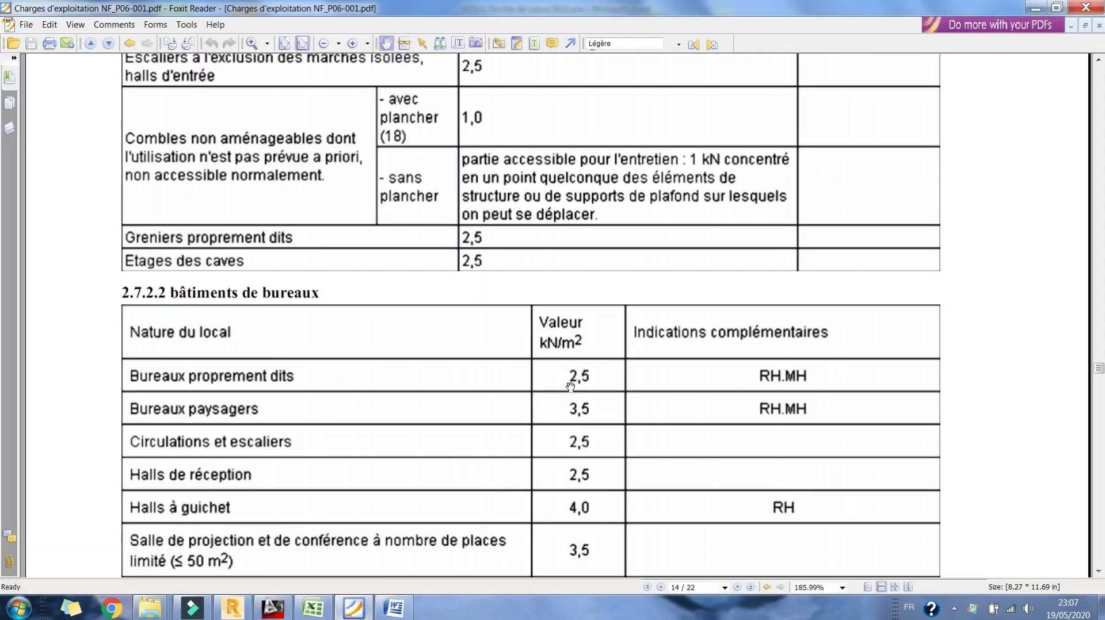
pyautogui.scroll(-4, 569, 386)
pyautogui.scroll(3, 571, 383)
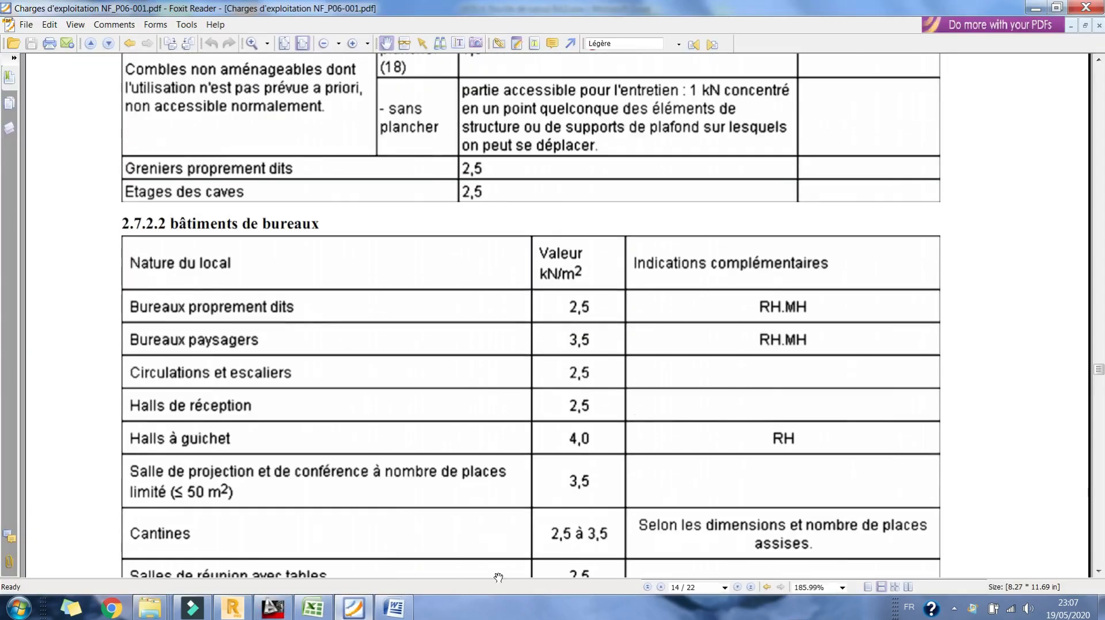
pyautogui.click(363, 607)
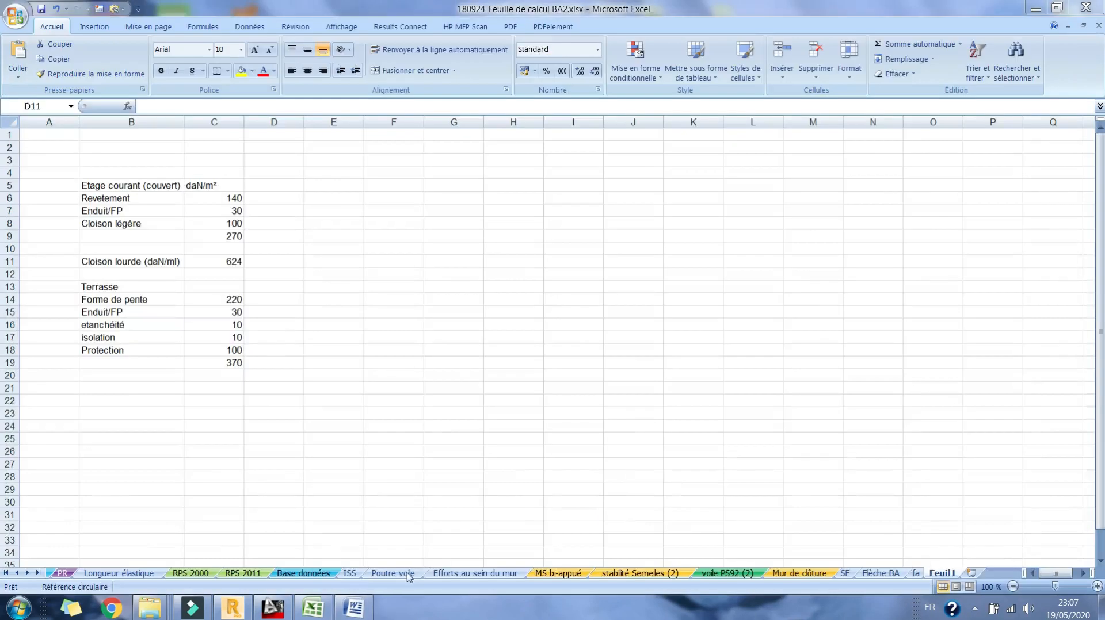
# Examine the table of concrete block wall weights by thickness under 5.1.2 in the Word document NF P 06-004
pyautogui.click(367, 607)
pyautogui.scroll(-3, 323, 364)
pyautogui.scroll(-20, 323, 365)
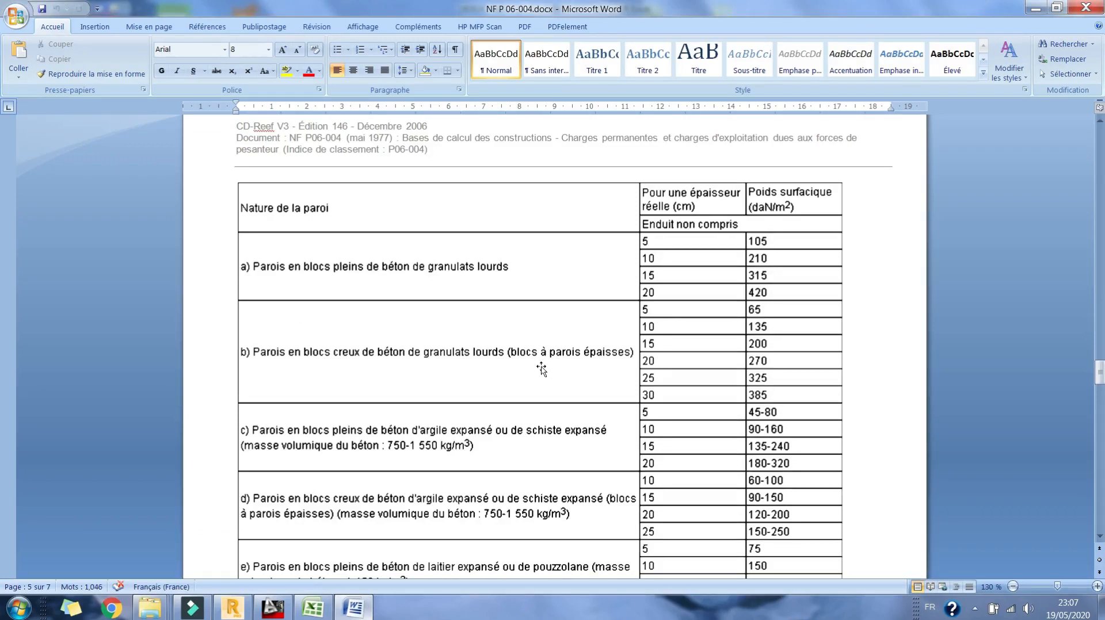
pyautogui.scroll(-3, 541, 370)
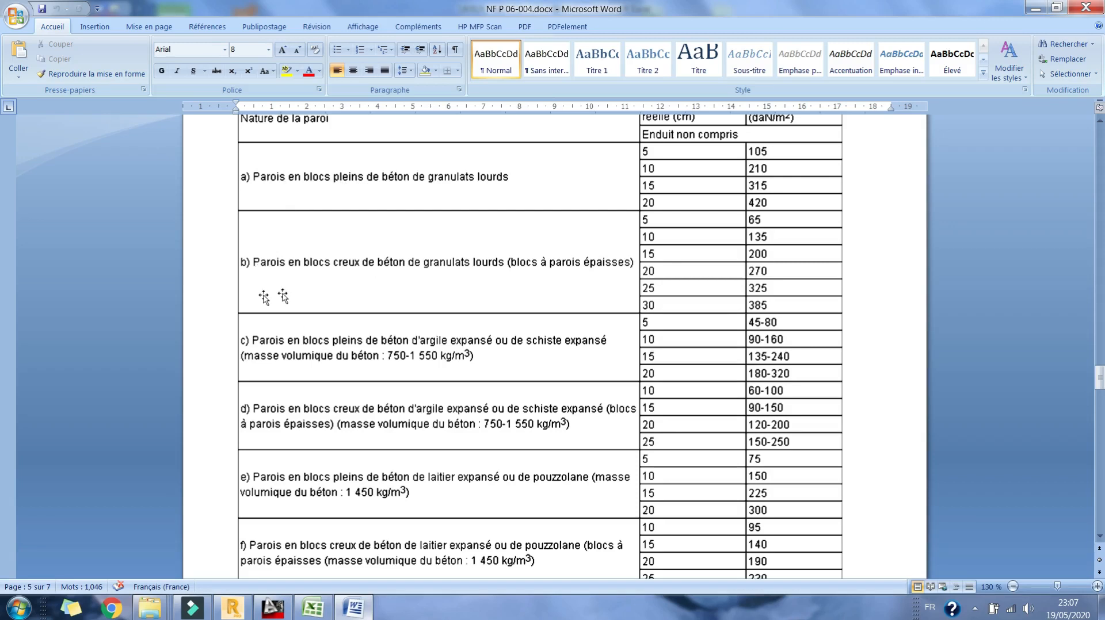
# Look up the 20 cm hollow heavy-aggregate block weight in the Word table, then enter =(270+0.03*2000) in cell D11 in Excel
pyautogui.scroll(-1, 264, 285)
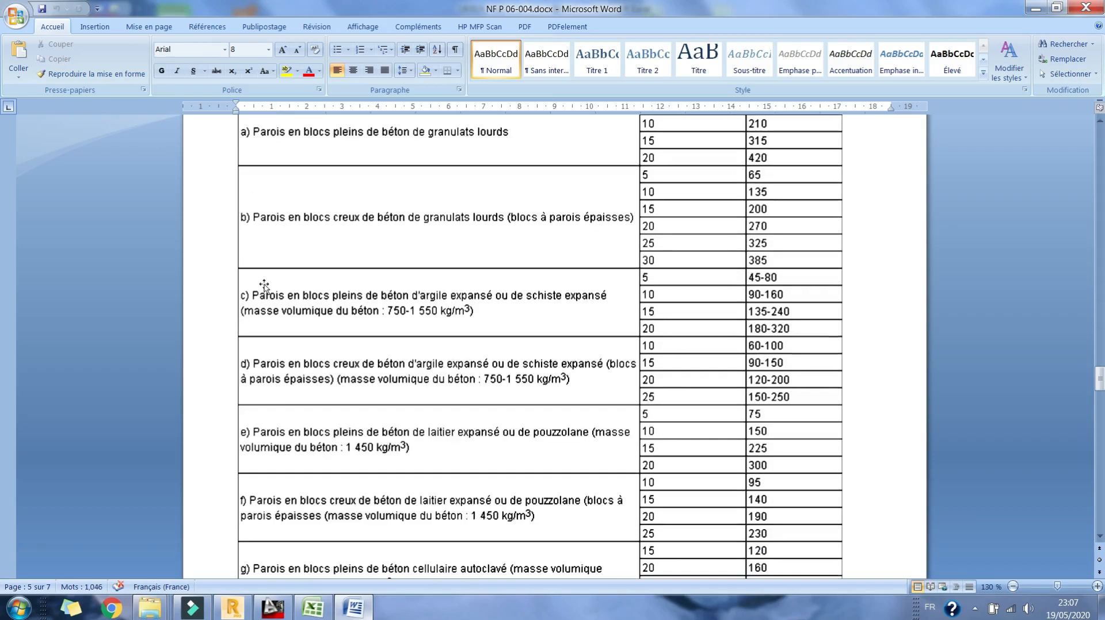
pyautogui.scroll(-1, 264, 285)
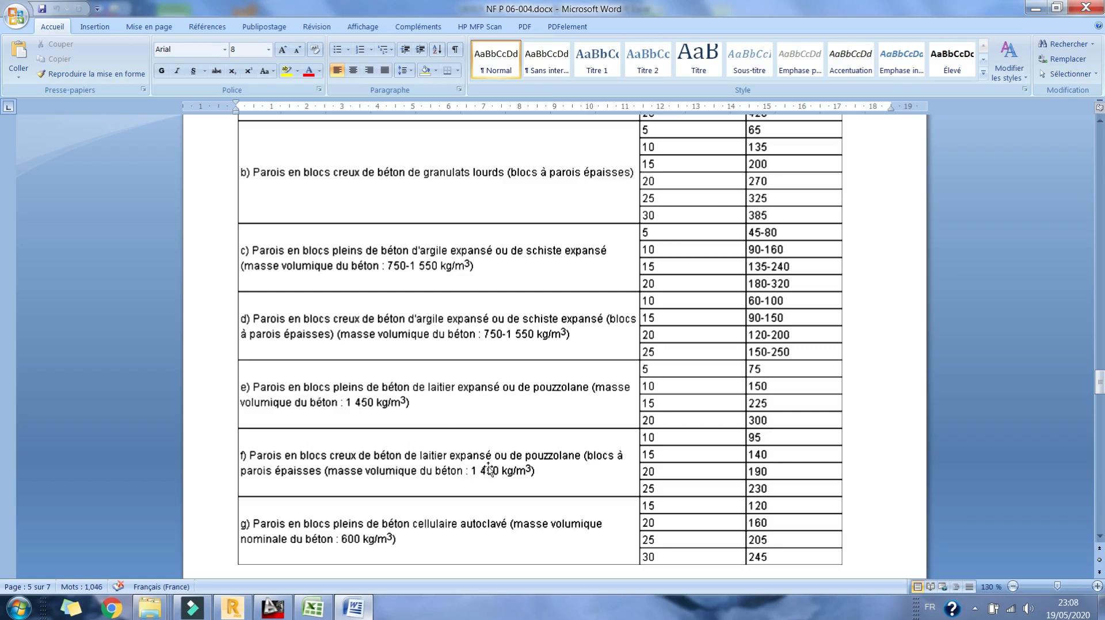
pyautogui.scroll(-3, 506, 509)
pyautogui.scroll(5, 501, 504)
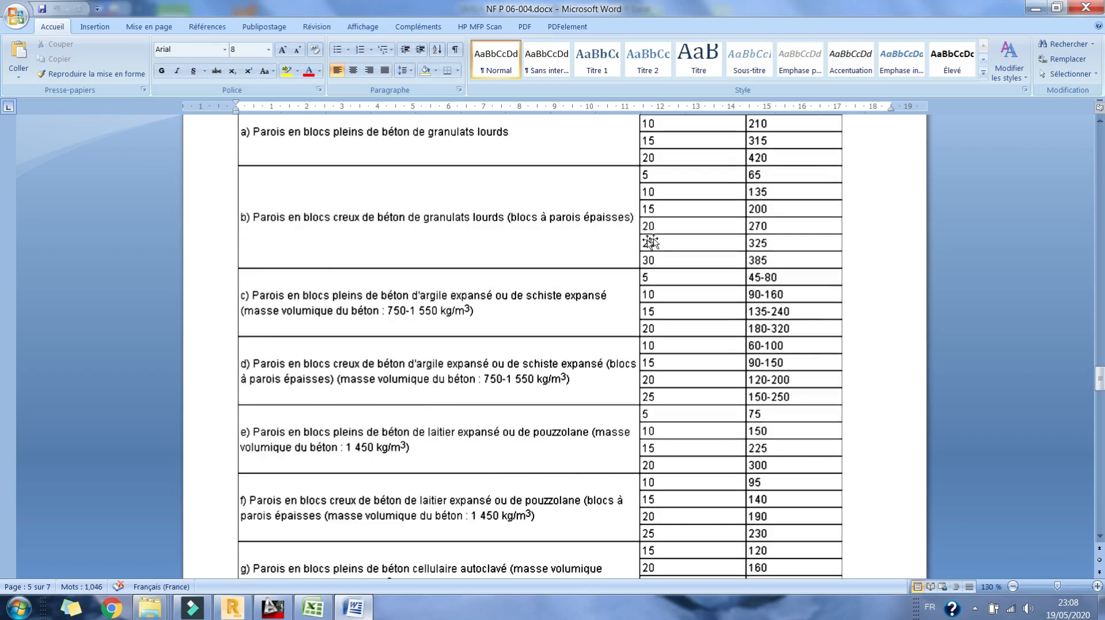
pyautogui.click(312, 609)
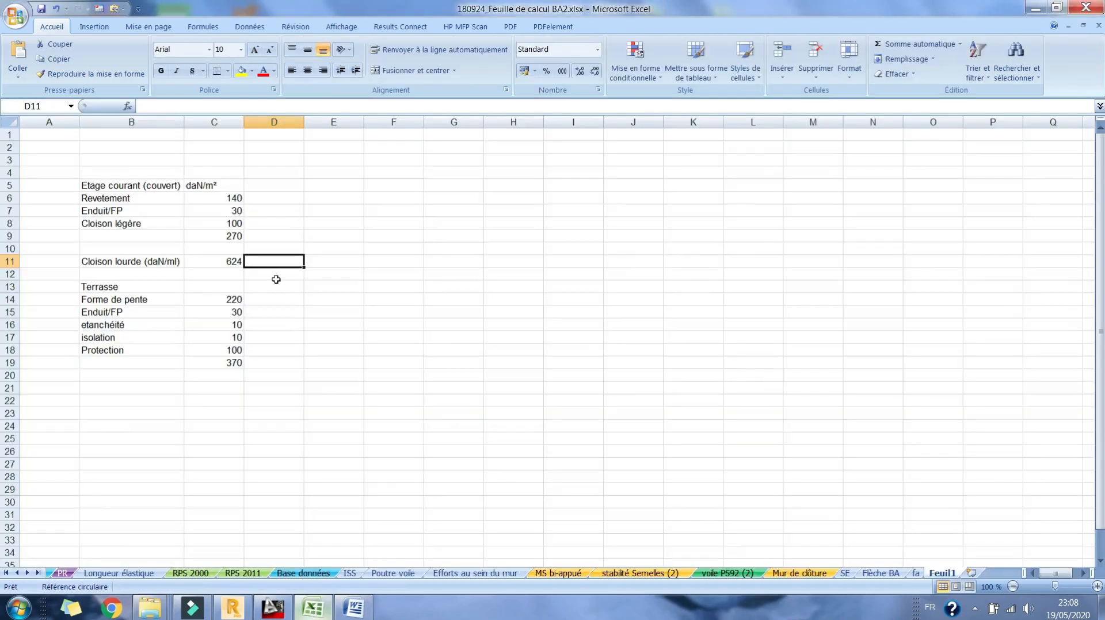
pyautogui.write('=270')
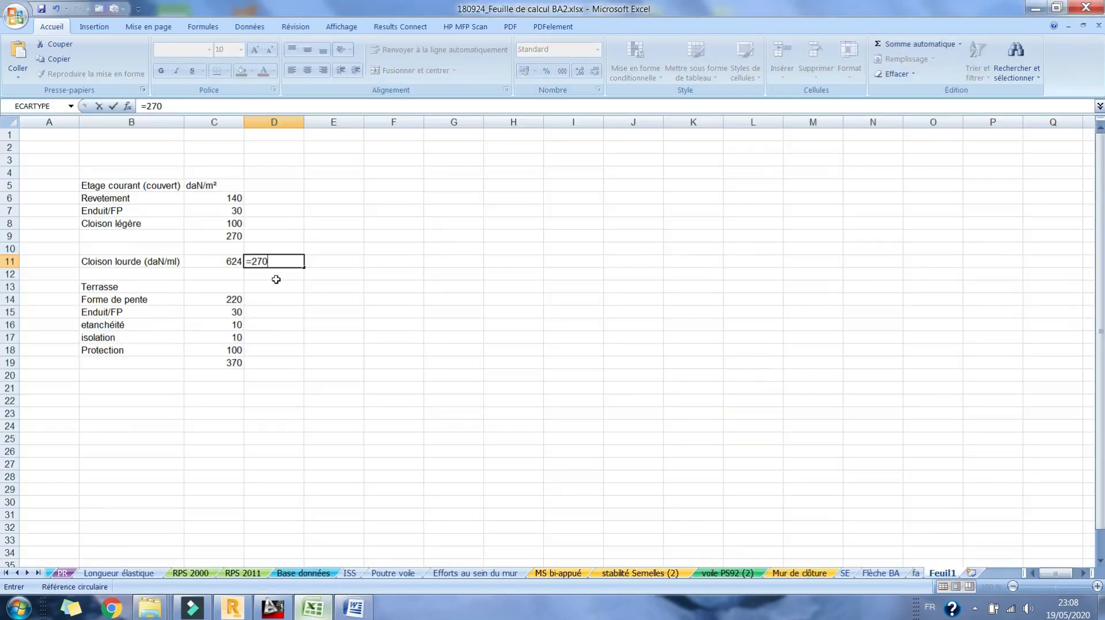
pyautogui.press('BackSpace')
pyautogui.press('BackSpace')
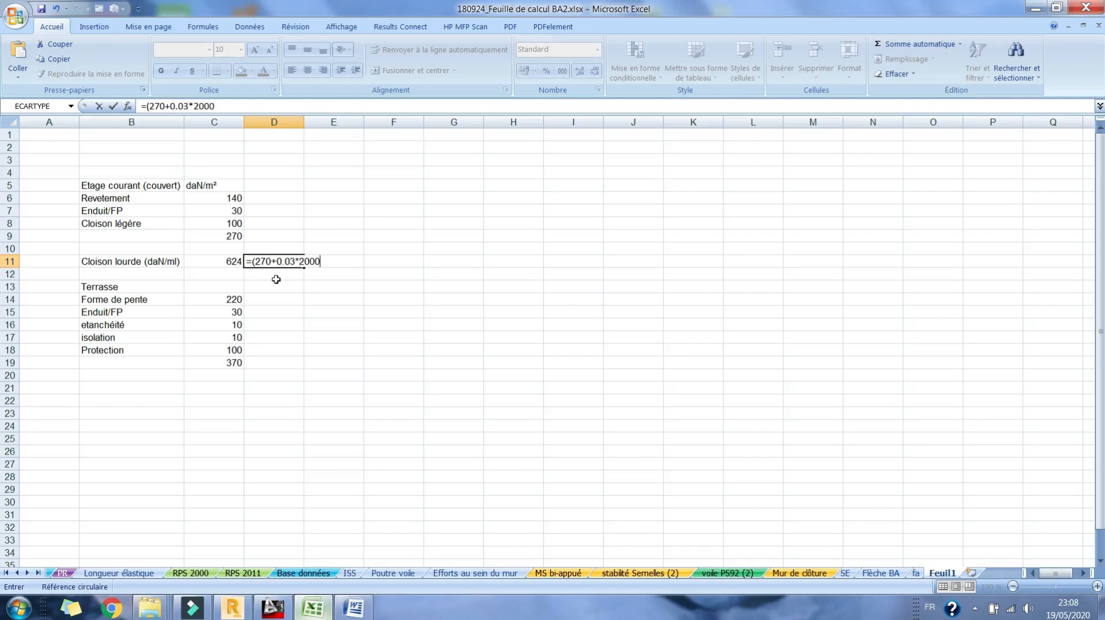
pyautogui.press('Return')
# Extend the D11 heavy-partition formula by multiplying the bracketed sum by 2.7
pyautogui.click(289, 263)
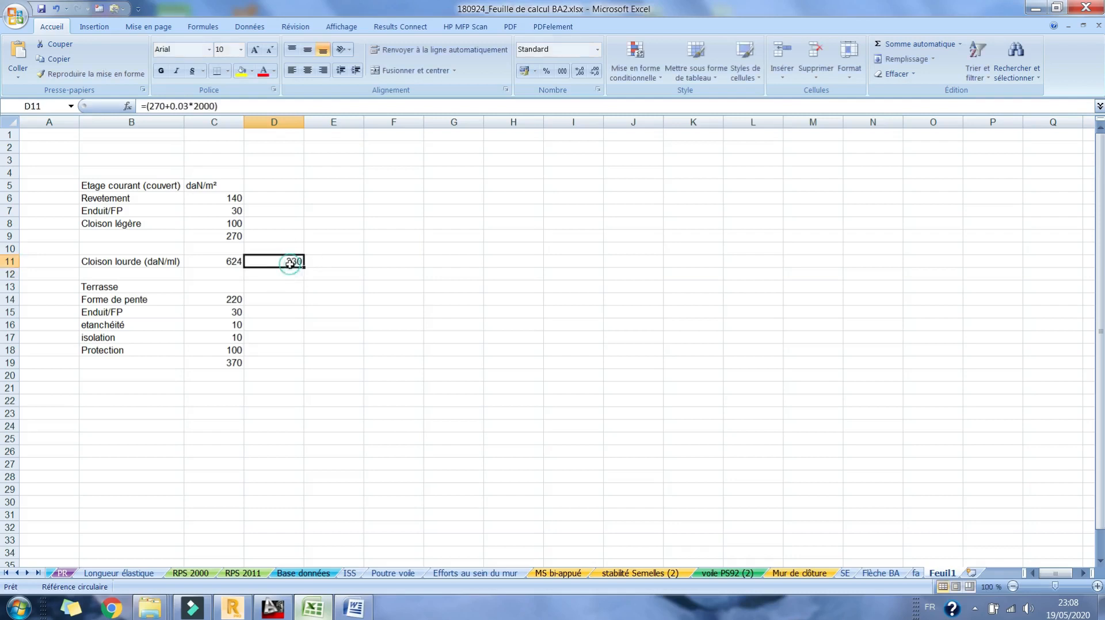
pyautogui.click(261, 106)
pyautogui.write('*')
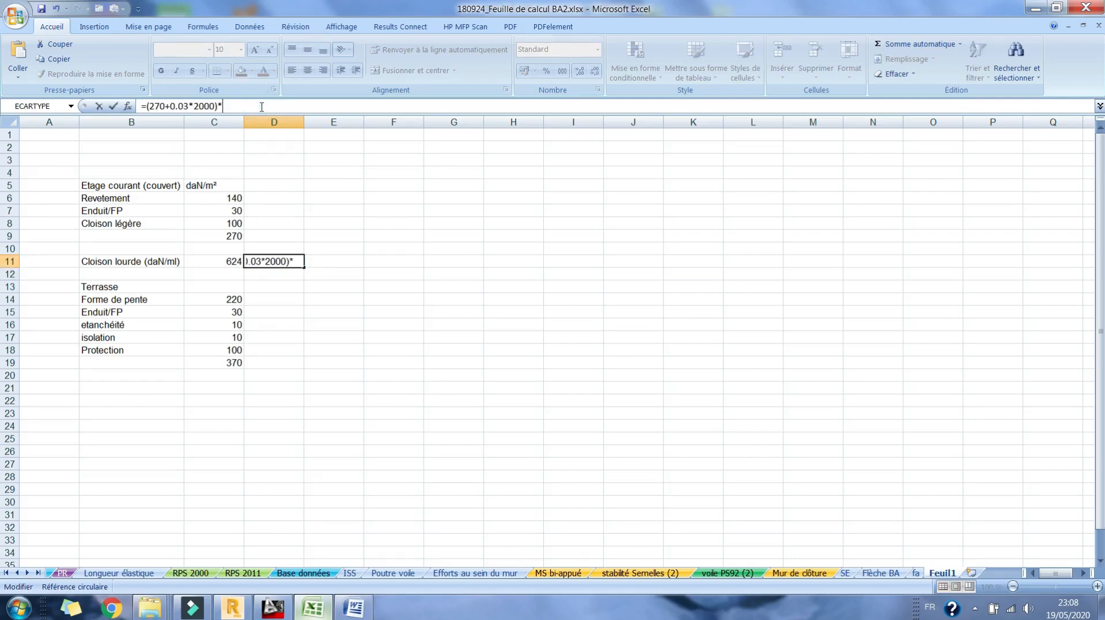
pyautogui.write('2.7')
pyautogui.press('Return')
pyautogui.click(290, 263)
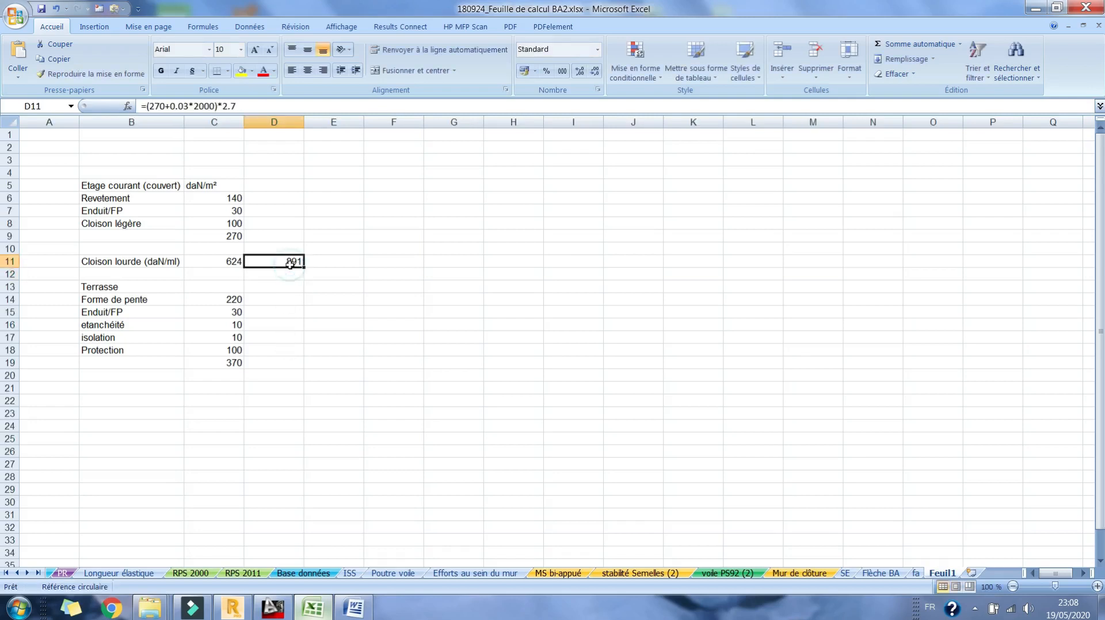
# Correct the multiplier at the end of the D11 formula to 2.6
pyautogui.click(262, 107)
pyautogui.press('BackSpace')
pyautogui.write('6')
pyautogui.press('Return')
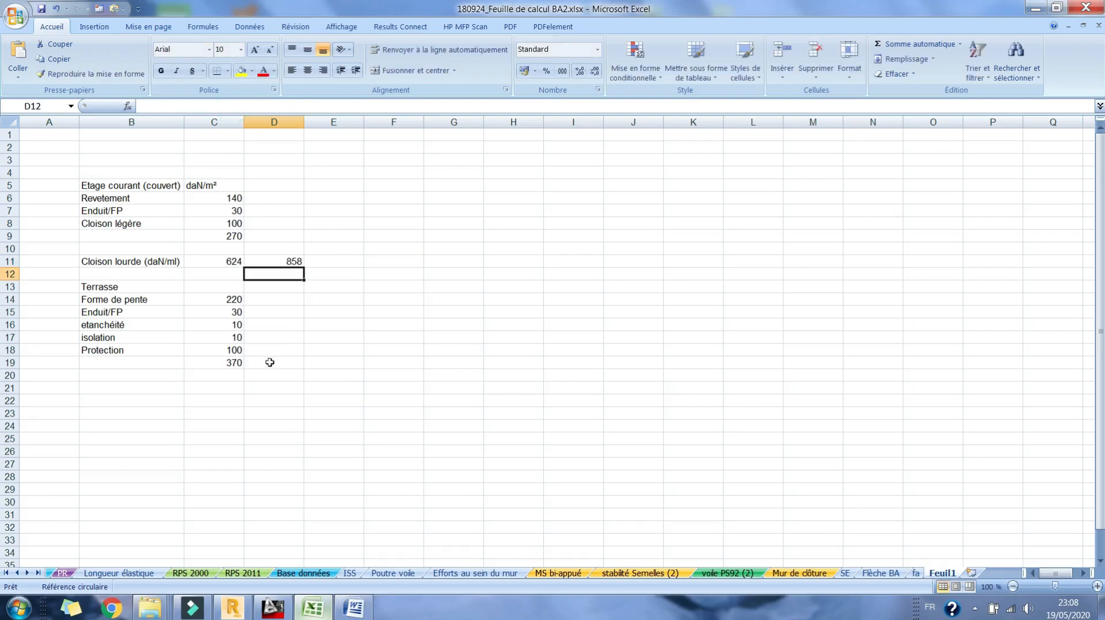
pyautogui.click(289, 260)
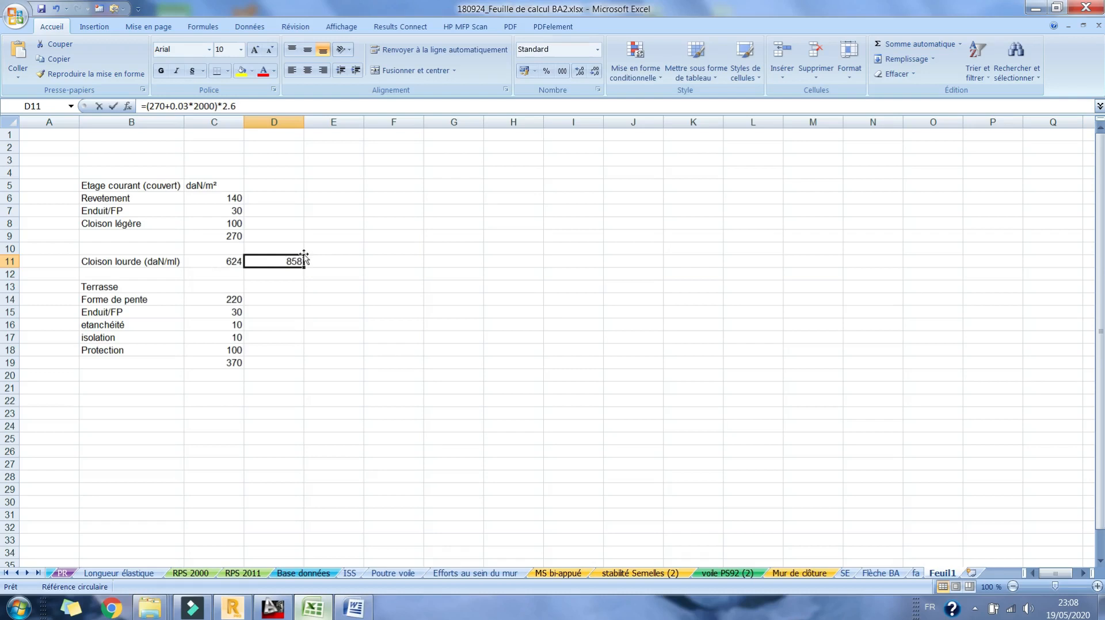
pyautogui.press('BackSpace')
pyautogui.press('Escape')
# Switch to Robot Structural Analysis and define a uniform surface load of -0.27 T/m² along global Z for case G
pyautogui.click(226, 613)
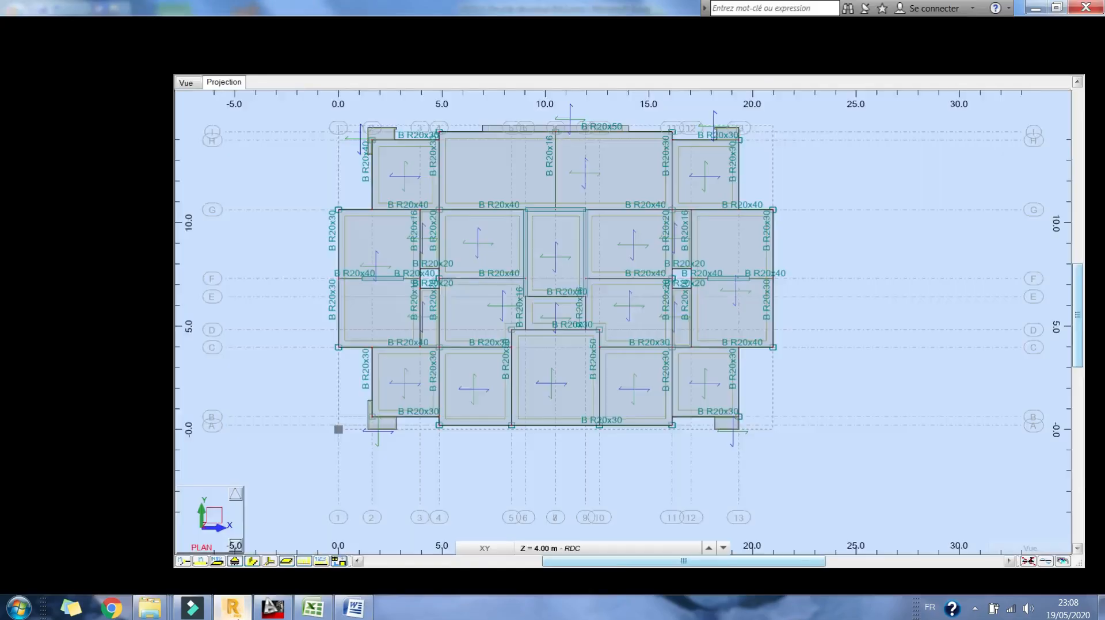
pyautogui.click(232, 610)
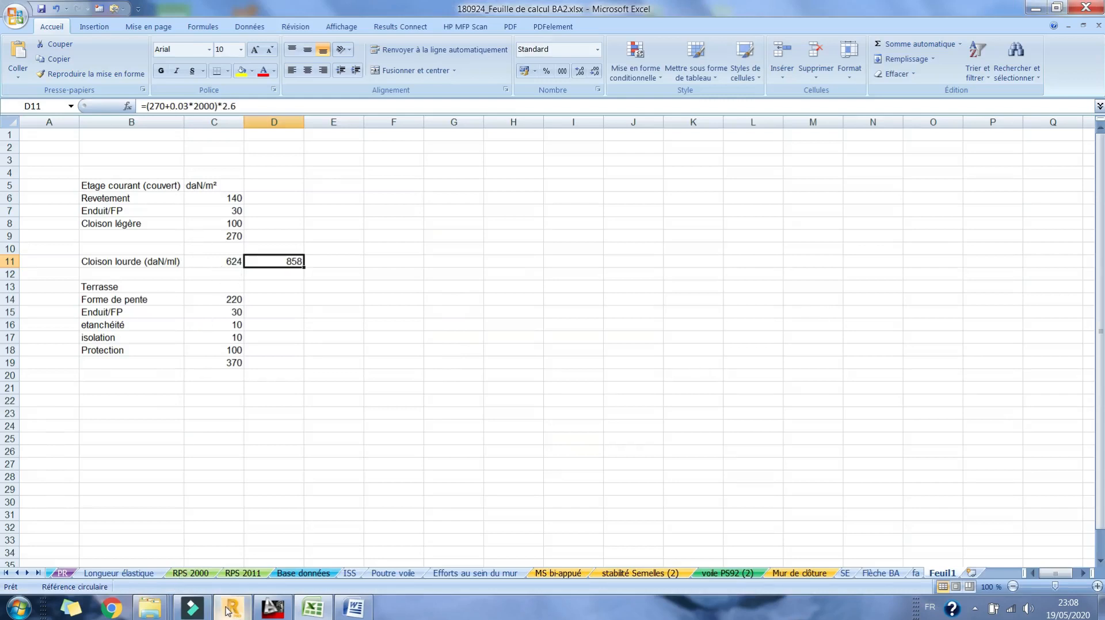
pyautogui.click(228, 612)
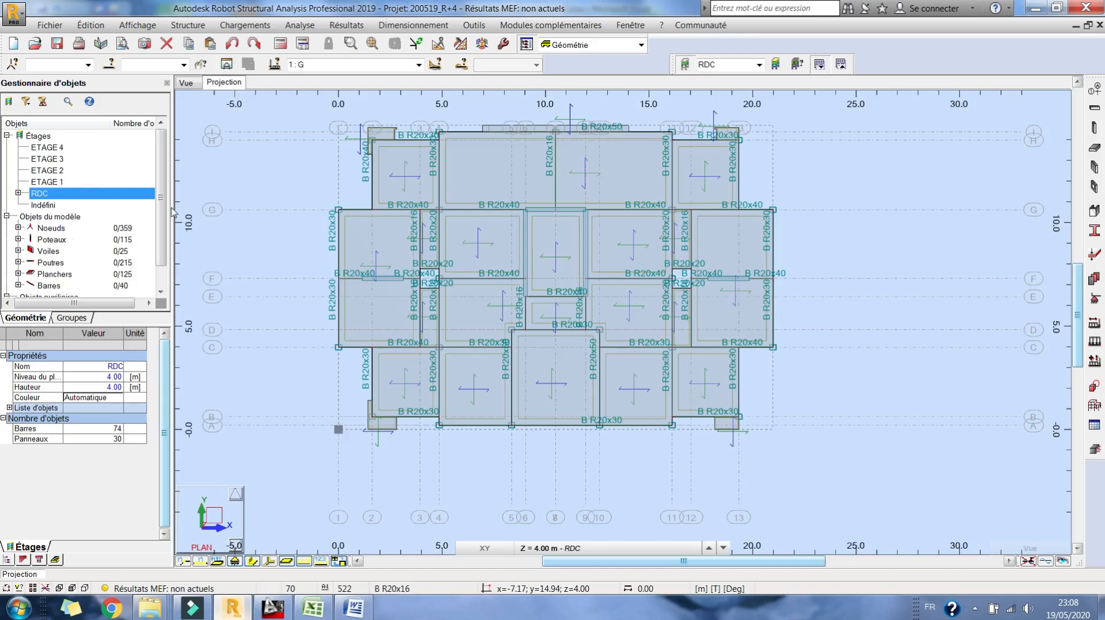
pyautogui.click(1095, 343)
pyautogui.click(978, 140)
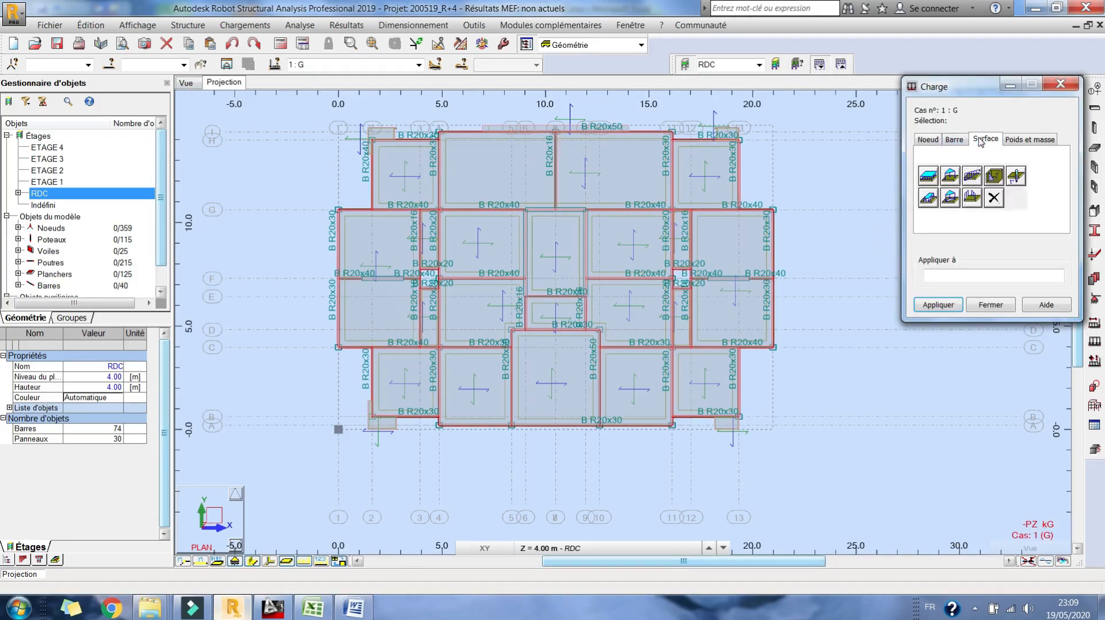
pyautogui.click(928, 176)
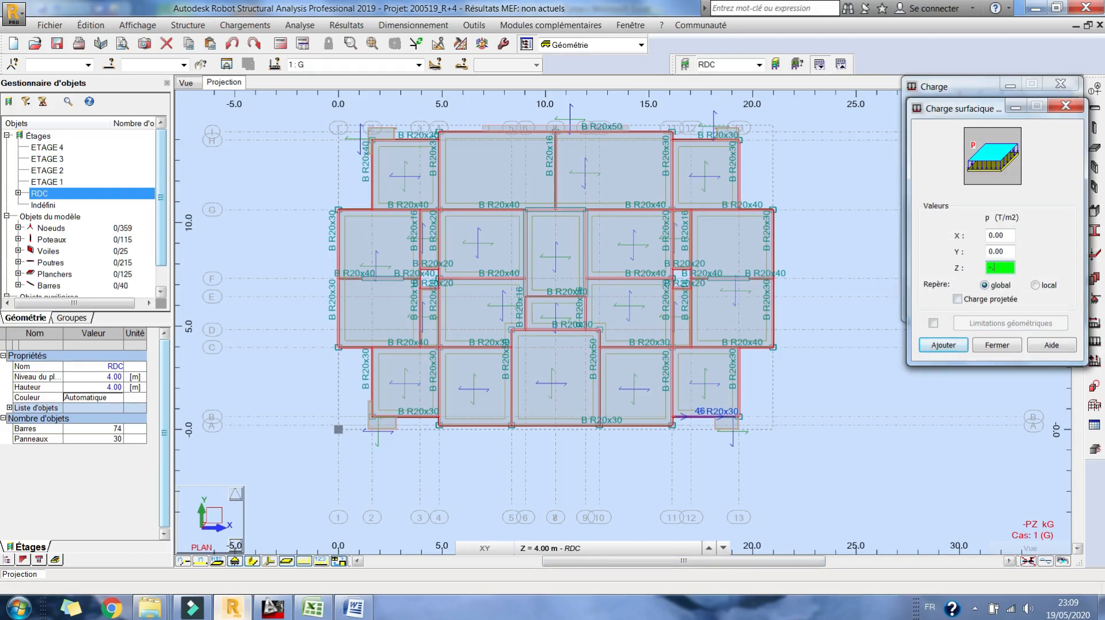
pyautogui.click(944, 345)
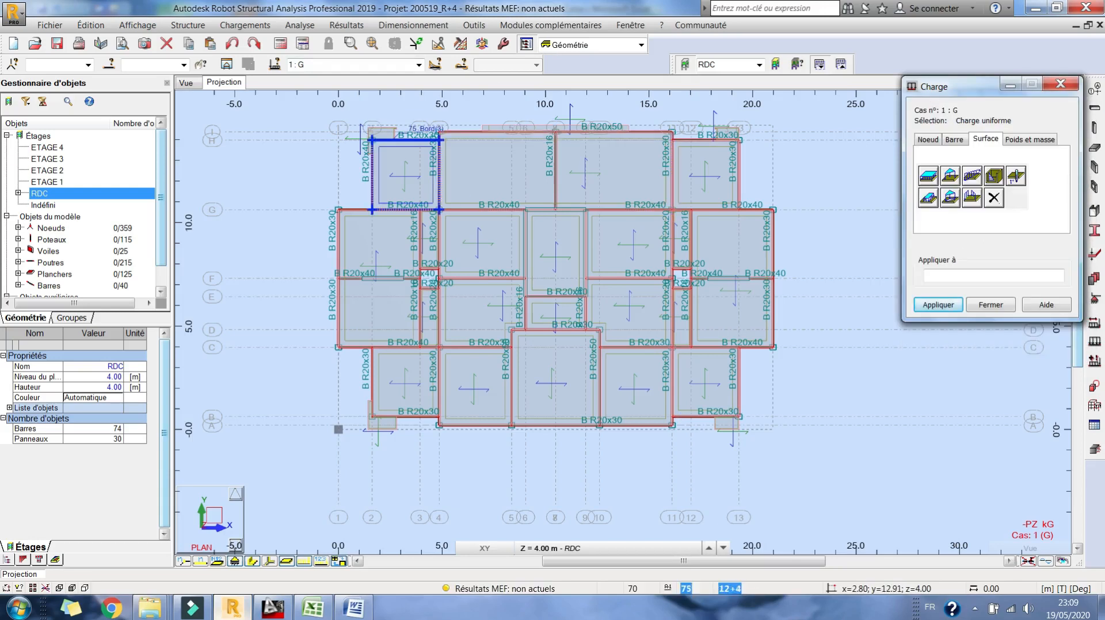
# Apply the defined uniform surface load to the RDC floor panels one by one in the plan view
pyautogui.click(397, 162)
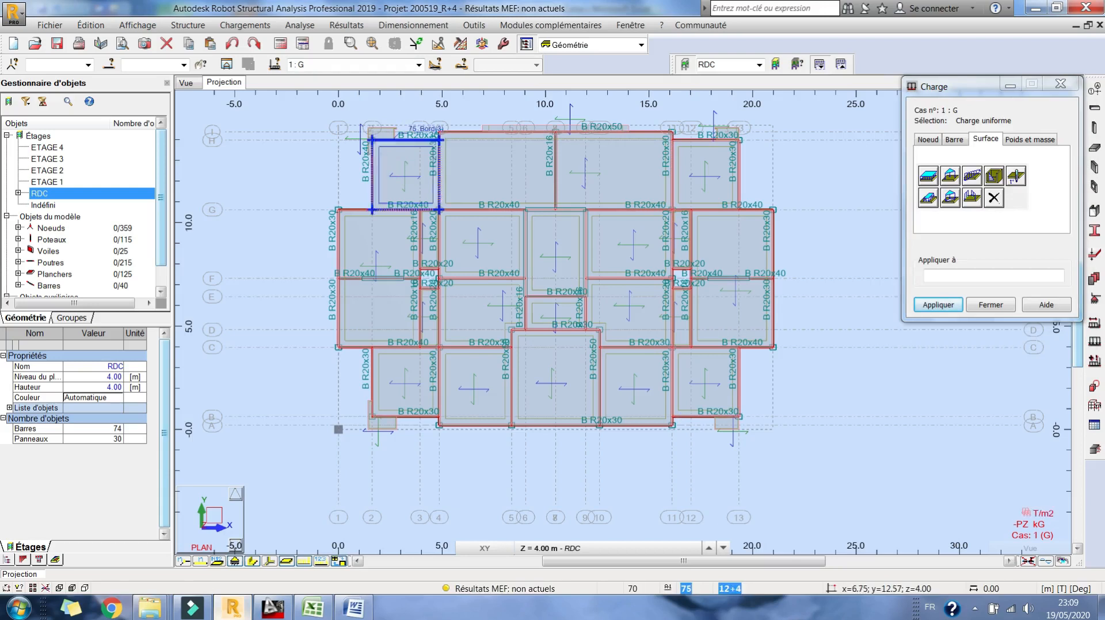
pyautogui.click(481, 168)
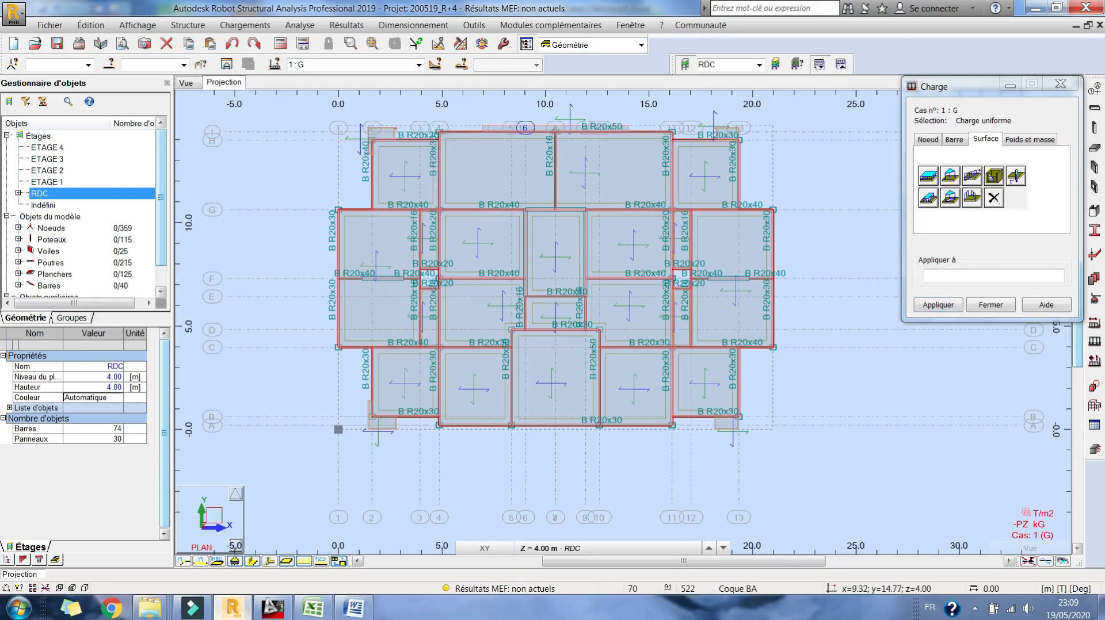
pyautogui.click(717, 160)
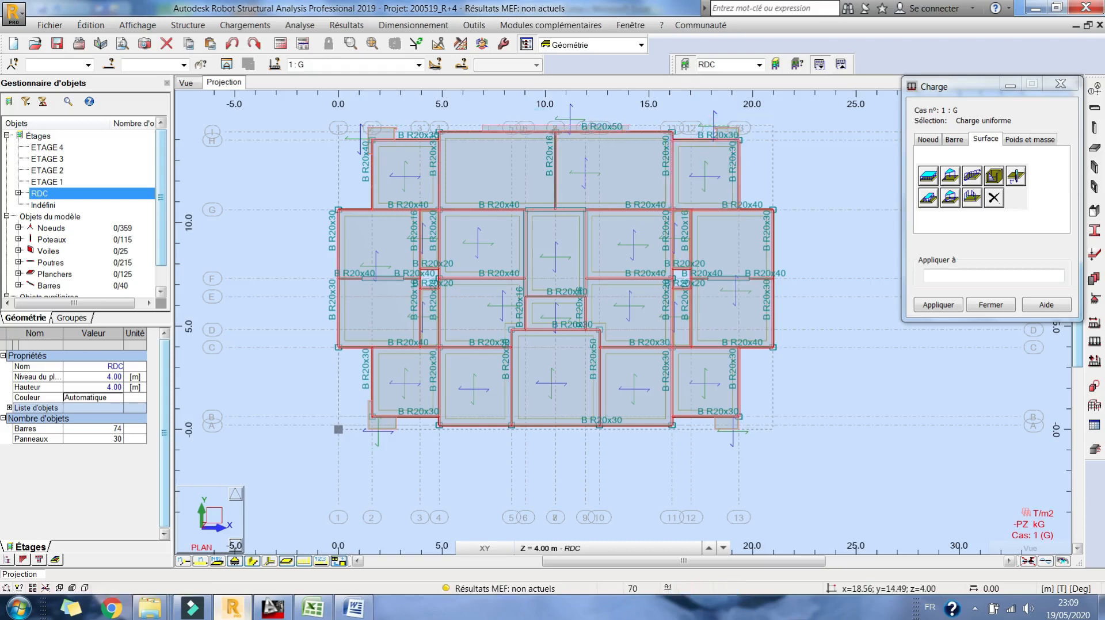
pyautogui.click(399, 238)
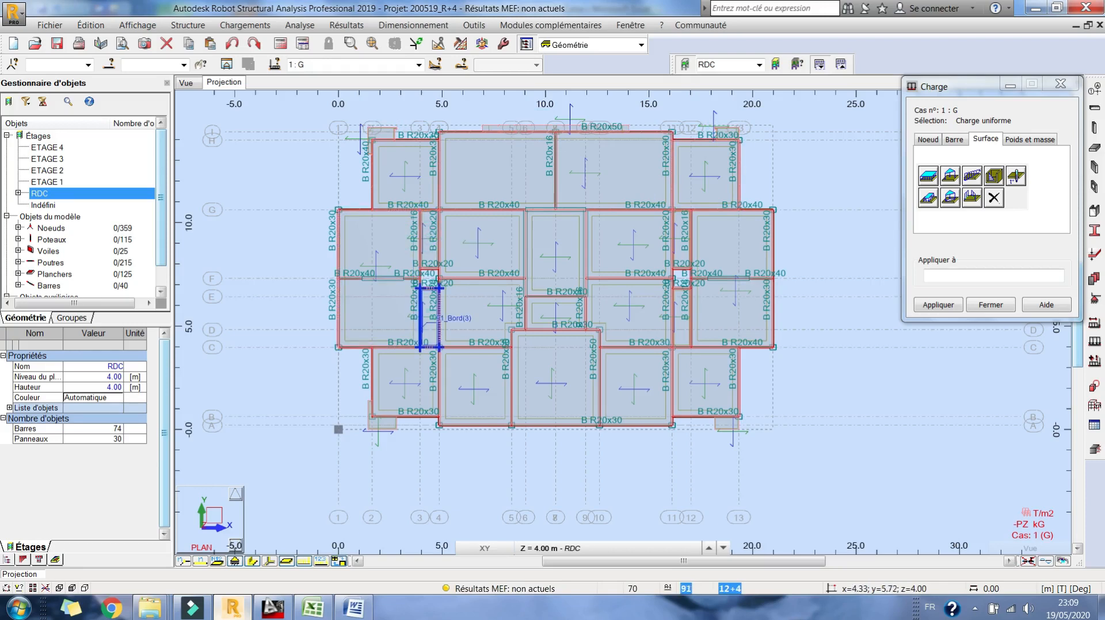
pyautogui.click(477, 316)
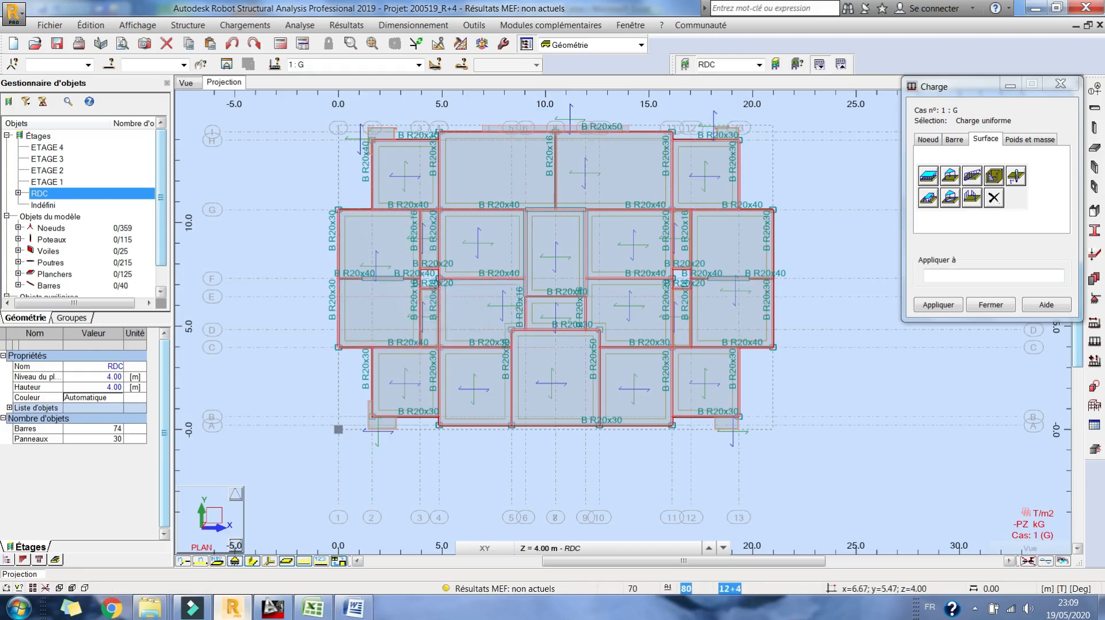
pyautogui.click(477, 253)
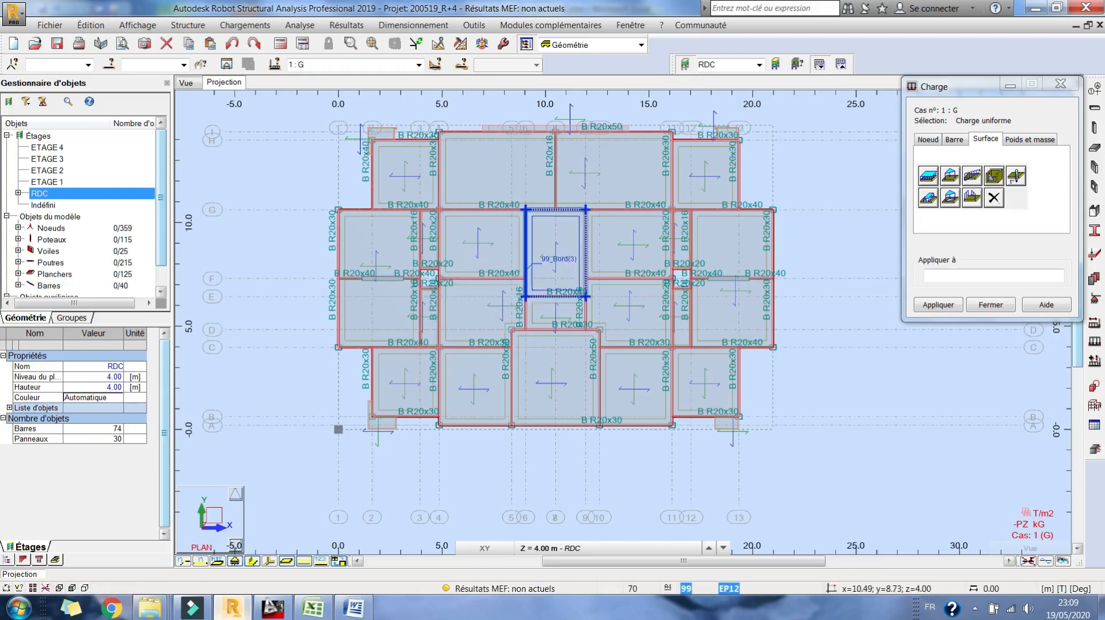
pyautogui.click(633, 254)
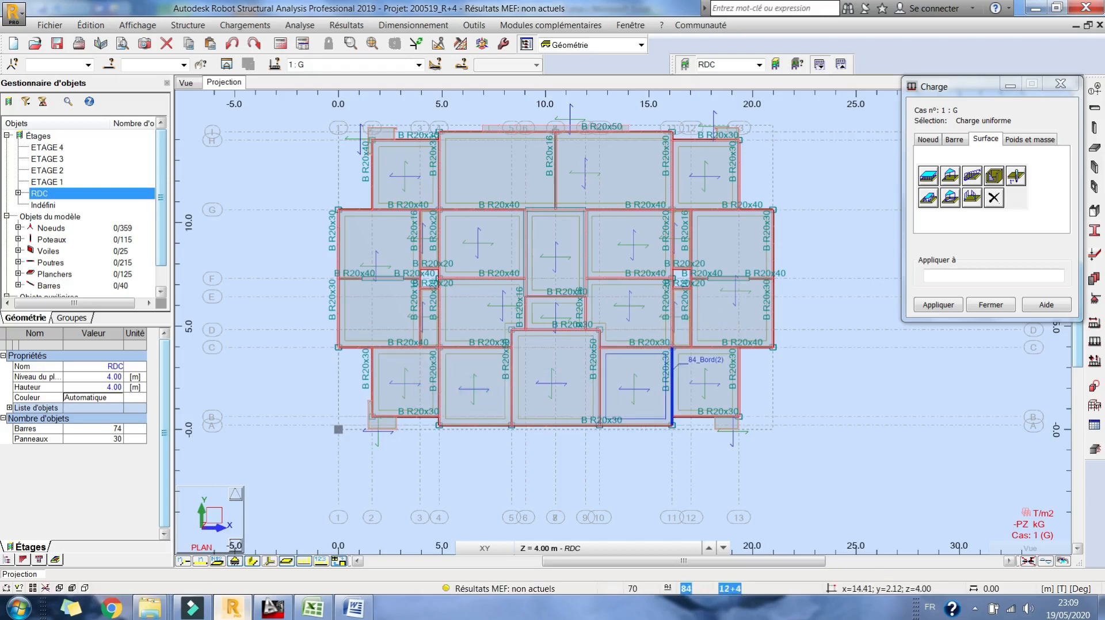
pyautogui.click(636, 382)
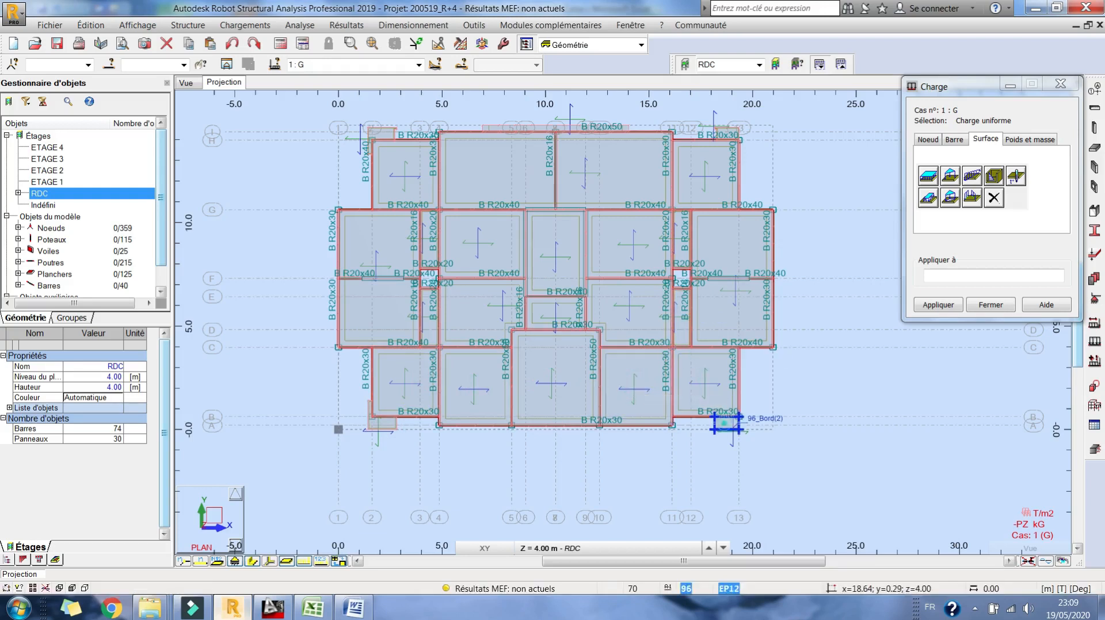
# Switch to the 3D view of the RDC and turn off the display of bar releases (Relâchements)
pyautogui.click(195, 84)
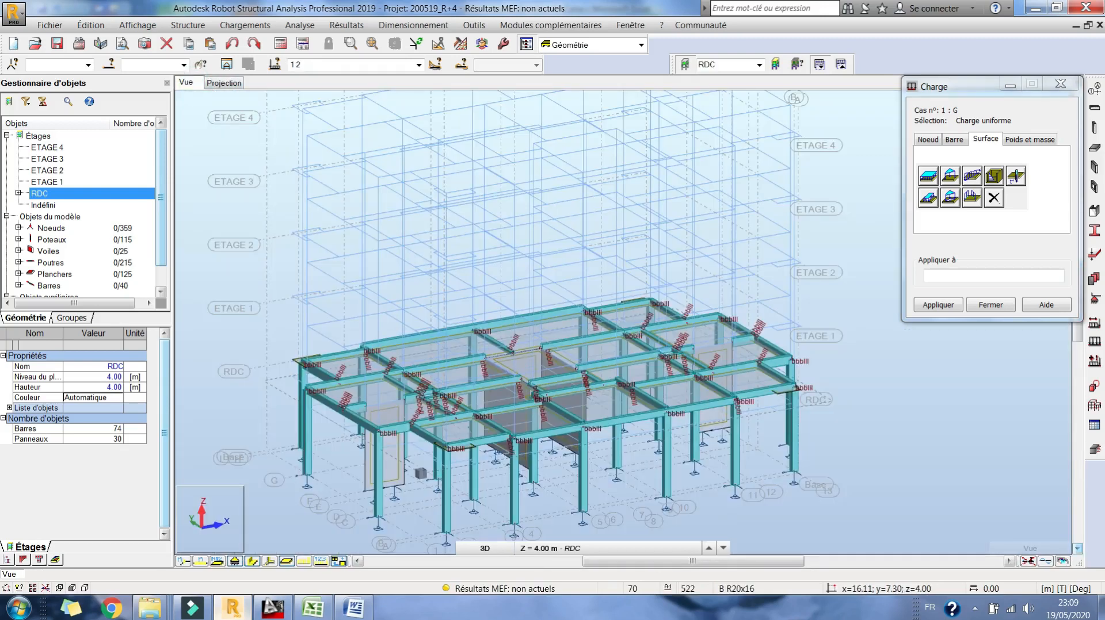
pyautogui.moveTo(376, 438); pyautogui.dragTo(359, 370, button='middle')
pyautogui.rightClick(349, 239)
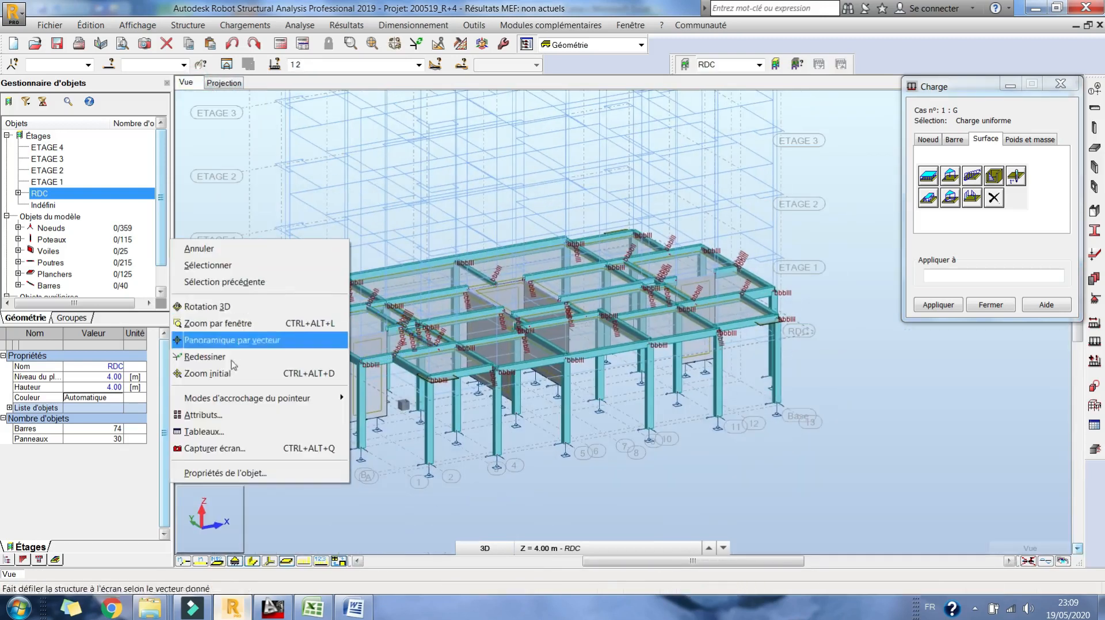
pyautogui.click(213, 415)
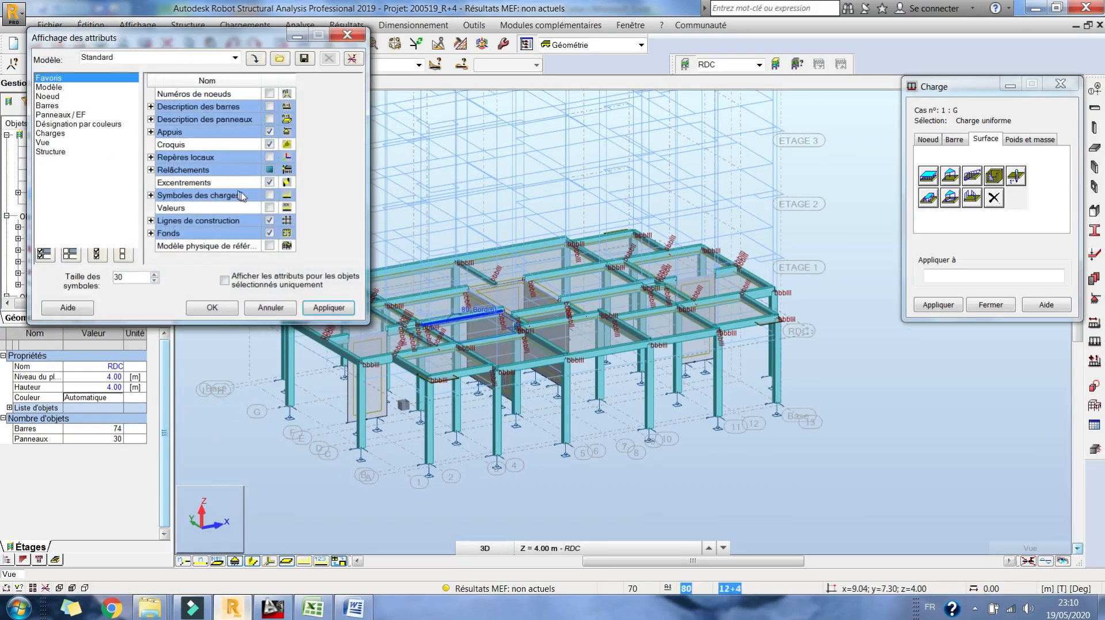
pyautogui.click(268, 169)
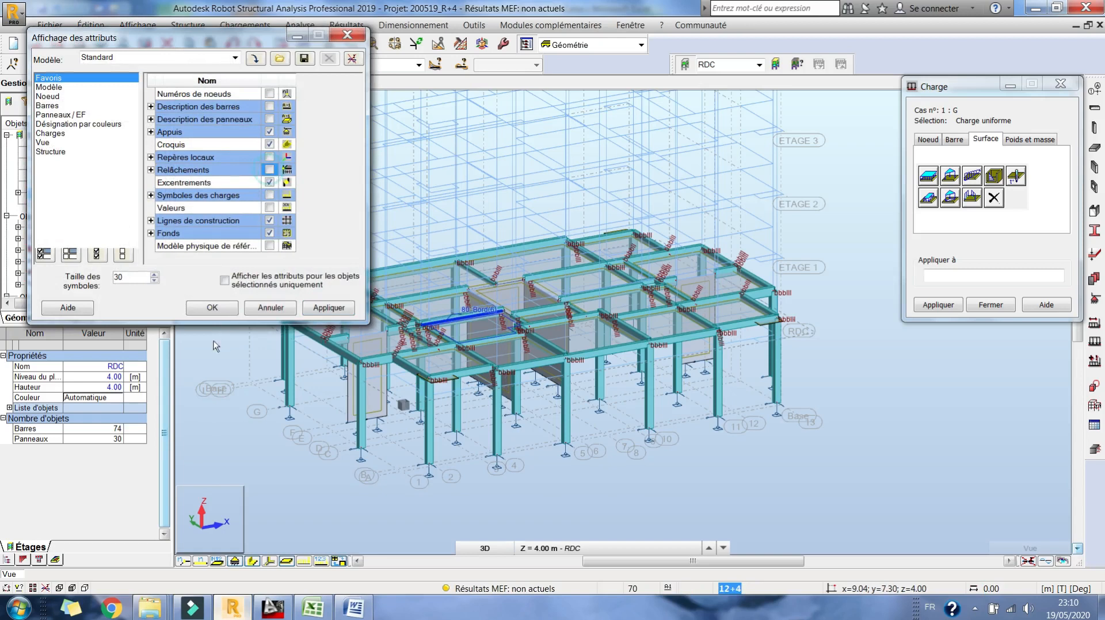
pyautogui.click(211, 308)
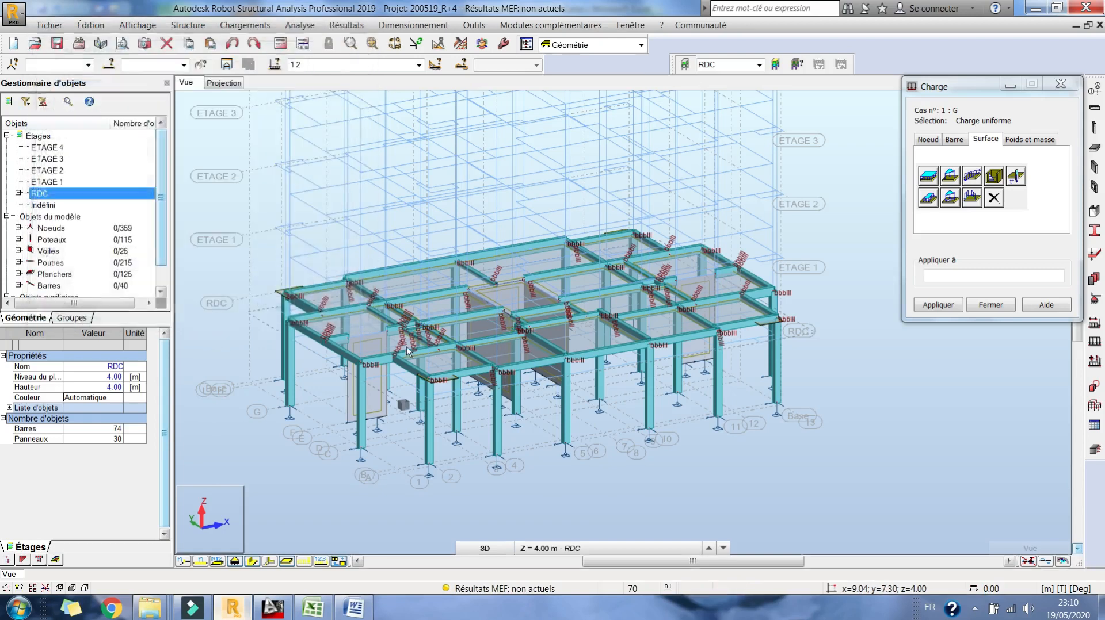
# Display the load symbols and their values in the 3D view and check which RDC slab panels carry the surface load
pyautogui.click(304, 563)
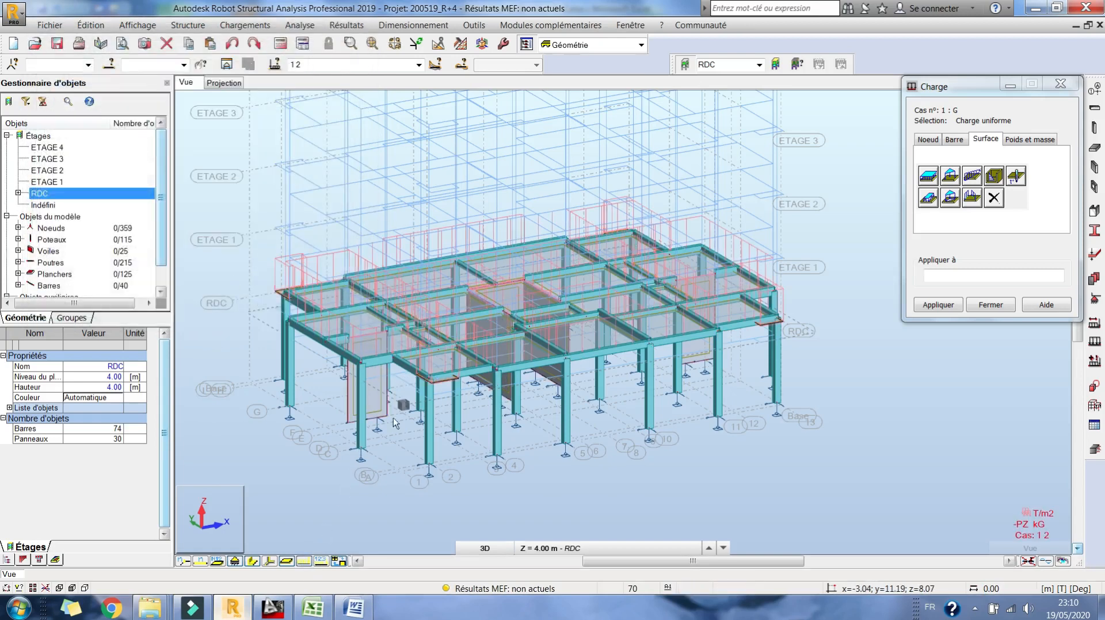
pyautogui.click(322, 561)
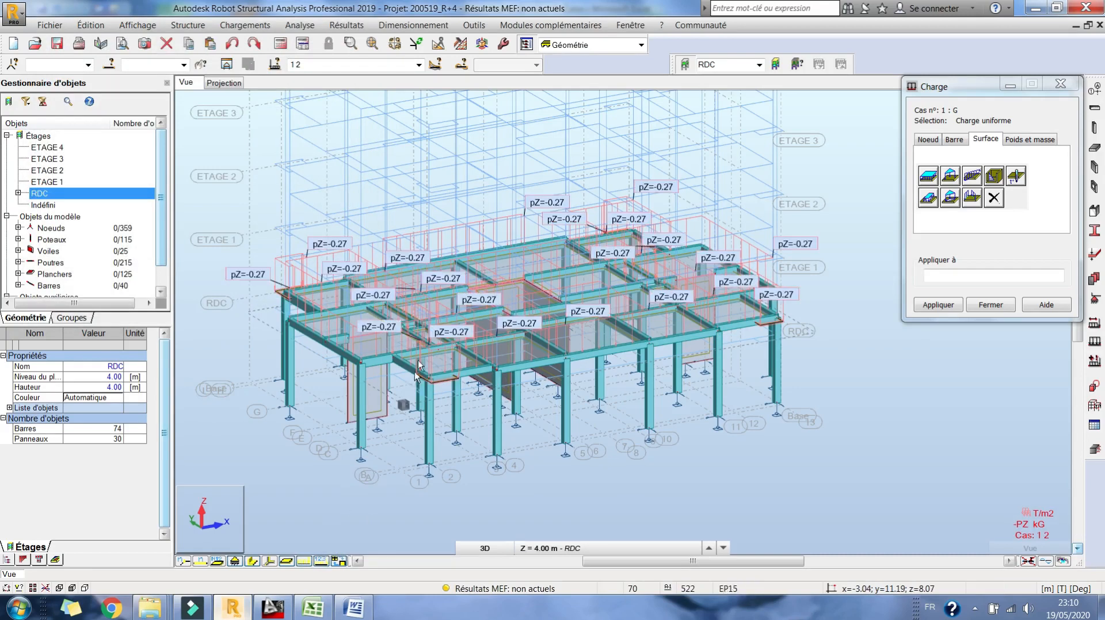
pyautogui.rightClick(748, 189)
pyautogui.click(707, 238)
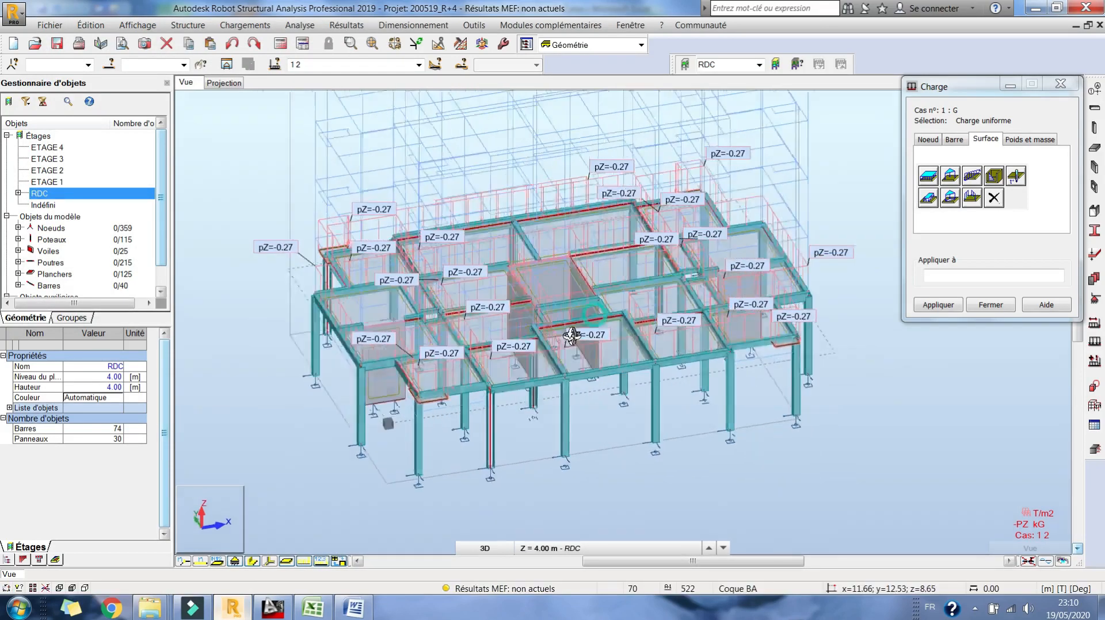
pyautogui.moveTo(490, 397); pyautogui.dragTo(689, 314)
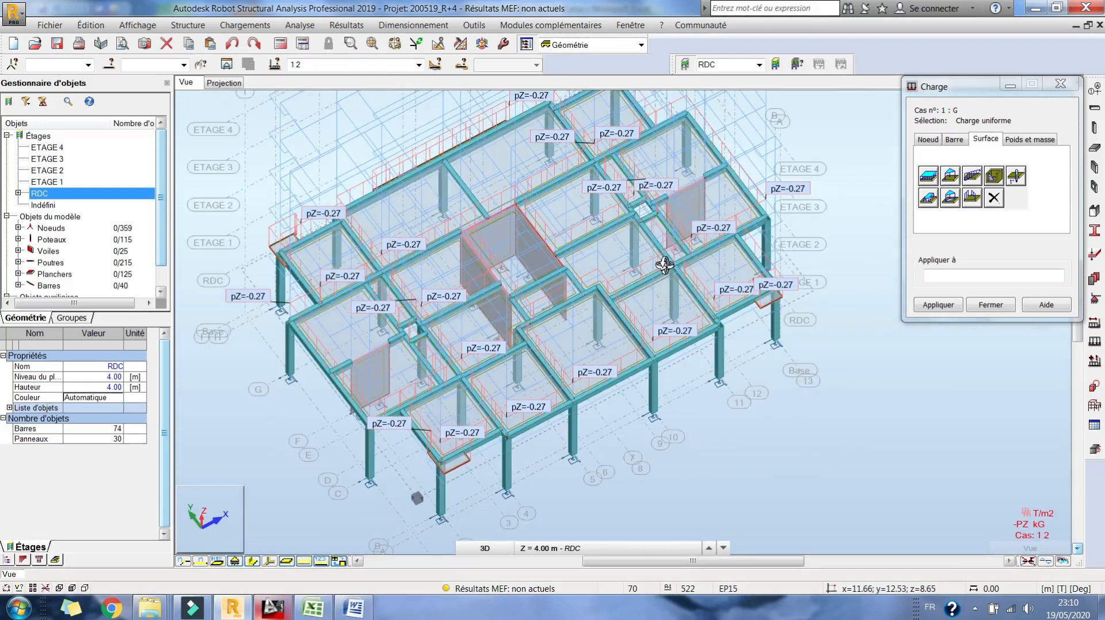
pyautogui.scroll(5, 666, 215)
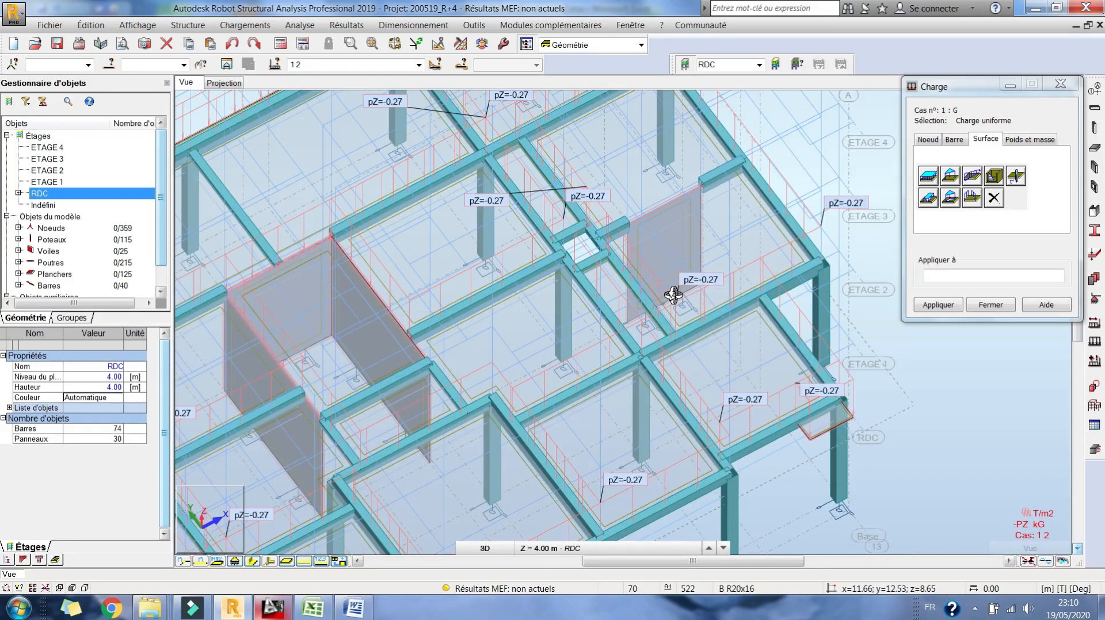
# Examine the surface load values around the stairwell and across the RDC slabs from several angles in 3D
pyautogui.scroll(-5, 672, 295)
pyautogui.moveTo(578, 328); pyautogui.dragTo(576, 305, button='middle')
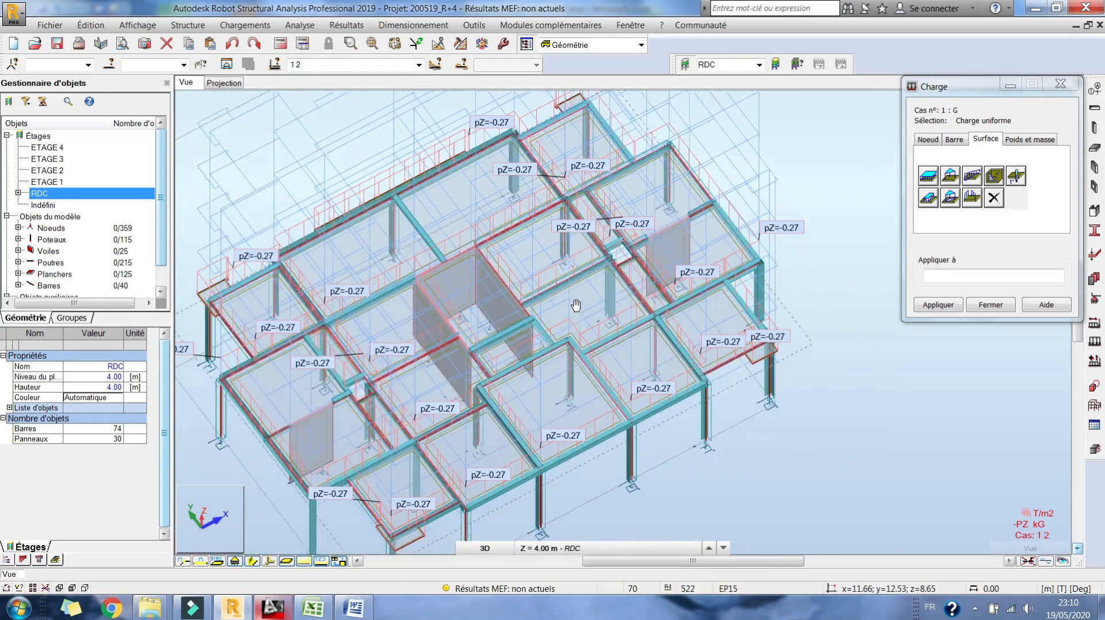
pyautogui.scroll(3, 437, 374)
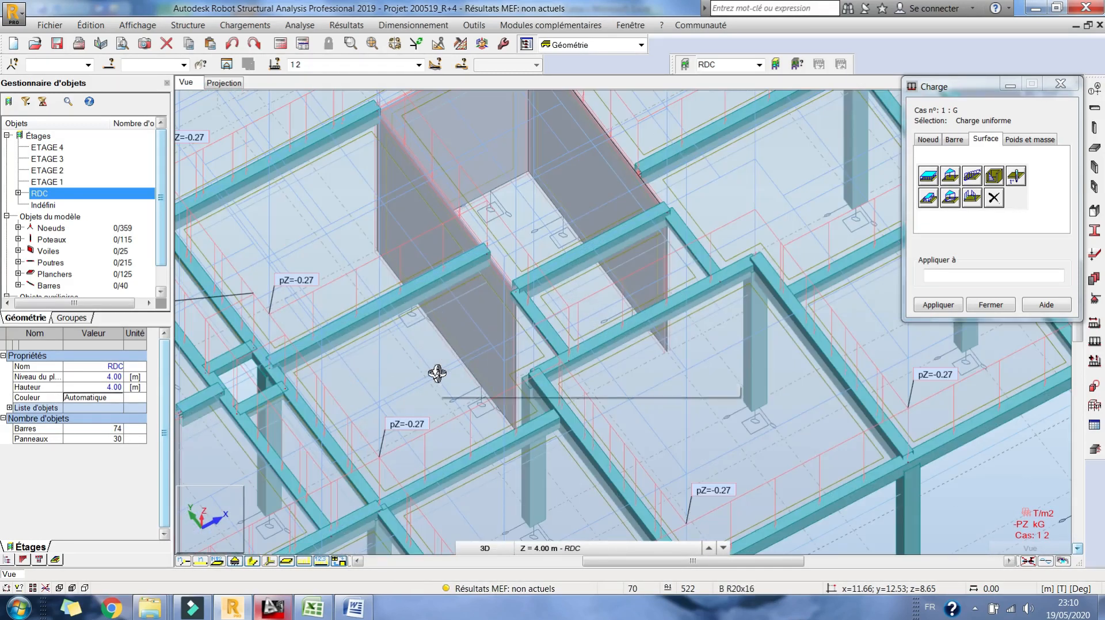
pyautogui.scroll(-5, 453, 311)
pyautogui.keyDown('shift'); pyautogui.moveTo(542, 362); pyautogui.dragTo(540, 99, button='middle'); pyautogui.keyUp('shift')
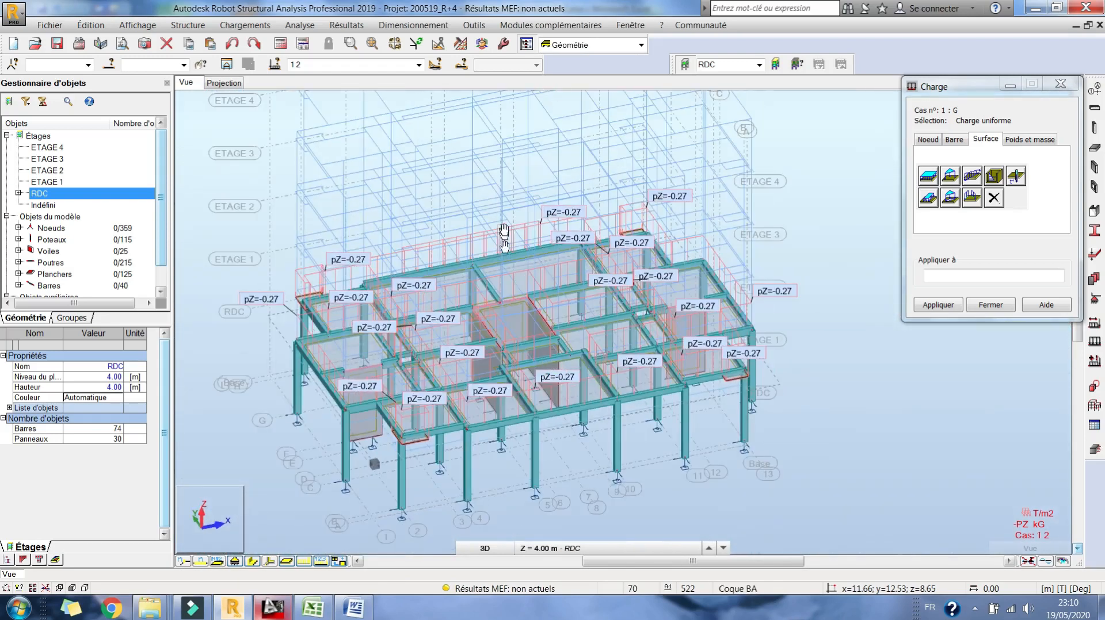
pyautogui.moveTo(511, 278); pyautogui.dragTo(505, 228, button='middle')
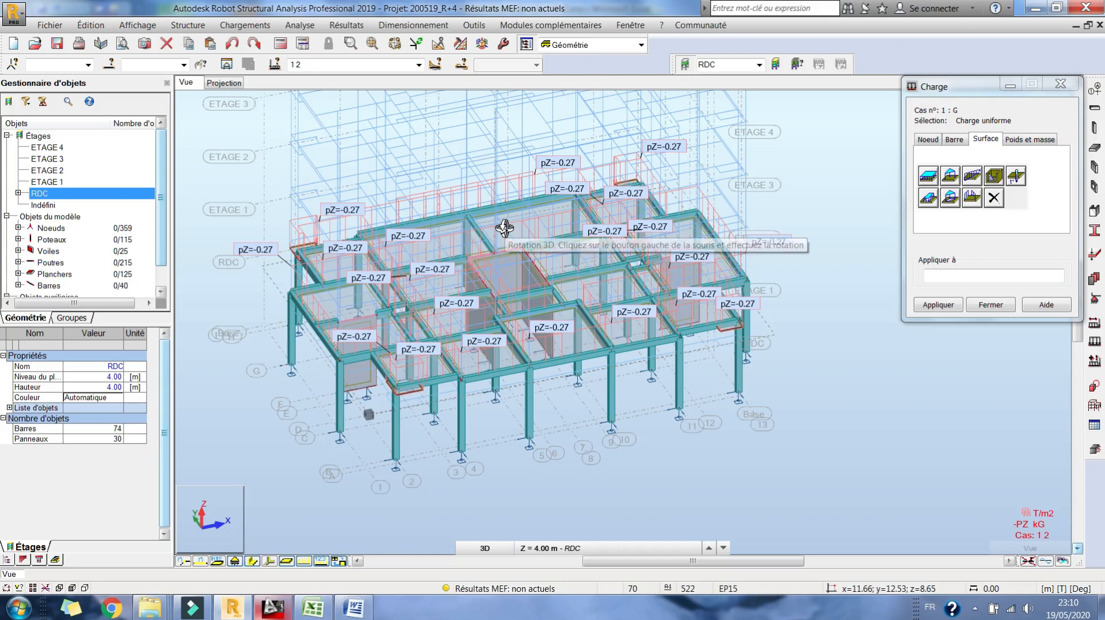
# Undo the last load operations and delete the case G uniform surface load record from the loads table
pyautogui.click(233, 40)
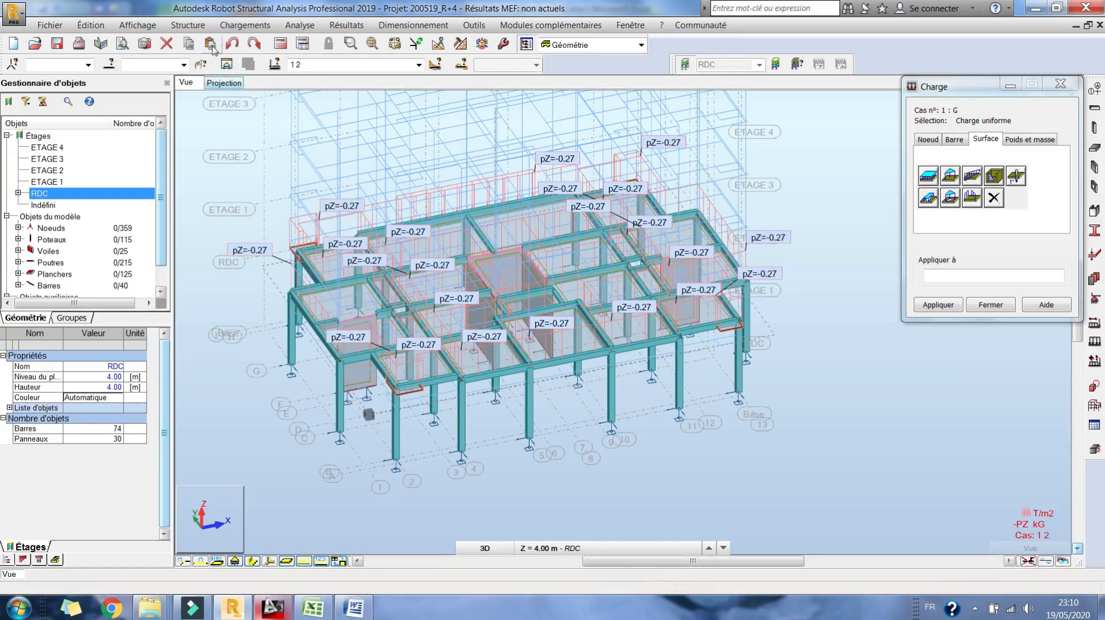
pyautogui.click(230, 45)
pyautogui.click(244, 25)
pyautogui.click(281, 114)
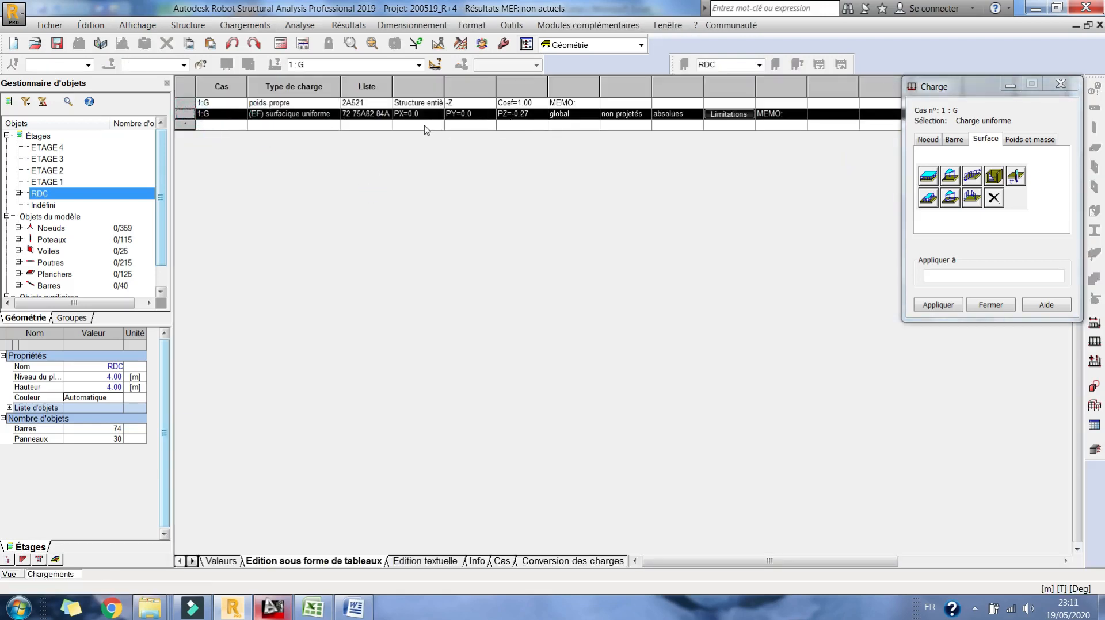
pyautogui.press('Delete')
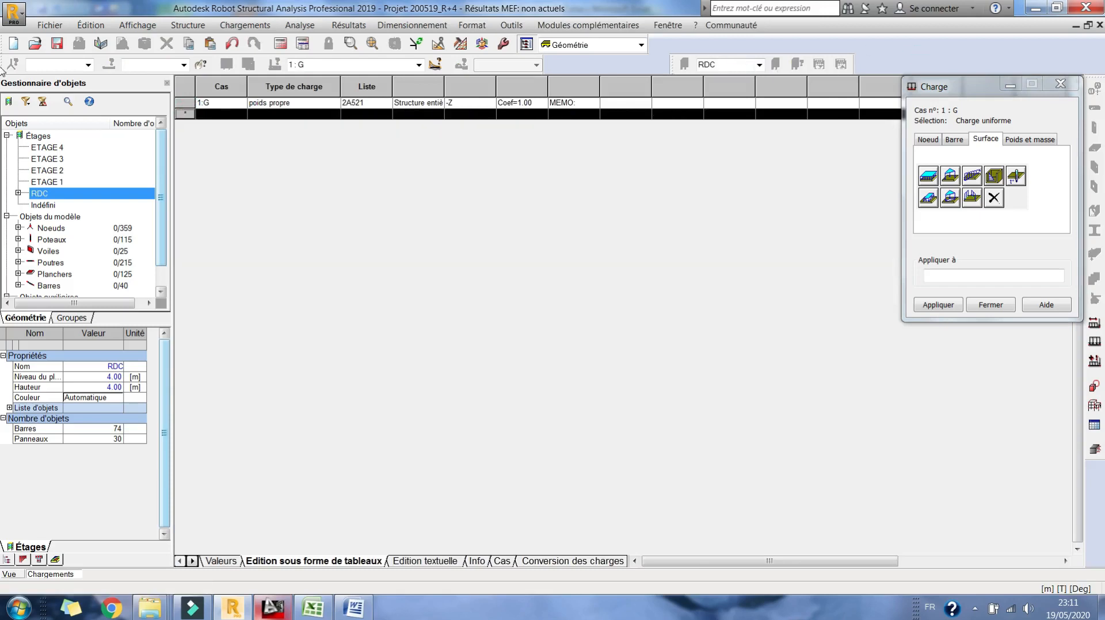
pyautogui.click(1099, 25)
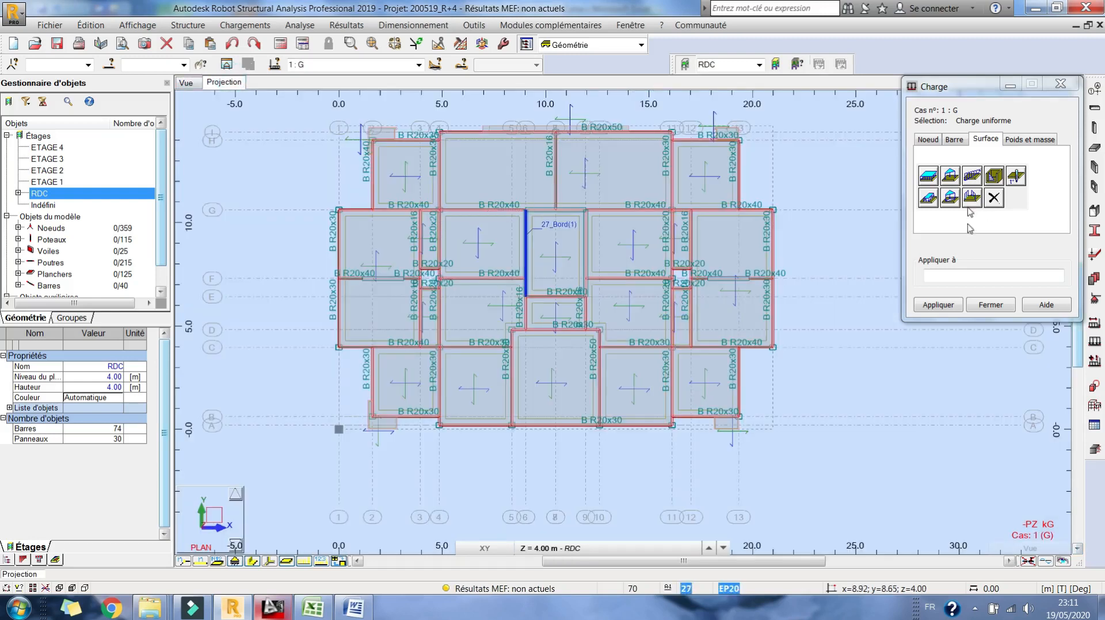
# Select all RDC floor panels except the central stairwell panel and set their list, 72 75A82 84A98, as the load's target
pyautogui.click(945, 279)
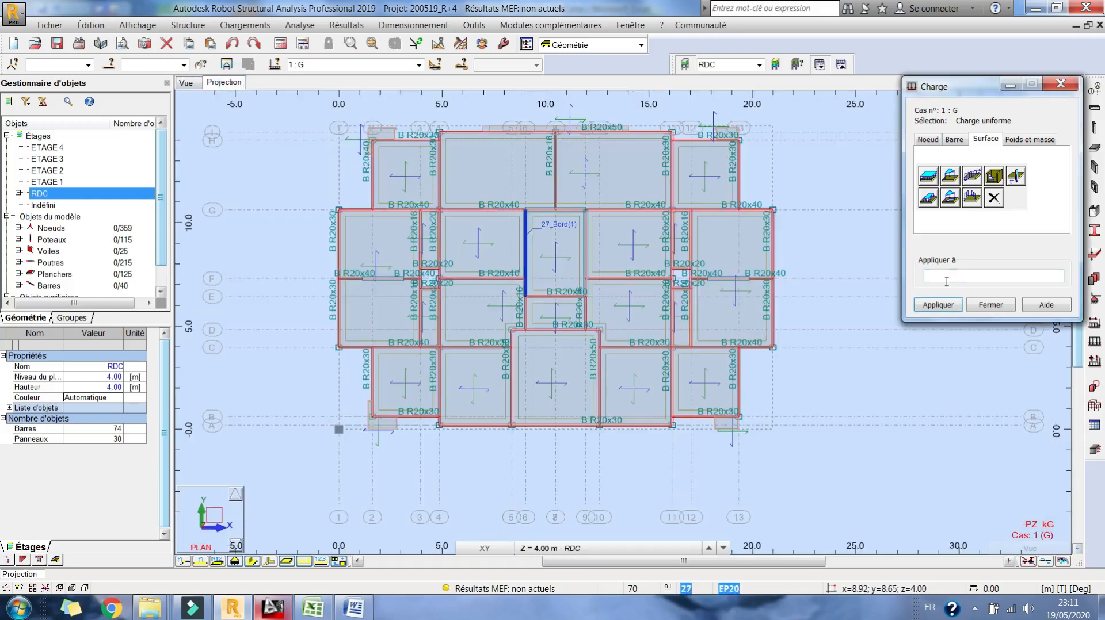
pyautogui.click(16, 195)
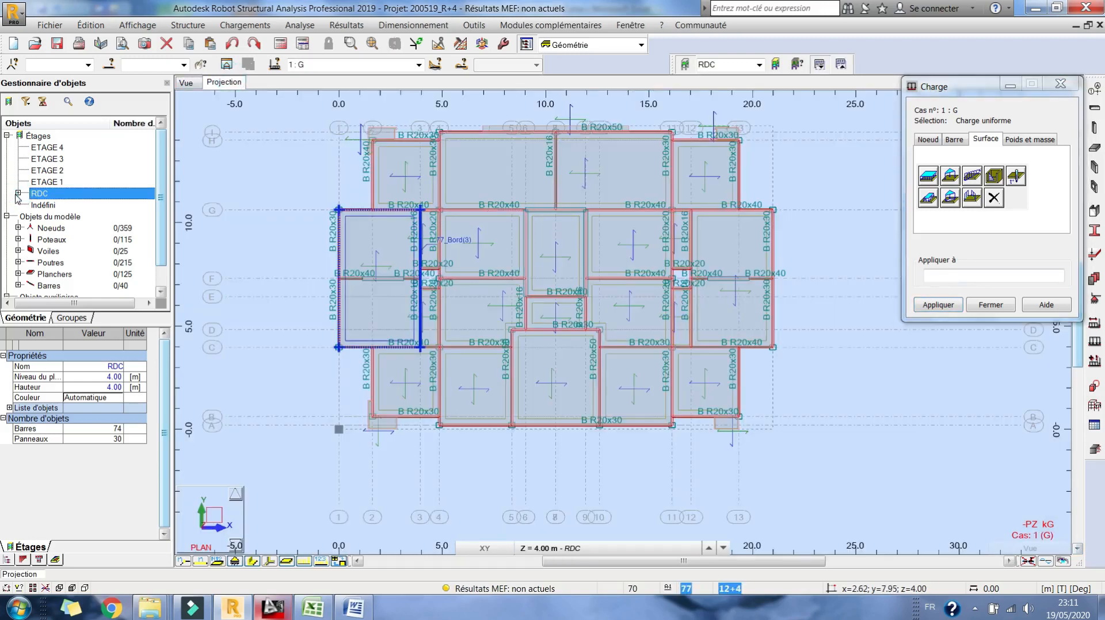
pyautogui.click(17, 194)
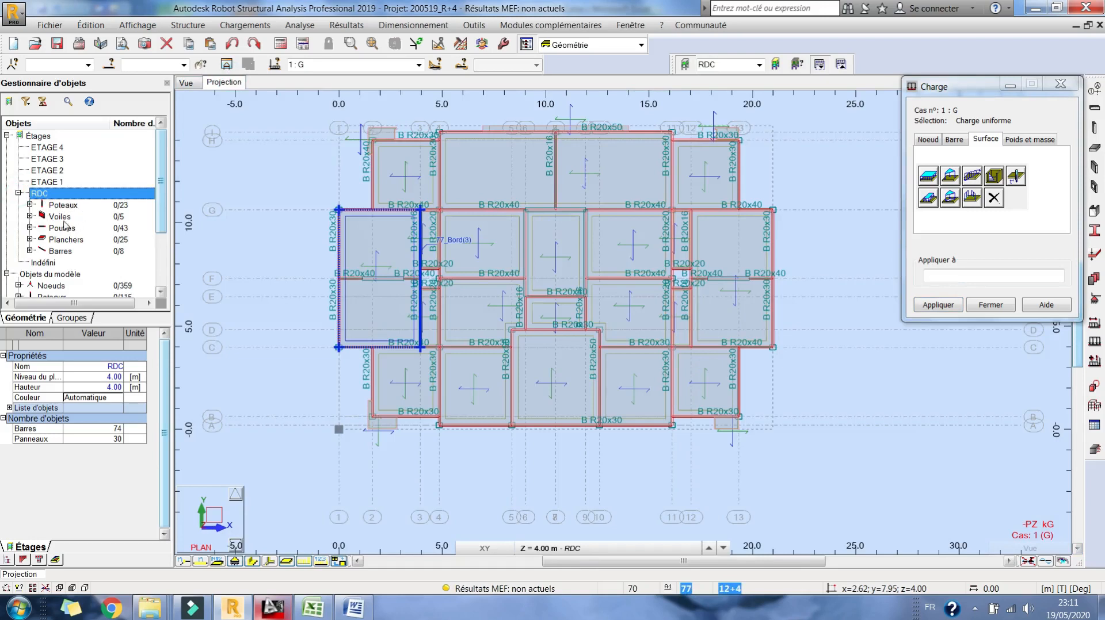
pyautogui.click(35, 240)
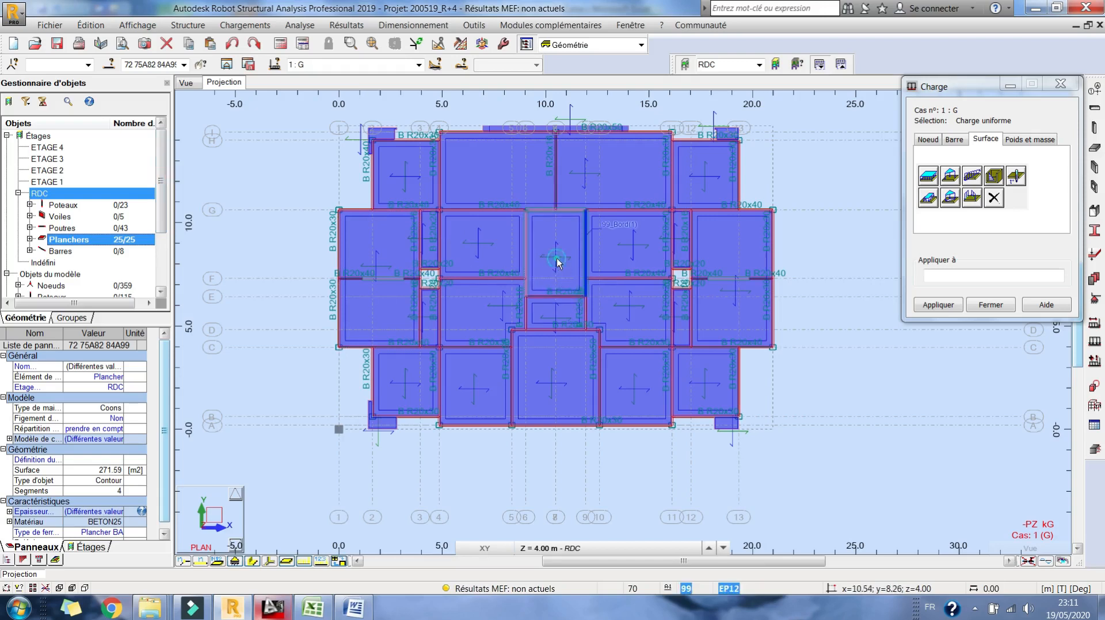
pyautogui.keyDown('ctrl'); pyautogui.click(577, 286); pyautogui.keyUp('ctrl')
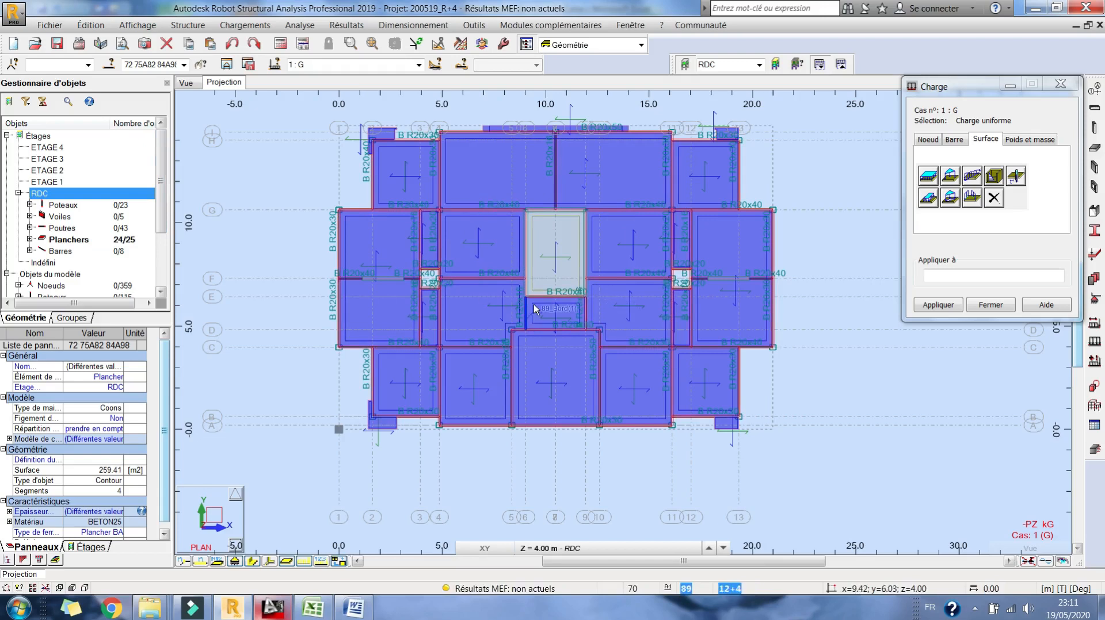
pyautogui.click(146, 64)
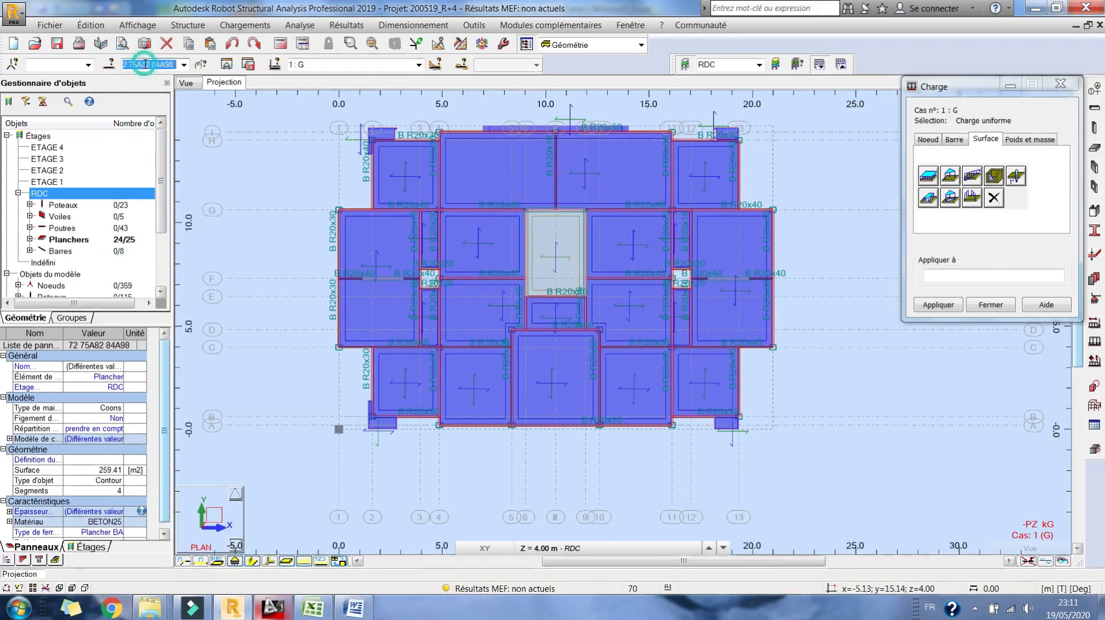
pyautogui.hotkey('ctrl', 'c')
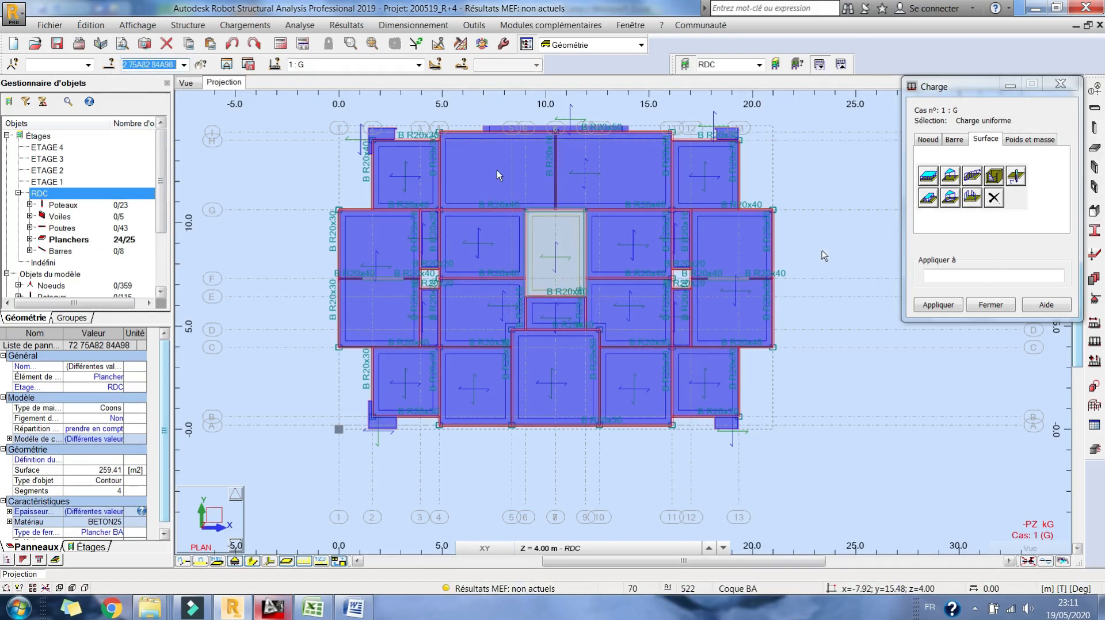
pyautogui.click(977, 277)
pyautogui.hotkey('ctrl', 'v')
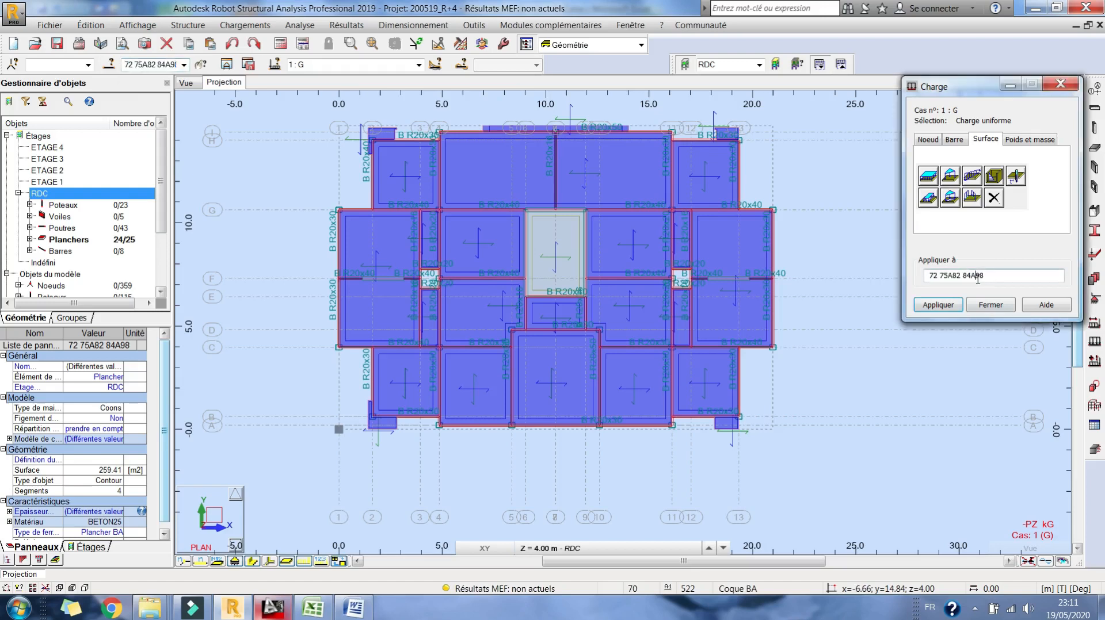
# Apply the -0.27 T/m² uniform surface load of case G to panels 72 75A82 84A98
pyautogui.click(928, 175)
pyautogui.click(955, 349)
pyautogui.click(938, 305)
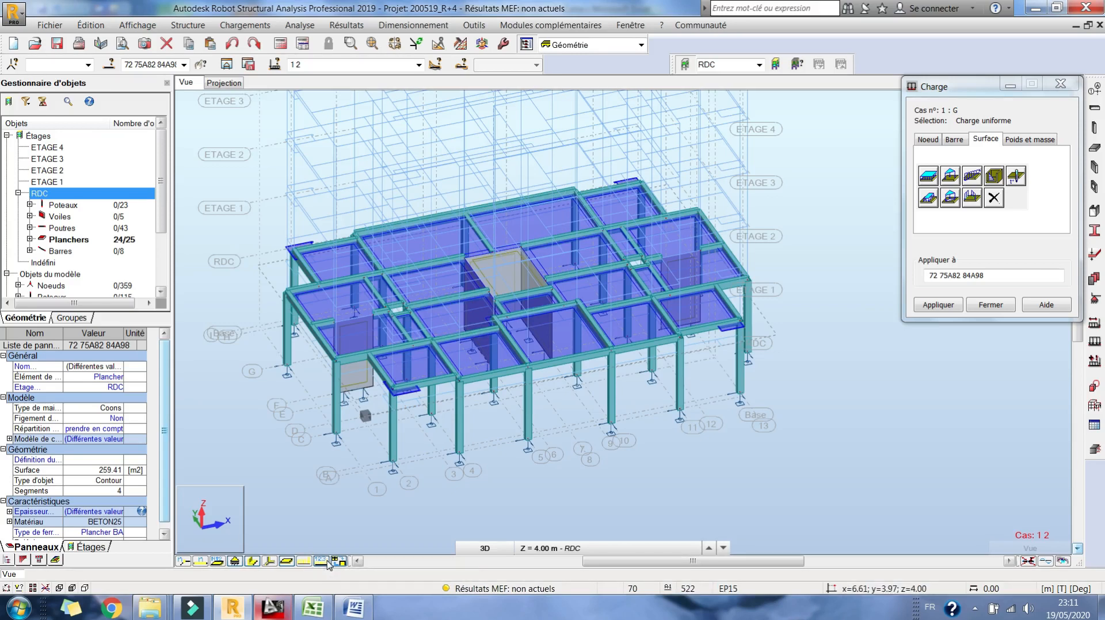
# Check the case G loads in the loads table, and display the load symbols and values in the 3D view
pyautogui.click(244, 25)
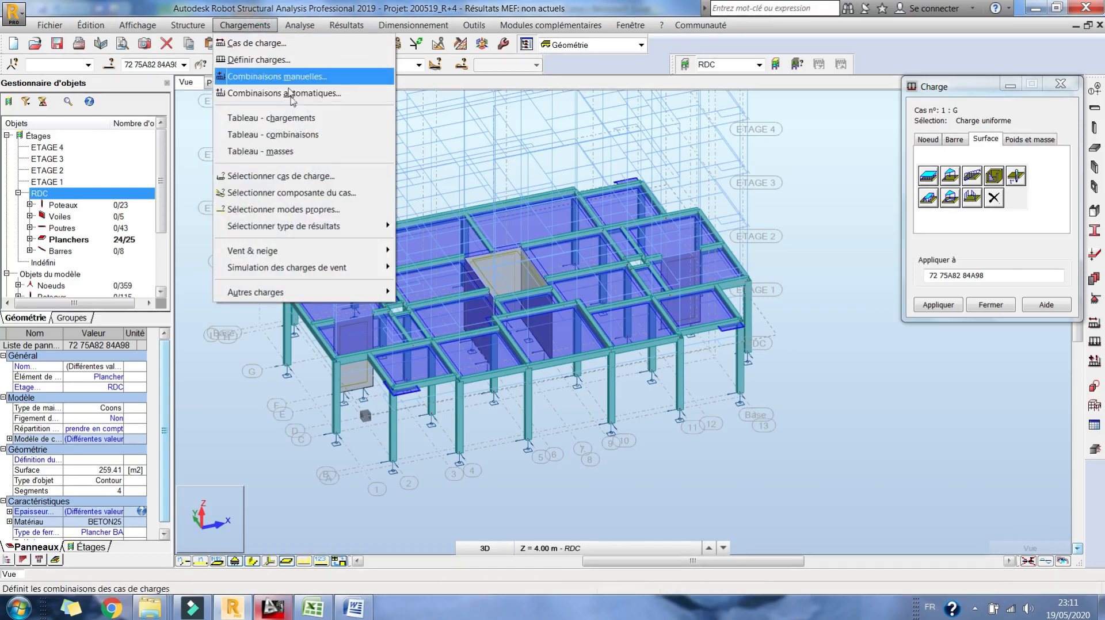
pyautogui.click(292, 118)
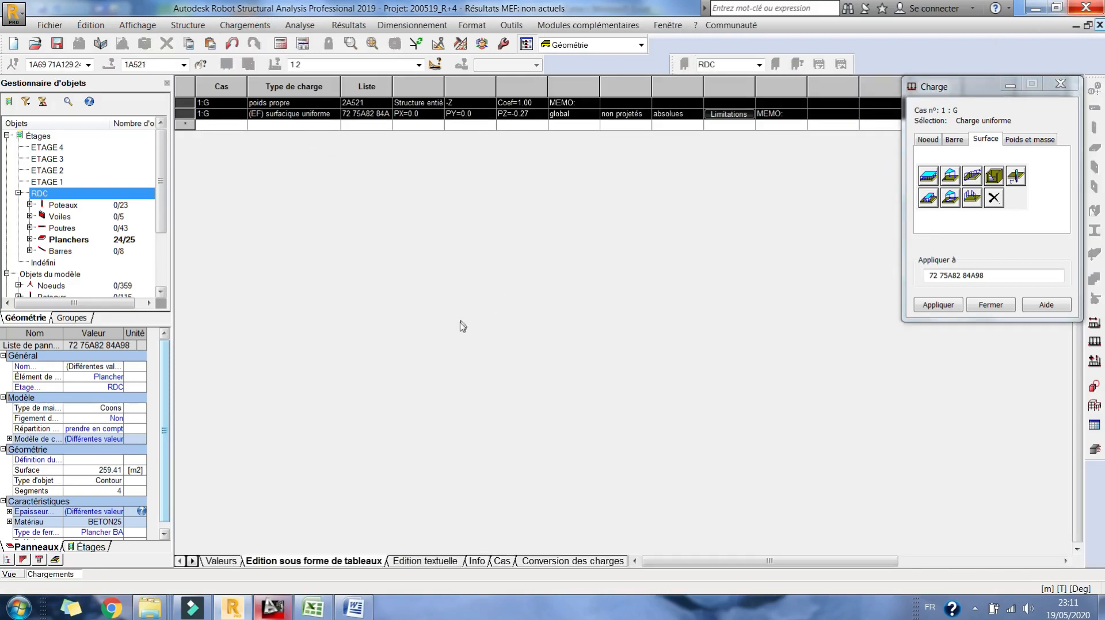
pyautogui.click(1100, 26)
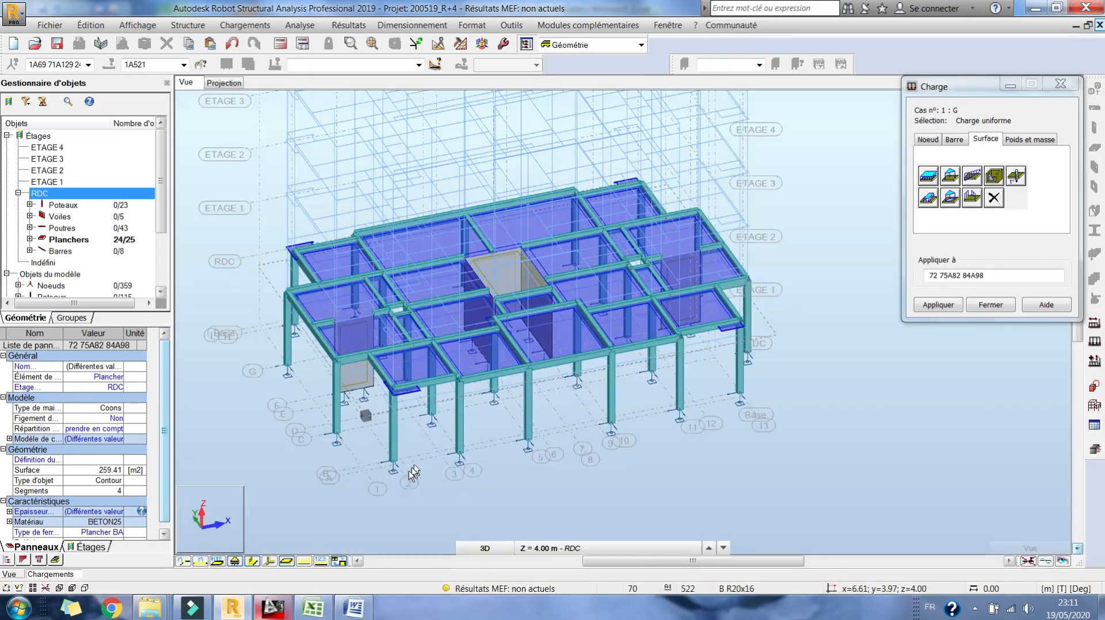
pyautogui.click(304, 562)
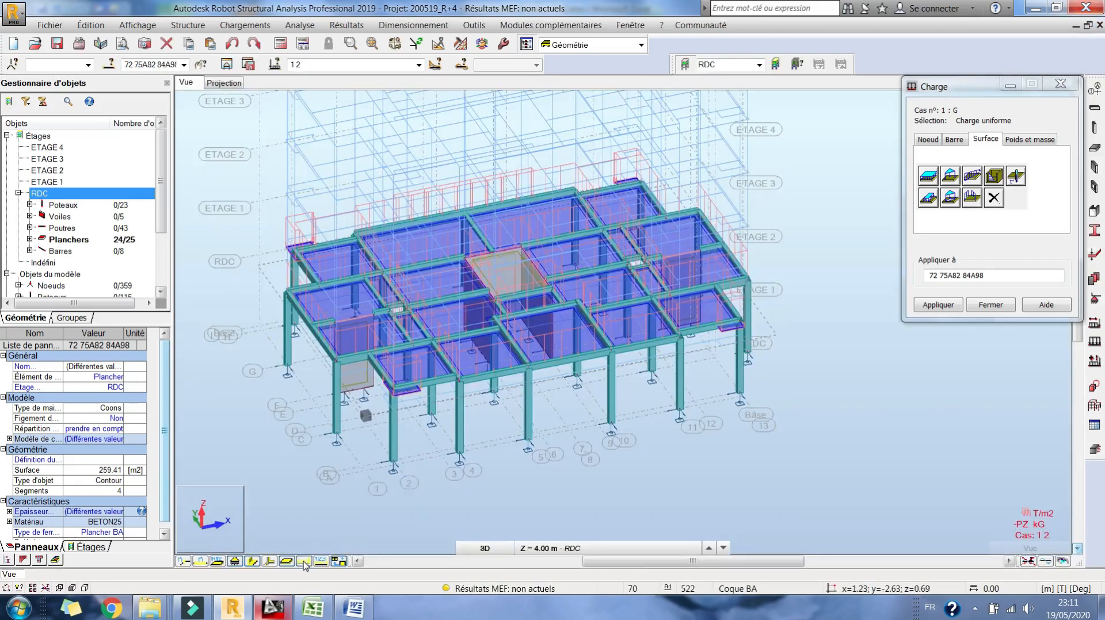
pyautogui.click(321, 561)
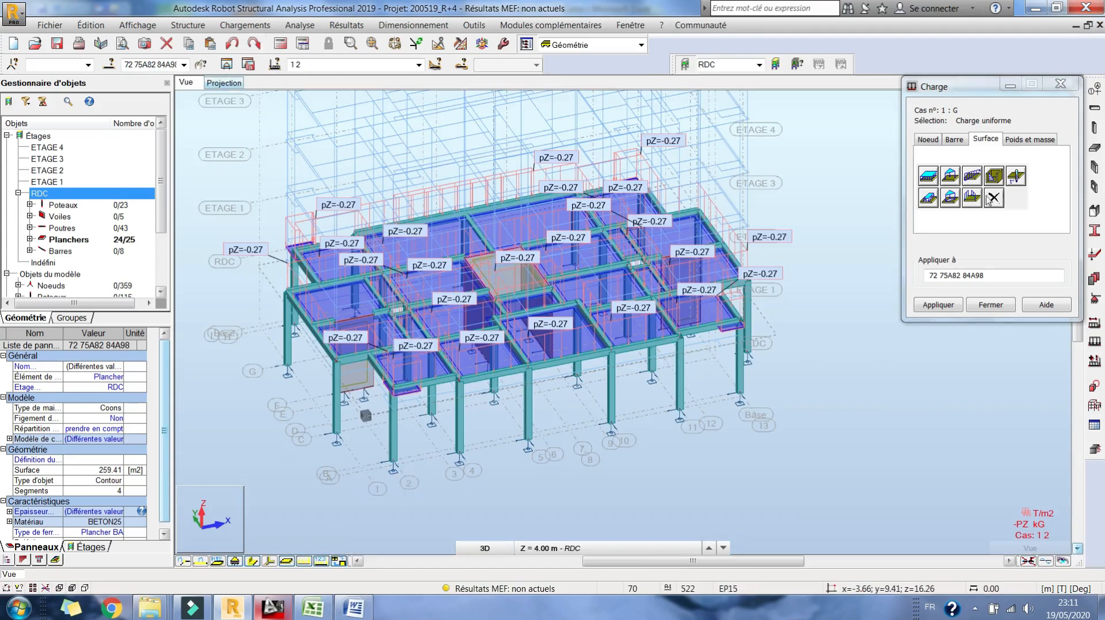
# Make Q the active load case and apply a uniform surface load of -0.15 T/m² along global Z to the same panels
pyautogui.click(419, 65)
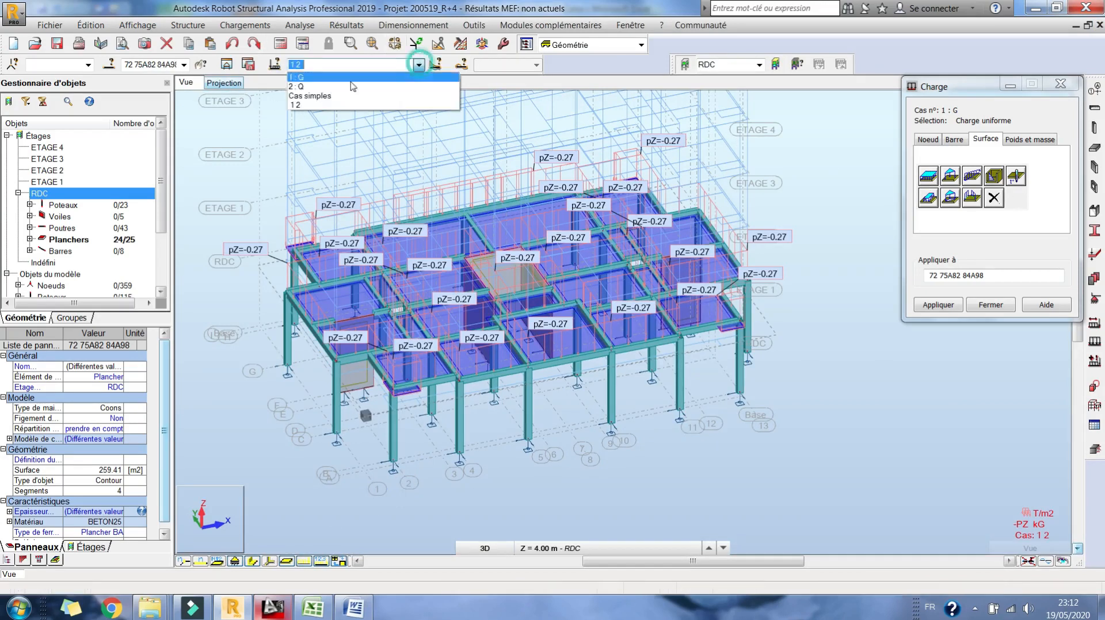
pyautogui.click(331, 87)
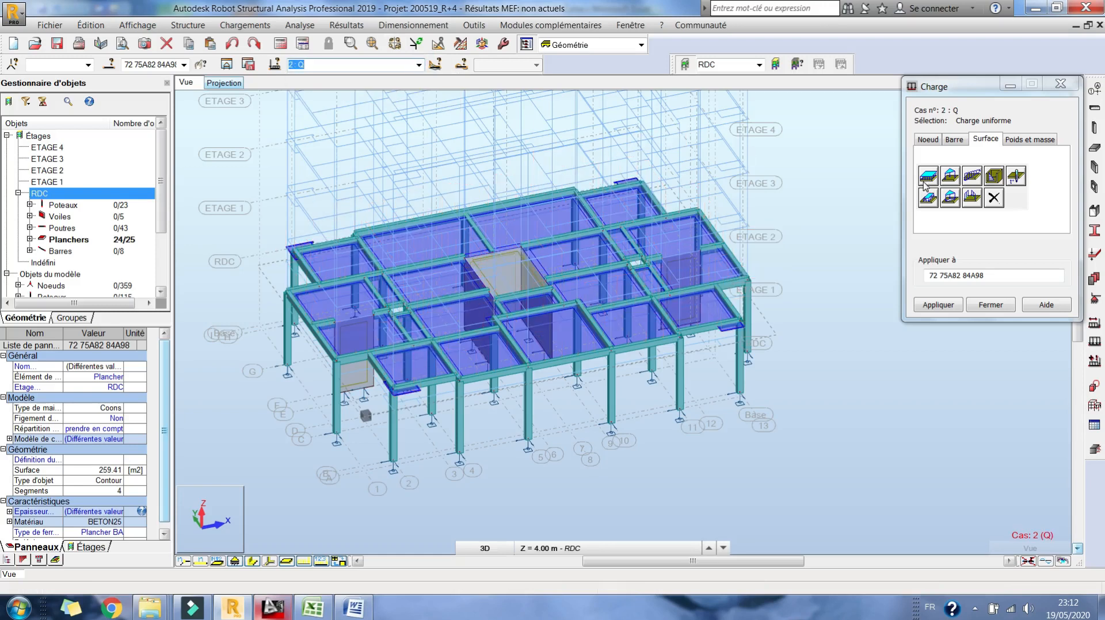
pyautogui.click(928, 176)
pyautogui.moveTo(994, 268); pyautogui.dragTo(1033, 270)
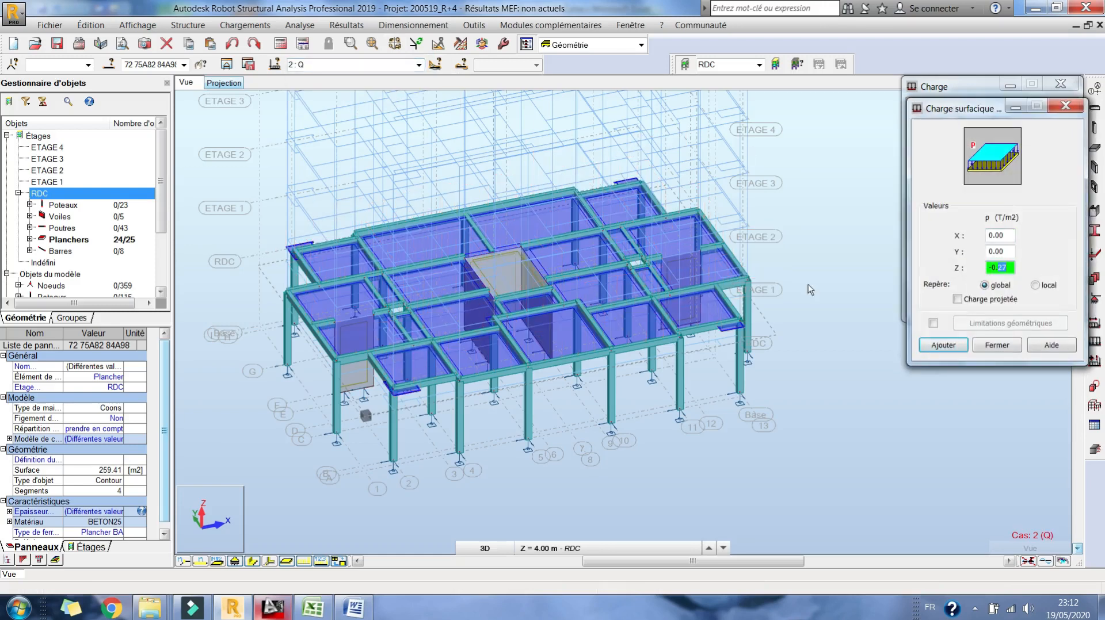
pyautogui.write('15')
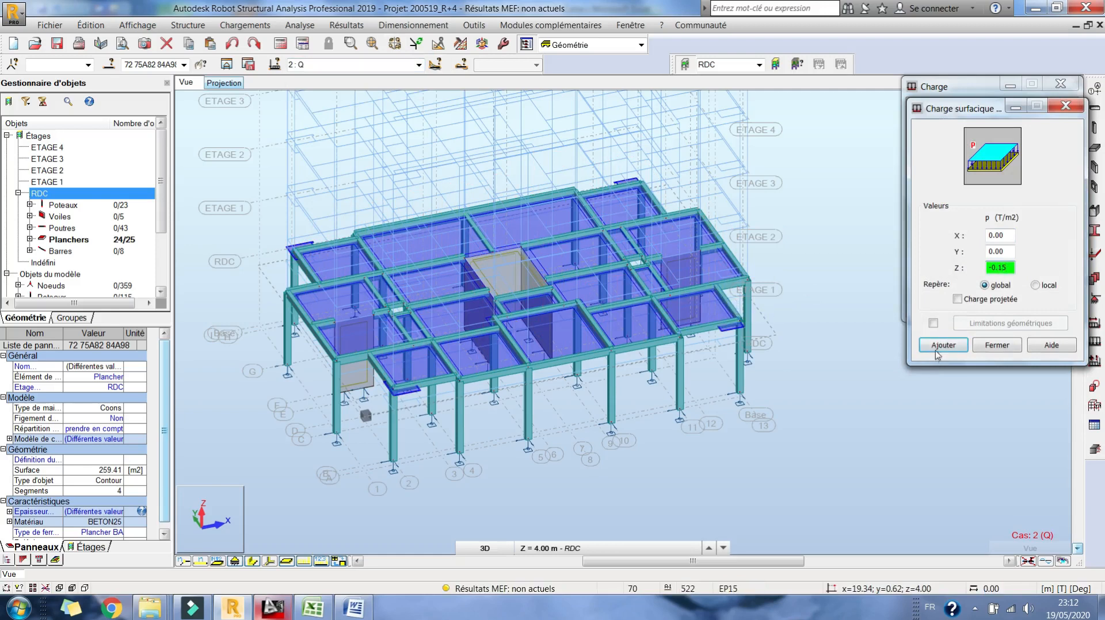
pyautogui.click(938, 347)
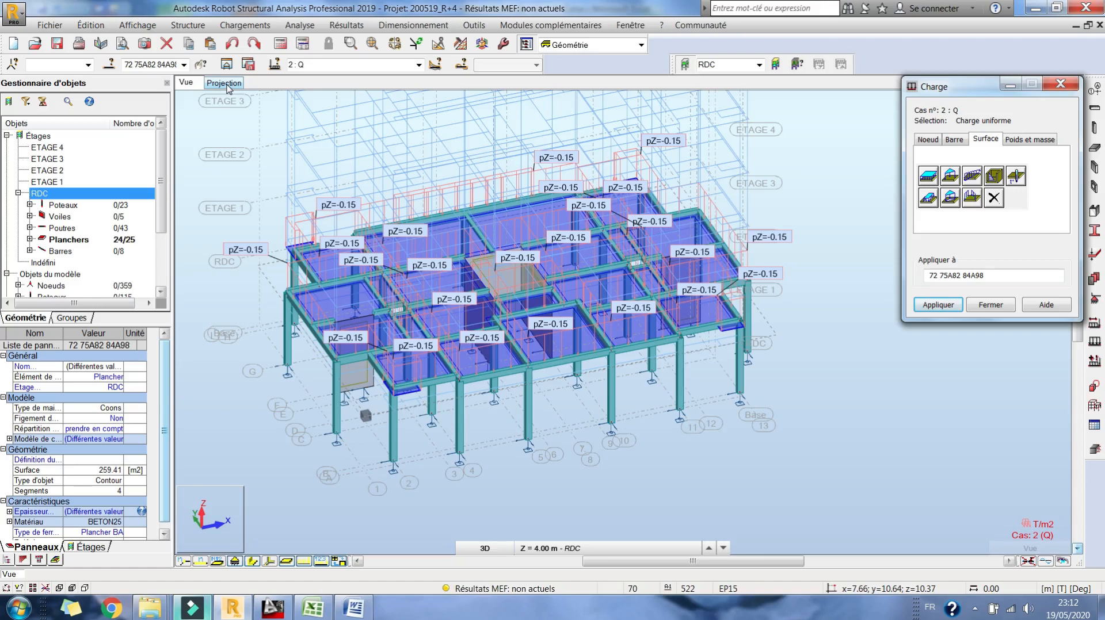
# Switch to the load calculation workbook in Excel and enter the heading Escalier in cell B22
pyautogui.click(220, 76)
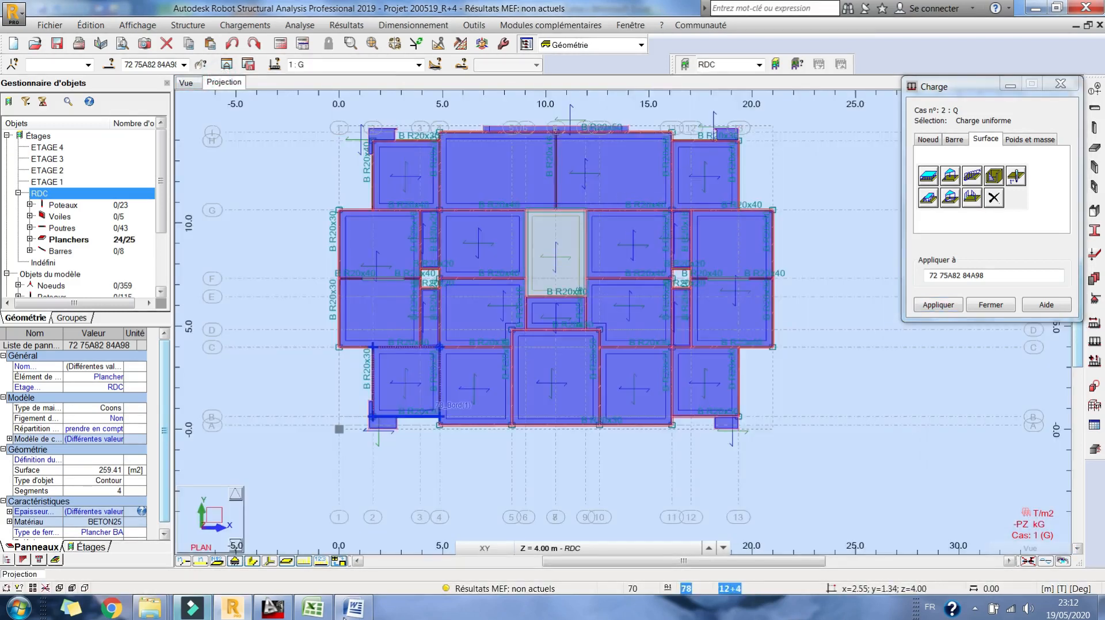
pyautogui.click(313, 609)
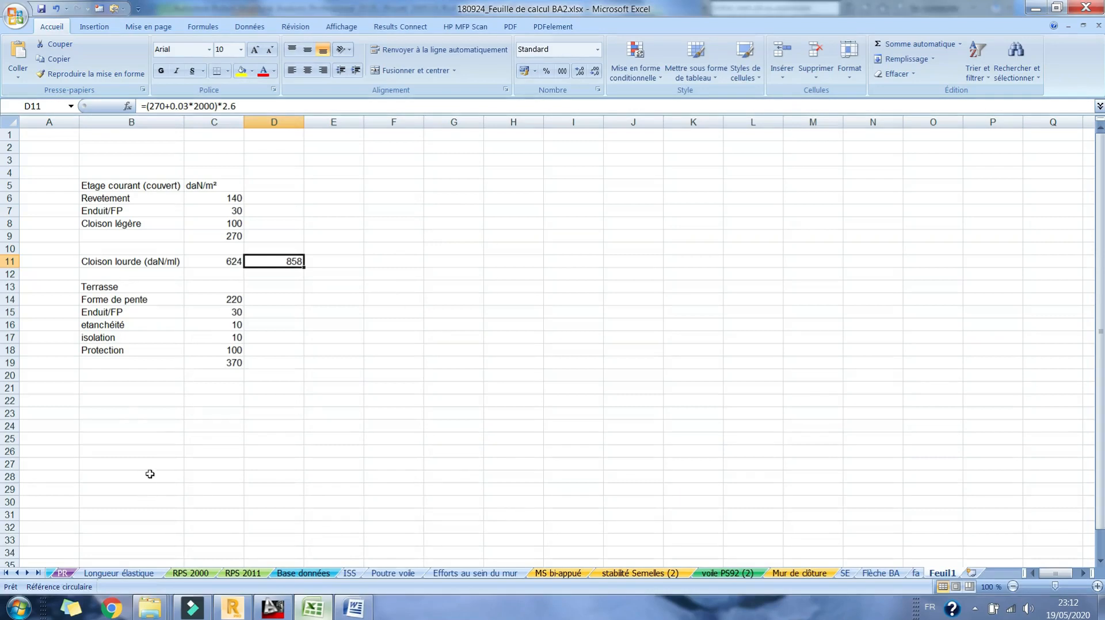
pyautogui.click(116, 401)
pyautogui.write('e')
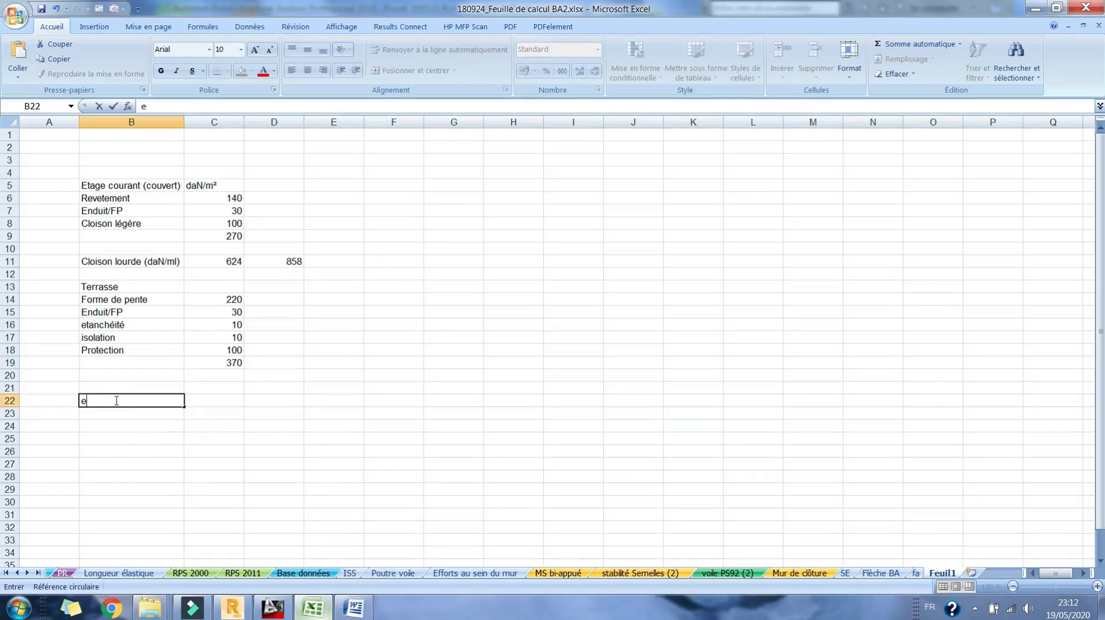
pyautogui.write('Escalier')
pyautogui.press('Return')
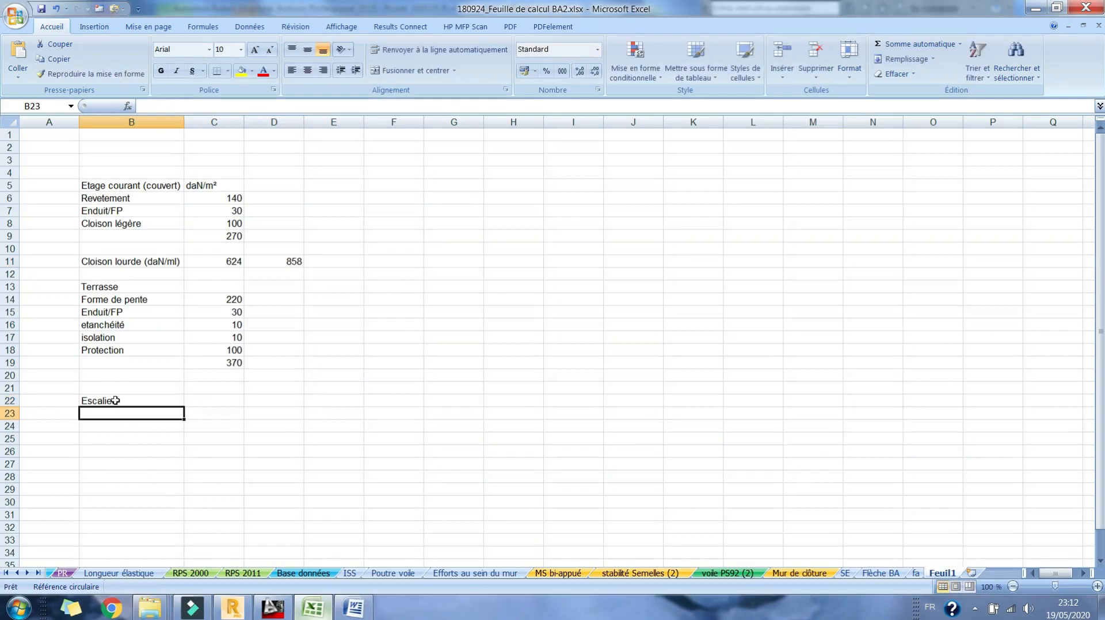
# List the stair load items Revetement, enduit and marches in cells B23 to B25
pyautogui.write('E')
pyautogui.press('Delete')
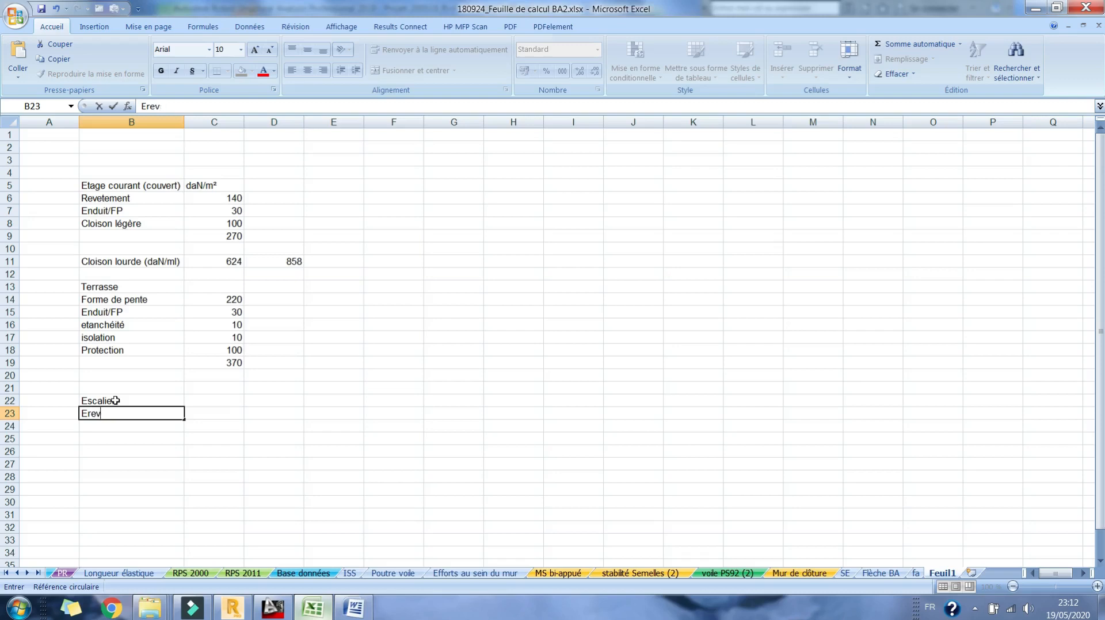
pyautogui.write('Revetement')
pyautogui.press('Return')
pyautogui.write('enduit')
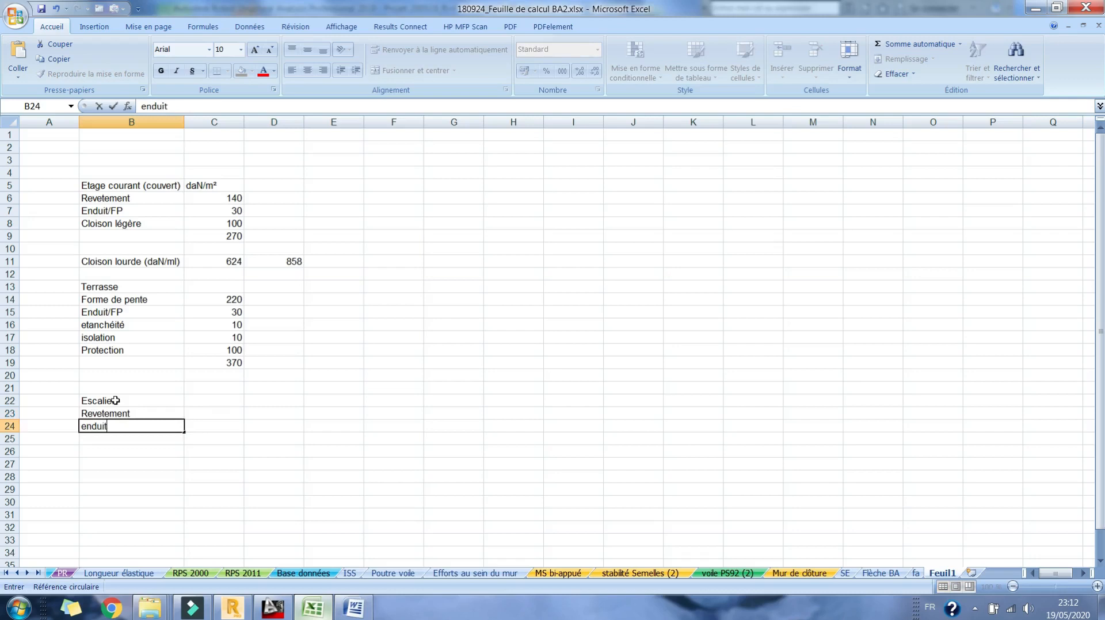
pyautogui.press('Return')
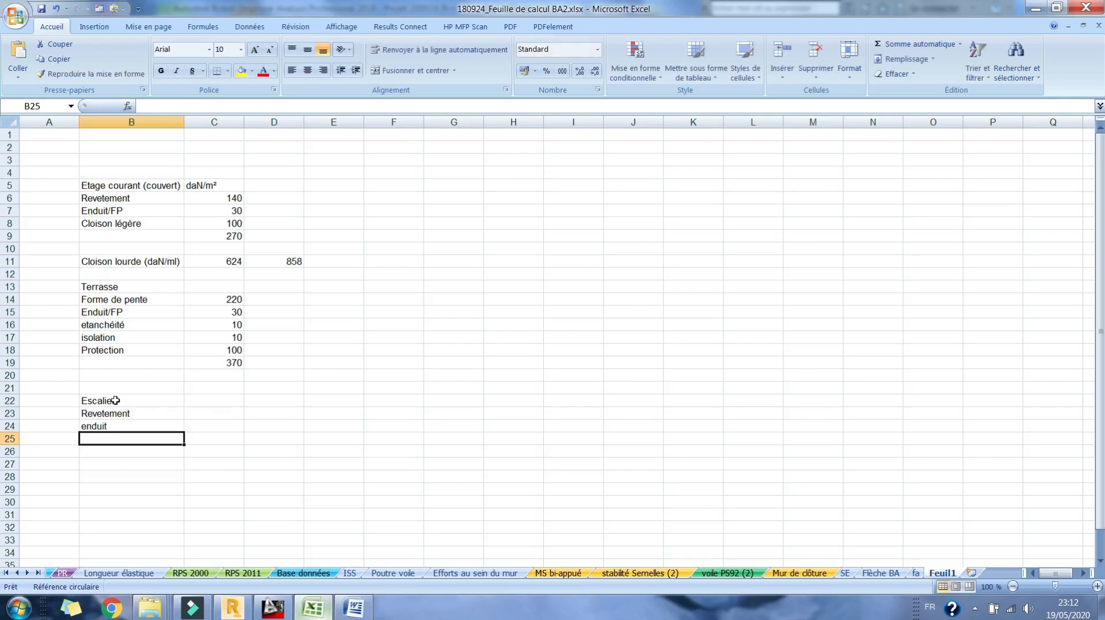
pyautogui.write('poids')
pyautogui.press('BackSpace')
pyautogui.press('BackSpace')
pyautogui.press('BackSpace')
pyautogui.write('march')
pyautogui.press('Tab')
pyautogui.press('Up')
pyautogui.press('Up')
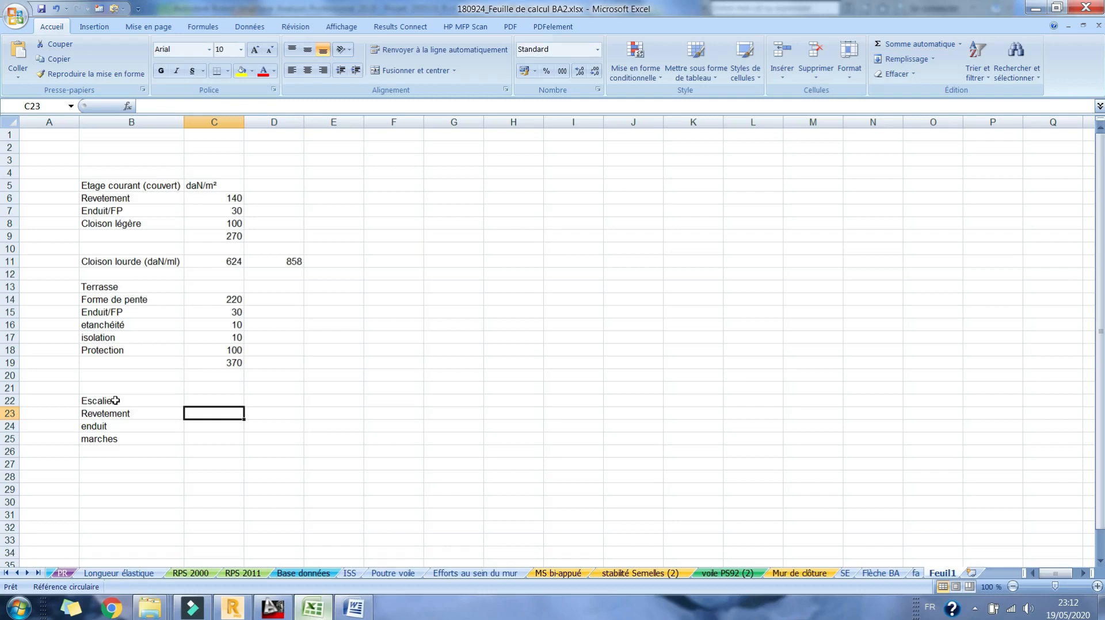
# Enter the Revetement load of 100 in cell C23 and the enduit load of 30 in cell C24
pyautogui.write('100')
pyautogui.press('Return')
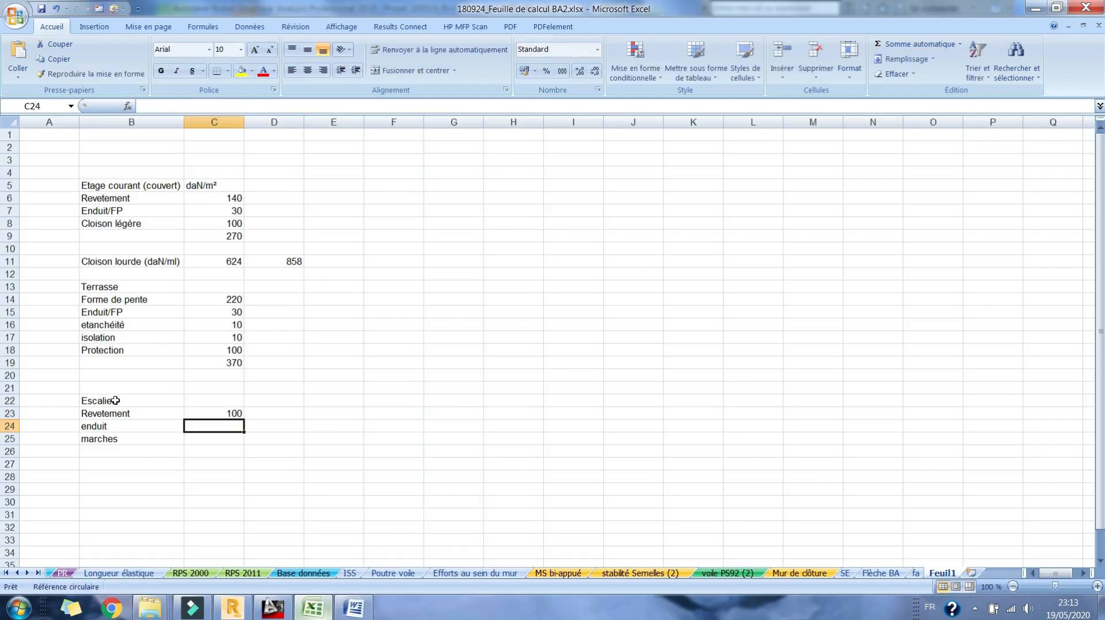
pyautogui.write('30')
pyautogui.press('Return')
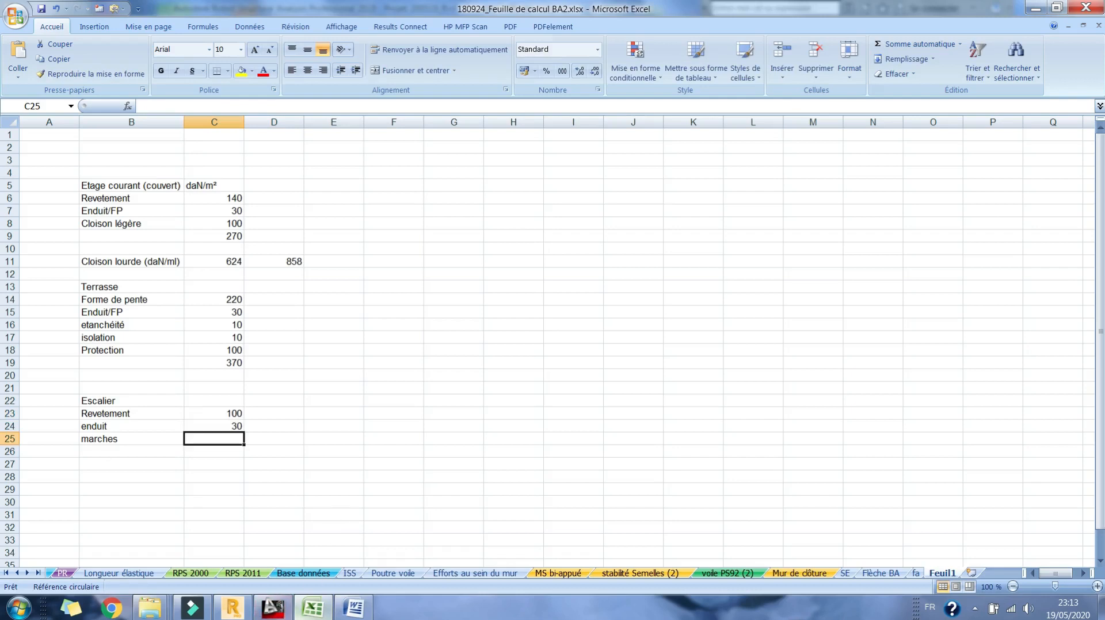
# Switch to the AutoCAD formwork drawing and draw a line joining two consecutive inner step corners on the lower flight of the stair section
pyautogui.click(288, 608)
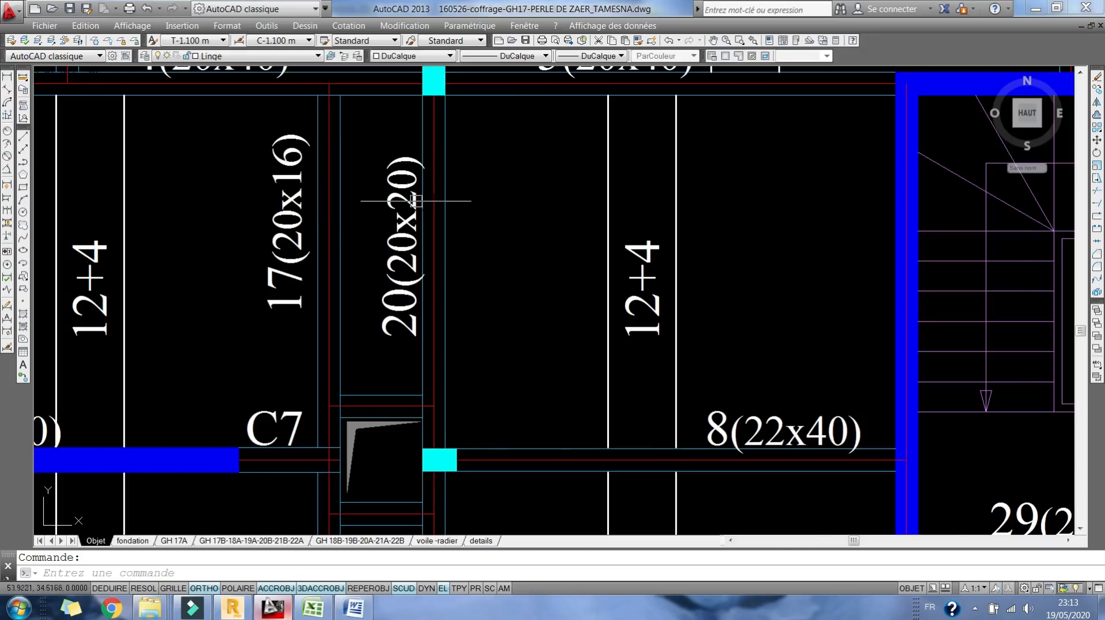
pyautogui.scroll(-8, 394, 192)
pyautogui.moveTo(614, 277); pyautogui.dragTo(555, 379, button='middle')
pyautogui.scroll(10, 391, 163)
pyautogui.moveTo(536, 253); pyautogui.dragTo(332, 189, button='middle')
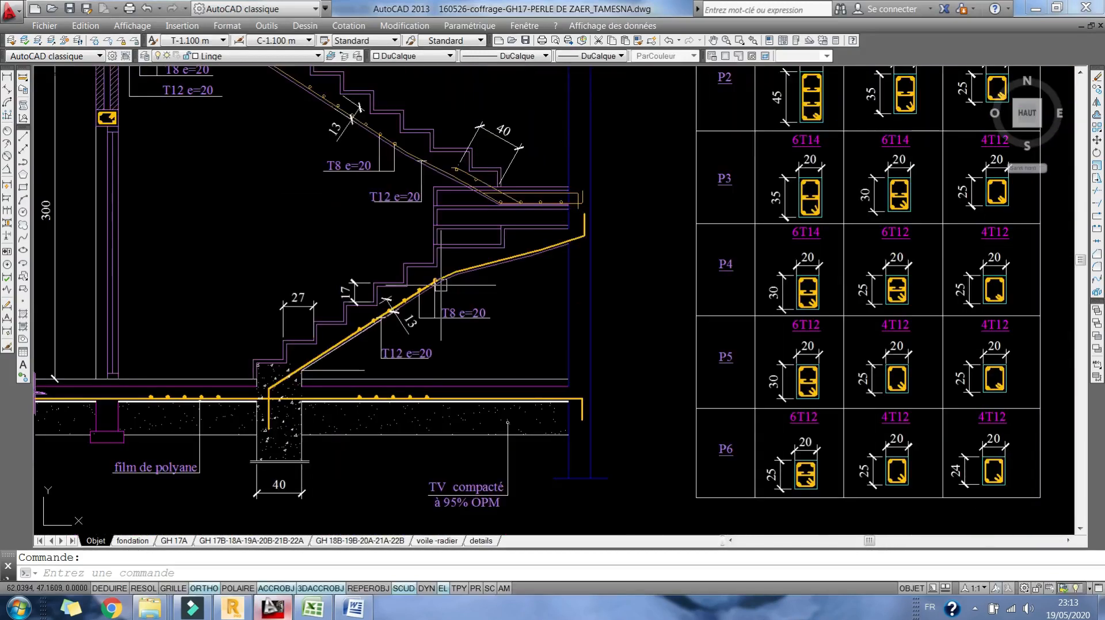
pyautogui.scroll(2, 359, 285)
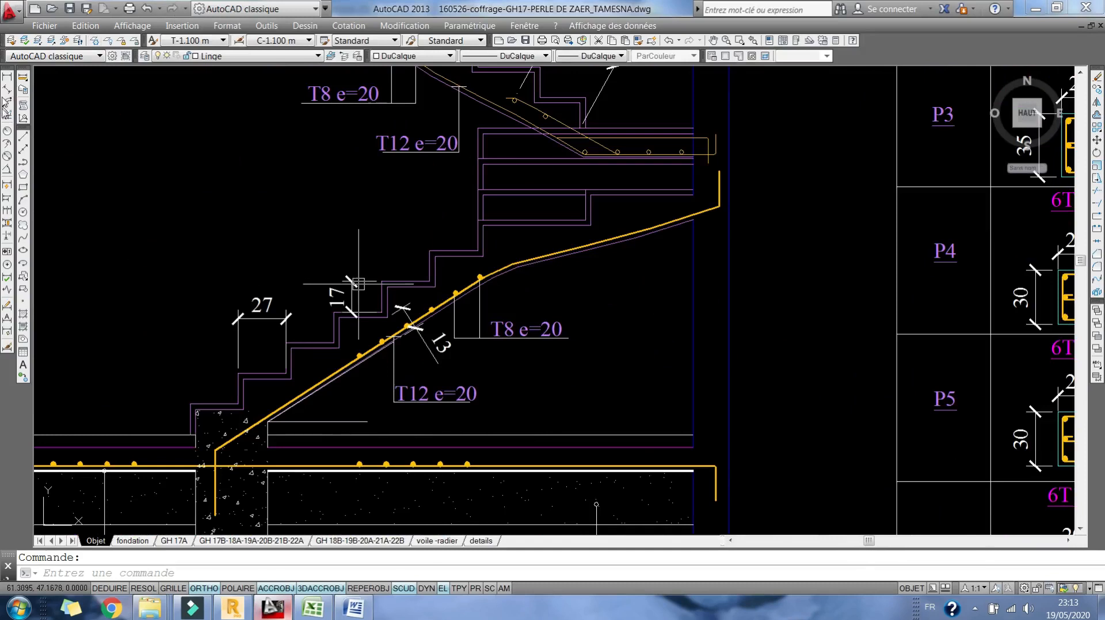
pyautogui.click(23, 137)
pyautogui.scroll(4, 399, 299)
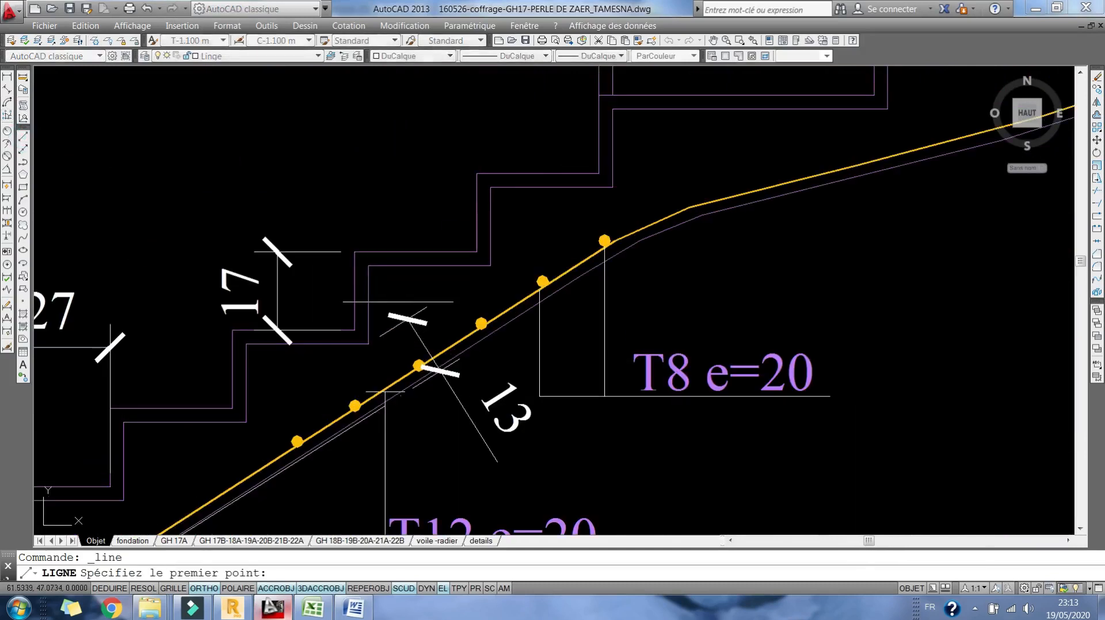
pyautogui.click(373, 348)
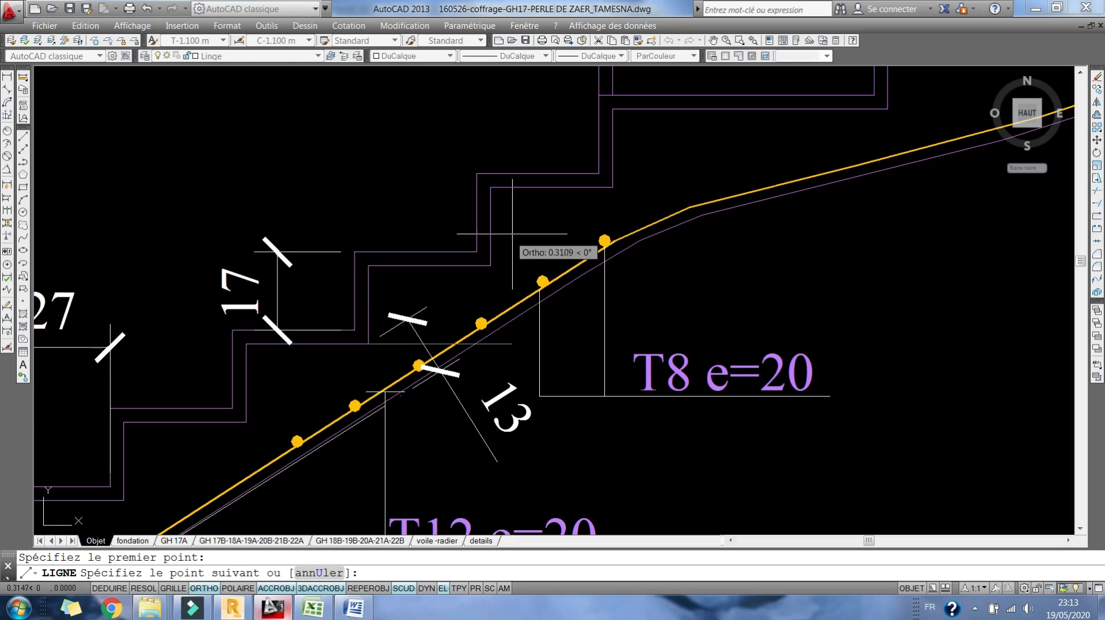
pyautogui.click(491, 265)
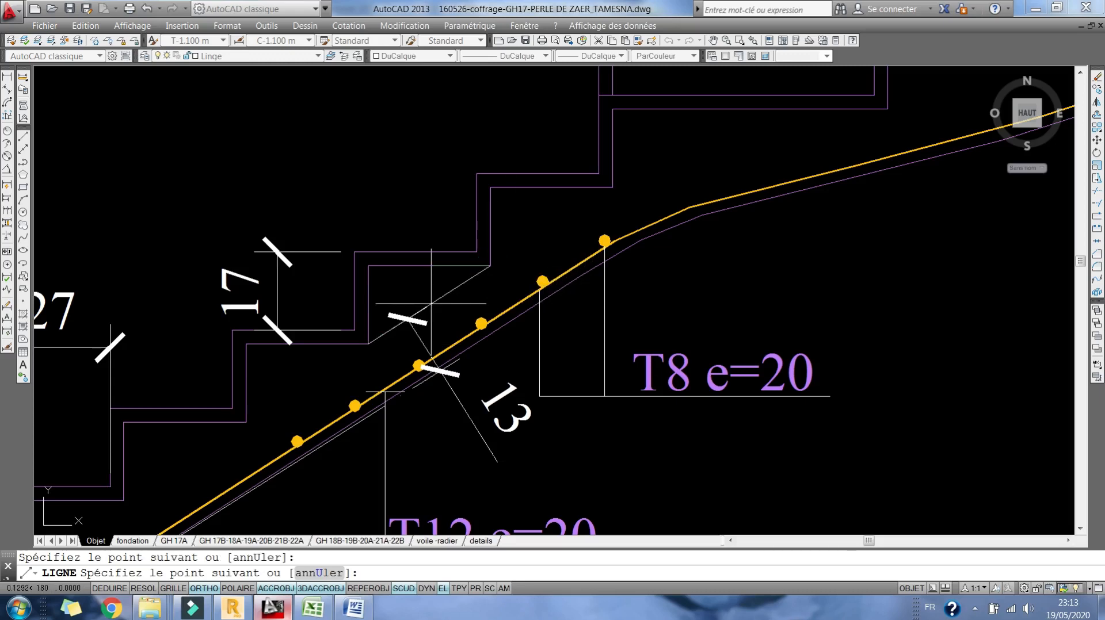
pyautogui.press('Escape')
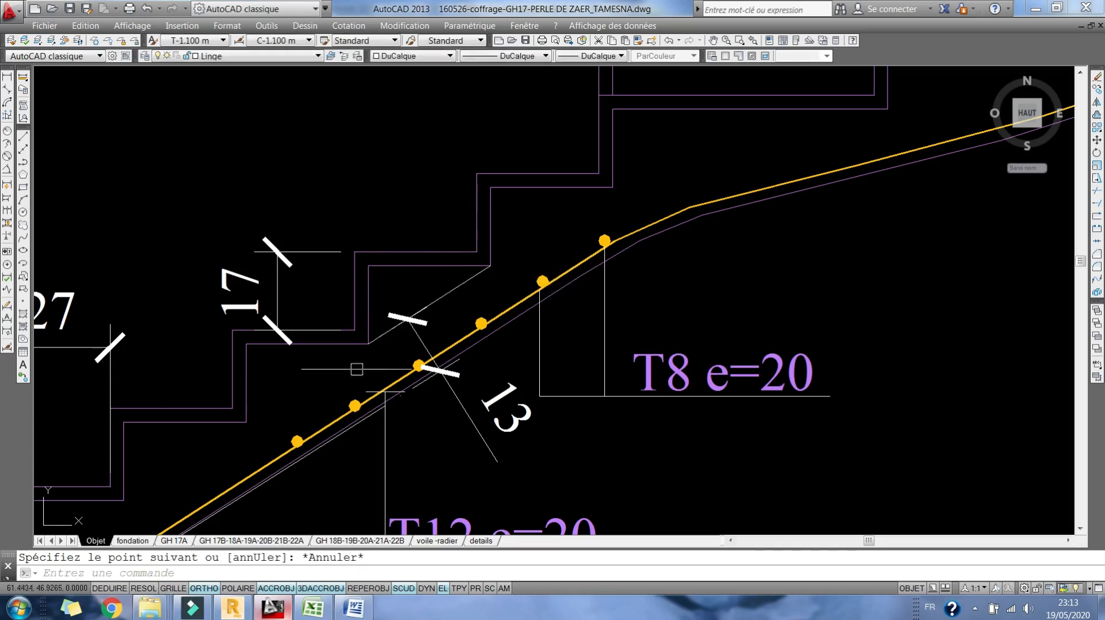
# Measure the step's thickness with an aligned dimension from its outer corner to the middle of the sloping line
pyautogui.click(9, 90)
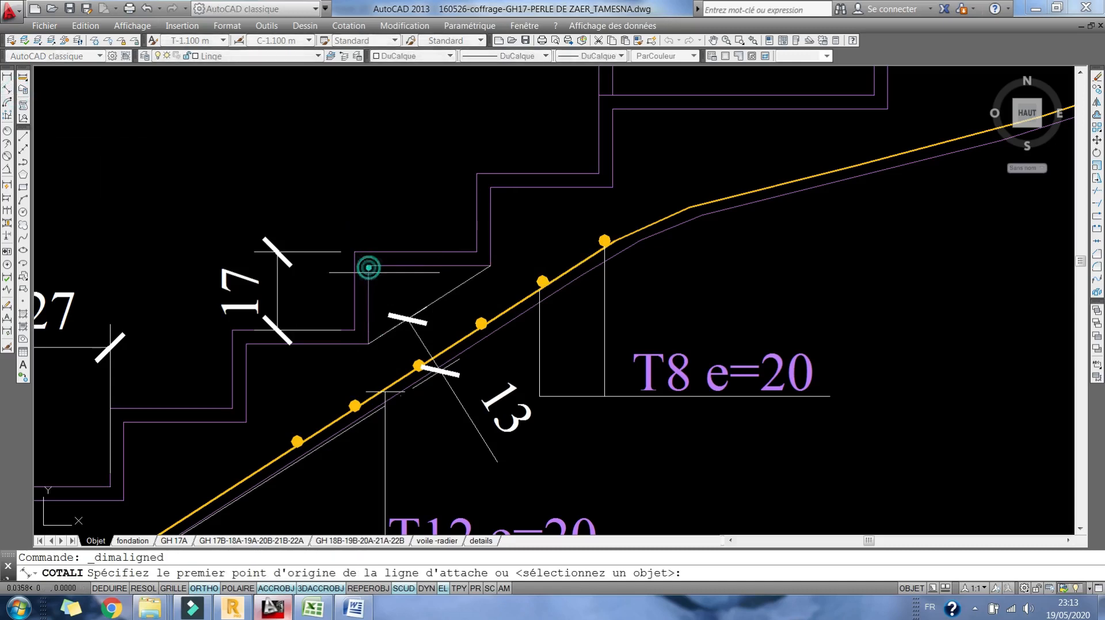
pyautogui.click(369, 266)
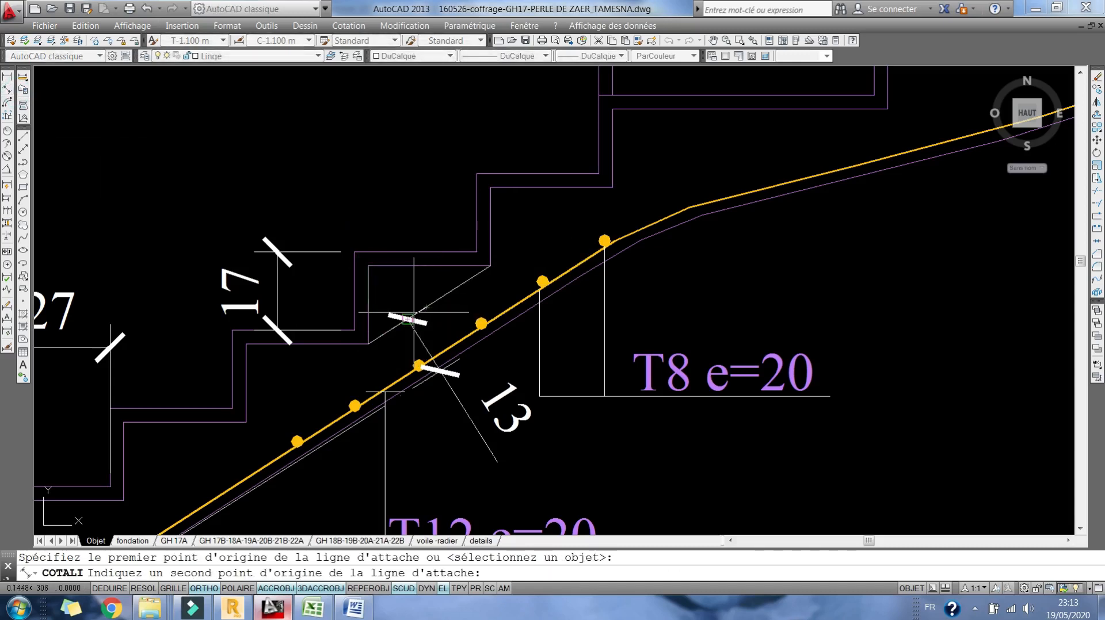
pyautogui.click(407, 318)
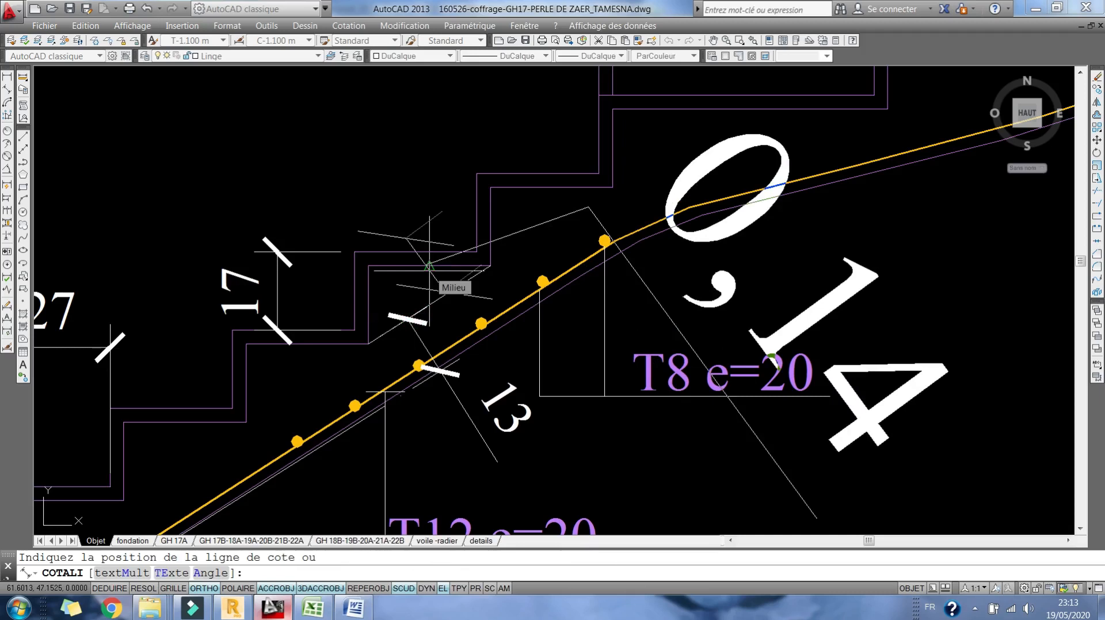
pyautogui.press('Escape')
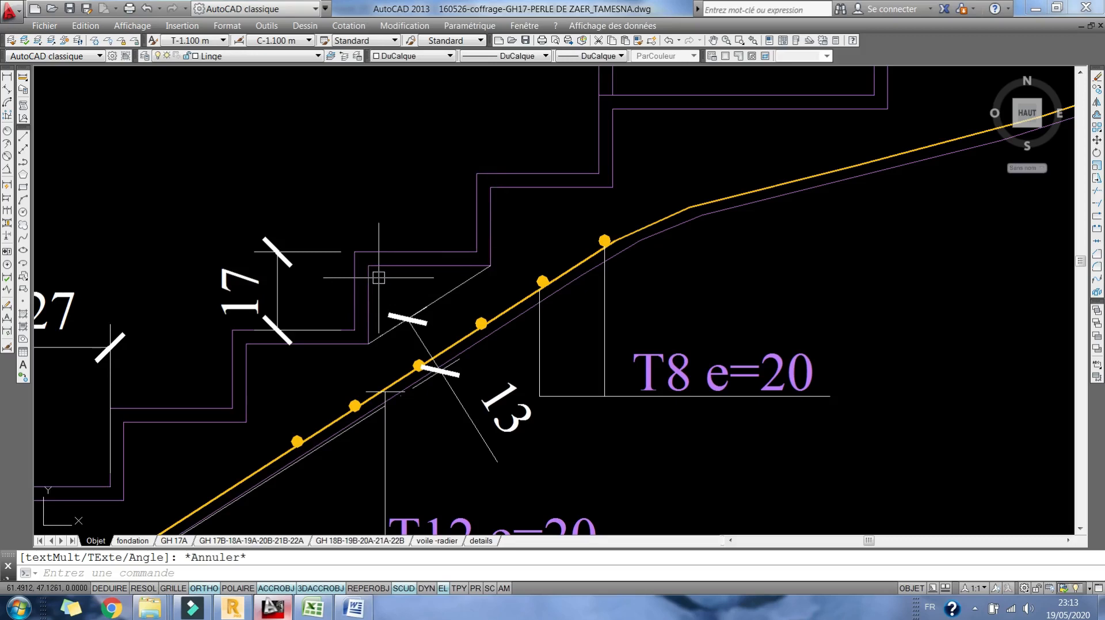
# Switch back to the Excel workbook, calculate the marches load of 154 in C25 using a 0.07 thickness, and sum C23:C25 in C26
pyautogui.click(313, 607)
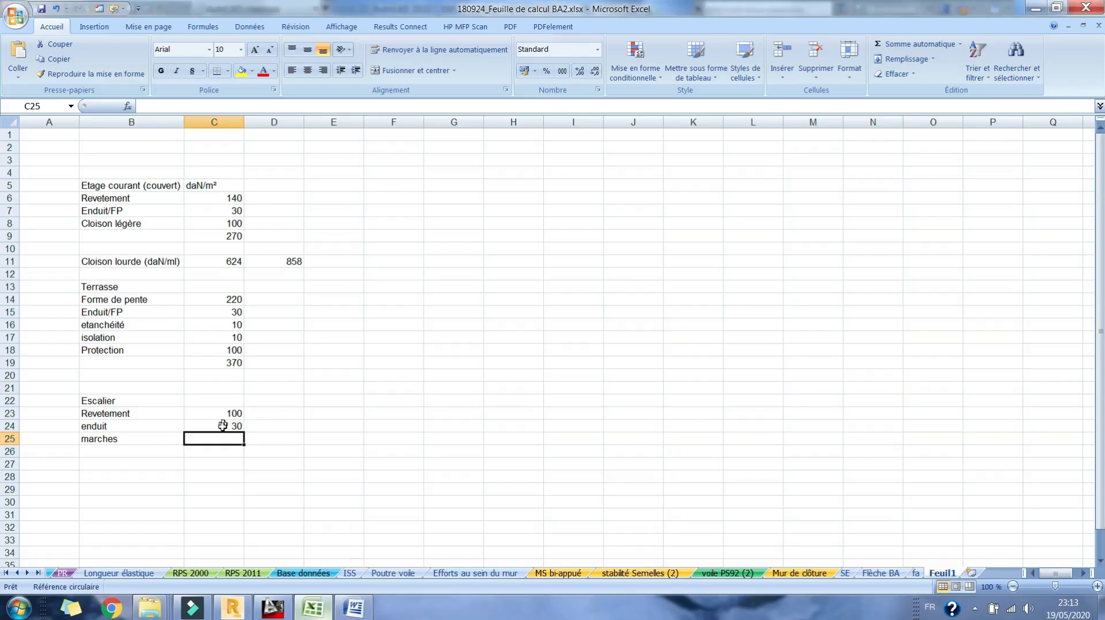
pyautogui.write('+0.07*22')
pyautogui.press('Return')
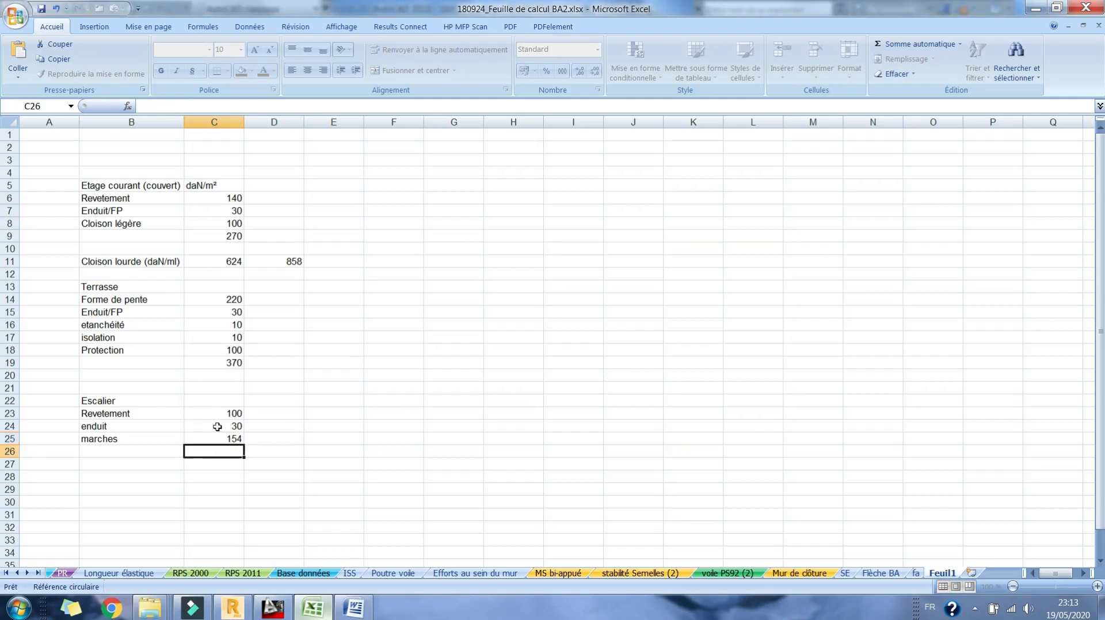
pyautogui.moveTo(234, 417); pyautogui.dragTo(229, 440)
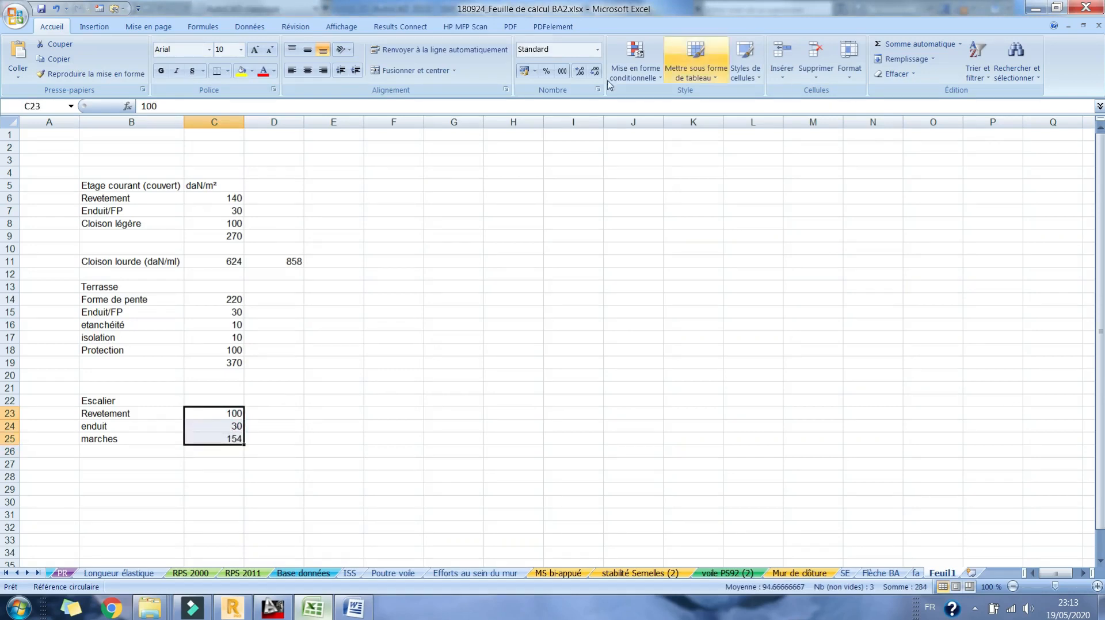
pyautogui.click(936, 42)
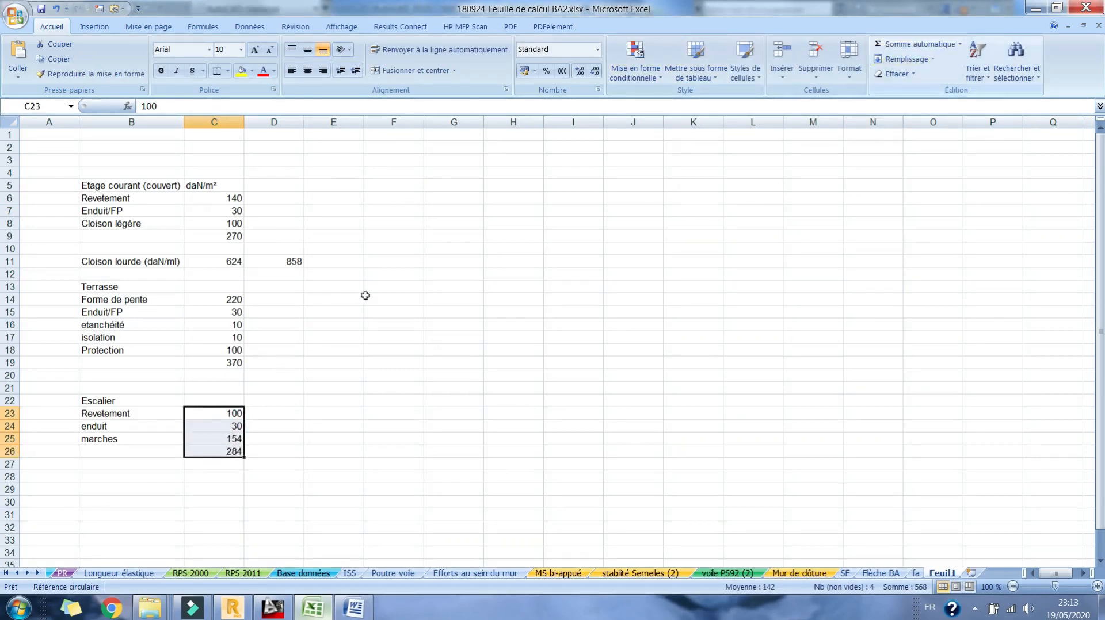
pyautogui.click(195, 452)
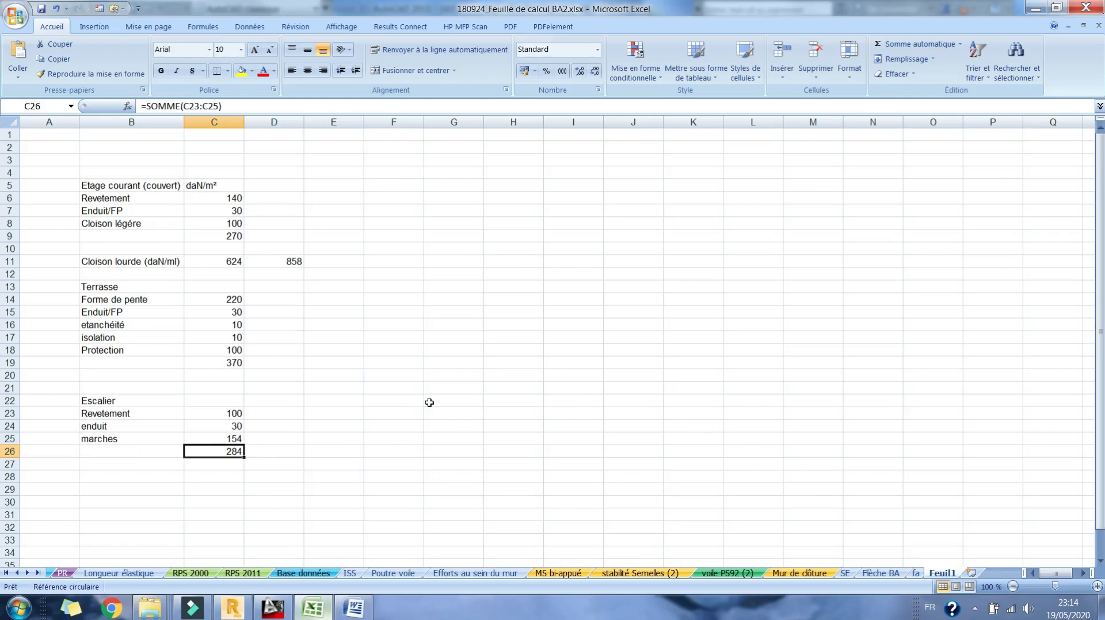
# Switch to Robot Structural Analysis and apply a uniform surface load along global Z to the central stairwell panel in case G
pyautogui.click(232, 608)
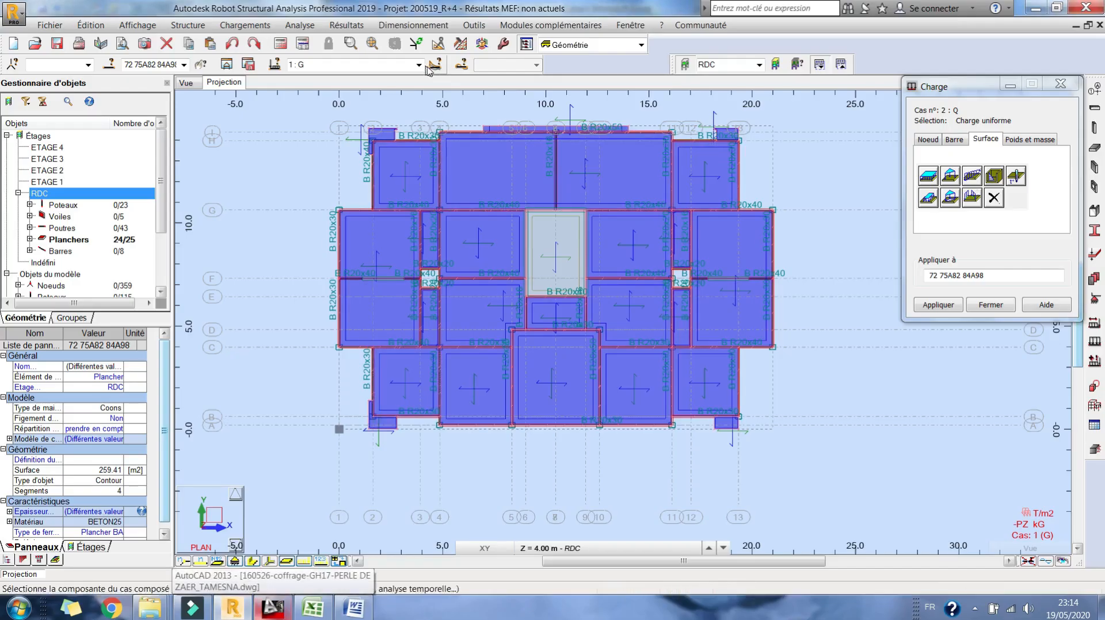
pyautogui.click(929, 180)
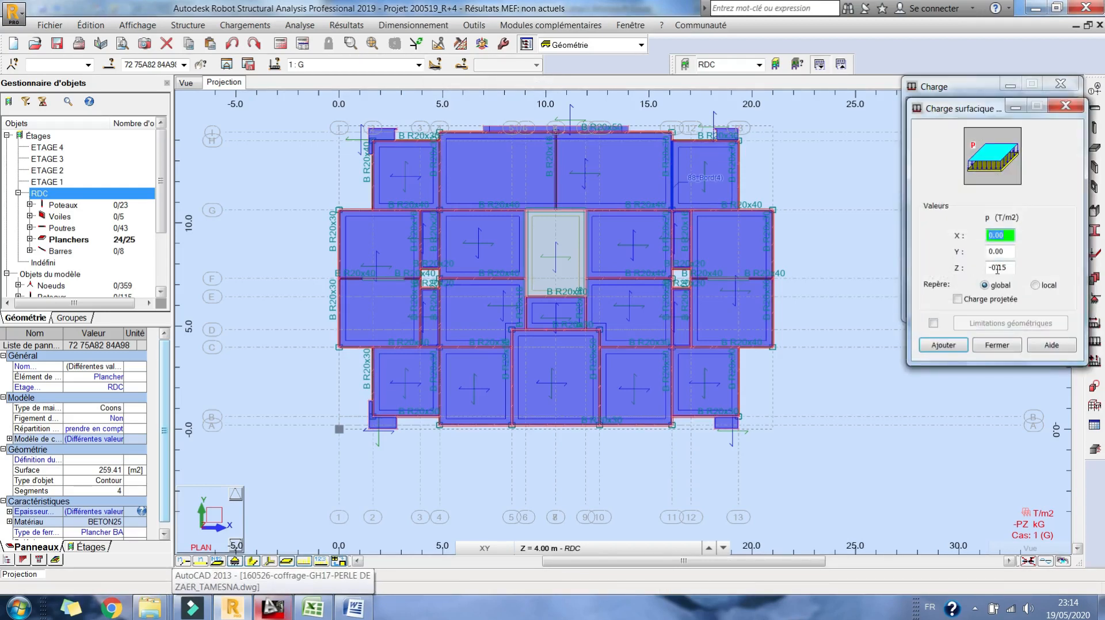
pyautogui.doubleClick(1005, 267)
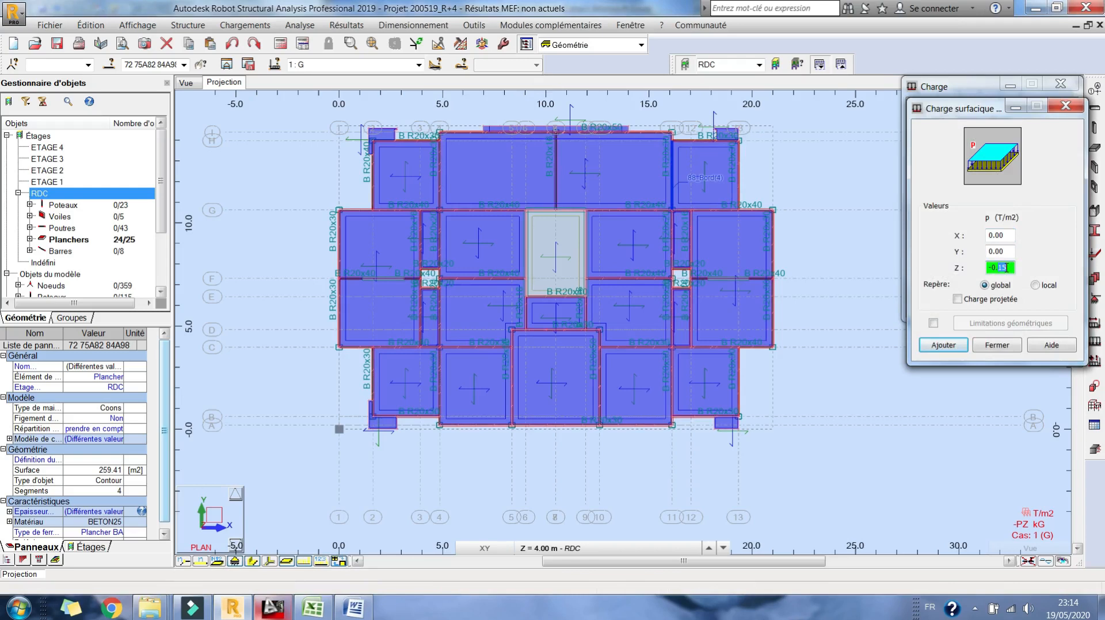
pyautogui.click(944, 345)
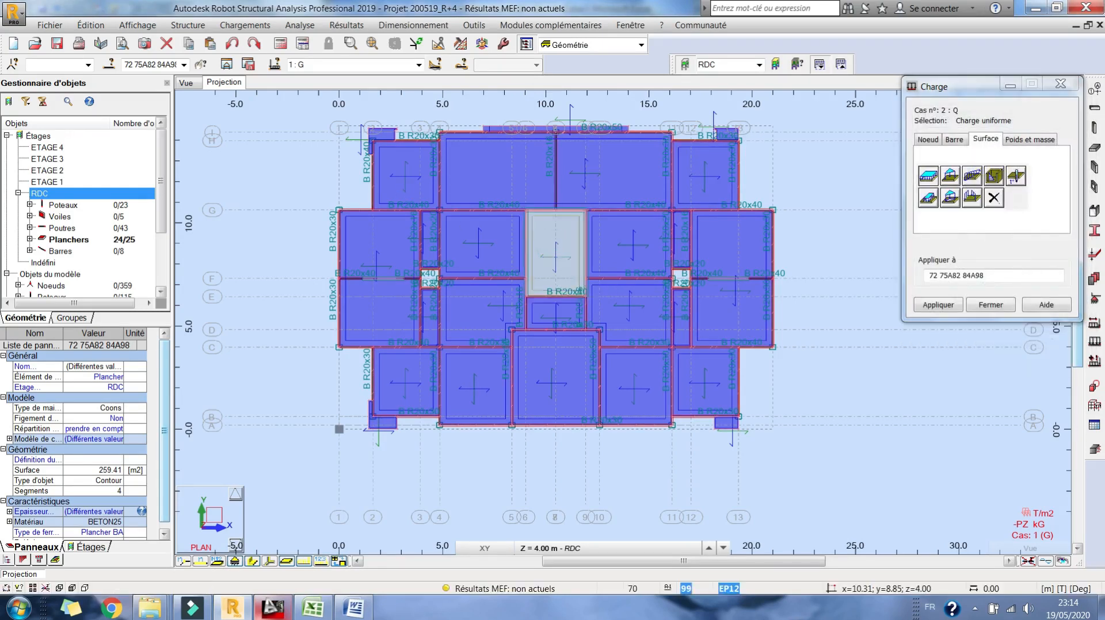
# Make Q the active load case and apply a uniform surface load of -0.3 T/m² along global Z to the stairwell panel
pyautogui.click(419, 65)
pyautogui.click(357, 79)
pyautogui.click(928, 175)
pyautogui.doubleClick(1000, 268)
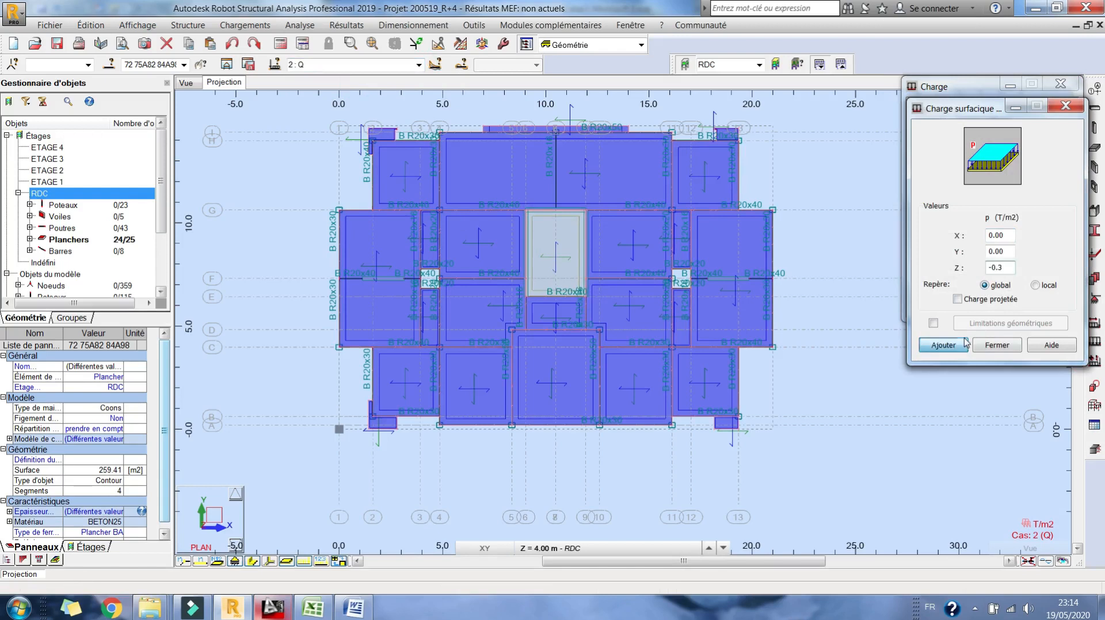
pyautogui.click(943, 346)
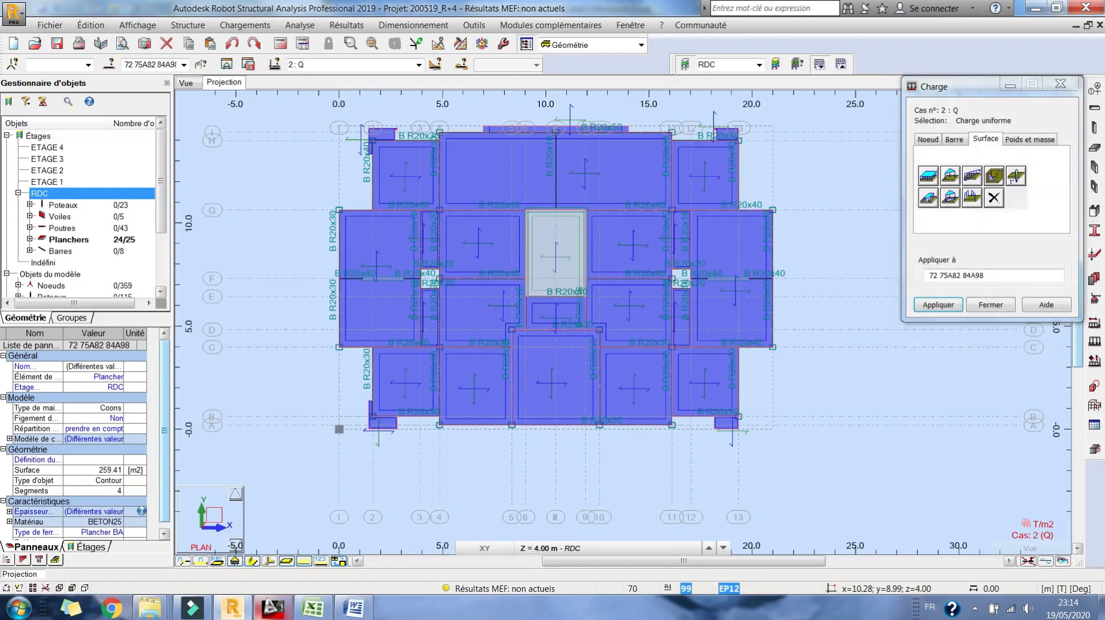
# In the 3D view, make G the active case and apply a uniform -0.70 T/m line load along global Z to the front beam between axes 2 and 4
pyautogui.click(195, 84)
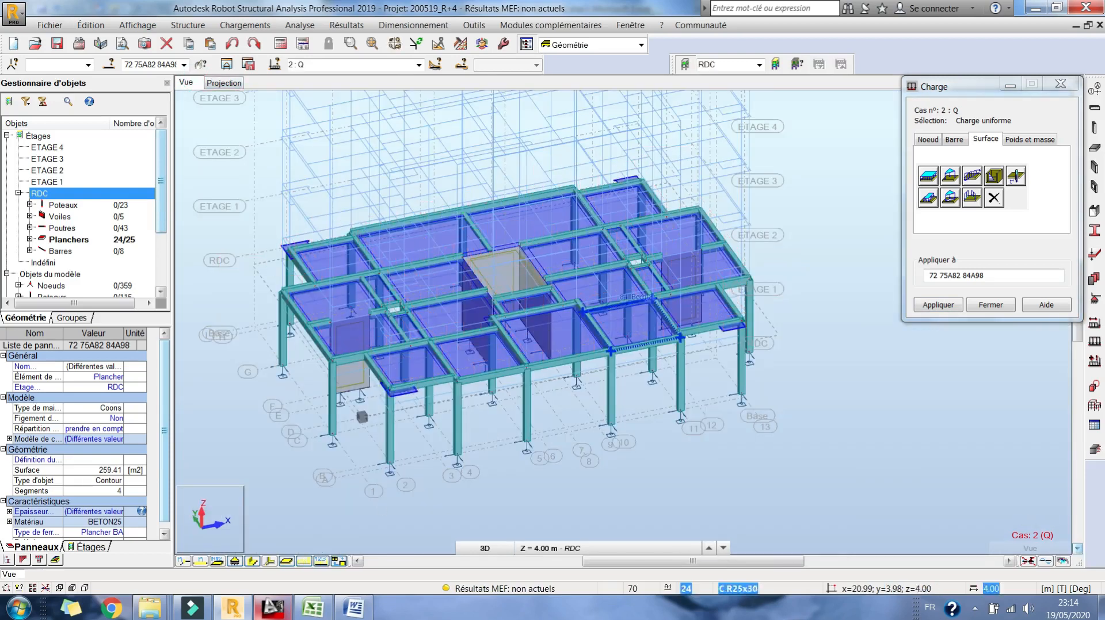
pyautogui.rightClick(766, 201)
pyautogui.click(834, 233)
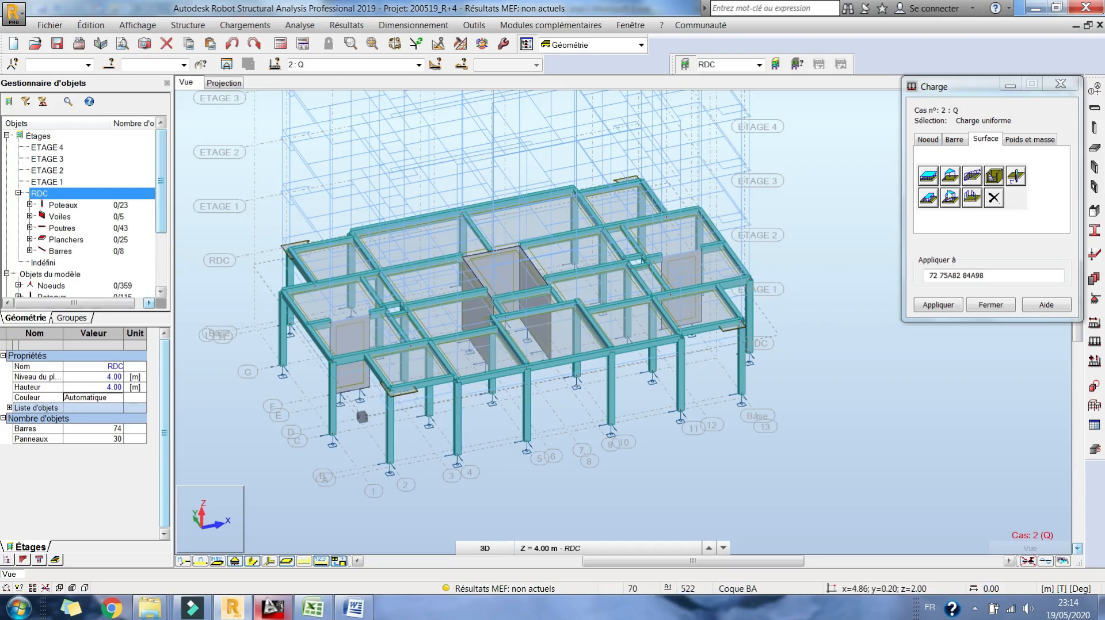
pyautogui.click(419, 65)
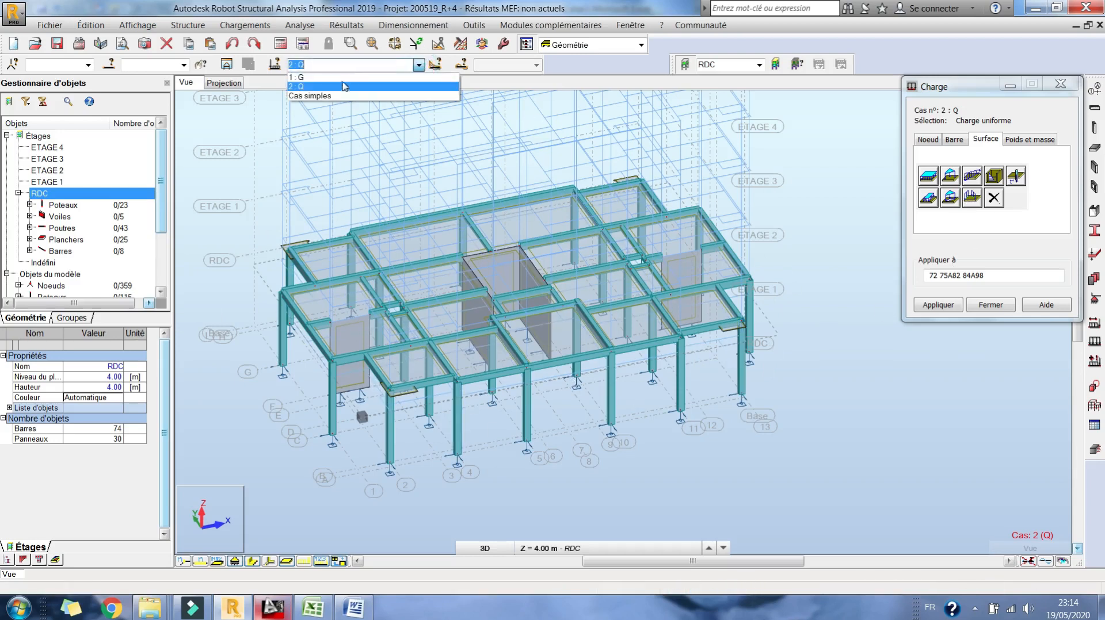
pyautogui.click(340, 78)
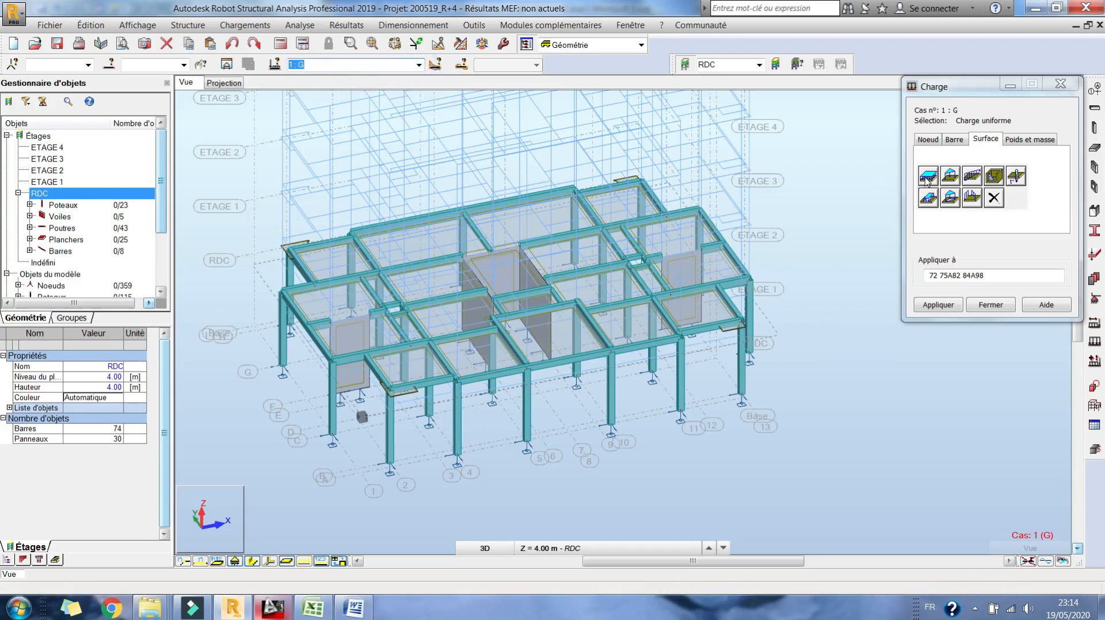
pyautogui.click(953, 142)
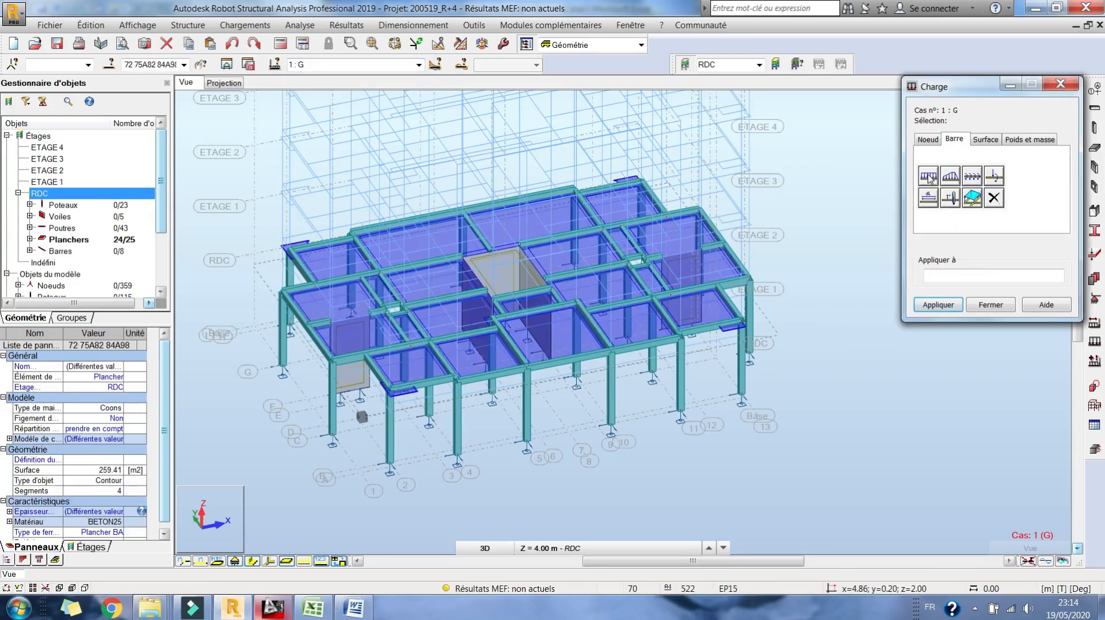
pyautogui.click(928, 176)
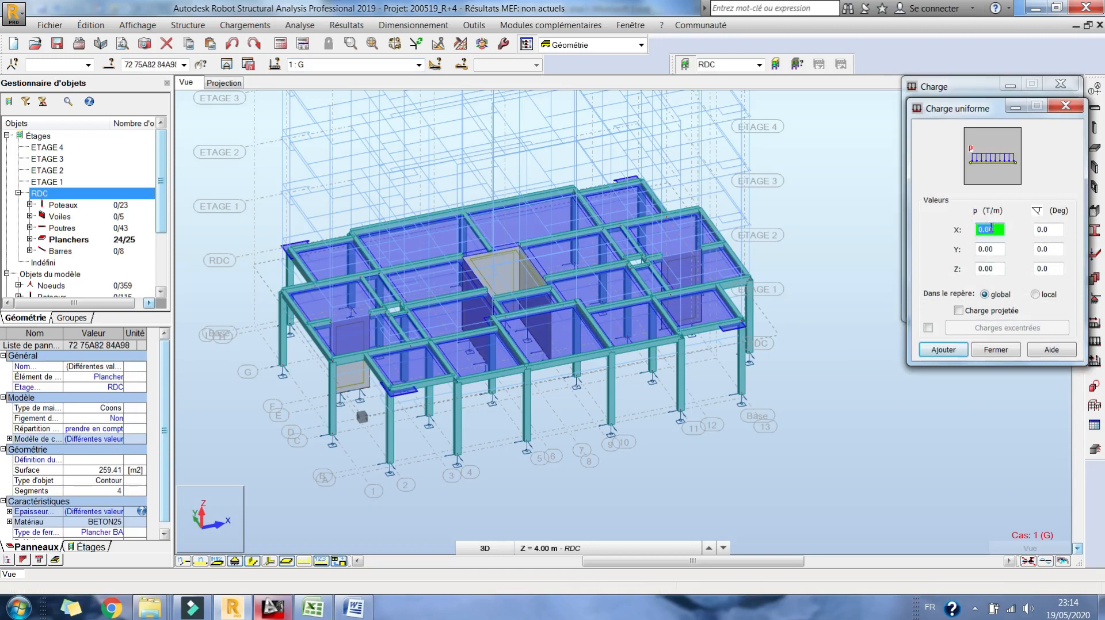
pyautogui.click(1000, 271)
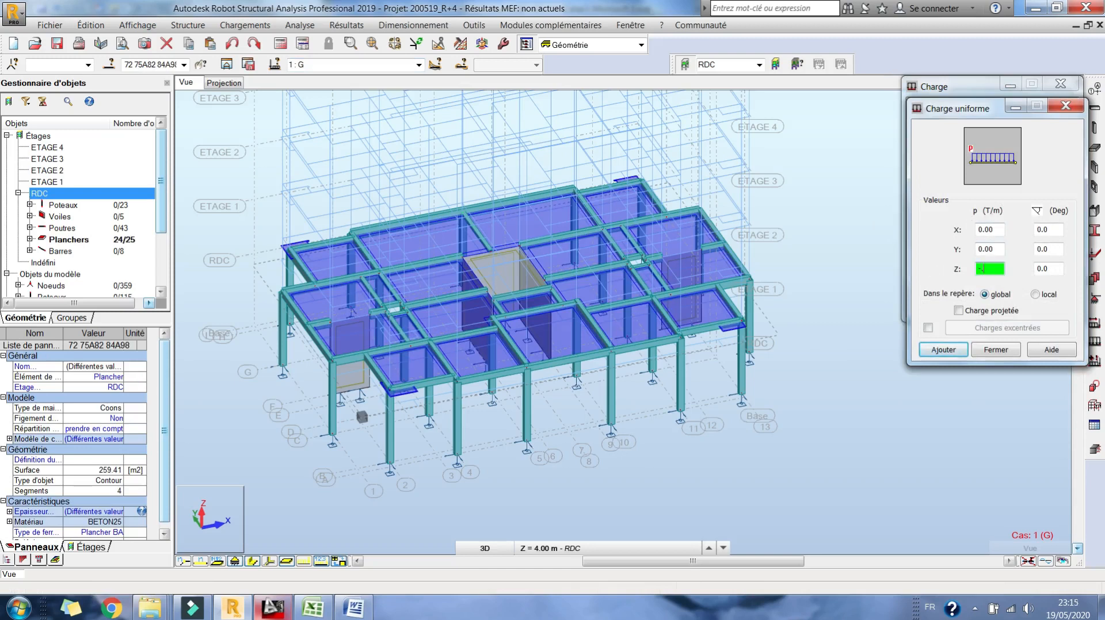
pyautogui.click(943, 349)
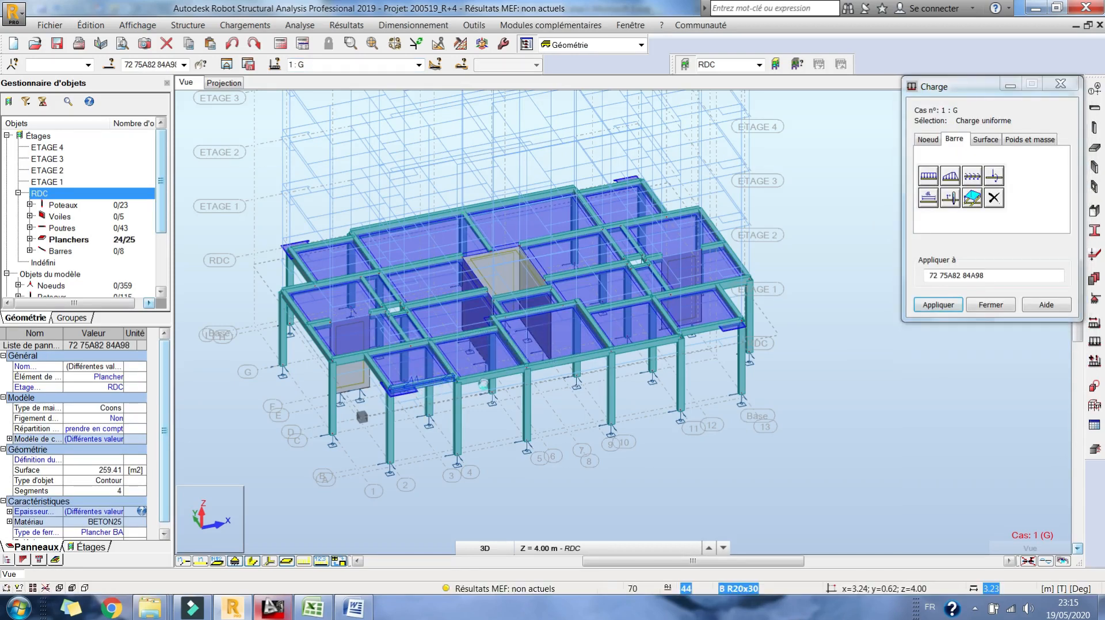
# Turn on the load symbols with their values in the 3D view and clear the panel selection
pyautogui.click(304, 562)
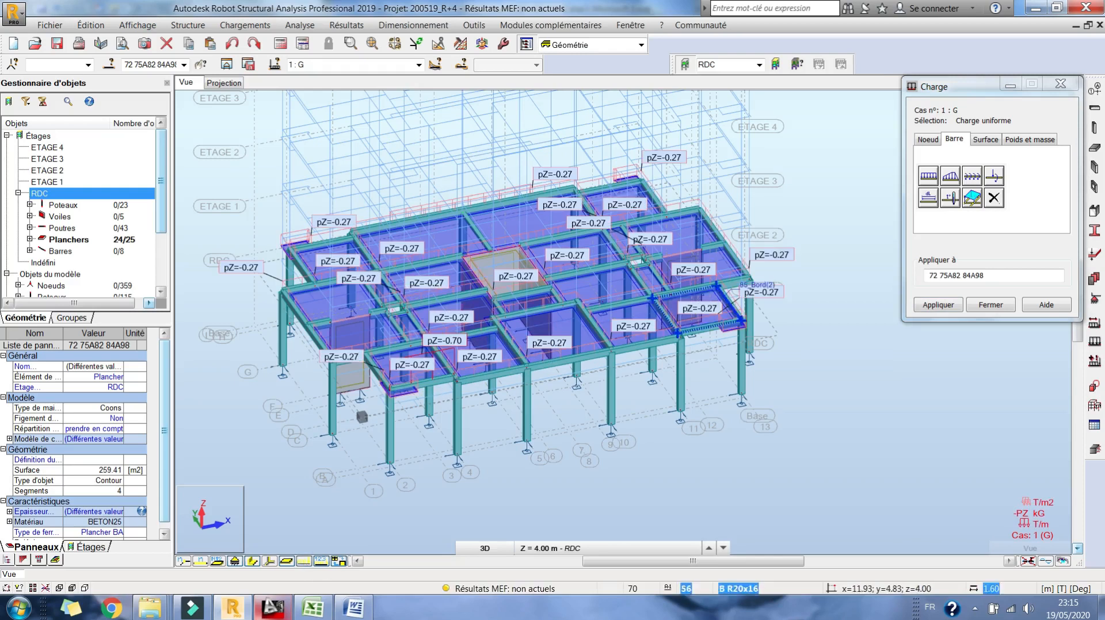
pyautogui.scroll(3, 427, 414)
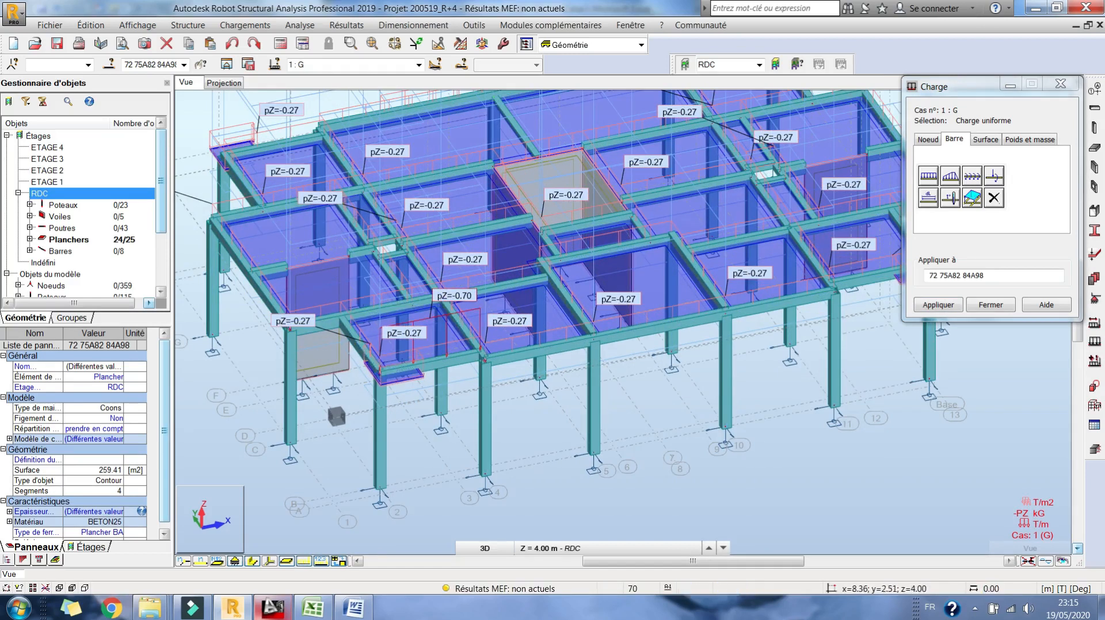
pyautogui.rightClick(586, 263)
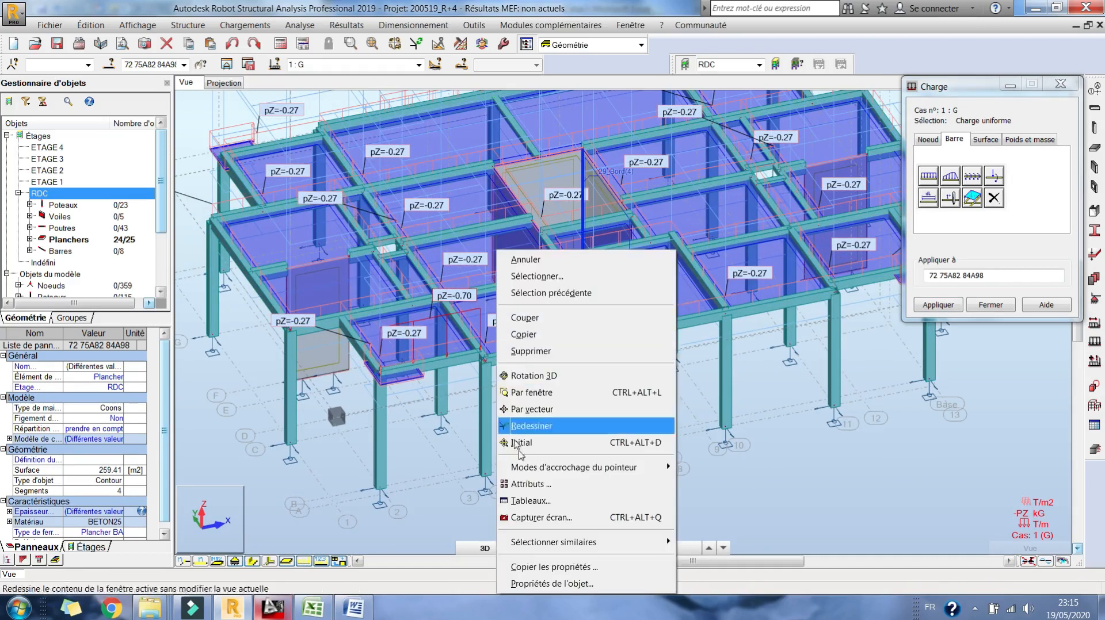
pyautogui.click(478, 514)
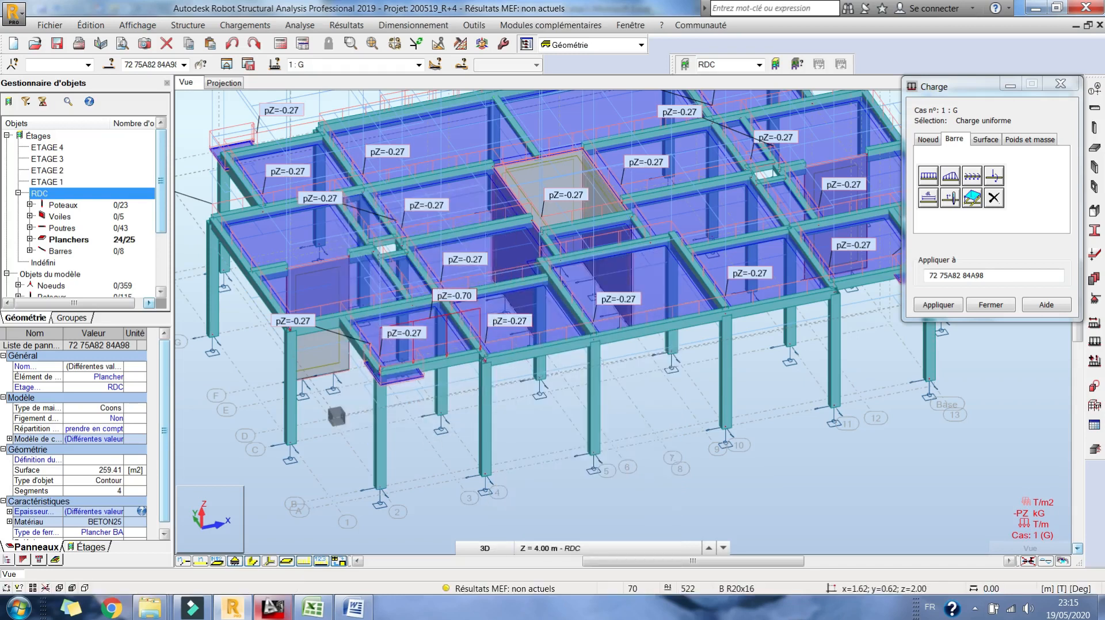
pyautogui.rightClick(332, 448)
pyautogui.click(370, 235)
pyautogui.click(408, 459)
# Hide the surface load symbols in the display attributes while keeping the linear load symbols and values shown
pyautogui.rightClick(413, 415)
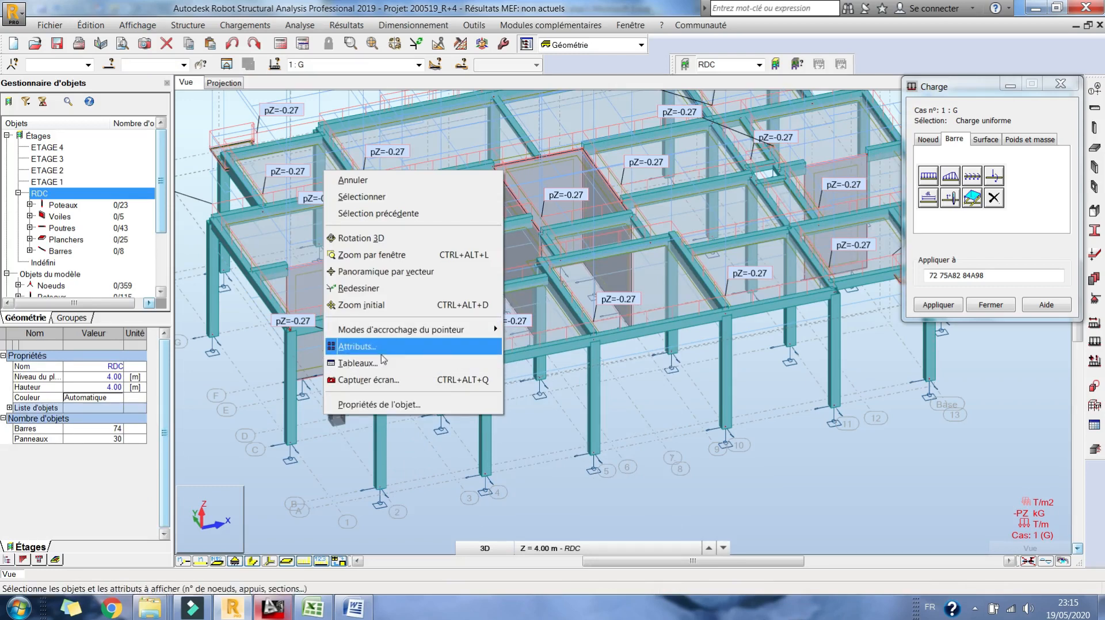
pyautogui.click(381, 352)
pyautogui.click(49, 106)
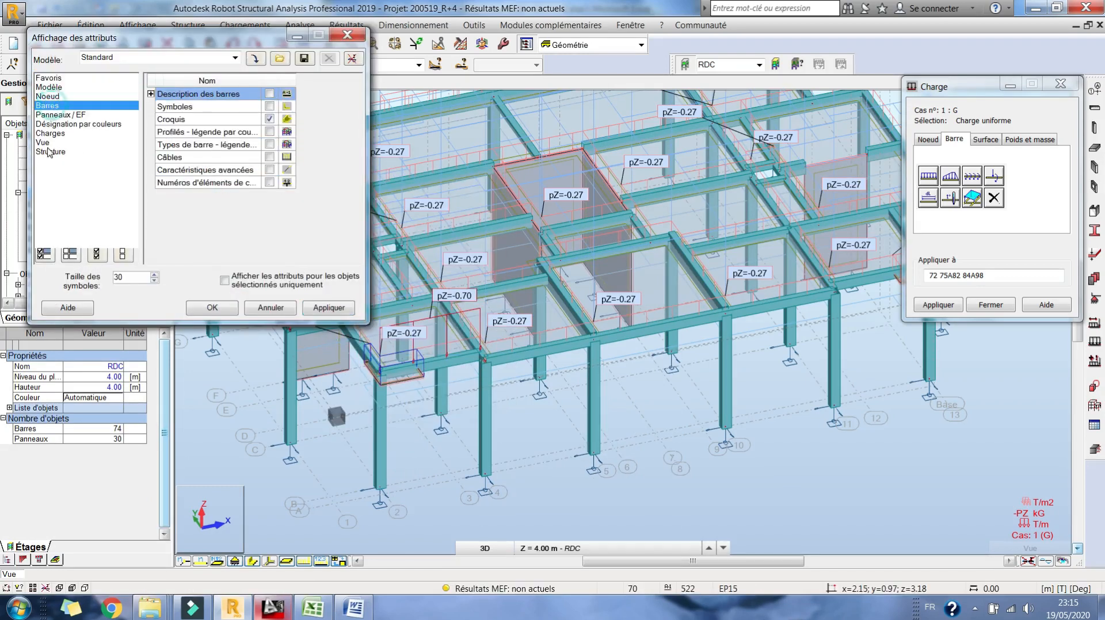
pyautogui.click(51, 134)
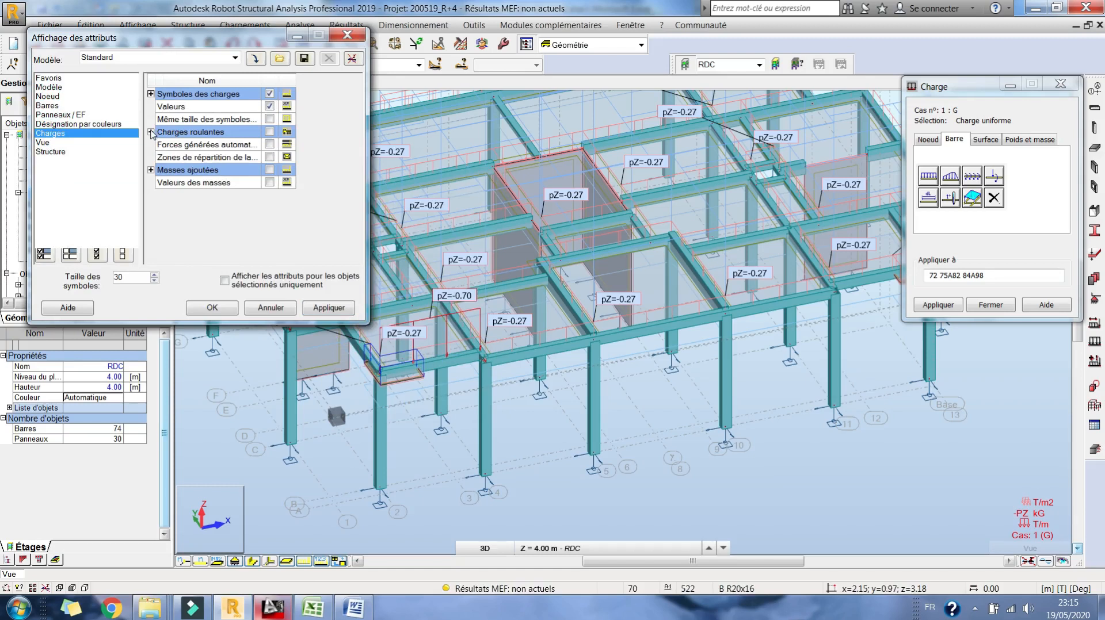
pyautogui.click(151, 94)
pyautogui.moveTo(265, 80); pyautogui.dragTo(288, 87)
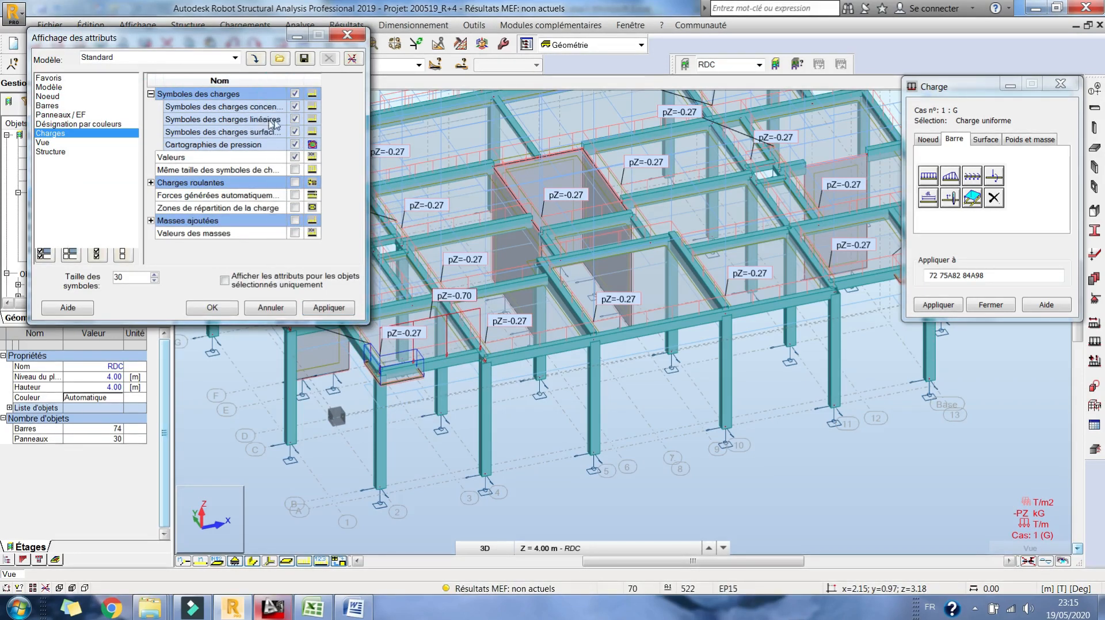
pyautogui.click(295, 133)
pyautogui.click(212, 308)
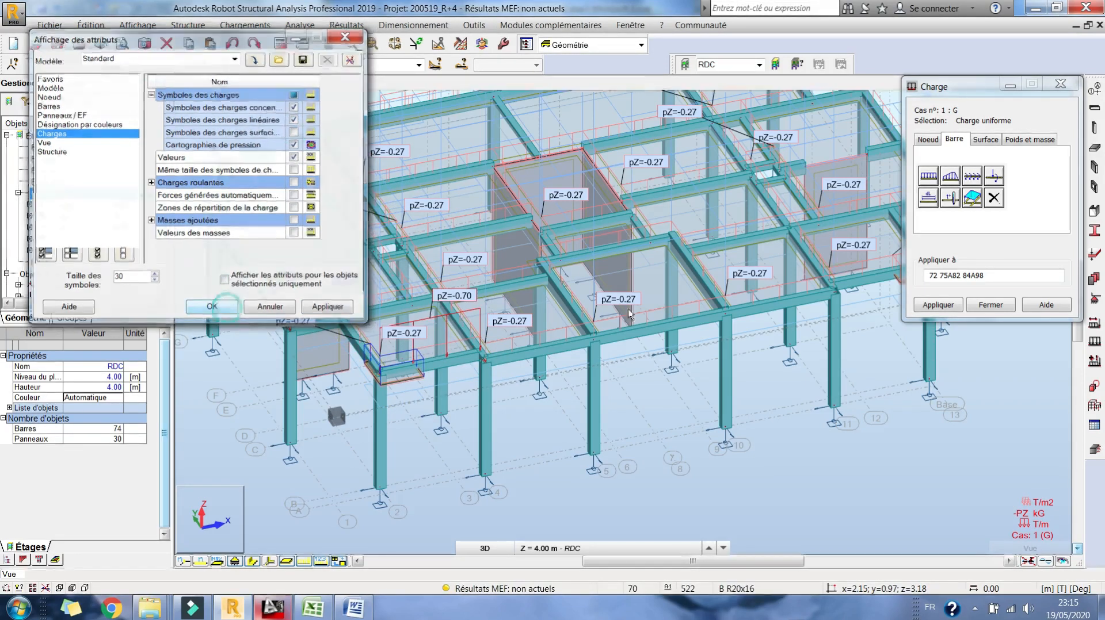
# Apply a uniform -0.70 T/m line load along global Z to the two remaining front edge beams in case G
pyautogui.click(929, 179)
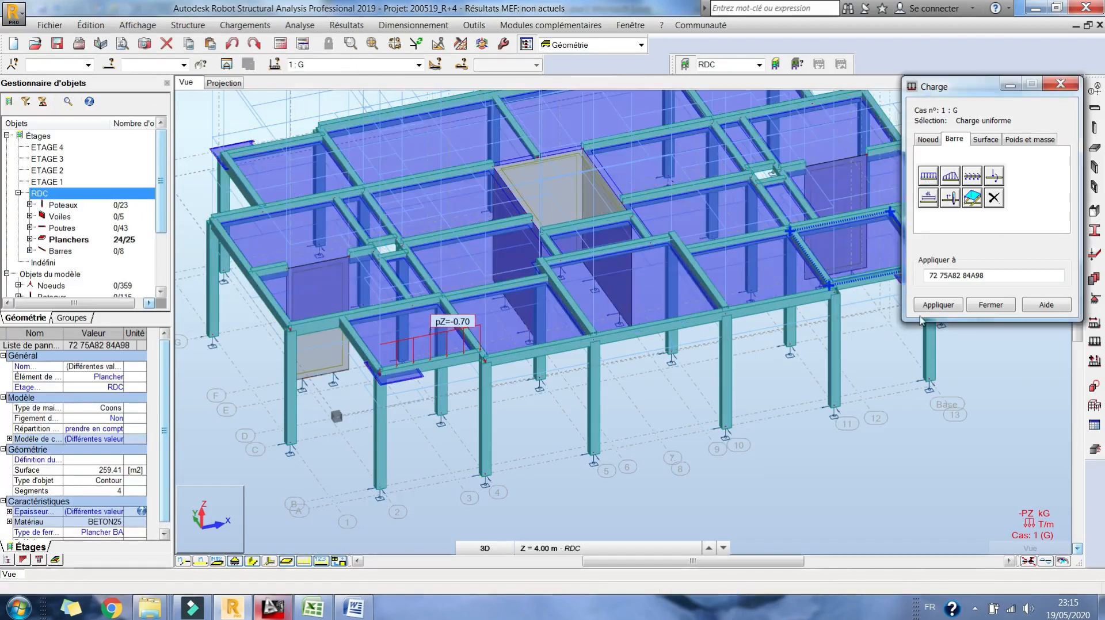
pyautogui.click(943, 349)
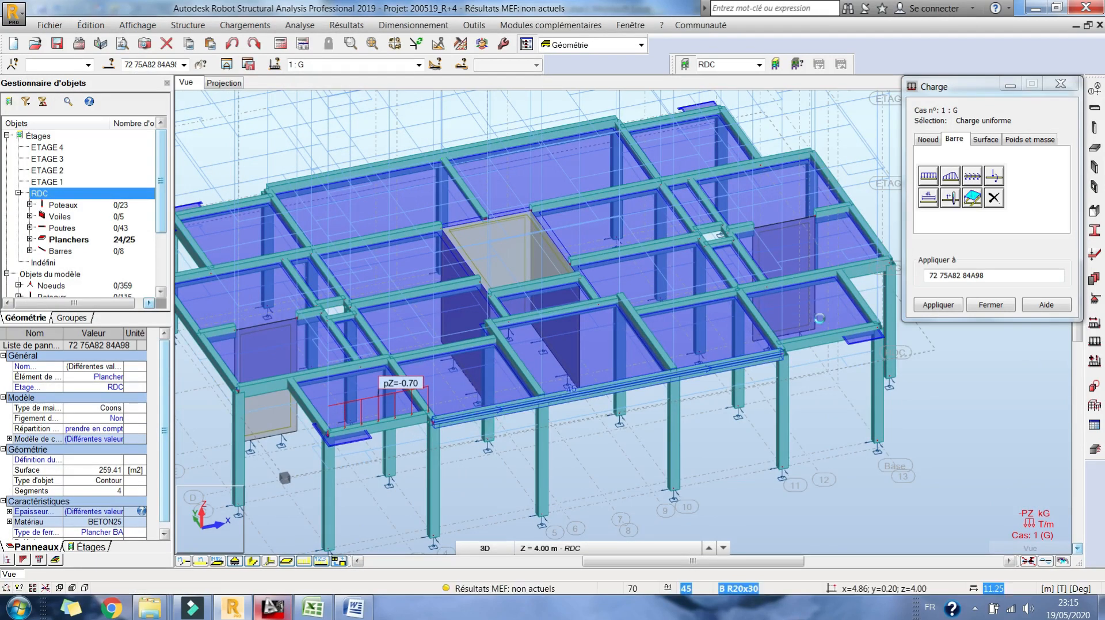
pyautogui.click(828, 335)
pyautogui.click(832, 338)
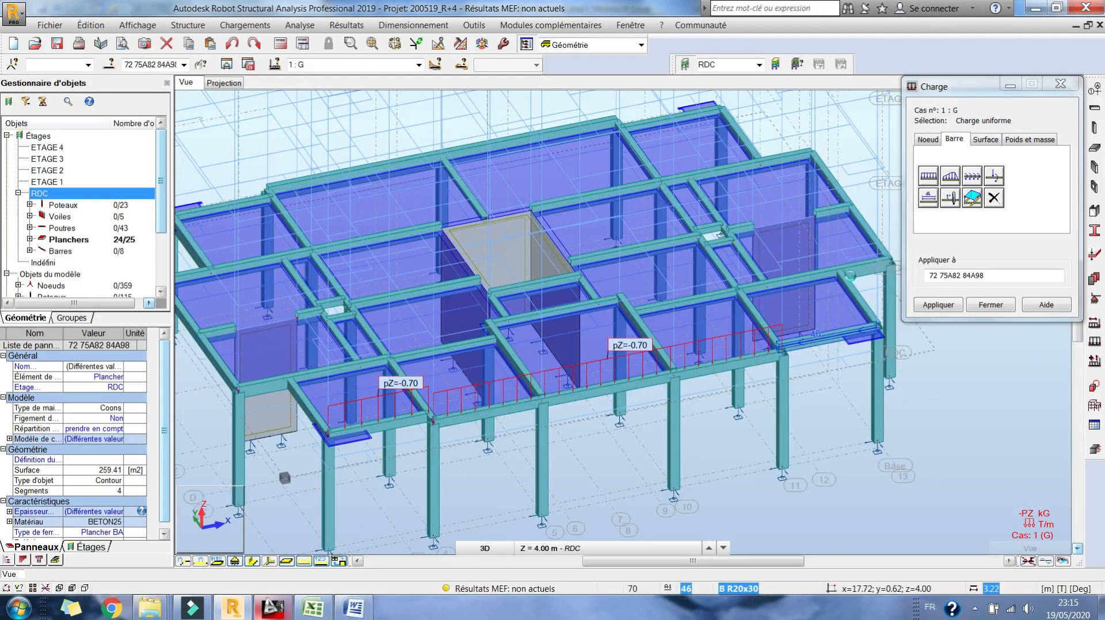
# Apply the uniform -0.70 T/m line load to all four edge beams on the right-hand side of the RDC floor
pyautogui.moveTo(848, 269); pyautogui.dragTo(733, 310, button='middle')
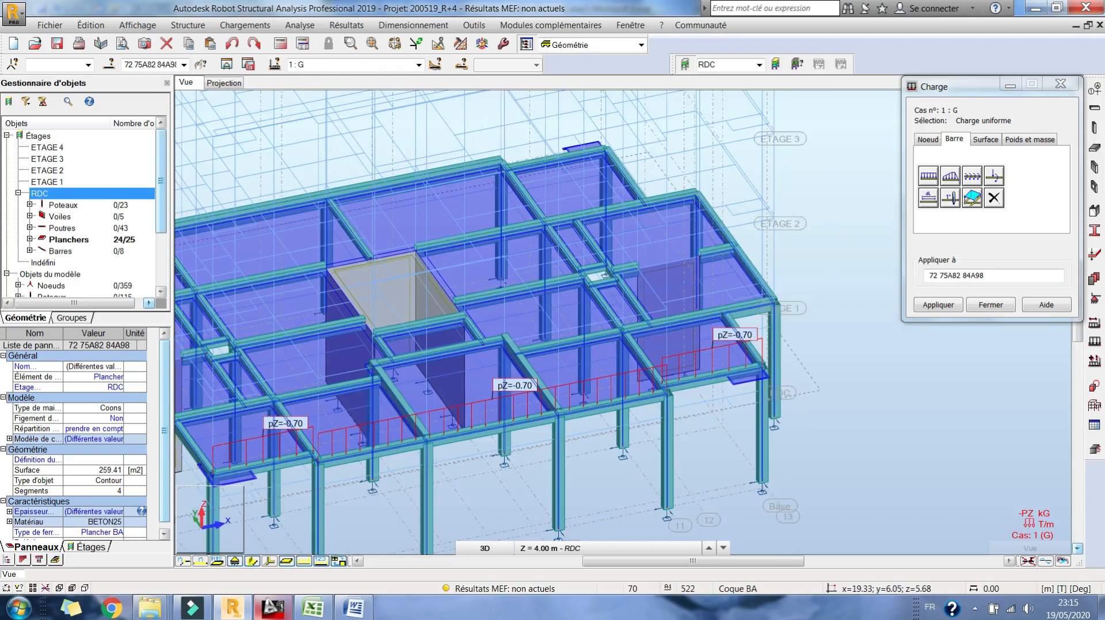
pyautogui.scroll(1, 869, 347)
pyautogui.scroll(1, 734, 316)
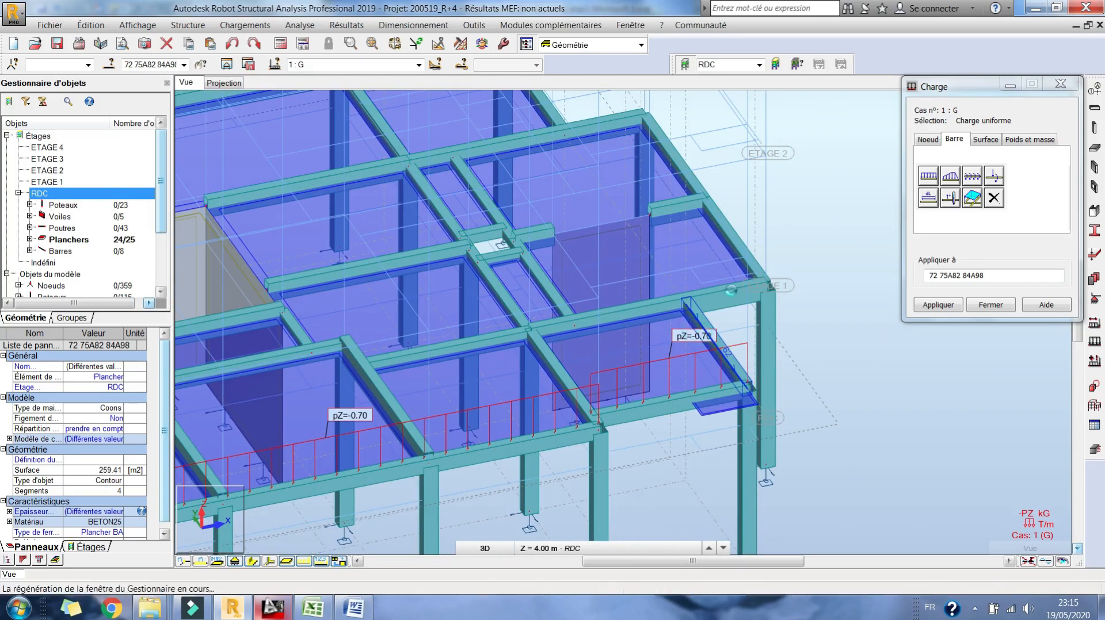
pyautogui.click(728, 291)
pyautogui.click(742, 259)
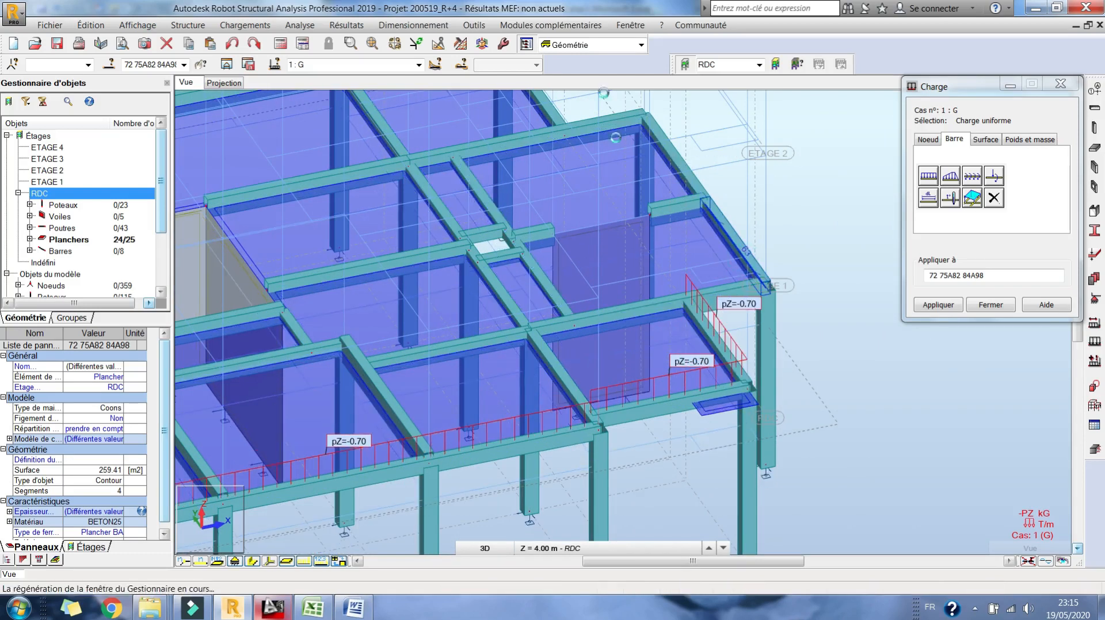
pyautogui.moveTo(599, 163); pyautogui.dragTo(704, 264, button='middle')
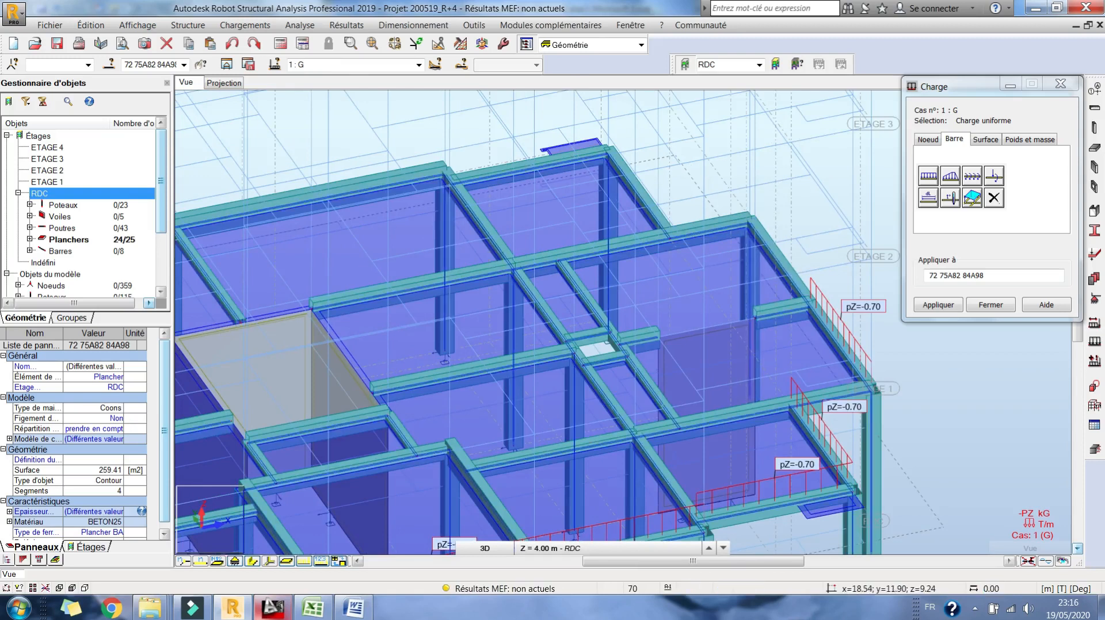
pyautogui.moveTo(722, 267); pyautogui.dragTo(642, 253, button='middle')
pyautogui.scroll(1, 643, 254)
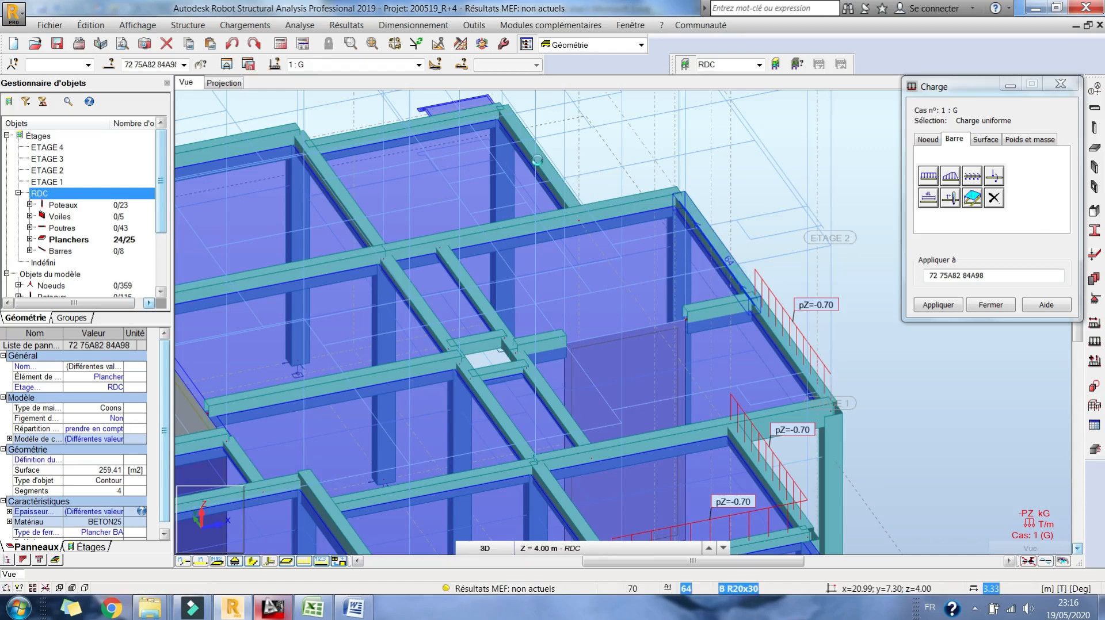
pyautogui.click(717, 248)
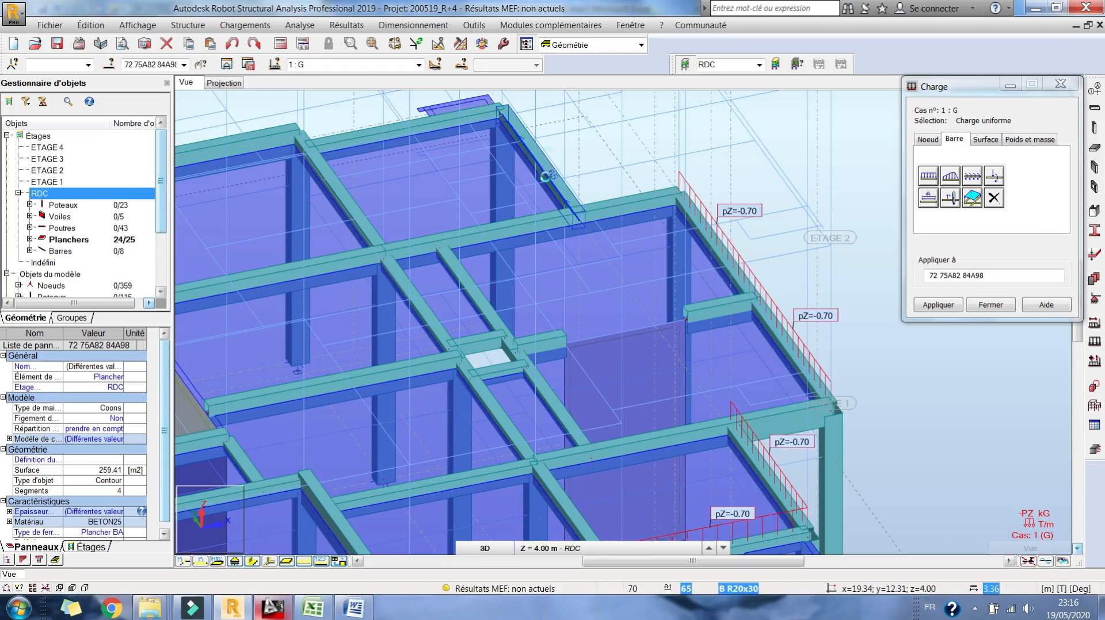
pyautogui.click(544, 173)
# Apply the -0.70 T/m line load to the short right and long central rear edge beams and the rearmost left side beam
pyautogui.moveTo(394, 124); pyautogui.dragTo(567, 181, button='middle')
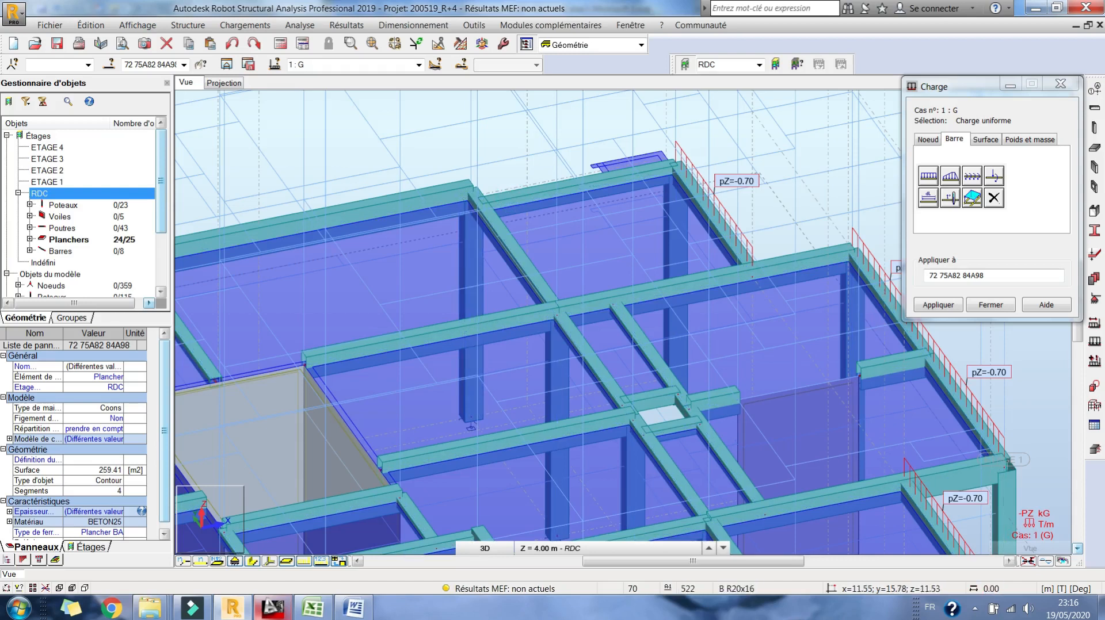
pyautogui.click(544, 200)
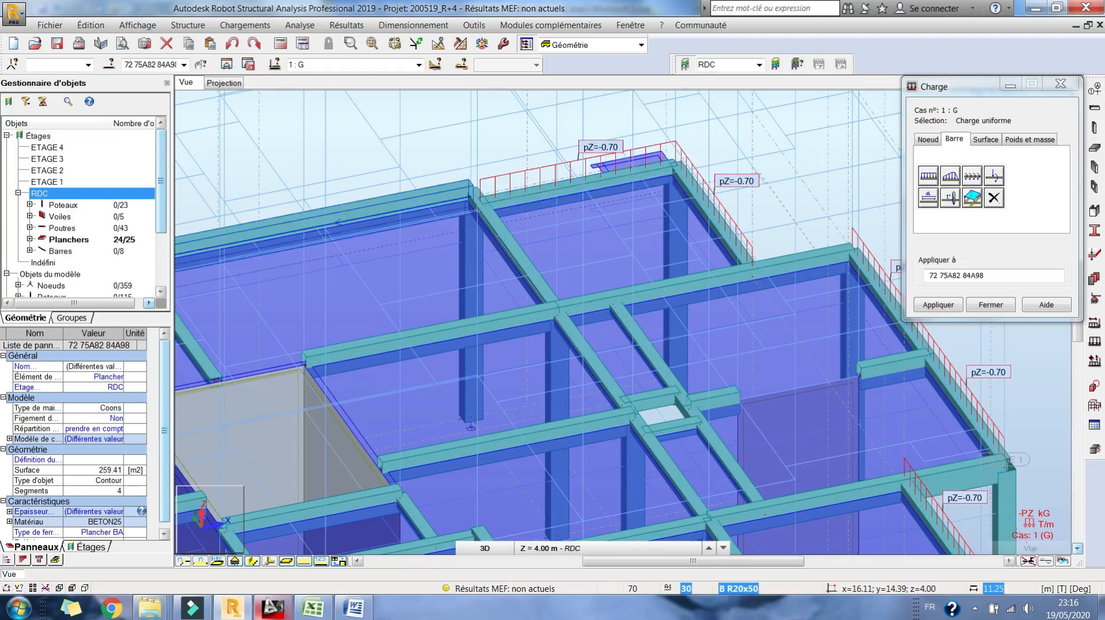
pyautogui.moveTo(306, 230); pyautogui.dragTo(582, 208, button='middle')
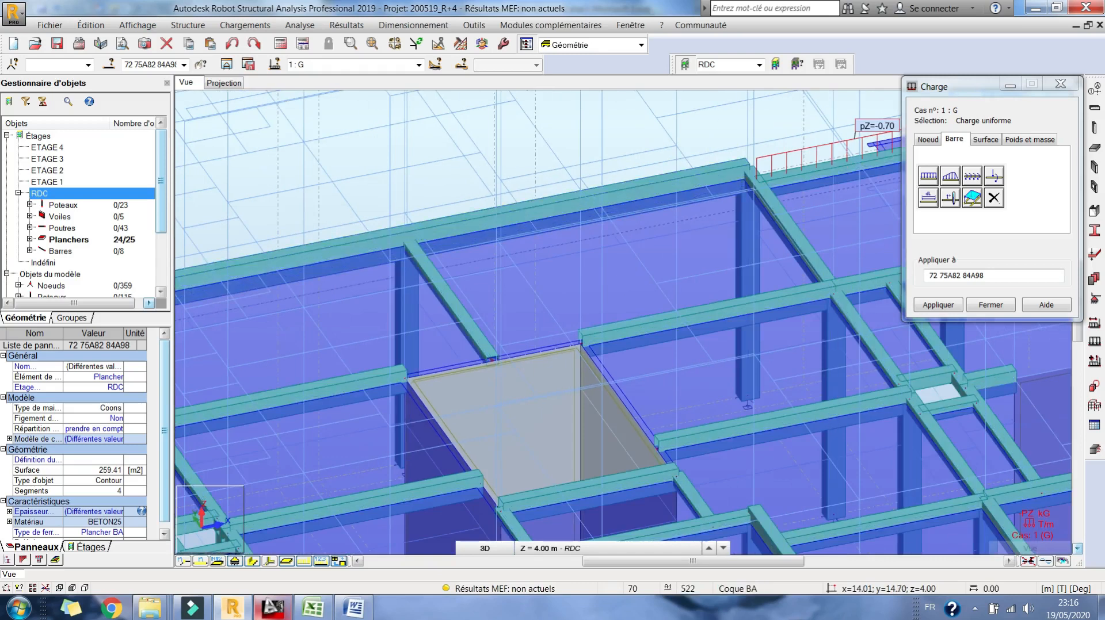
pyautogui.click(622, 202)
pyautogui.moveTo(363, 263); pyautogui.dragTo(792, 113, button='middle')
pyautogui.click(397, 195)
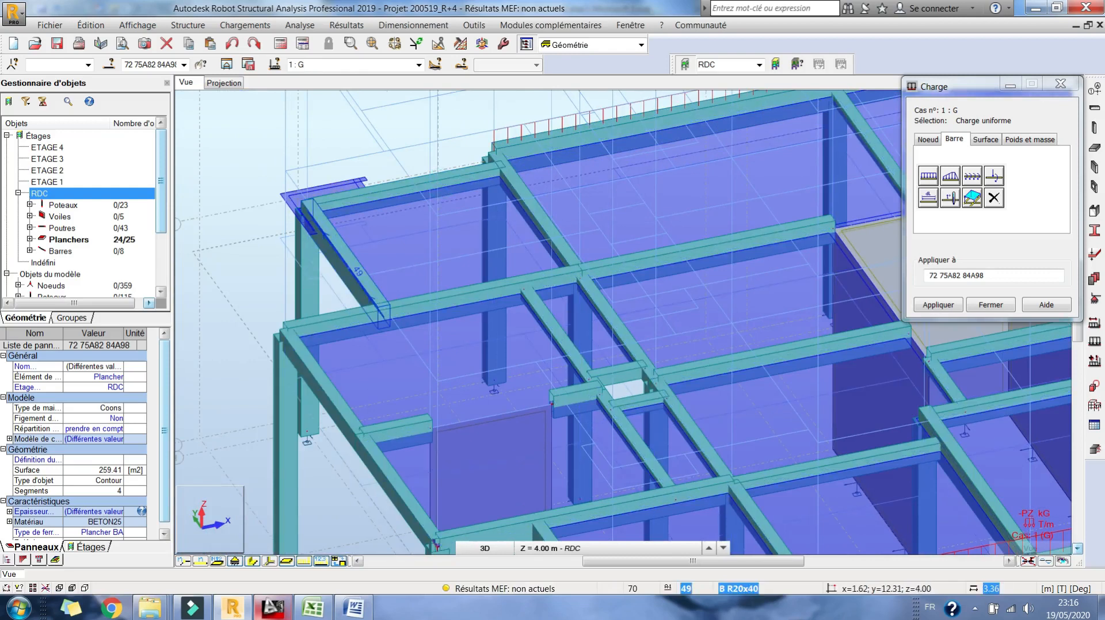
pyautogui.click(347, 269)
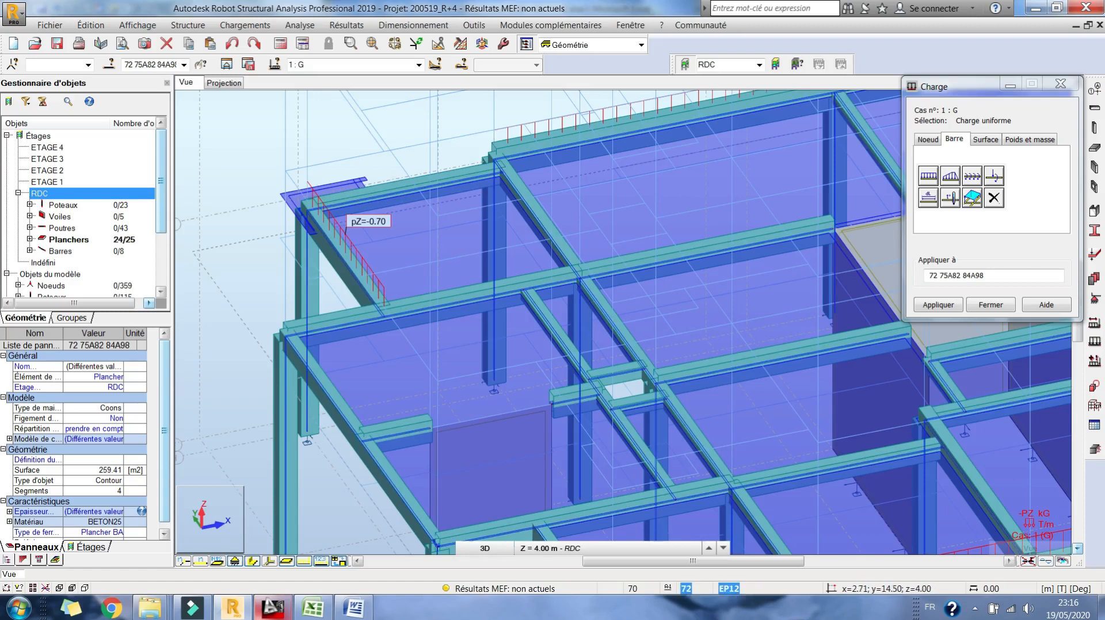
# Add the uniform -0.70 T/m load along global Z to the remaining rear edge beam and the remaining left side beams
pyautogui.rightClick(293, 139)
pyautogui.click(352, 209)
pyautogui.moveTo(397, 242); pyautogui.dragTo(477, 360)
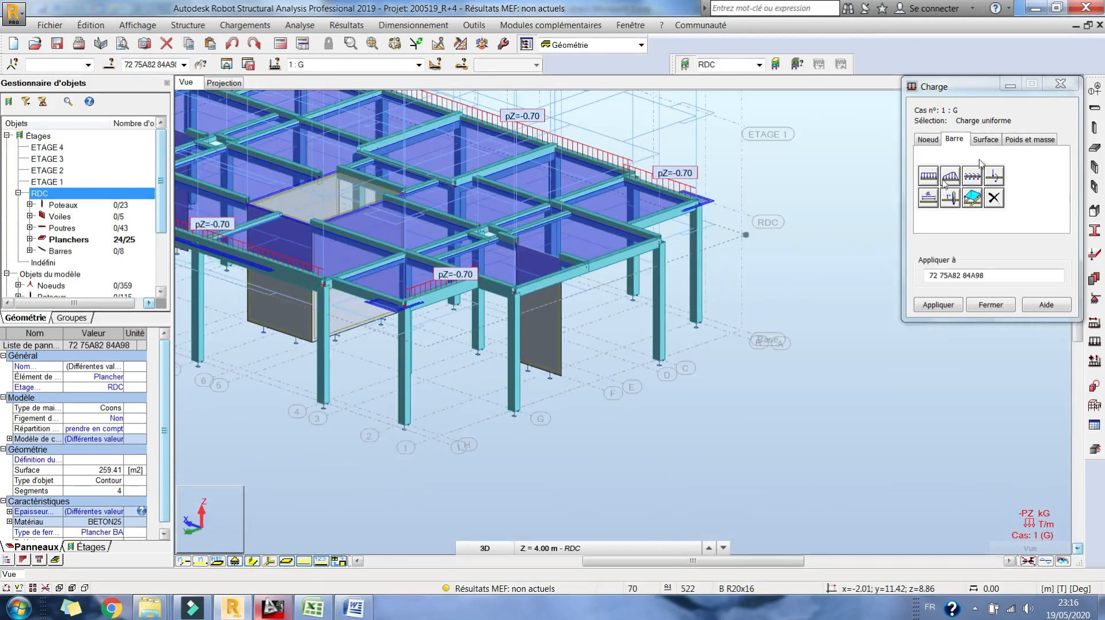
pyautogui.click(927, 177)
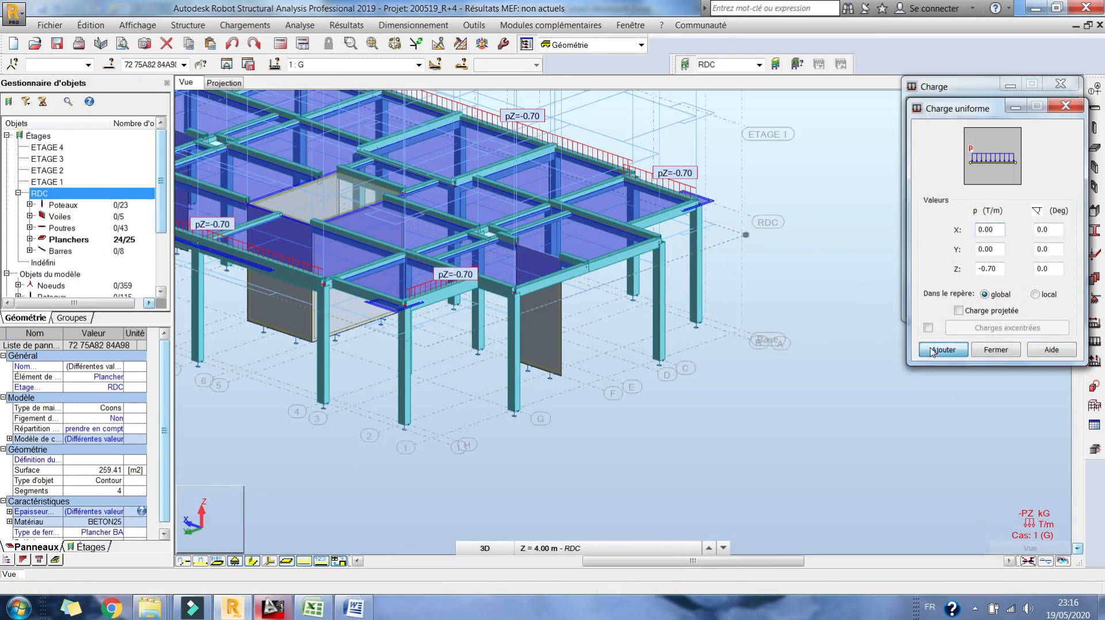
pyautogui.click(944, 351)
pyautogui.click(376, 297)
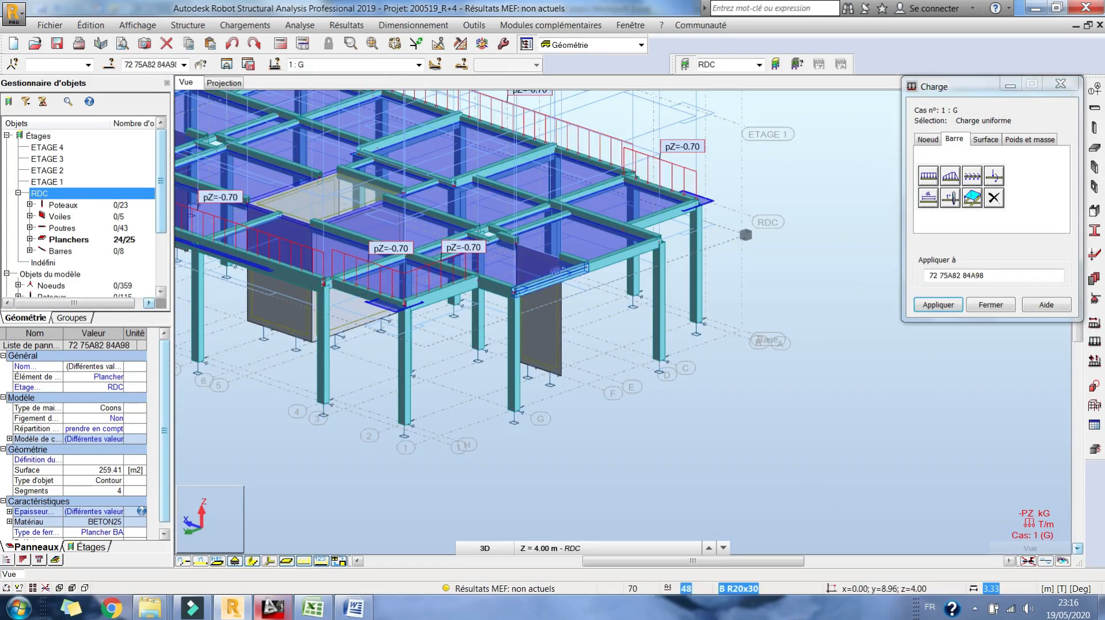
pyautogui.click(580, 269)
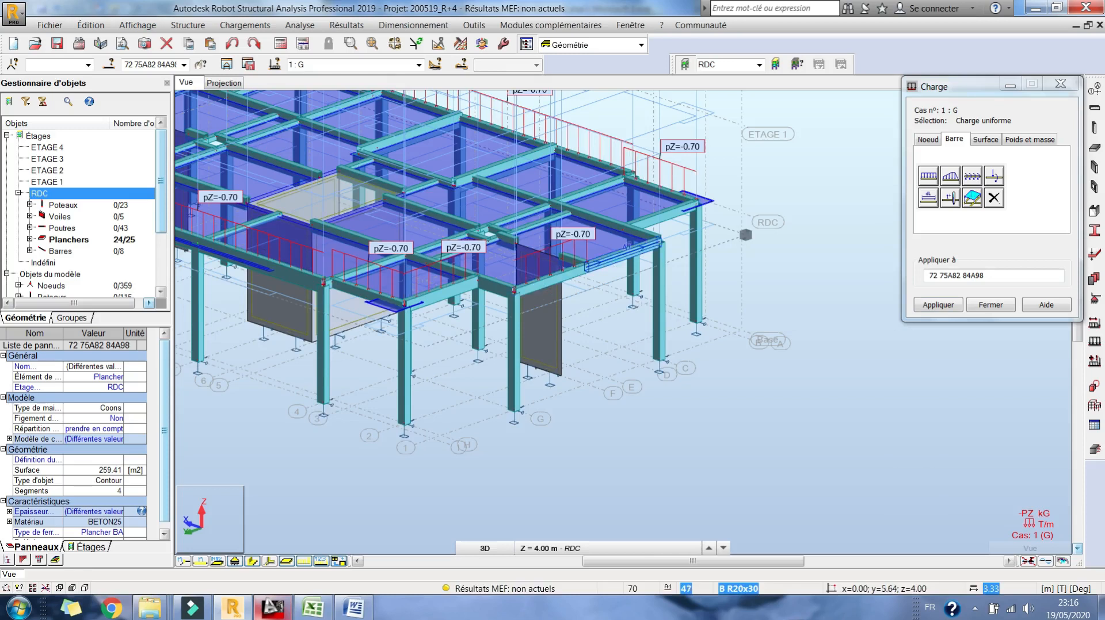
pyautogui.click(653, 227)
pyautogui.click(663, 216)
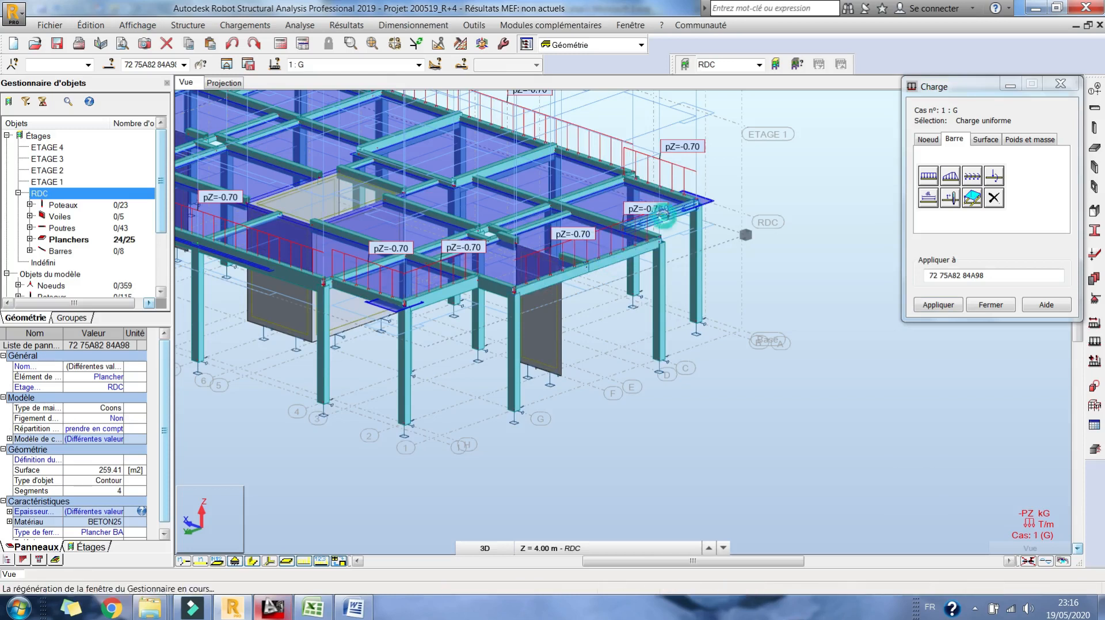
# Examine the line loads around the whole RDC perimeter from several sides
pyautogui.scroll(-1, 728, 213)
pyautogui.scroll(-1, 744, 230)
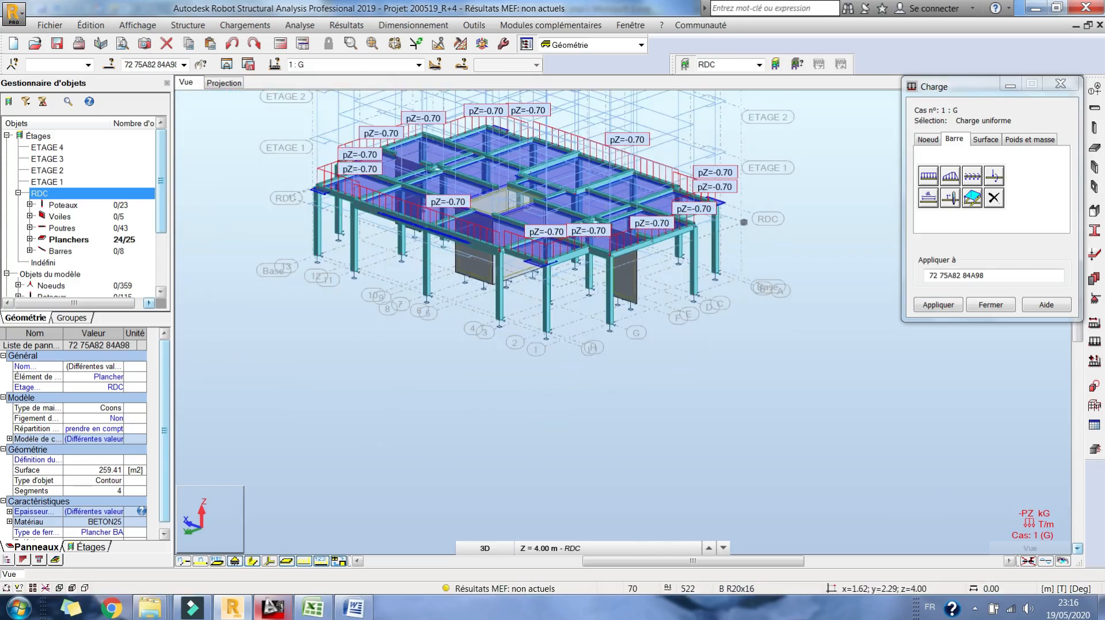
pyautogui.rightClick(693, 153)
pyautogui.click(749, 224)
pyautogui.moveTo(700, 262); pyautogui.dragTo(591, 277)
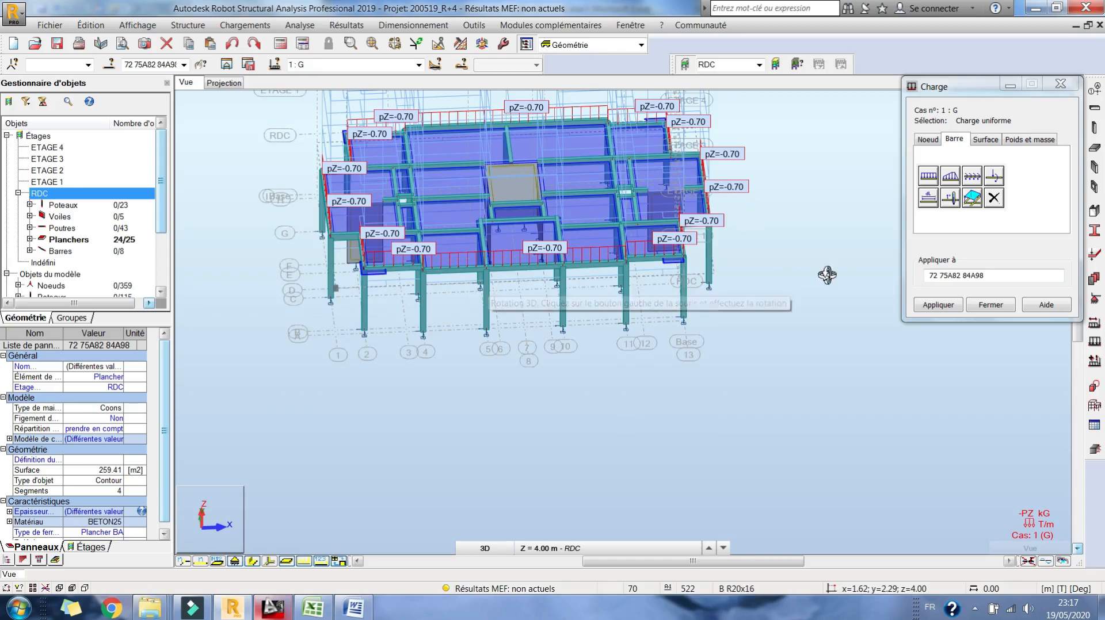
pyautogui.moveTo(670, 262); pyautogui.dragTo(649, 265)
pyautogui.scroll(5, 650, 265)
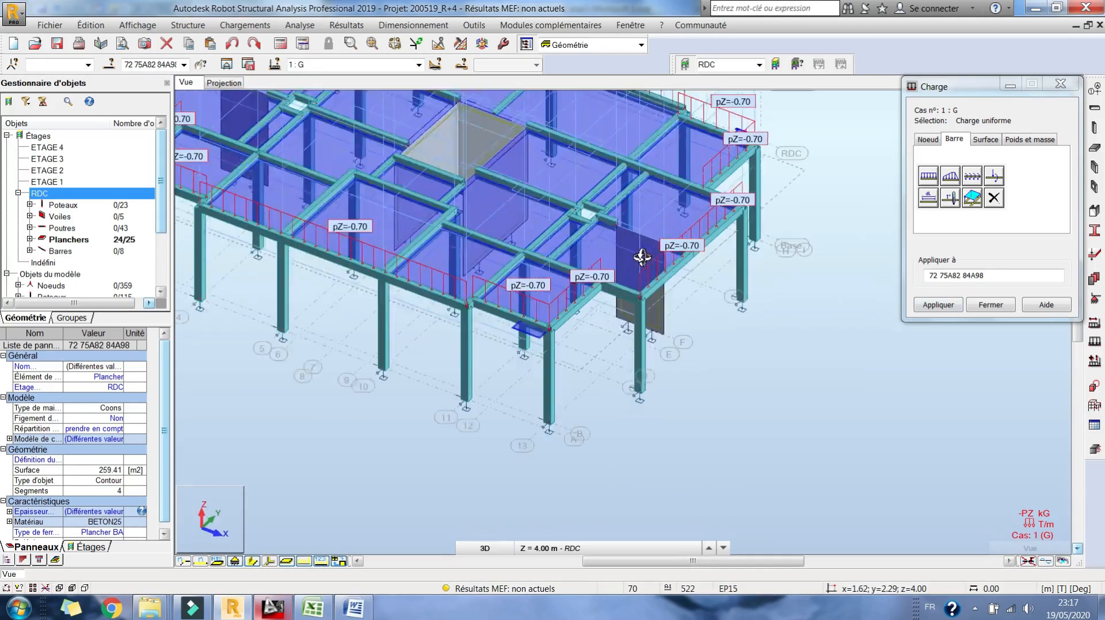
pyautogui.scroll(3, 693, 262)
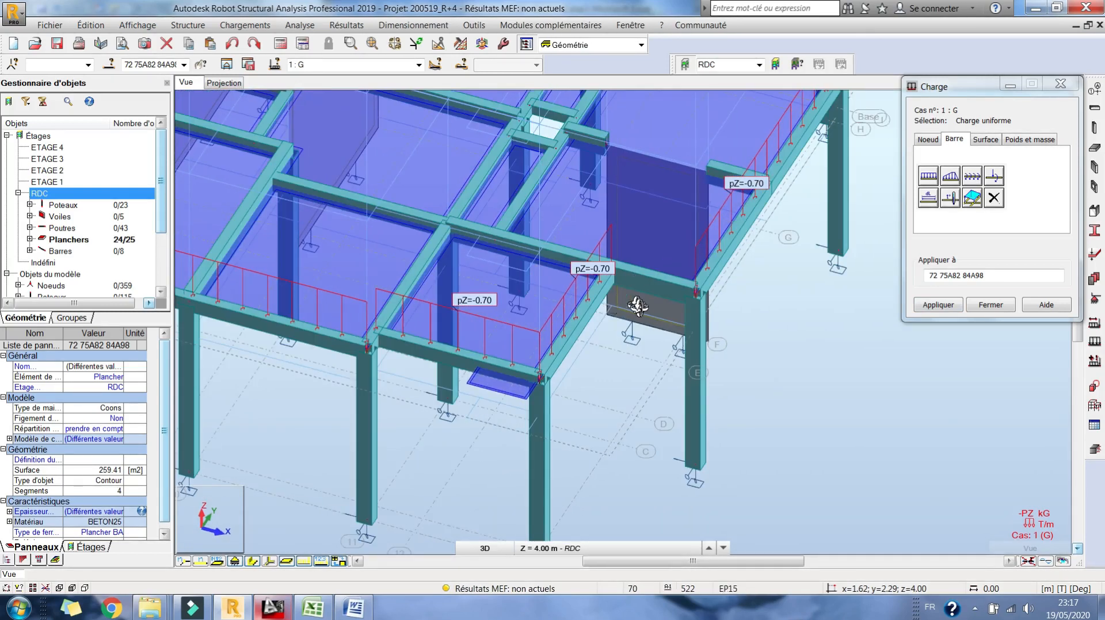
pyautogui.scroll(-2, 658, 306)
pyautogui.scroll(-2, 659, 306)
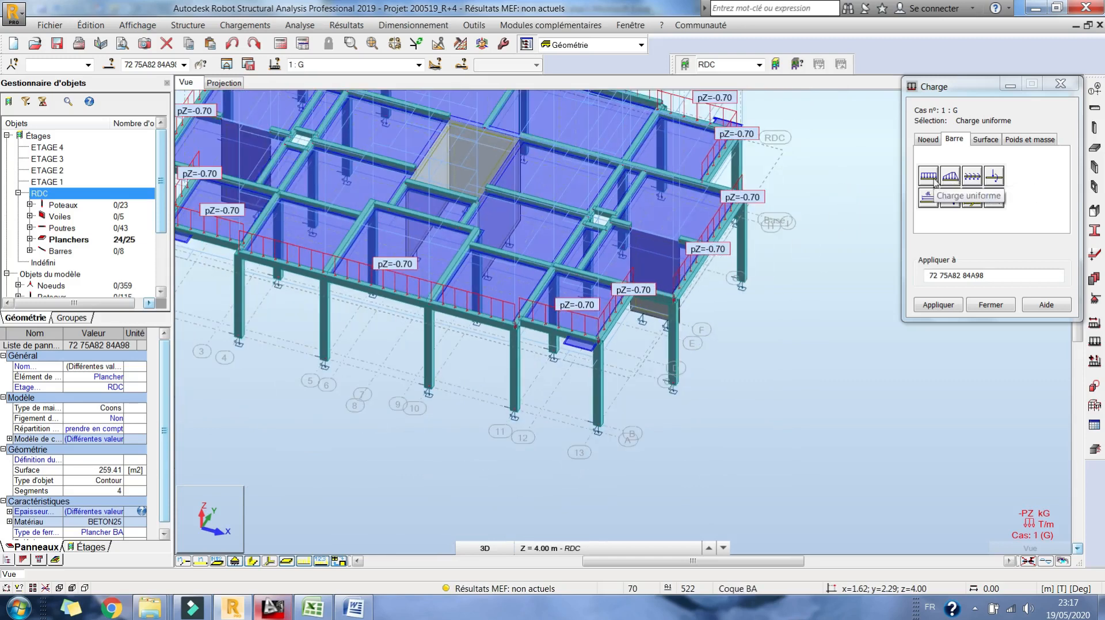
# Look at the trapezoidal bar load settings, close them, and inspect the line loads at the front right corner
pyautogui.click(950, 177)
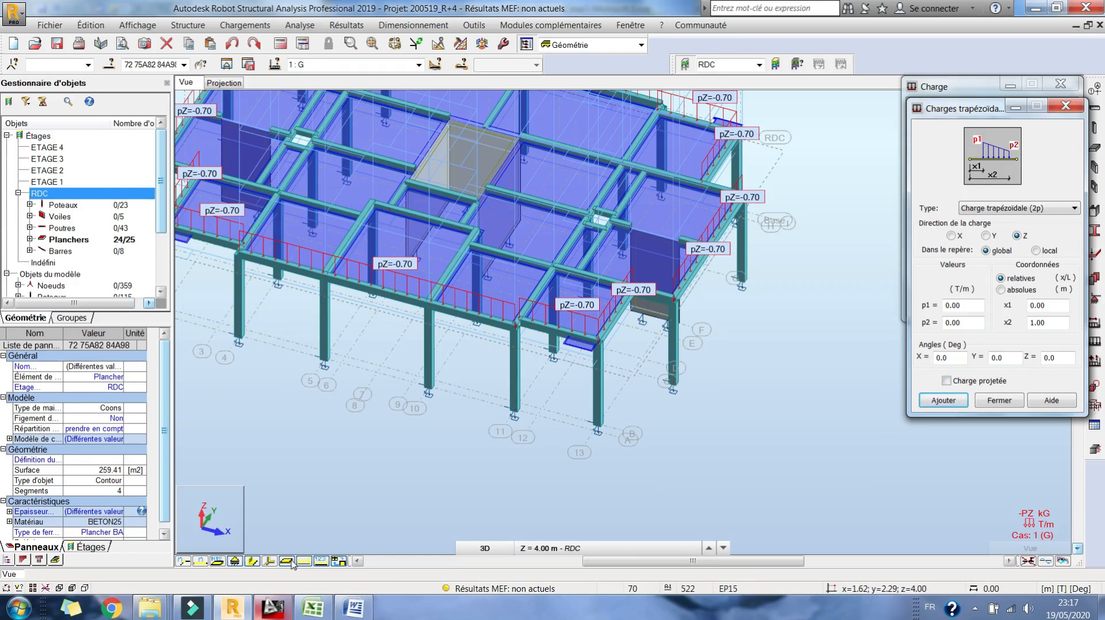
pyautogui.click(1011, 401)
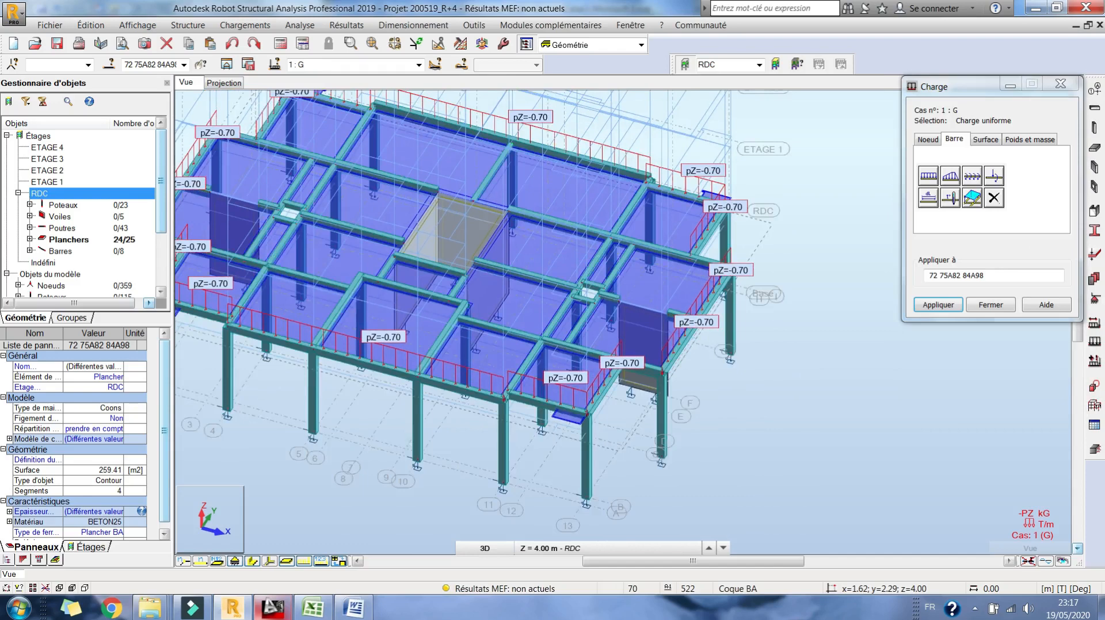
pyautogui.rightClick(727, 200)
pyautogui.click(748, 284)
pyautogui.moveTo(681, 306); pyautogui.dragTo(557, 390)
pyautogui.scroll(3, 315, 422)
pyautogui.moveTo(316, 422); pyautogui.dragTo(493, 346)
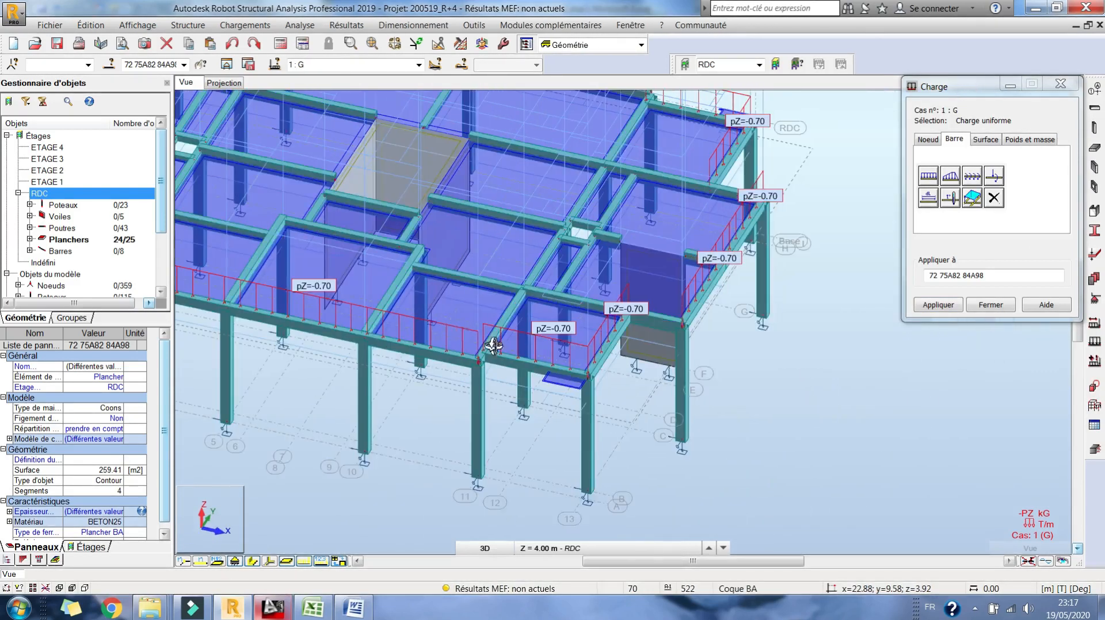
pyautogui.click(975, 609)
pyautogui.click(953, 541)
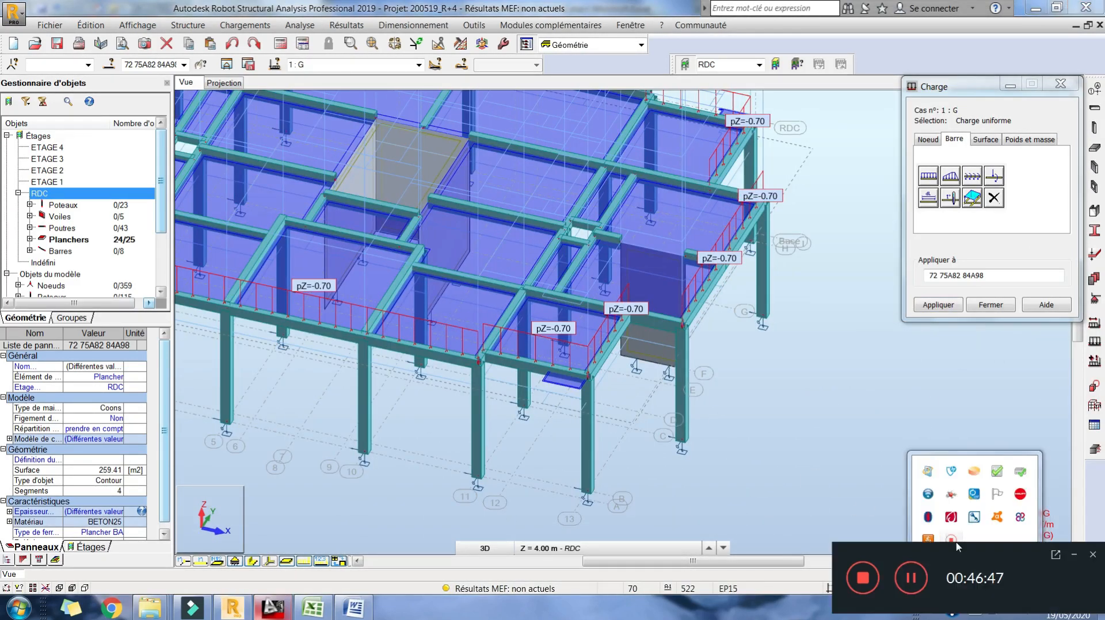